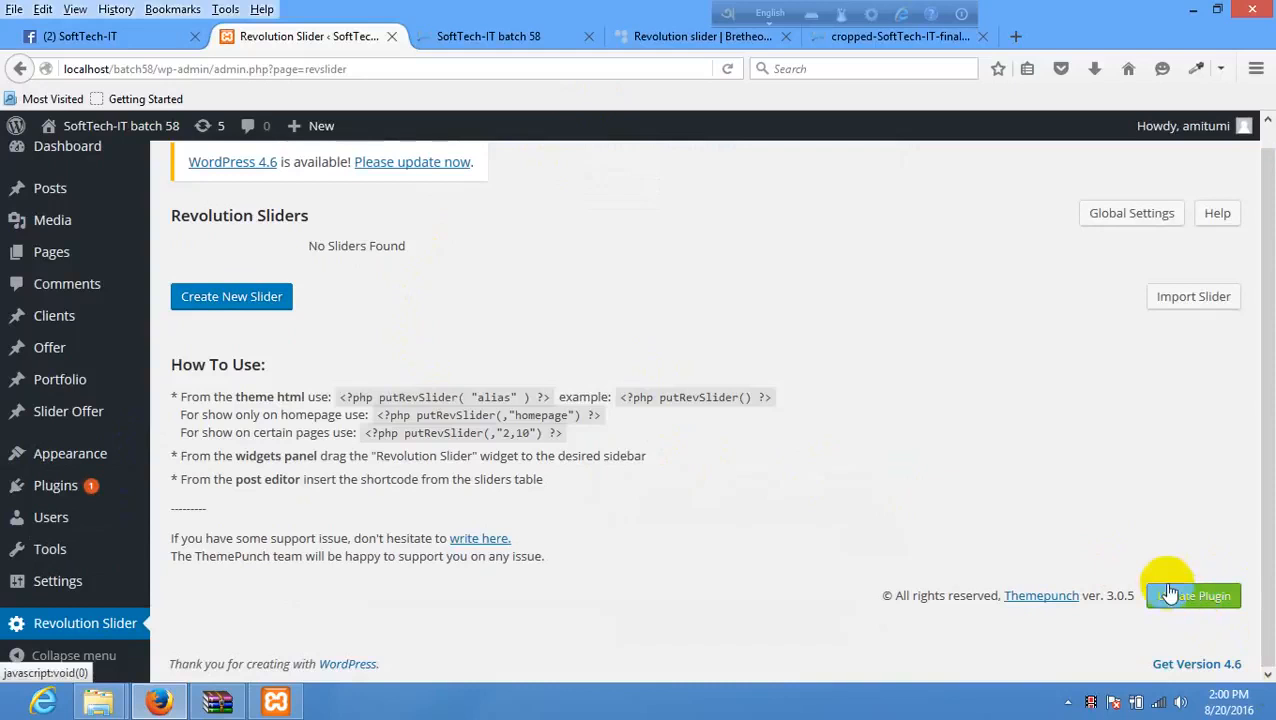
- Create a new Revolution slider and title it "amader slider"
scroll(900, 482, "up", 1)
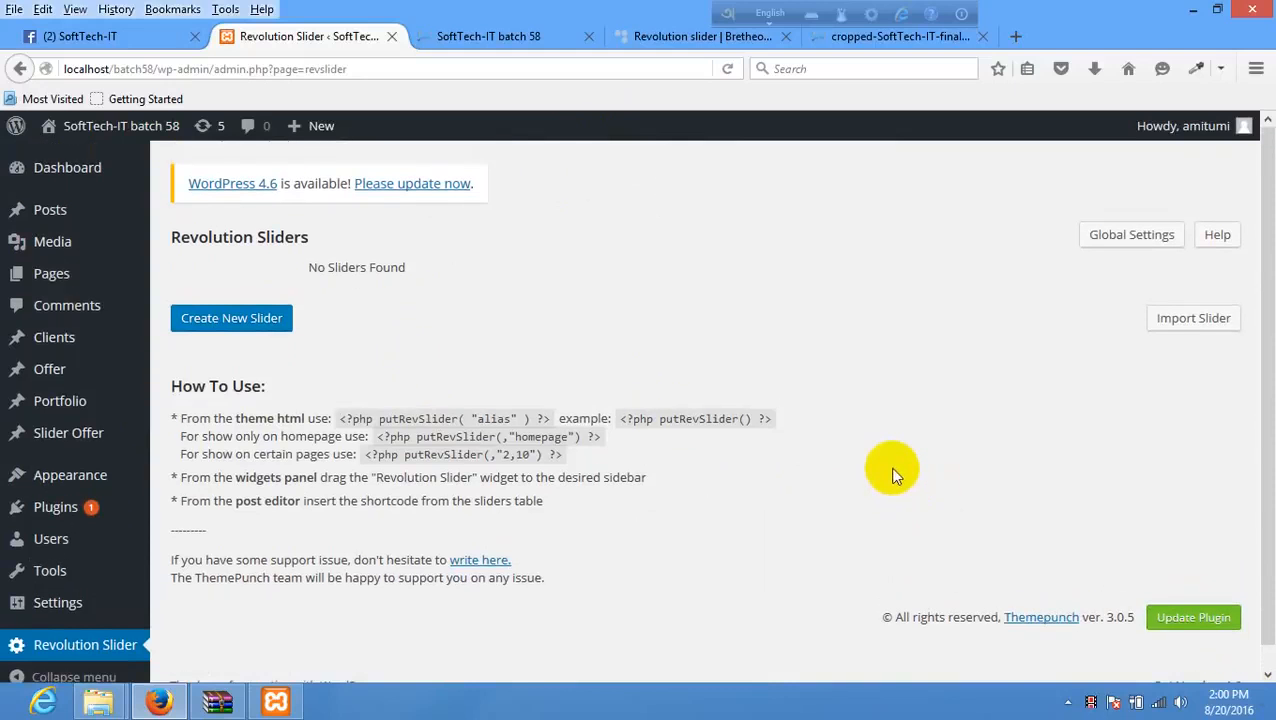
scroll(547, 380, "down", 1)
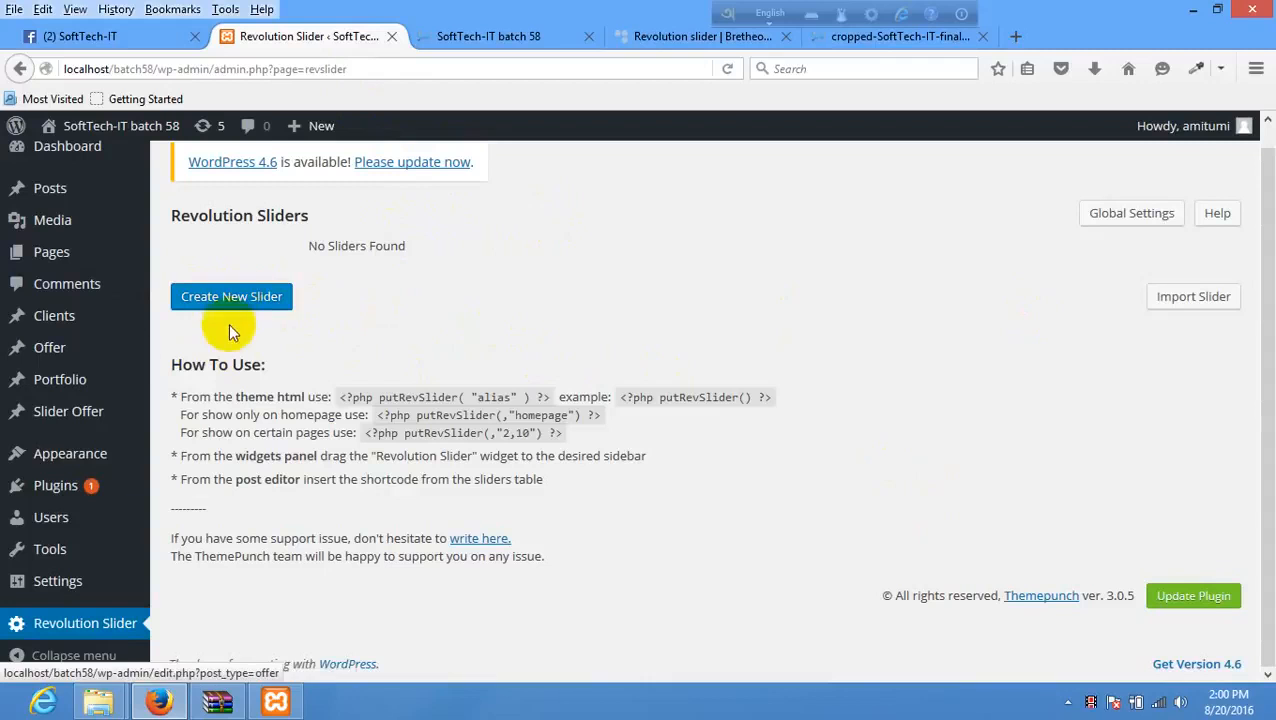
left_click(236, 298)
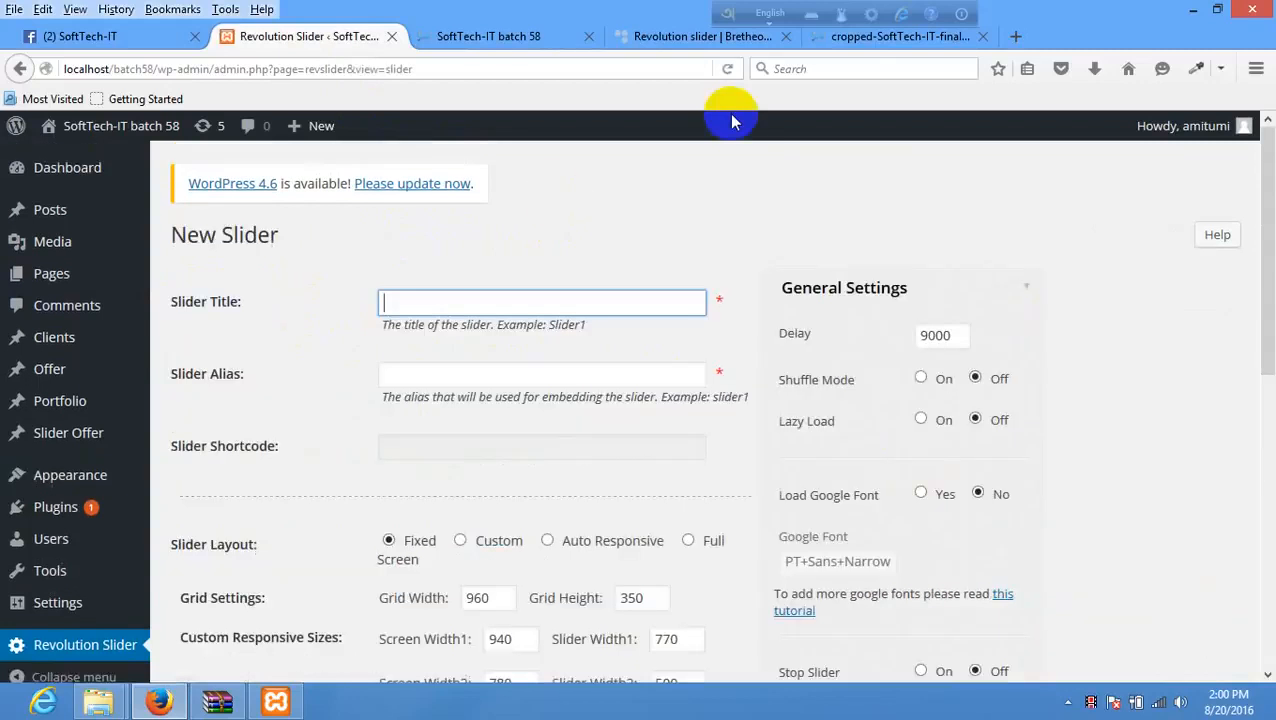
left_click(407, 311)
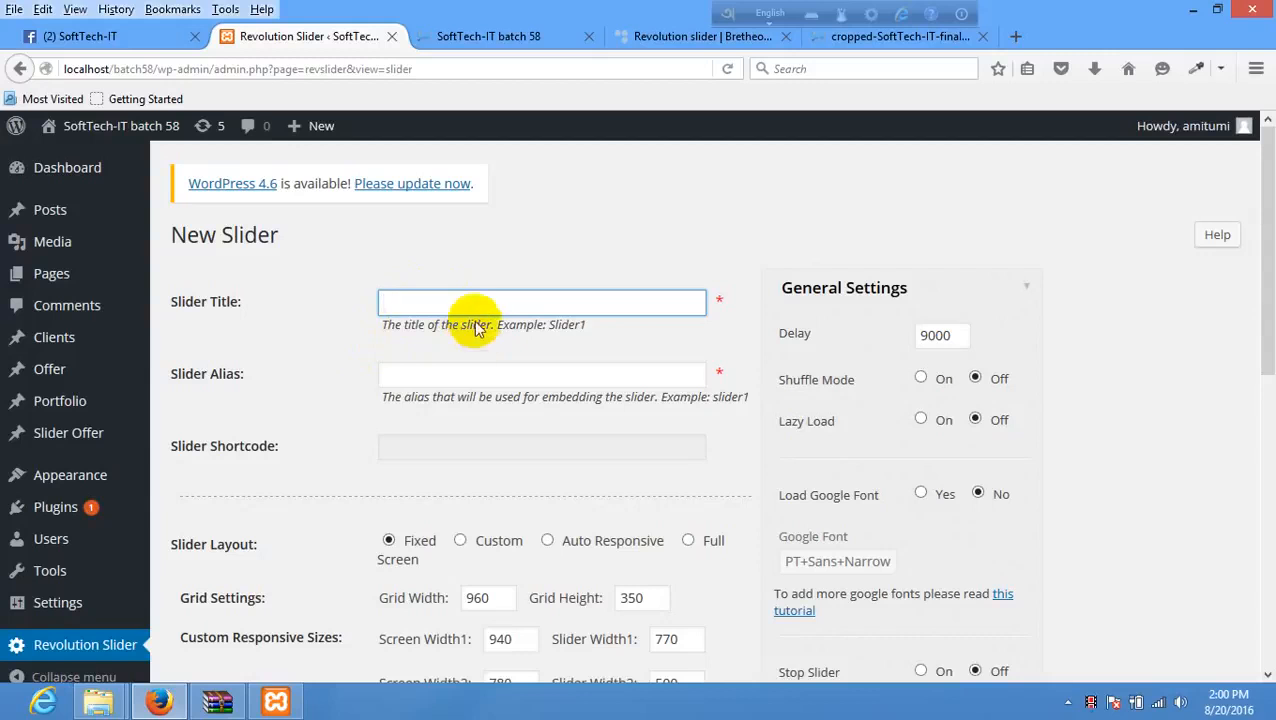
mouse_move(257, 304)
left_mouse_down()
mouse_move(191, 309)
mouse_move(256, 299)
left_mouse_up()
left_click(428, 302)
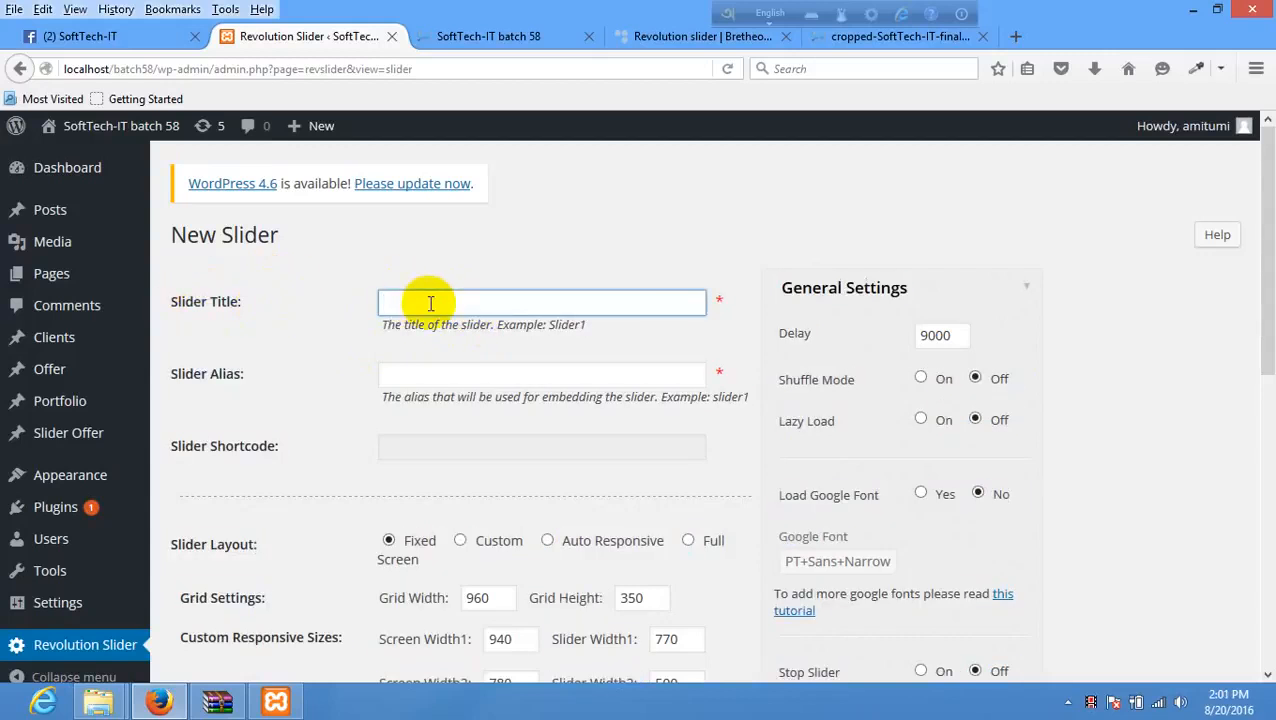
type("amader slider")
left_click(427, 374)
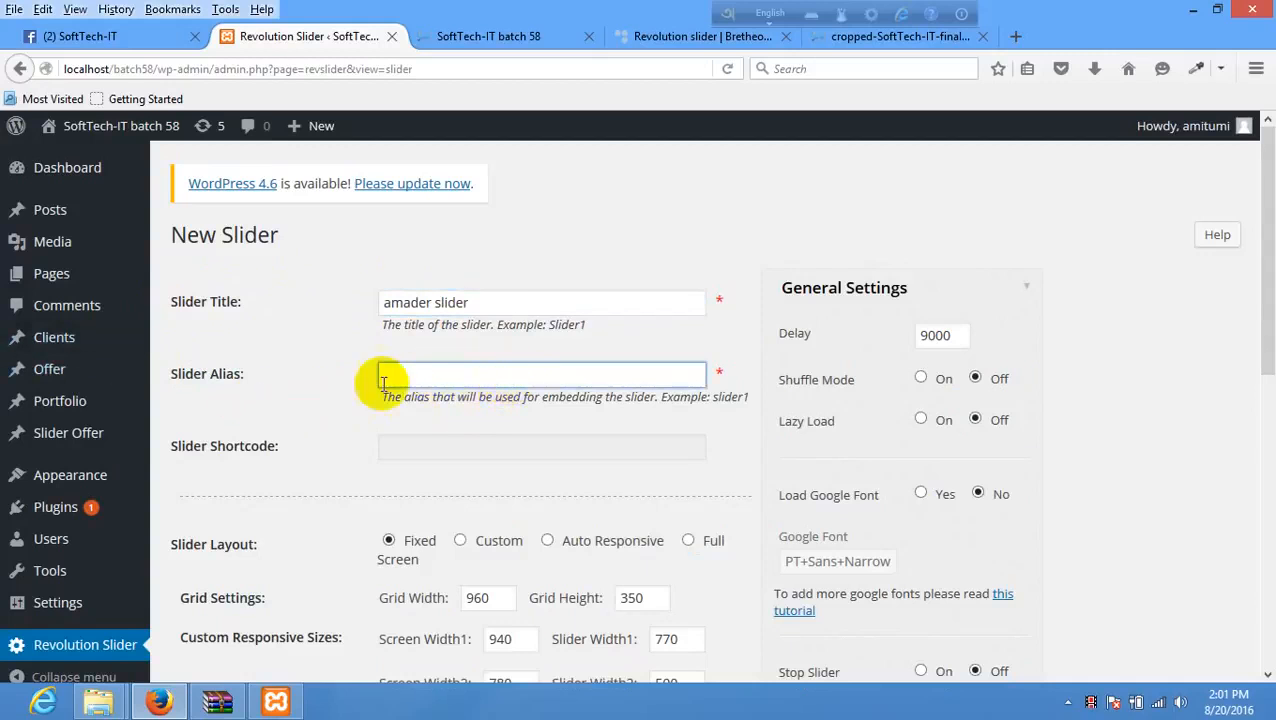
mouse_move(278, 380)
left_mouse_down()
mouse_move(170, 373)
mouse_move(278, 392)
left_mouse_up()
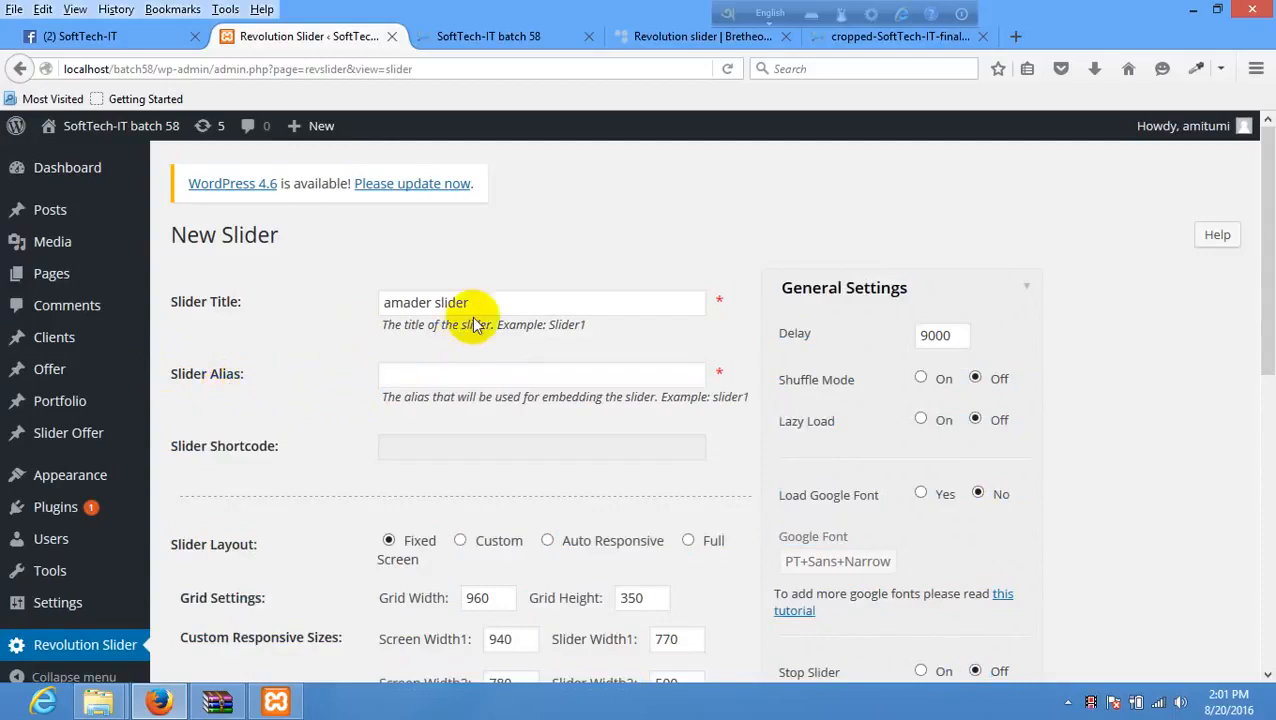
left_click(296, 296)
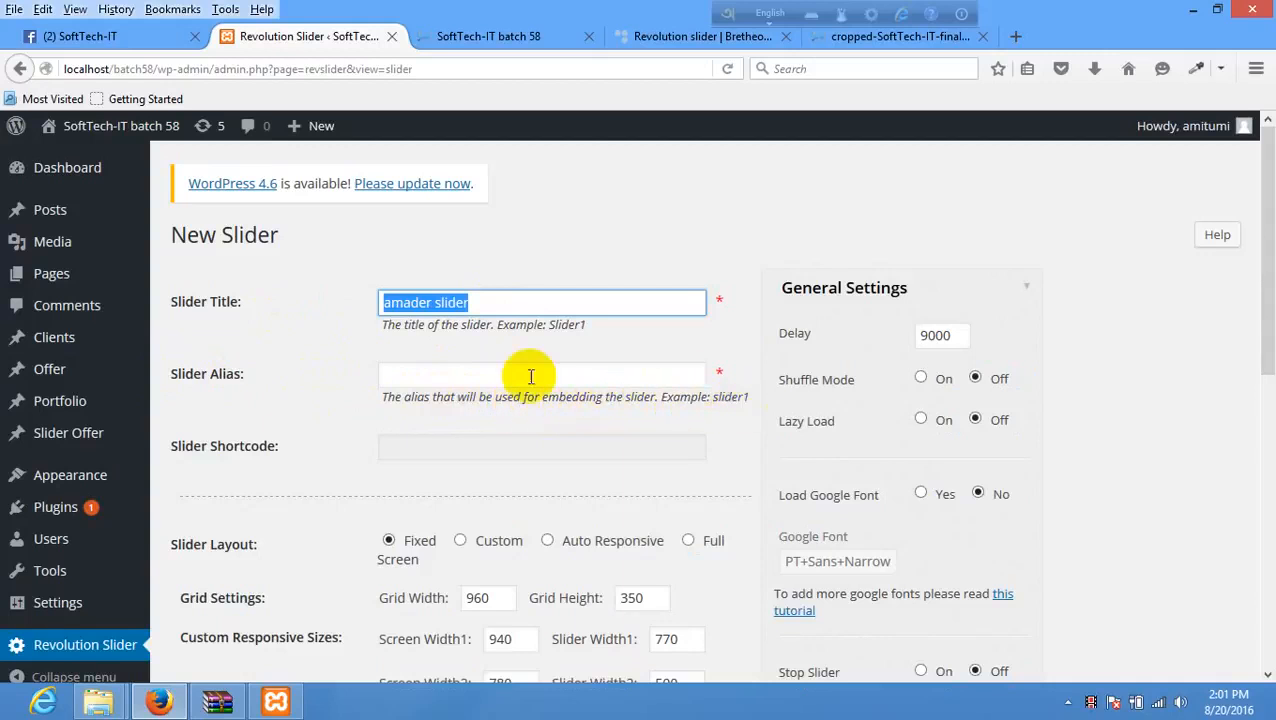
left_click(484, 370)
type("© copyright 2016 || All Right Reserved By SoftTechIT")
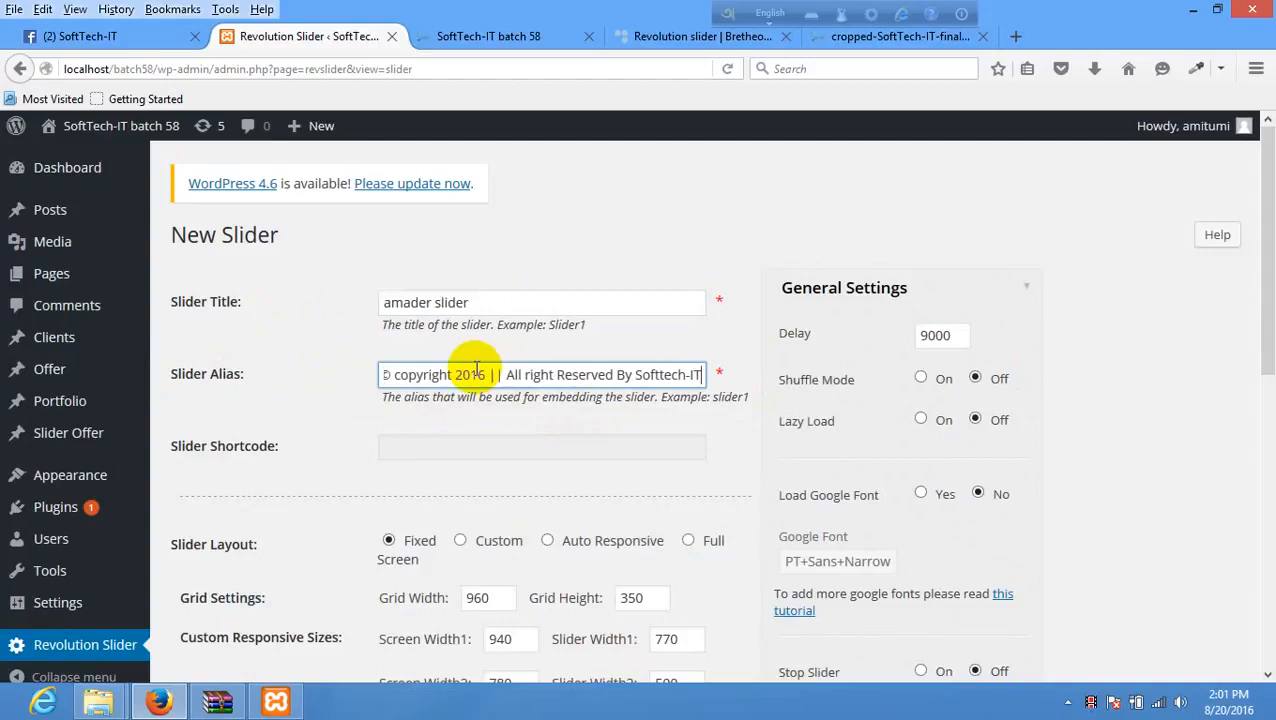
key("ctrl+z")
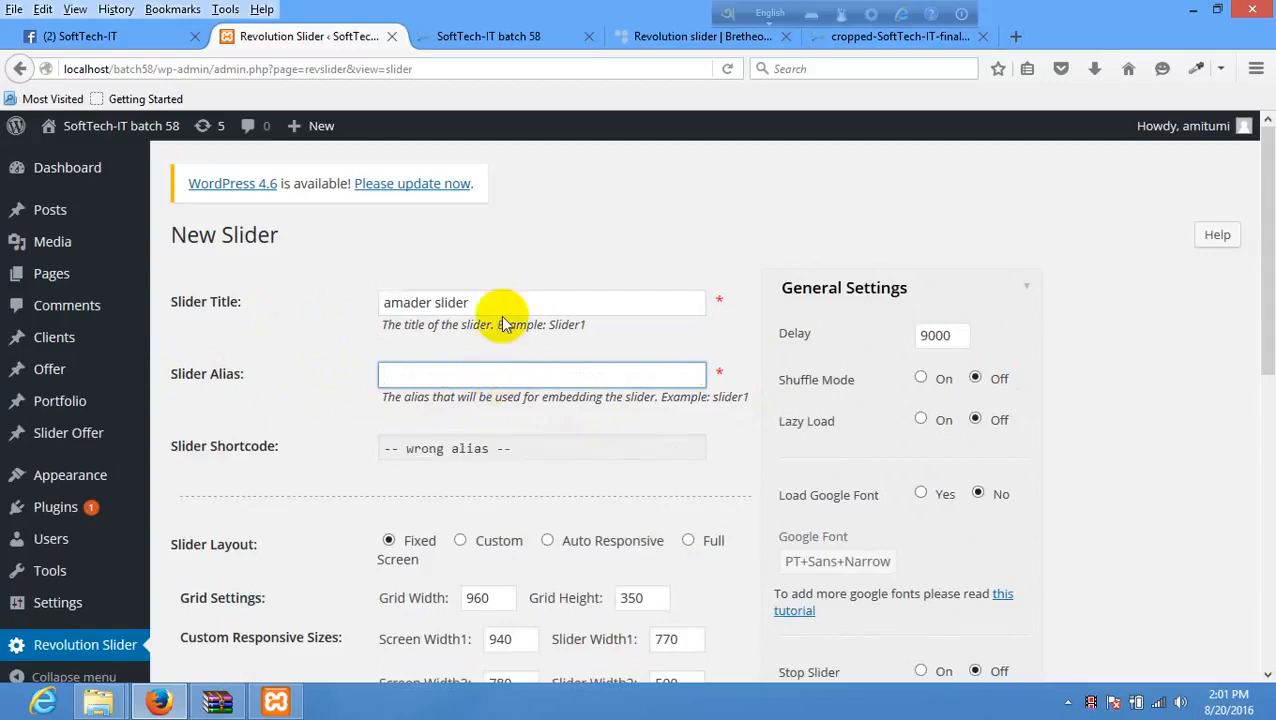
- Copy the slider title "amader slider" into the Slider Alias field
left_click_drag(494, 304, 280, 298)
key("ctrl+c")
left_click(441, 376)
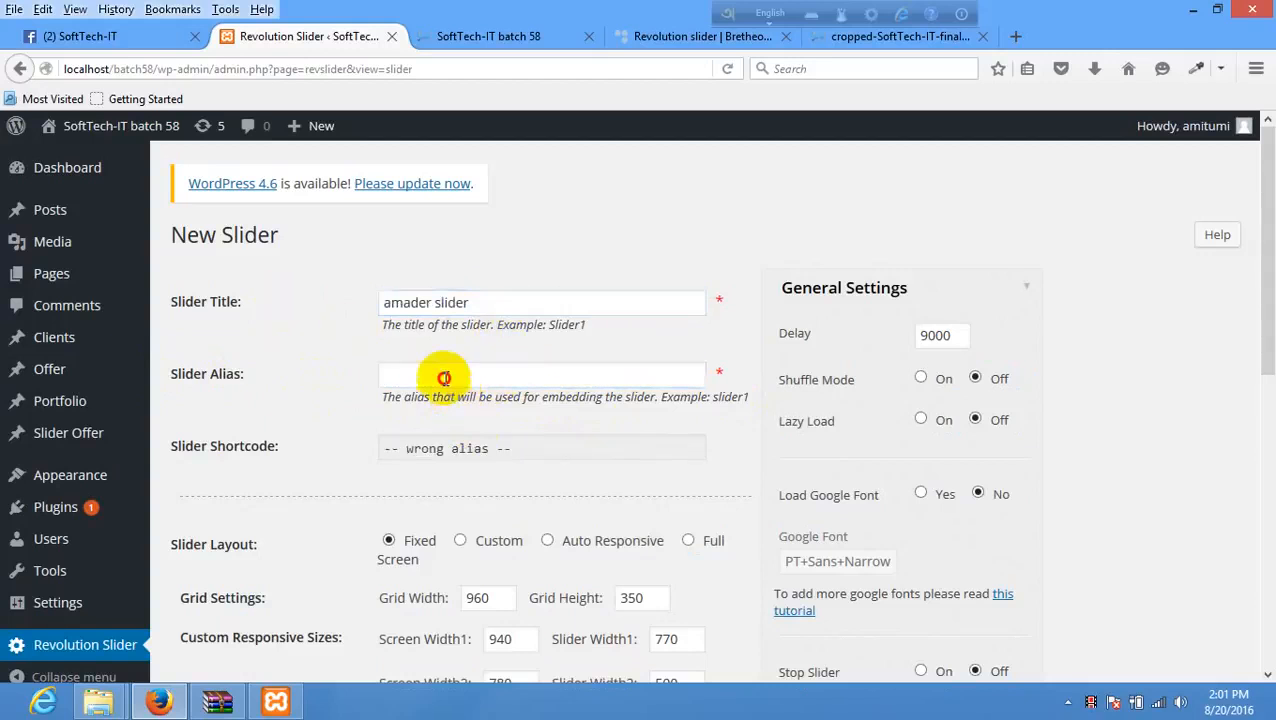
key("ctrl+v")
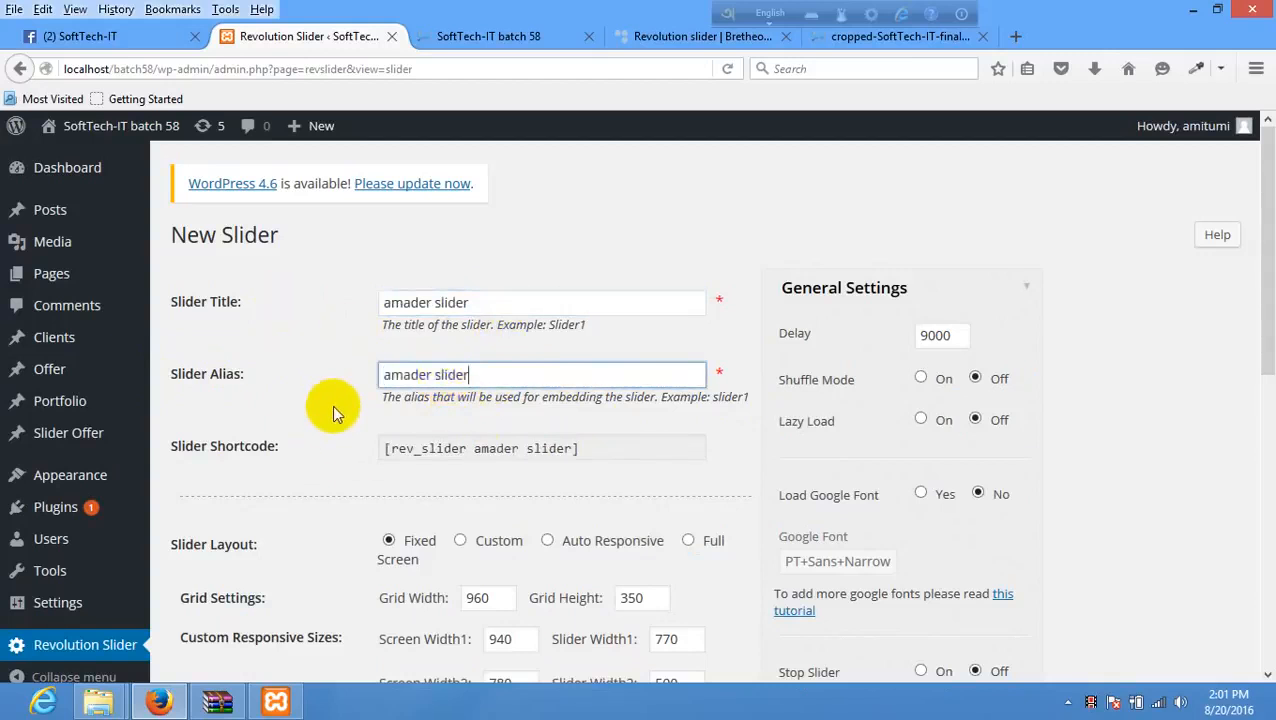
- Change the slider alias to "tomaderslider", written without a space
left_click(370, 440)
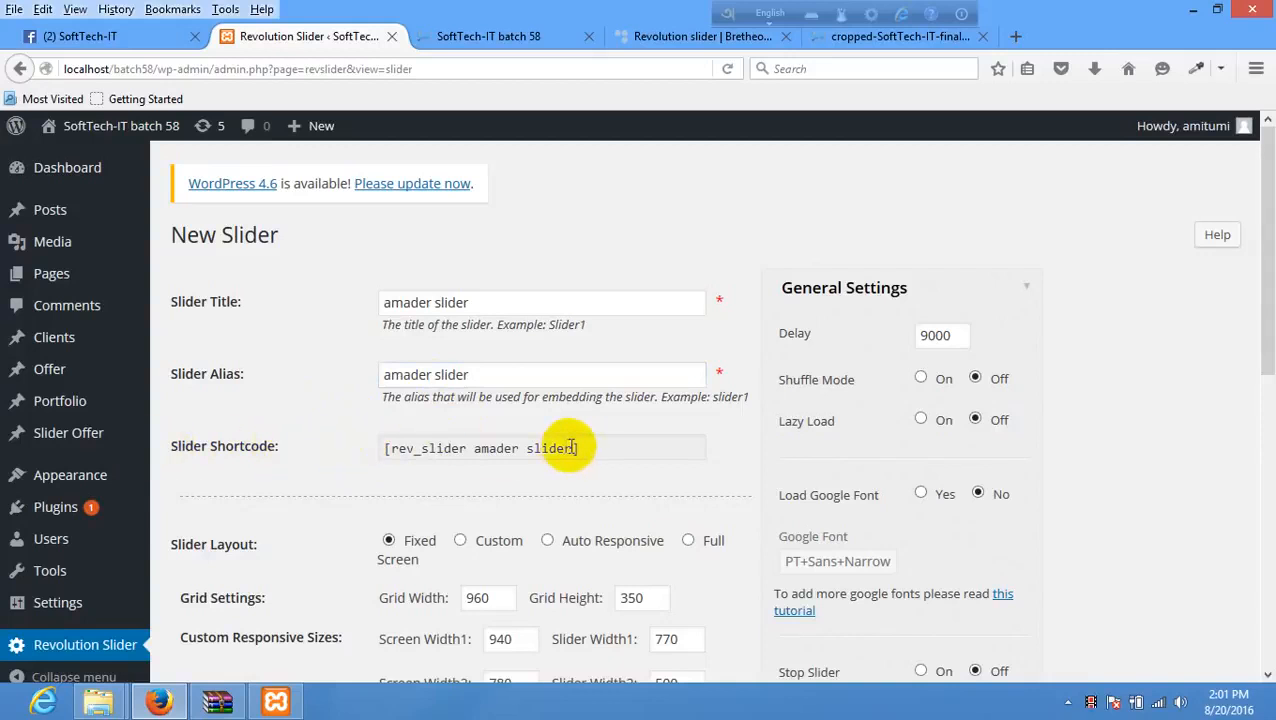
left_click(540, 449)
left_click(466, 375)
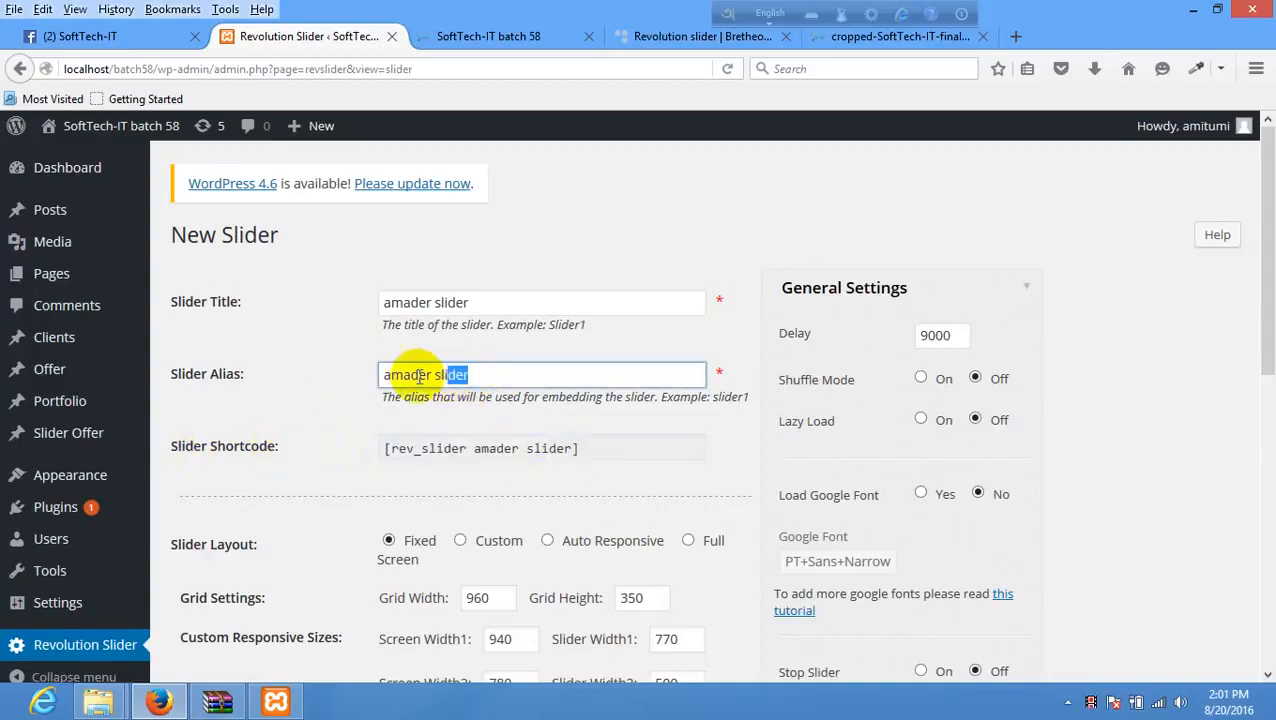
double_click(405, 374)
type("tomader")
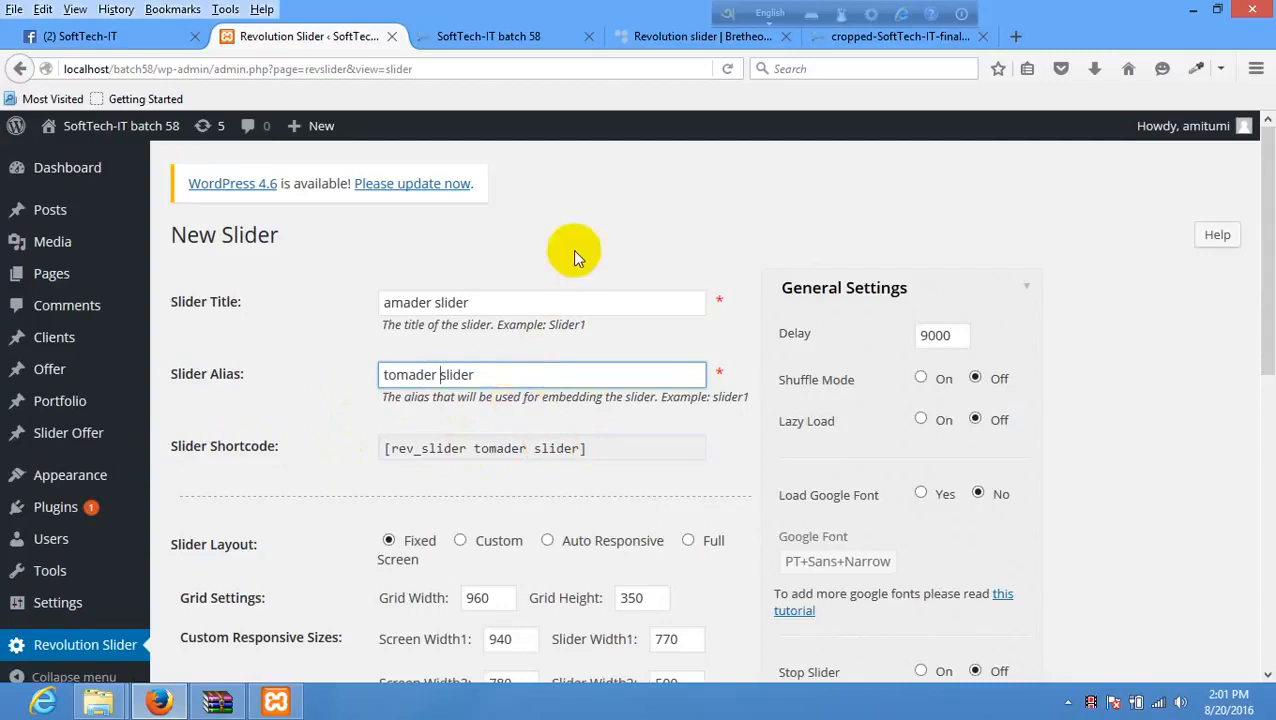
key("Delete")
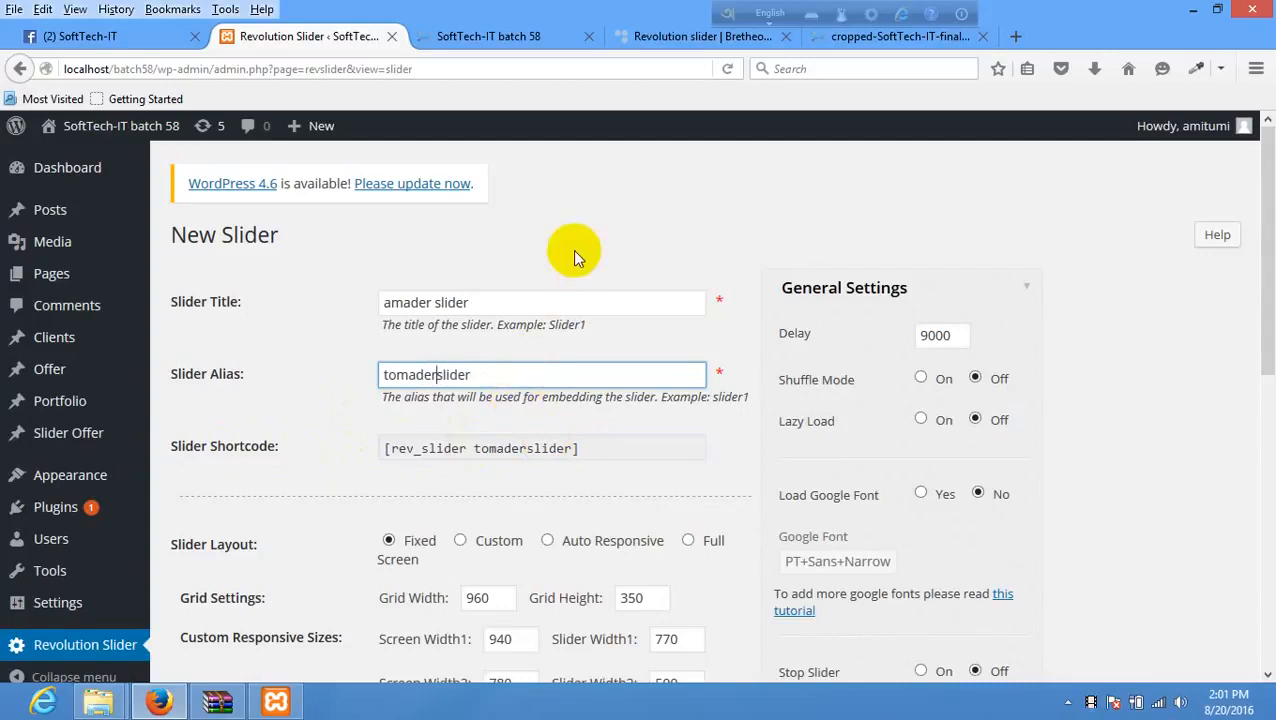
left_click(492, 374)
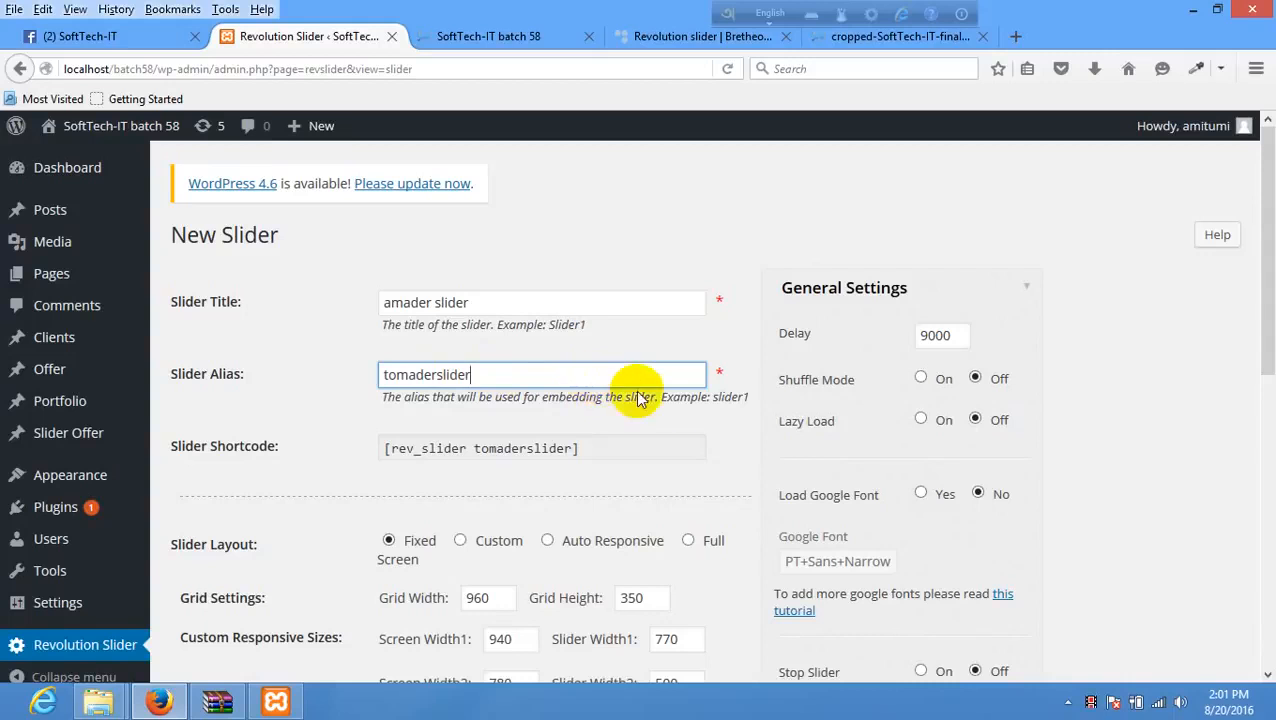
- Set the slider layout to Auto Responsive and leave the grid size at its defaults
scroll(652, 430, "down", 4)
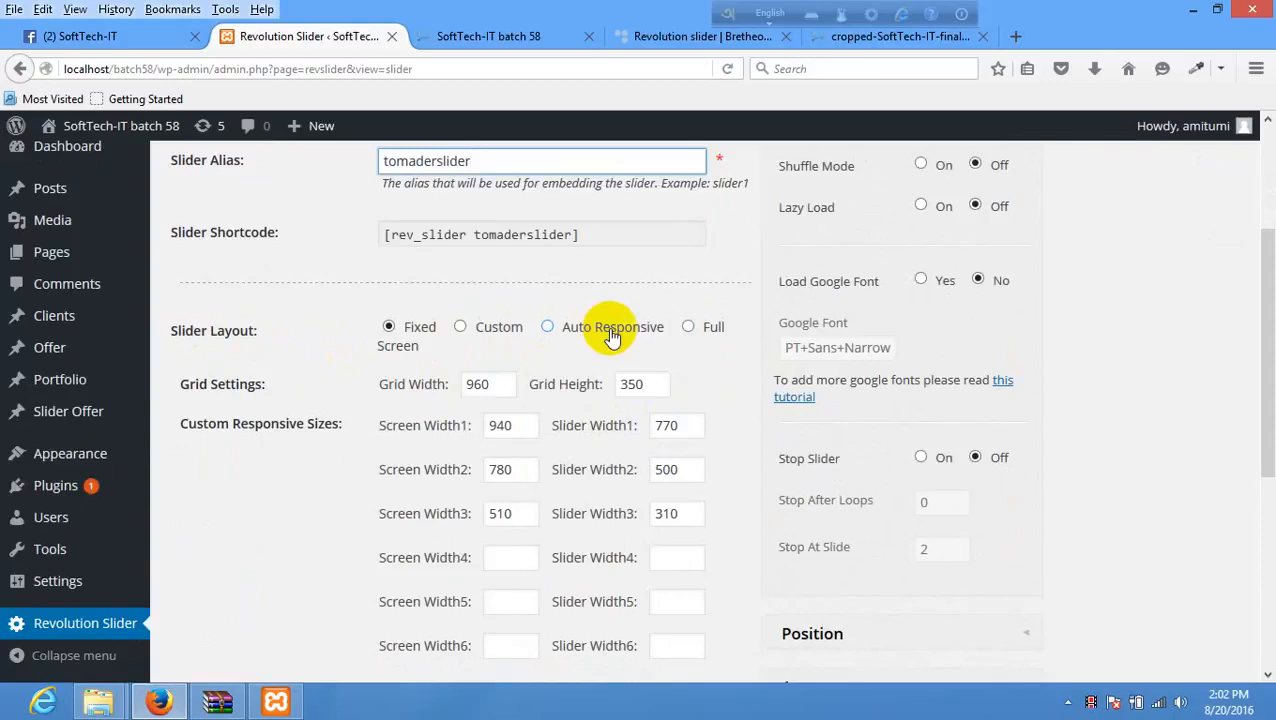
left_click(705, 331)
left_click(595, 330)
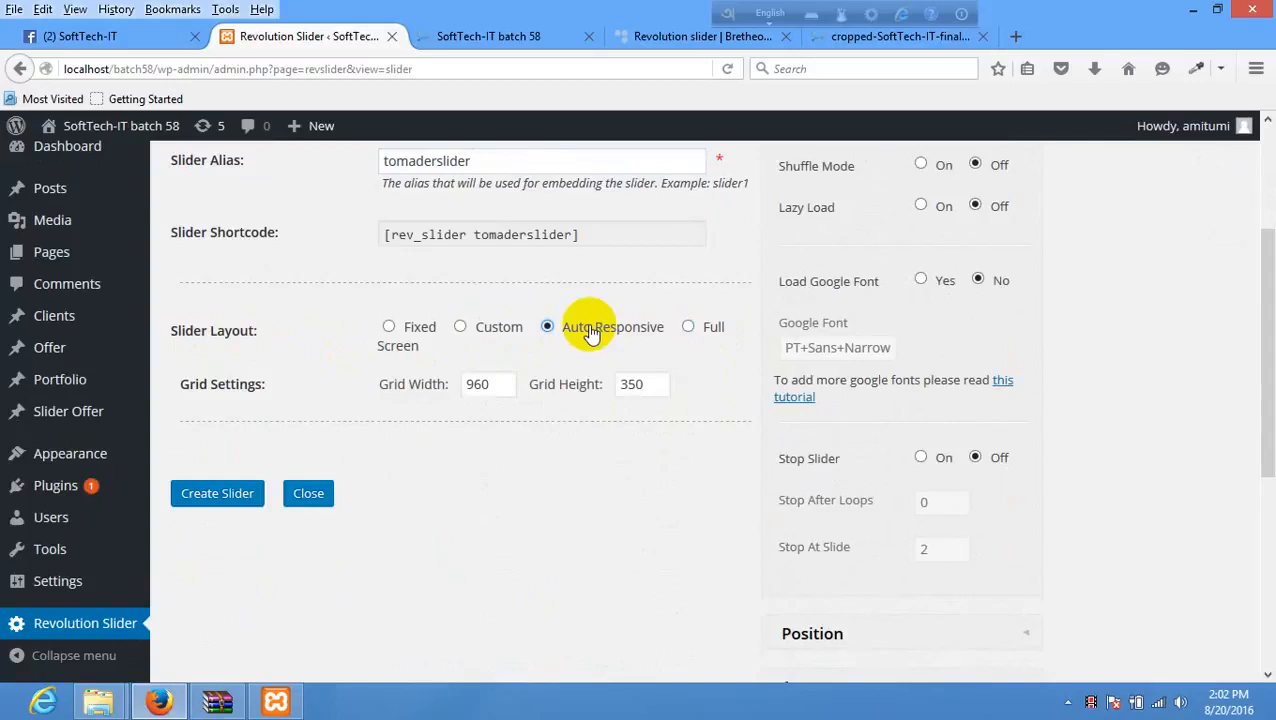
left_click(636, 388)
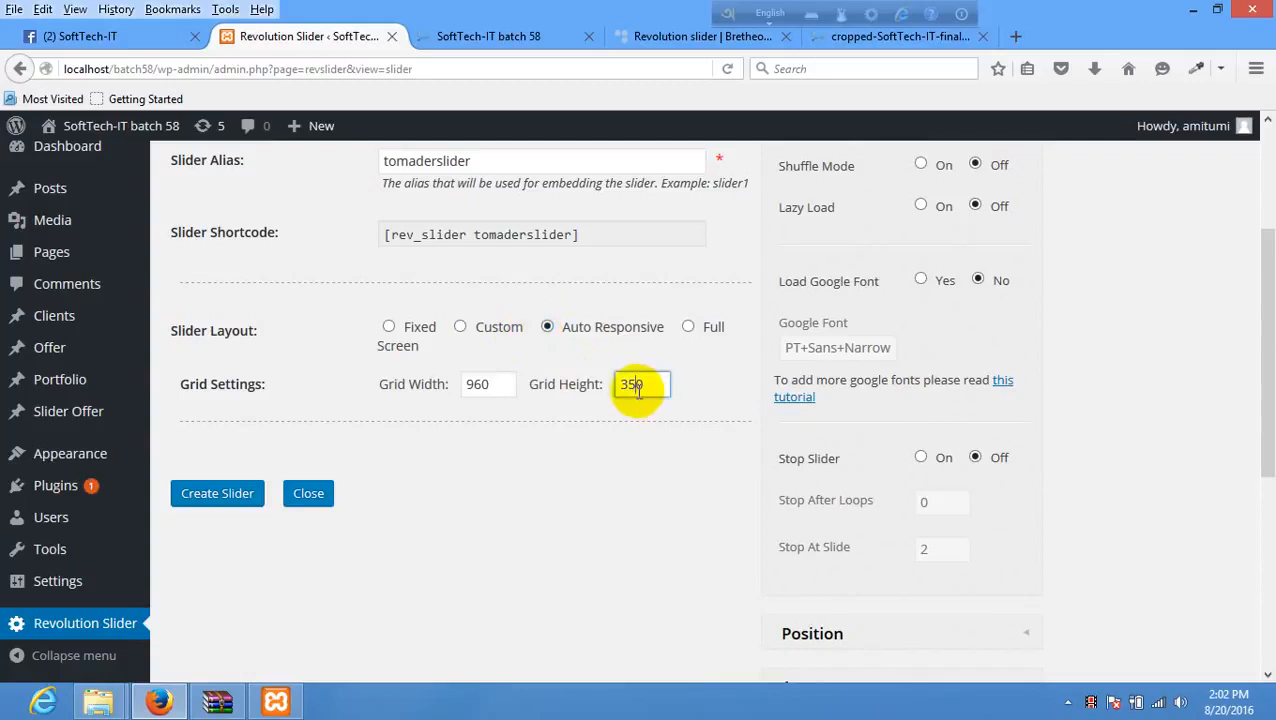
left_click_drag(630, 384, 614, 384)
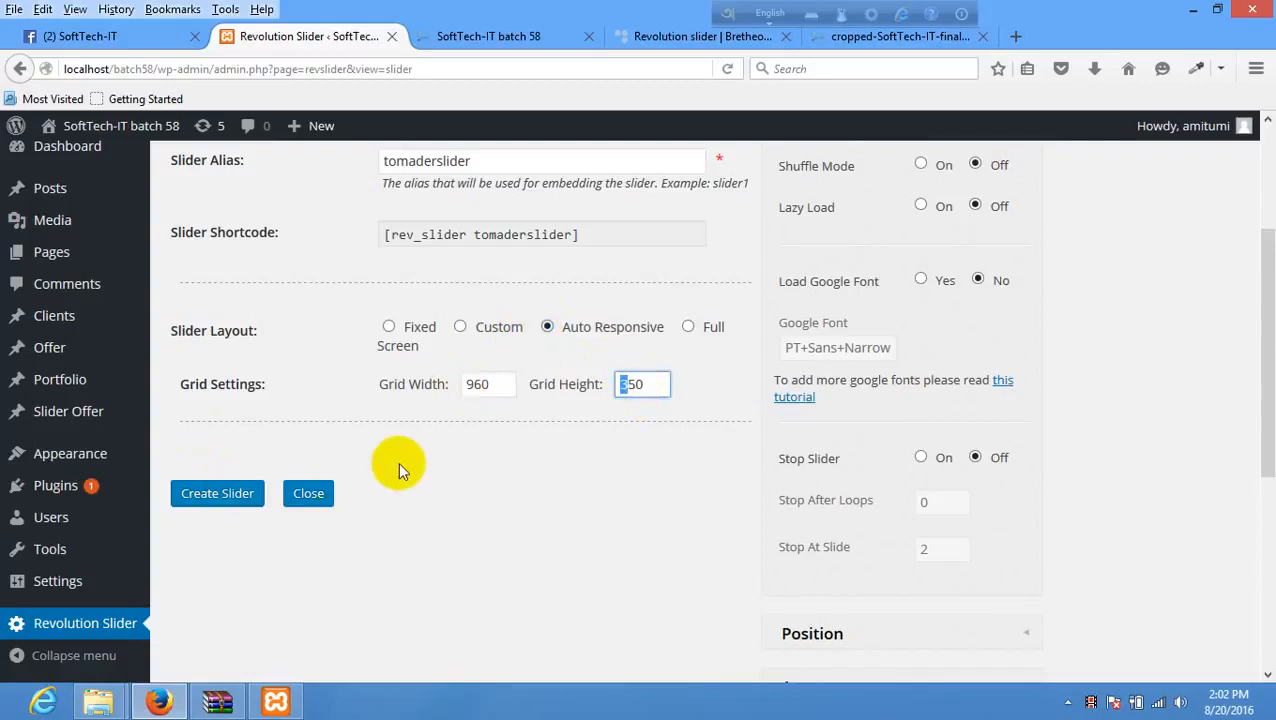
- Check the remaining settings of the new slider form and create the slider
scroll(415, 460, "up", 3)
scroll(433, 468, "down", 6)
scroll(373, 464, "up", 3)
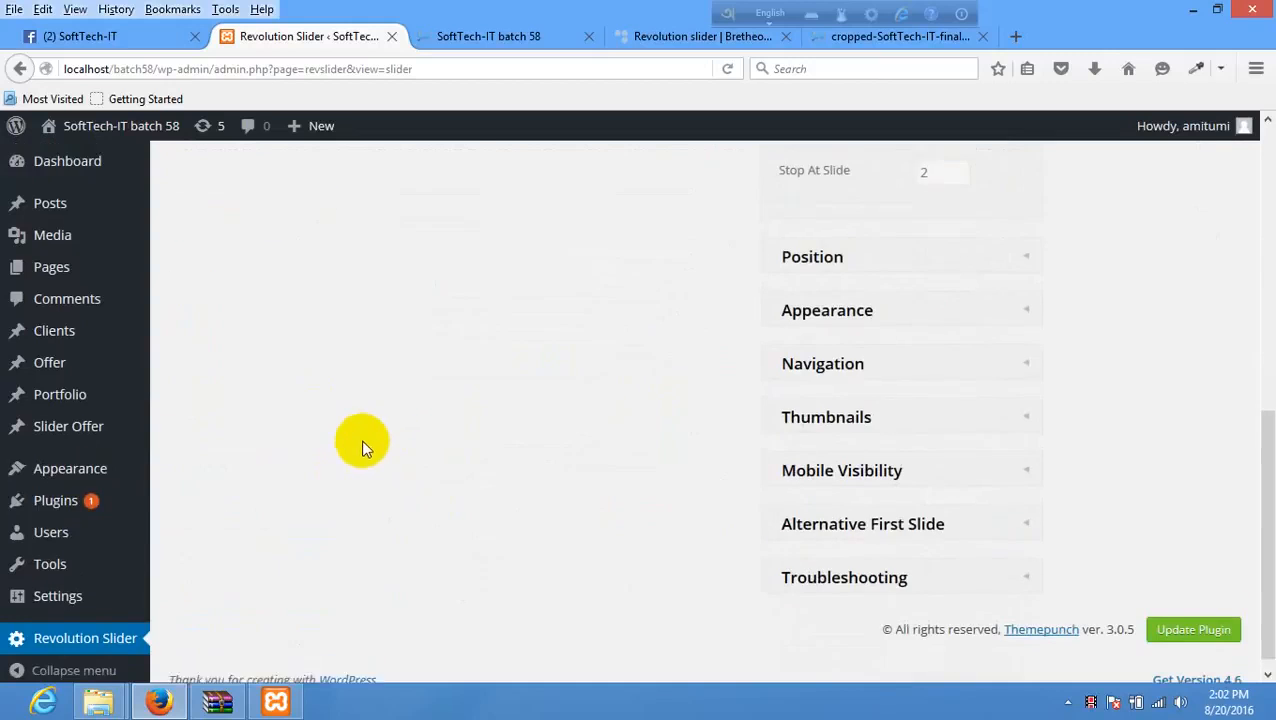
scroll(420, 475, "up", 2)
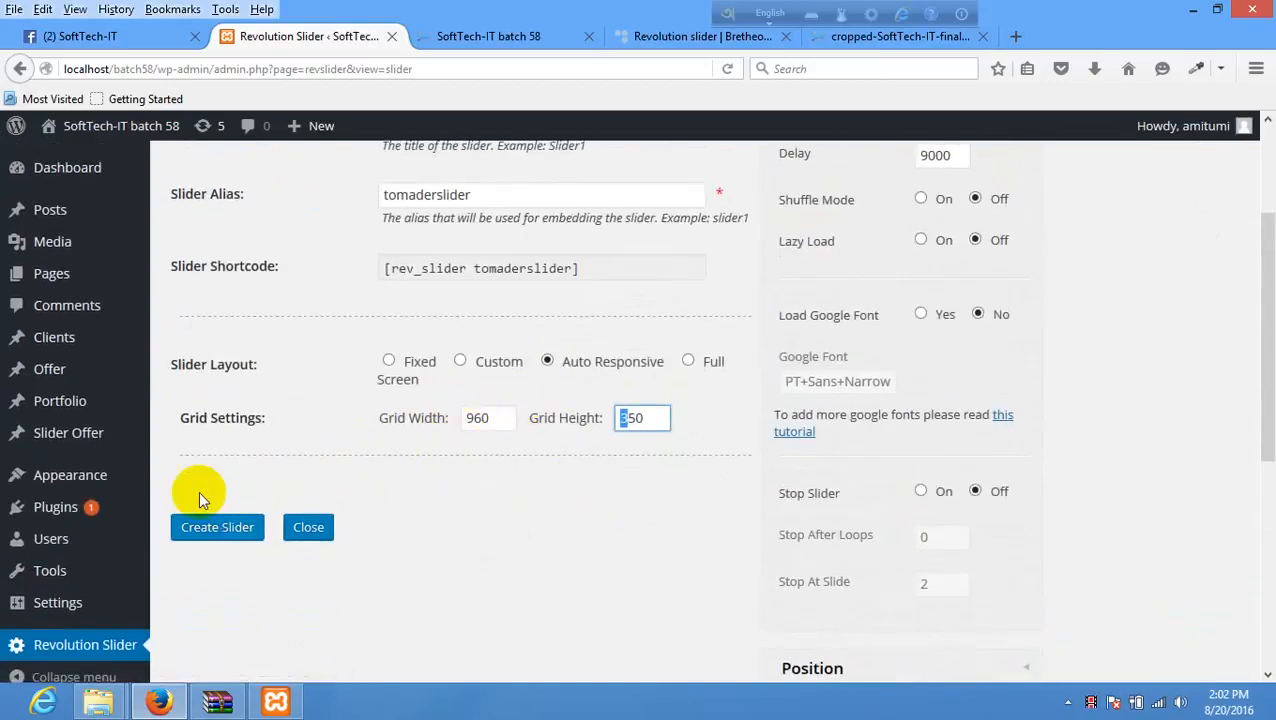
scroll(446, 455, "up", 3)
scroll(446, 455, "down", 5)
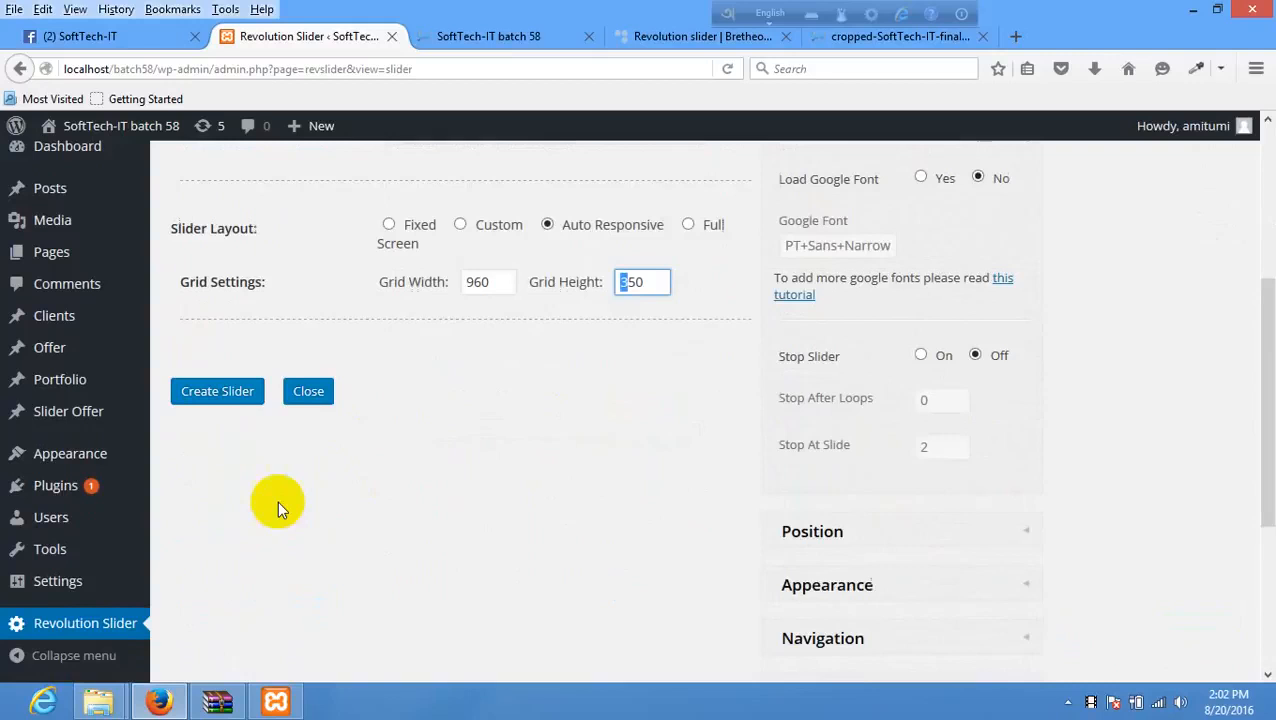
left_click(211, 384)
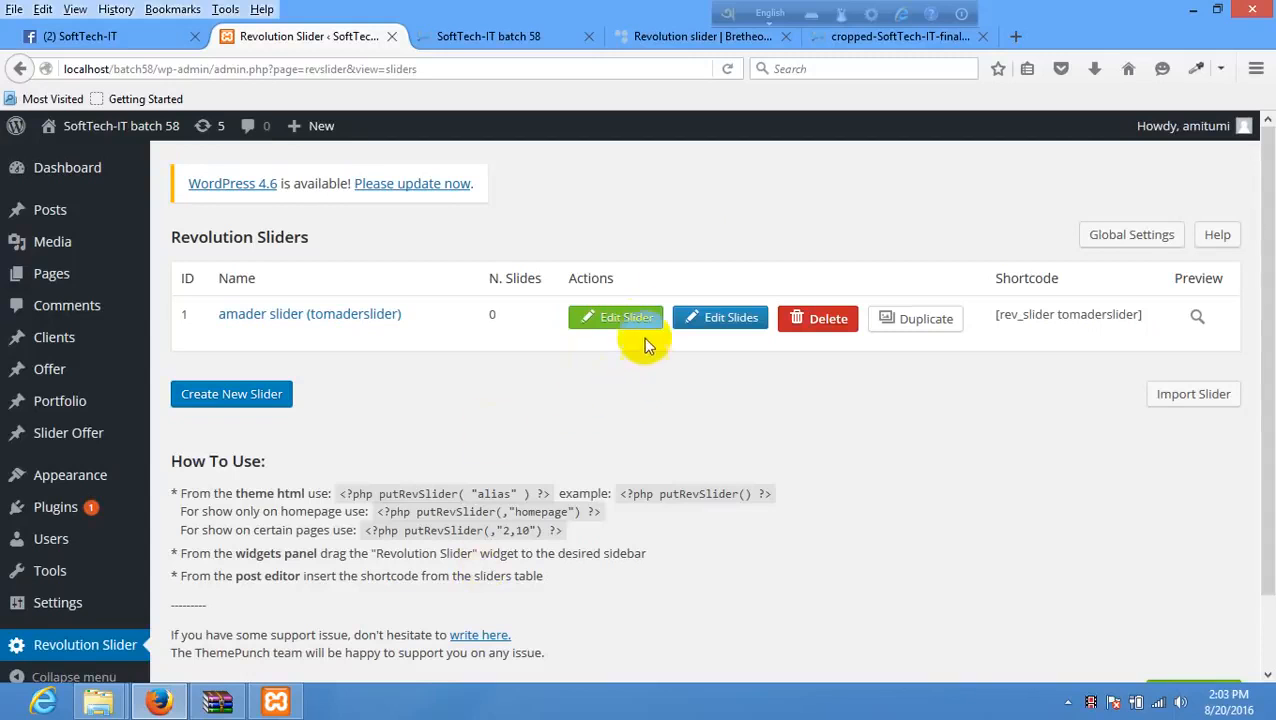
- Open the settings of the "amader slider" for editing and look over its options
left_click(612, 328)
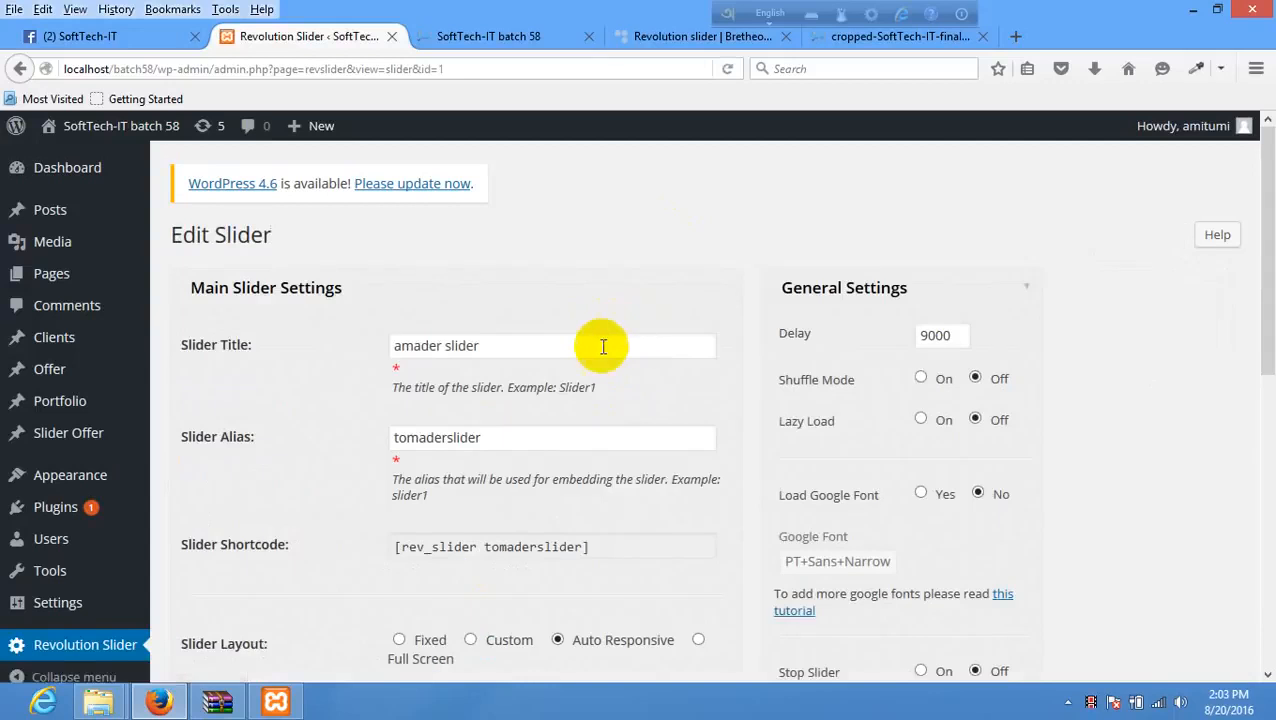
scroll(600, 330, "down", 3)
scroll(528, 240, "down", 3)
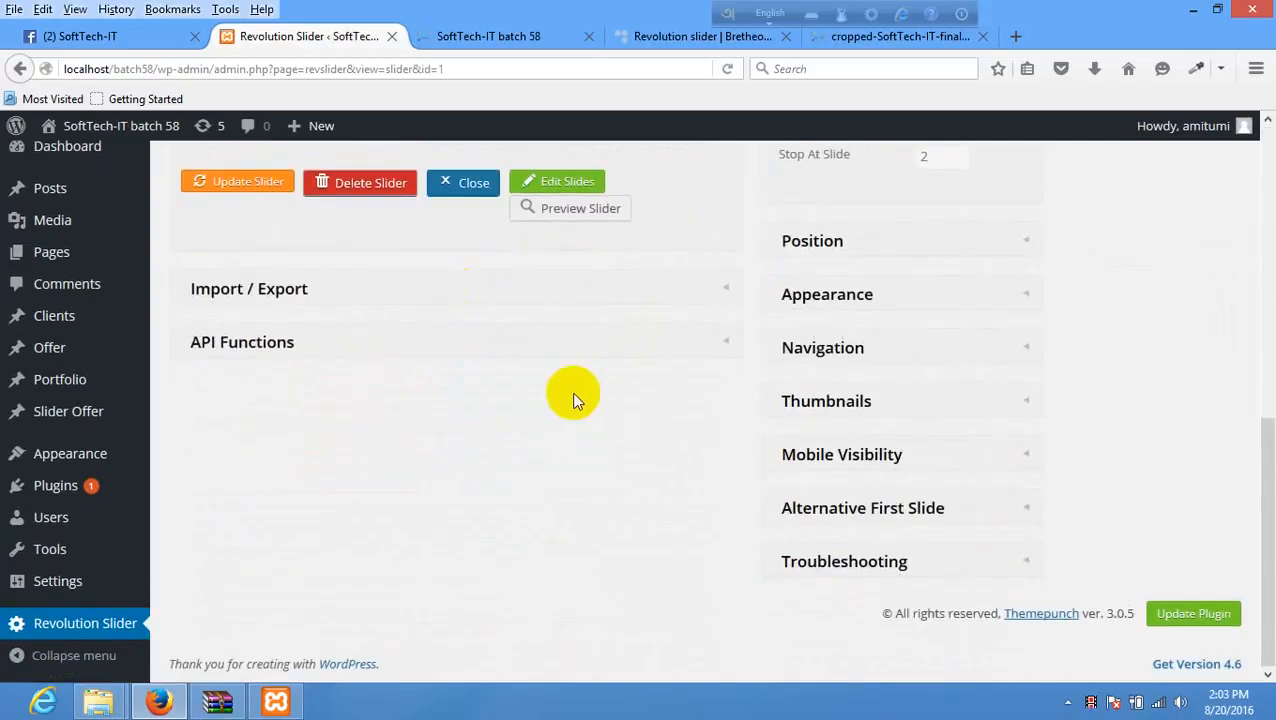
scroll(576, 392, "up", 2)
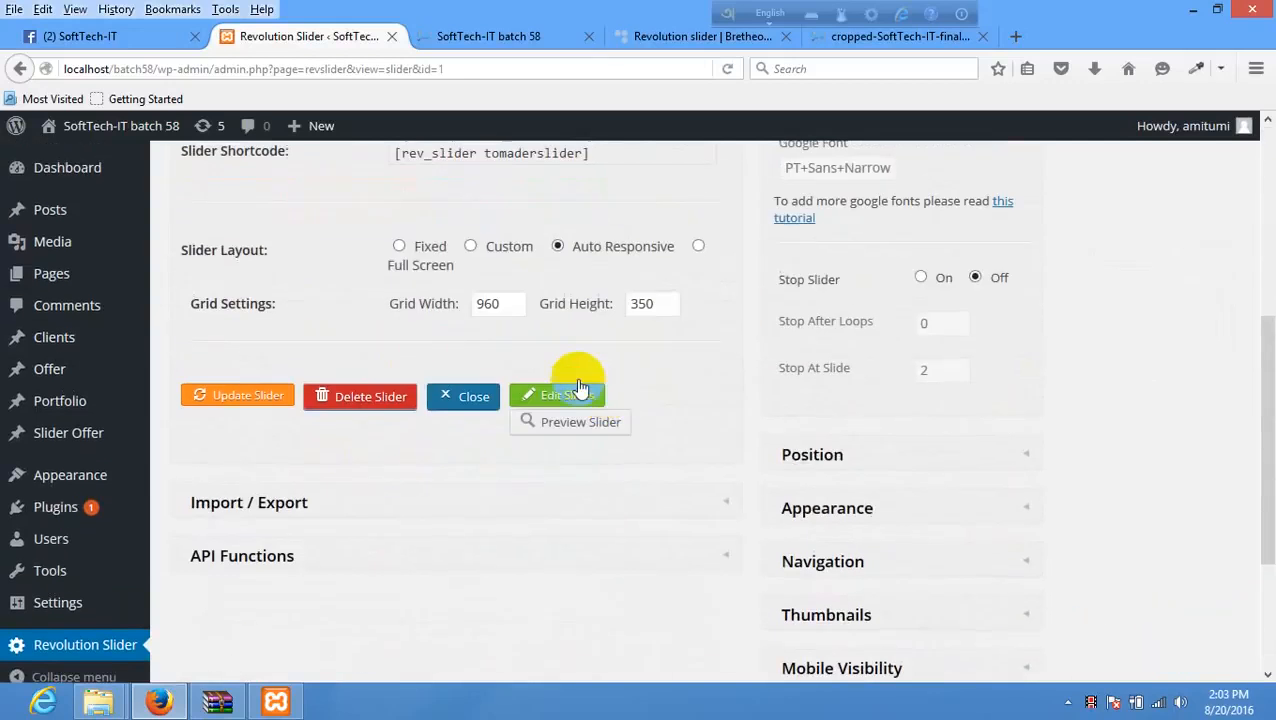
- Open the site's Home page for editing in a new browser tab, place it beside the slider settings tab and look over its page options
left_click(491, 40)
right_click(468, 245)
left_click(579, 265)
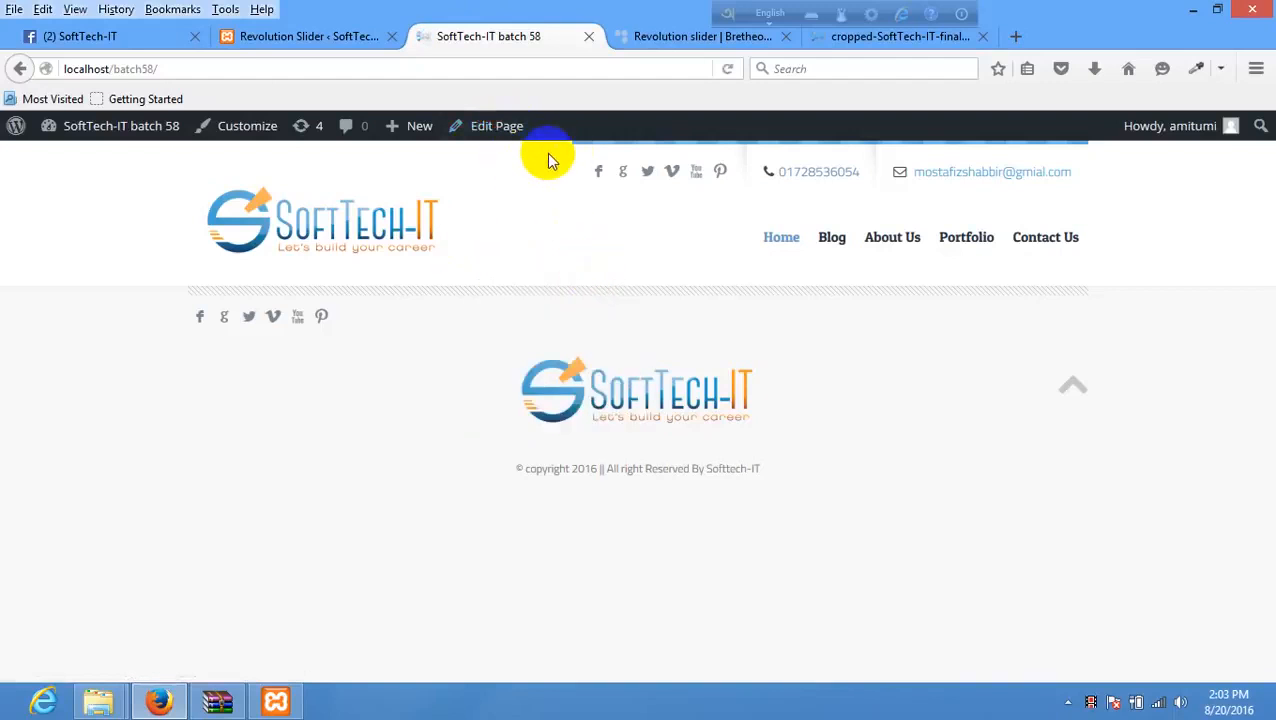
right_click(502, 132)
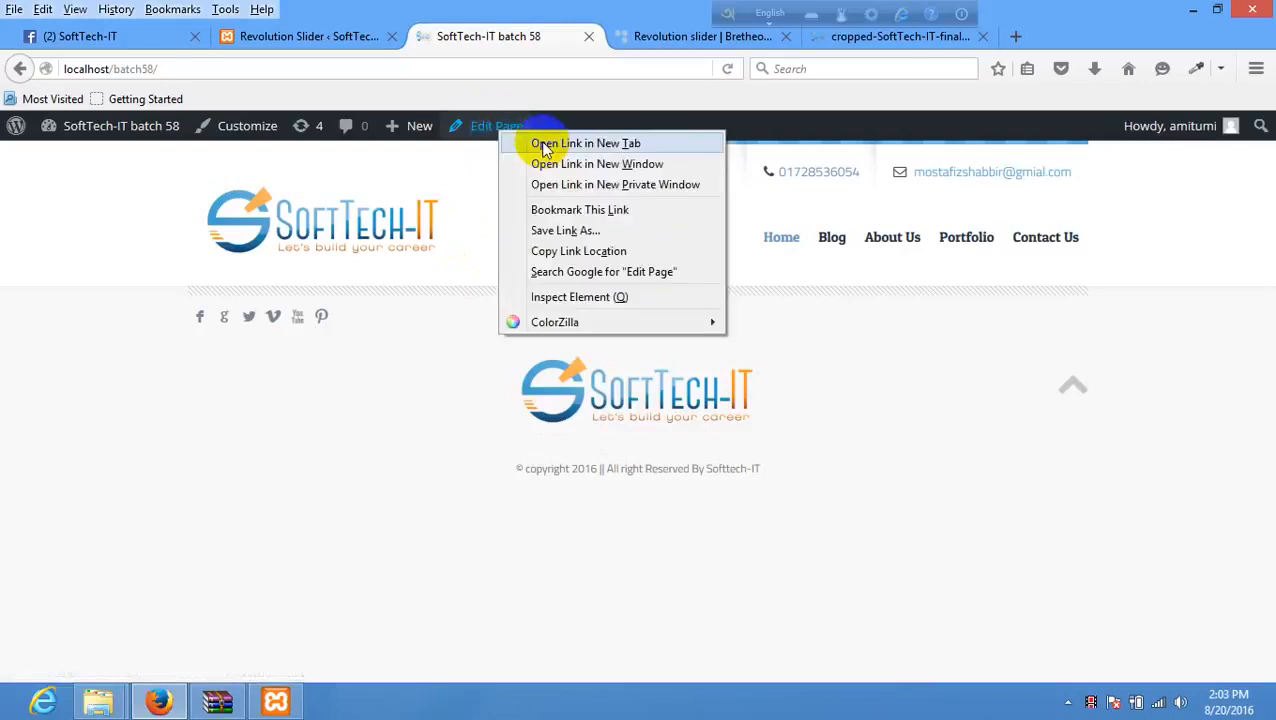
left_click(545, 147)
left_click(668, 41)
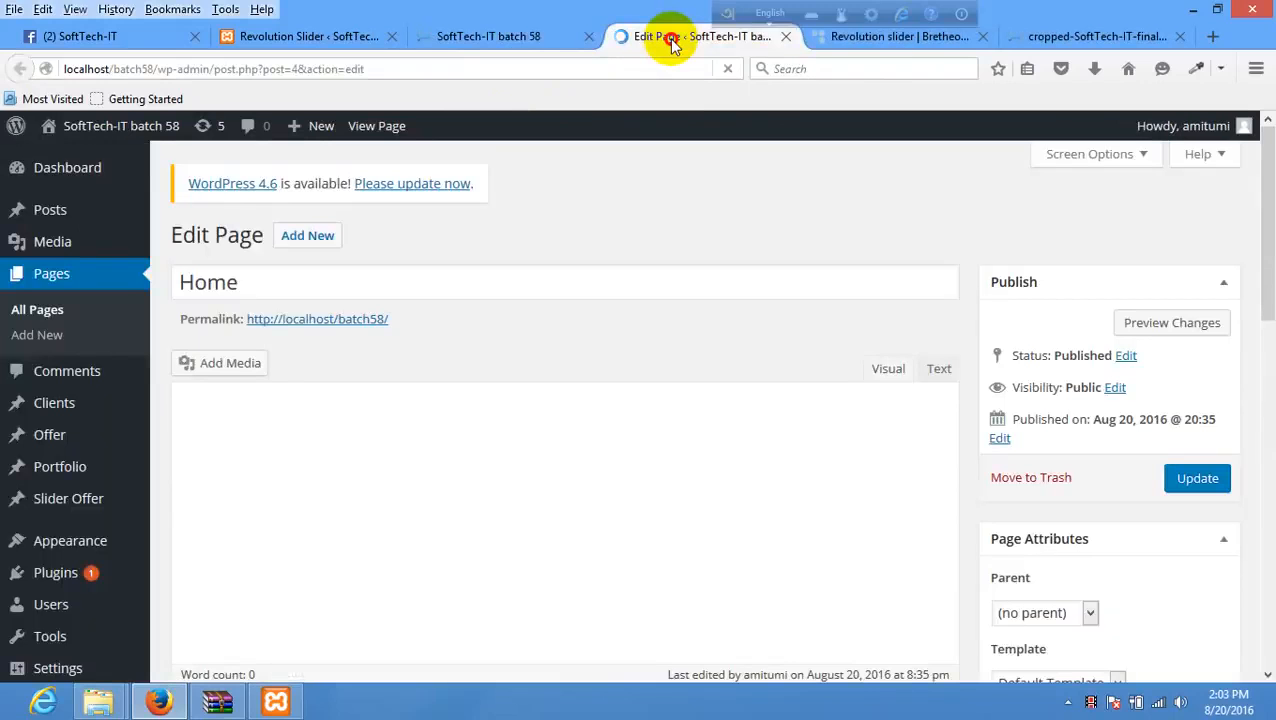
left_click_drag(665, 38, 462, 38)
scroll(717, 393, "down", 6)
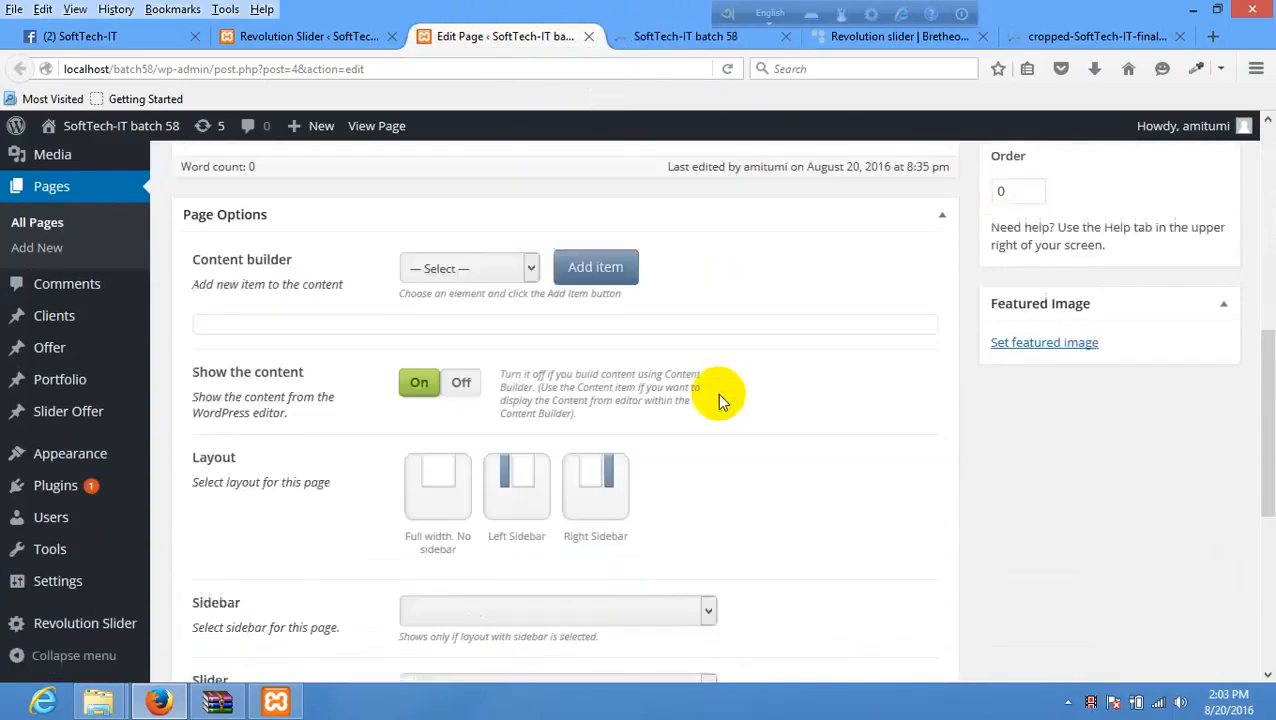
scroll(717, 384, "up", 7)
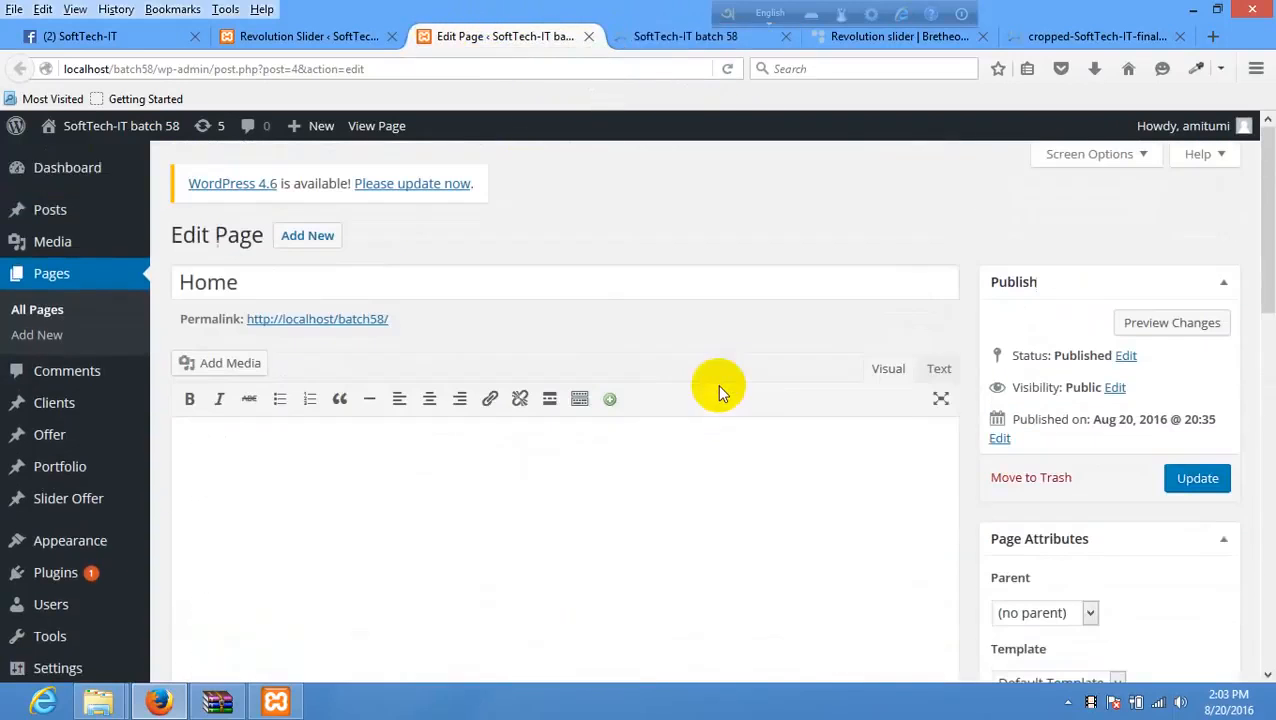
- Return to the slider settings and copy the shortcode [rev_slider tomaderslider]
left_click(281, 36)
scroll(556, 283, "up", 4)
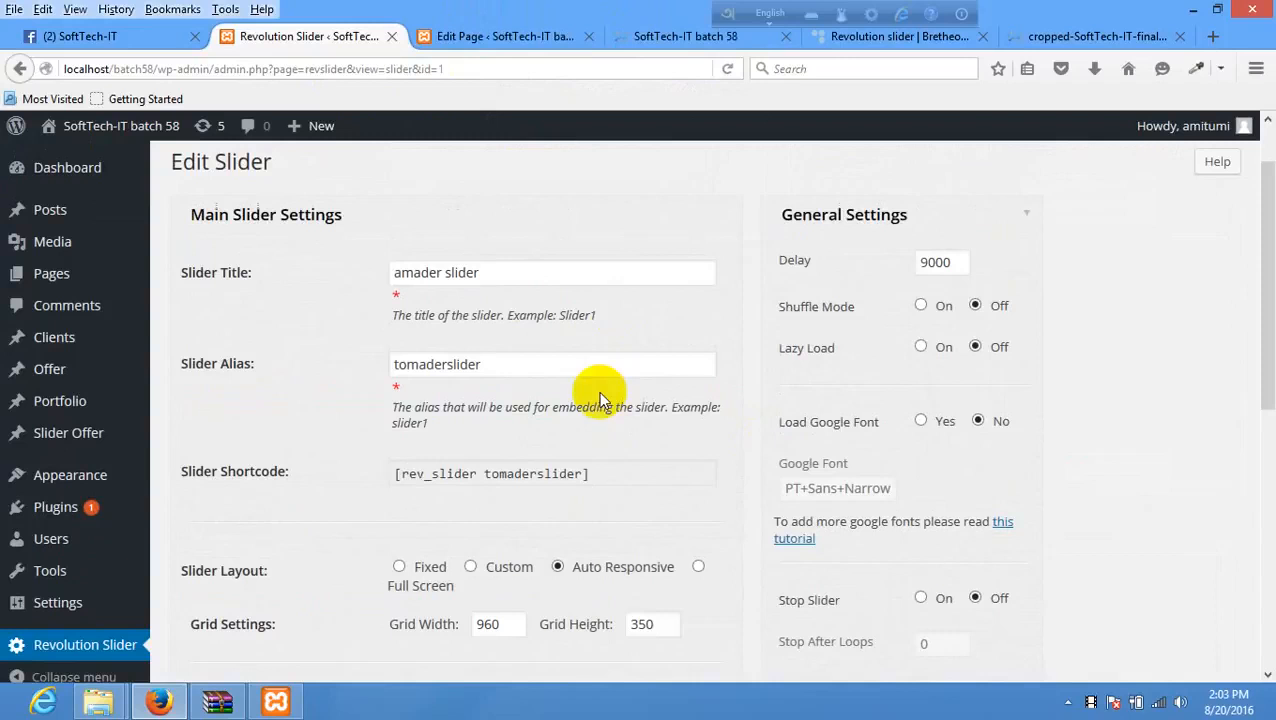
left_click(595, 470)
key("ctrl+c")
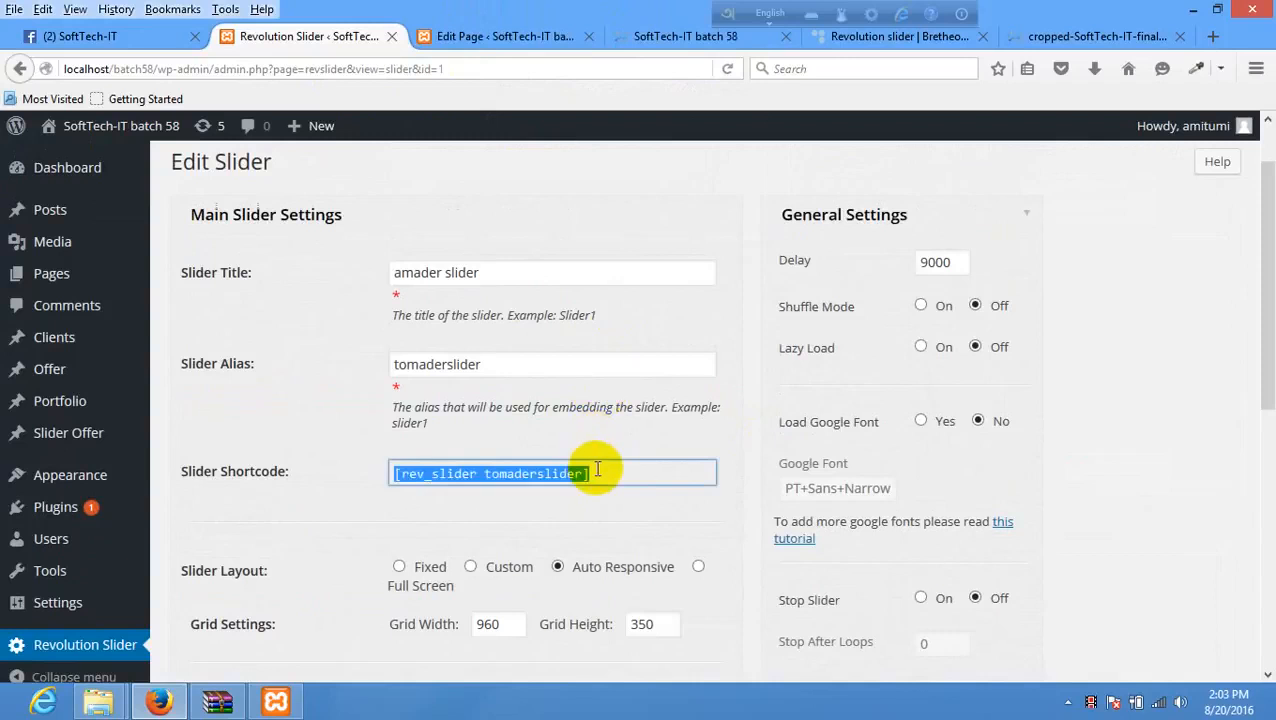
- Paste the shortcode [rev_slider tomaderslider] into the Home page content and update the page
left_click(655, 32)
left_click(496, 38)
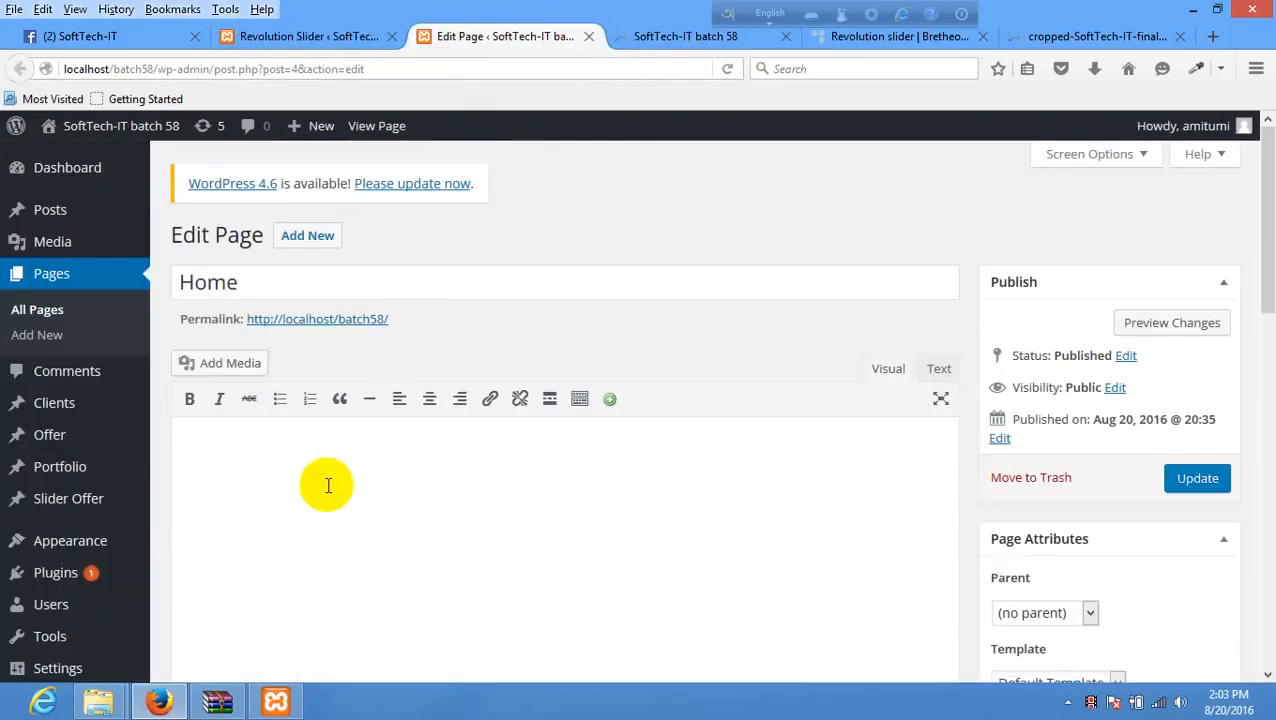
key("ctrl+v")
left_click(1203, 478)
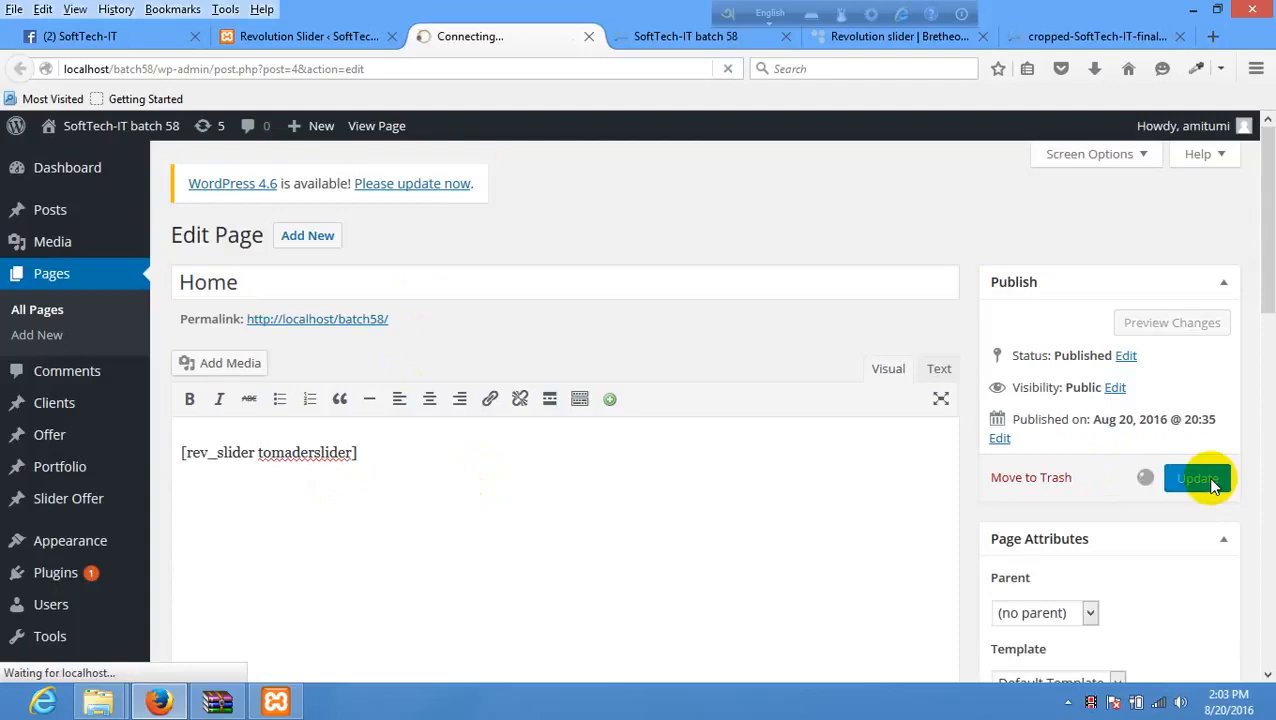
- Reload the site's front page to check the embedded slider, and look over the Home page editor again
right_click(597, 273)
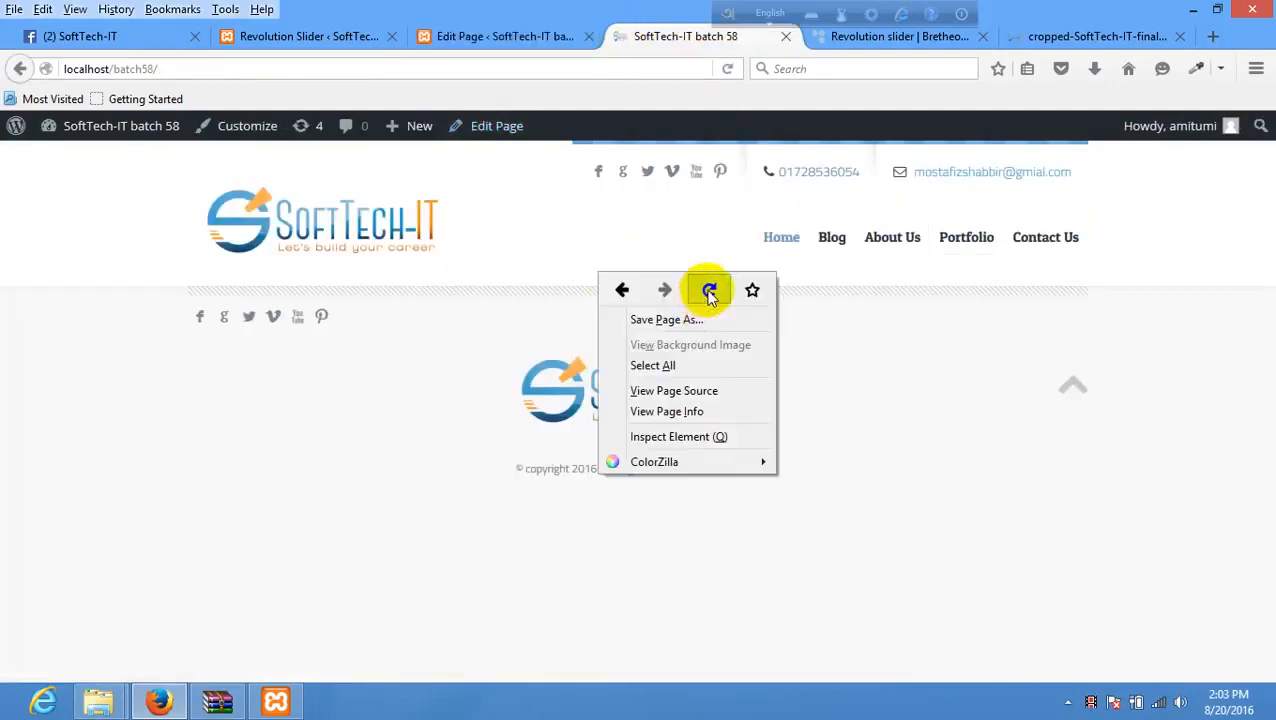
left_click(710, 291)
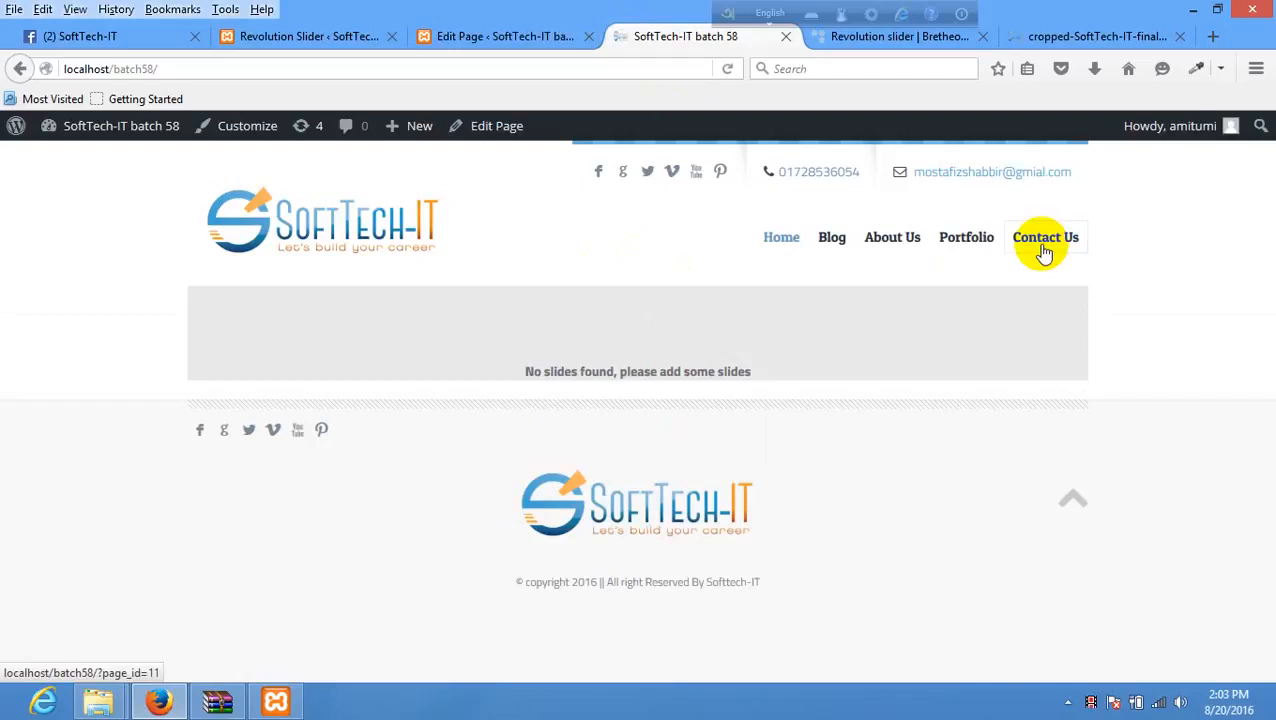
left_click(507, 40)
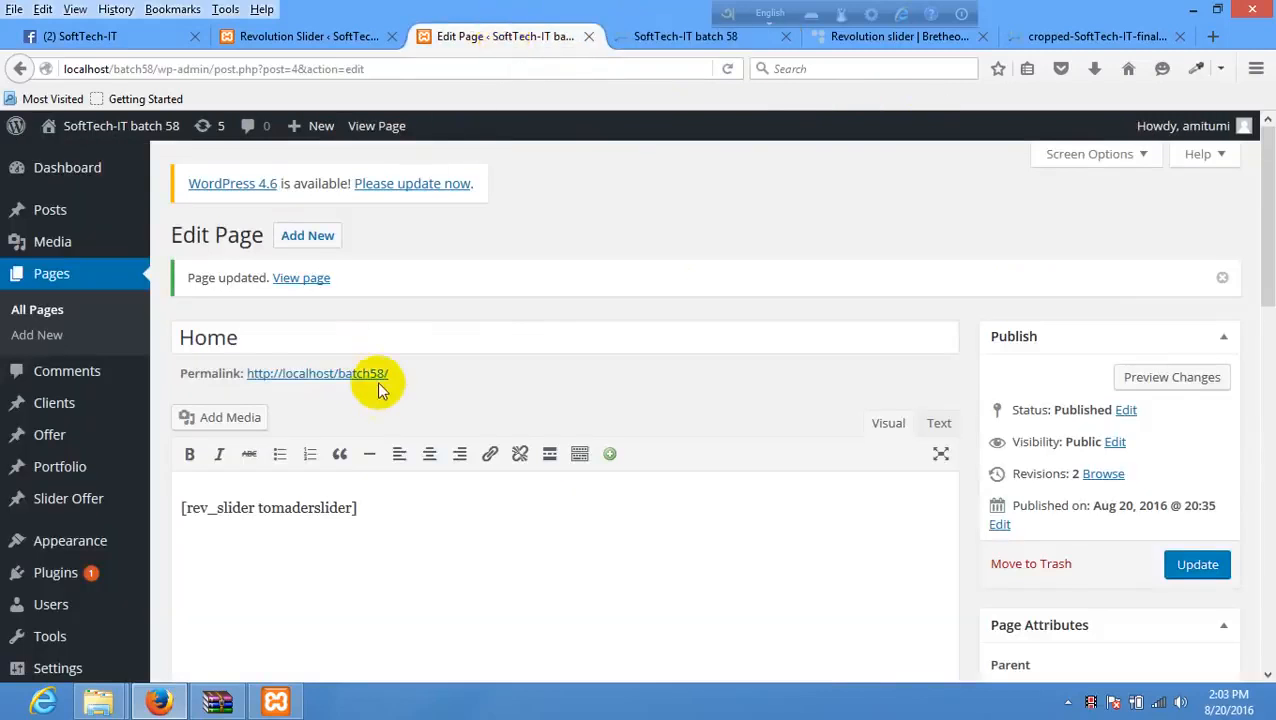
scroll(380, 388, "down", 3)
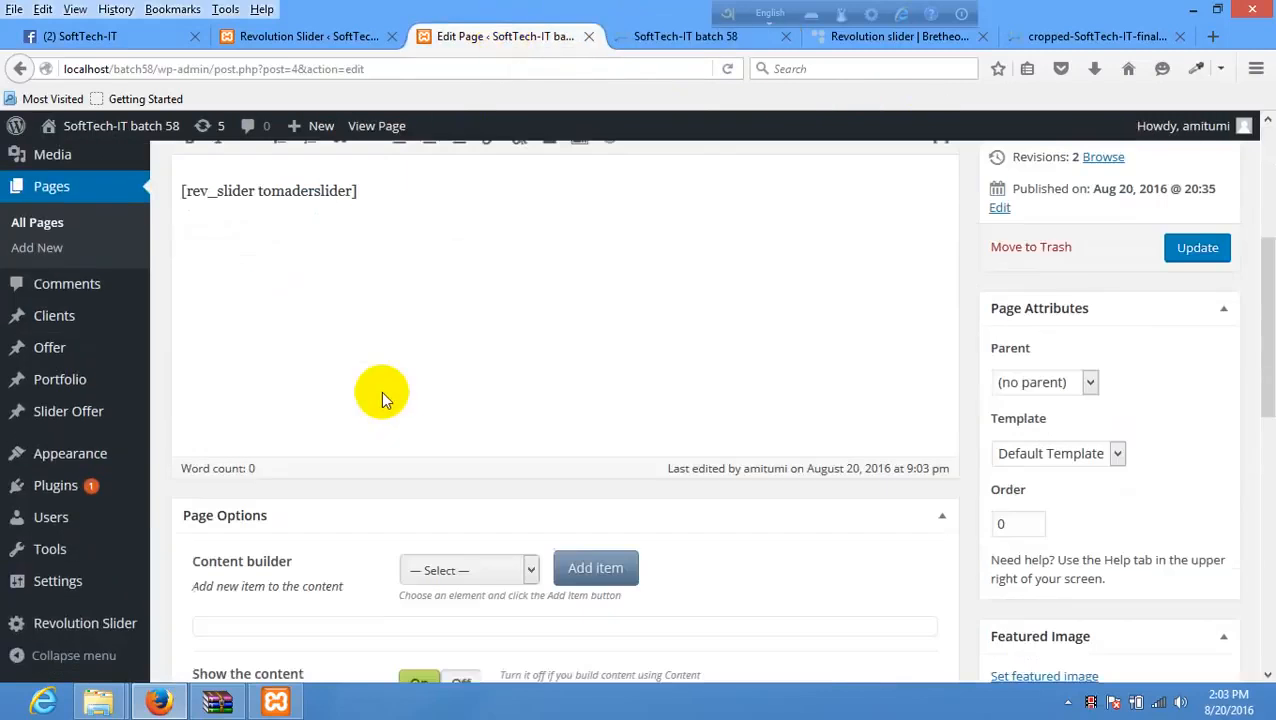
- Go to the slides list of "amader slider" and start a new slide to reach its image selection
left_click(305, 36)
scroll(490, 350, "down", 10)
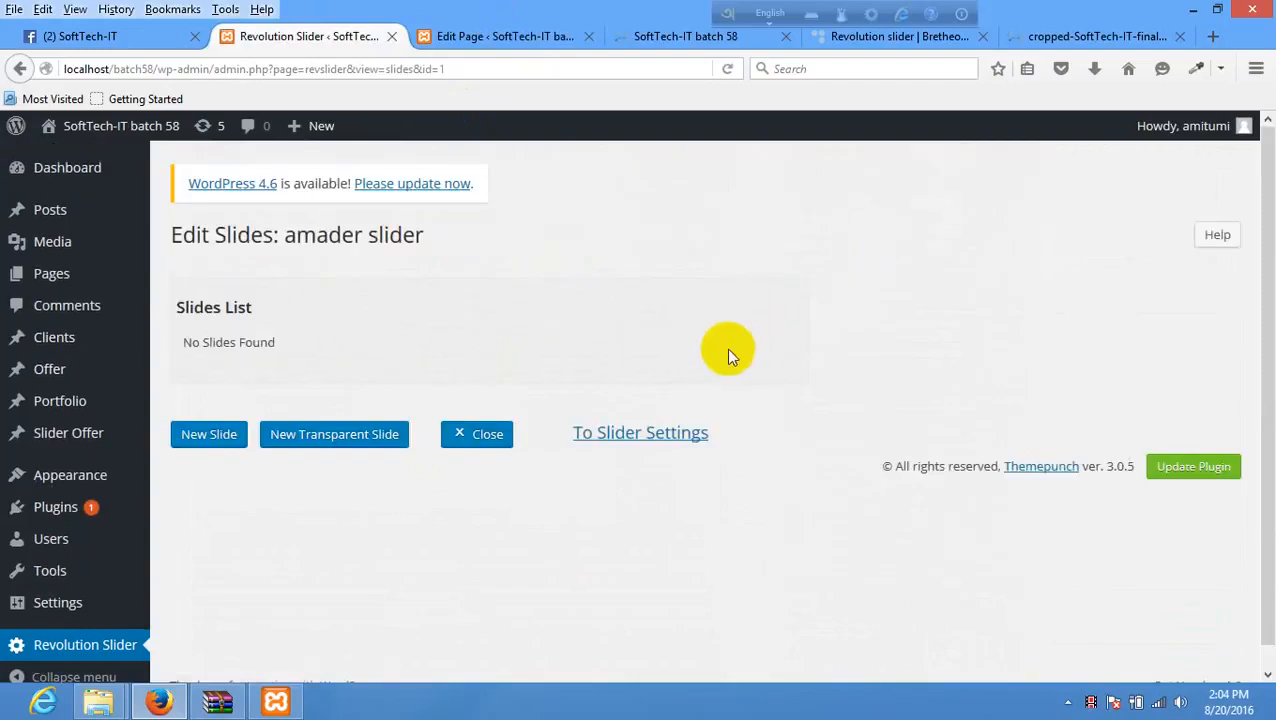
scroll(726, 349, "down", 1)
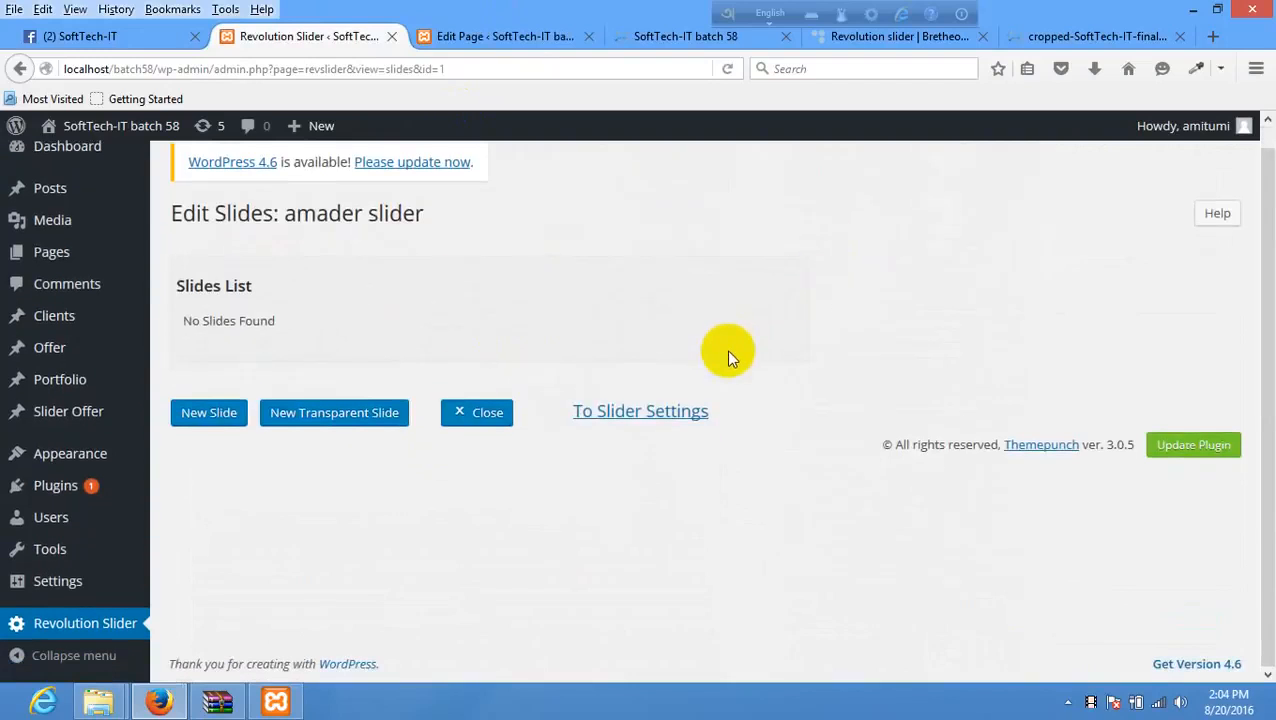
left_click(209, 416)
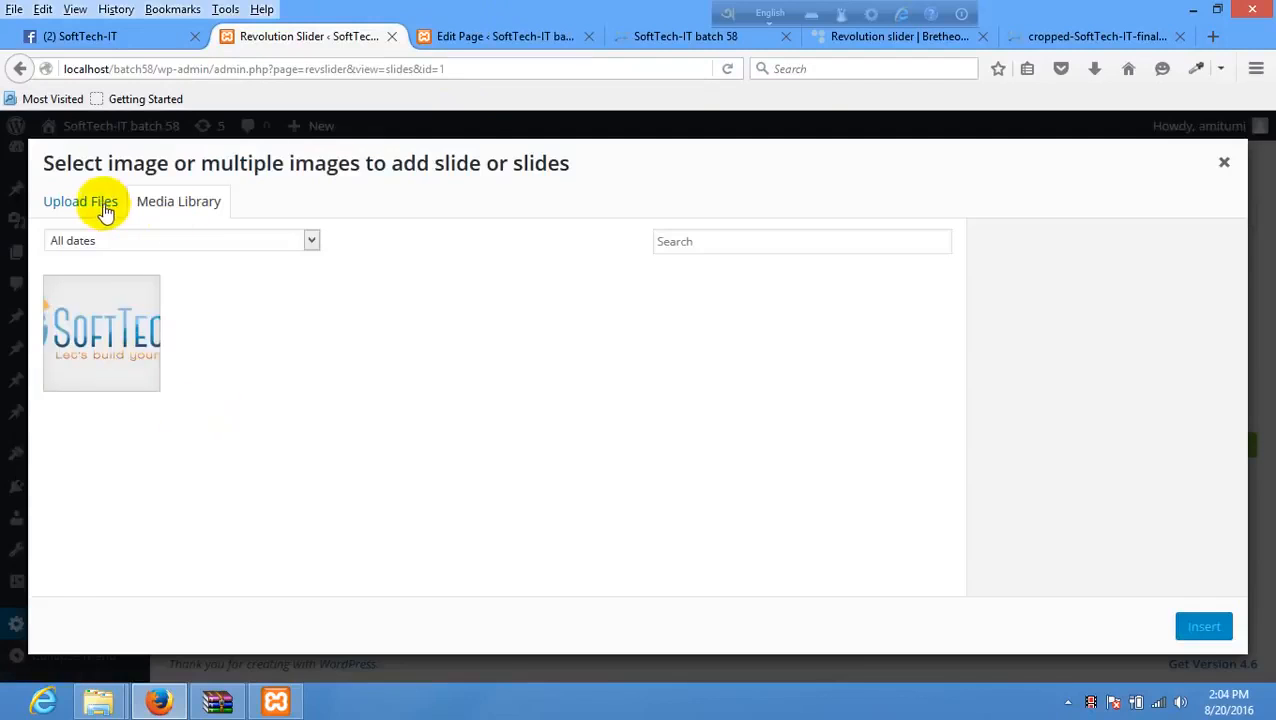
left_click(905, 38)
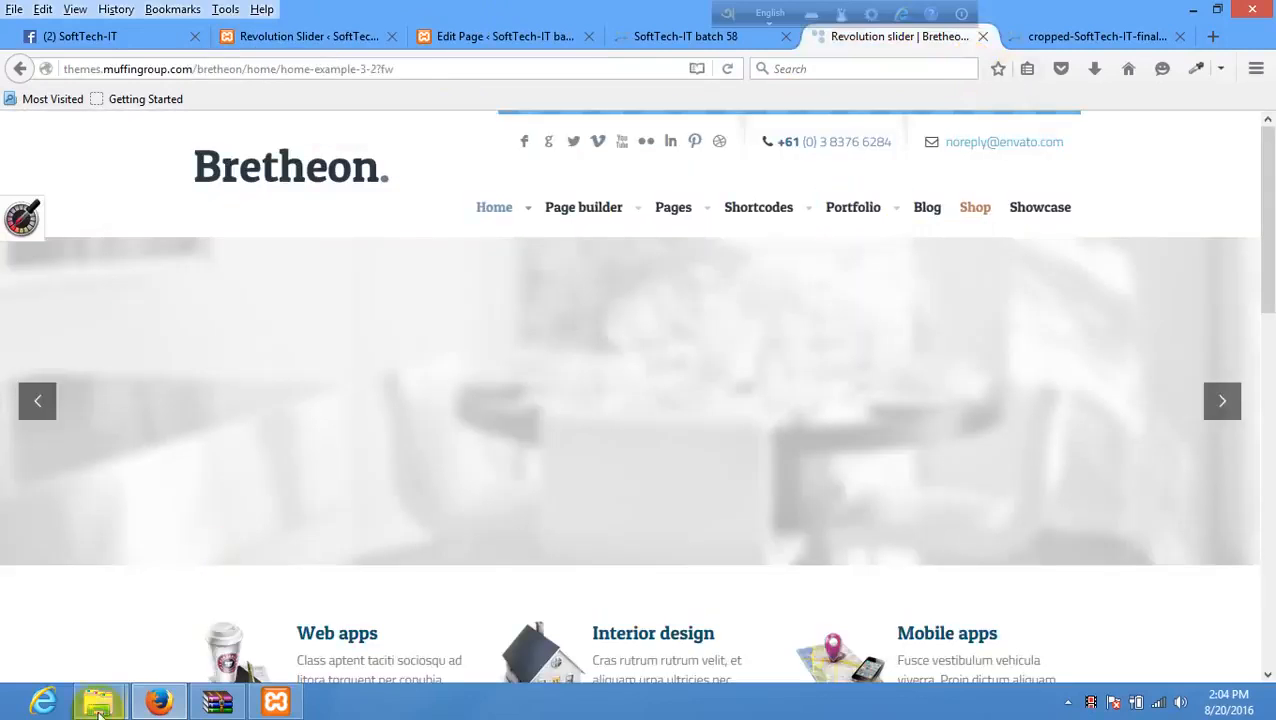
right_click(858, 344)
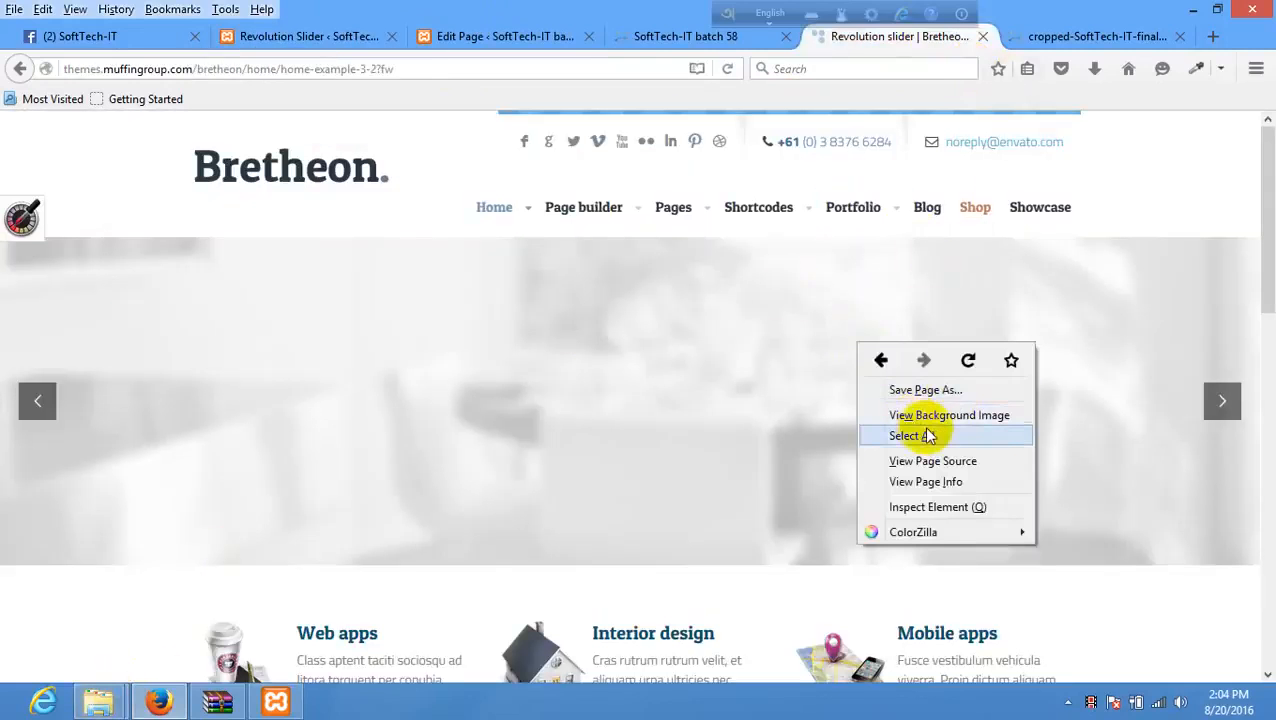
left_click(724, 40)
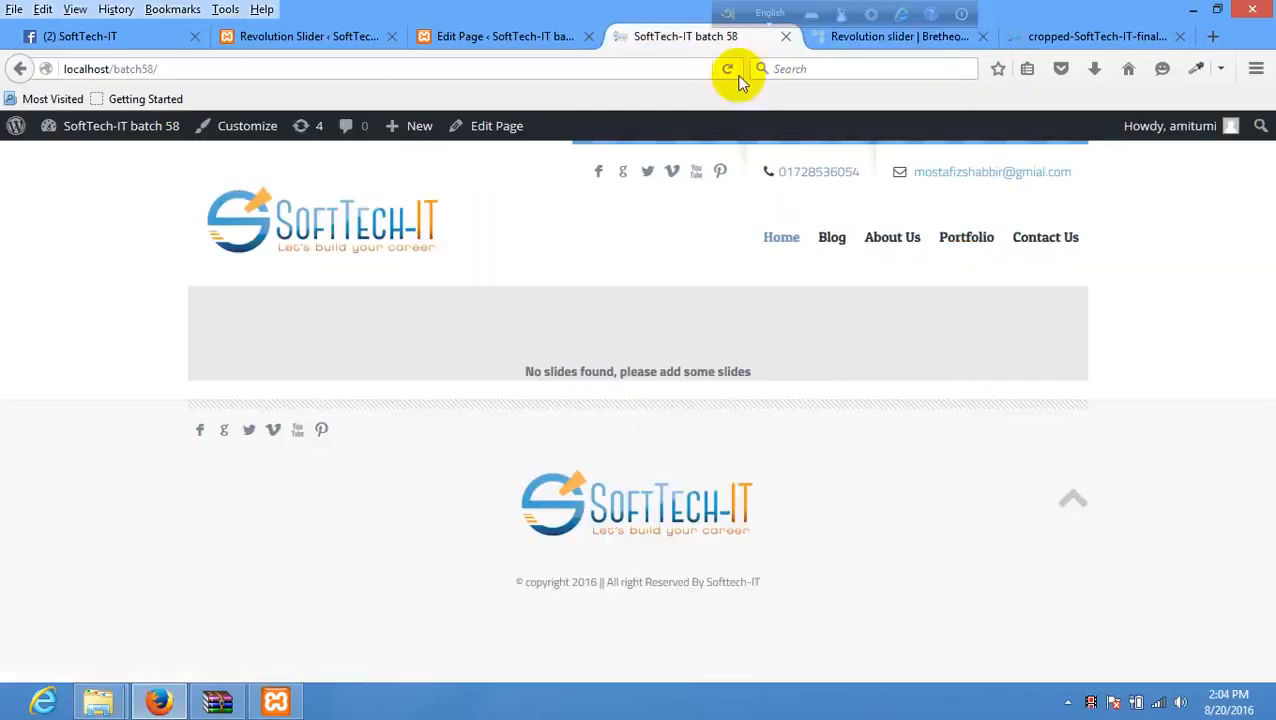
left_click(1060, 36)
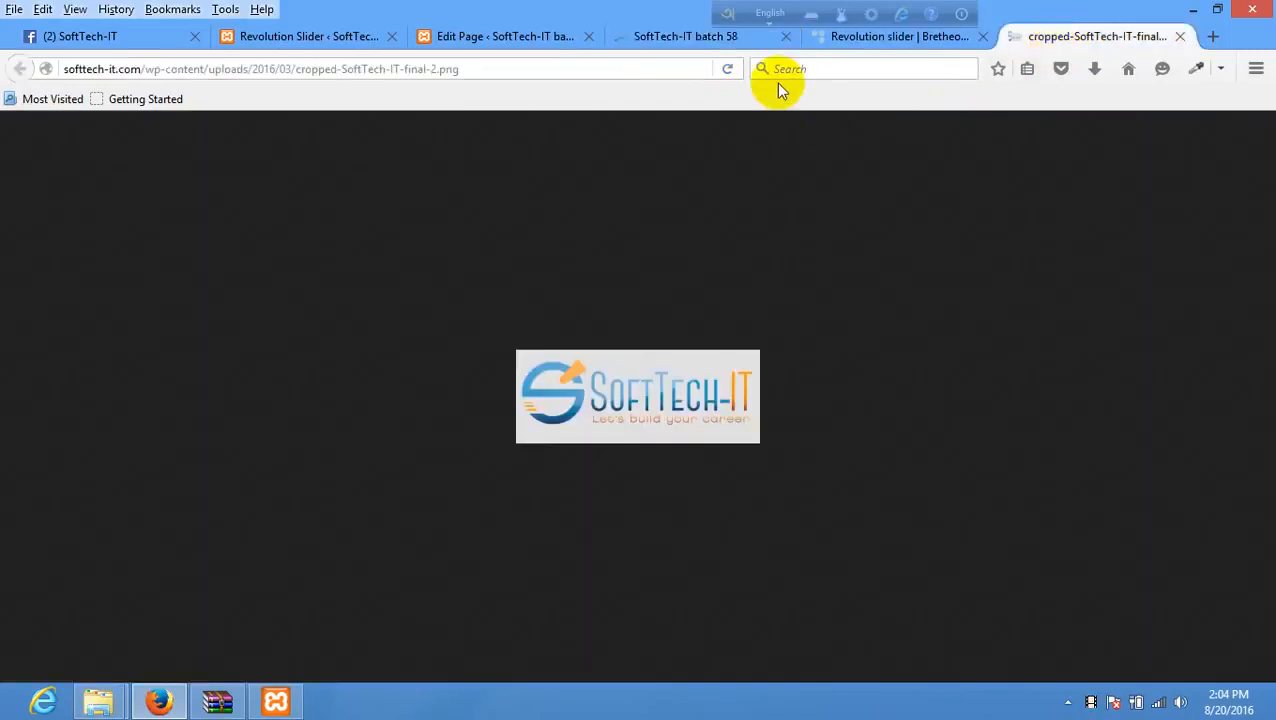
- View the background image of the Bretheon demo slider and save it as res_slider_1_21.png in the Class 7 folder
left_click(848, 40)
right_click(605, 363)
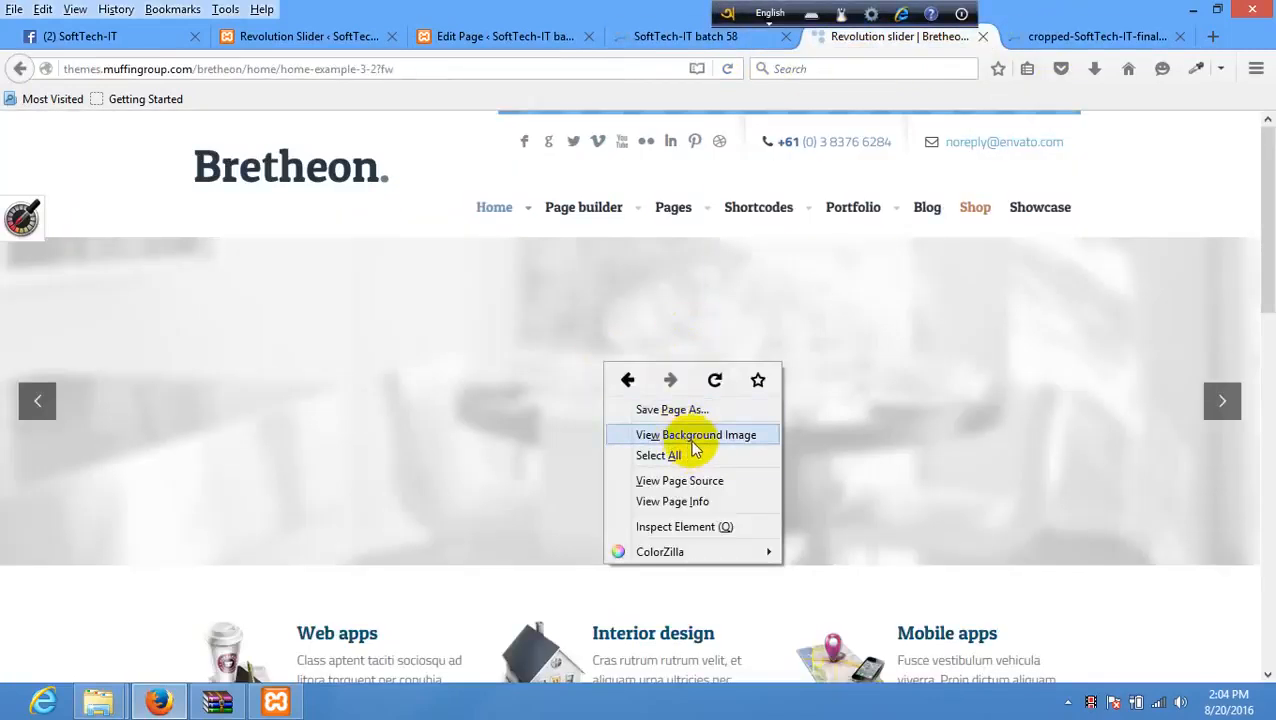
left_click(703, 436)
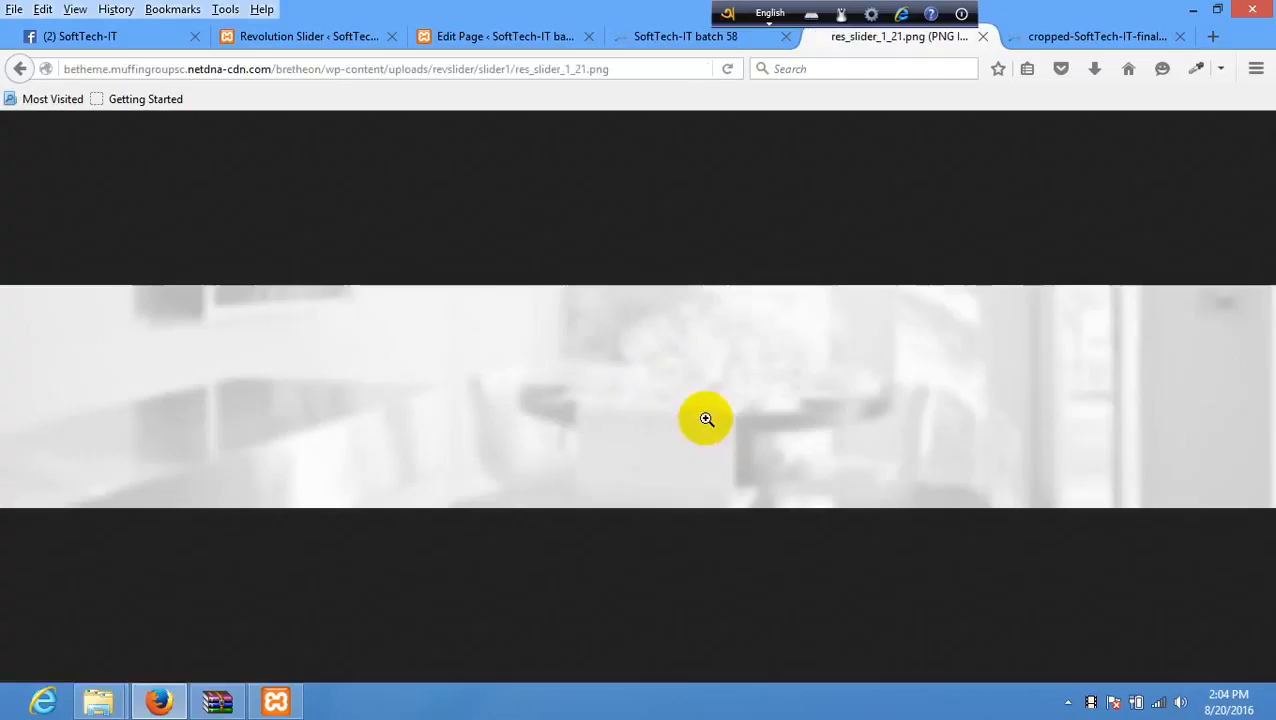
right_click(709, 305)
left_click(750, 366)
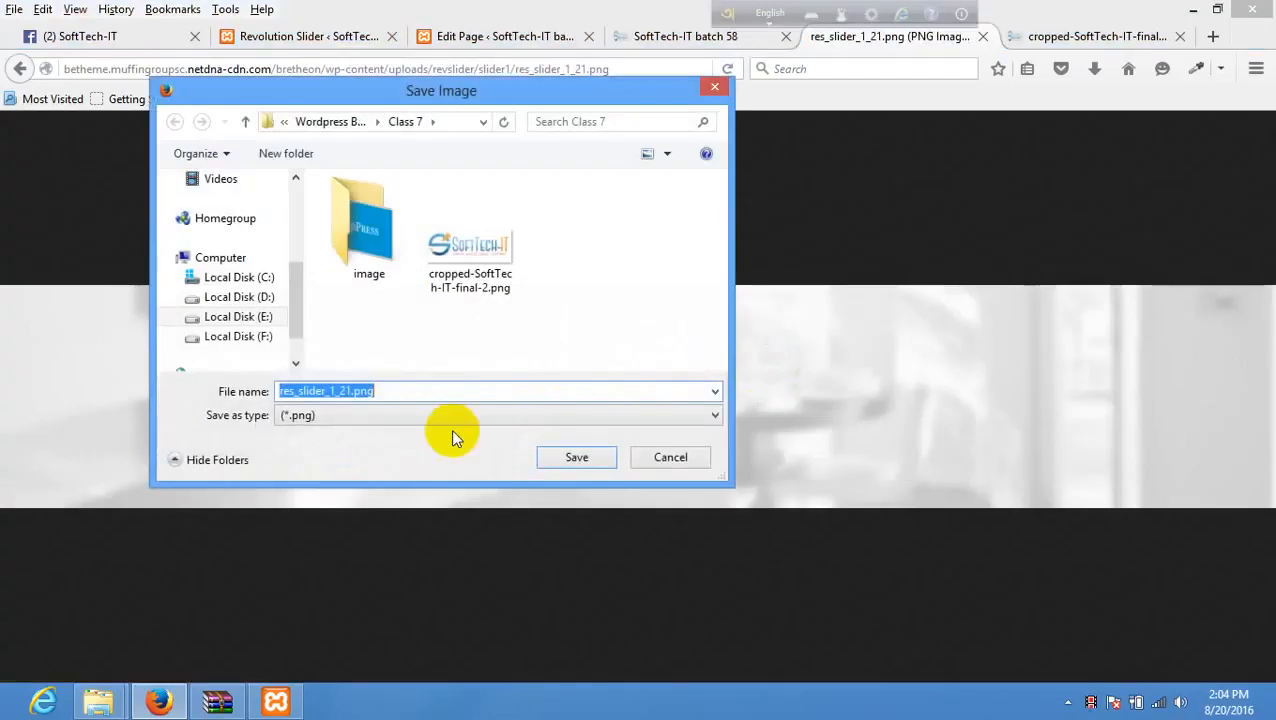
left_click(598, 455)
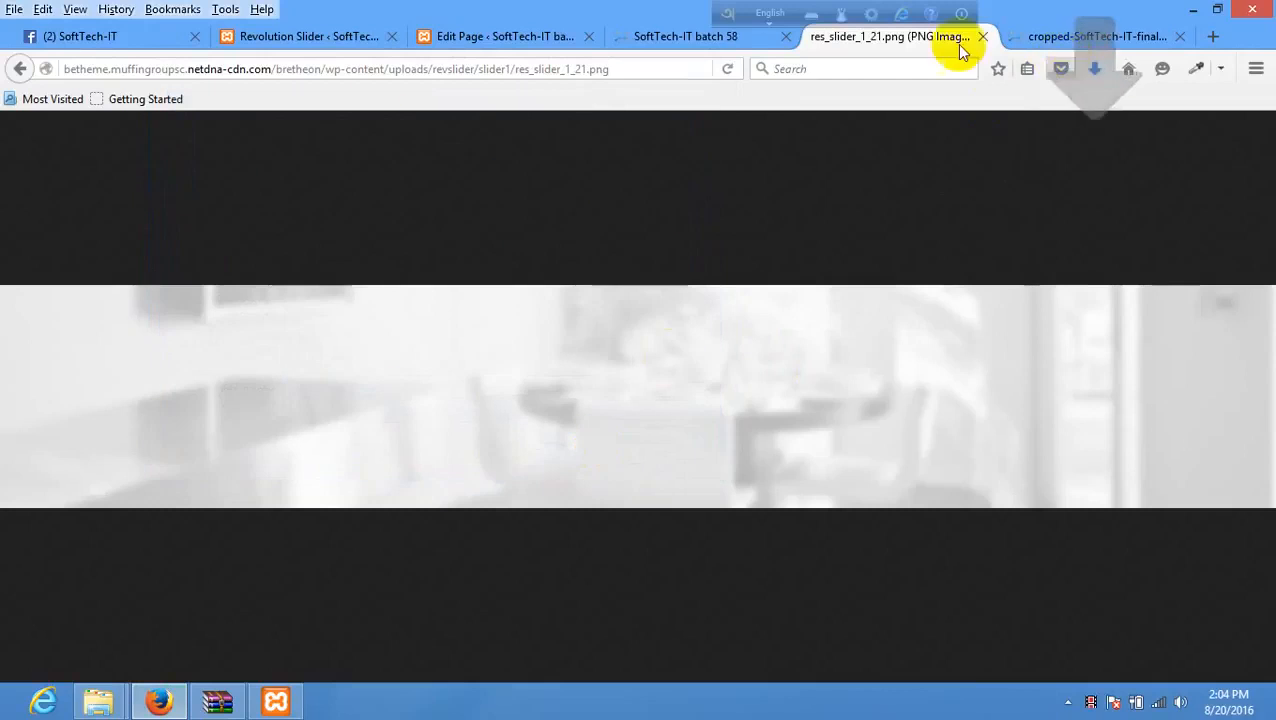
- Return to the Bretheon demo and save the woman's image from the Muffin Offer Slider slide as res_slider_1_1.png in Class 7
left_click(20, 68)
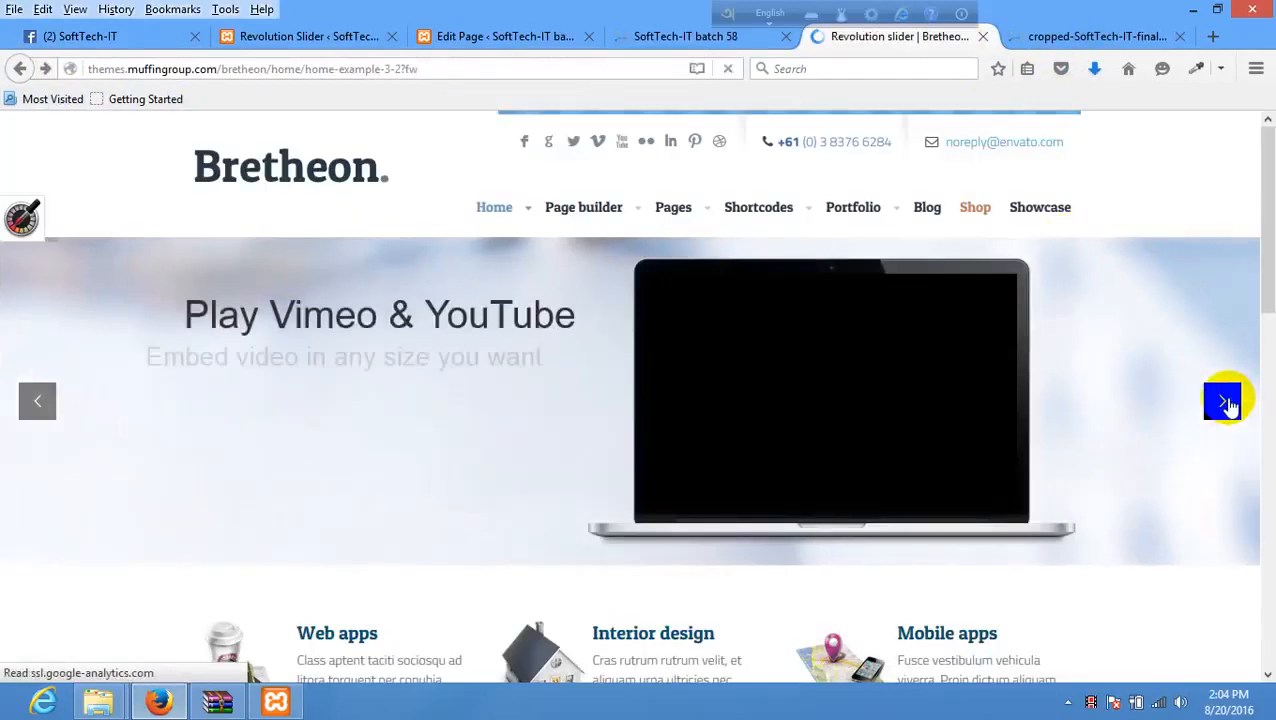
left_click(1228, 404)
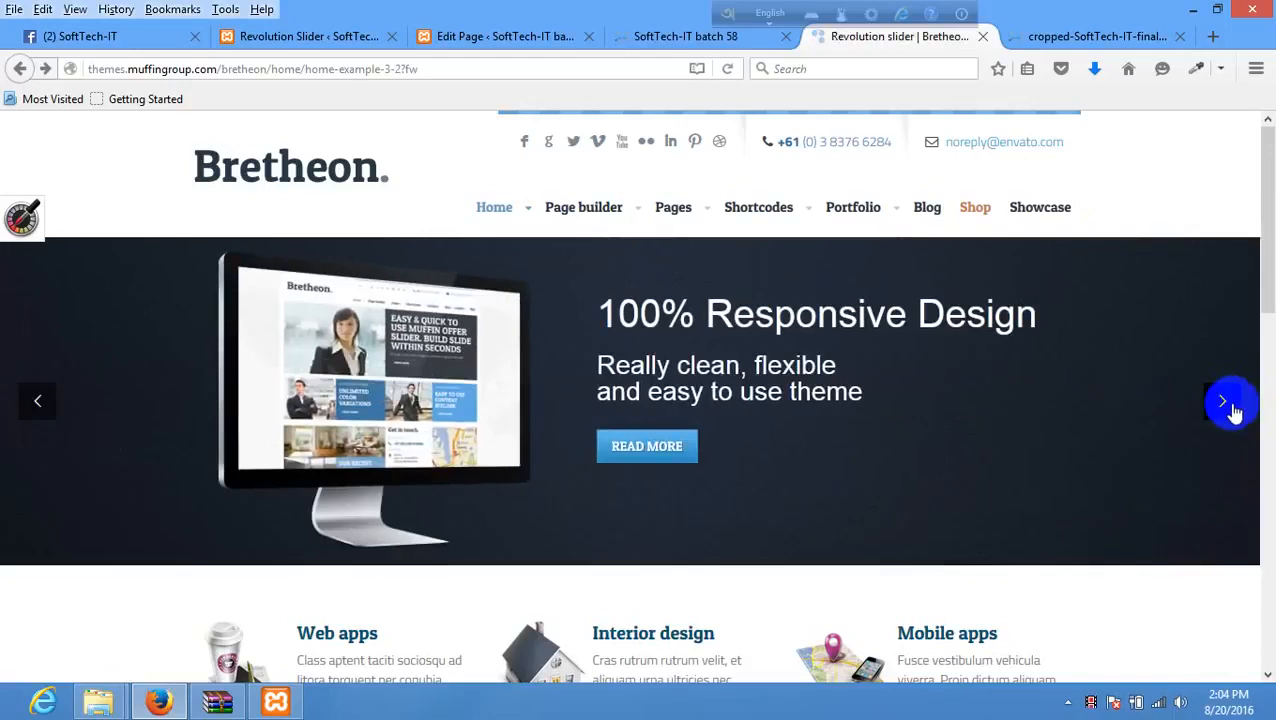
left_click(1234, 410)
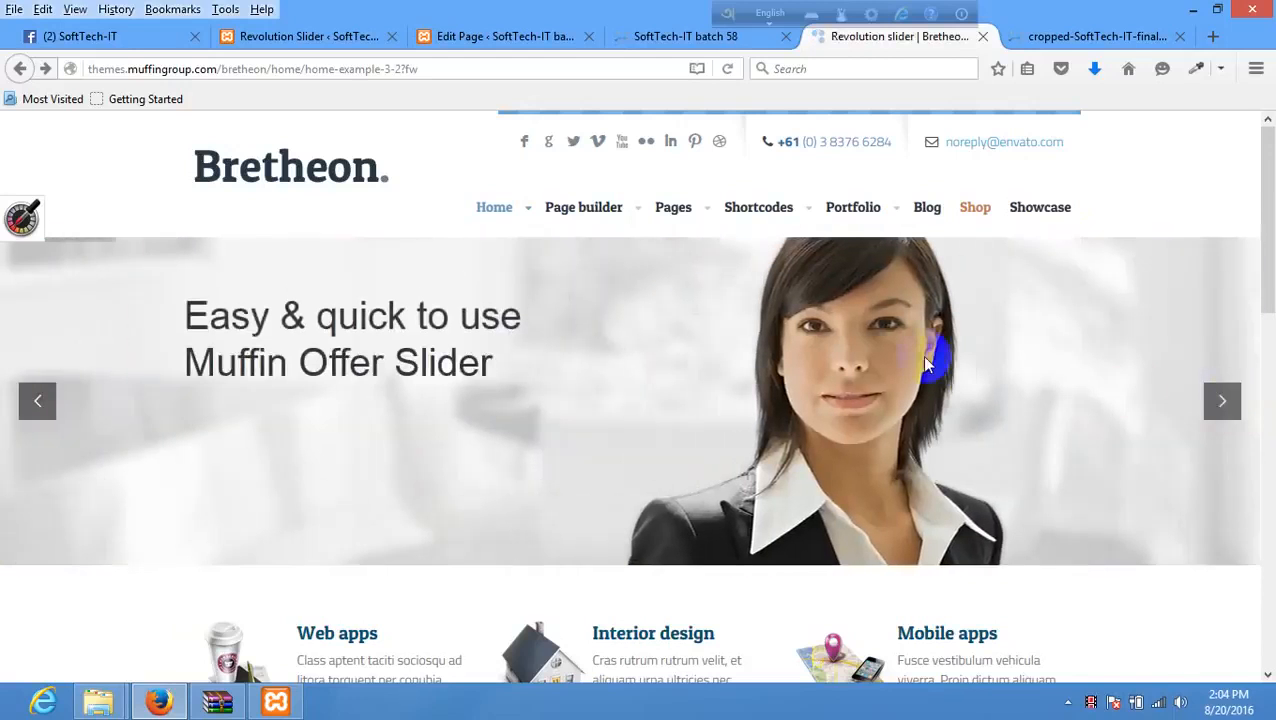
right_click(890, 345)
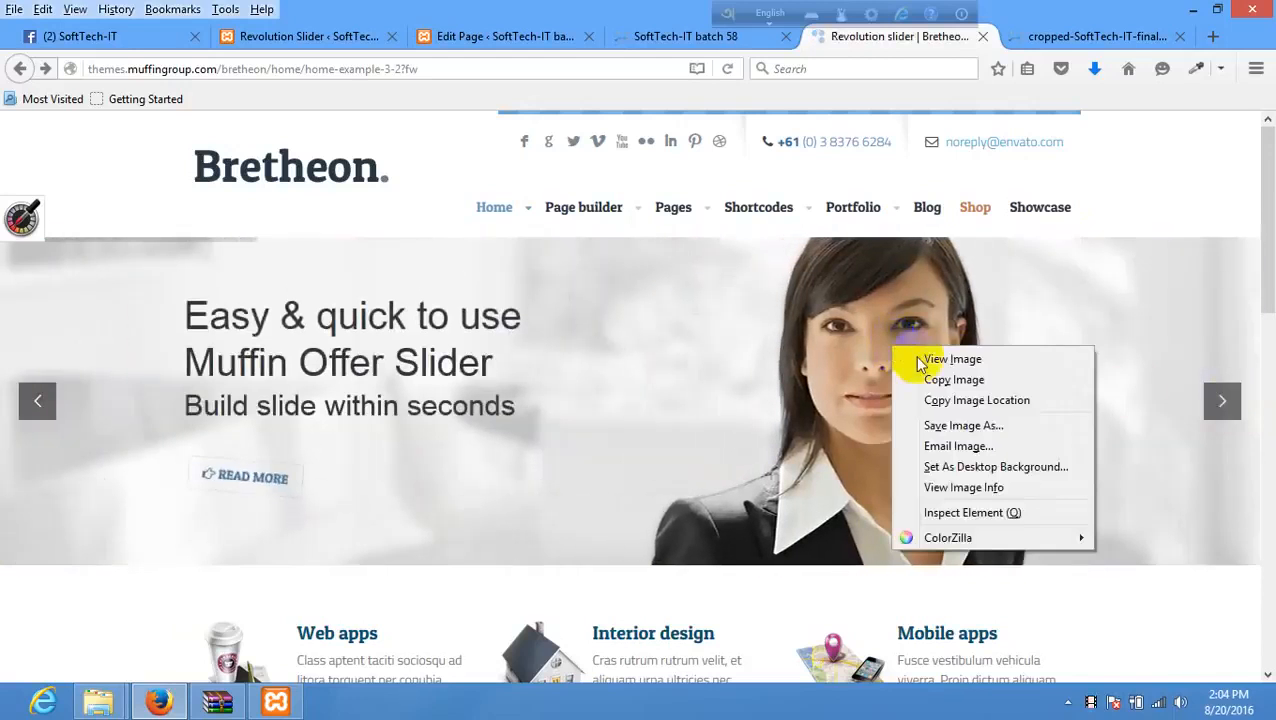
left_click(955, 425)
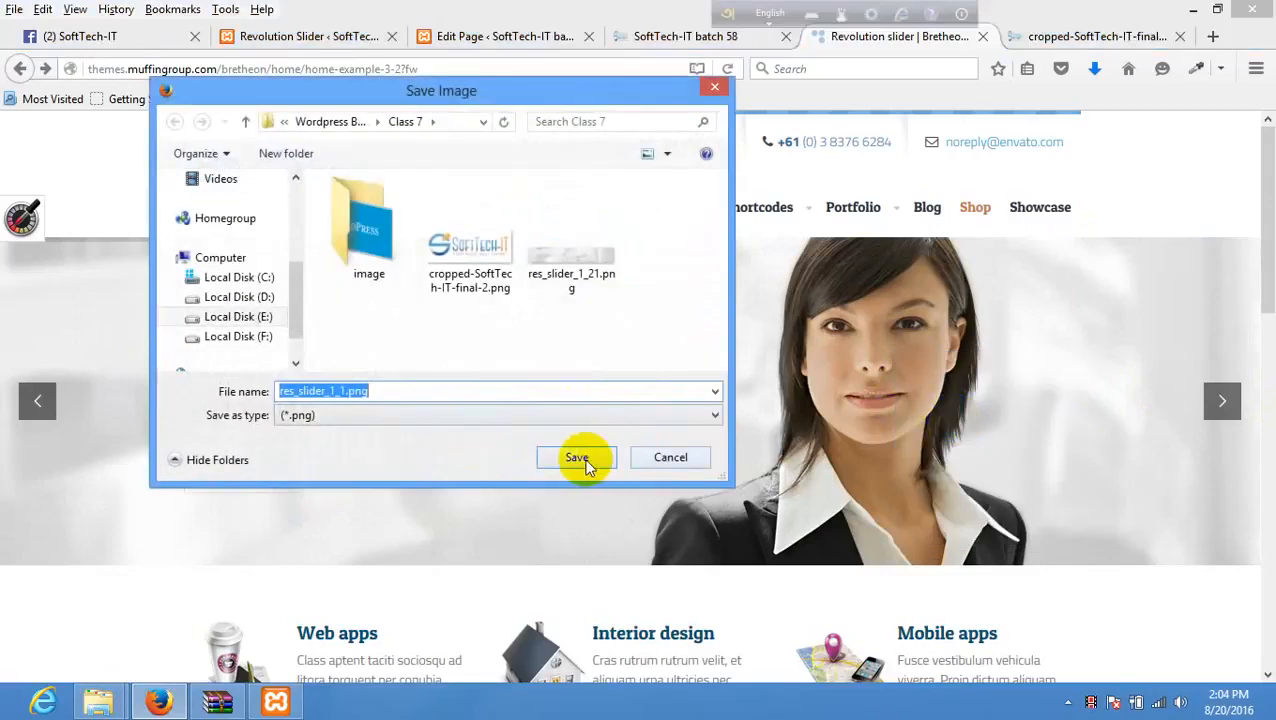
left_click(578, 459)
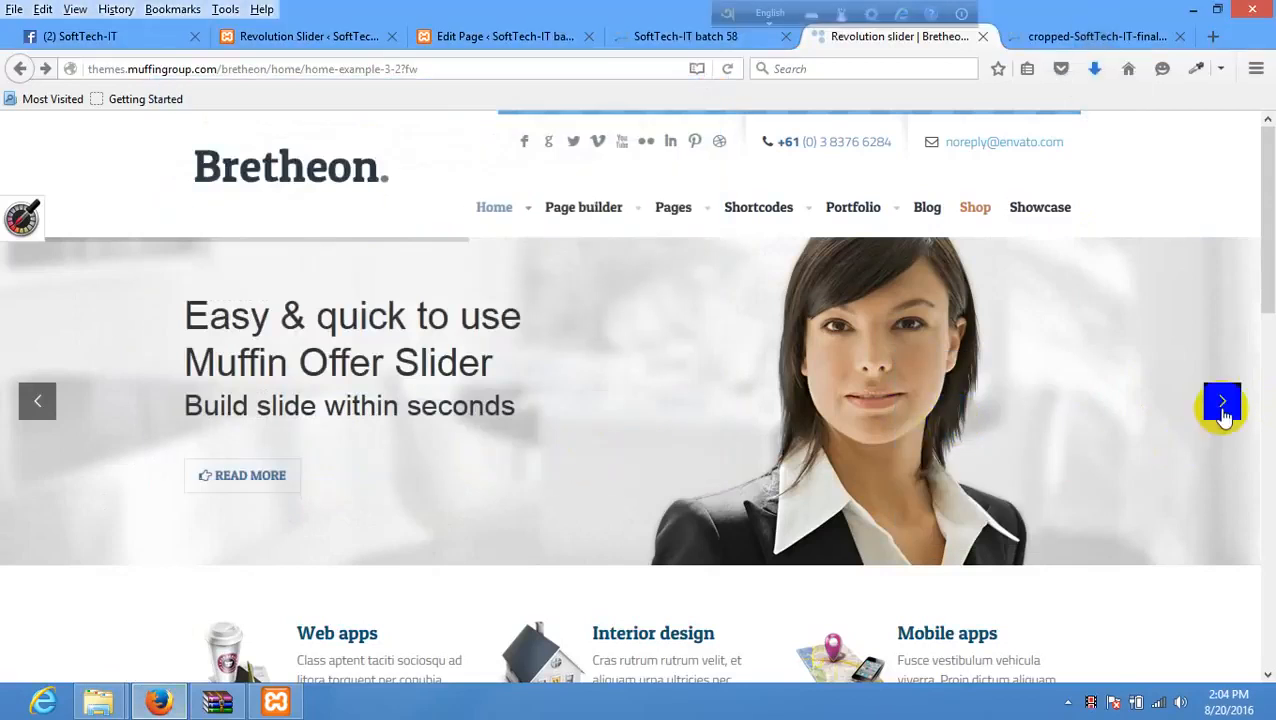
- Advance the demo slider to the "100% Responsive Design" slide and save its monitor image as res_slider_3_1.png in Class 7
left_click(1222, 403)
right_click(852, 358)
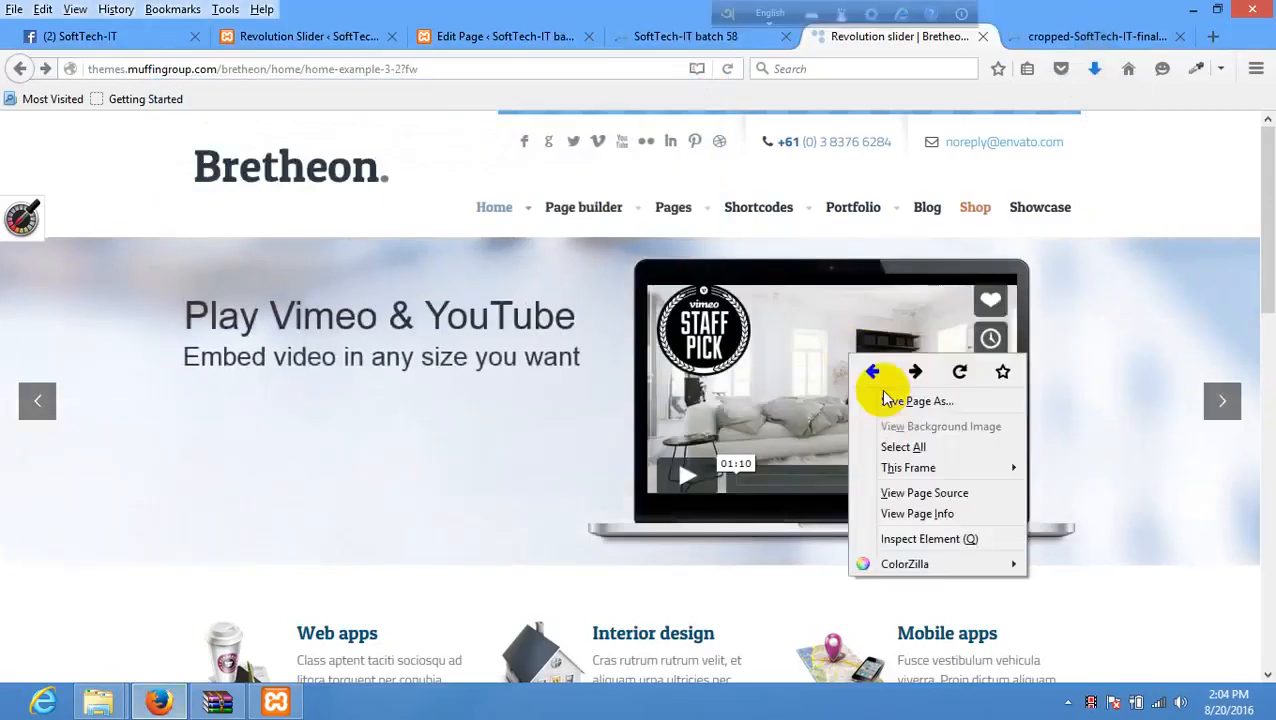
left_click(1212, 395)
left_click(1211, 400)
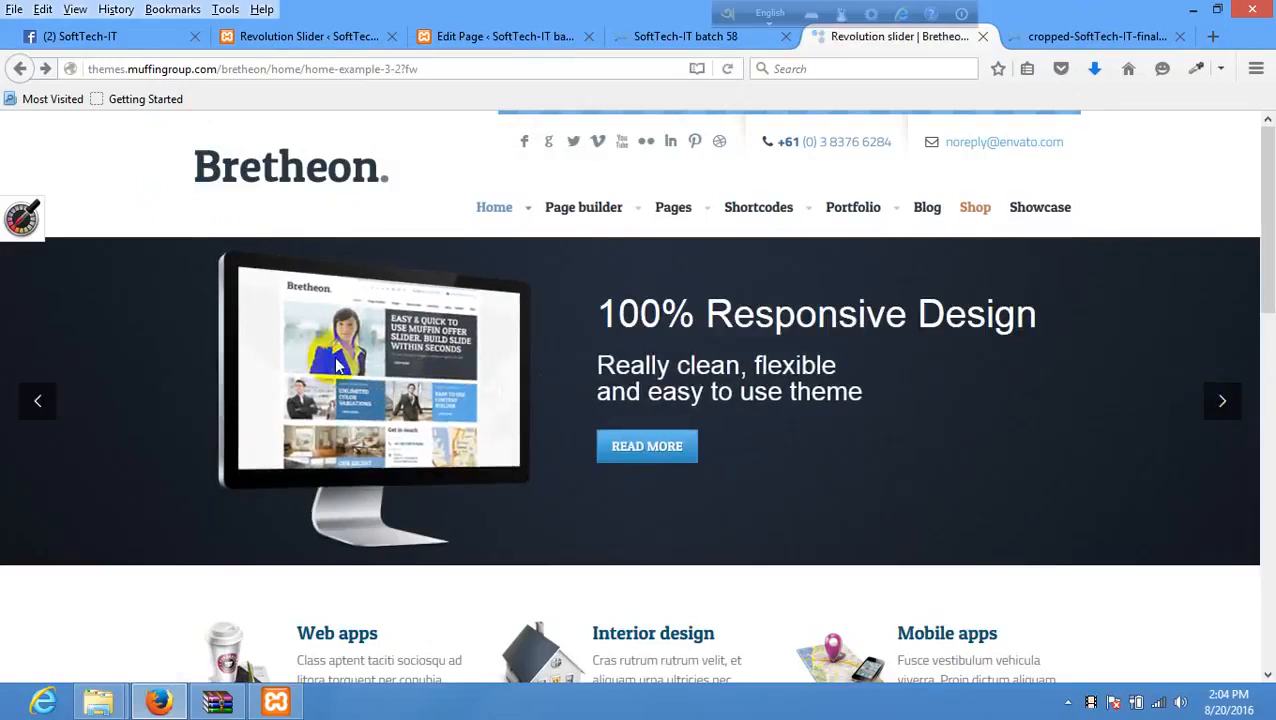
right_click(332, 359)
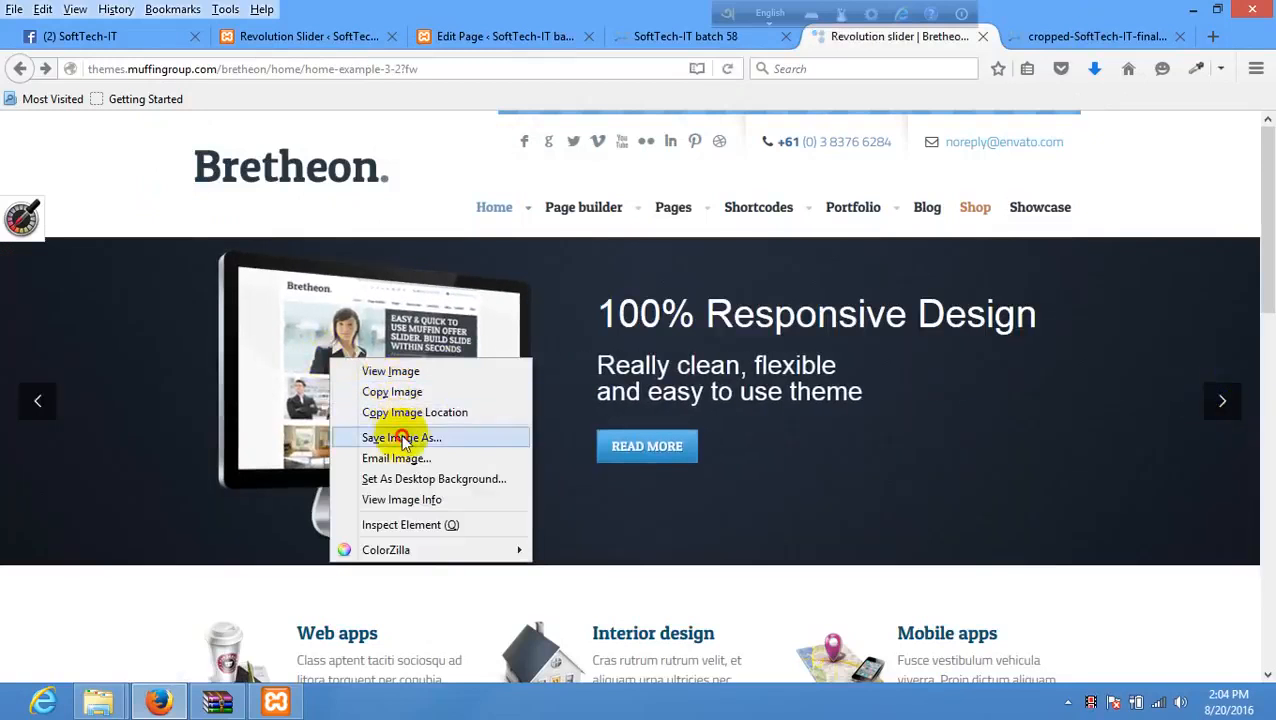
left_click(403, 440)
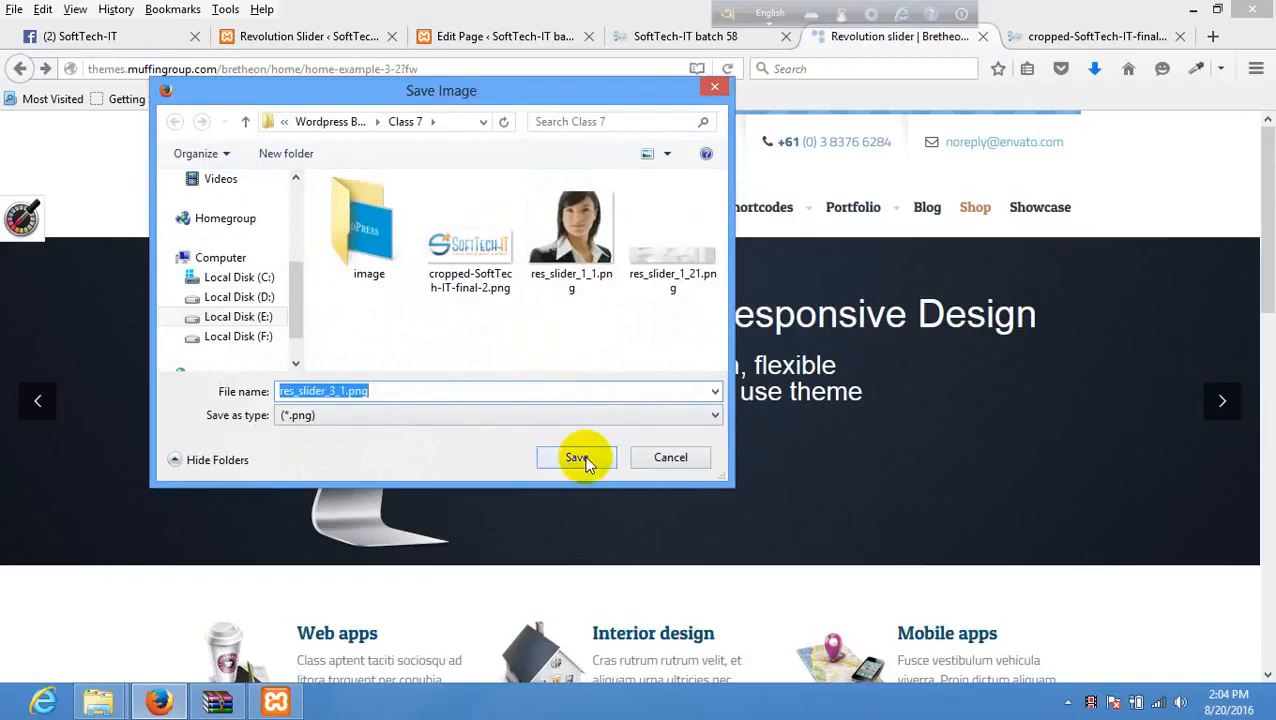
left_click(578, 457)
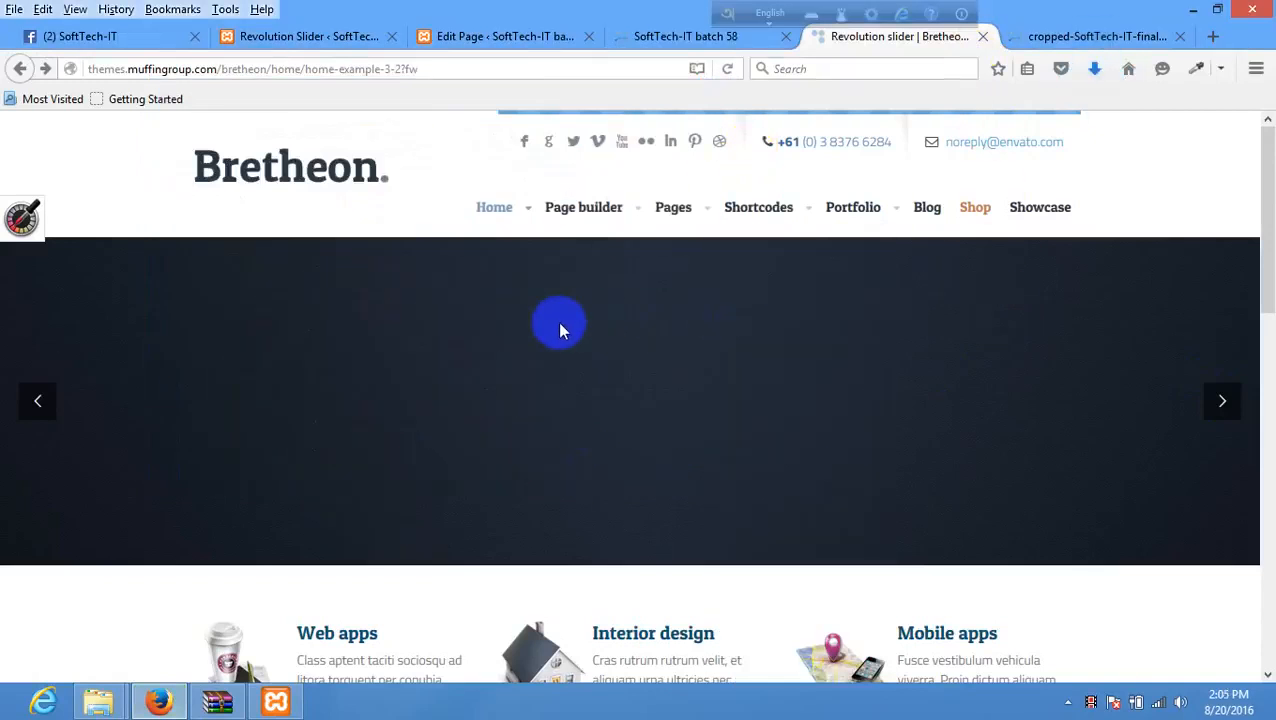
right_click(593, 292)
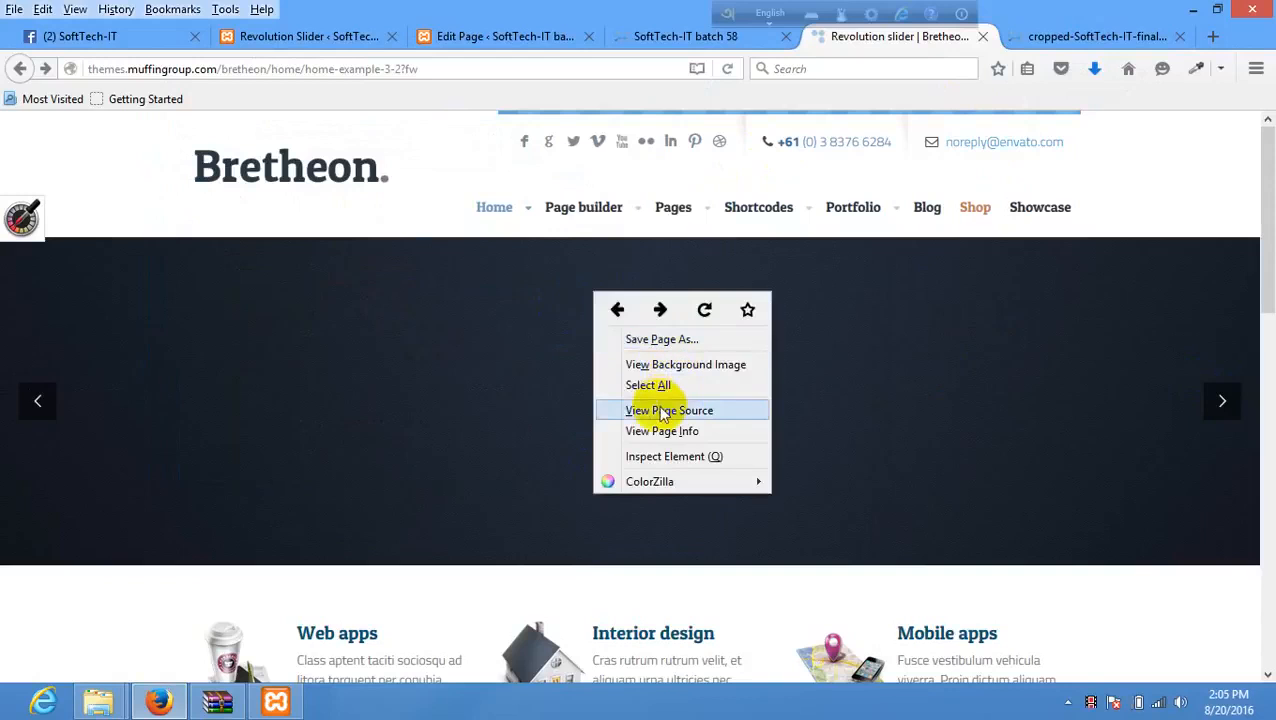
left_click(884, 311)
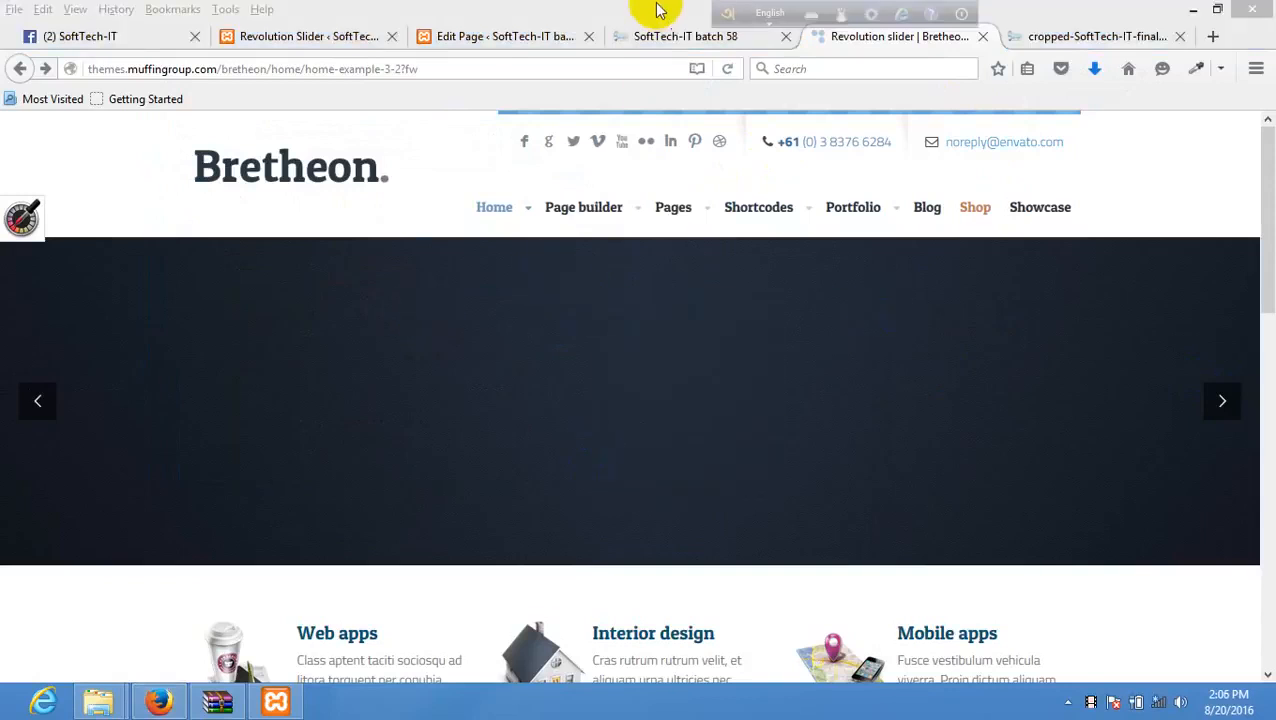
- Return to the new slide's image selection and upload res_slider_3_1.png from the browser's recent downloads to the media library
left_click(484, 37)
left_click(325, 38)
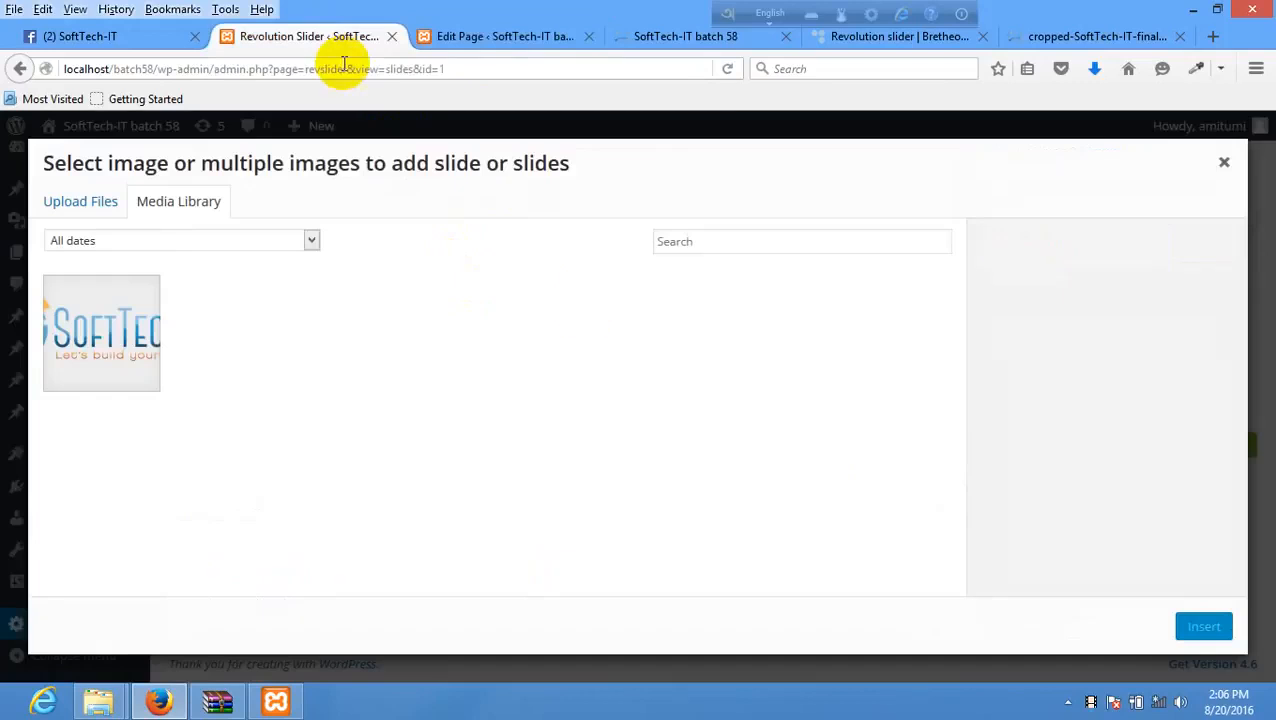
left_click(1096, 69)
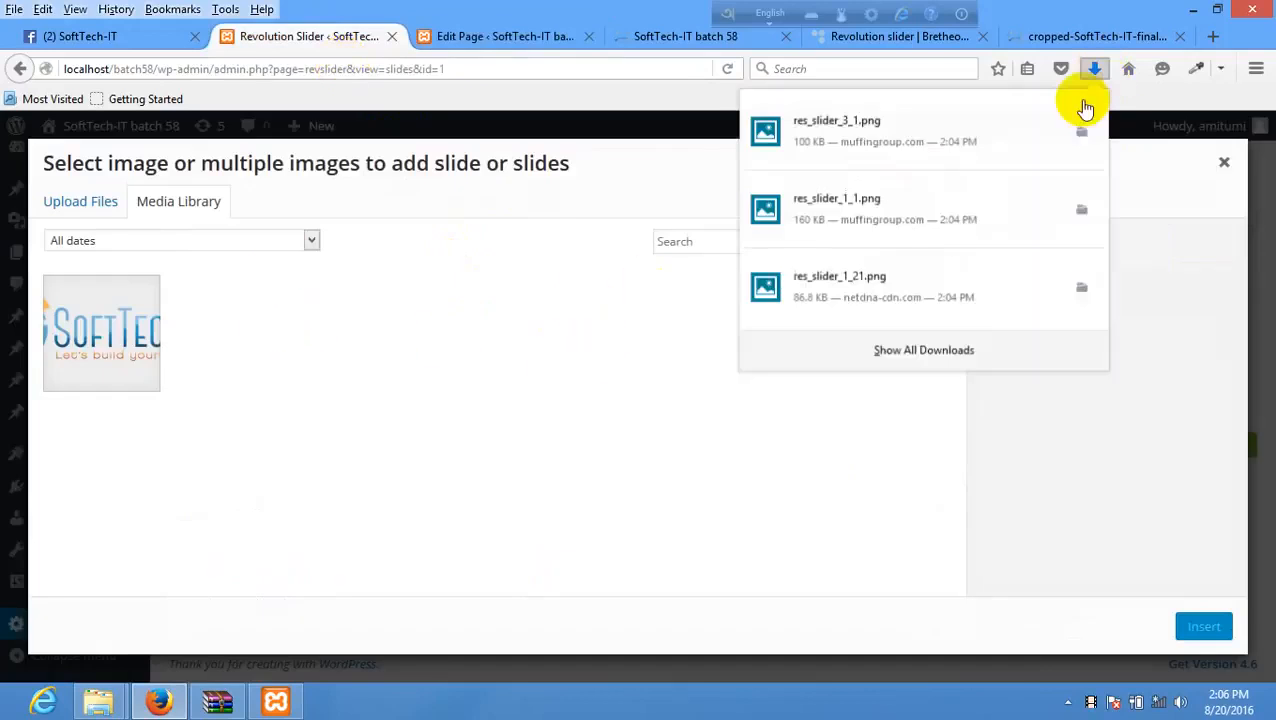
left_click(985, 147)
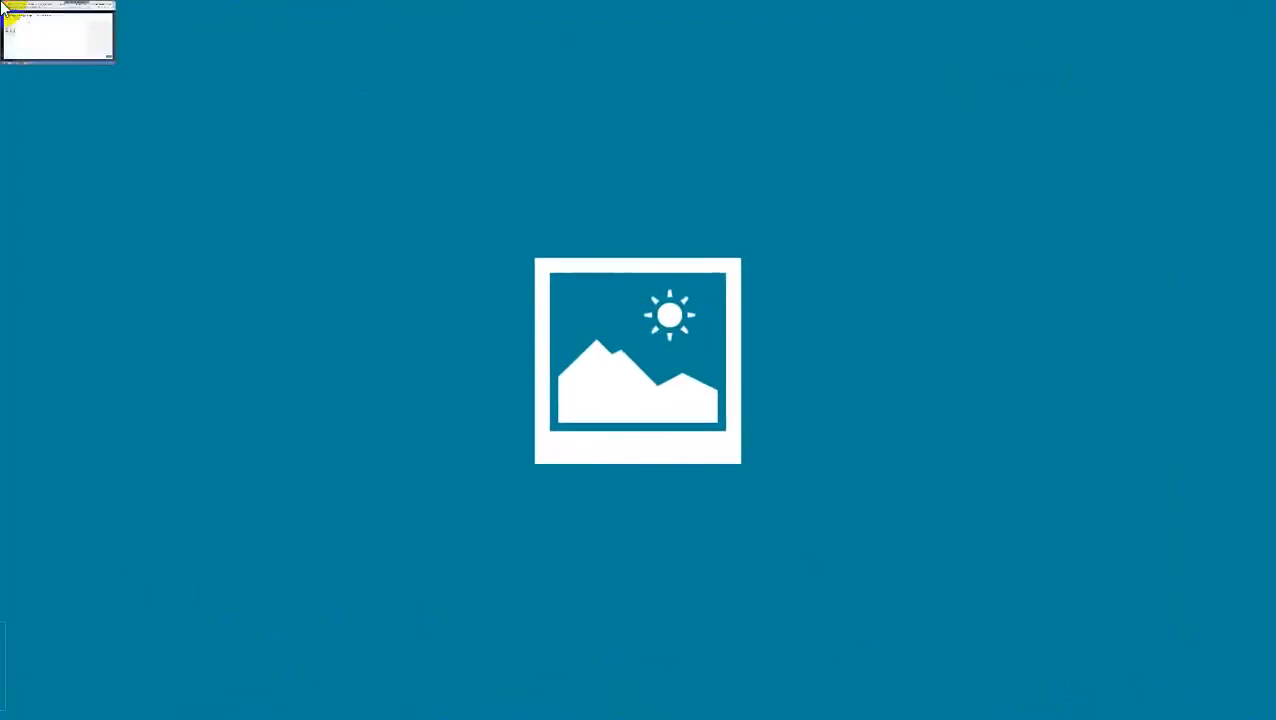
left_click(5, 10)
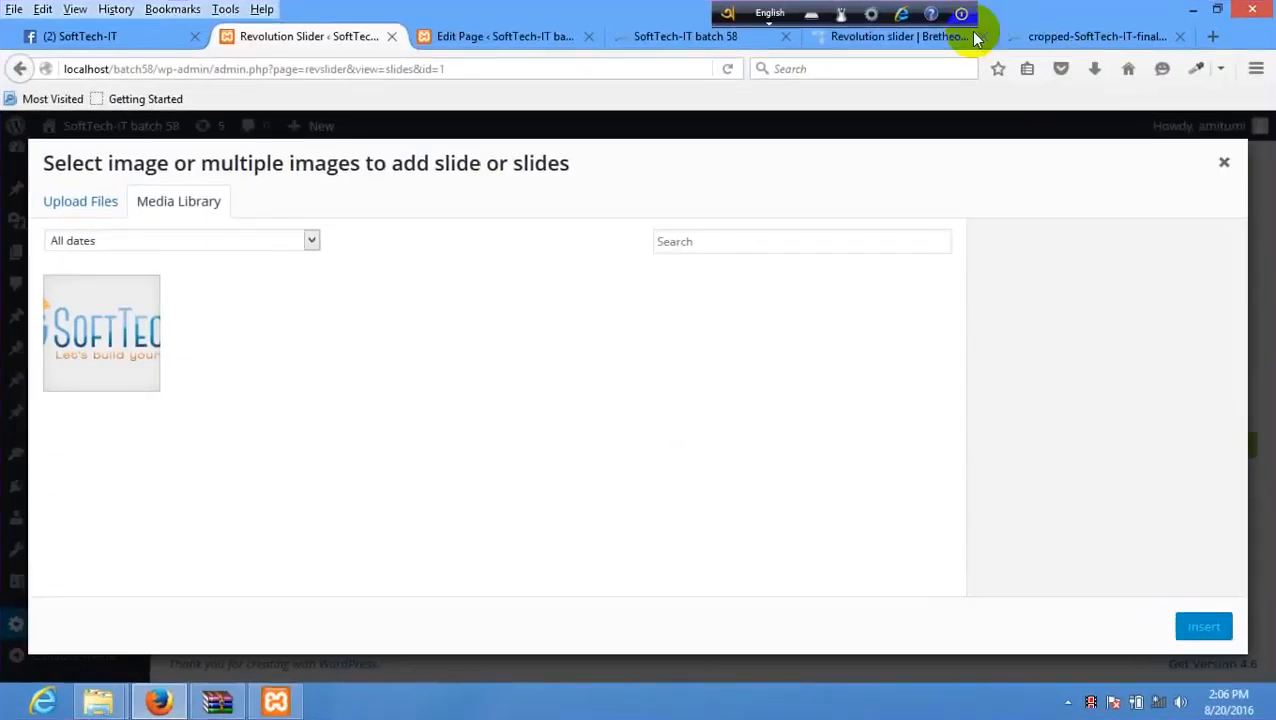
left_click(1094, 69)
left_click_drag(1062, 115, 475, 378)
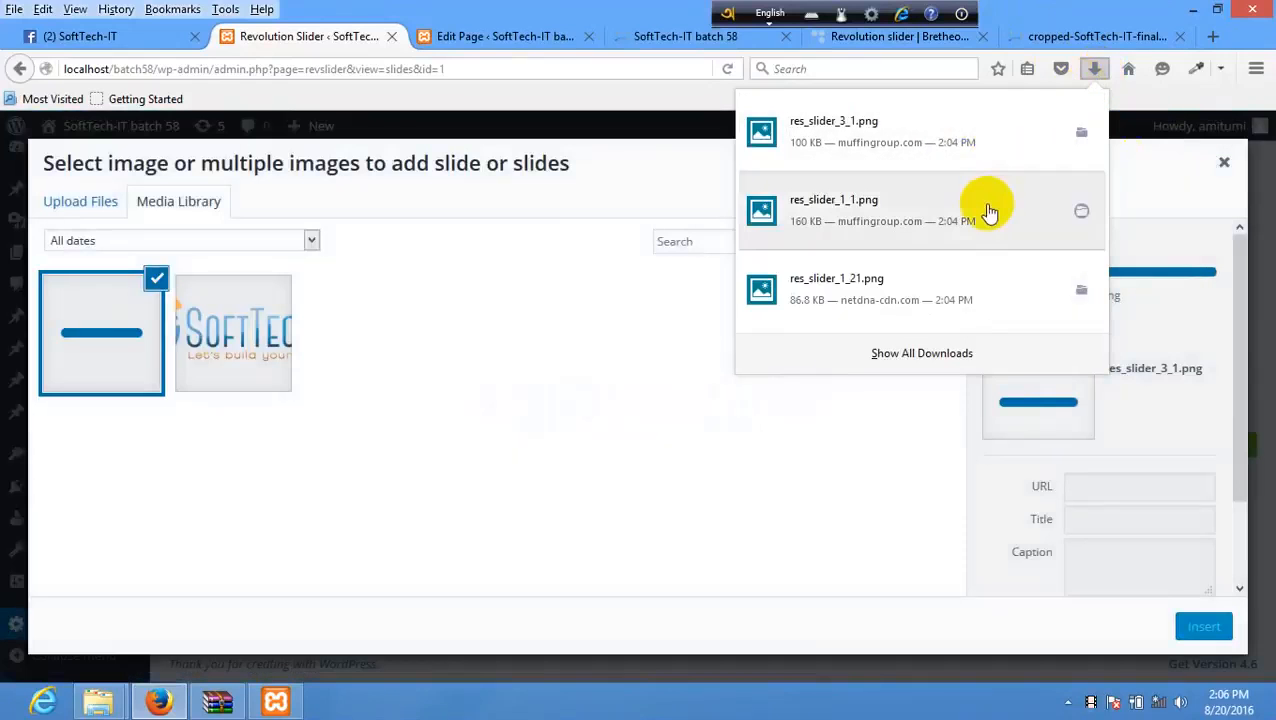
- Upload res_slider_1_1.png and res_slider_1_21.png from the recent downloads and insert them with res_slider_3_1.png as slides
left_click_drag(988, 208, 560, 340)
mouse_move(846, 307)
left_mouse_down()
mouse_move(798, 315)
mouse_move(832, 322)
left_mouse_up()
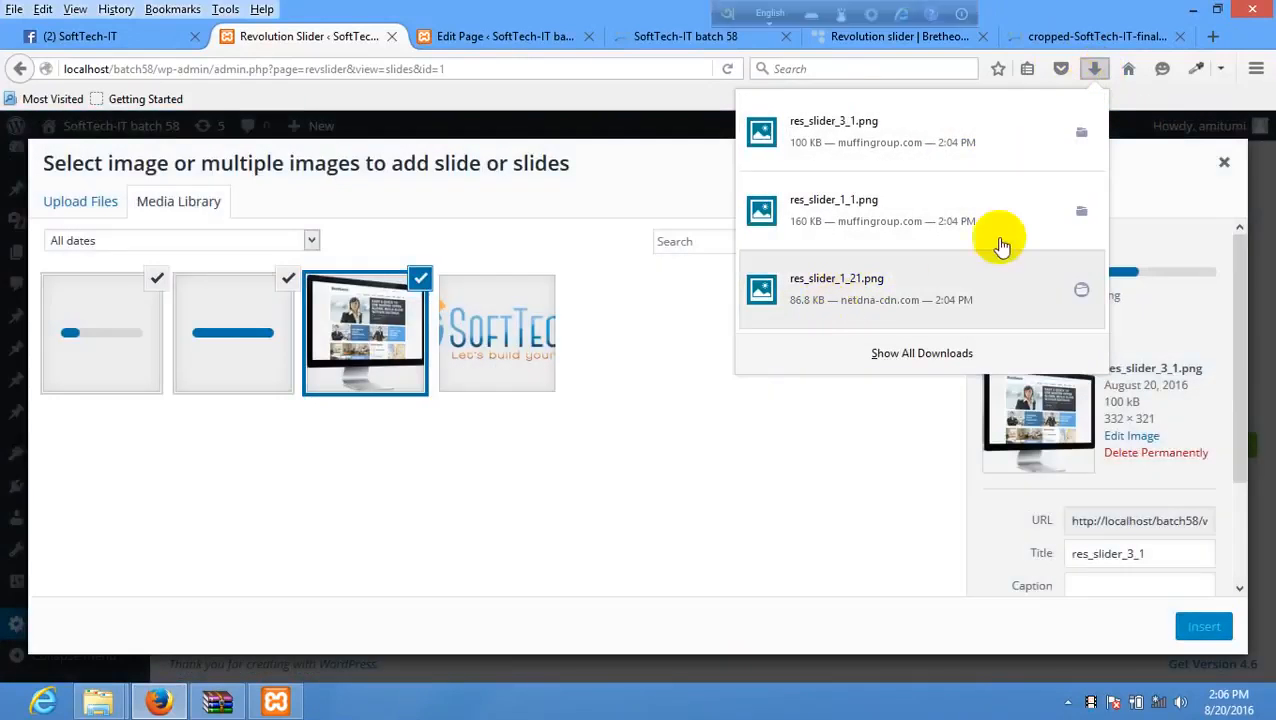
left_click(1157, 107)
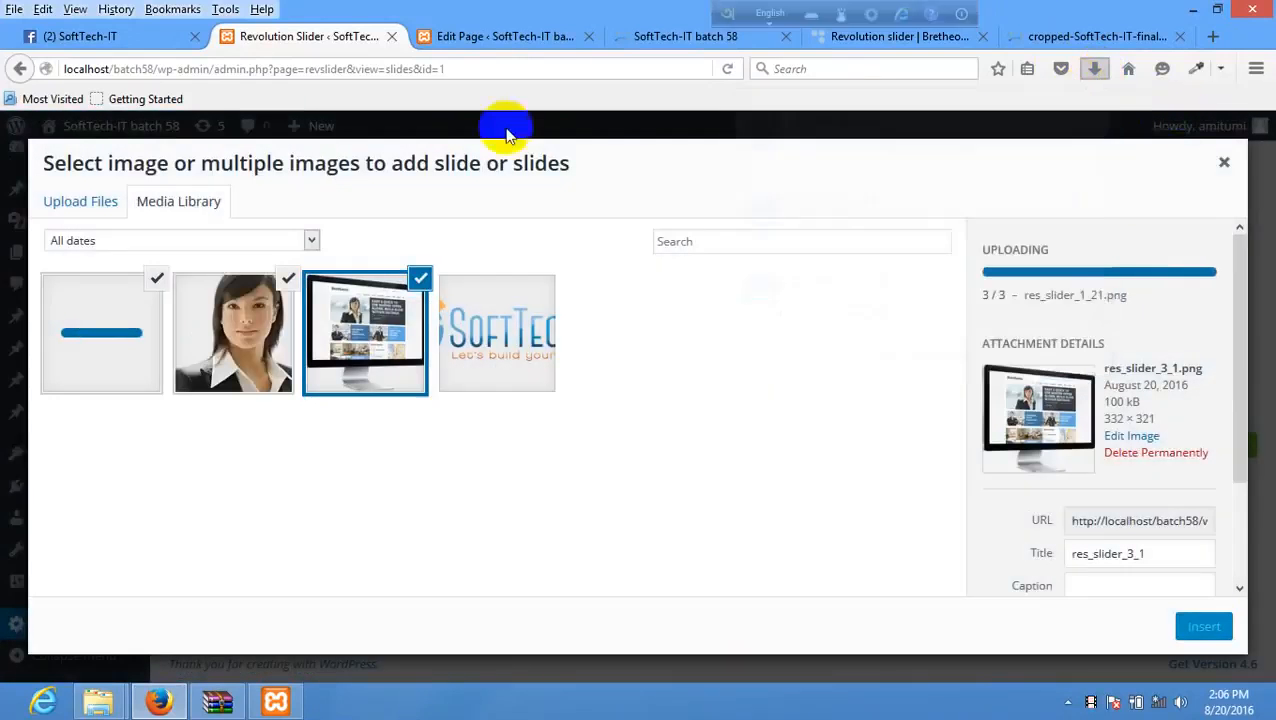
left_click(1201, 624)
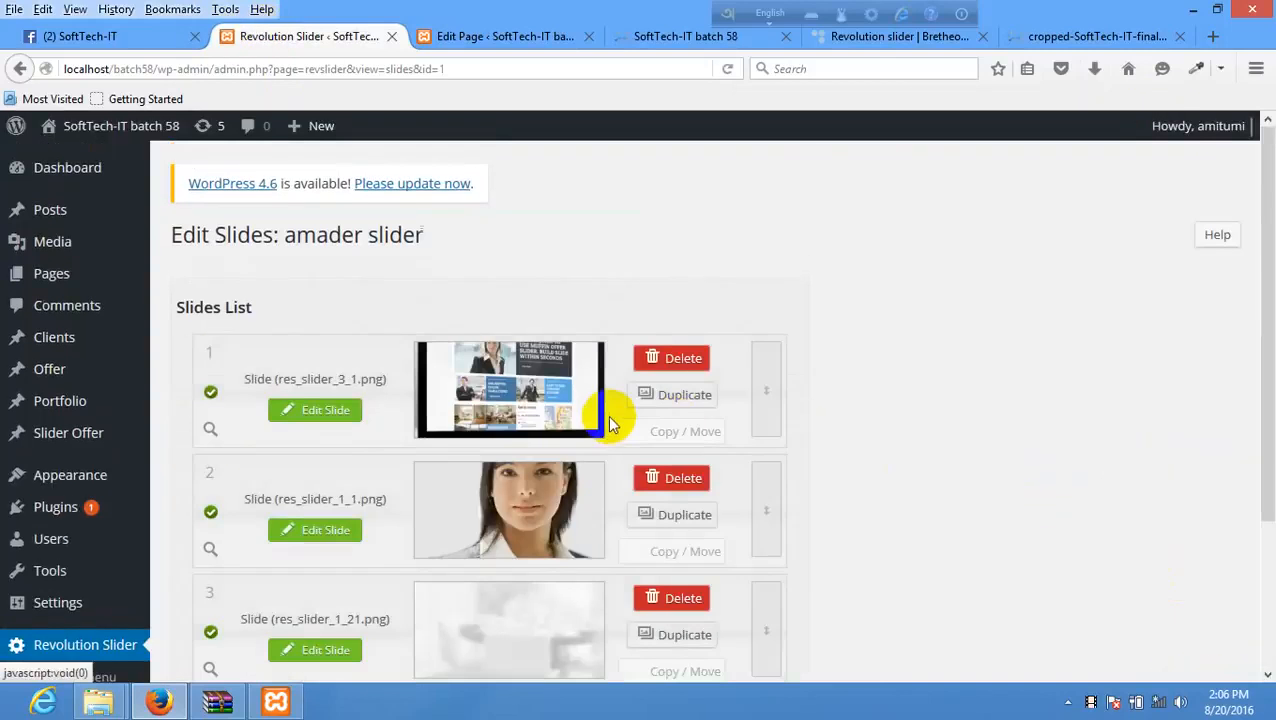
- Delete the res_slider_1_1.png and res_slider_3_1.png slides from the amader slider's slides list
scroll(700, 430, "down", 2)
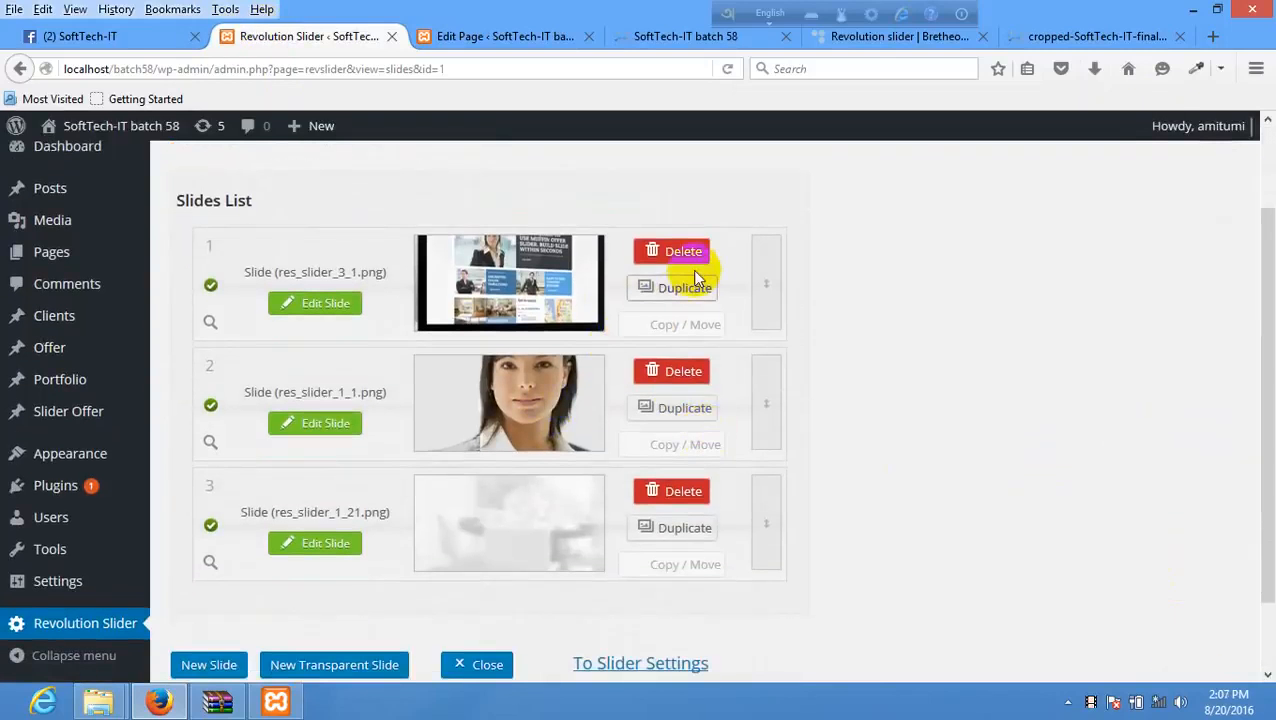
left_click(690, 373)
left_click(635, 364)
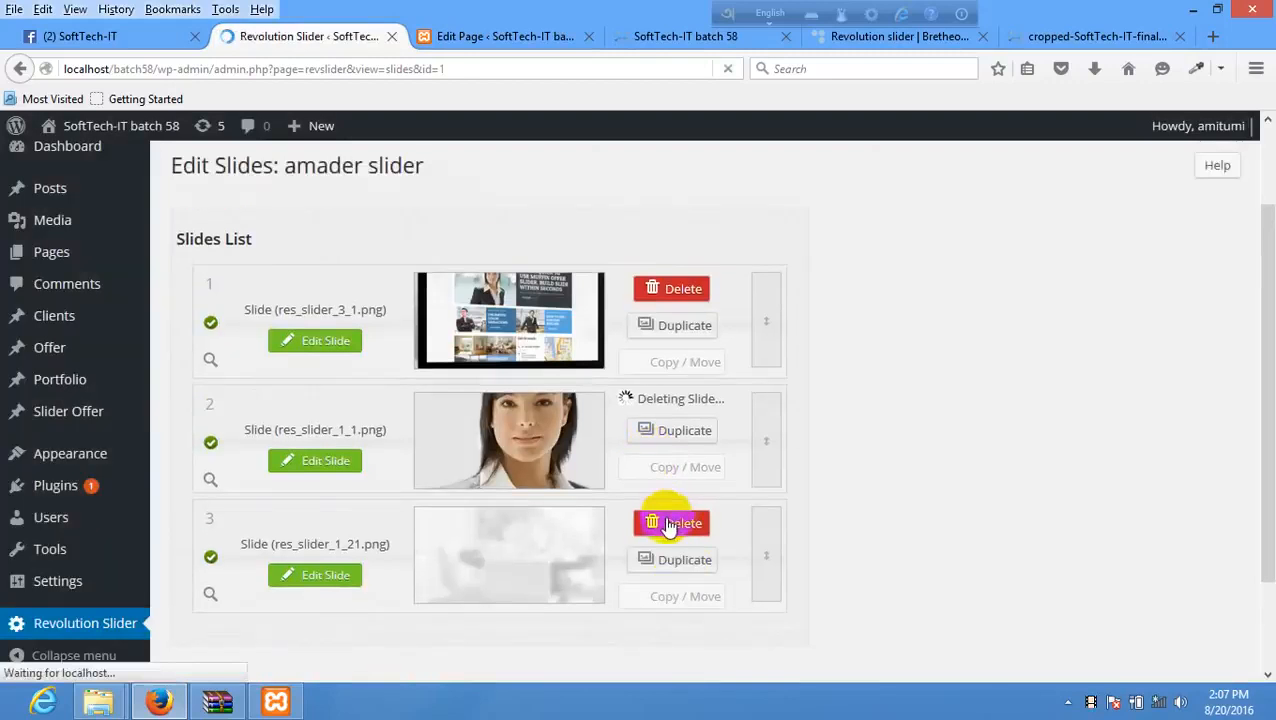
left_click(670, 358)
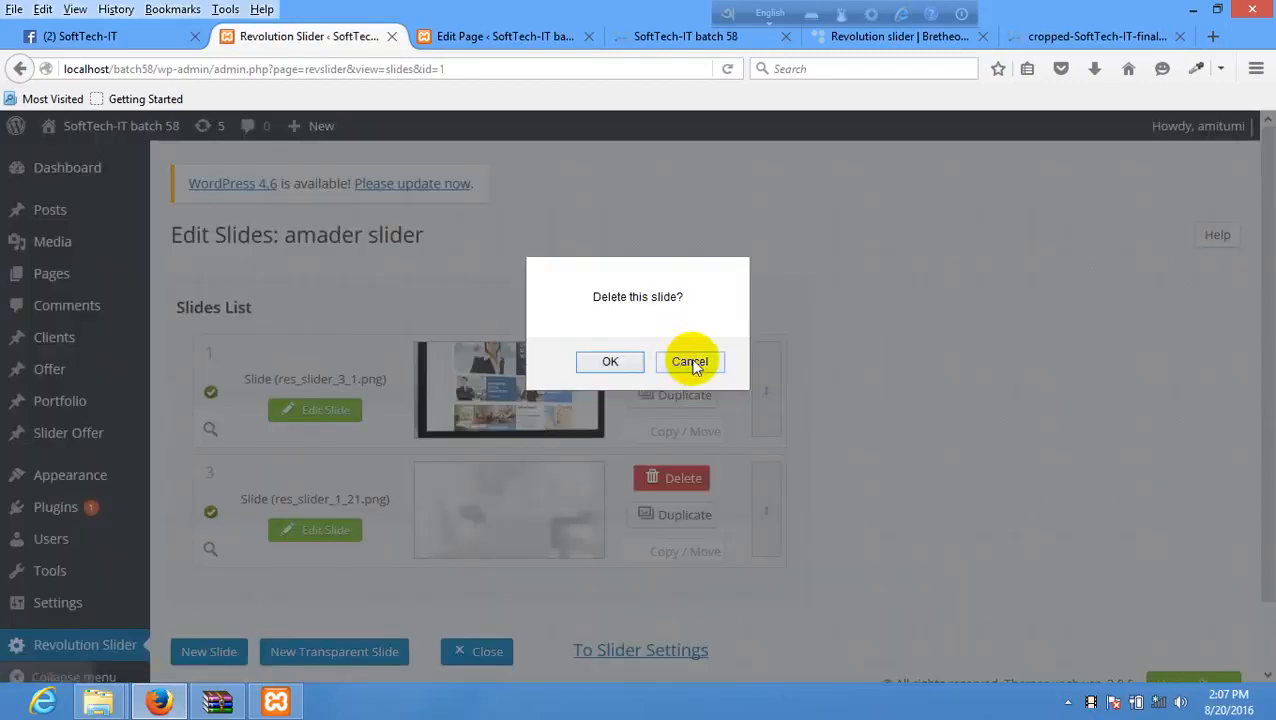
left_click(608, 363)
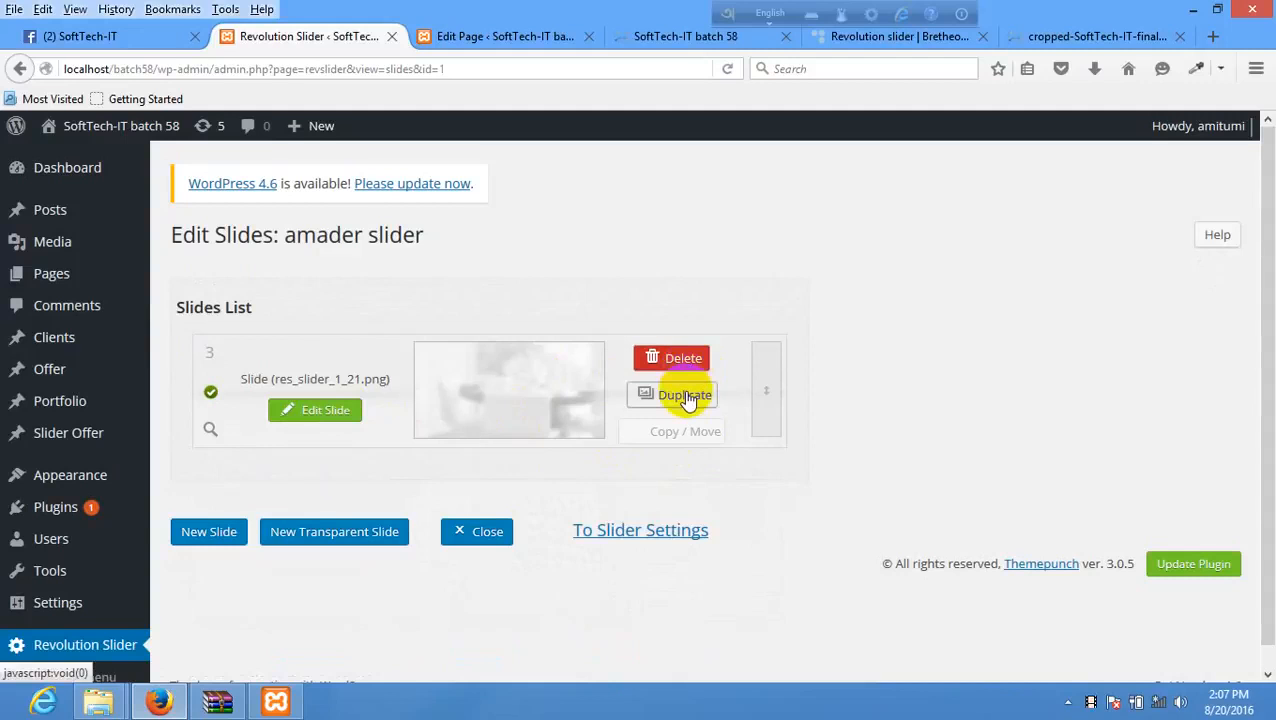
- Open the res_slider_1_21.png slide for editing and go to its layer editing area
left_click(336, 408)
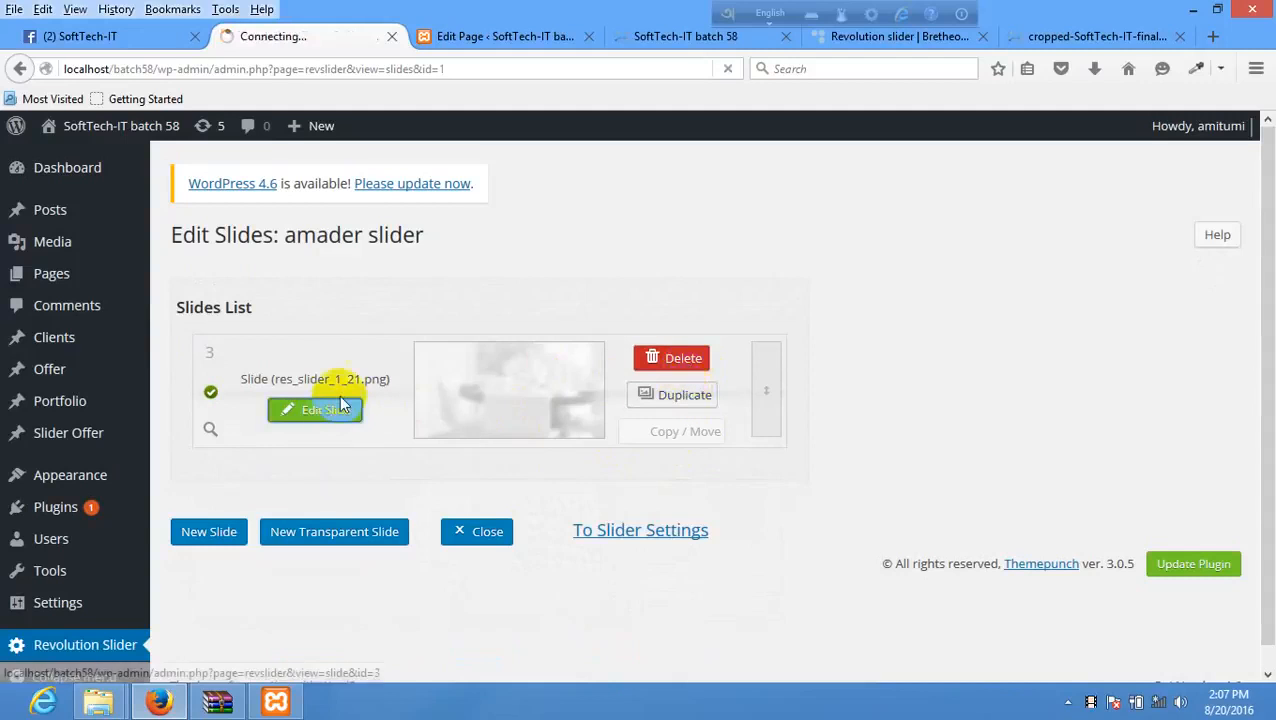
scroll(621, 336, "down", 9)
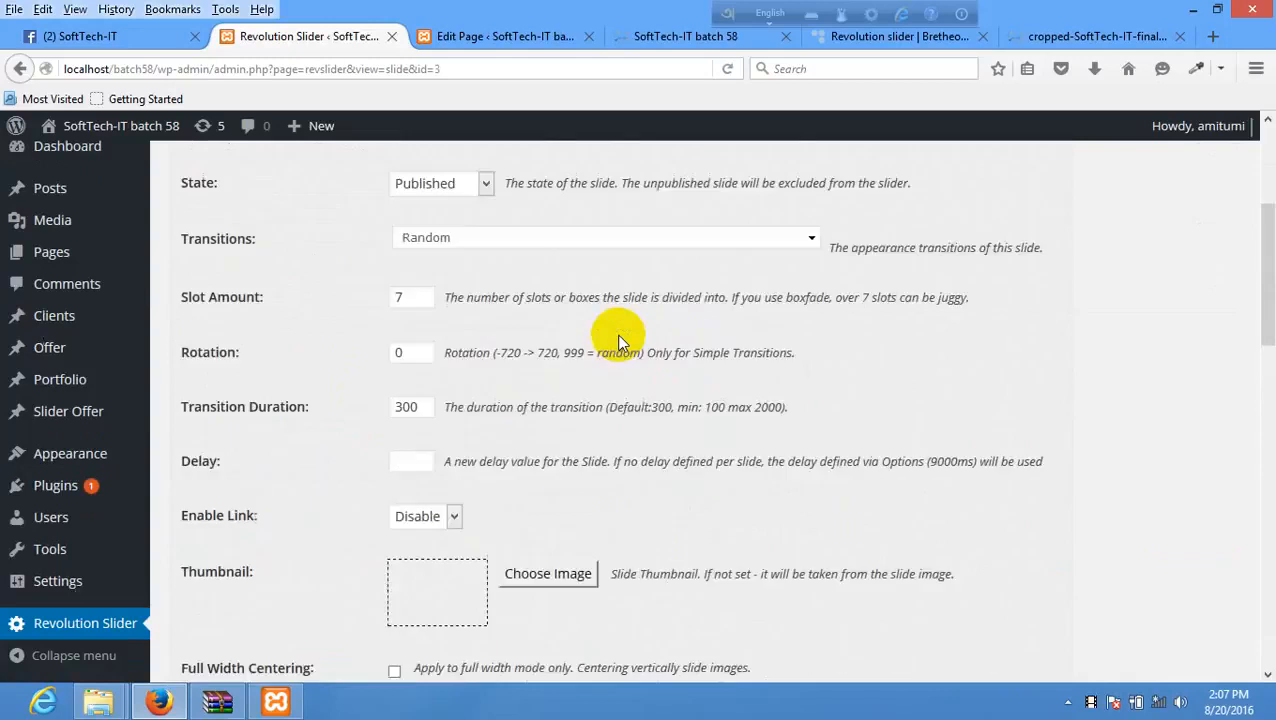
scroll(616, 350, "down", 4)
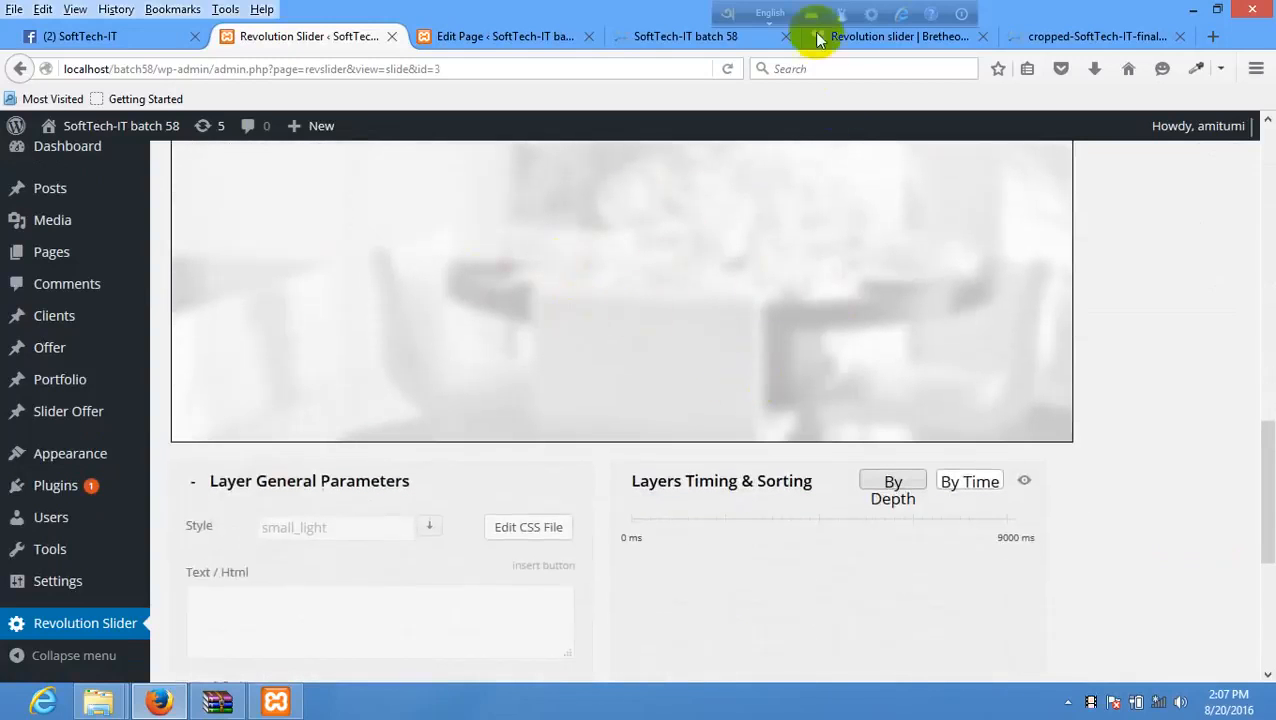
- View the dark background image of the Bretheon demo slider and start saving res_slider_3_2.jpg to the Class 7 folder
left_click(846, 36)
right_click(632, 324)
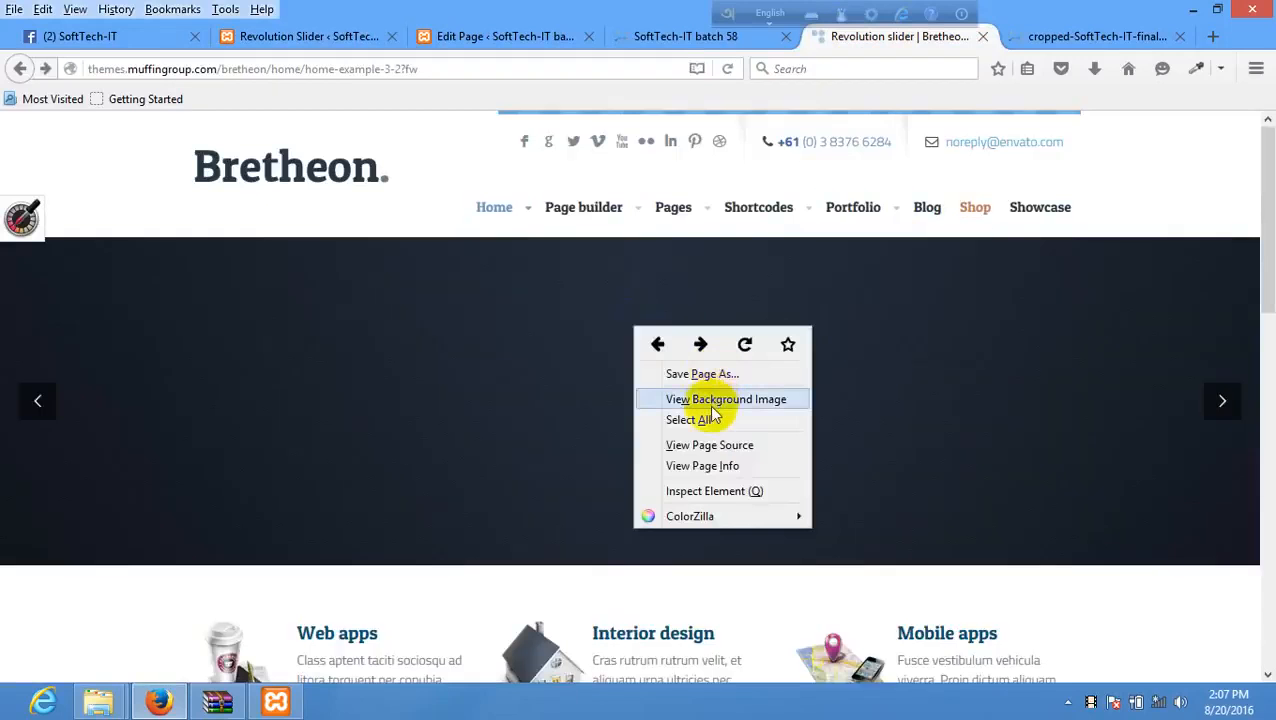
left_click(716, 399)
right_click(645, 350)
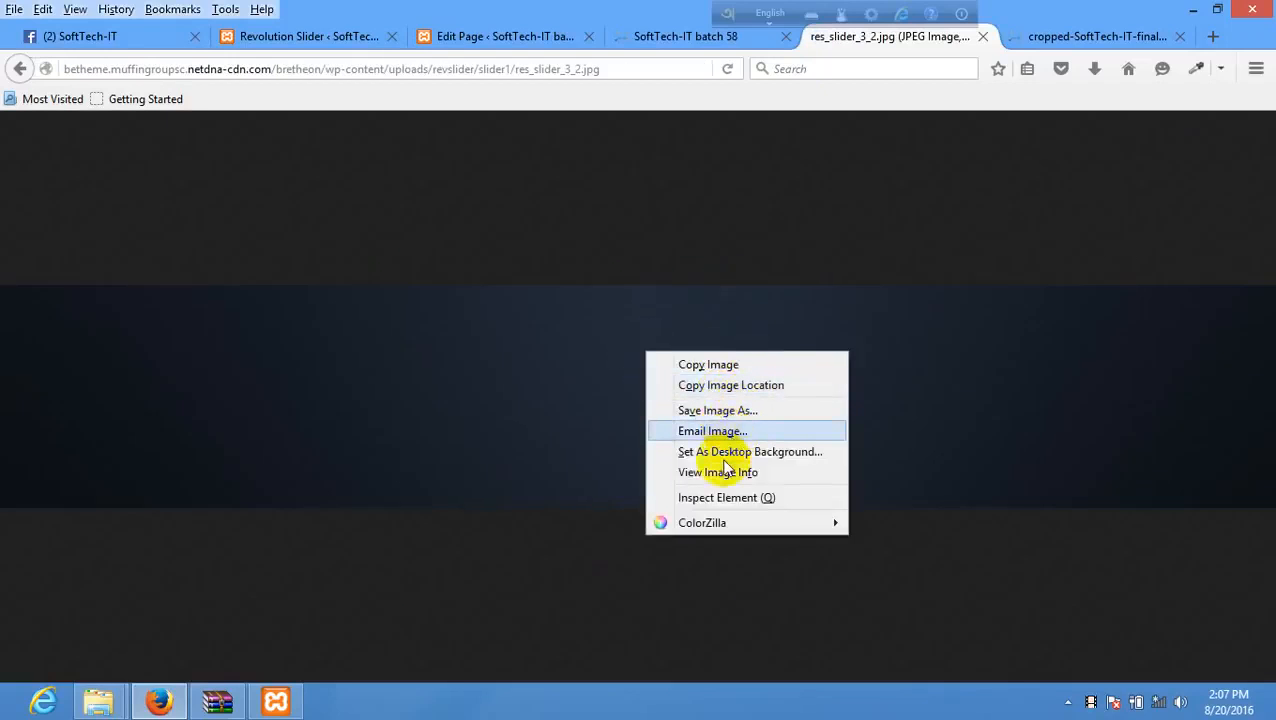
left_click(727, 407)
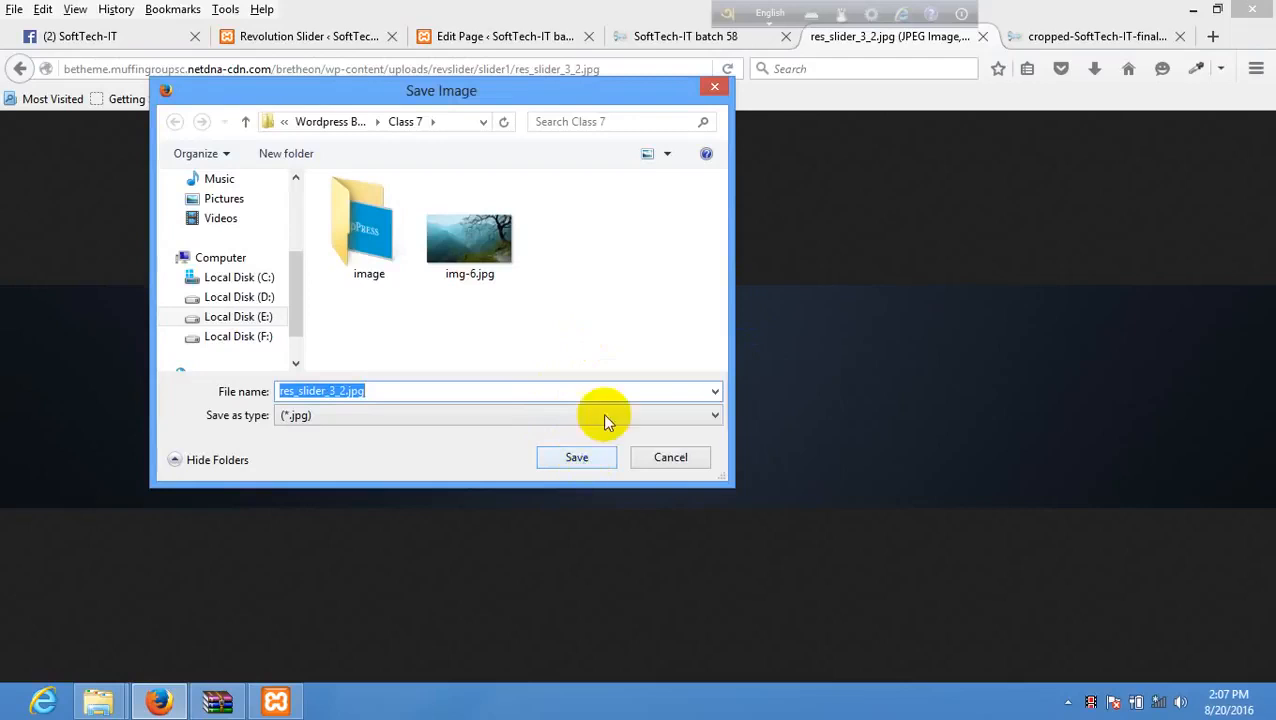
- Pick img-6.jpg as the file name for the saved image and copy the existing img-6.jpg file from Class 7
left_click(497, 250)
left_click(478, 269)
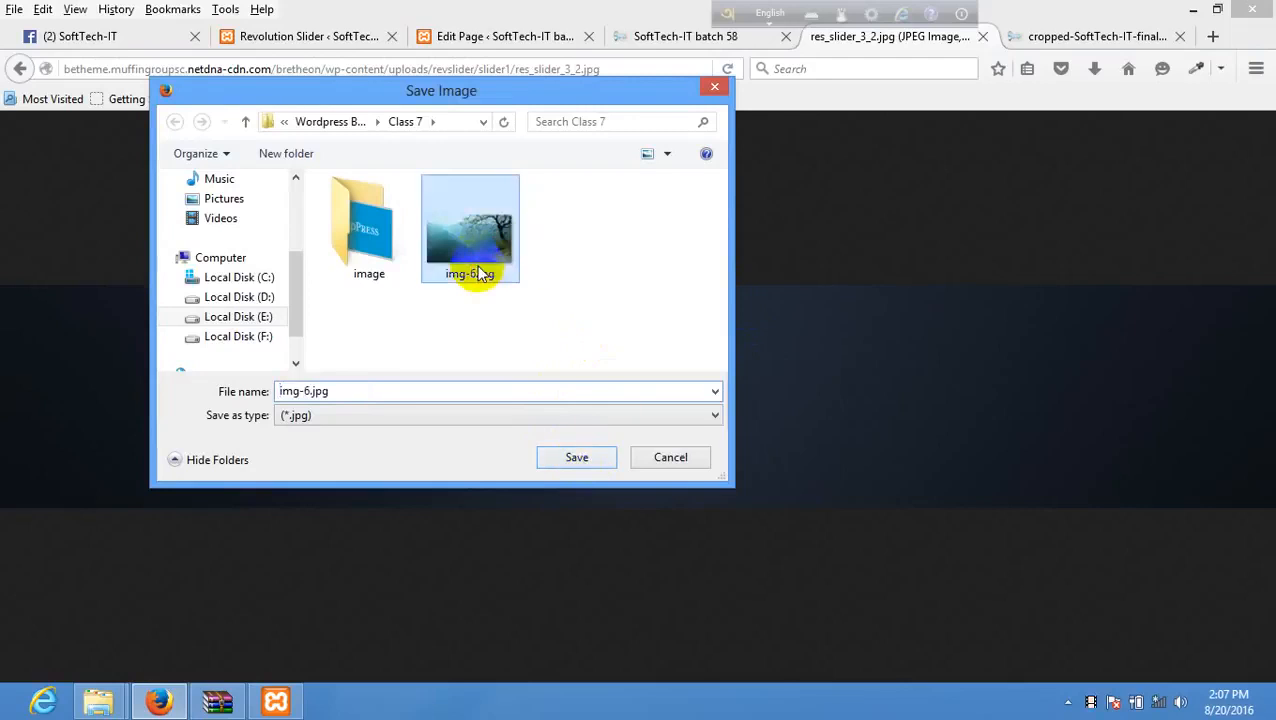
left_click_drag(539, 92, 775, 126)
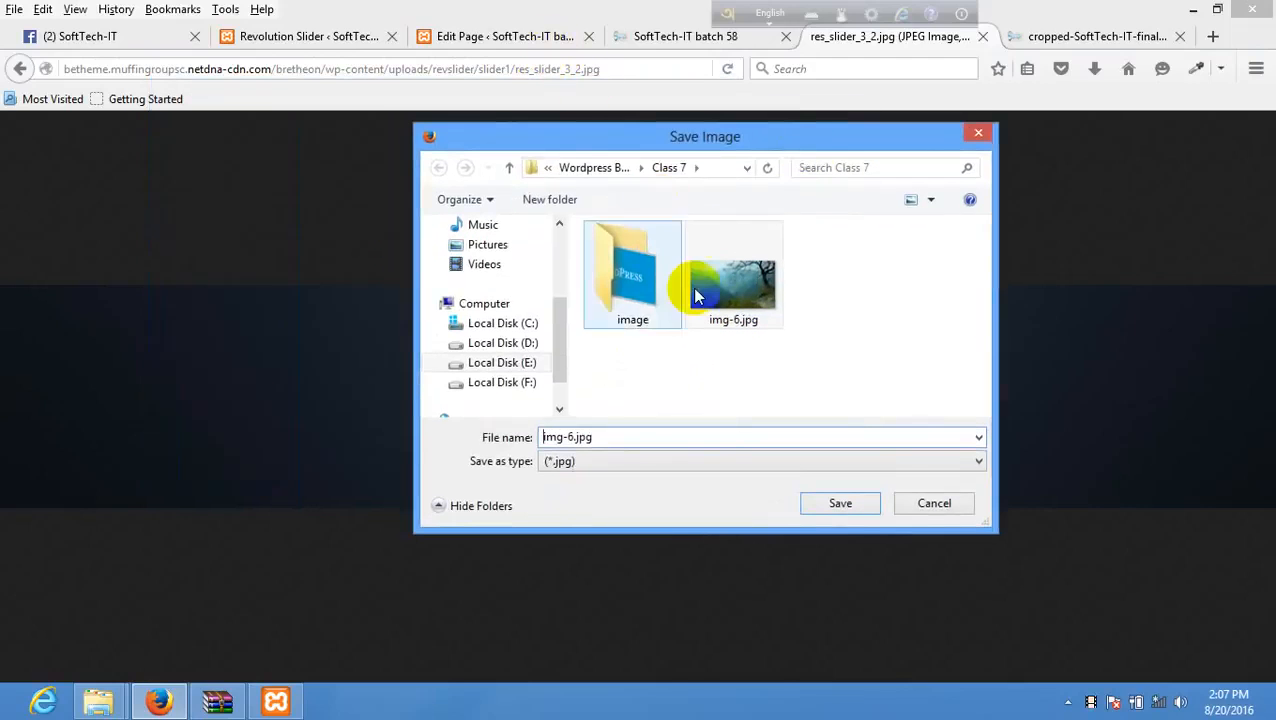
right_click(697, 297)
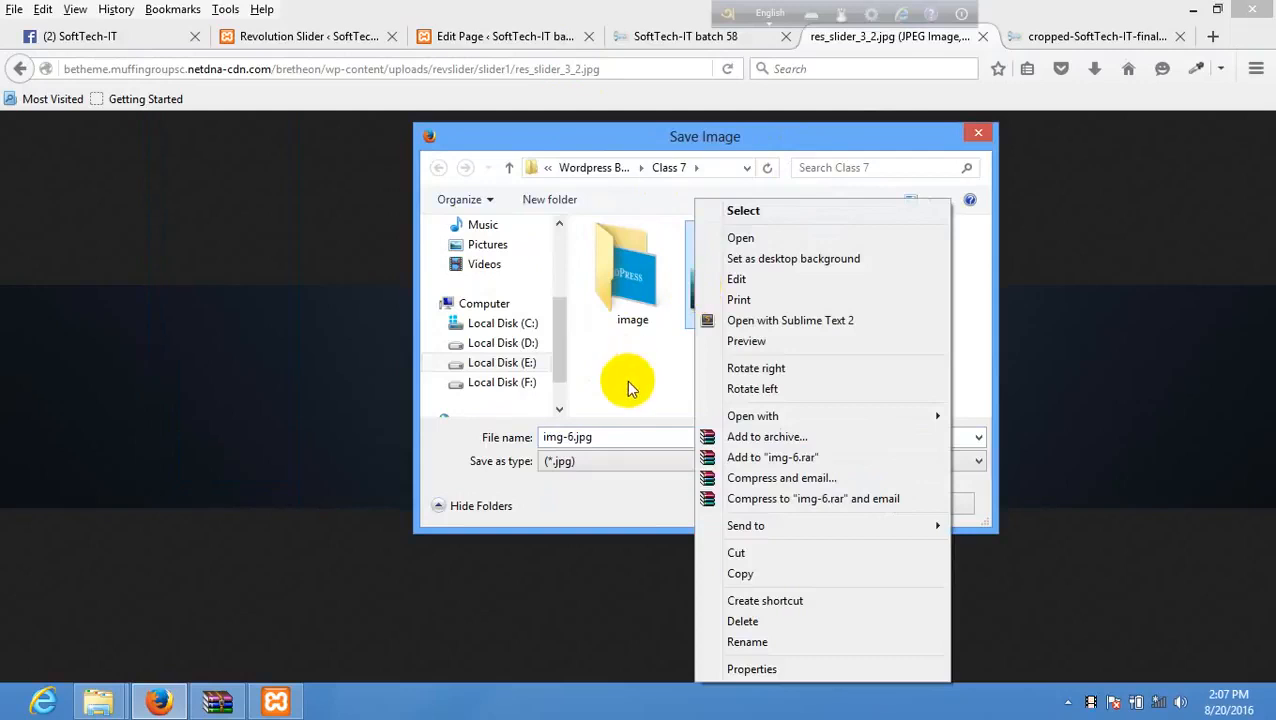
left_click(626, 380)
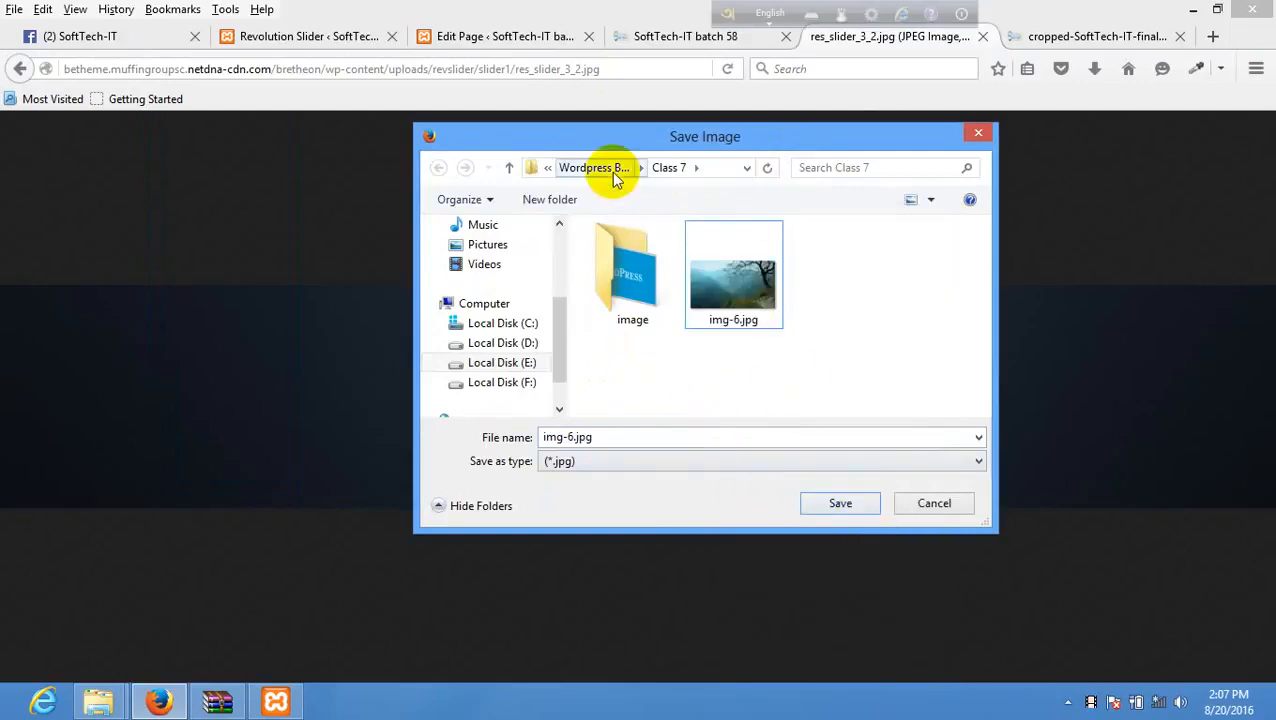
right_click(724, 255)
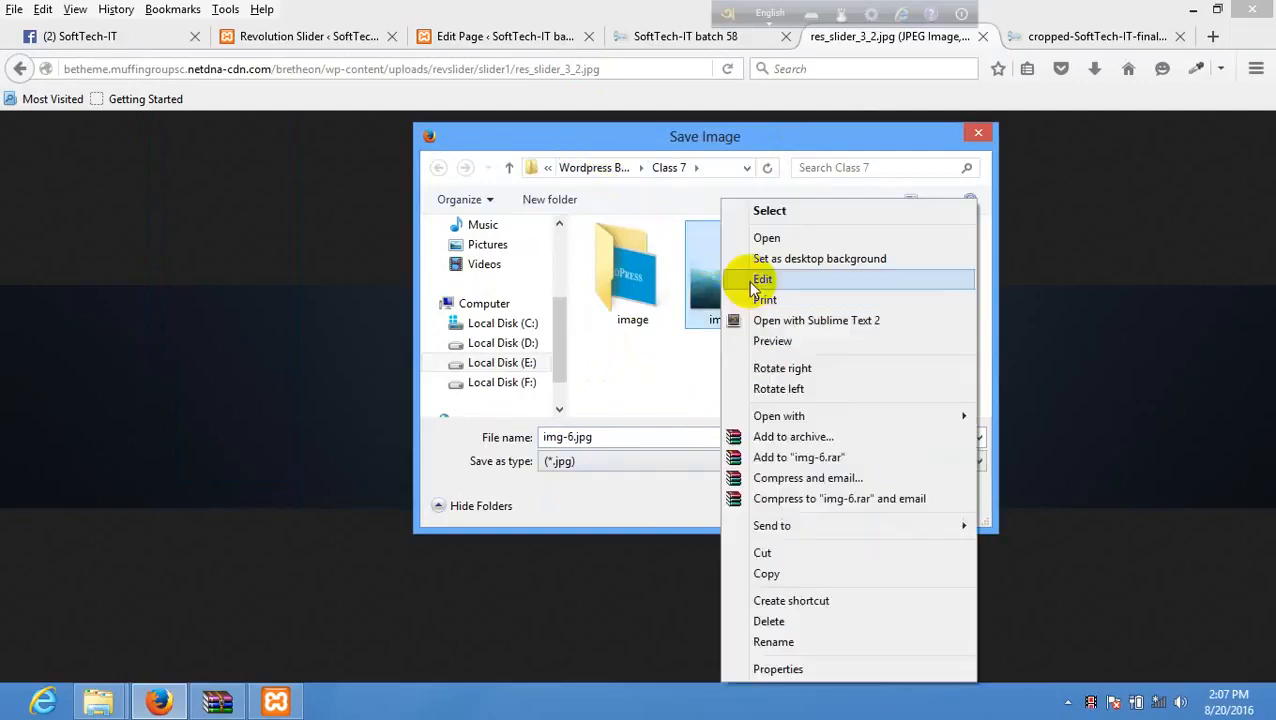
left_click(769, 574)
- Examine the images folder of the installed bretheon theme in File Explorer, including its alerts and overlays subfolders
left_click(104, 701)
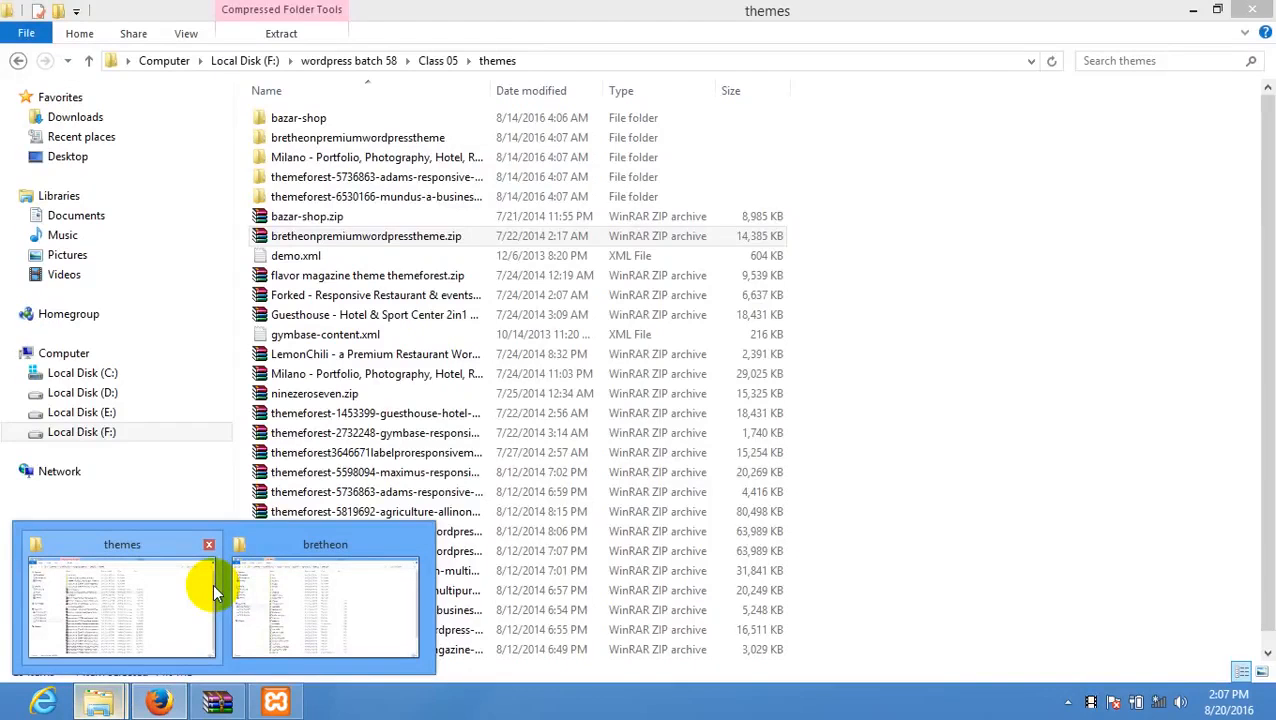
left_click(313, 590)
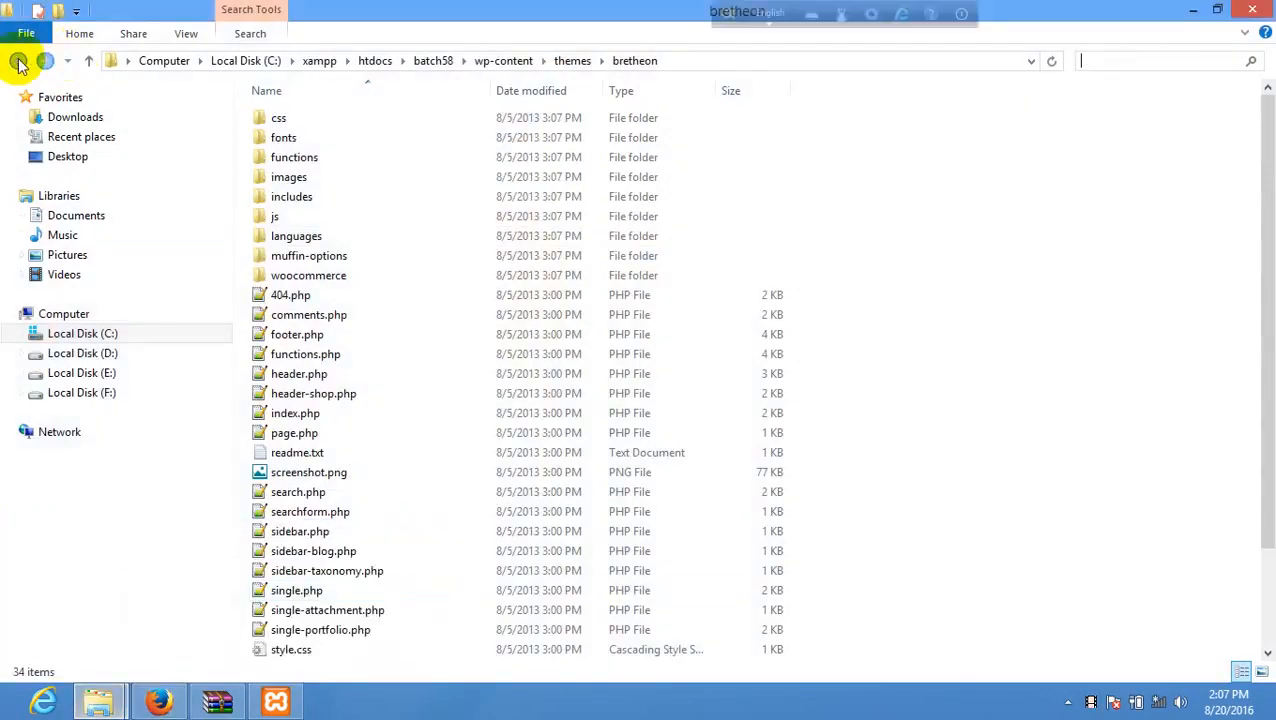
double_click(303, 178)
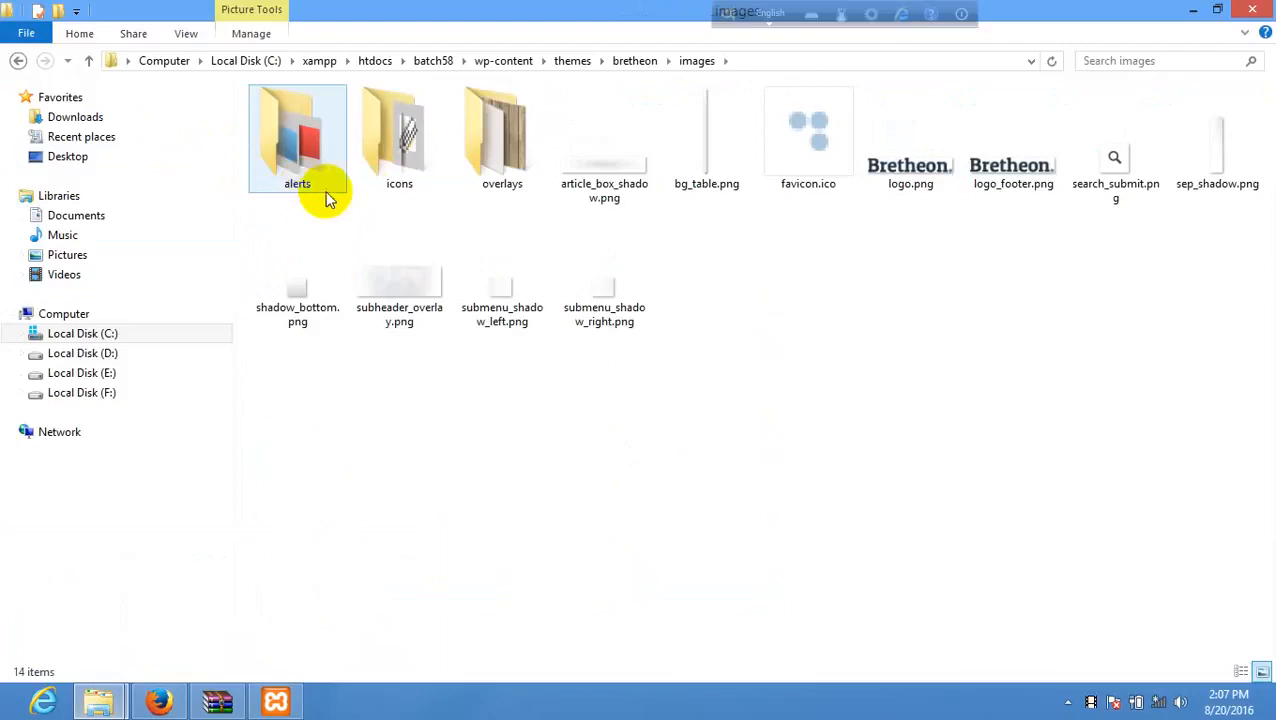
double_click(291, 156)
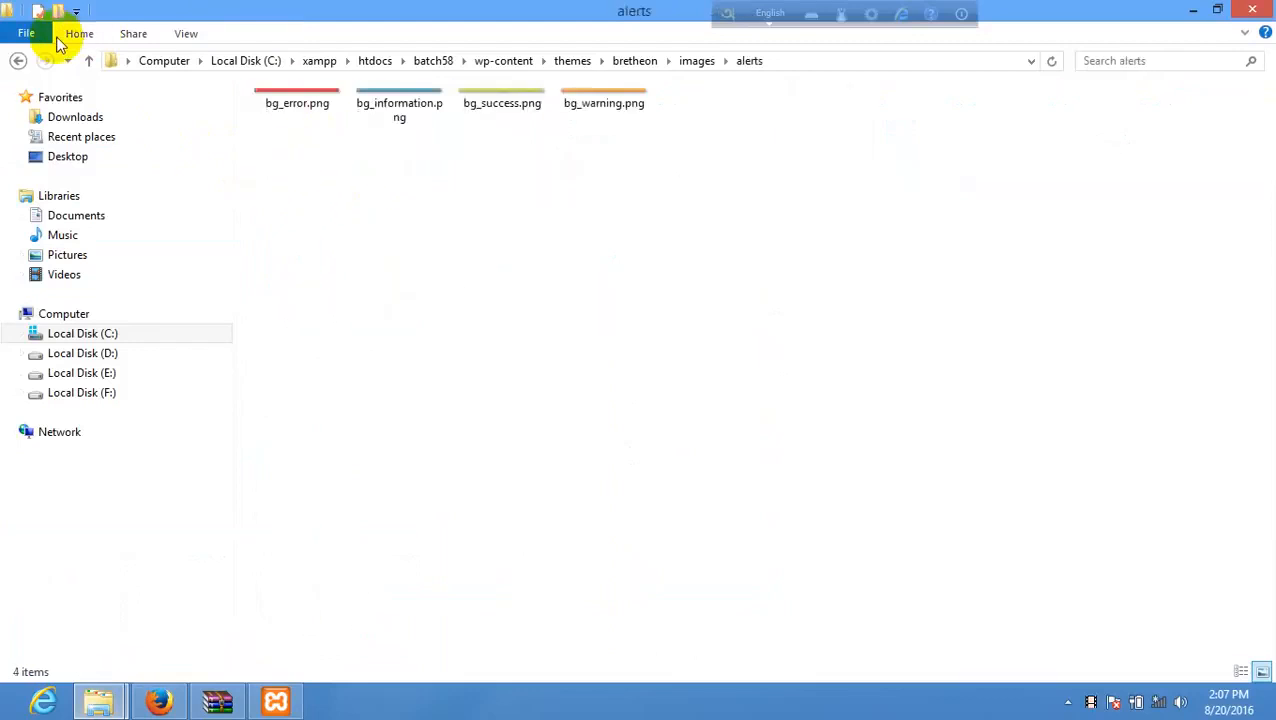
left_click(19, 60)
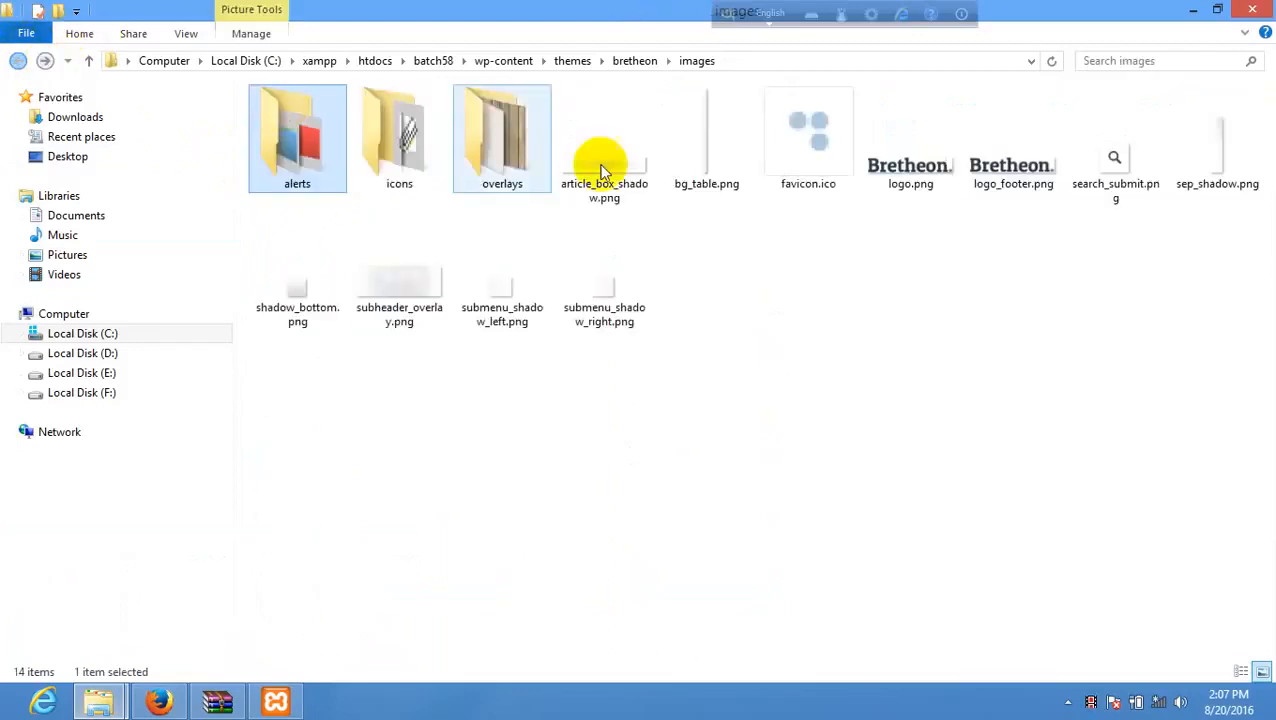
double_click(519, 160)
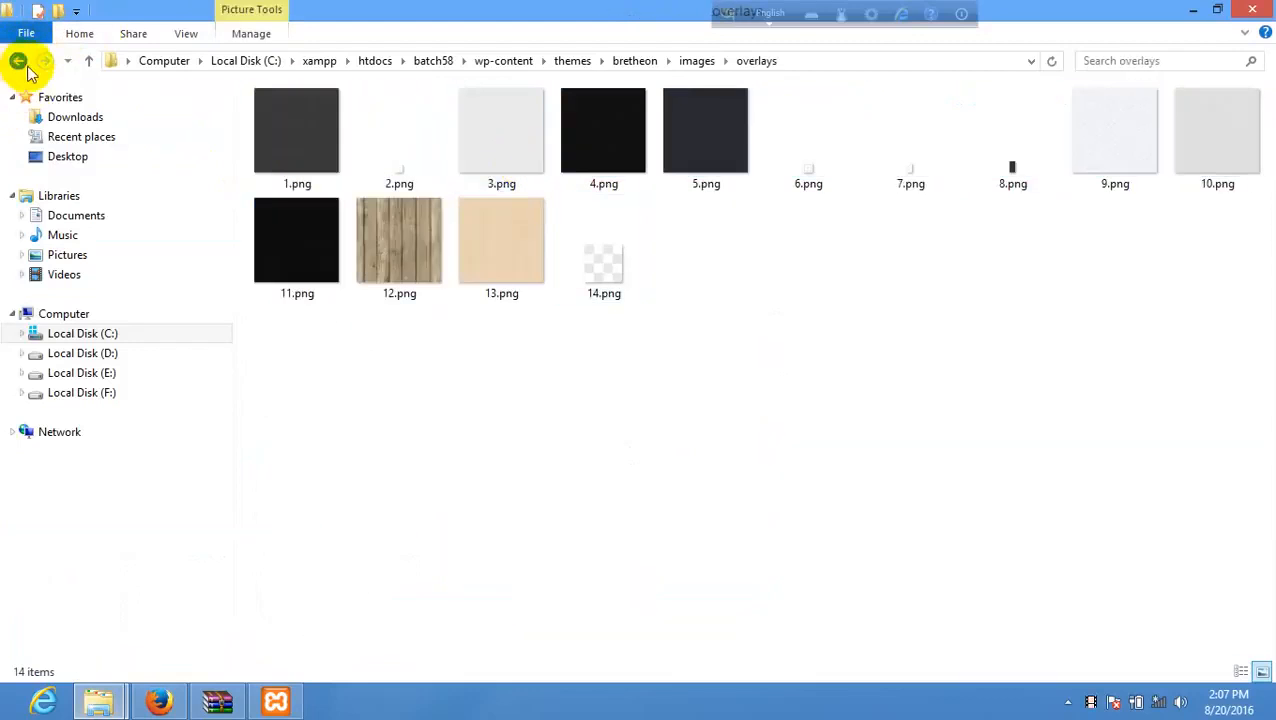
left_click(19, 60)
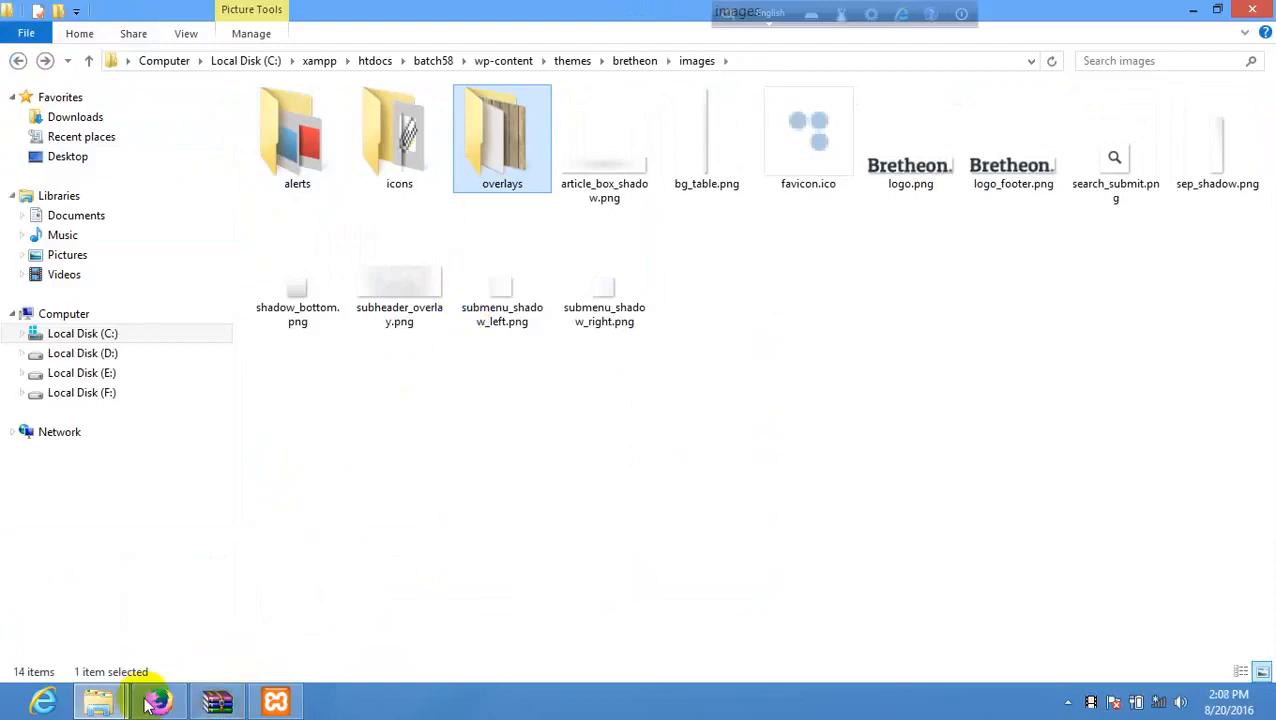
- Open the Class 05 folder of wordpress batch 58 on drive F and paste the copied img-6.jpg there
left_click(98, 700)
left_click(152, 613)
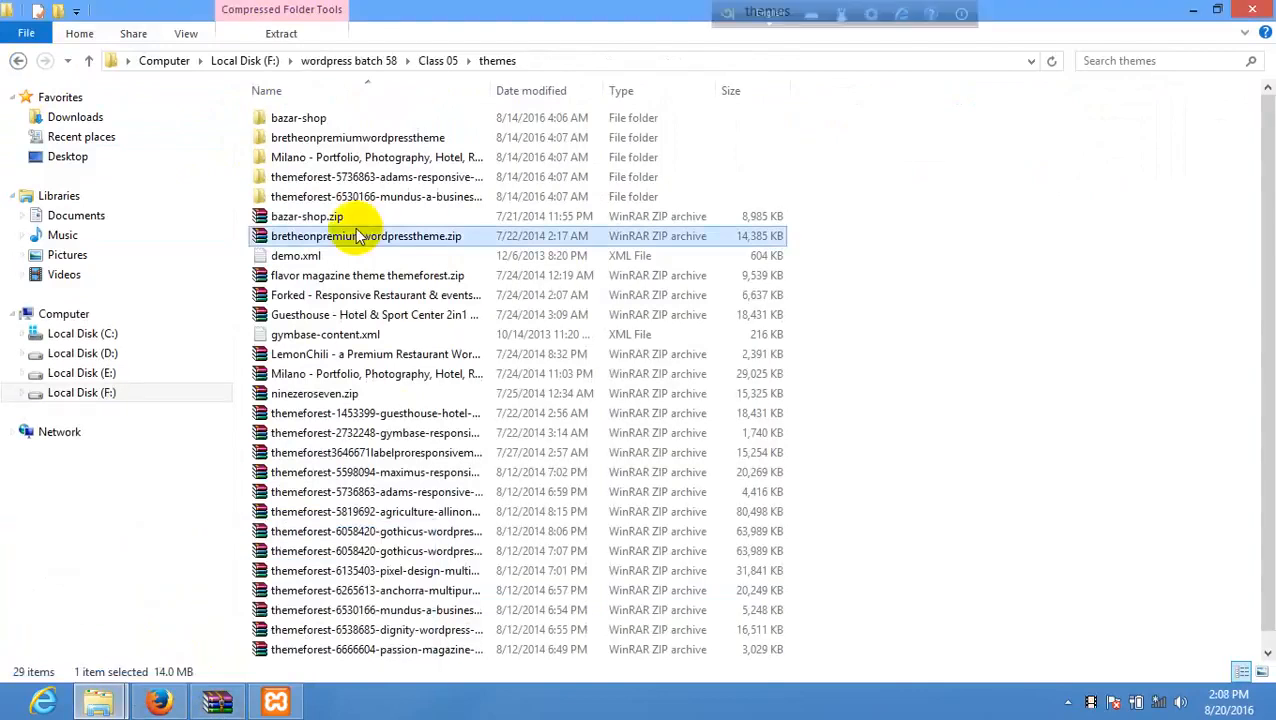
left_click(388, 62)
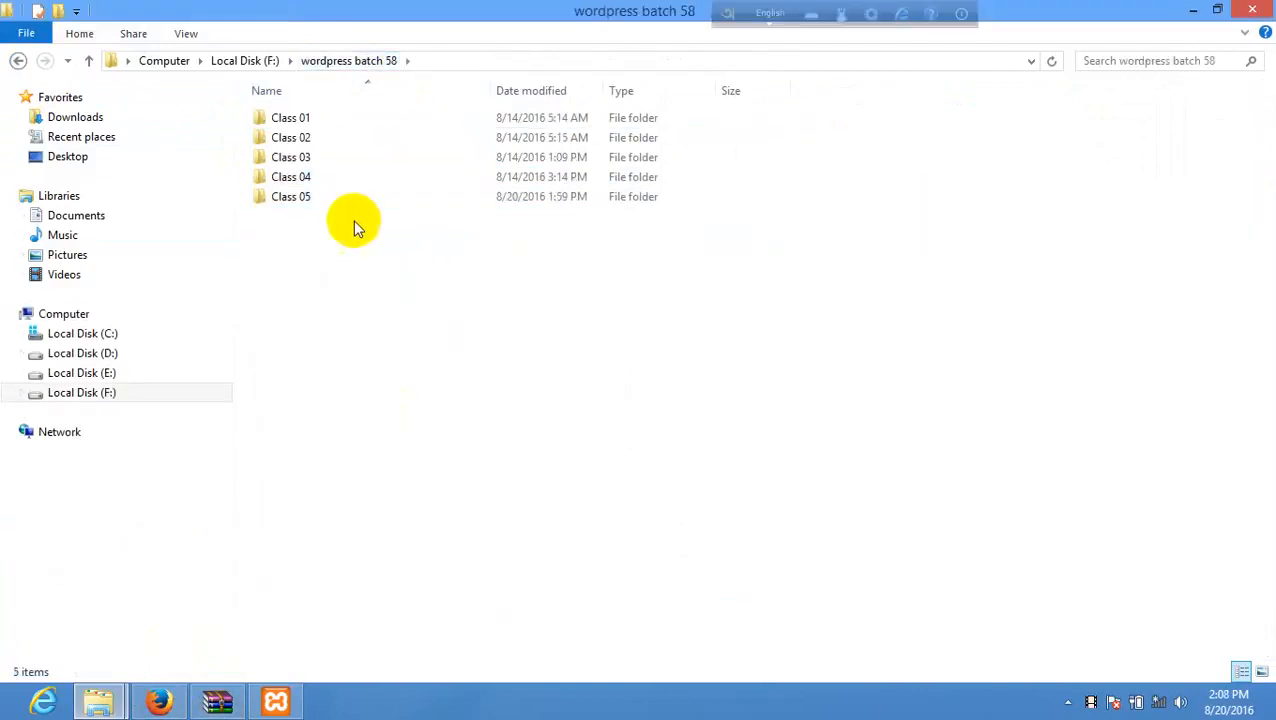
double_click(333, 199)
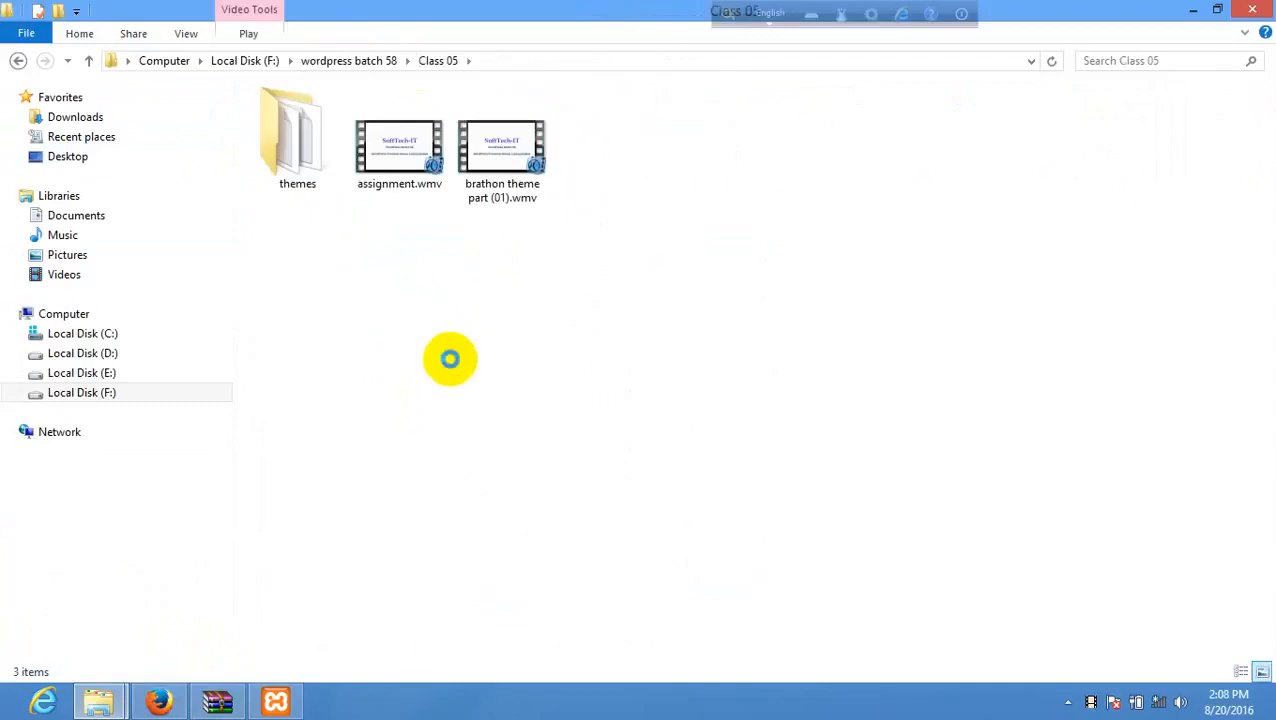
key("ctrl+v")
left_click(588, 352)
- Return to Firefox, save the dark background image as img-6.jpg in Class 7, replacing the existing file, and show the recent downloads
left_click(160, 702)
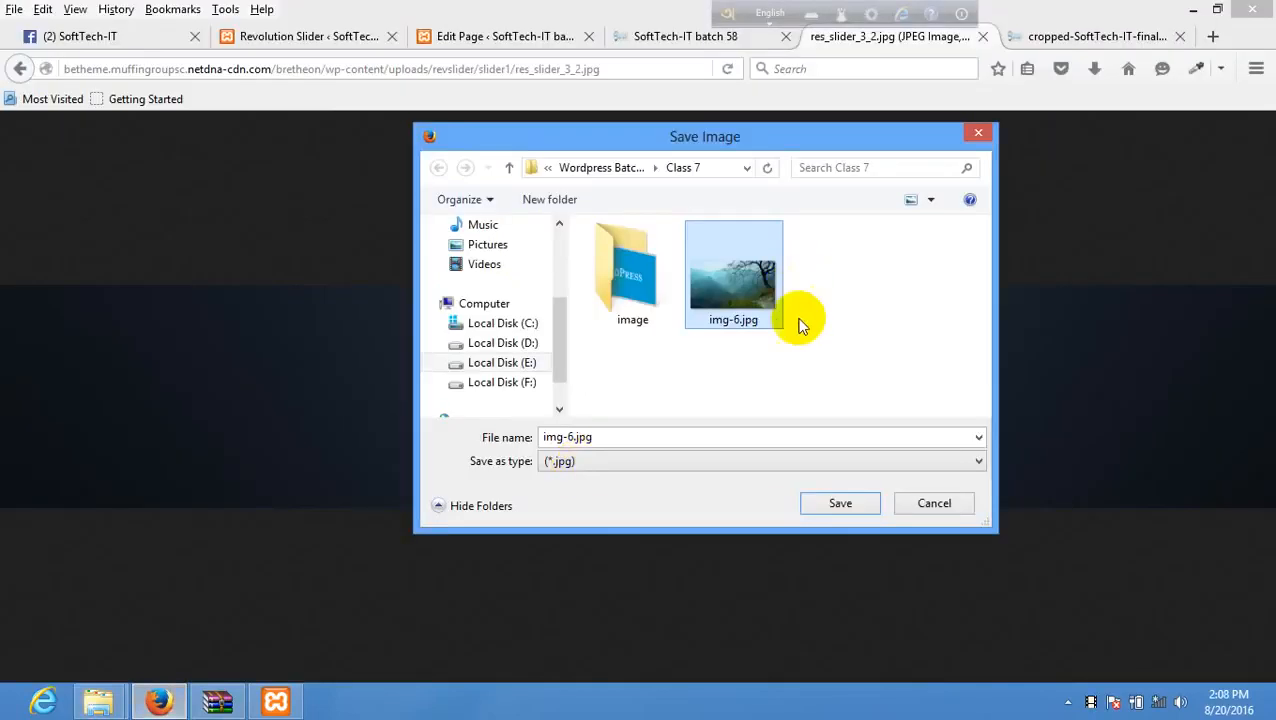
left_click(836, 508)
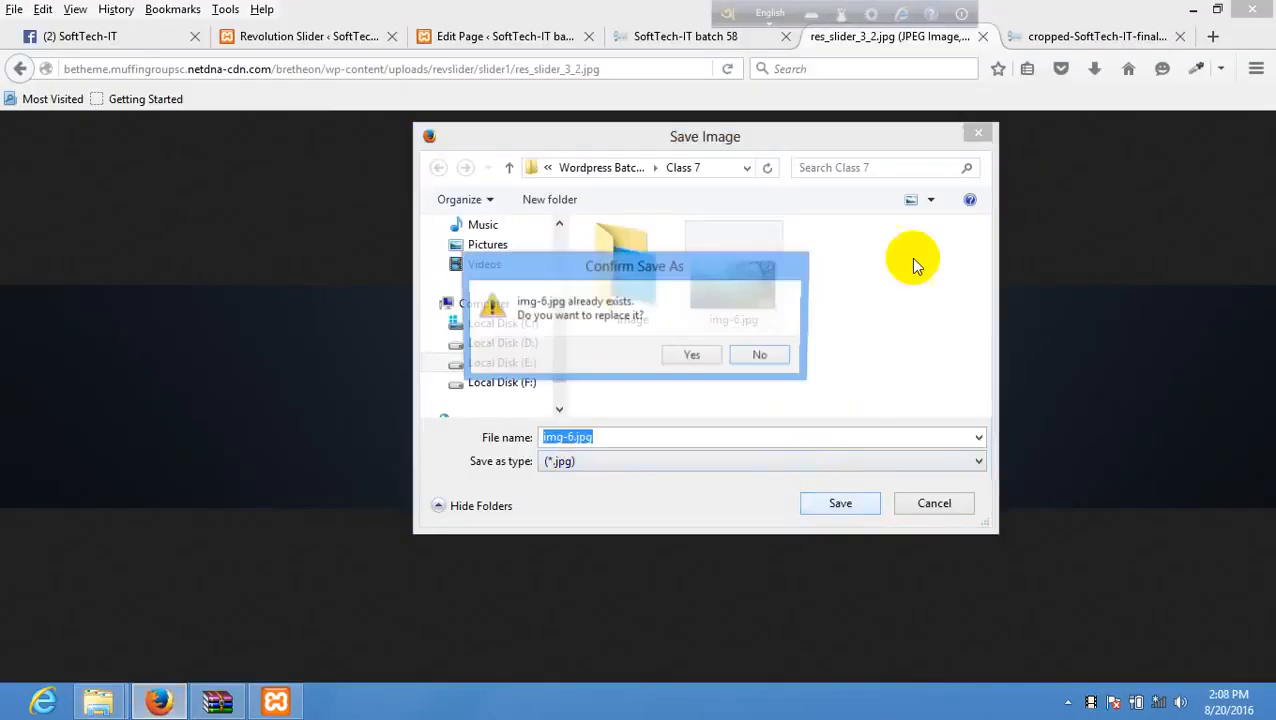
left_click(695, 356)
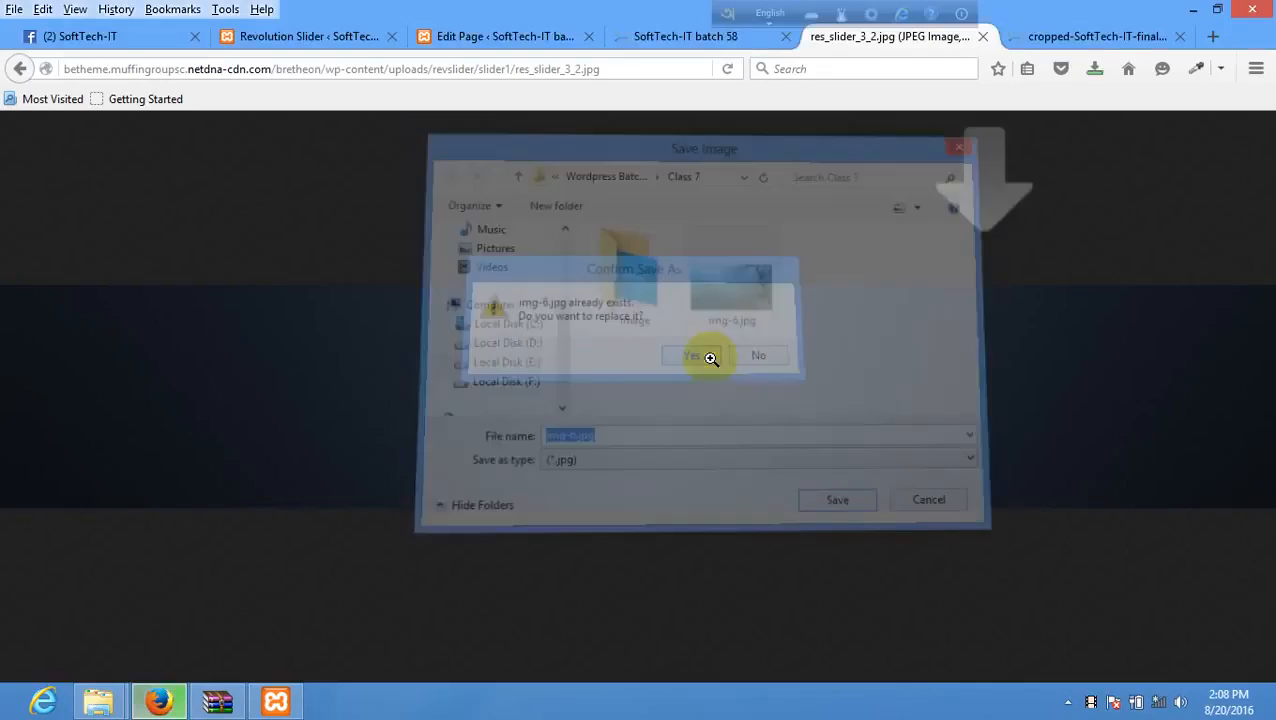
left_click(1097, 70)
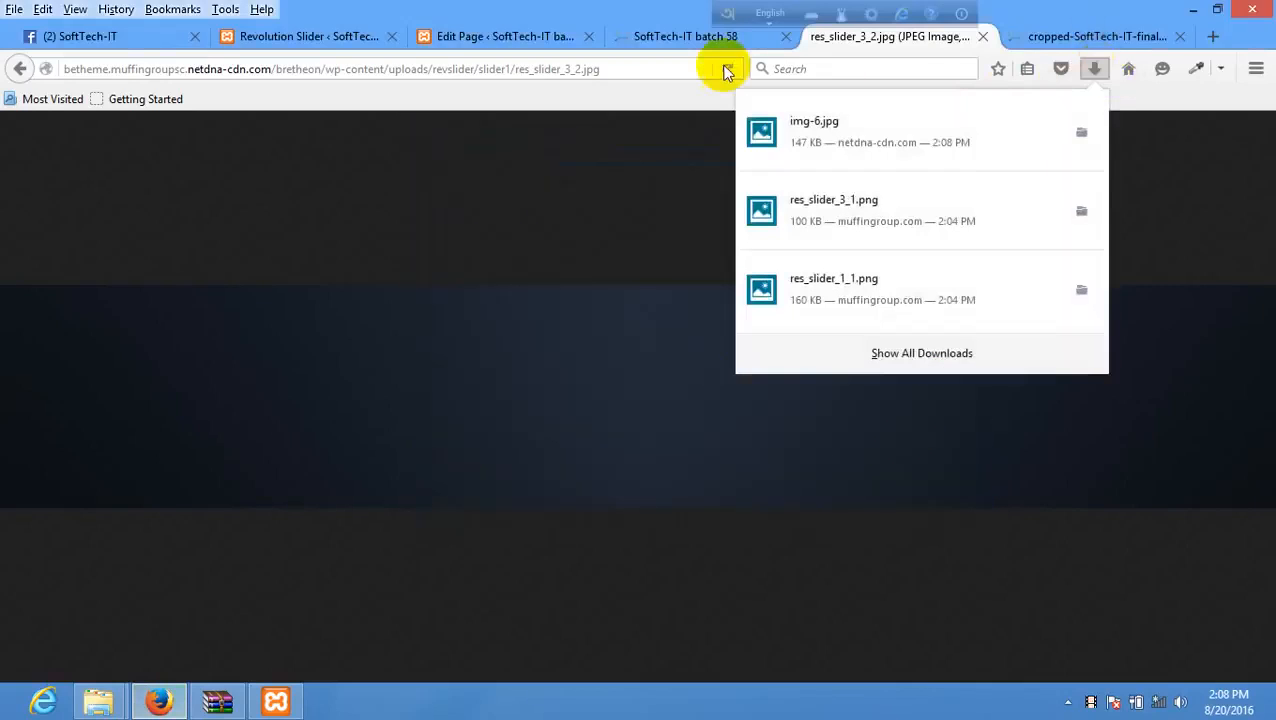
- Return to the Revolution Slider slide editor and go to its Layer General Parameters section
left_click(672, 37)
left_click(527, 37)
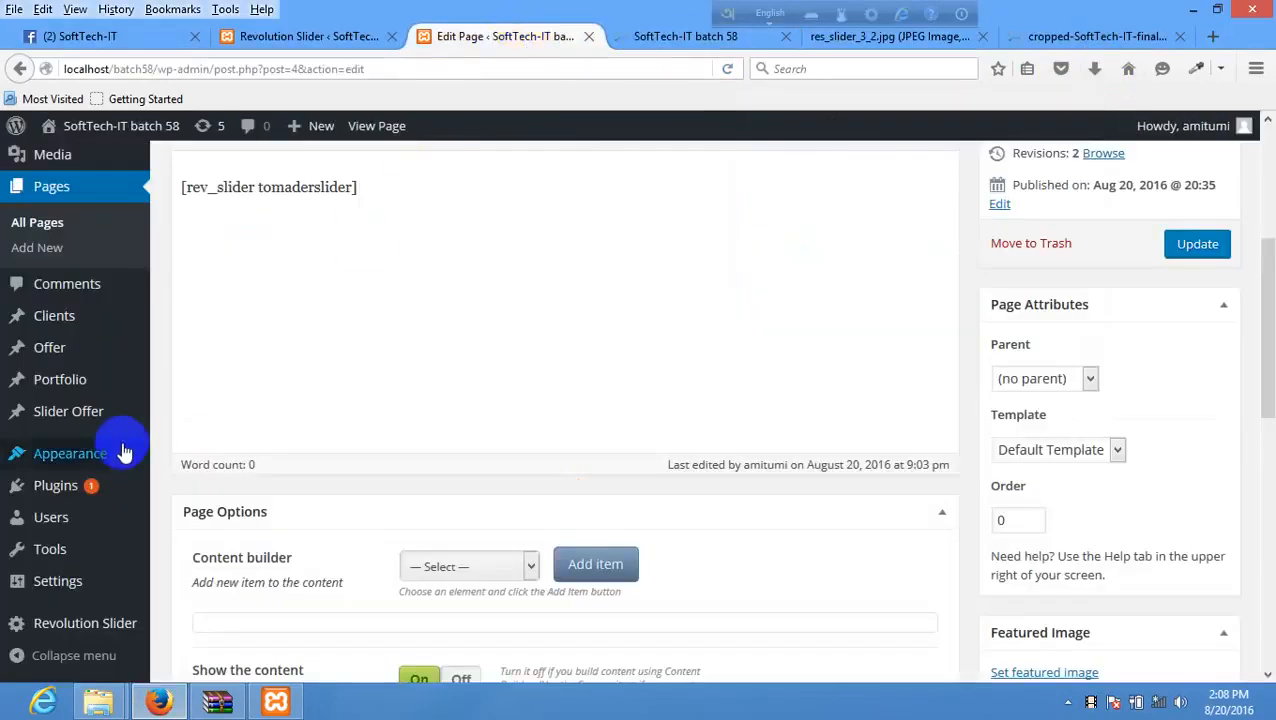
scroll(456, 304, "up", 3)
left_click(318, 36)
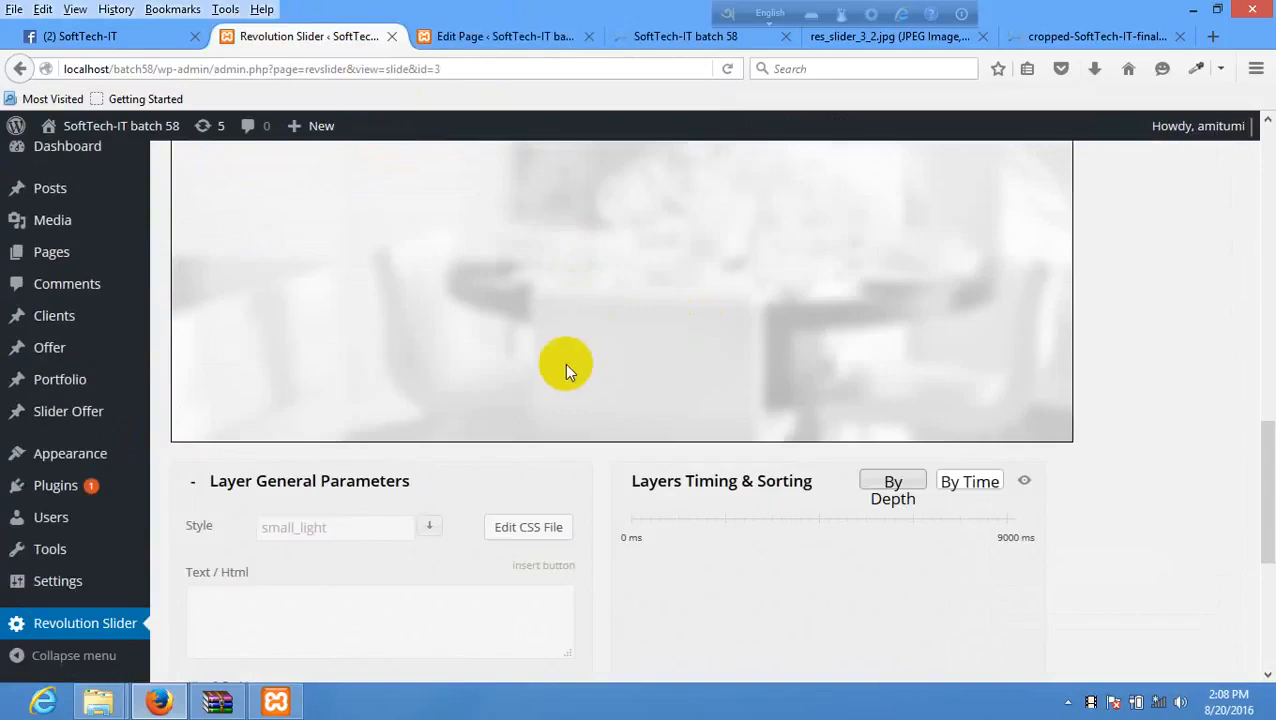
scroll(564, 363, "up", 5)
scroll(530, 356, "down", 6)
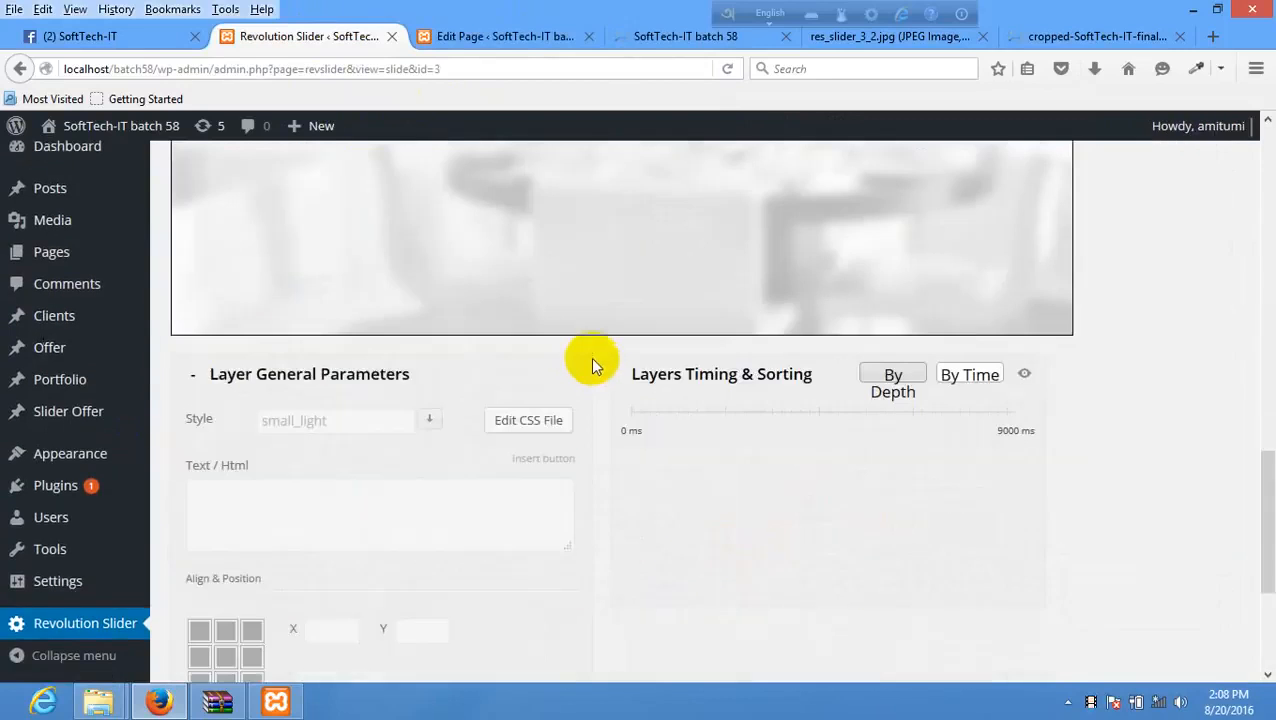
scroll(592, 366, "up", 3)
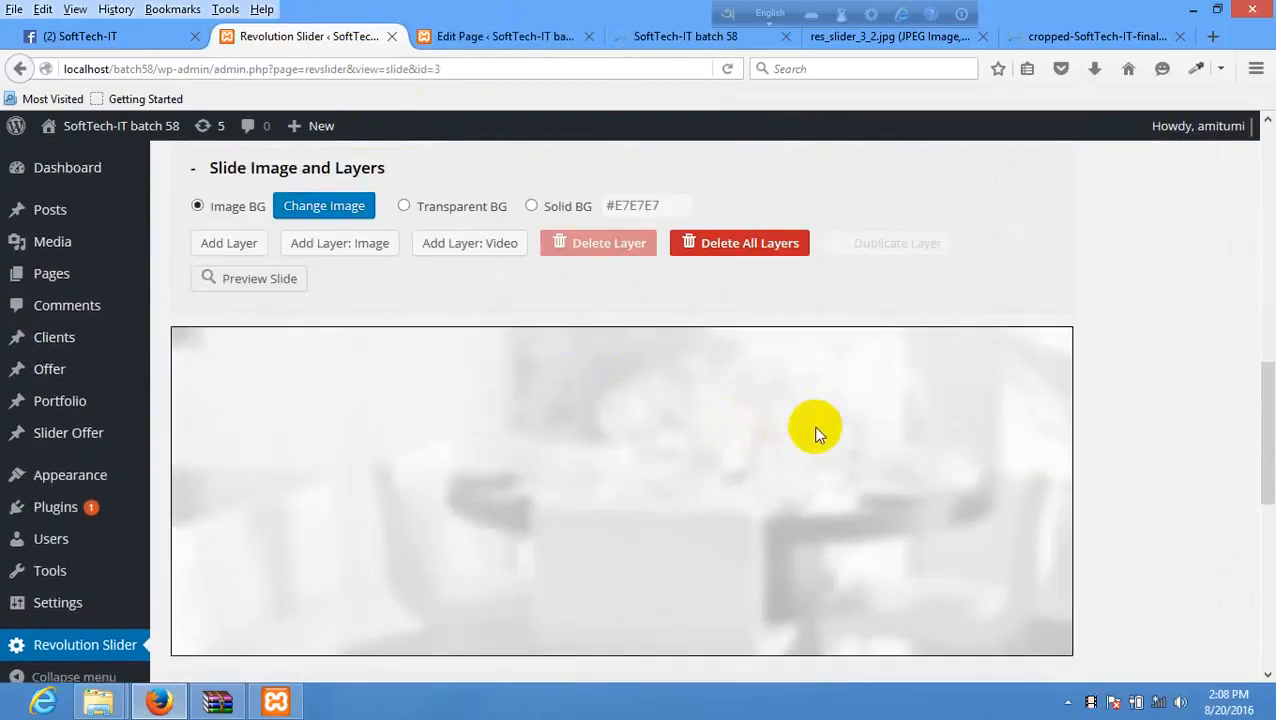
scroll(820, 425, "down", 6)
scroll(829, 421, "up", 6)
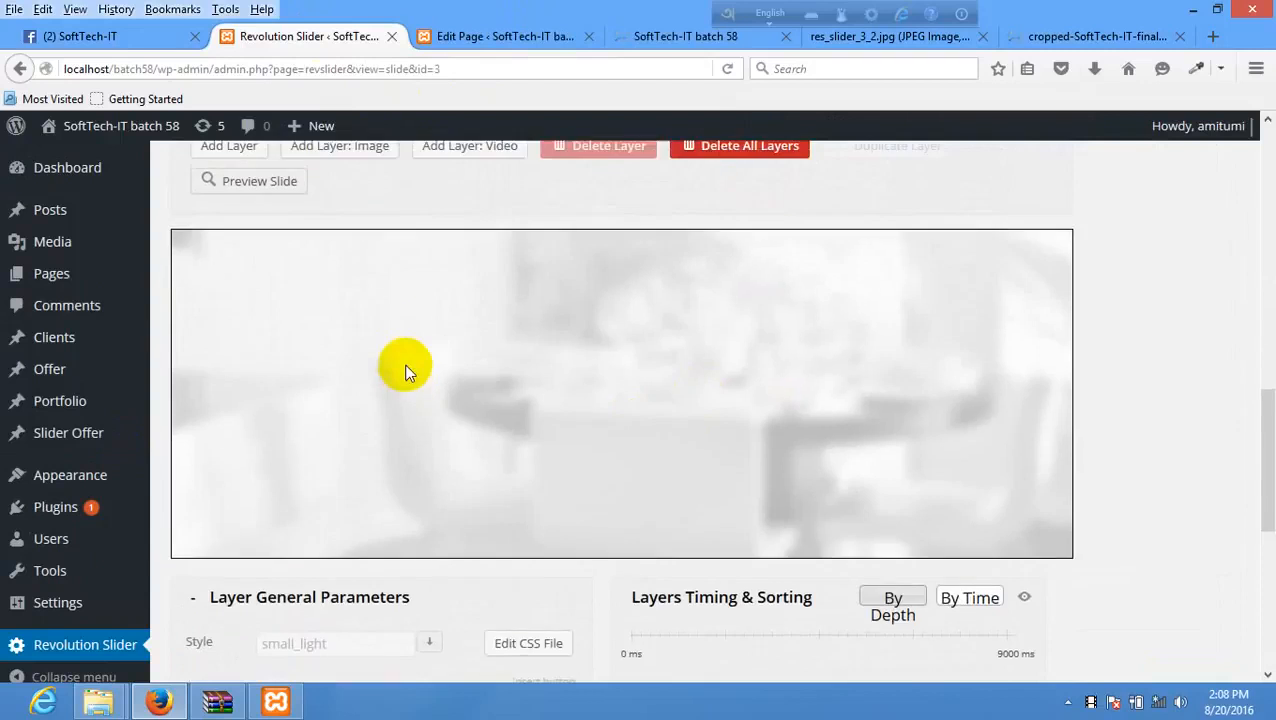
scroll(375, 307, "up", 1)
scroll(259, 271, "up", 1)
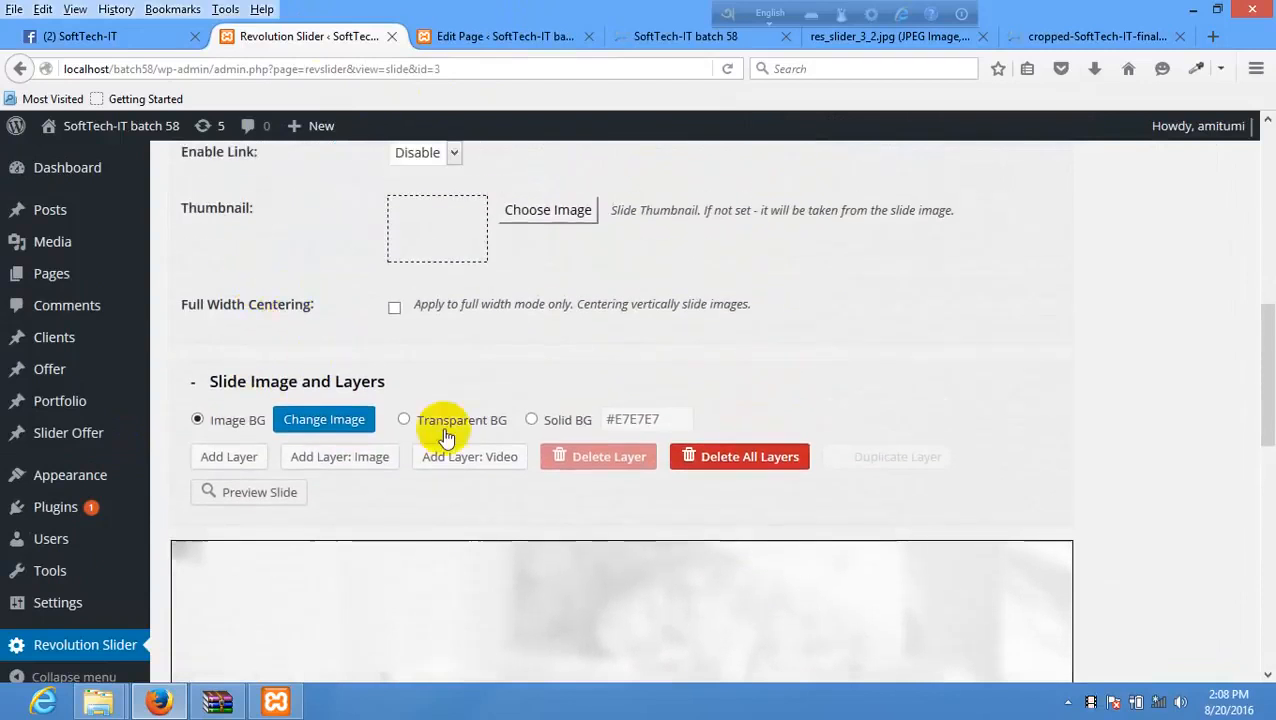
left_click(230, 458)
scroll(476, 407, "up", 4)
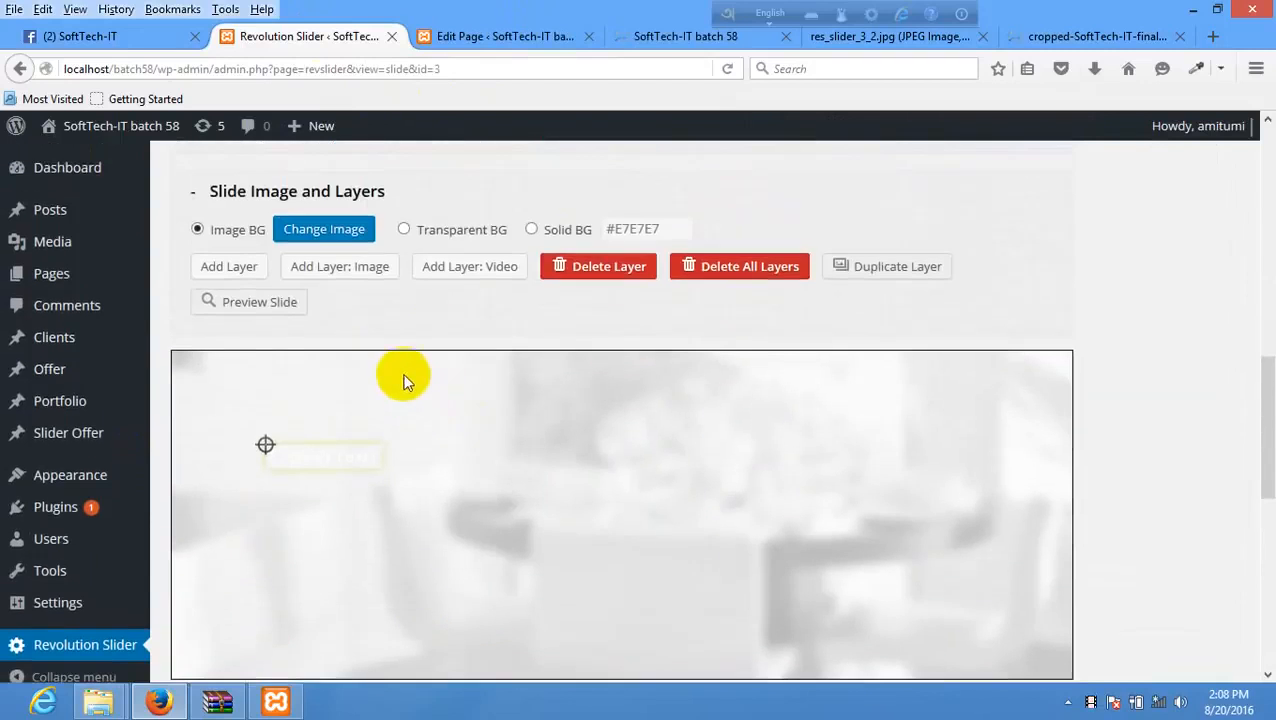
left_click(312, 431)
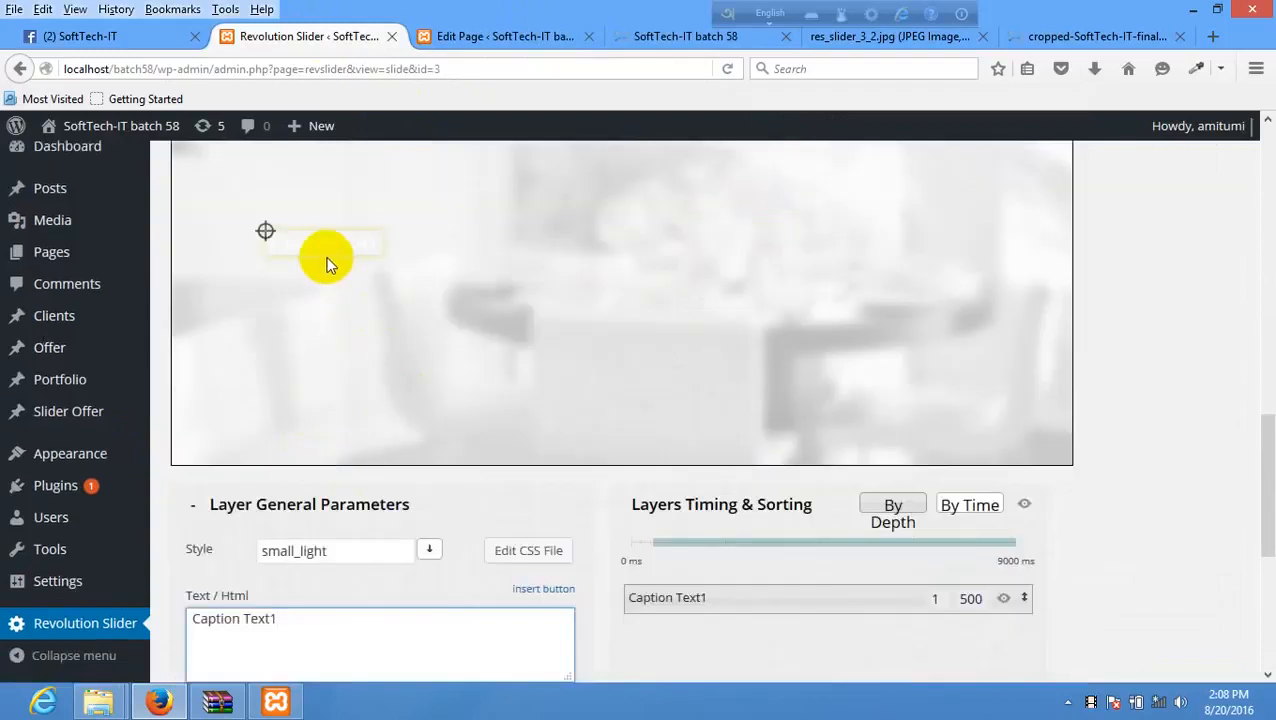
scroll(558, 270, "up", 3)
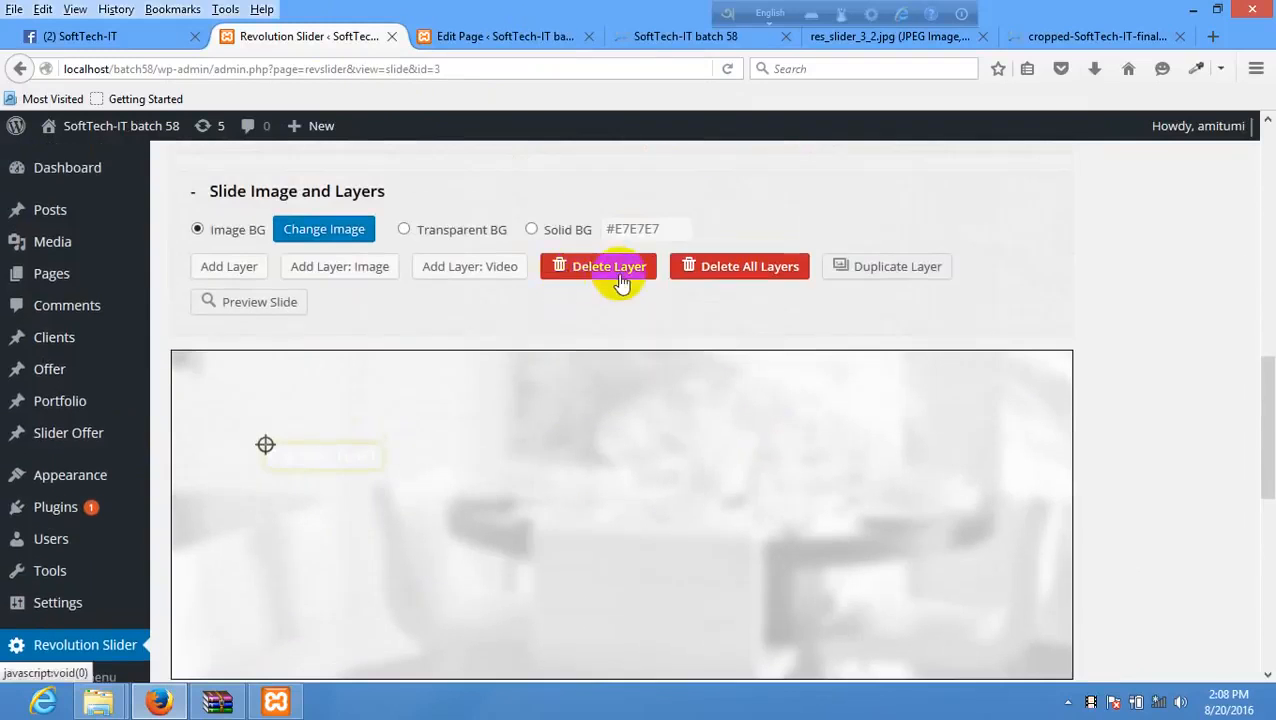
left_click(616, 278)
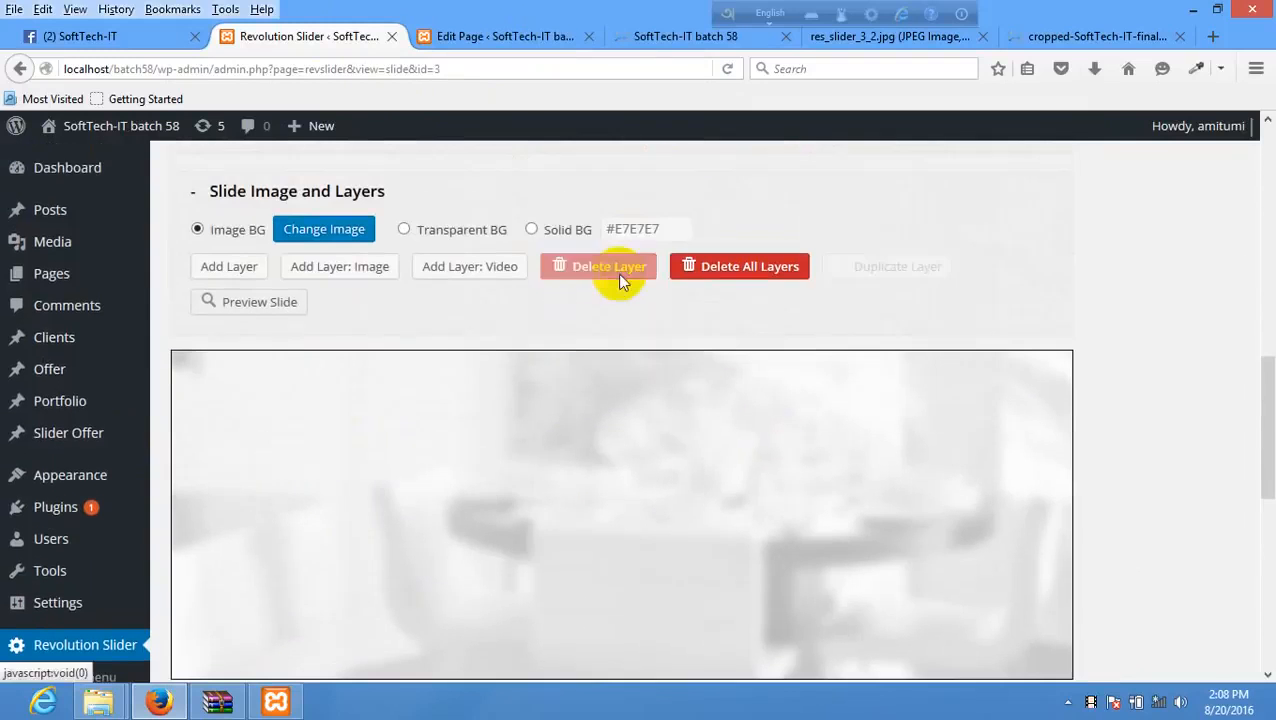
- Add an image layer to the slide using res_slider_1_1.png from the media library
left_click(352, 268)
left_click(262, 318)
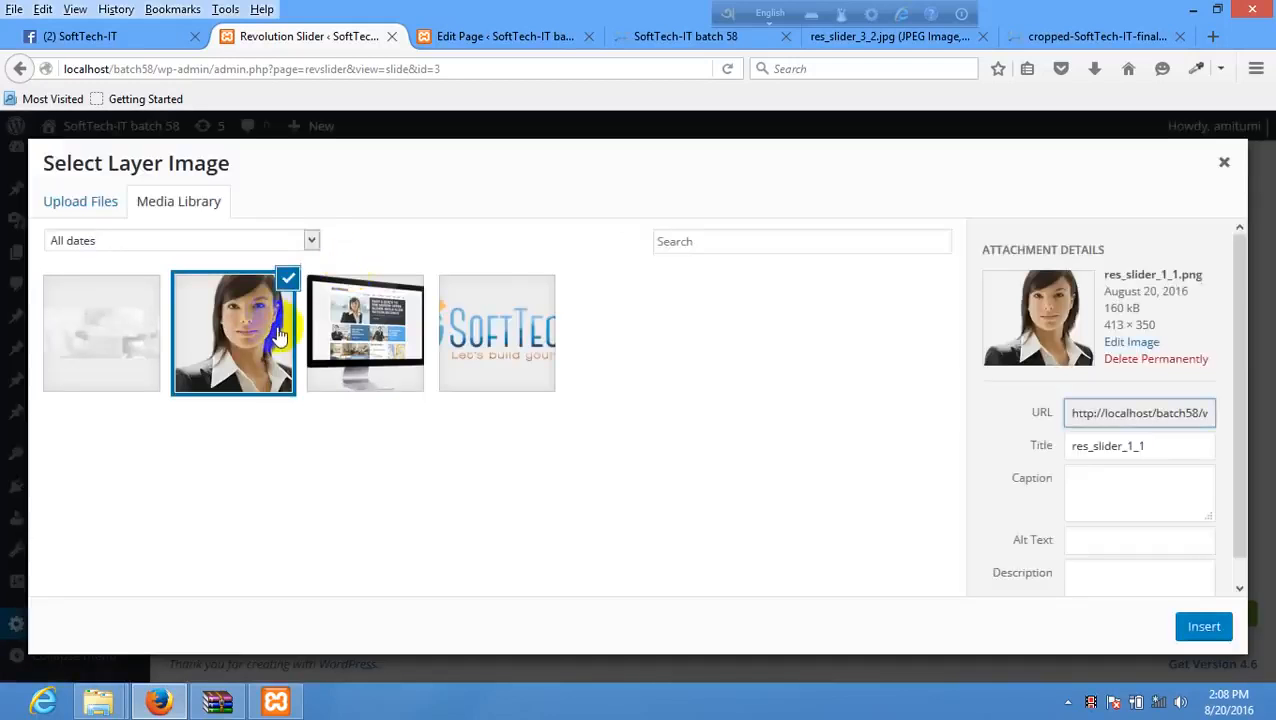
left_click(1206, 628)
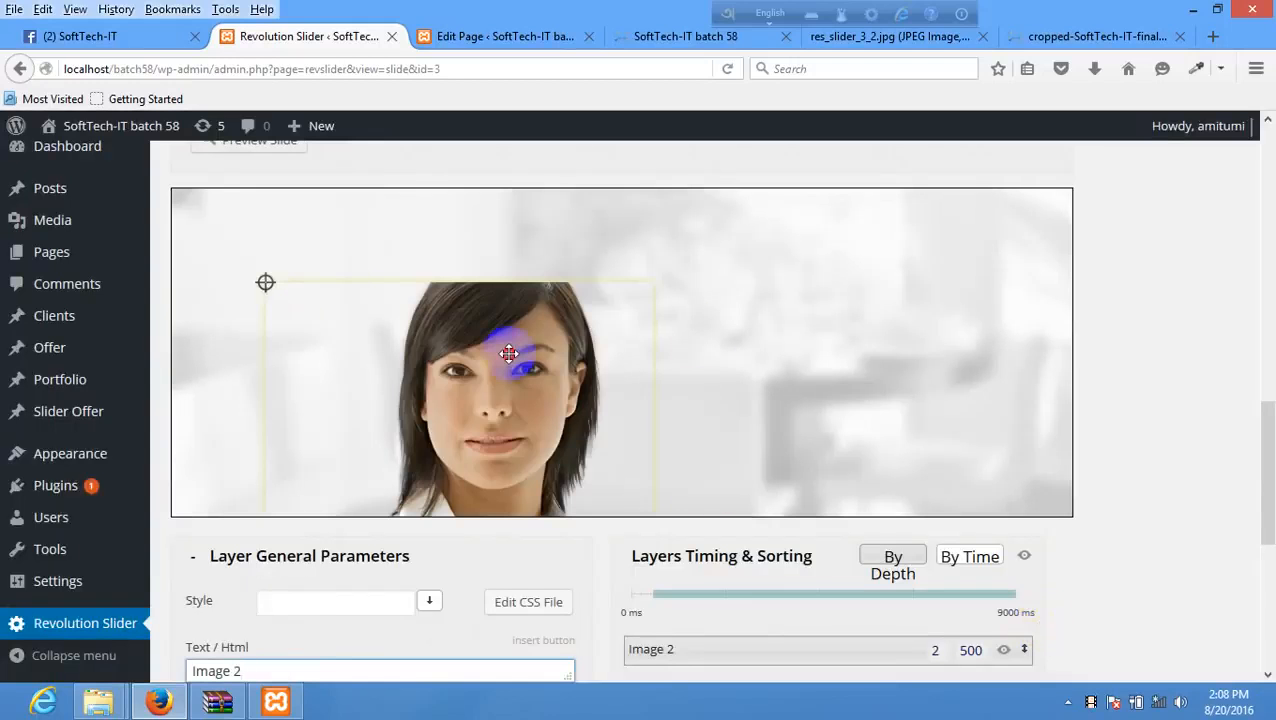
- Move the portrait image layer to the right half of the slide, aligning its upper edge with the slide's top edge
left_click_drag(971, 276, 621, 202)
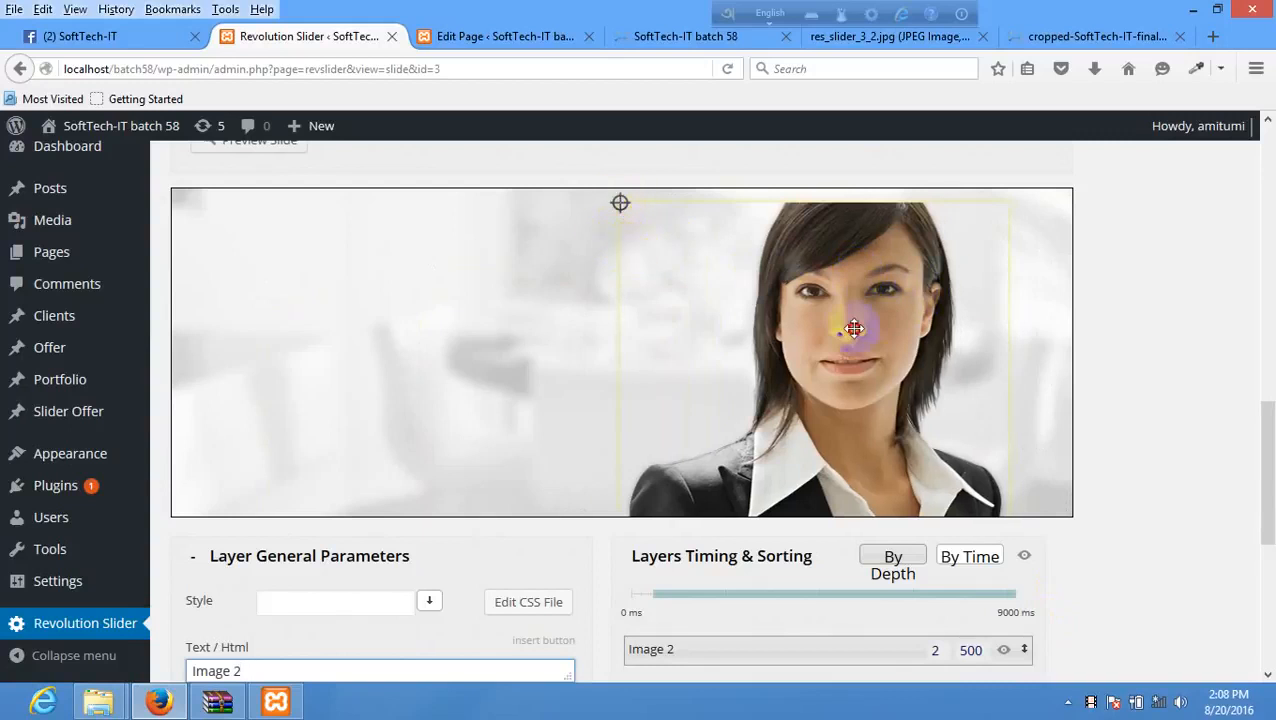
left_click_drag(849, 330, 812, 352)
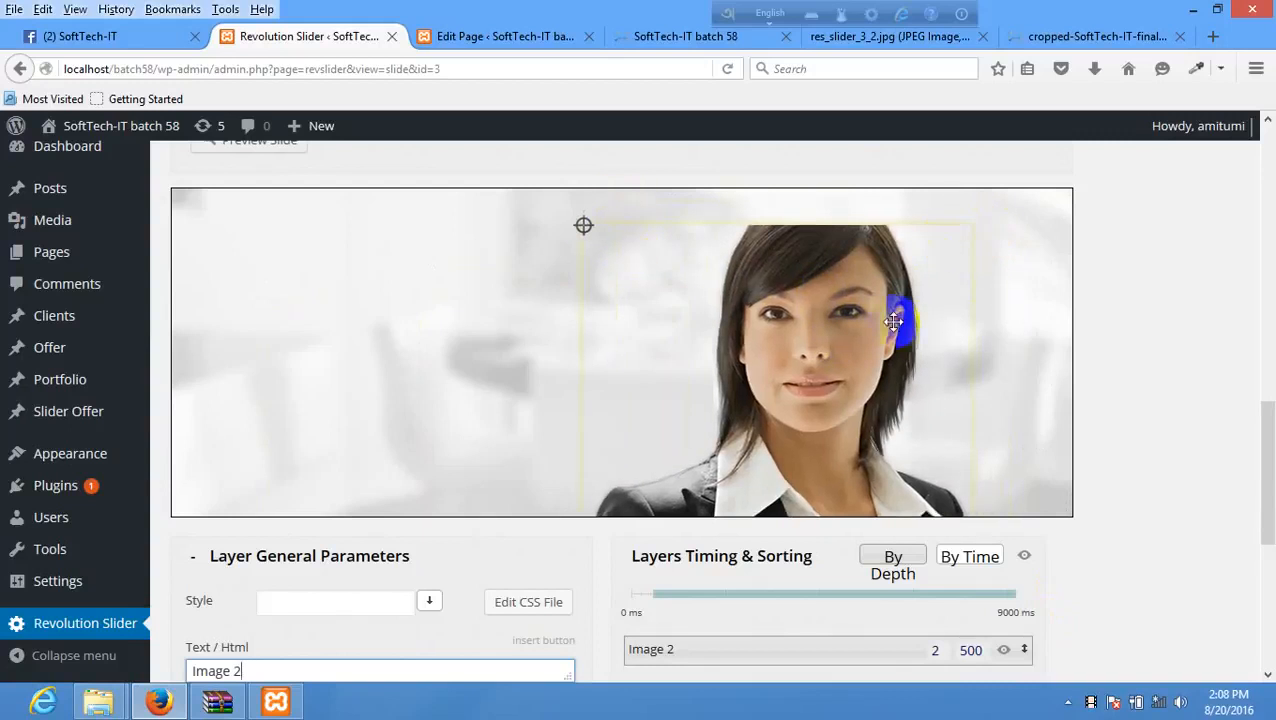
mouse_move(891, 321)
left_mouse_down()
mouse_move(898, 284)
mouse_move(888, 309)
left_mouse_up()
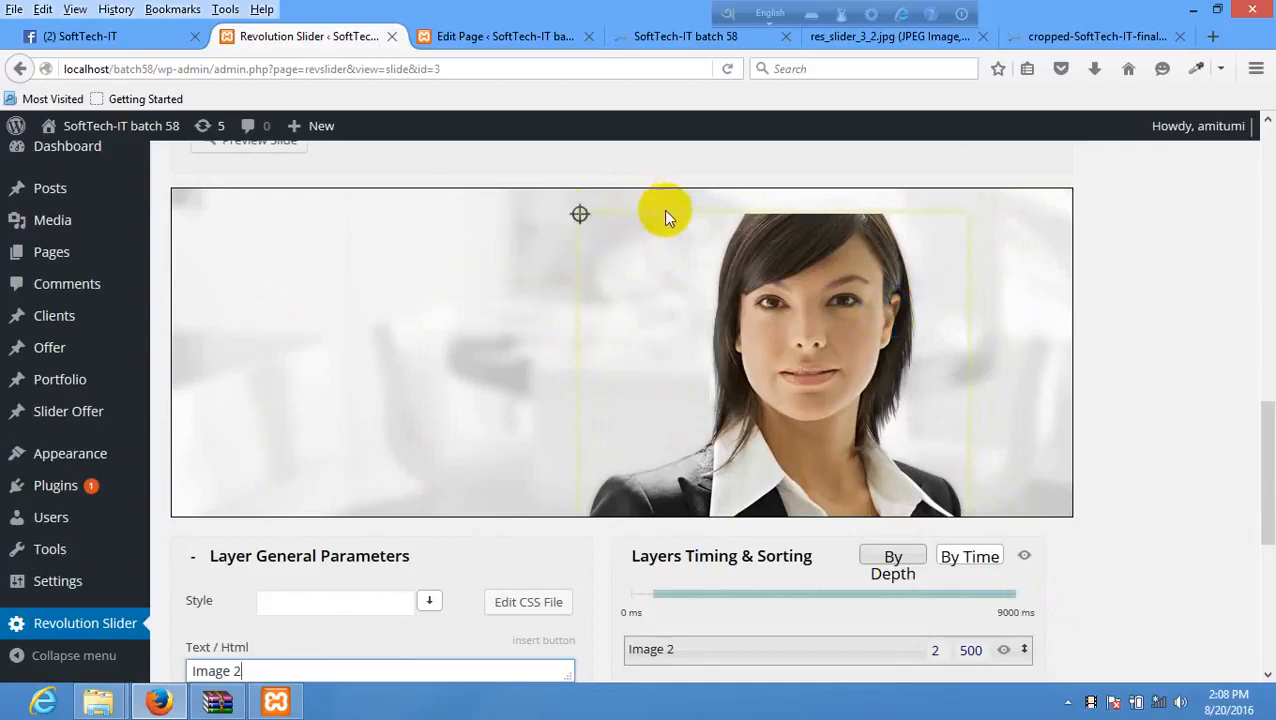
scroll(882, 398, "up", 1)
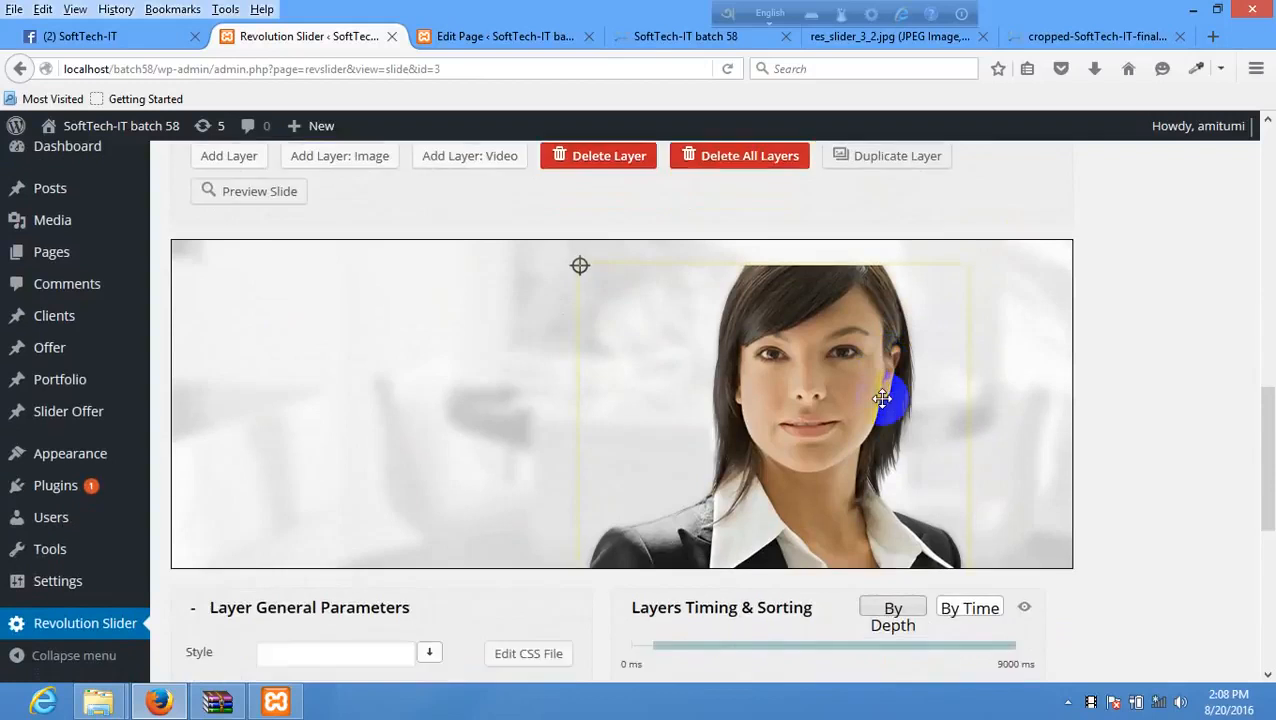
scroll(888, 398, "down", 3)
scroll(793, 401, "up", 7)
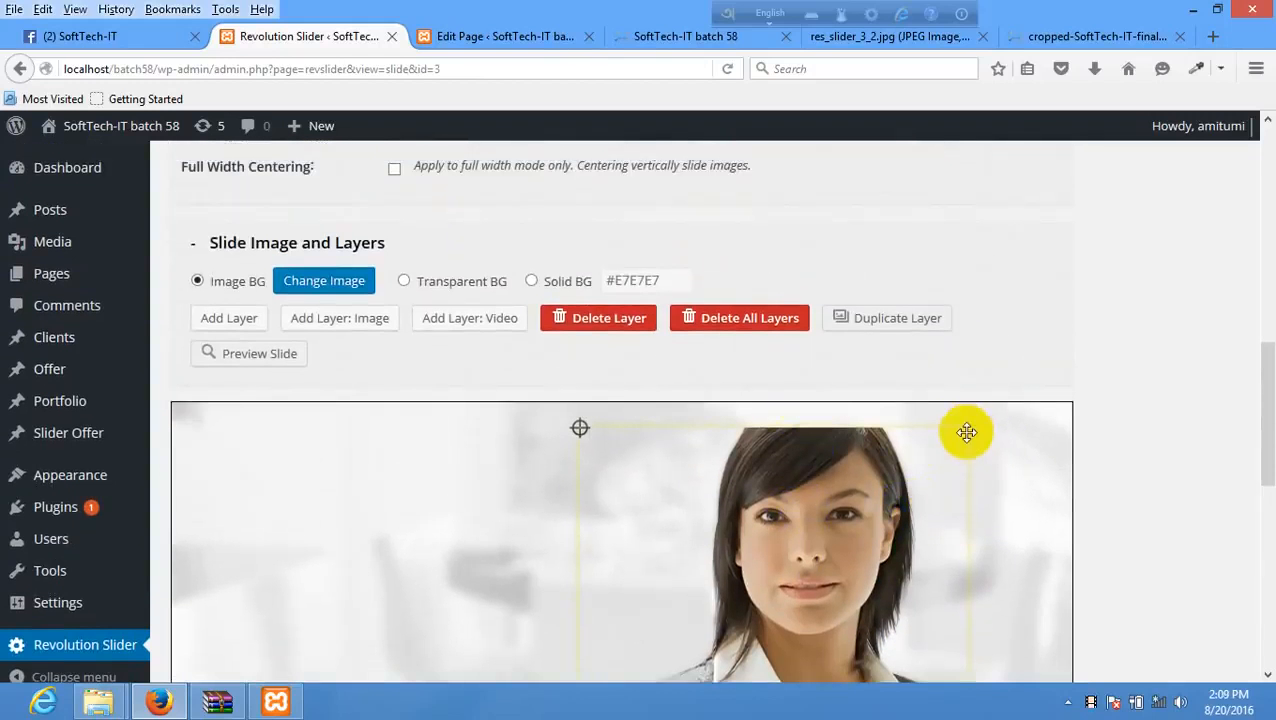
left_click_drag(966, 432, 948, 412)
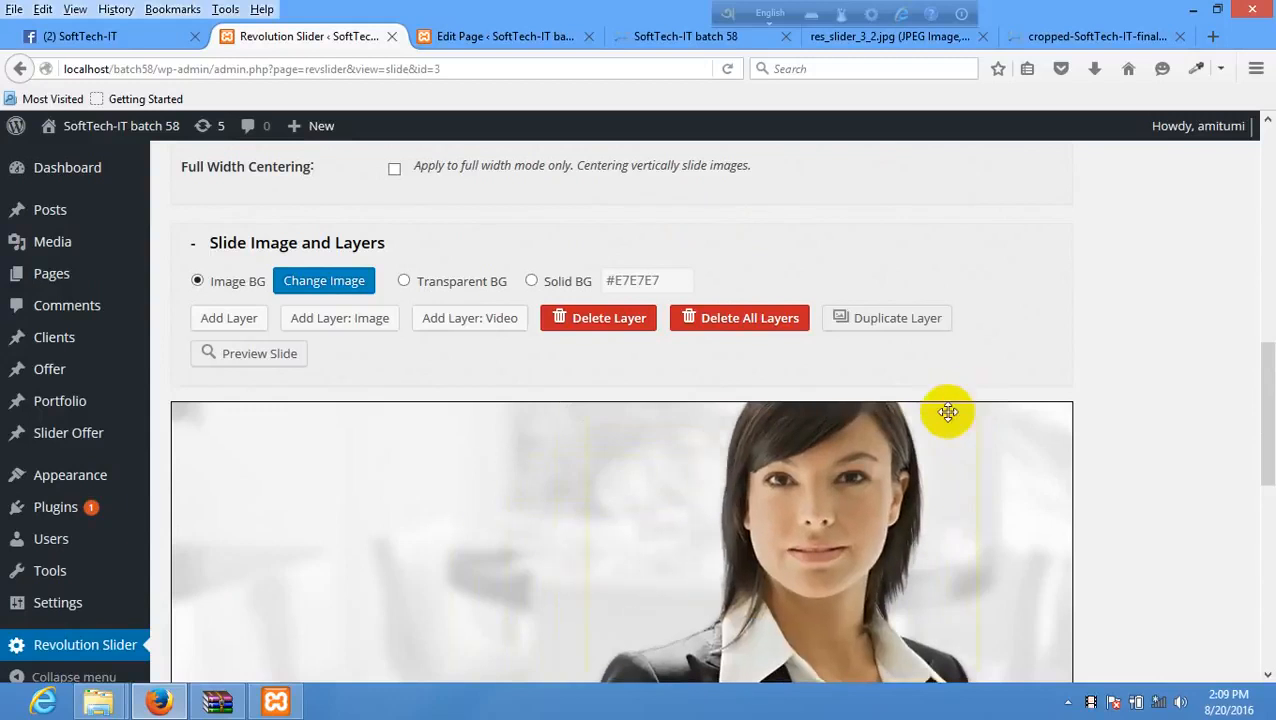
scroll(738, 458, "up", 3)
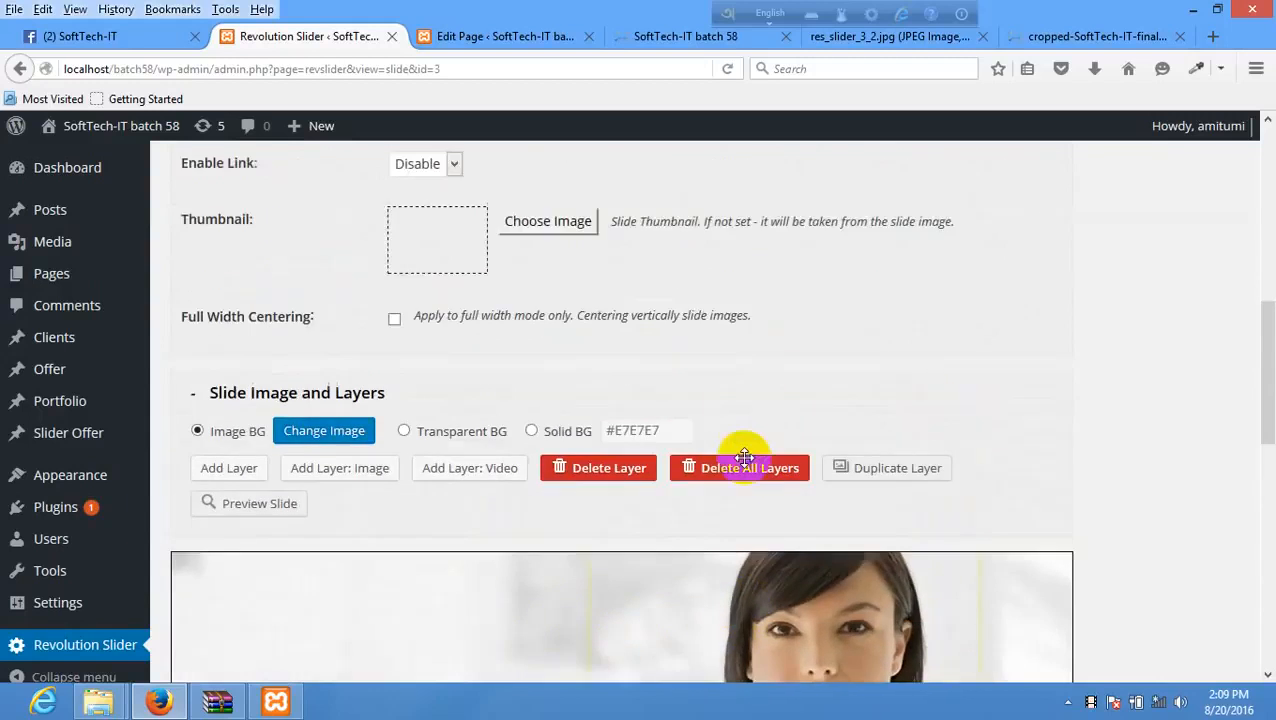
scroll(738, 456, "up", 13)
scroll(590, 470, "down", 16)
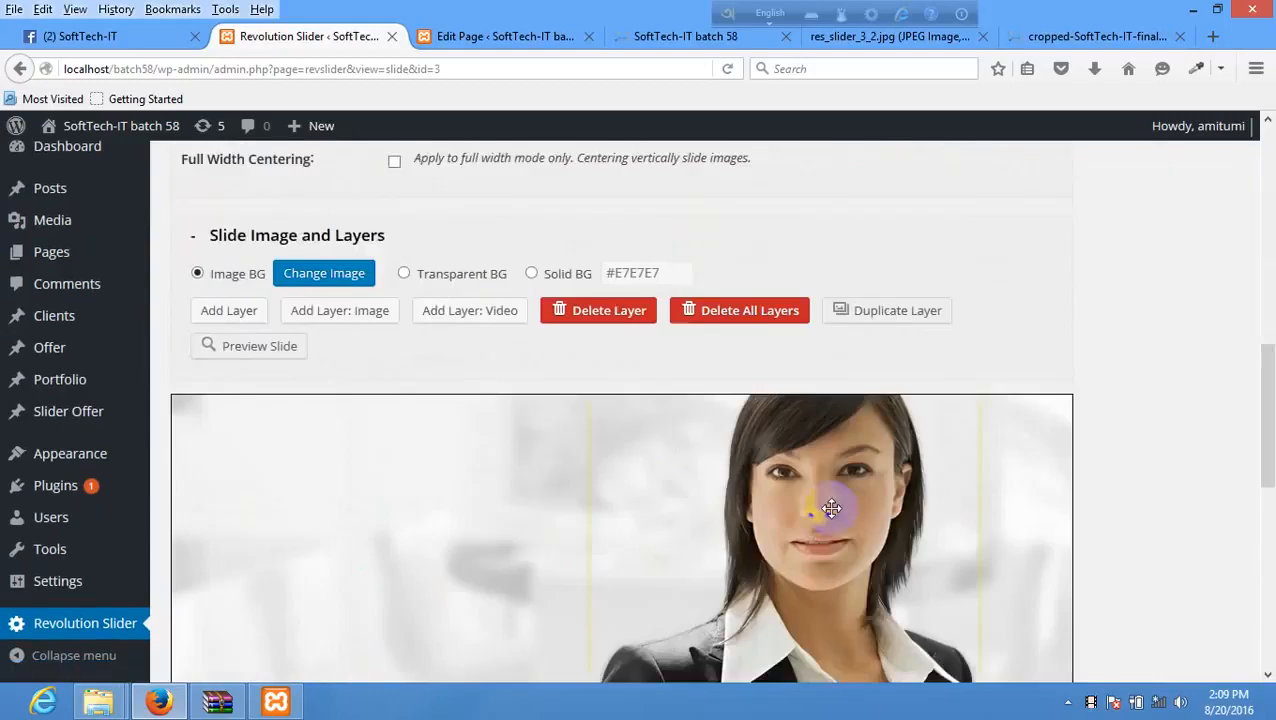
scroll(831, 508, "down", 4)
left_click_drag(883, 399, 903, 404)
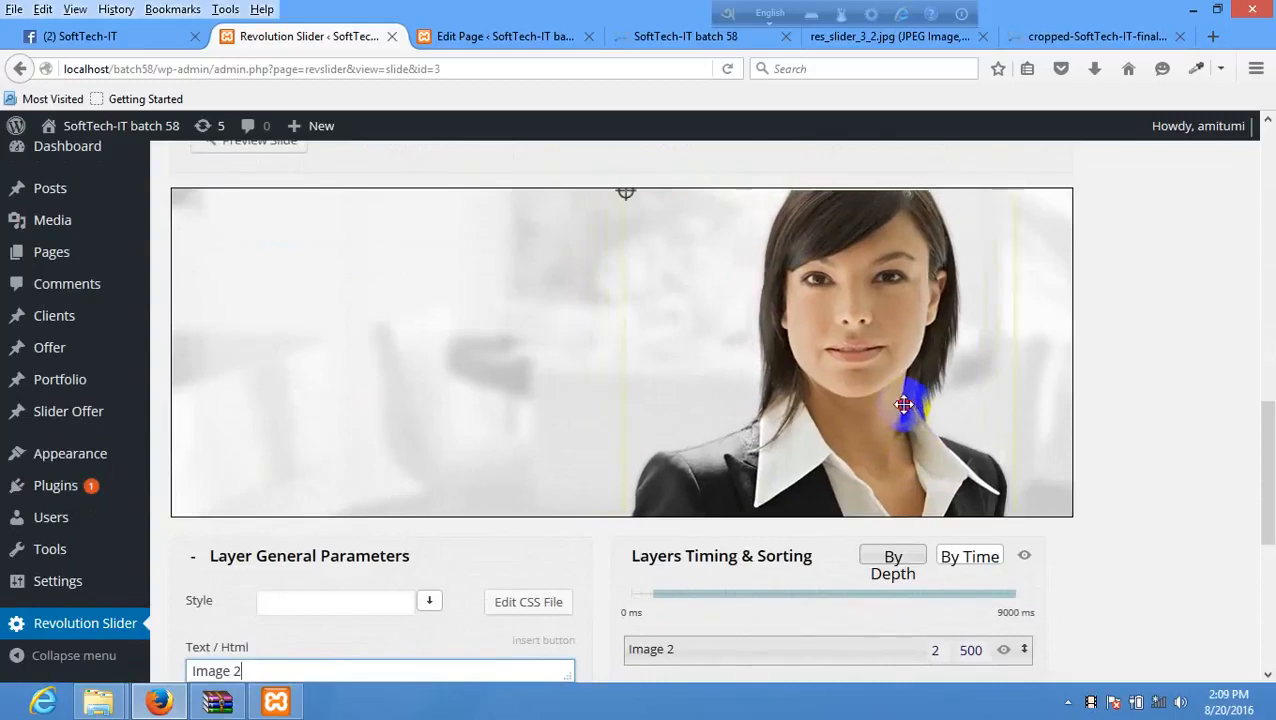
scroll(1020, 444, "down", 2)
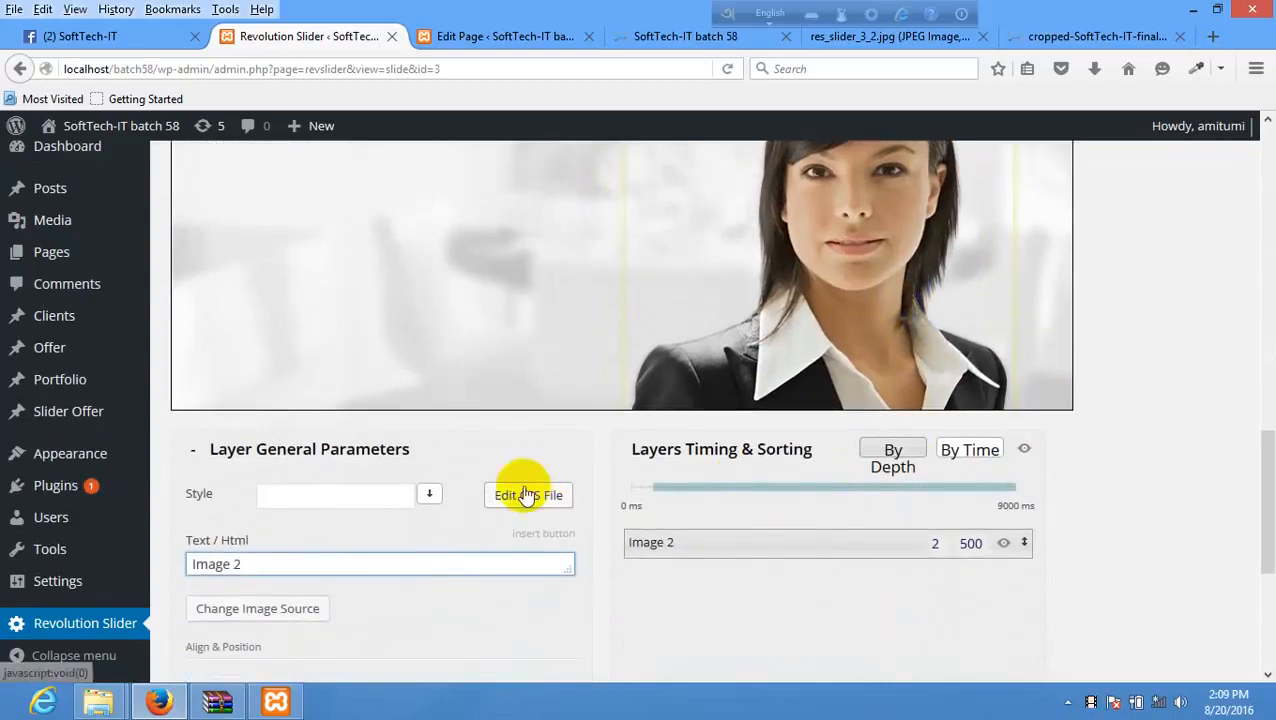
left_click(328, 496)
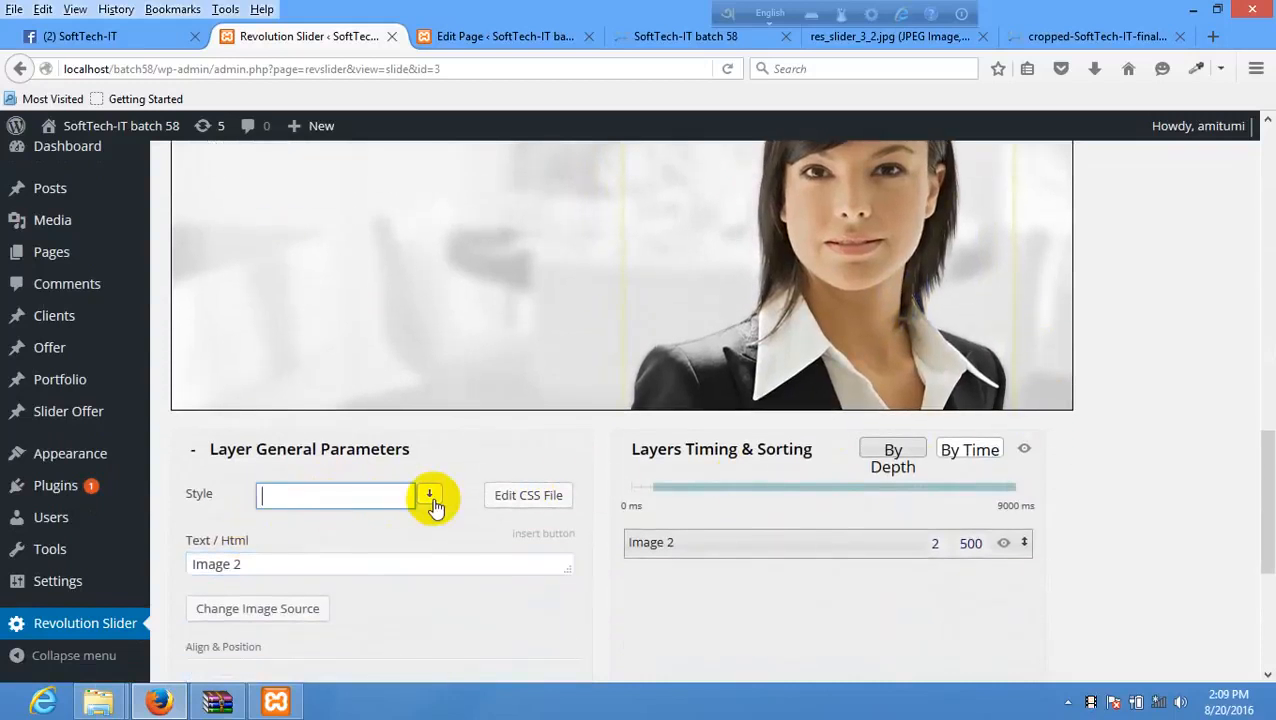
left_click(430, 496)
left_click(621, 470)
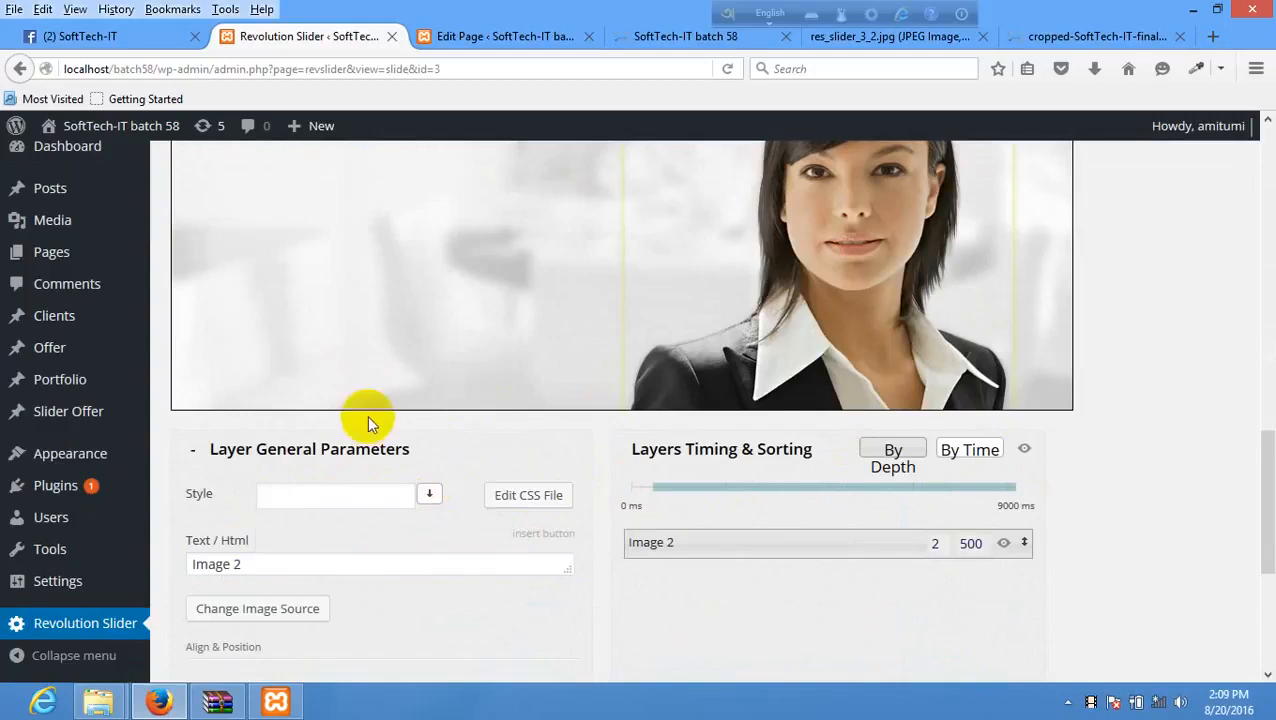
- Add a text layer to the slide and set its text to "Welcome to our website"
scroll(370, 424, "up", 5)
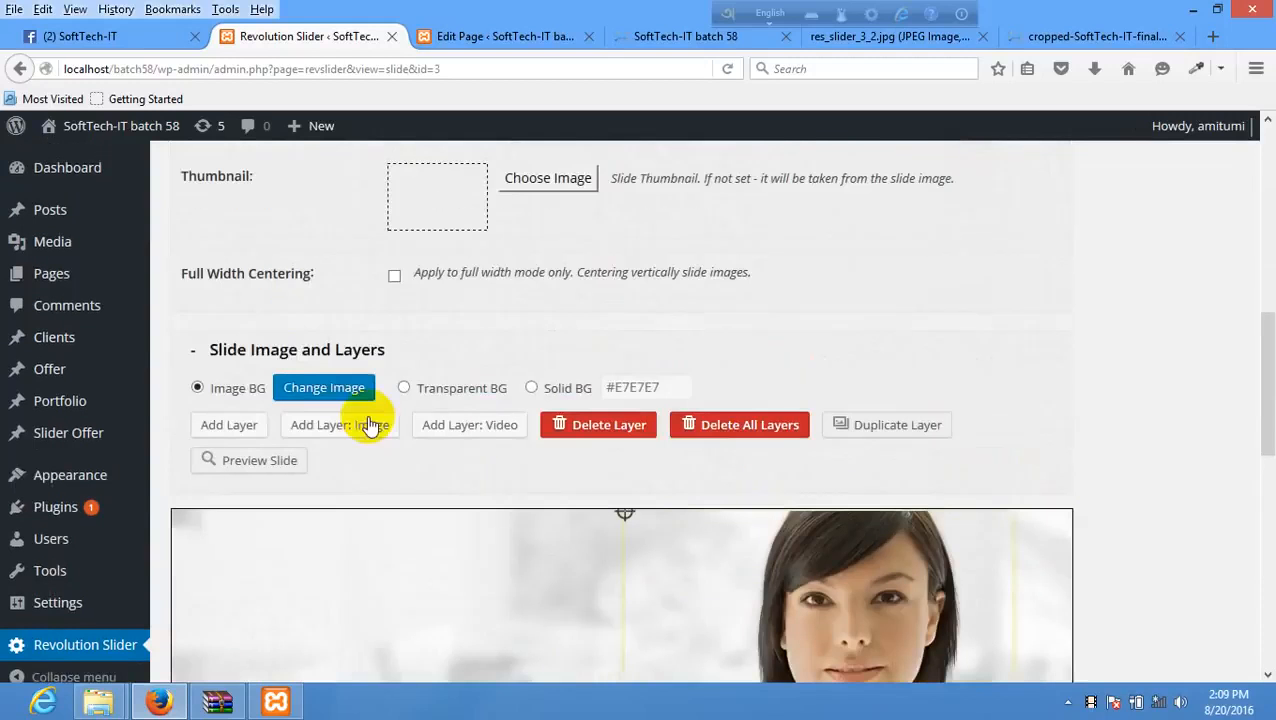
left_click(248, 430)
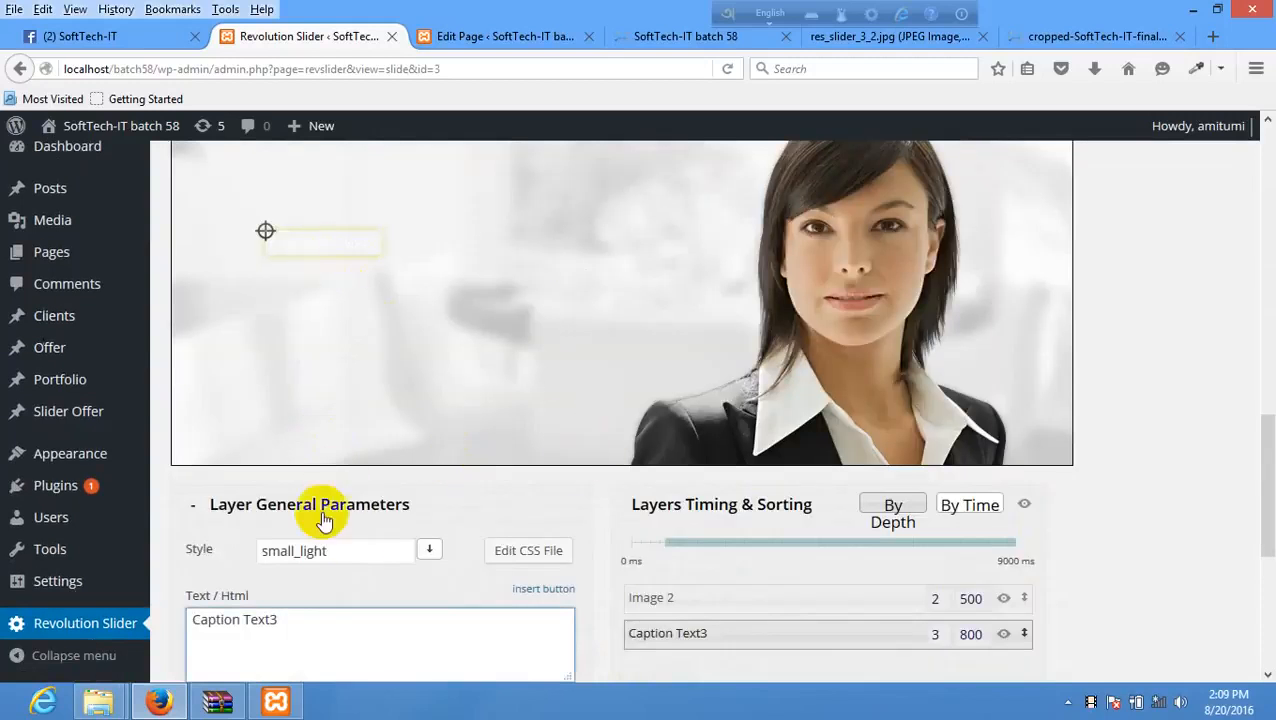
left_click(380, 552)
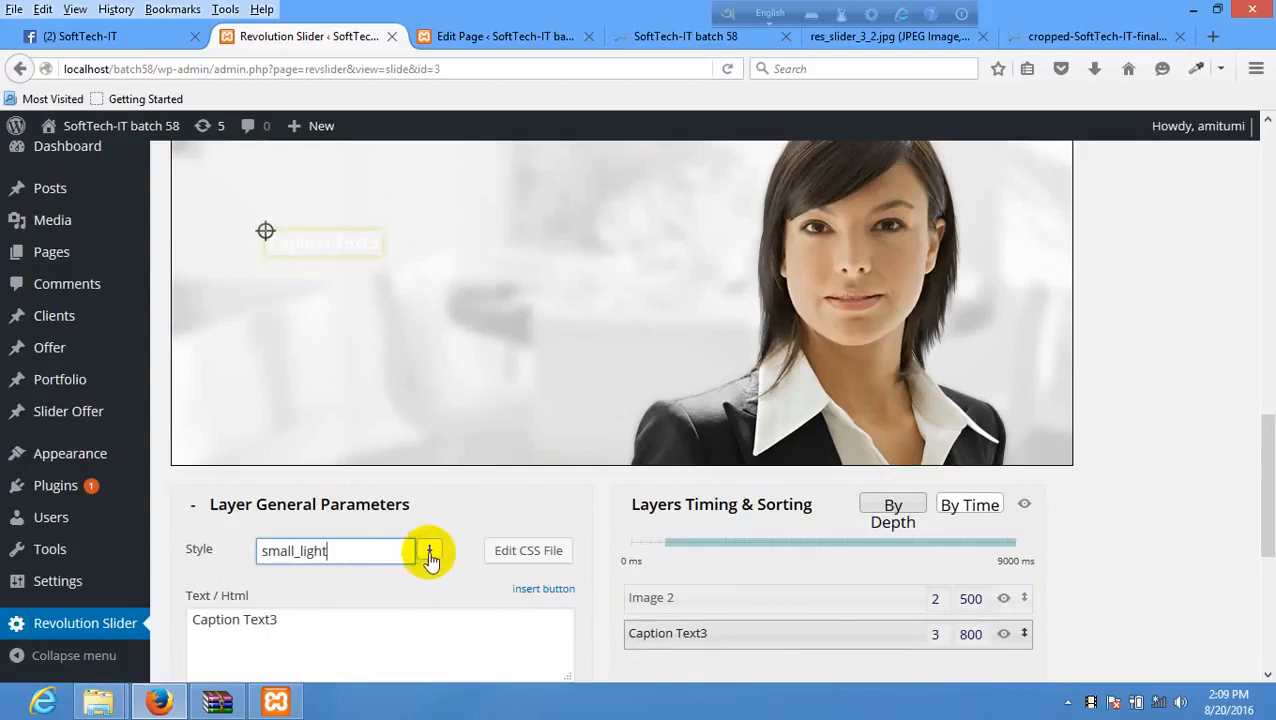
left_click_drag(300, 614, 125, 600)
scroll(310, 530, "down", 4)
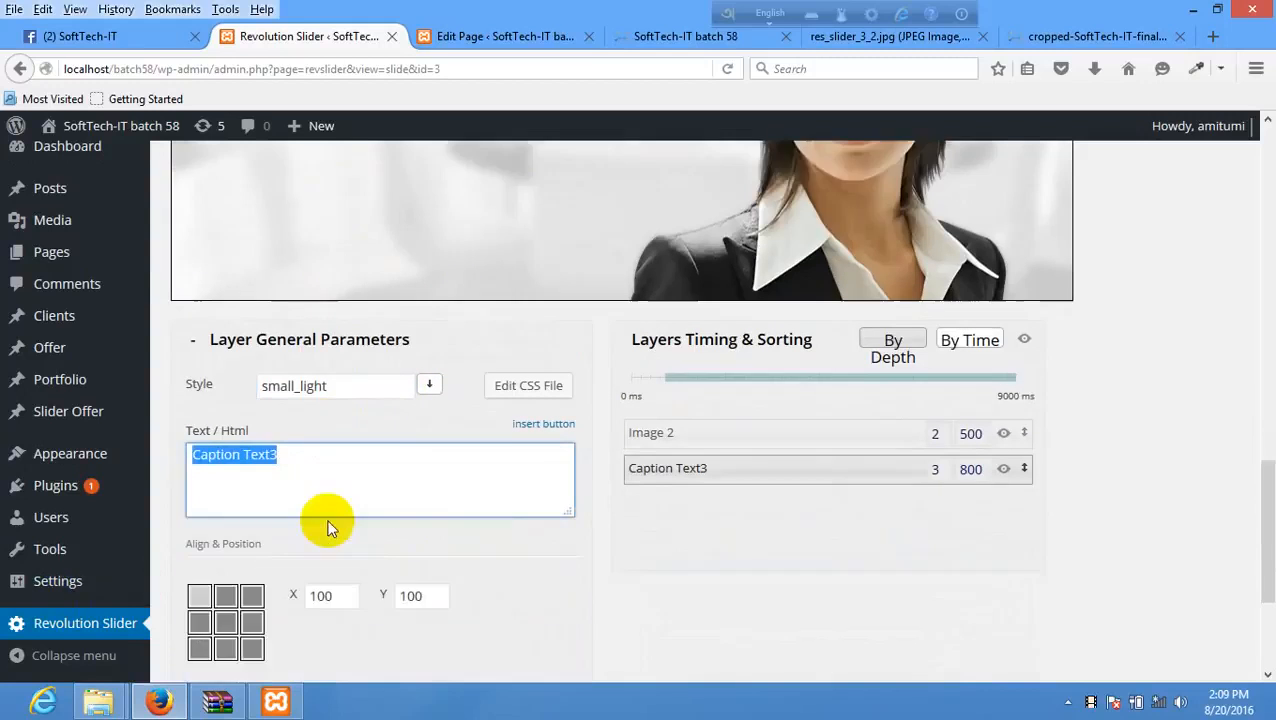
type("Welcome to our website")
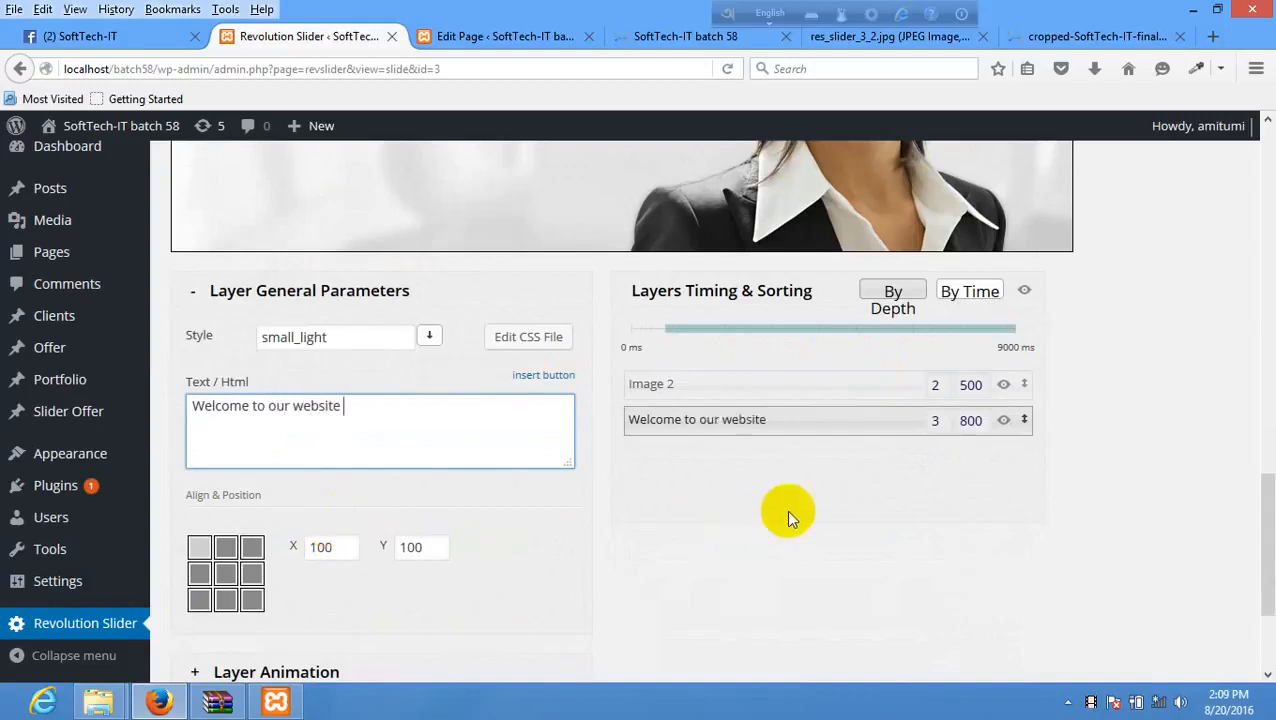
- Try the medium_light style on the welcome text layer, then set its style to medium_dark
scroll(780, 490, "up", 3)
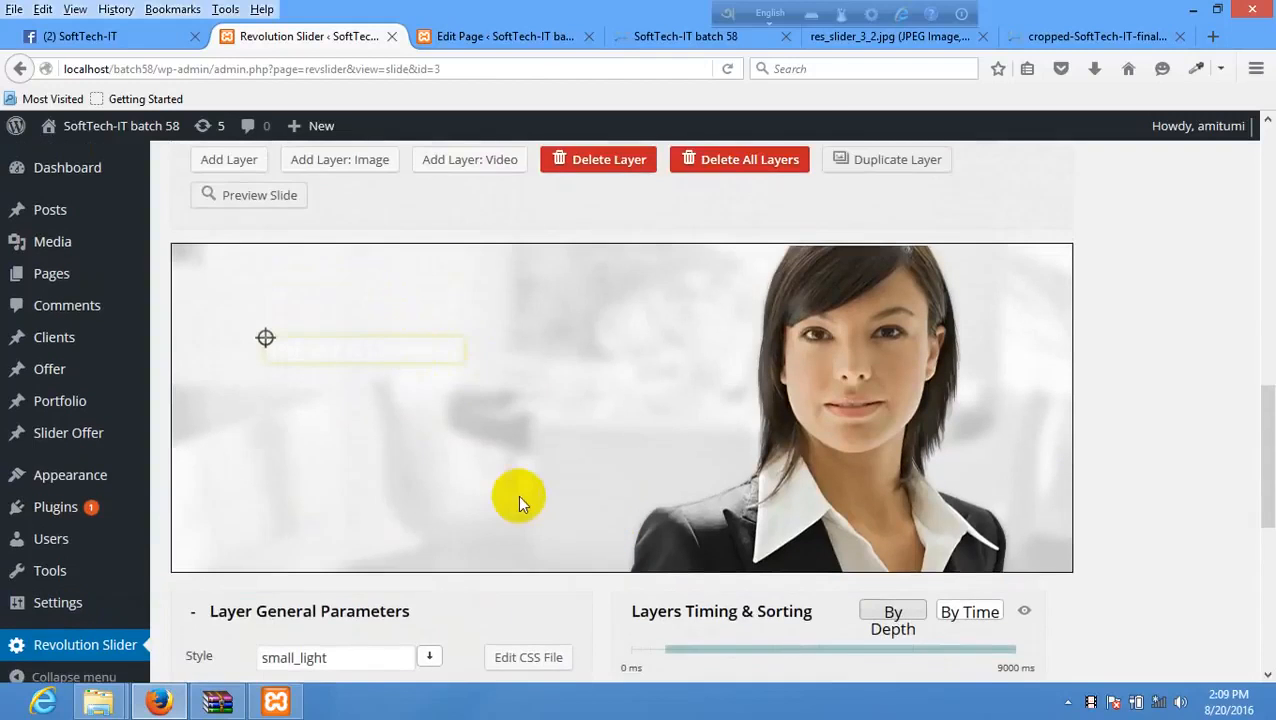
scroll(517, 494, "down", 1)
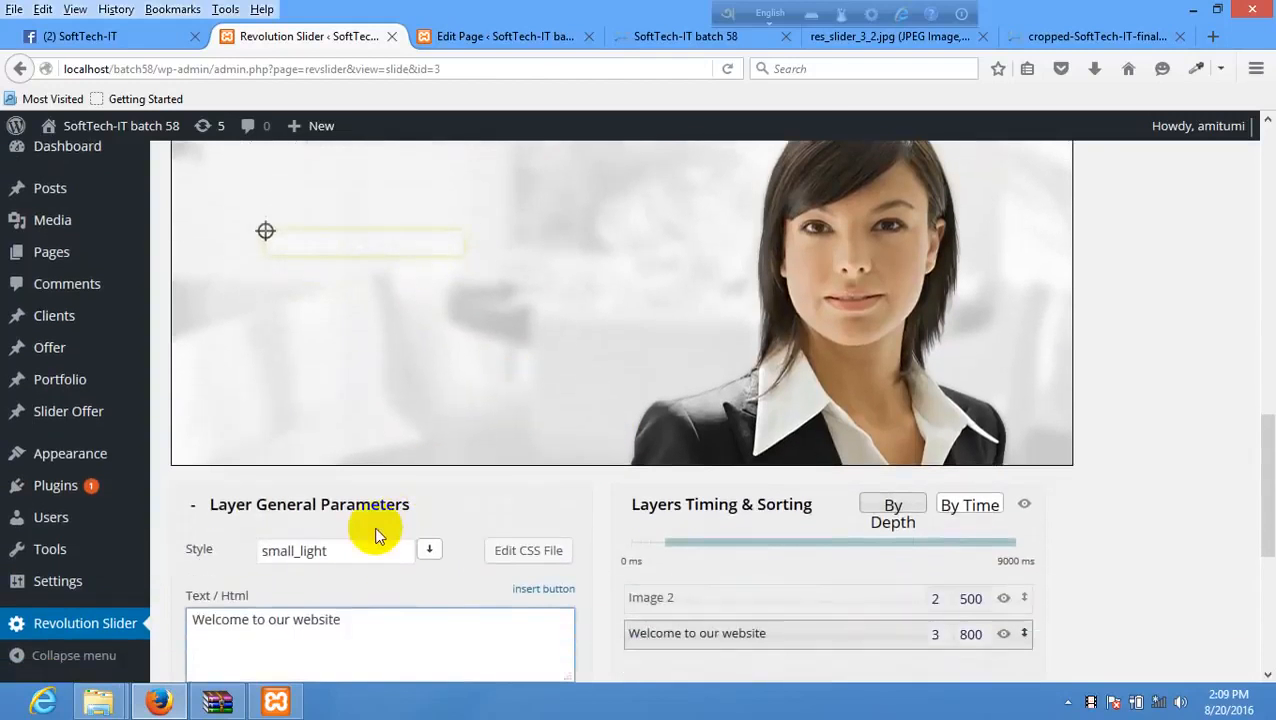
left_click(424, 554)
left_click(315, 604)
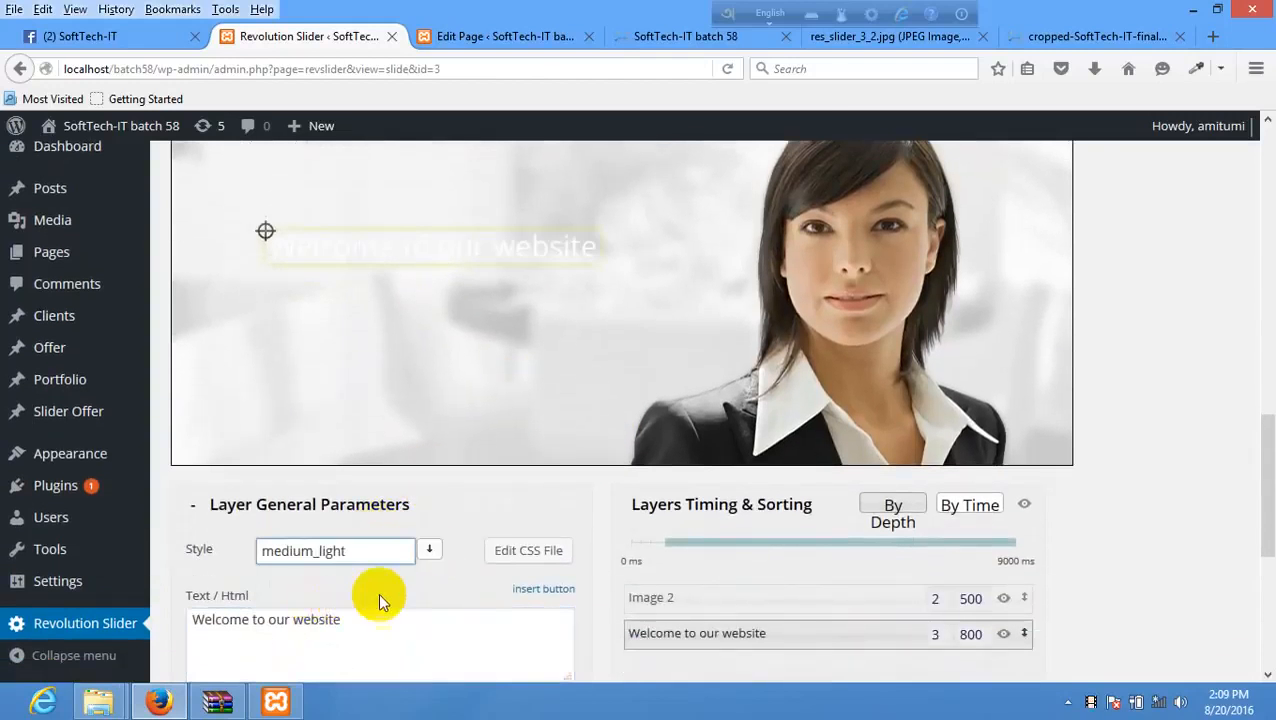
left_click(424, 550)
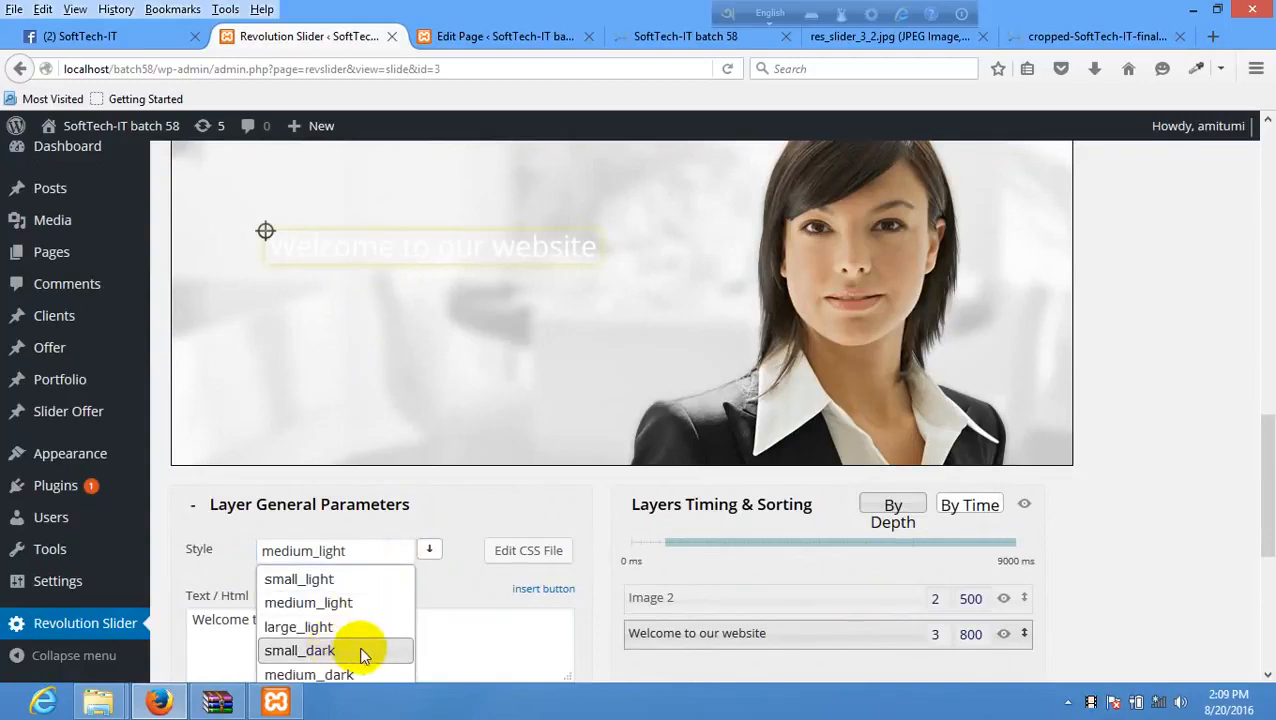
scroll(359, 661, "down", 2)
left_click(361, 577)
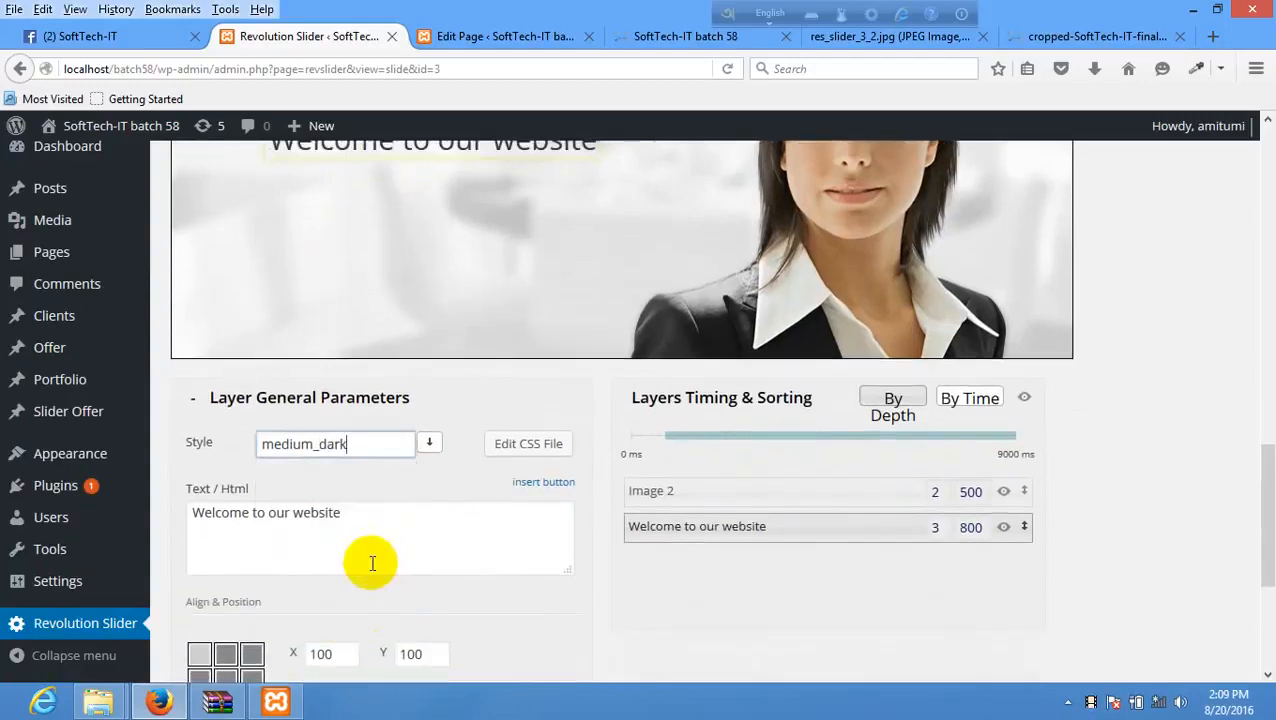
scroll(370, 561, "up", 4)
scroll(613, 437, "up", 4)
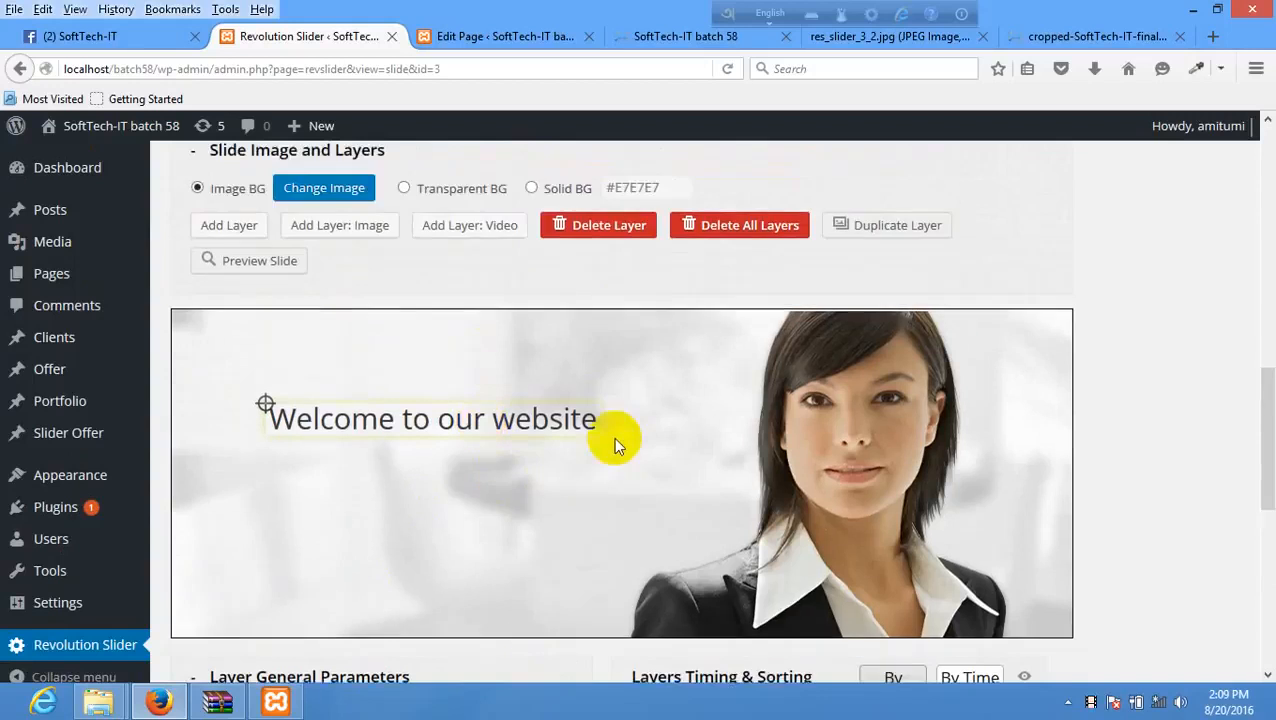
- Update the slide to save the portrait image and welcome text layers
scroll(613, 444, "down", 2)
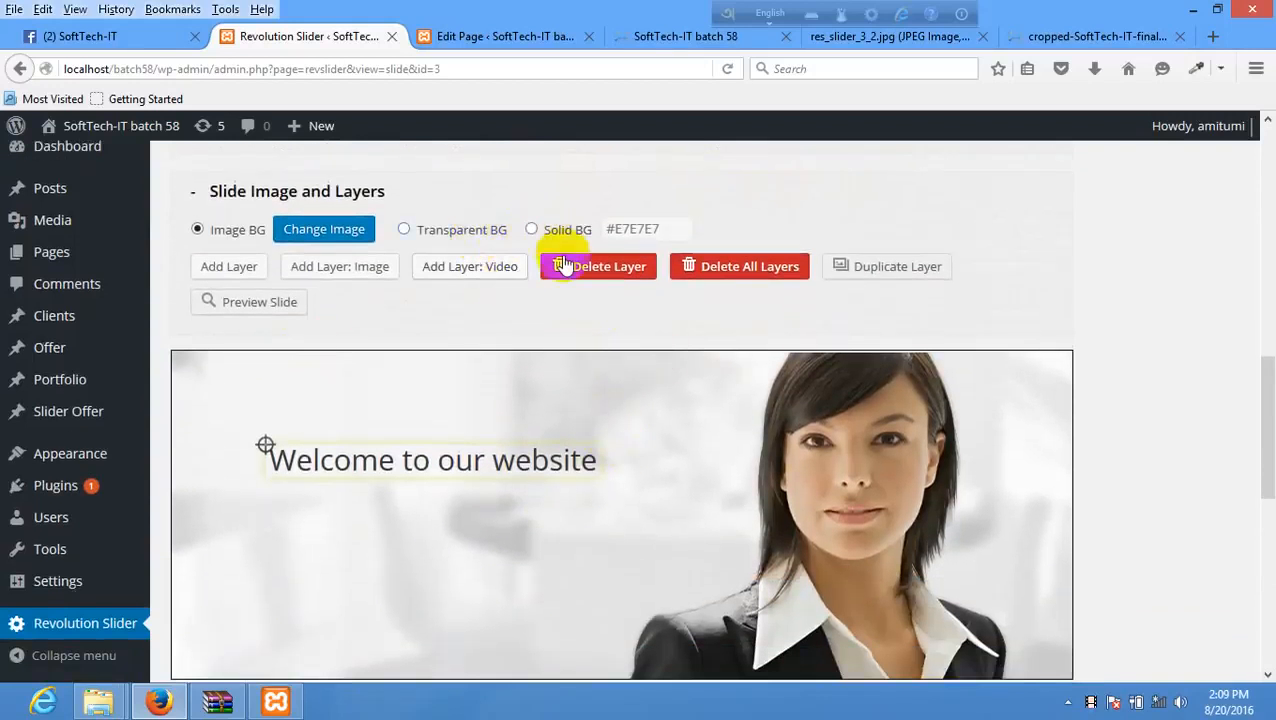
scroll(772, 350, "up", 10)
scroll(772, 355, "down", 15)
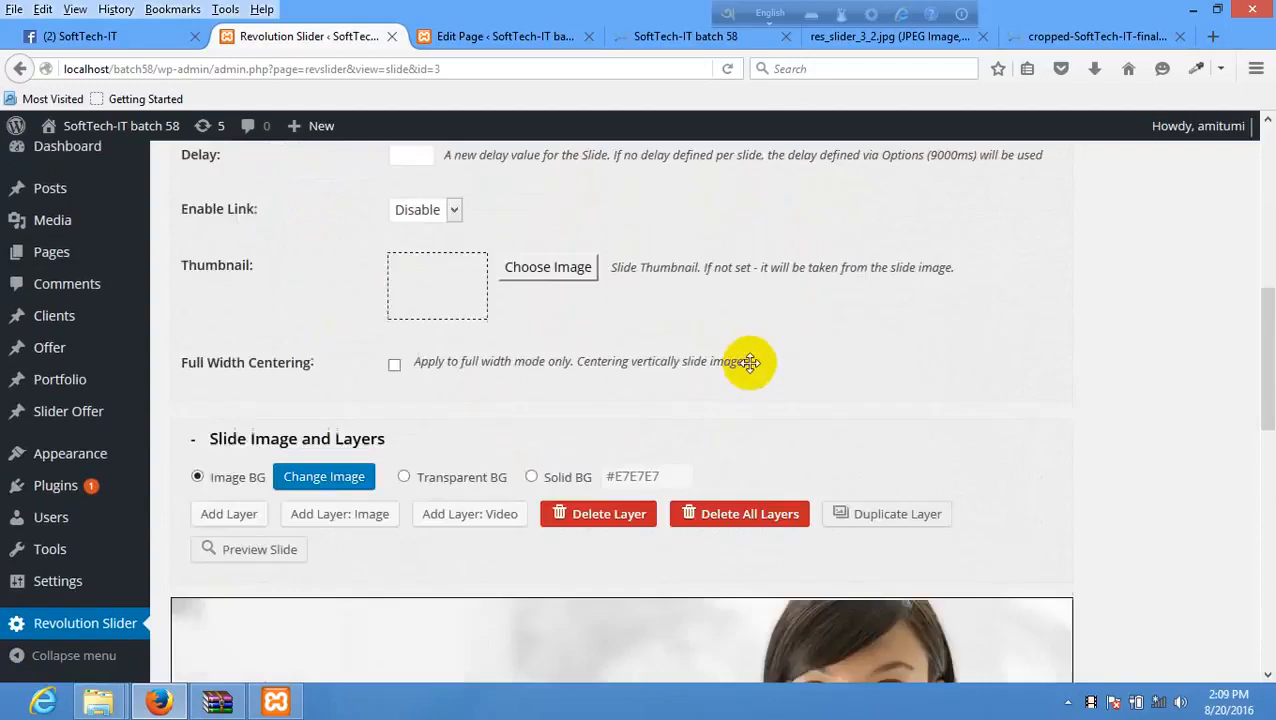
left_click(236, 589)
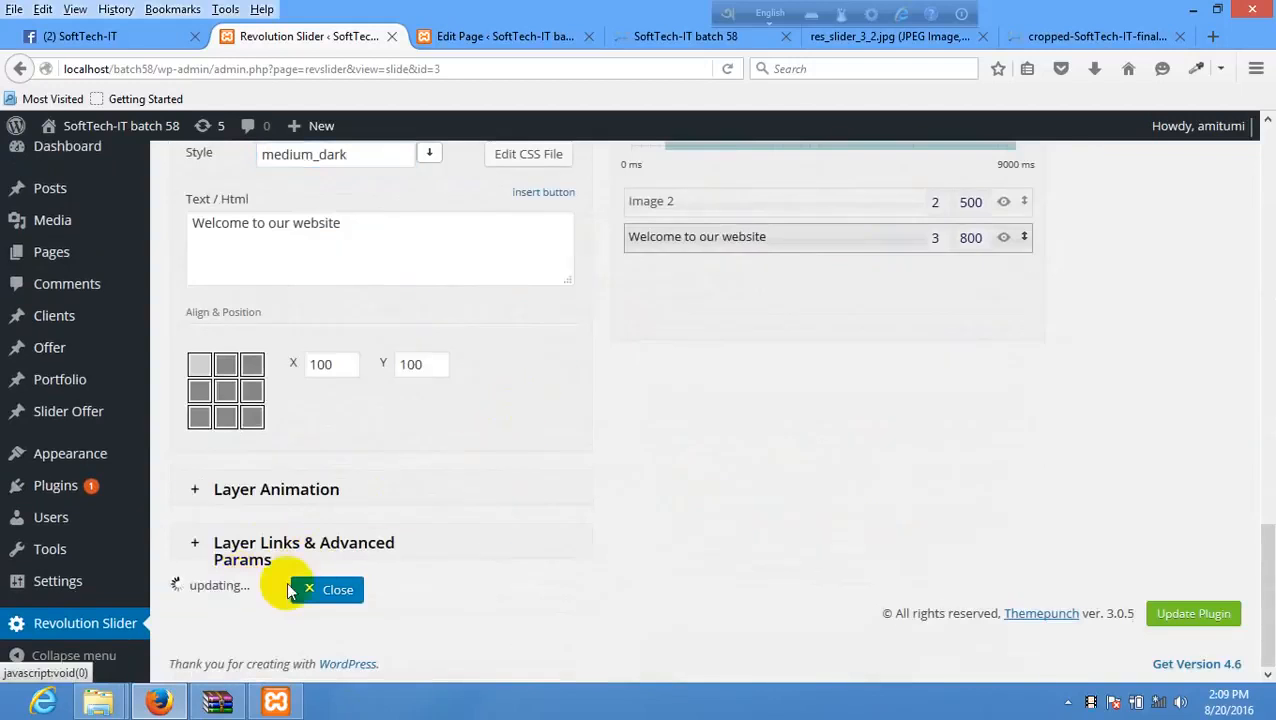
- Reload the site's home page to view the slide with the portrait image and welcome text
scroll(853, 490, "up", 2)
scroll(852, 483, "up", 6)
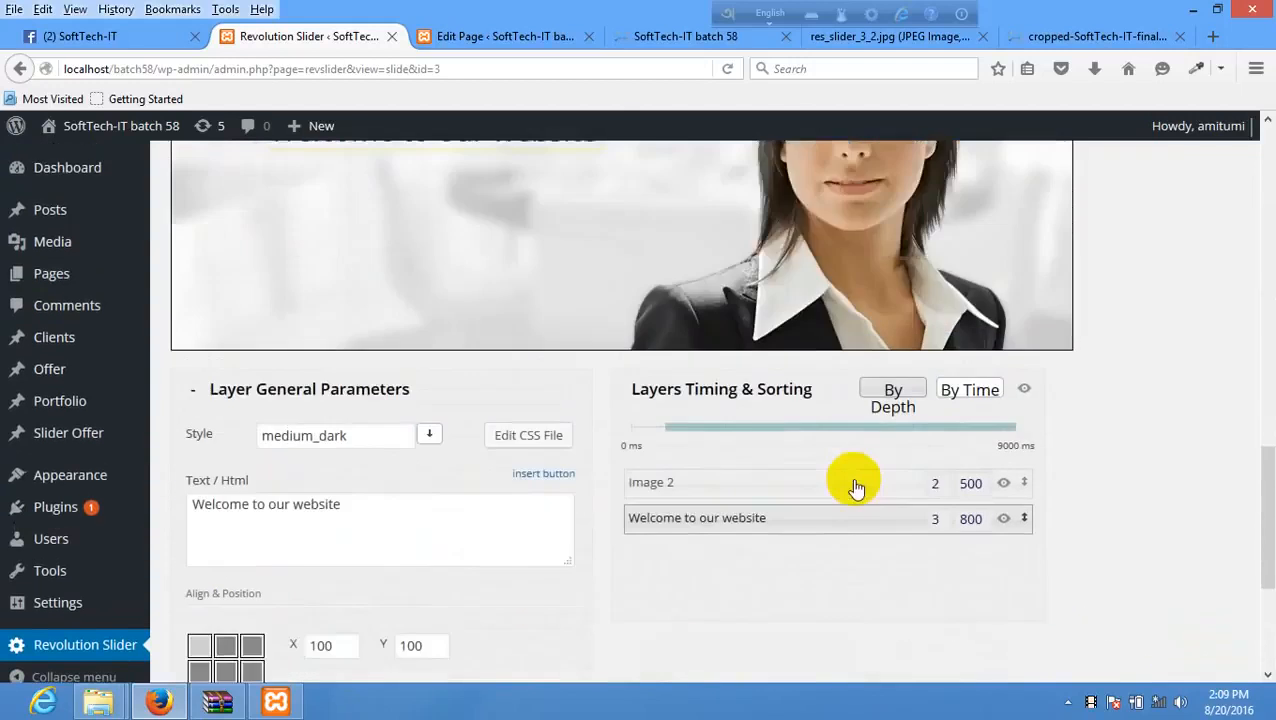
left_click(504, 33)
right_click(564, 240)
left_click(673, 33)
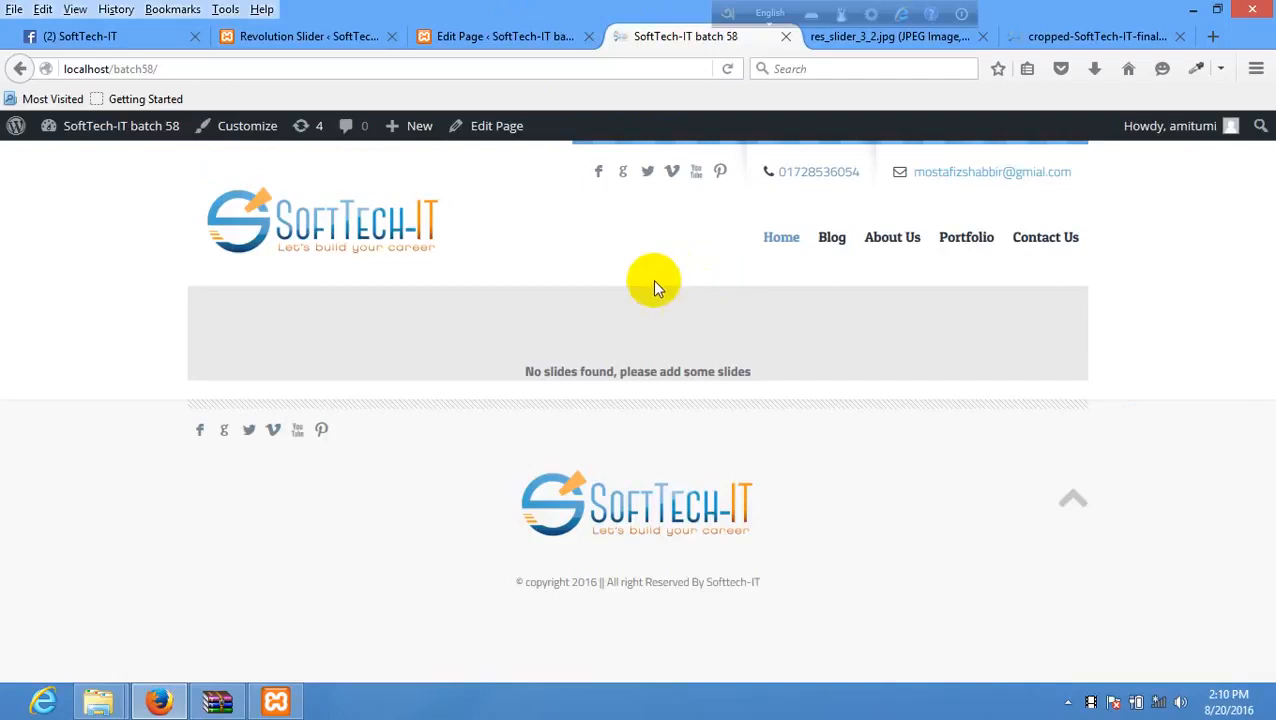
right_click(652, 286)
left_click(760, 300)
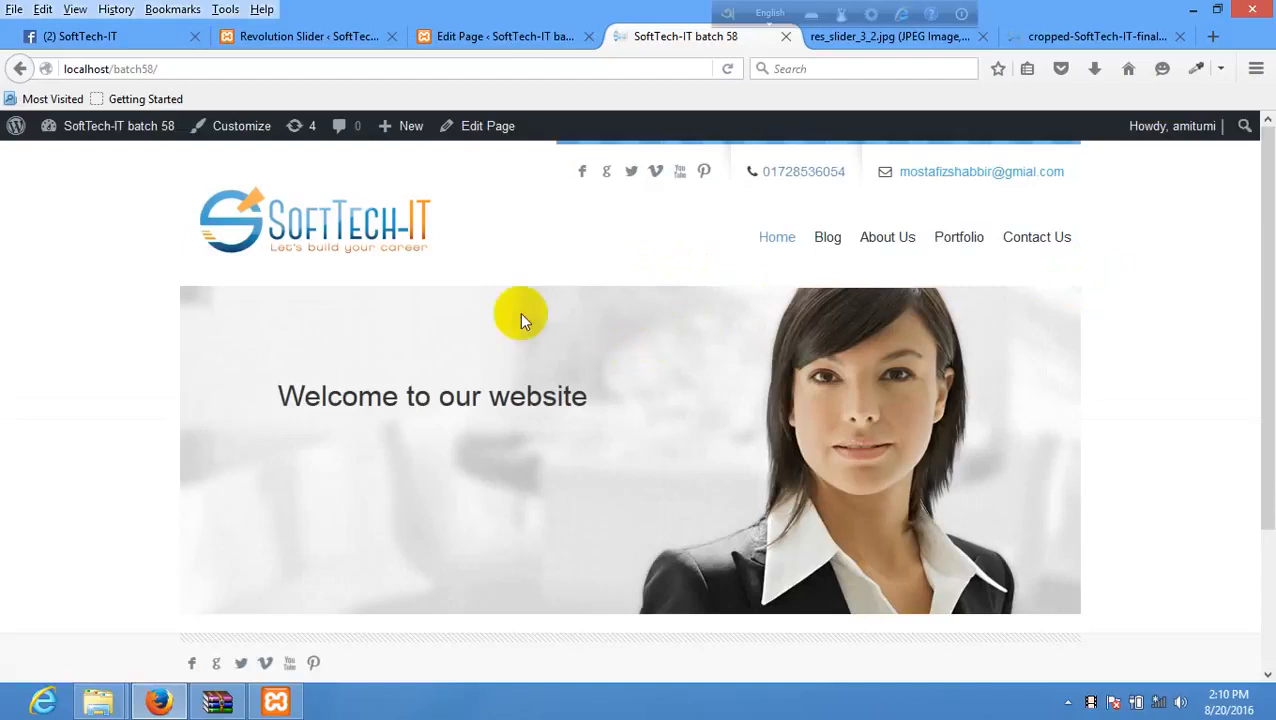
- Return to the slide editor and set the portrait image layer's start time to 2000 ms
left_click(480, 36)
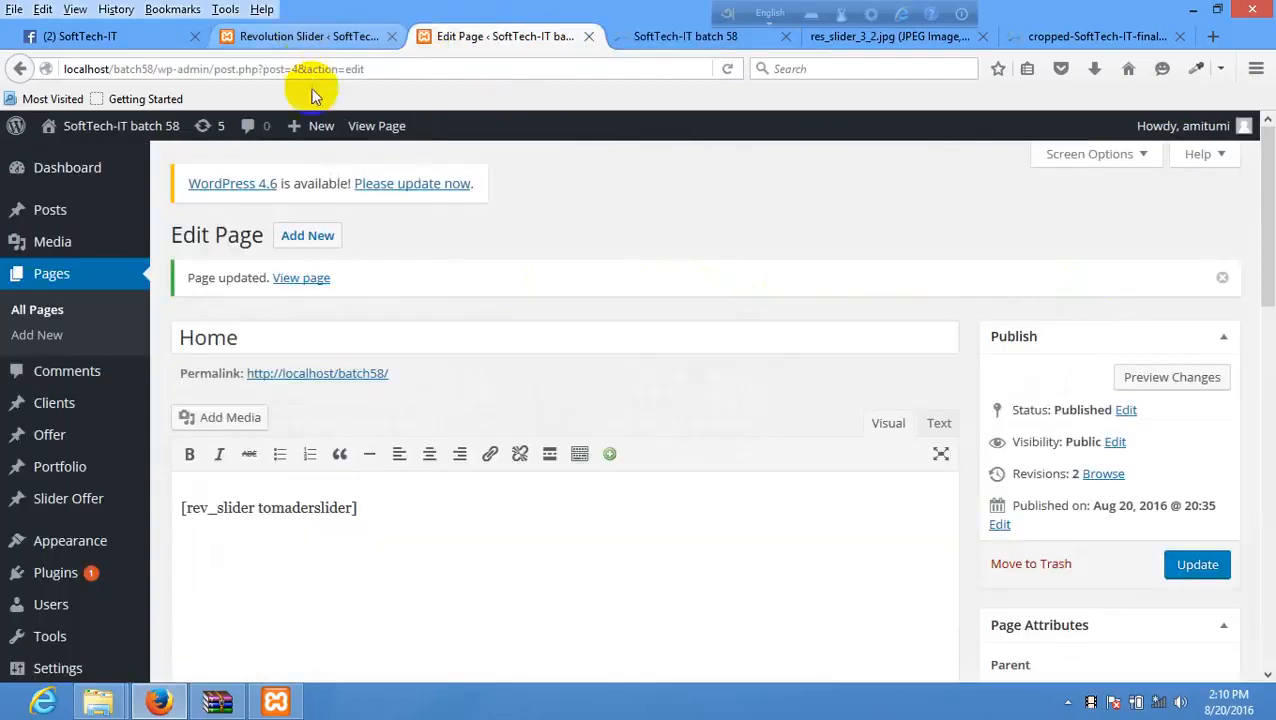
left_click(300, 36)
scroll(608, 442, "down", 2)
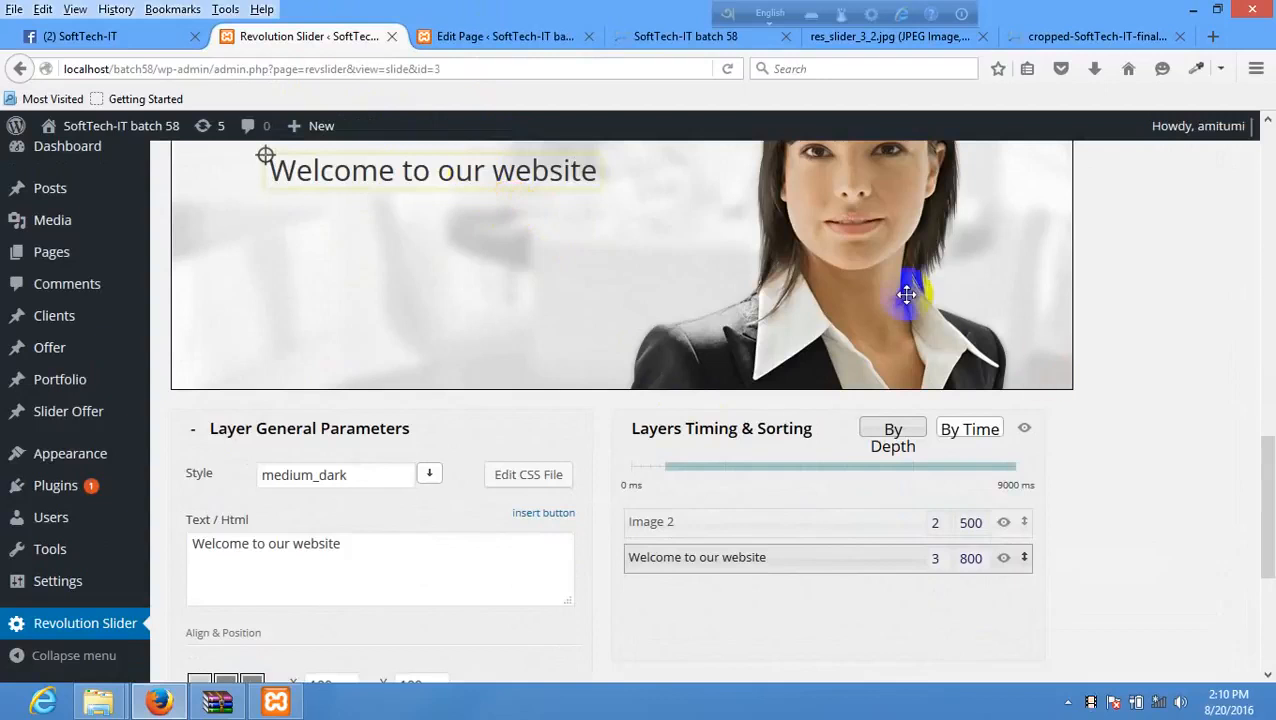
left_click(891, 263)
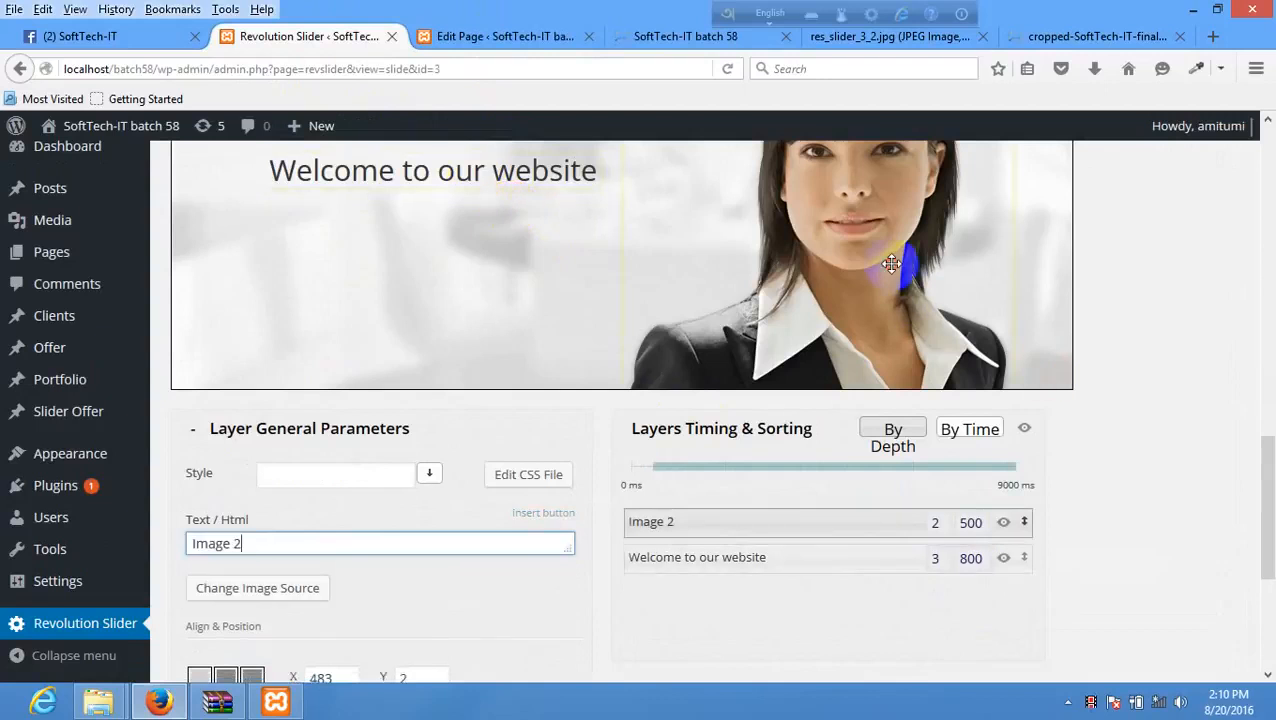
left_click(977, 521)
left_click(971, 524)
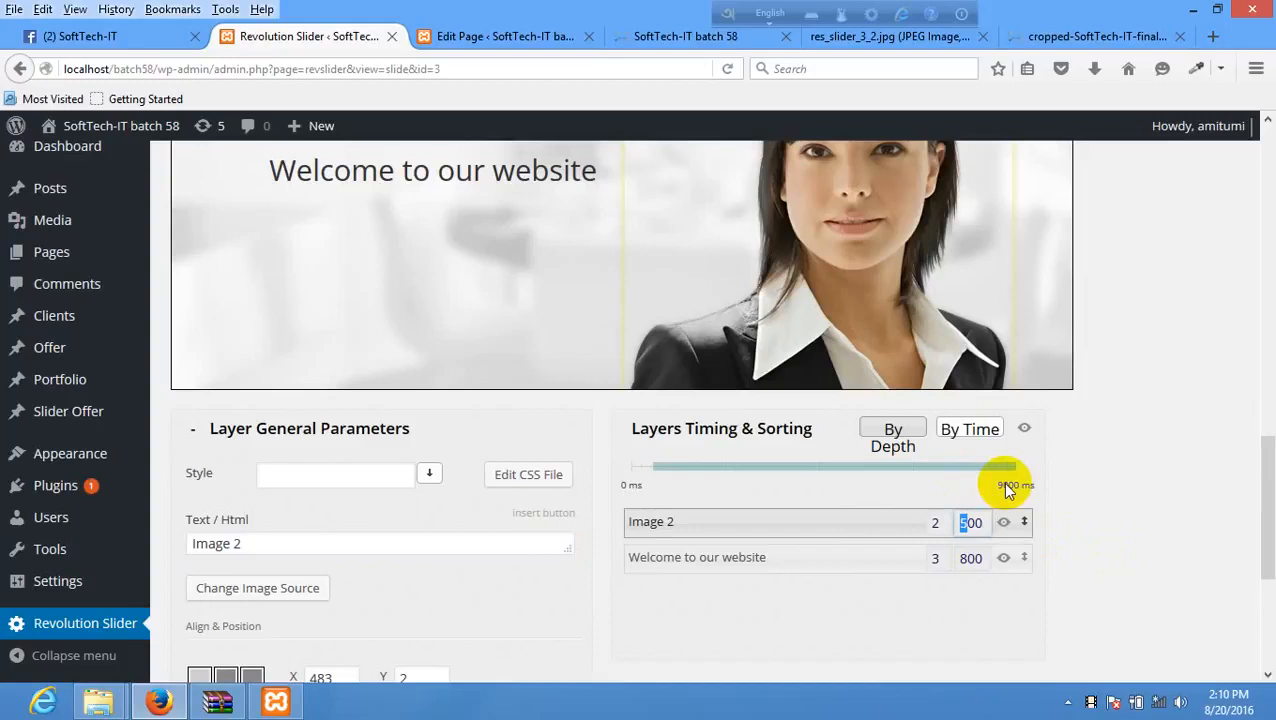
type("5")
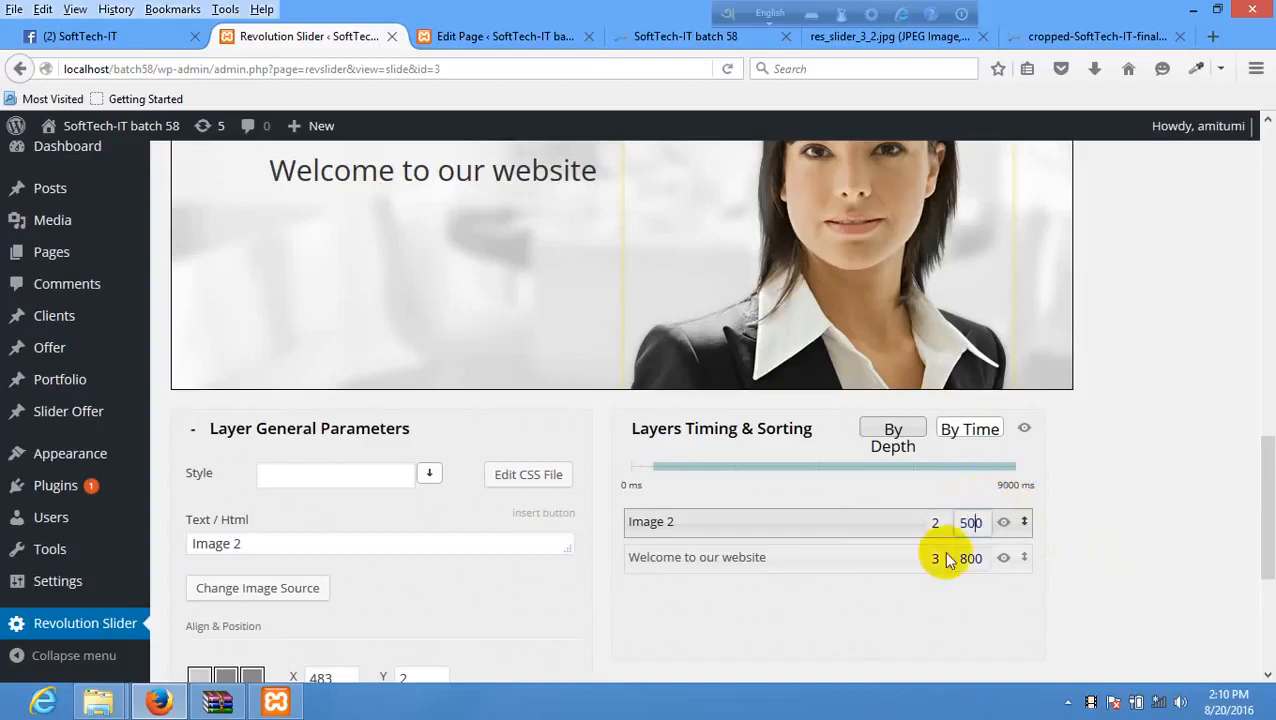
left_click_drag(967, 525, 946, 524)
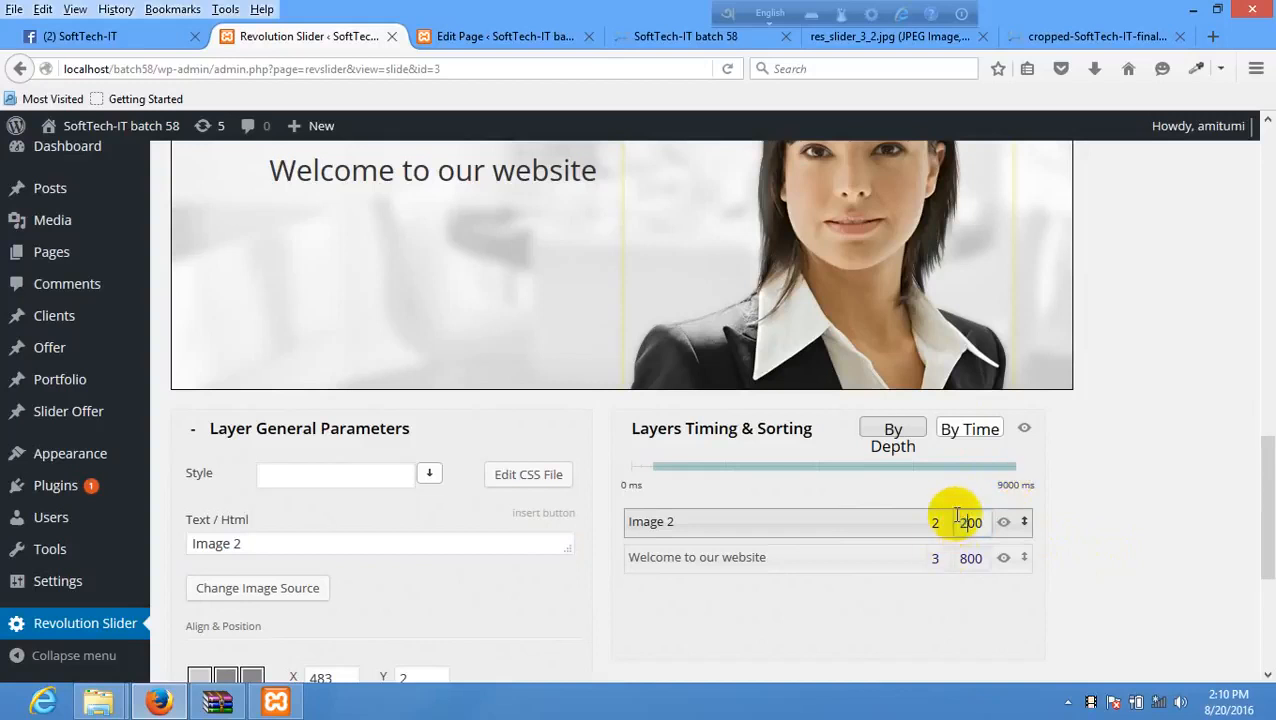
type("0")
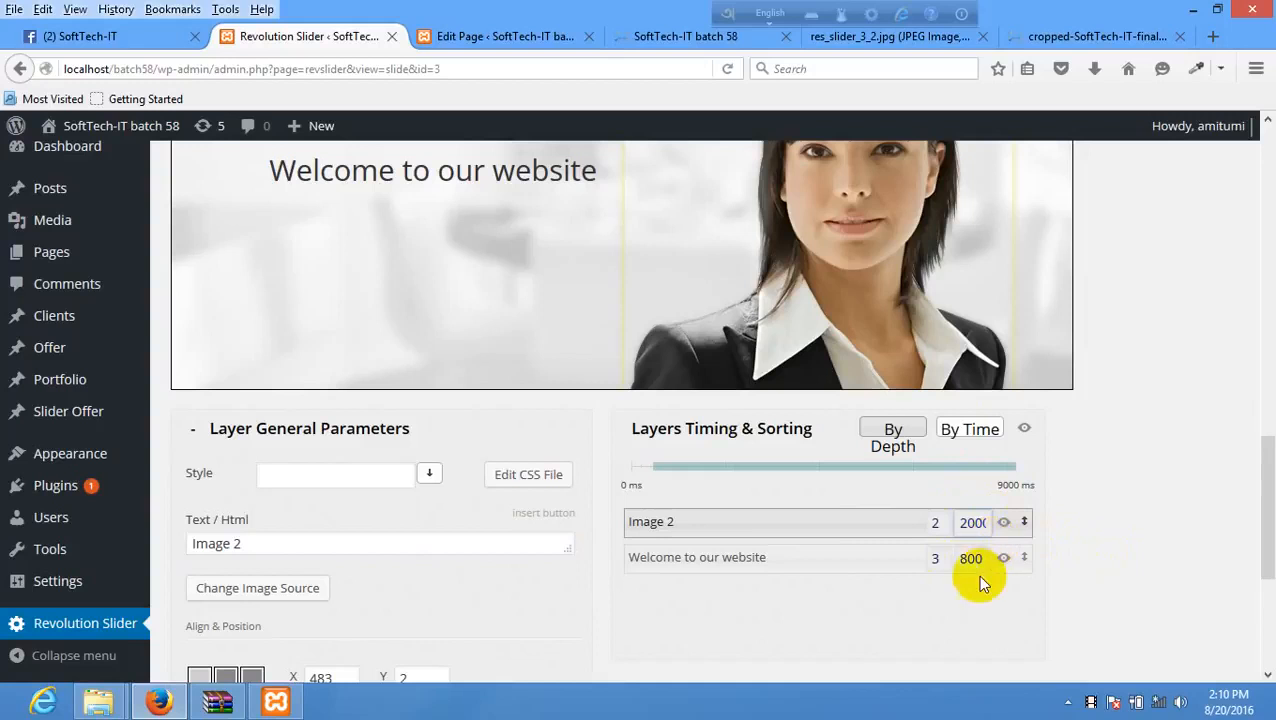
- Select the welcome text layer in the timing list and update the slide to save the layer timing
left_click(969, 562)
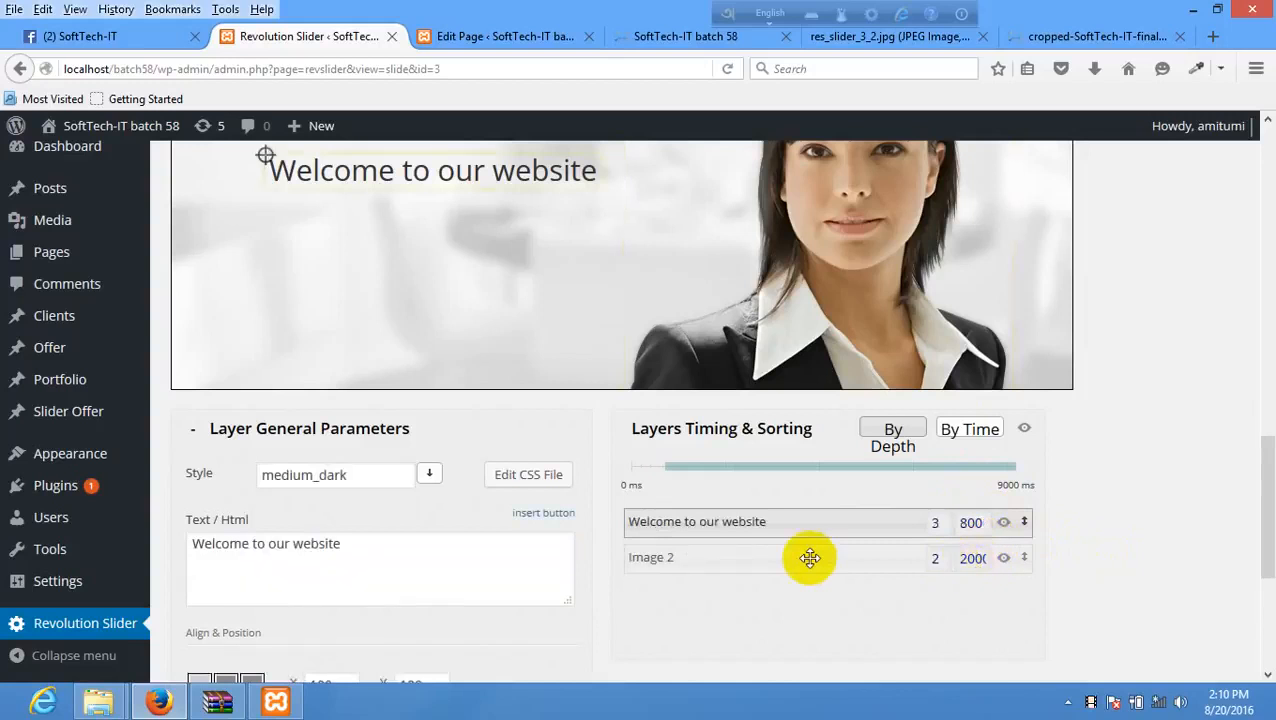
scroll(829, 441, "up", 3)
scroll(215, 659, "down", 6)
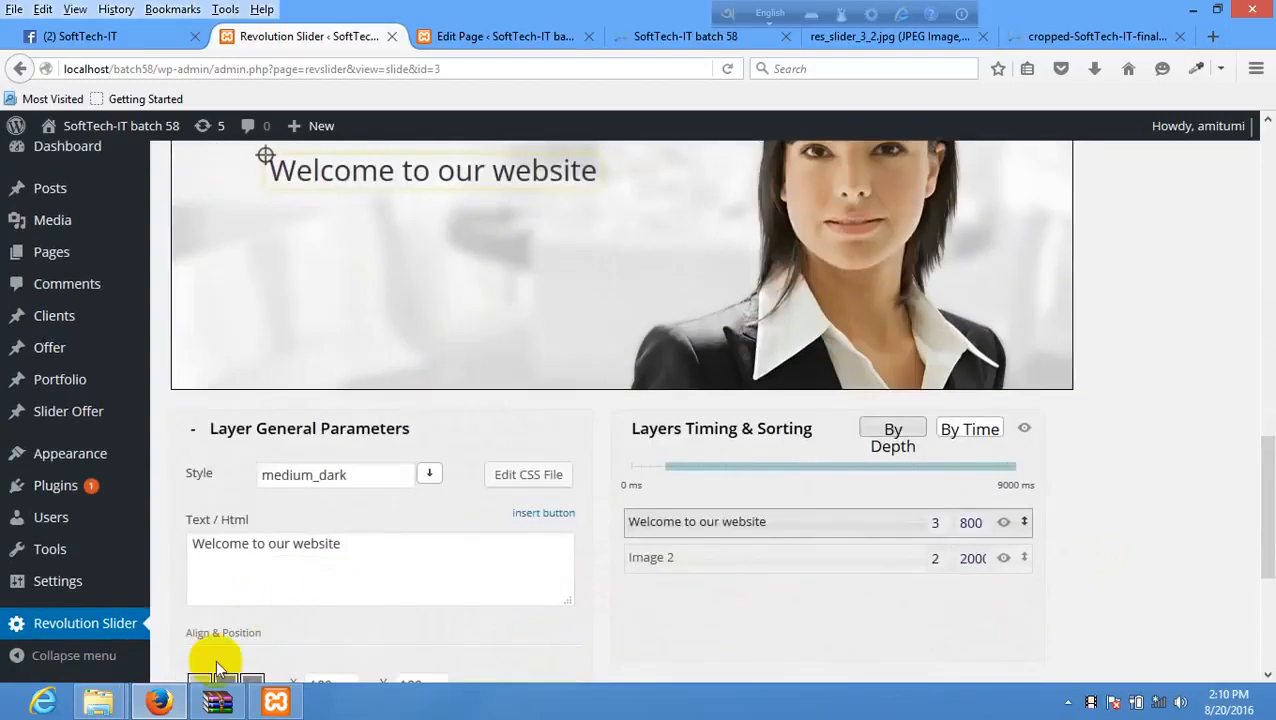
left_click(225, 590)
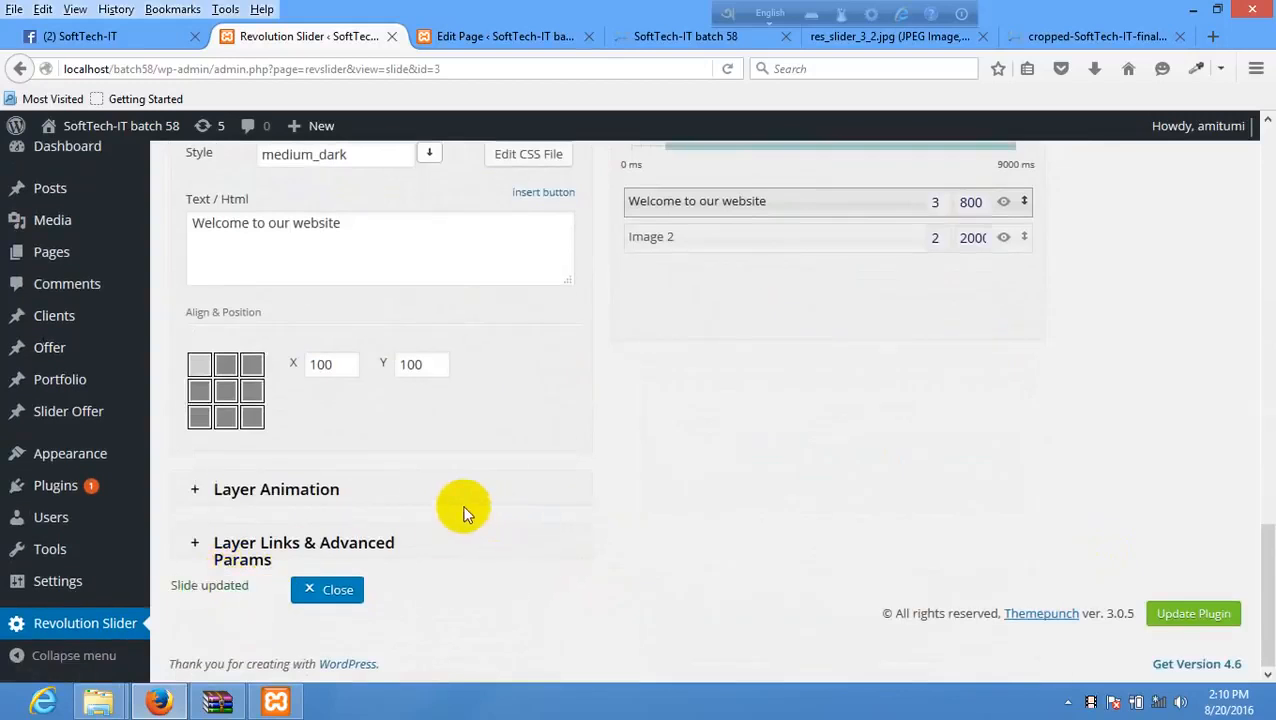
- Set the portrait image layer's start animation to Long from Left and update the slide
left_click(378, 490)
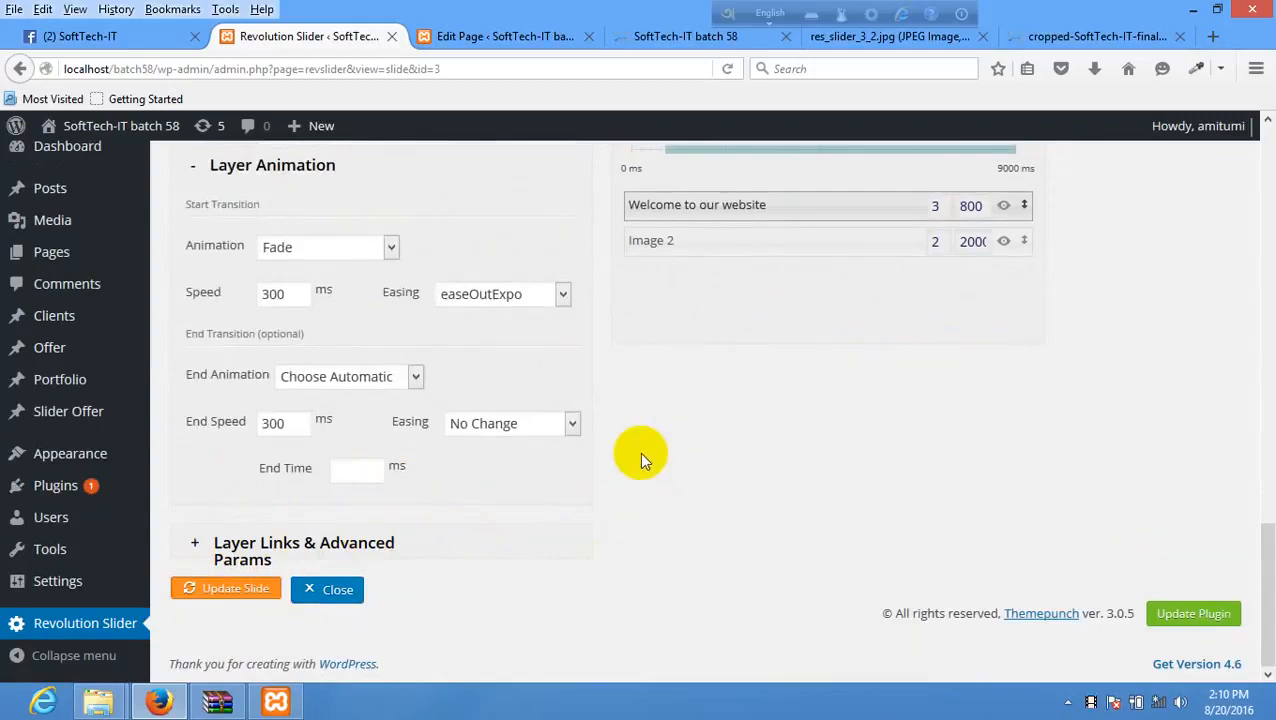
scroll(640, 455, "up", 5)
left_click(819, 330)
scroll(820, 330, "down", 5)
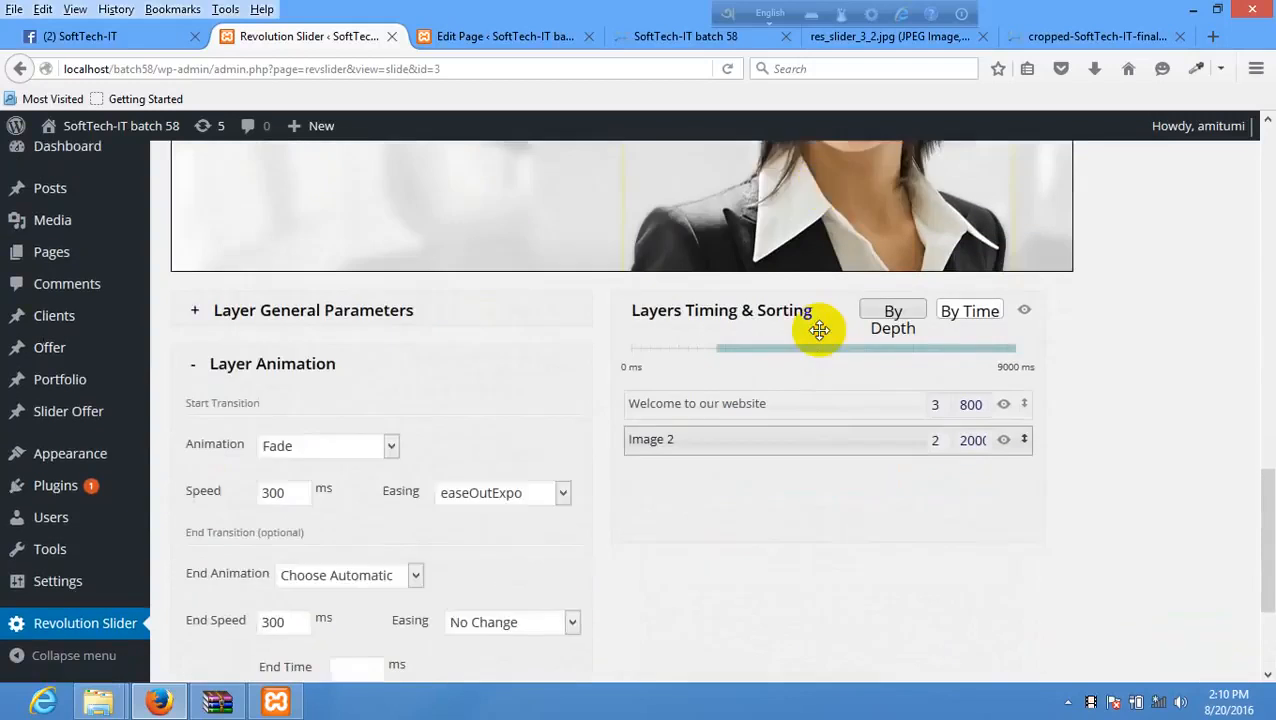
left_click(333, 353)
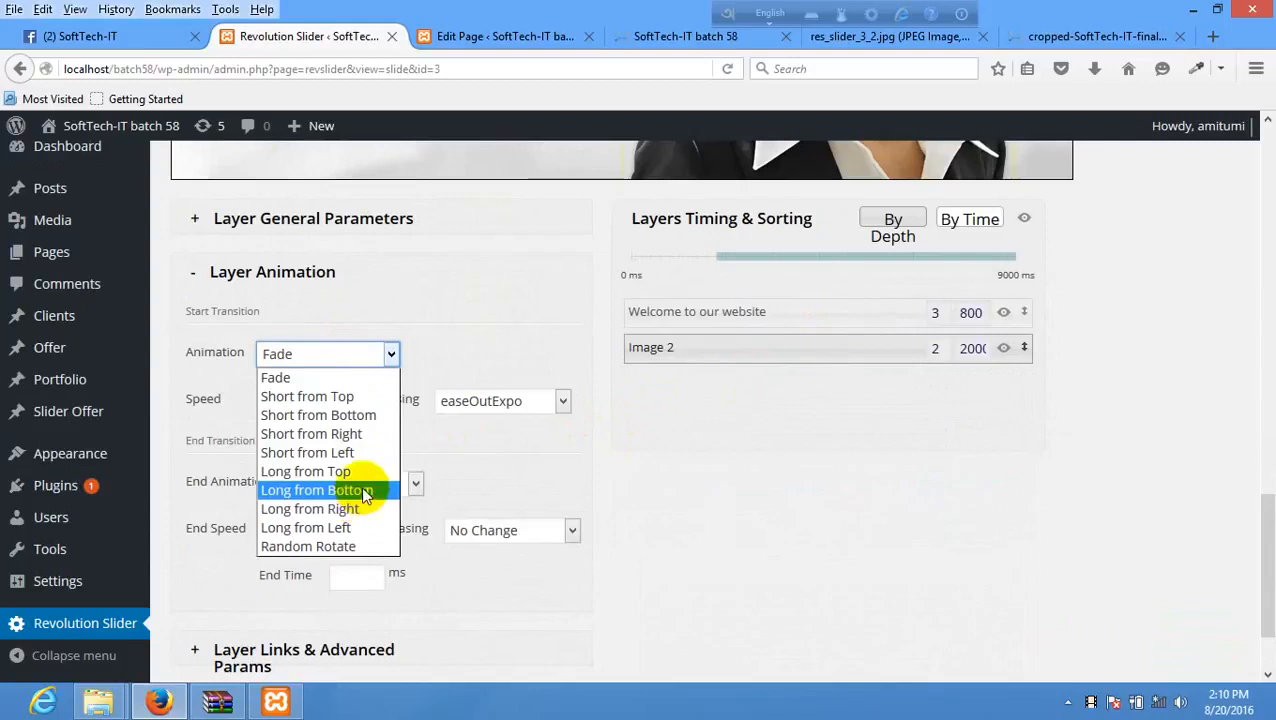
left_click(345, 527)
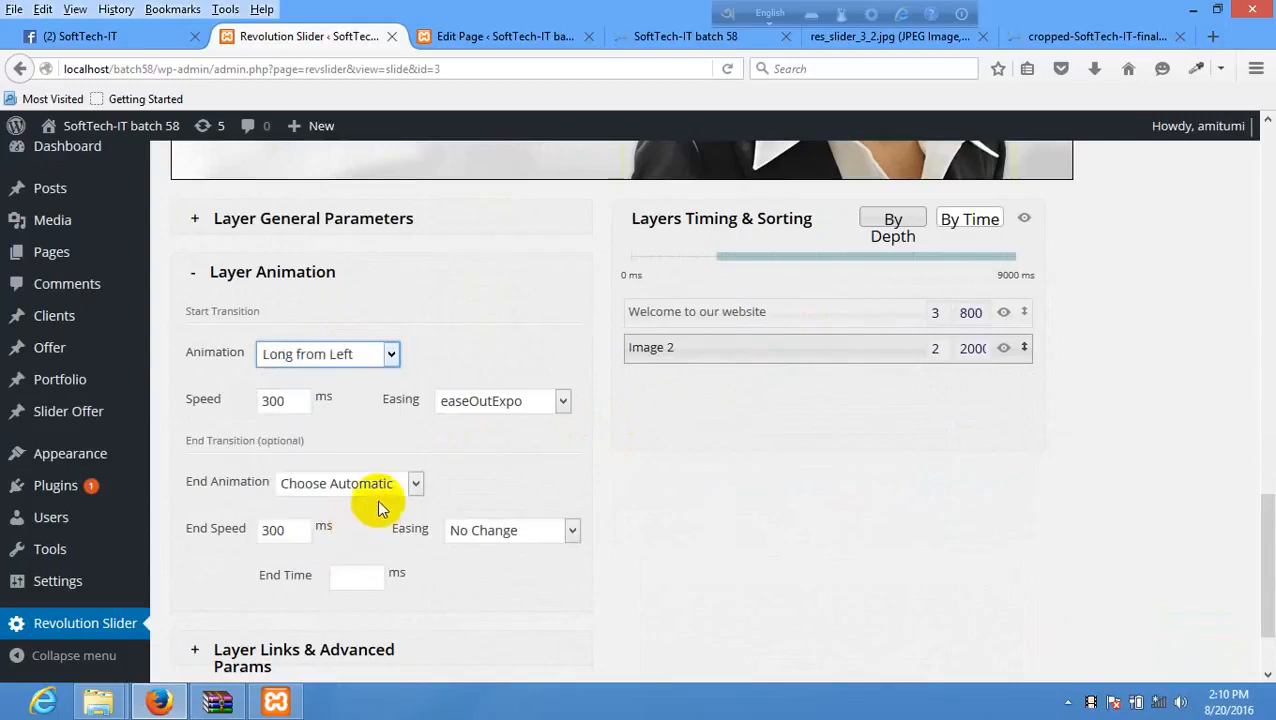
scroll(1066, 294, "up", 15)
scroll(547, 498, "down", 15)
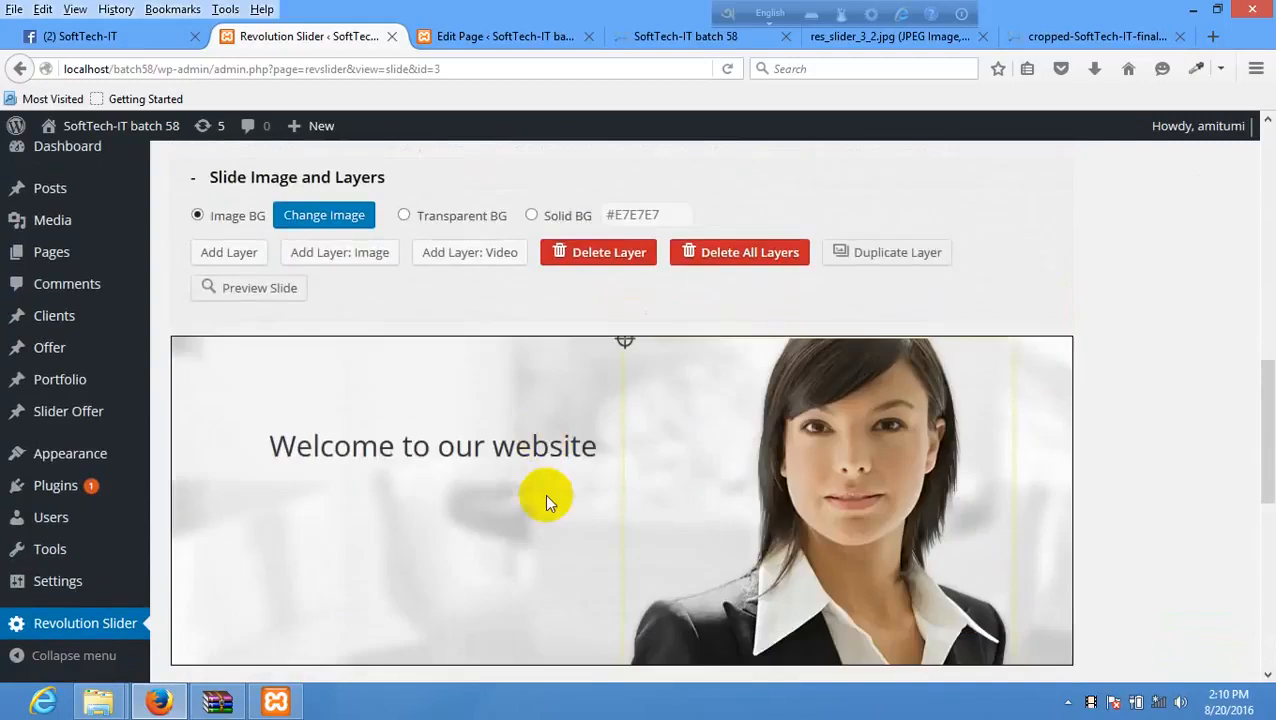
left_click(216, 590)
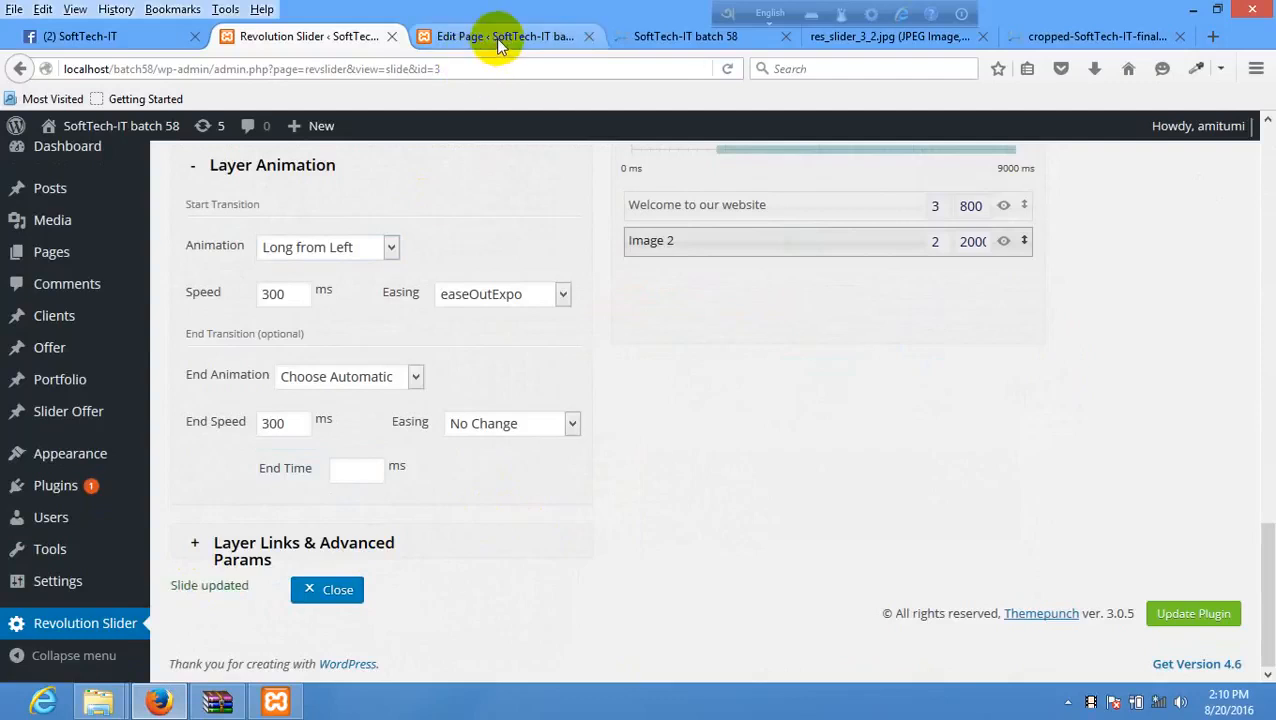
- Reload the site's home page to watch the portrait image's new entrance animation
left_click(498, 38)
right_click(560, 282)
left_click(634, 36)
right_click(634, 194)
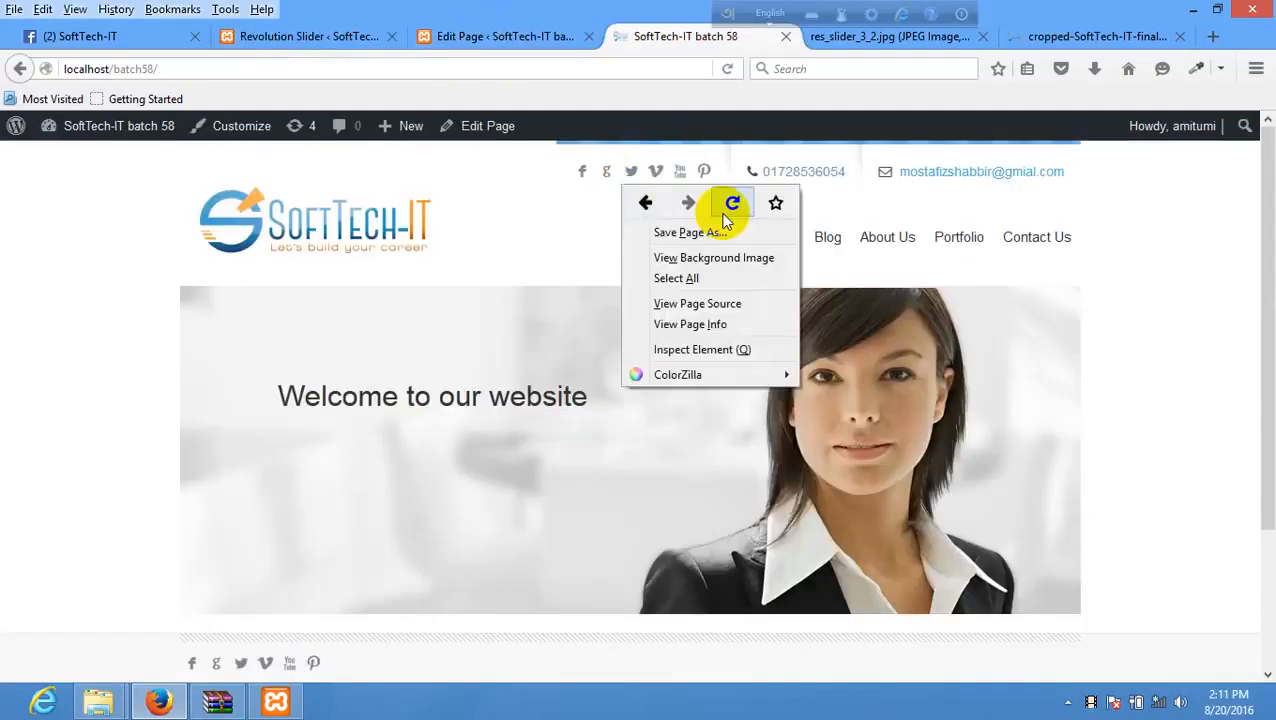
left_click(720, 202)
right_click(543, 238)
left_click(651, 252)
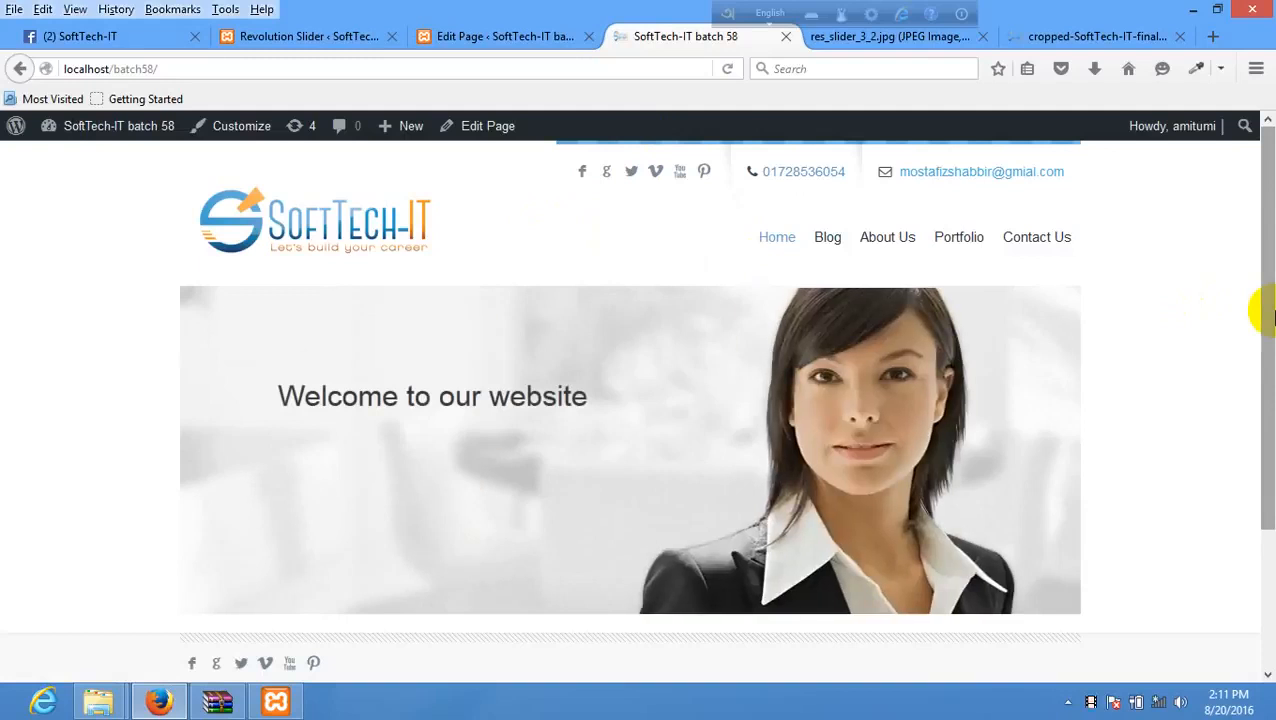
- Back in the slide editor, set the portrait image layer's start time to 5000 ms and its start transition speed to 1000 ms
left_click(506, 37)
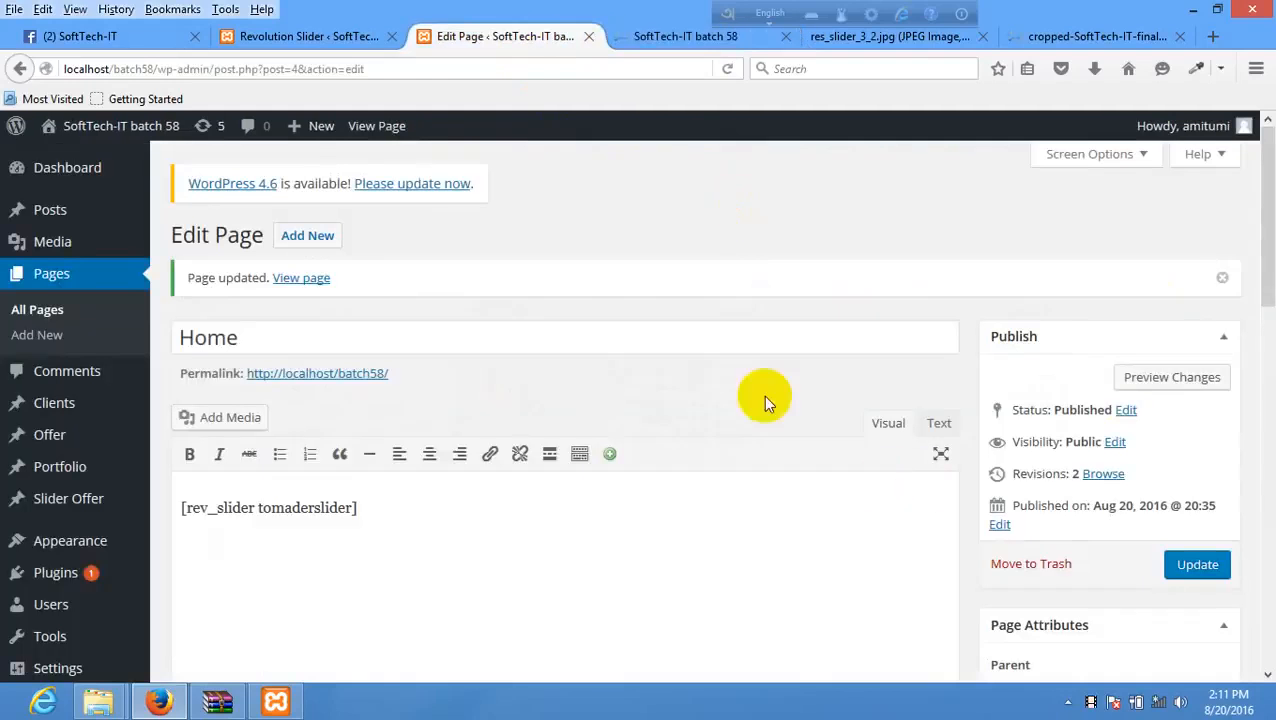
left_click(343, 20)
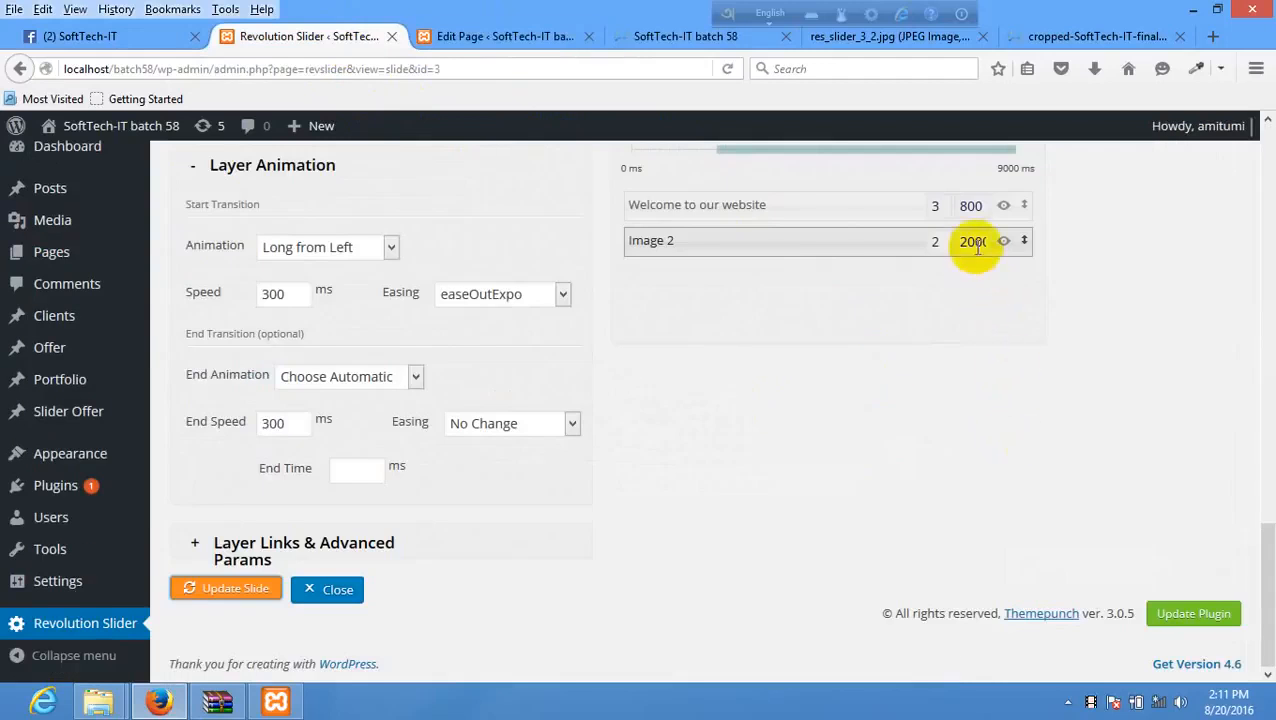
left_click(963, 242)
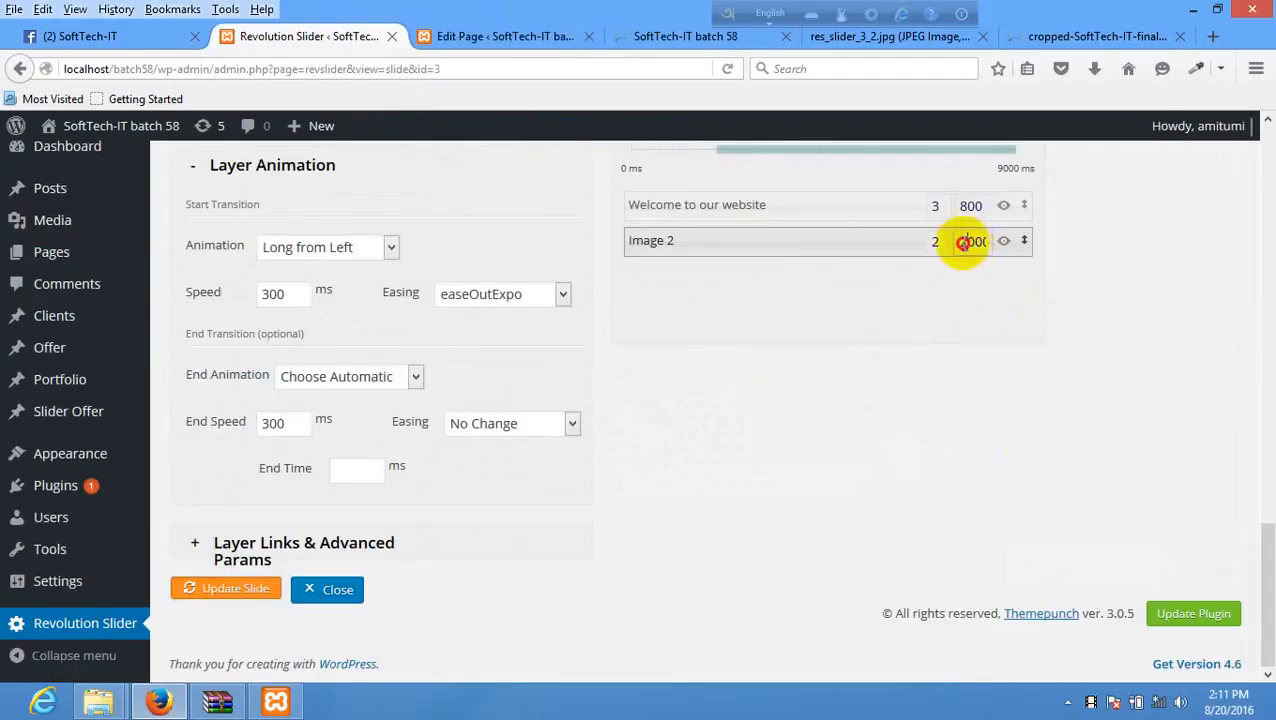
left_click(952, 241)
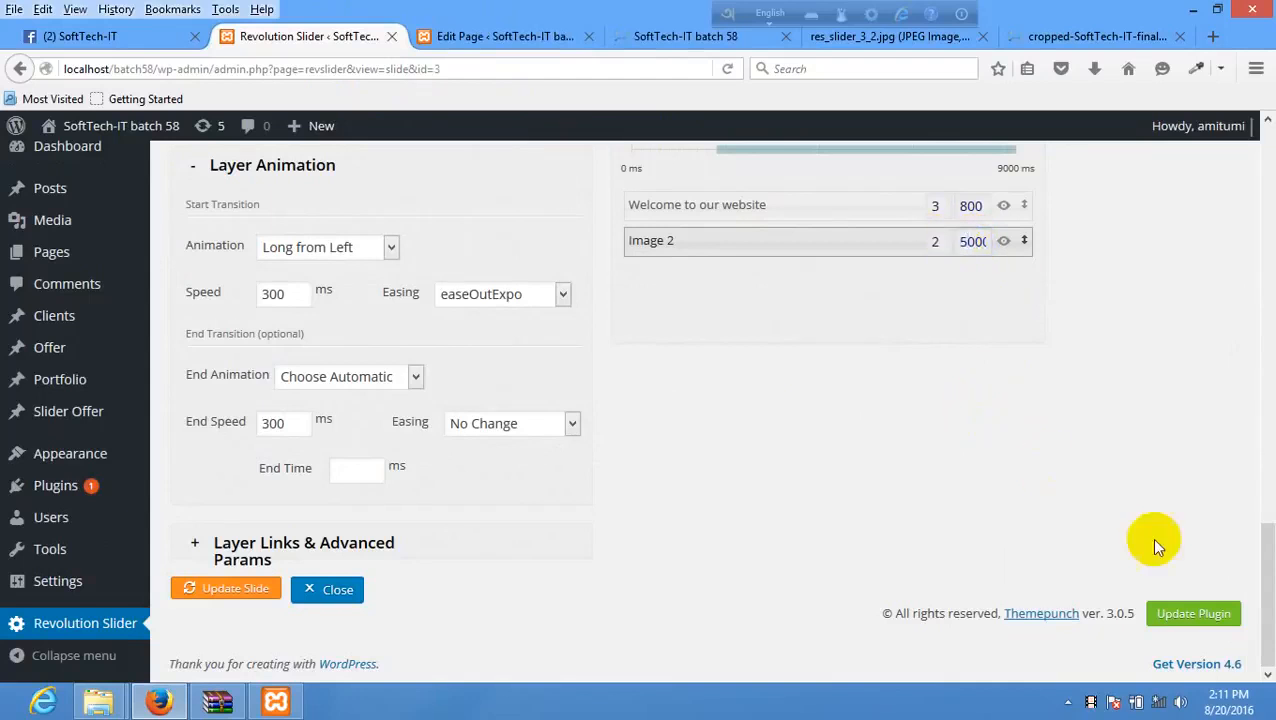
left_click(274, 424)
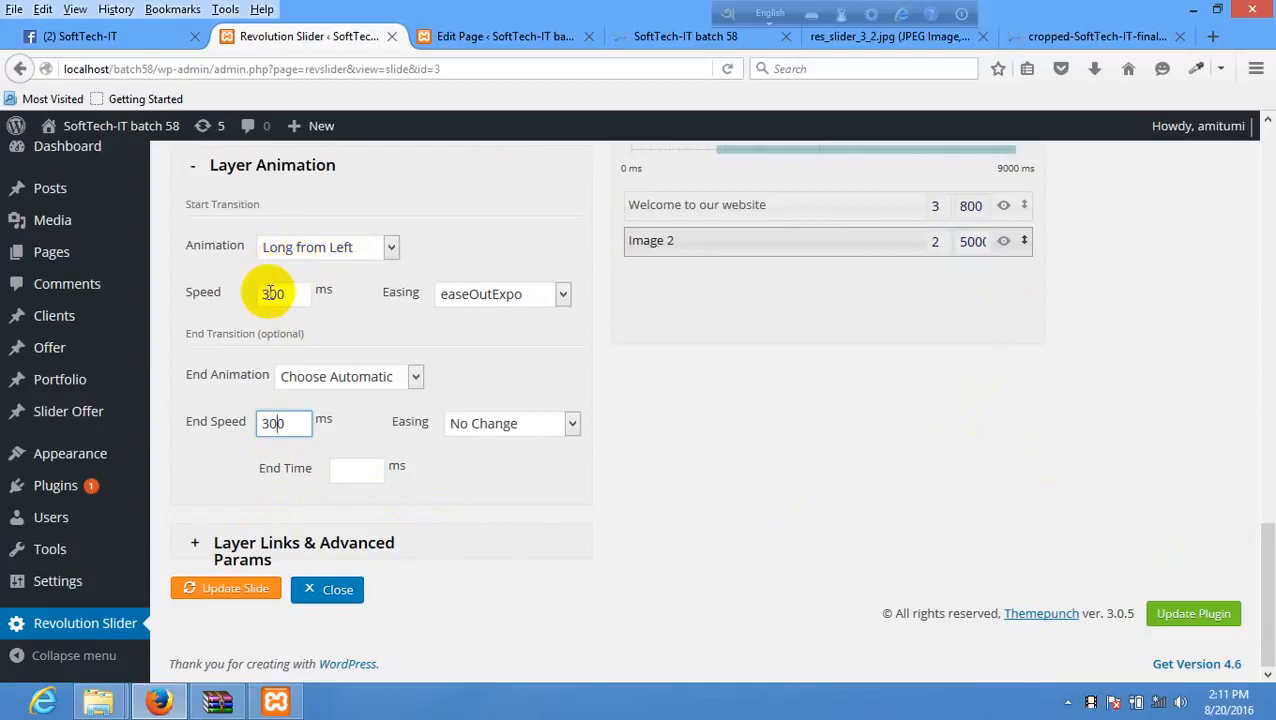
left_click_drag(270, 292, 204, 292)
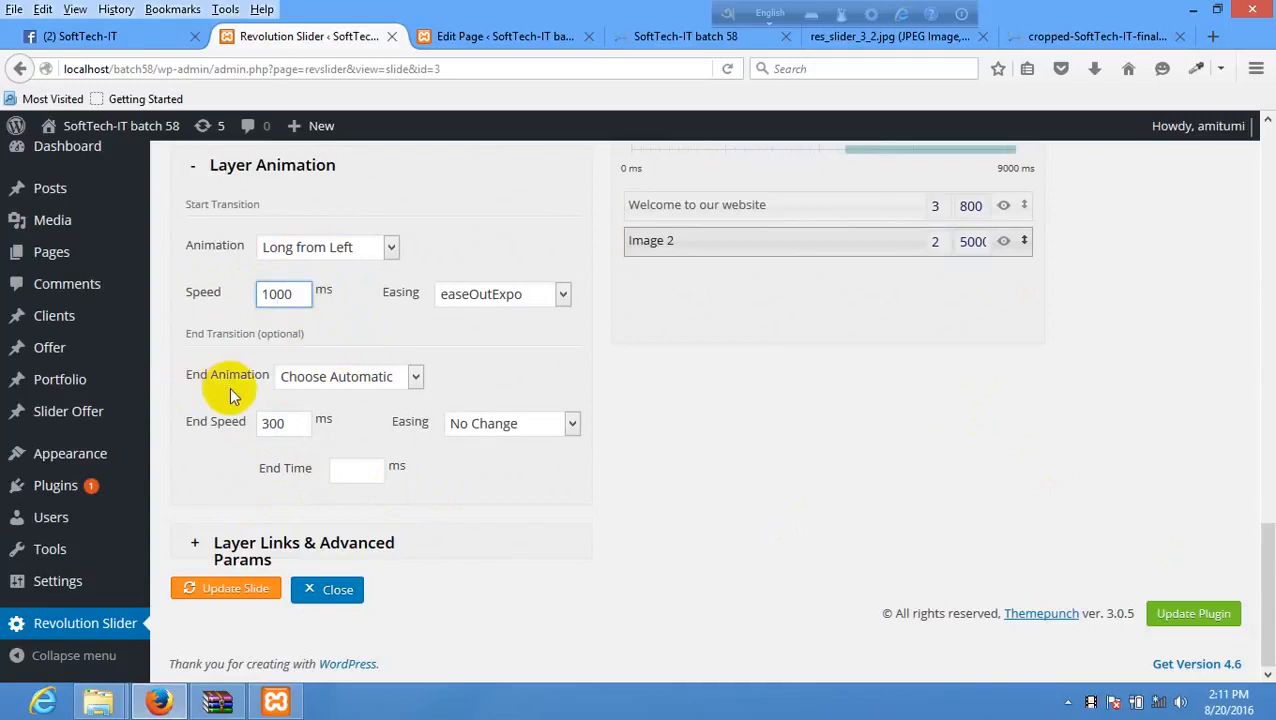
- Set the portrait image layer's end animation to Random Rotate Out with an end speed of 2000 ms
left_click(412, 377)
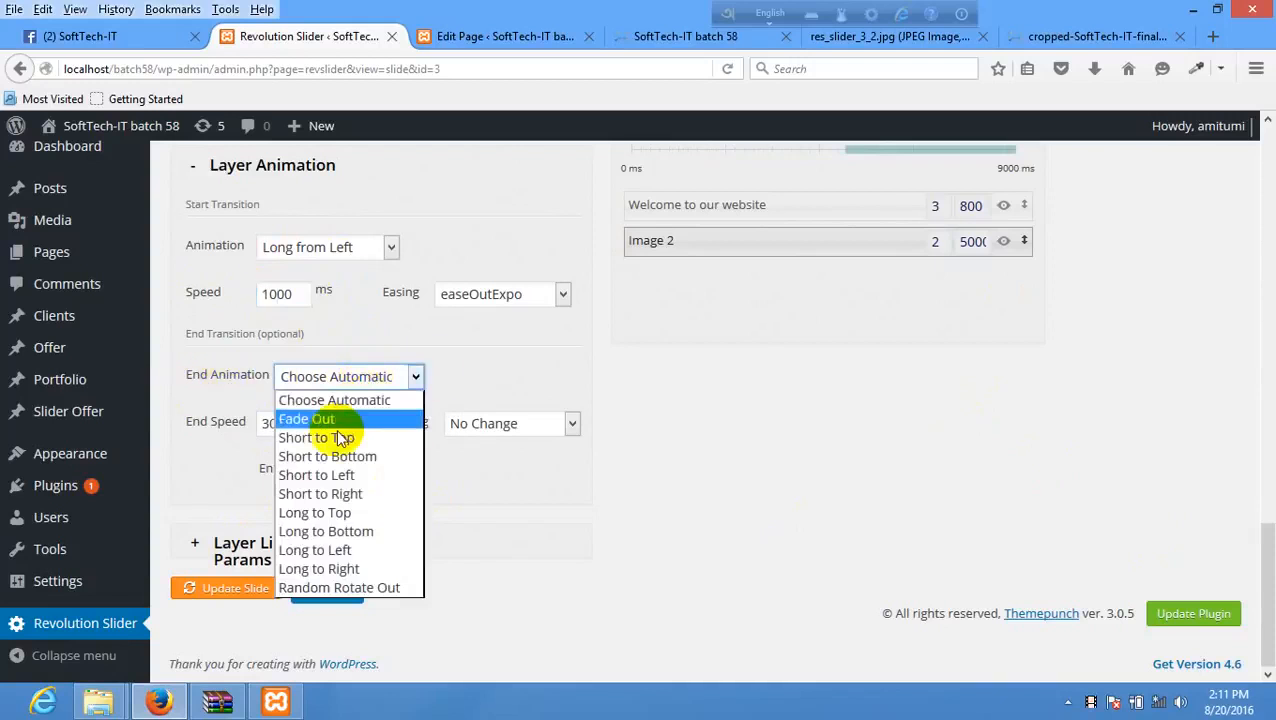
left_click(379, 587)
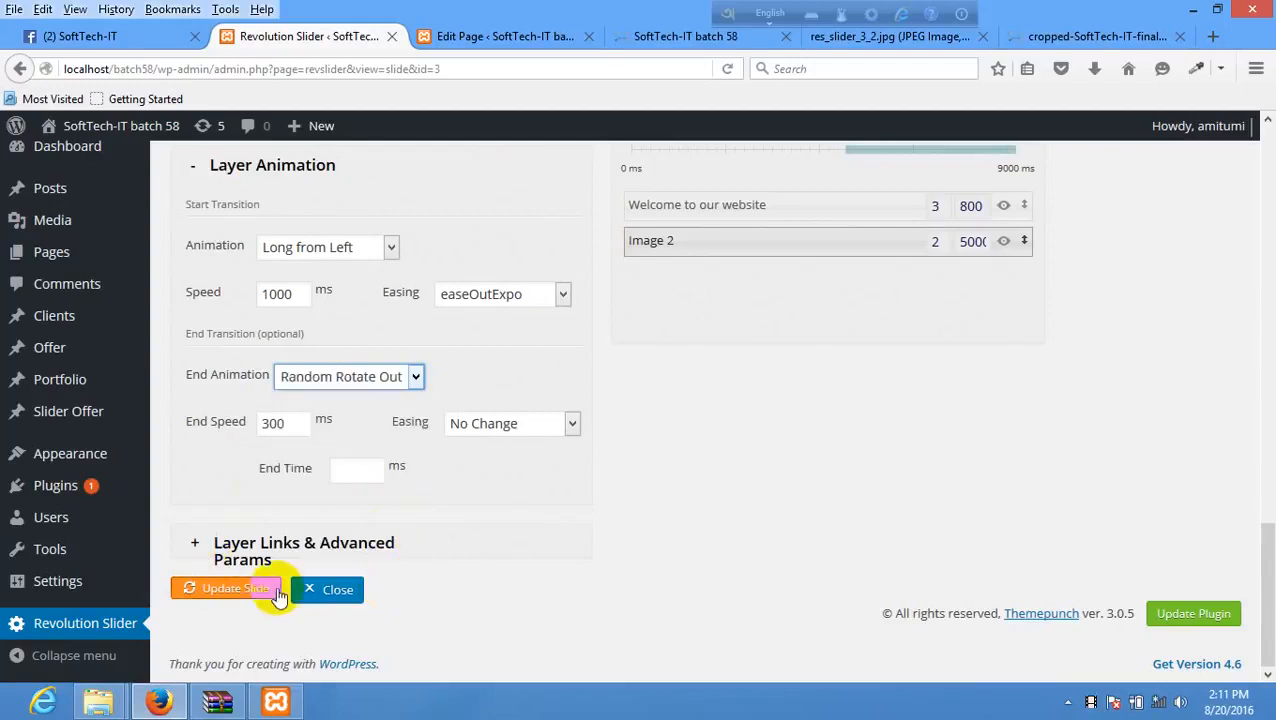
left_click_drag(266, 425, 157, 428)
type("20")
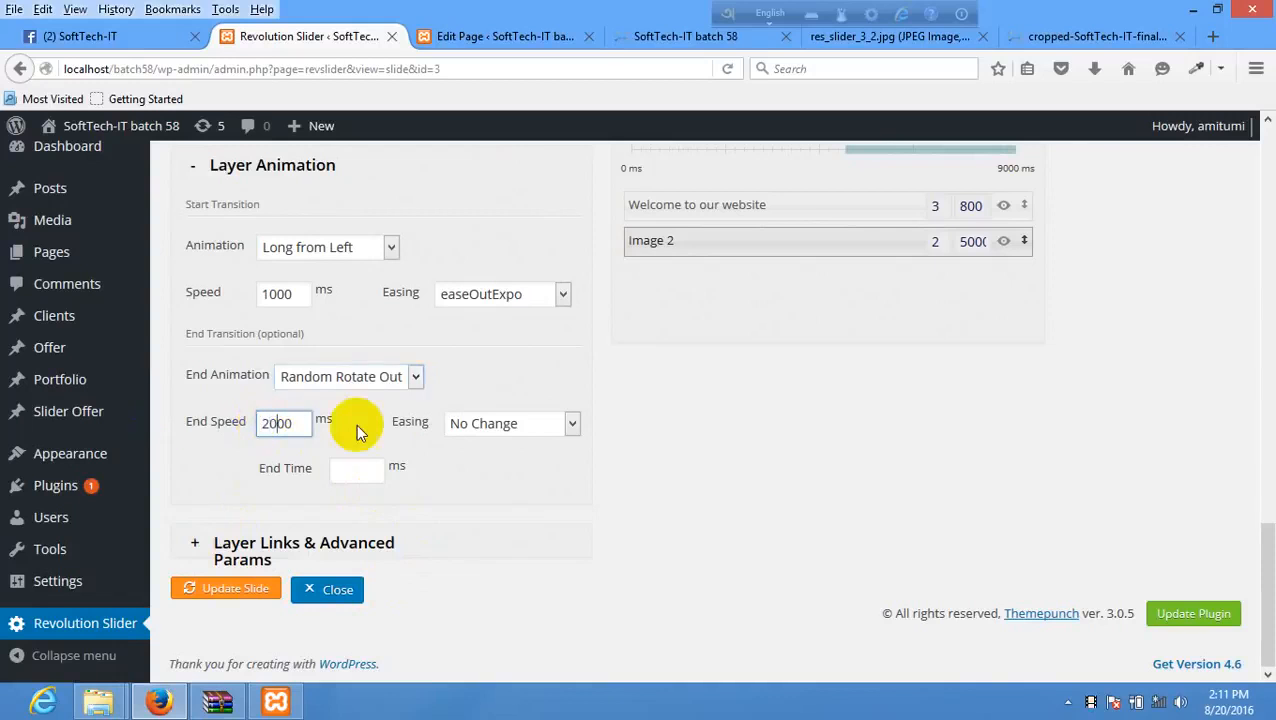
- Set the portrait image layer's start transition easing to easeOutElastic
left_click(488, 428)
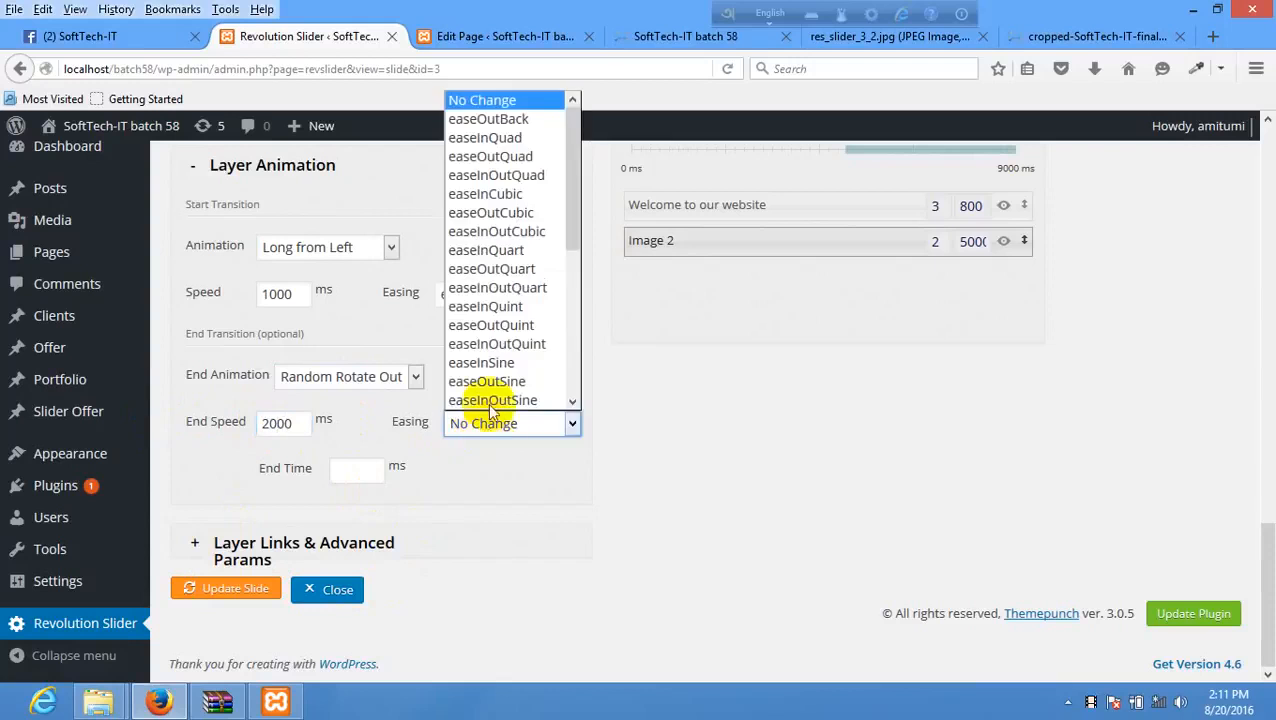
left_click(510, 297)
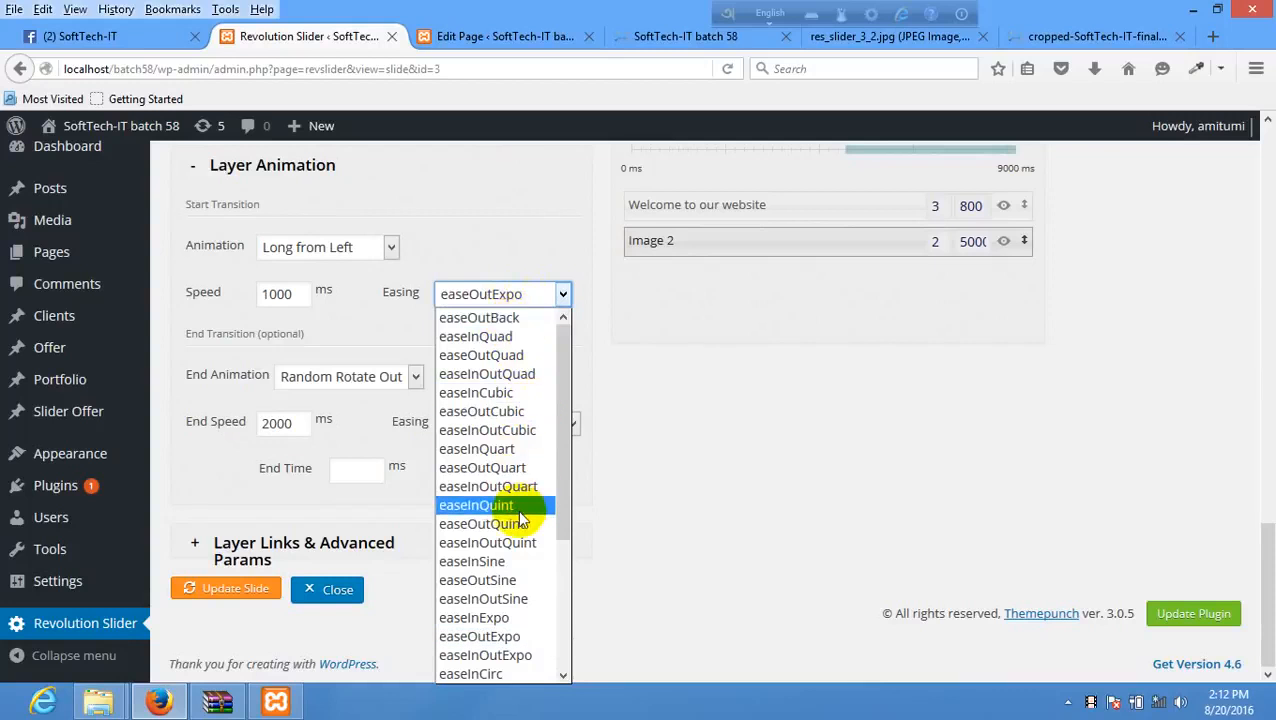
scroll(517, 509, "down", 2)
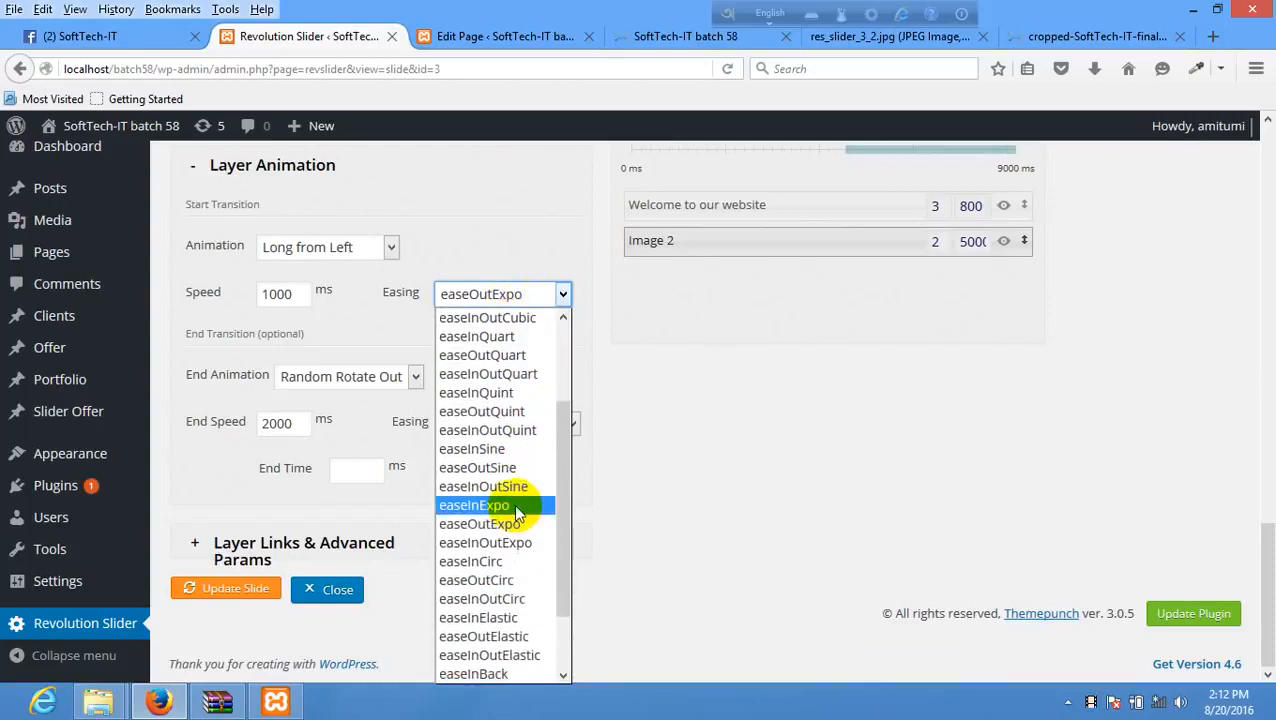
scroll(516, 505, "down", 2)
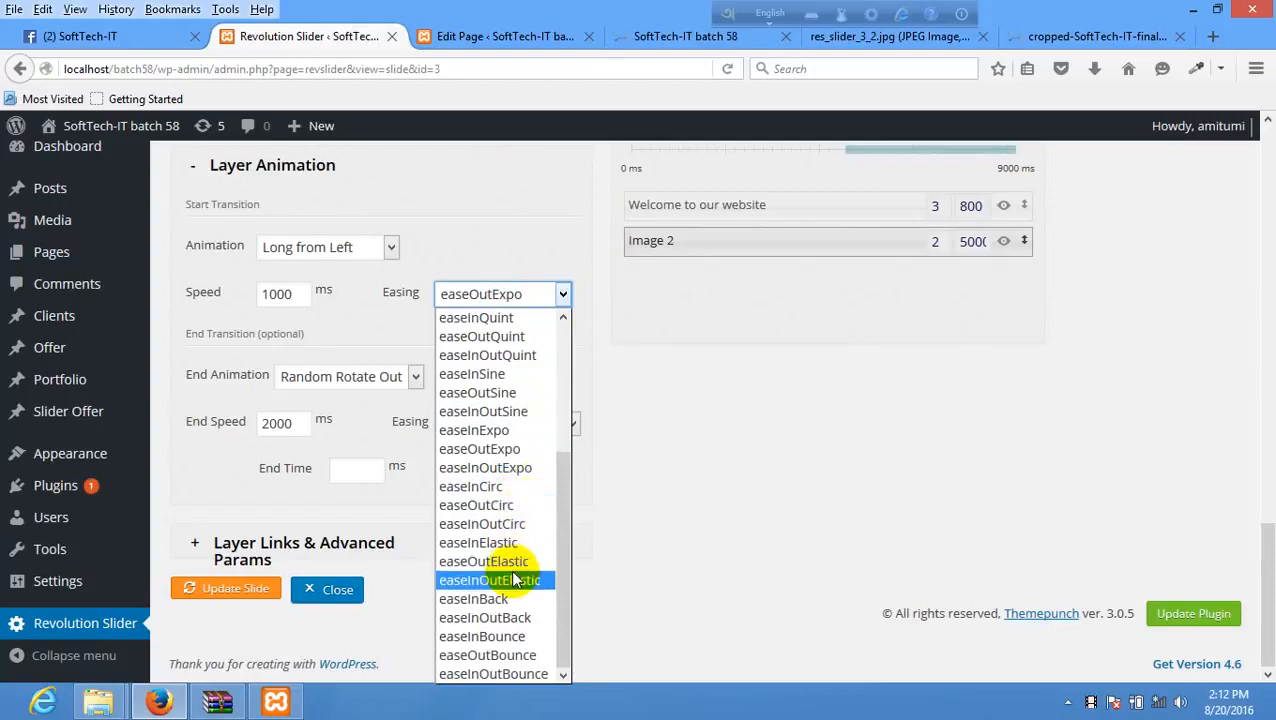
left_click(516, 565)
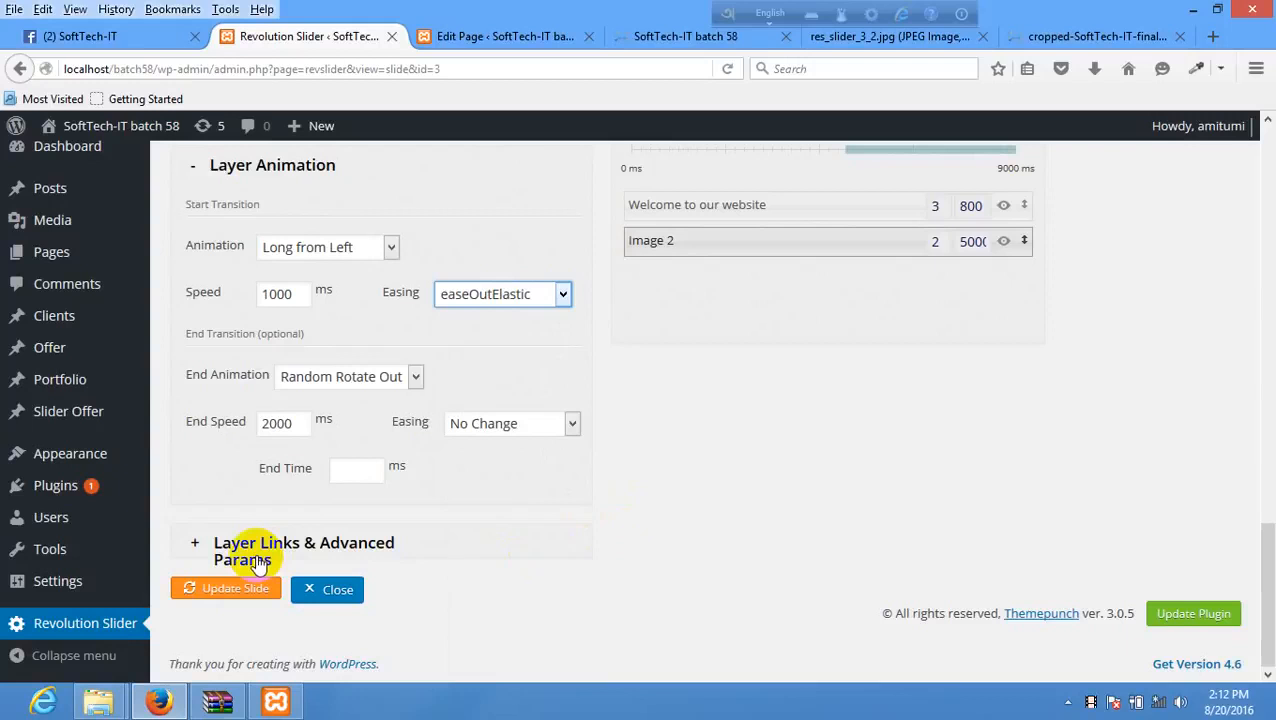
- Save the slide and reload the site's home page to watch the portrait image layer's elastic entrance
left_click(230, 586)
left_click(498, 36)
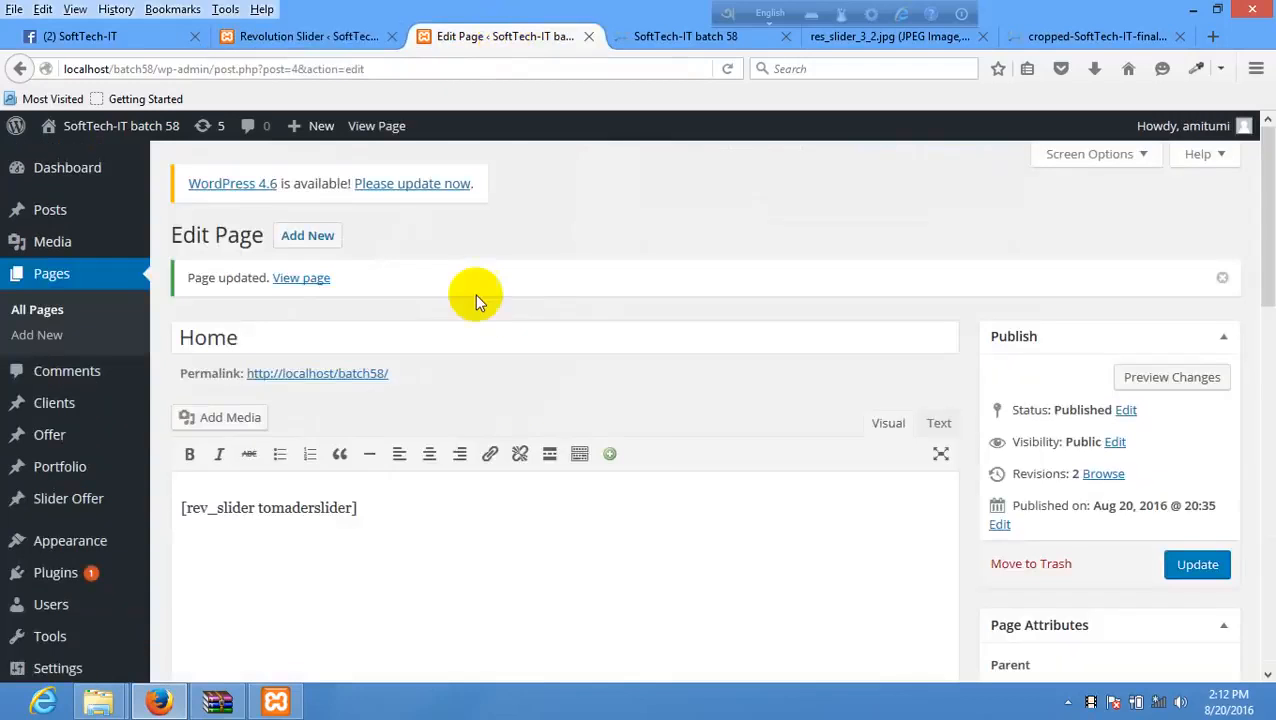
right_click(478, 310)
left_click(650, 36)
left_click(650, 36)
right_click(477, 234)
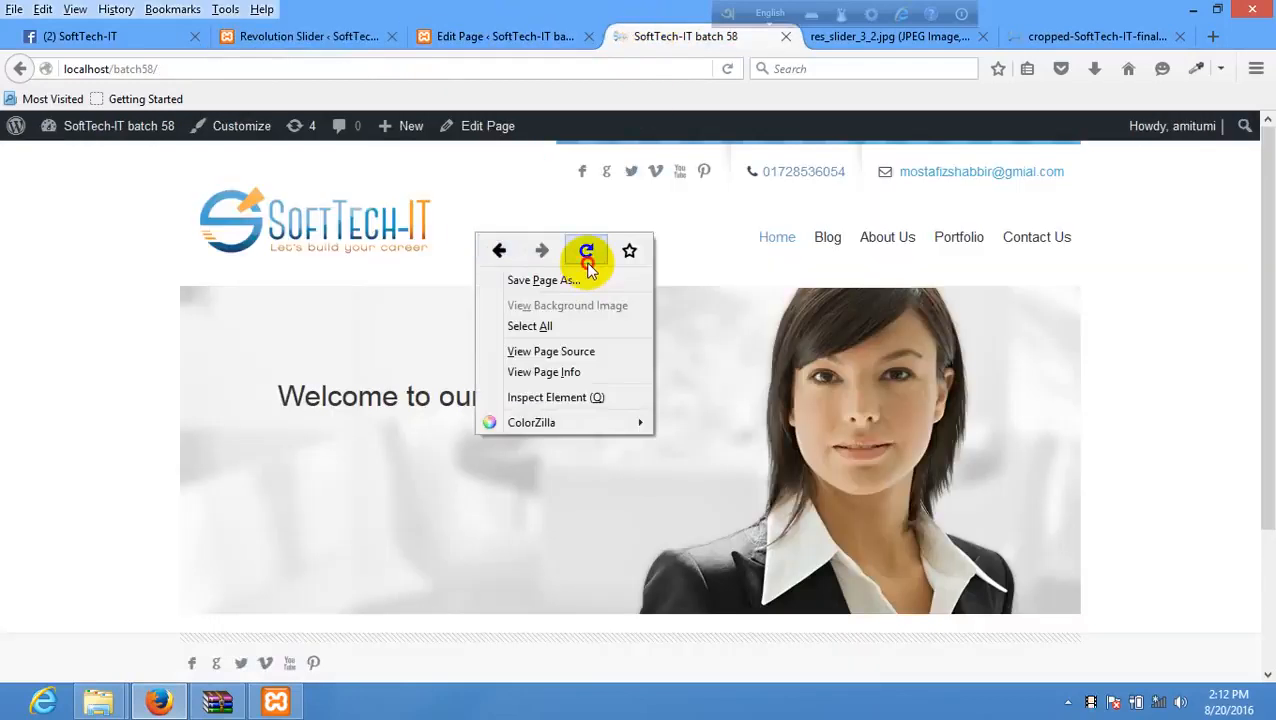
left_click(587, 258)
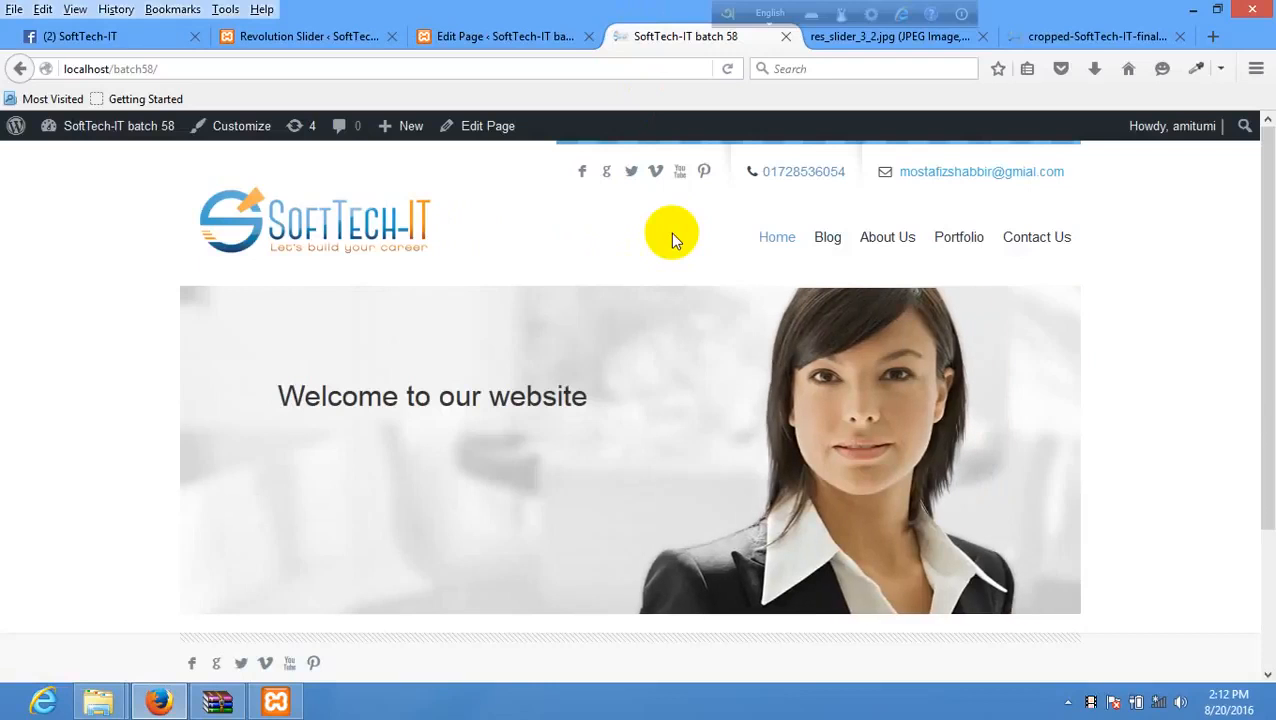
- Back in the slide editor, set the portrait image layer's start time to 500 ms and save the slide
left_click(452, 36)
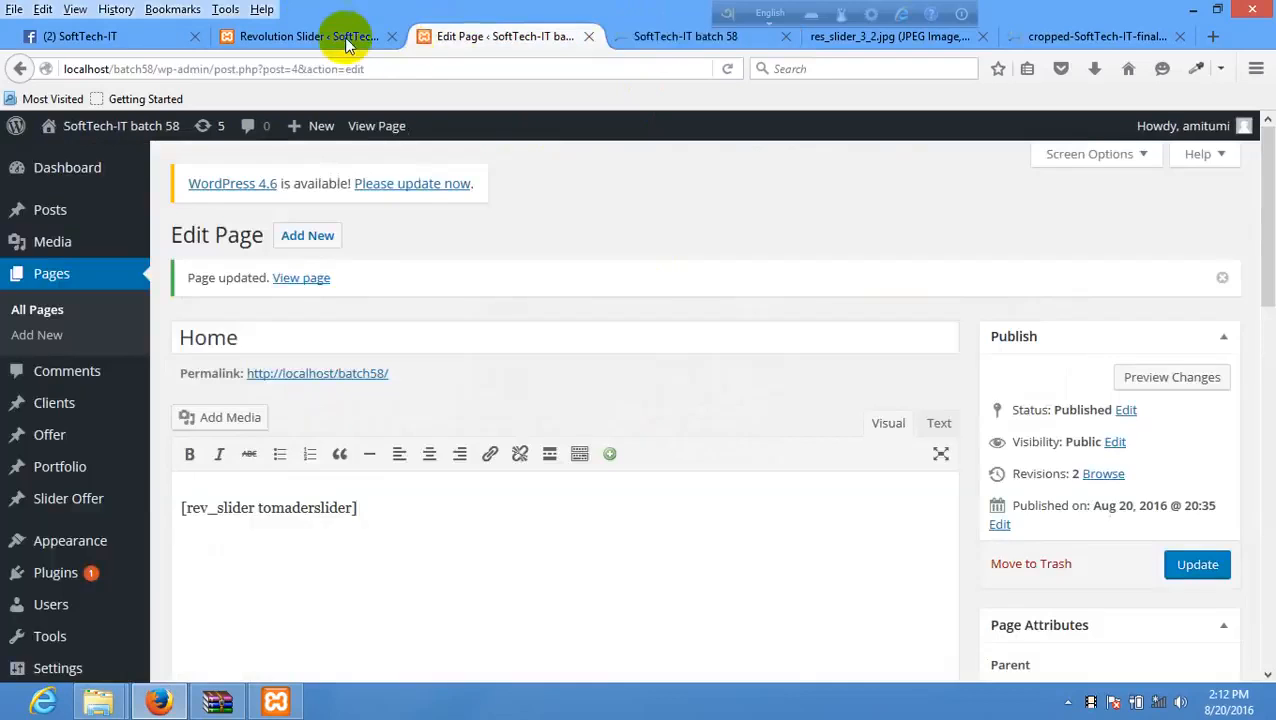
left_click(340, 36)
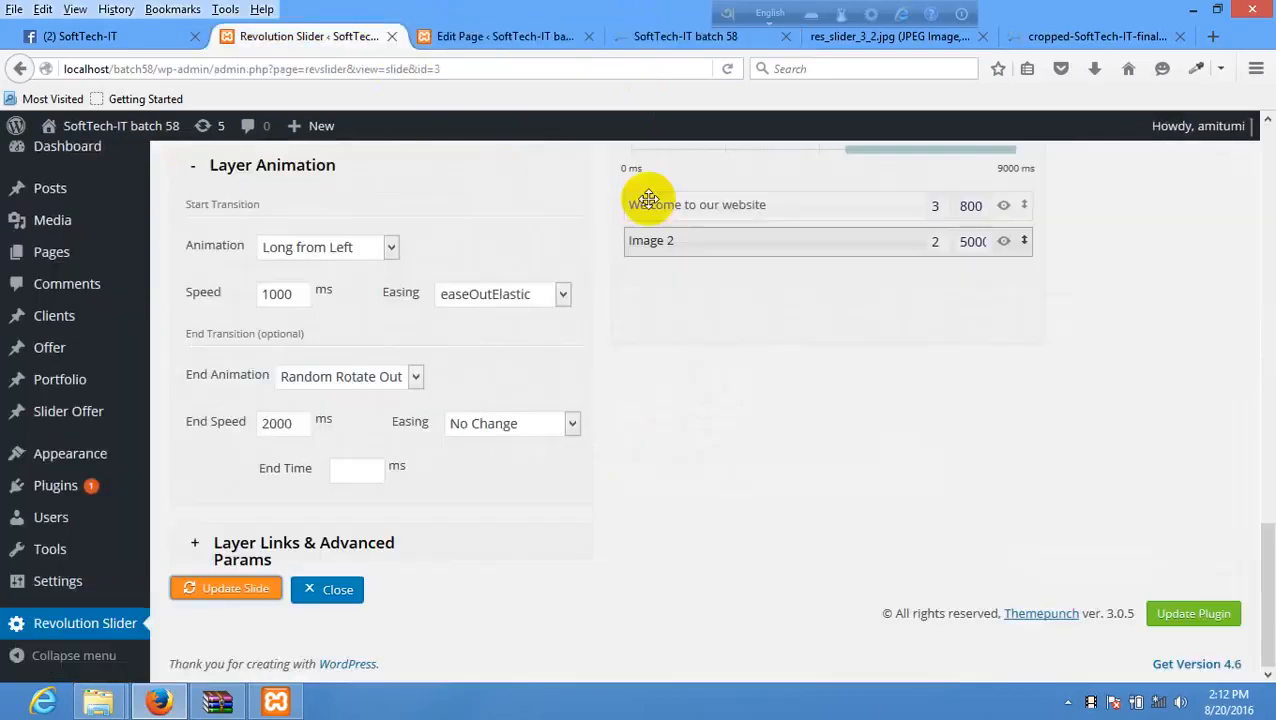
left_click(977, 240)
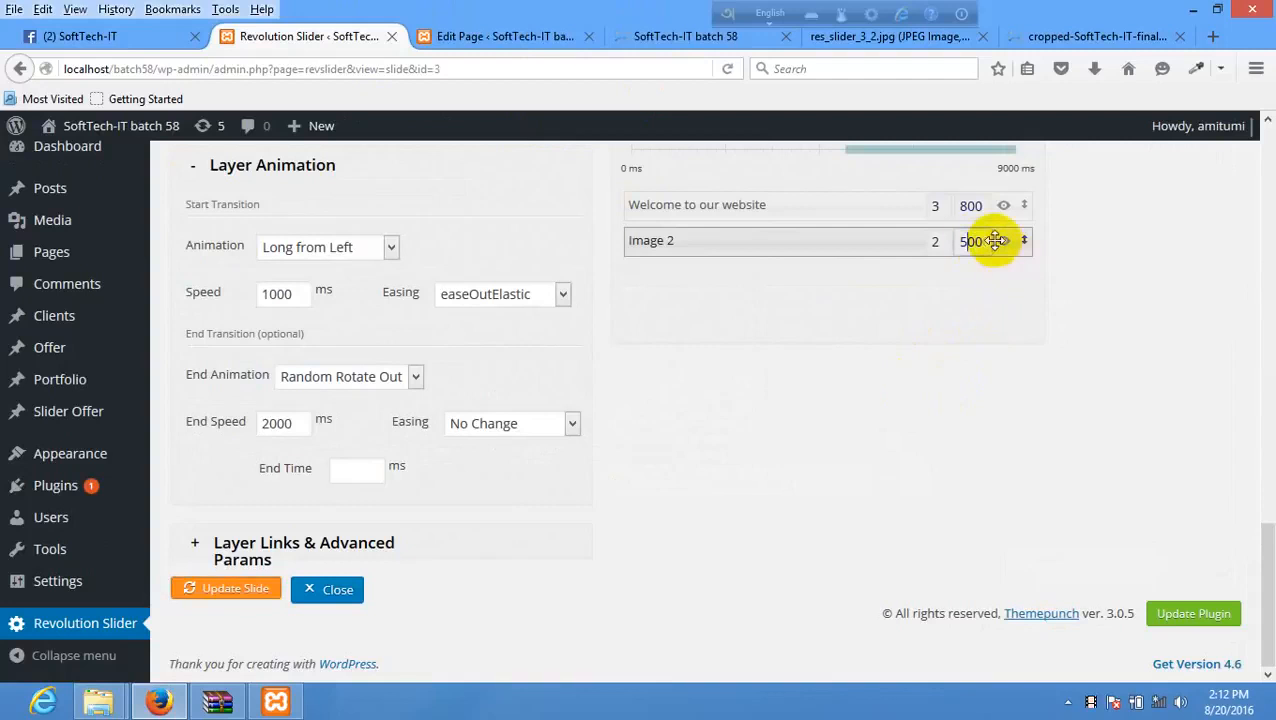
left_click(230, 589)
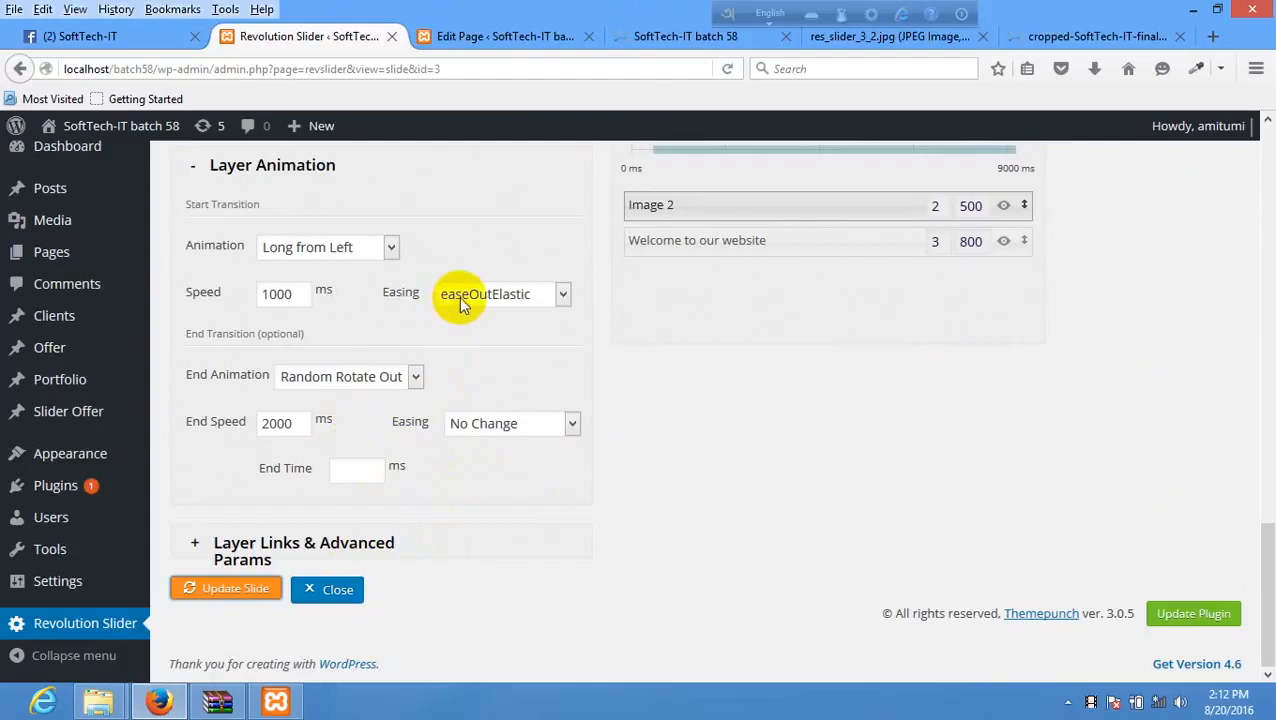
- Give the "Welcome to our website" text layer a Long from Top start animation with speed 2000 ms and easeInOutCubic easing
scroll(435, 314, "up", 2)
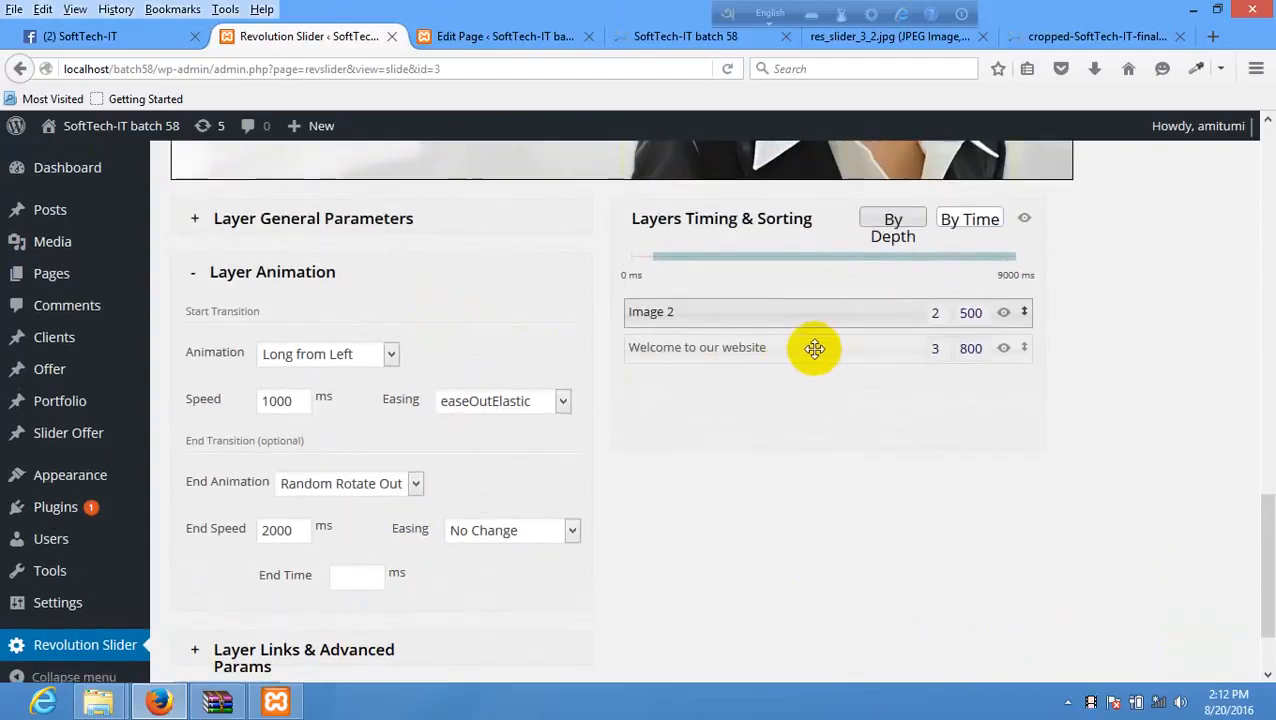
scroll(590, 322, "up", 4)
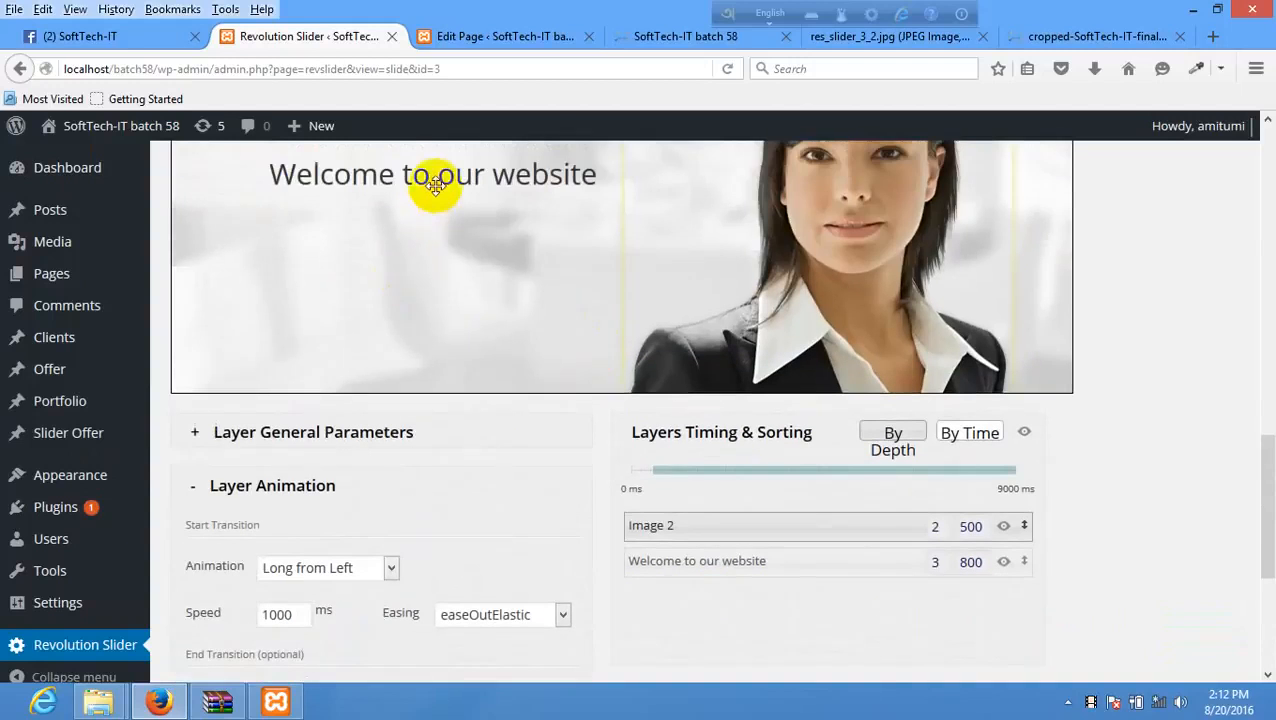
left_click(435, 187)
scroll(604, 541, "down", 4)
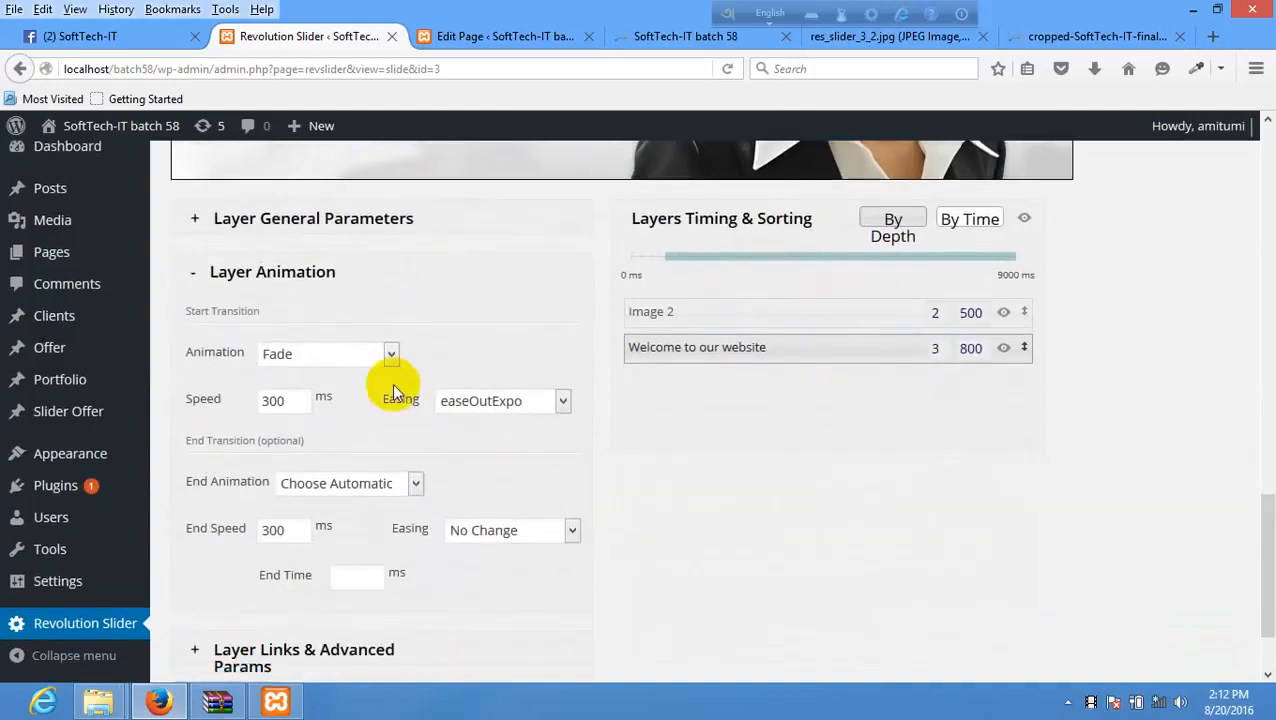
left_click(380, 365)
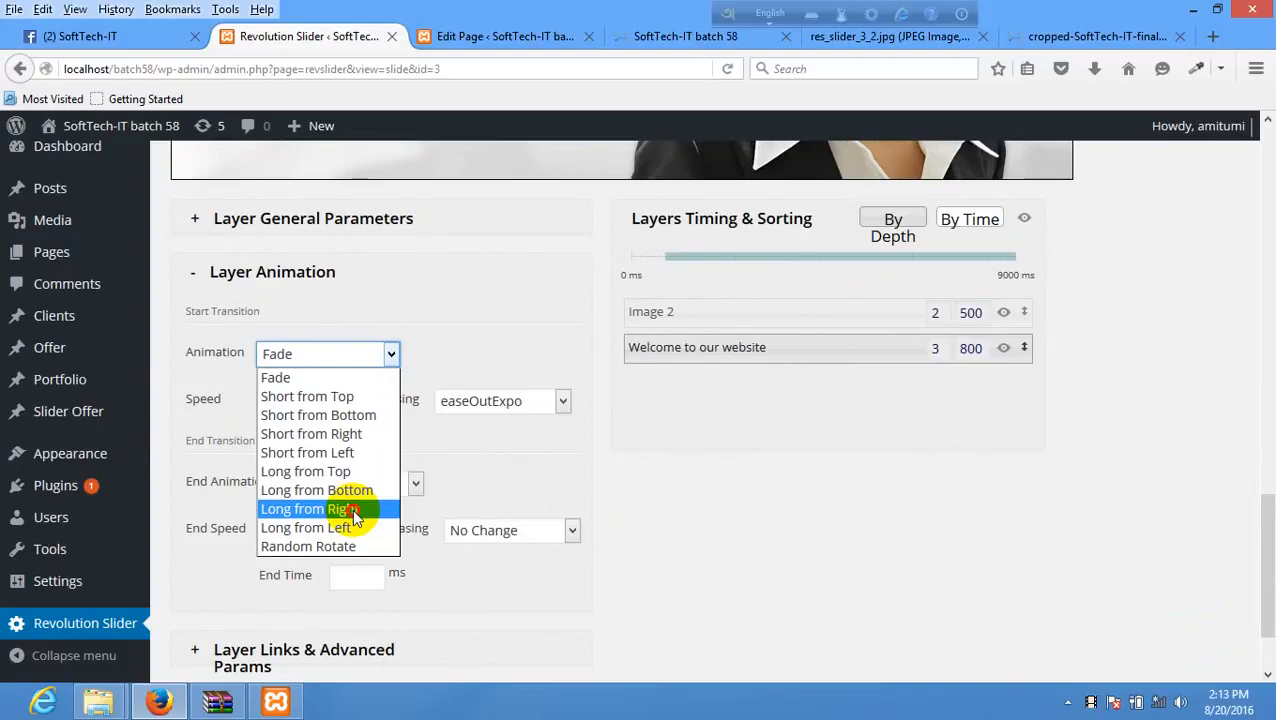
left_click(353, 471)
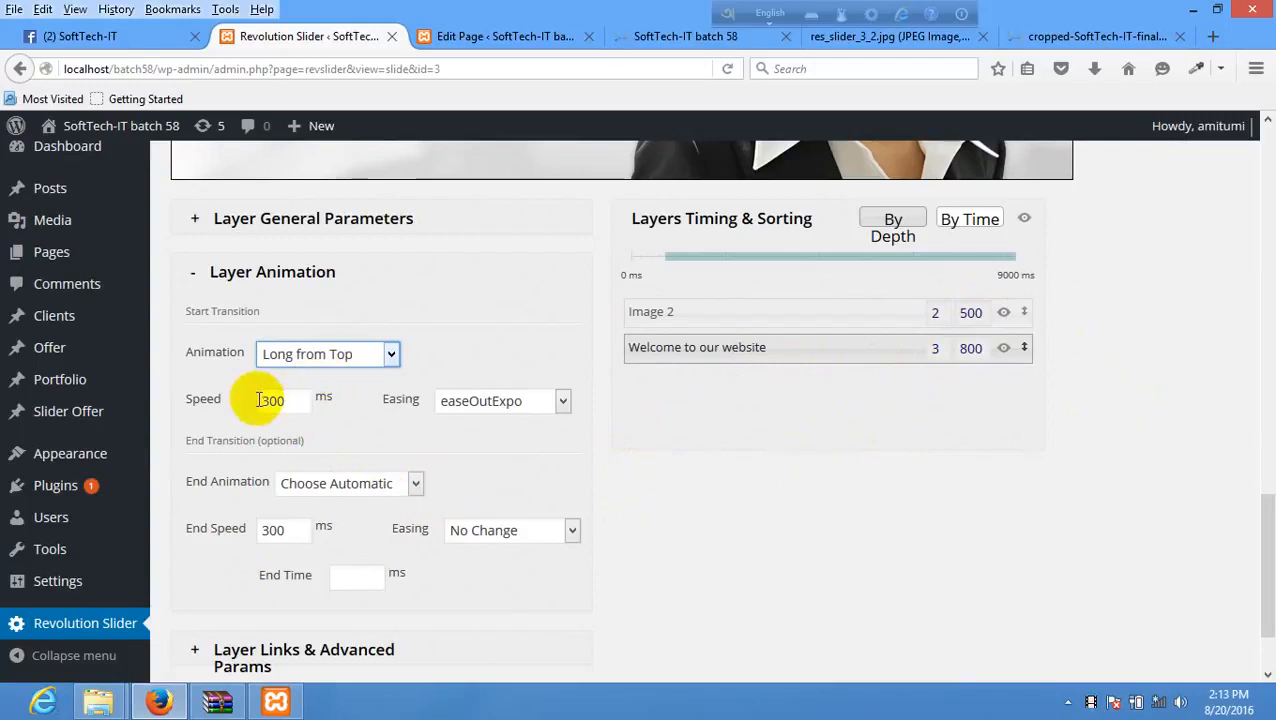
left_click_drag(267, 401, 224, 399)
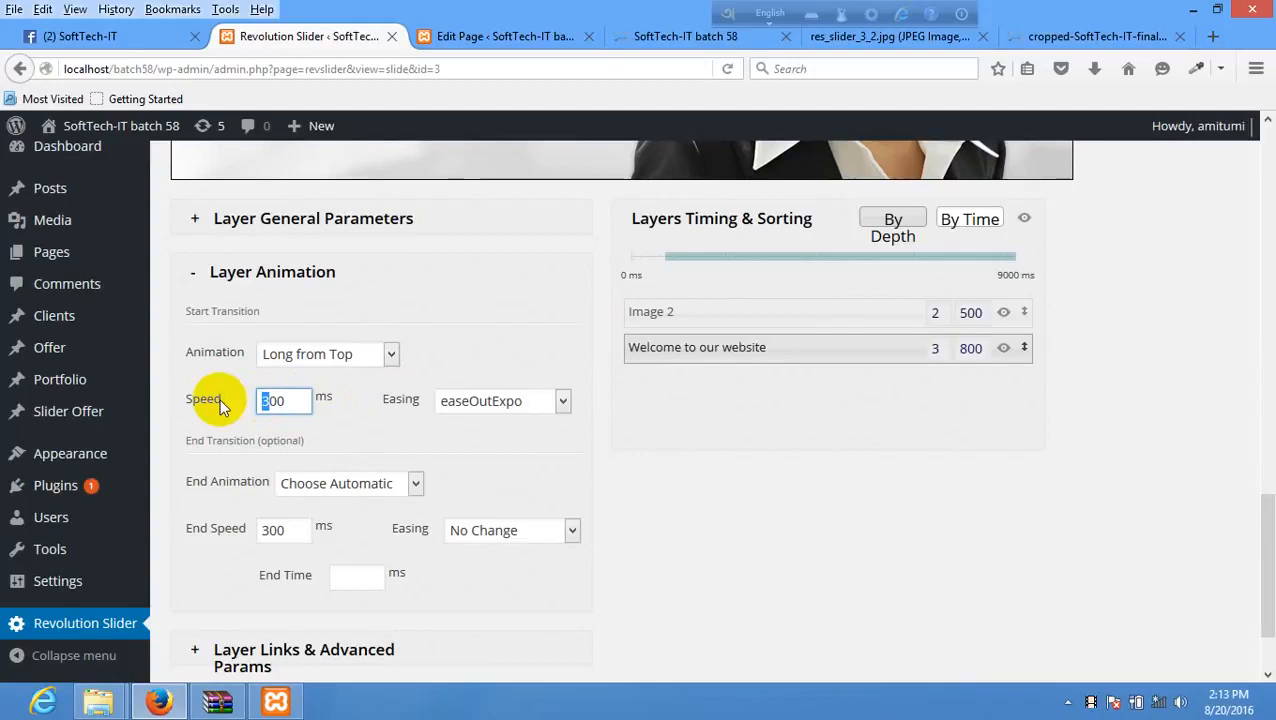
type("20")
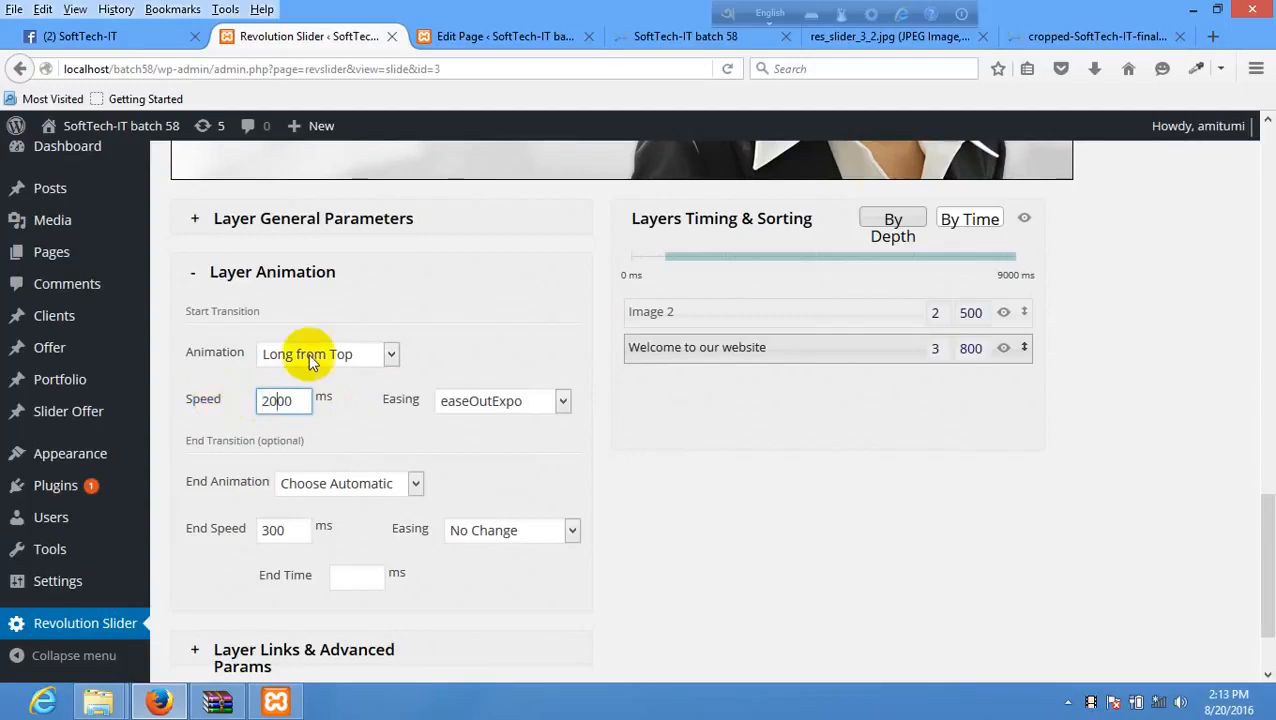
left_click(519, 405)
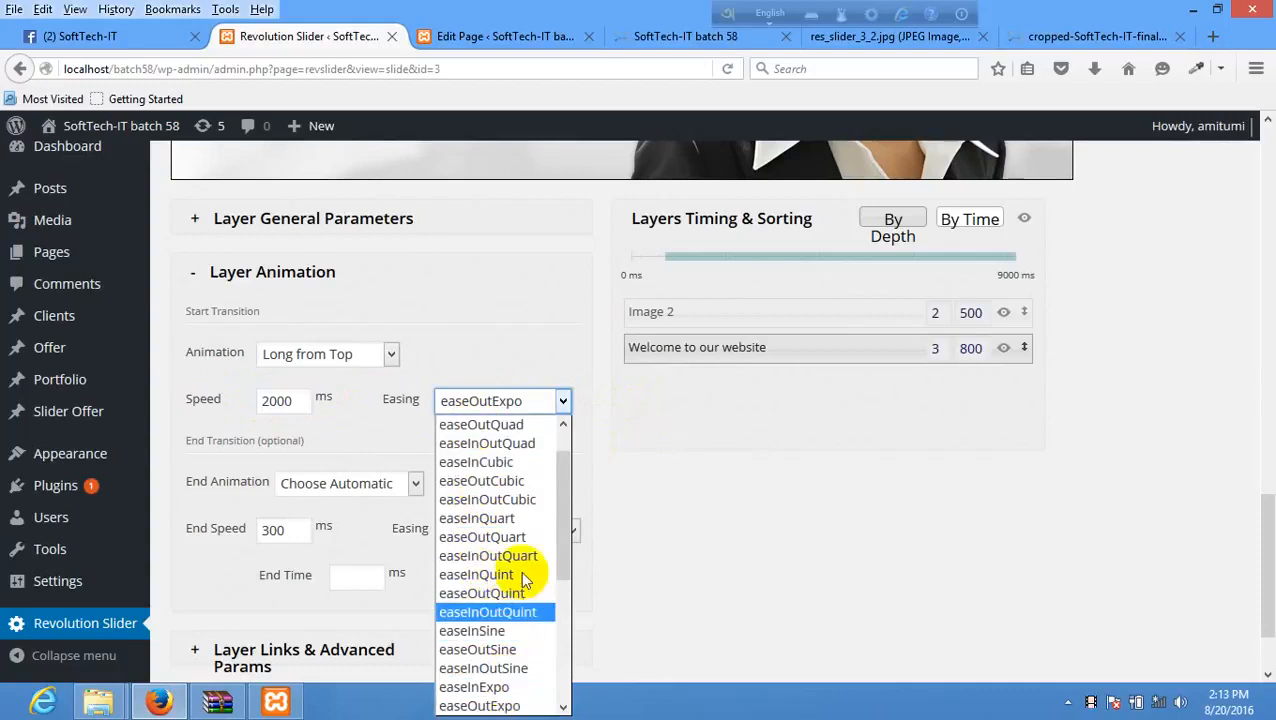
left_click(522, 500)
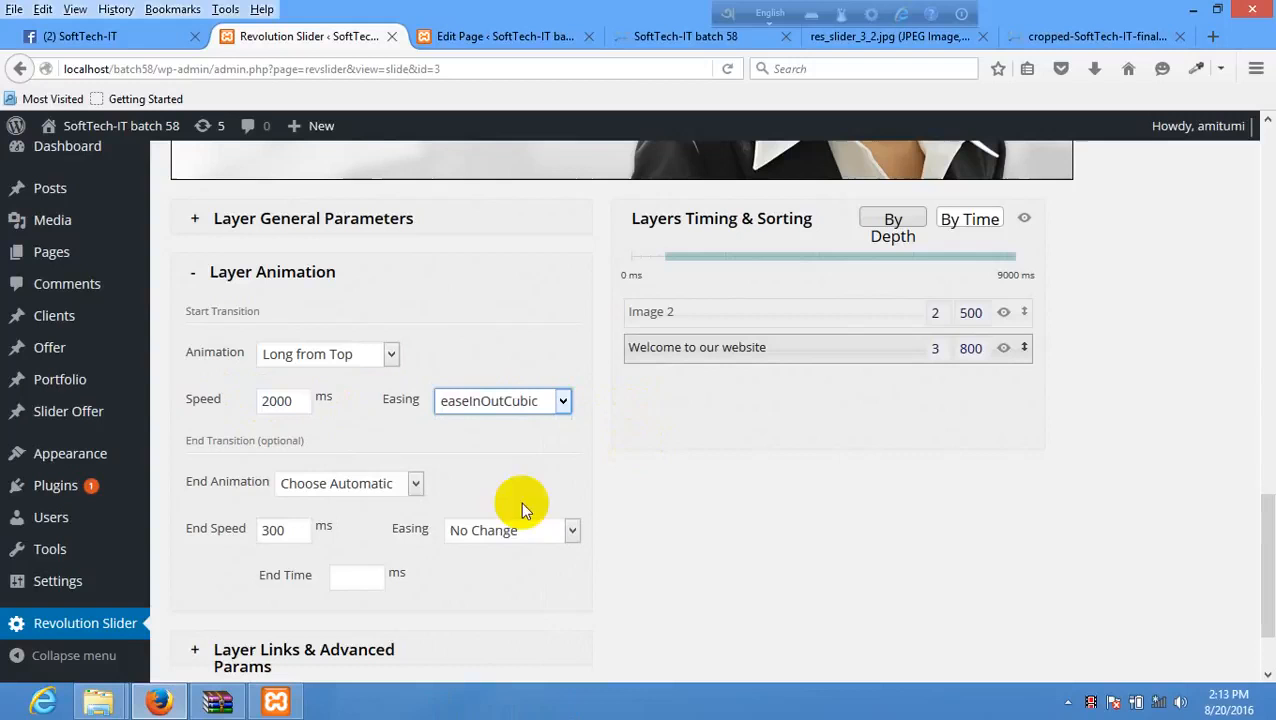
- Set the welcome text layer's end animation to Long to Bottom with easeInQuint easing and an end speed of 900 ms
left_click(346, 485)
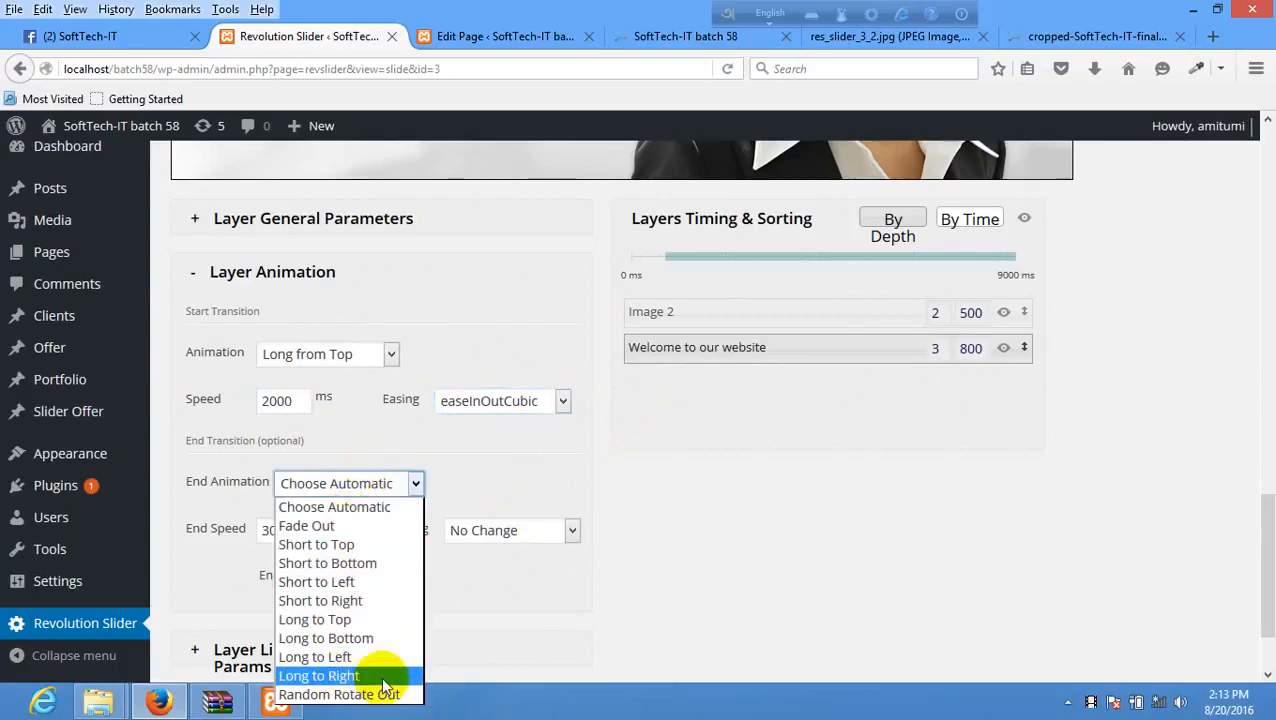
left_click(367, 639)
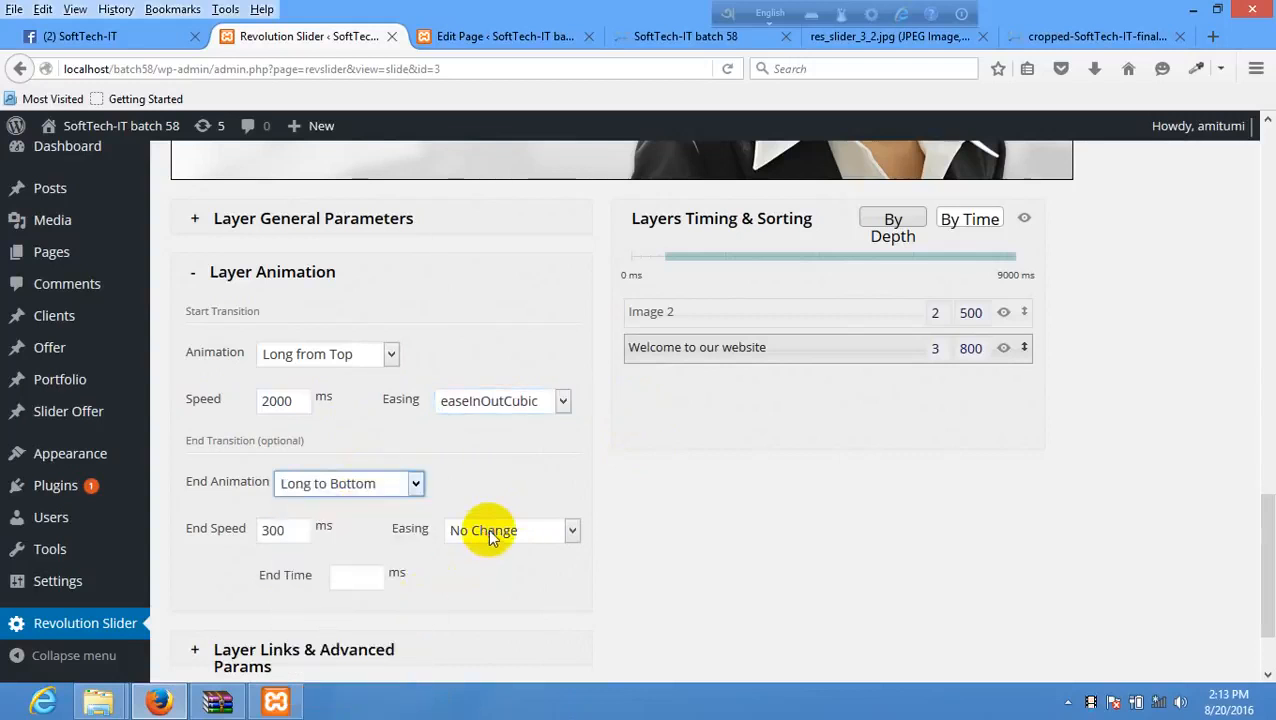
left_click(490, 538)
left_click(508, 357)
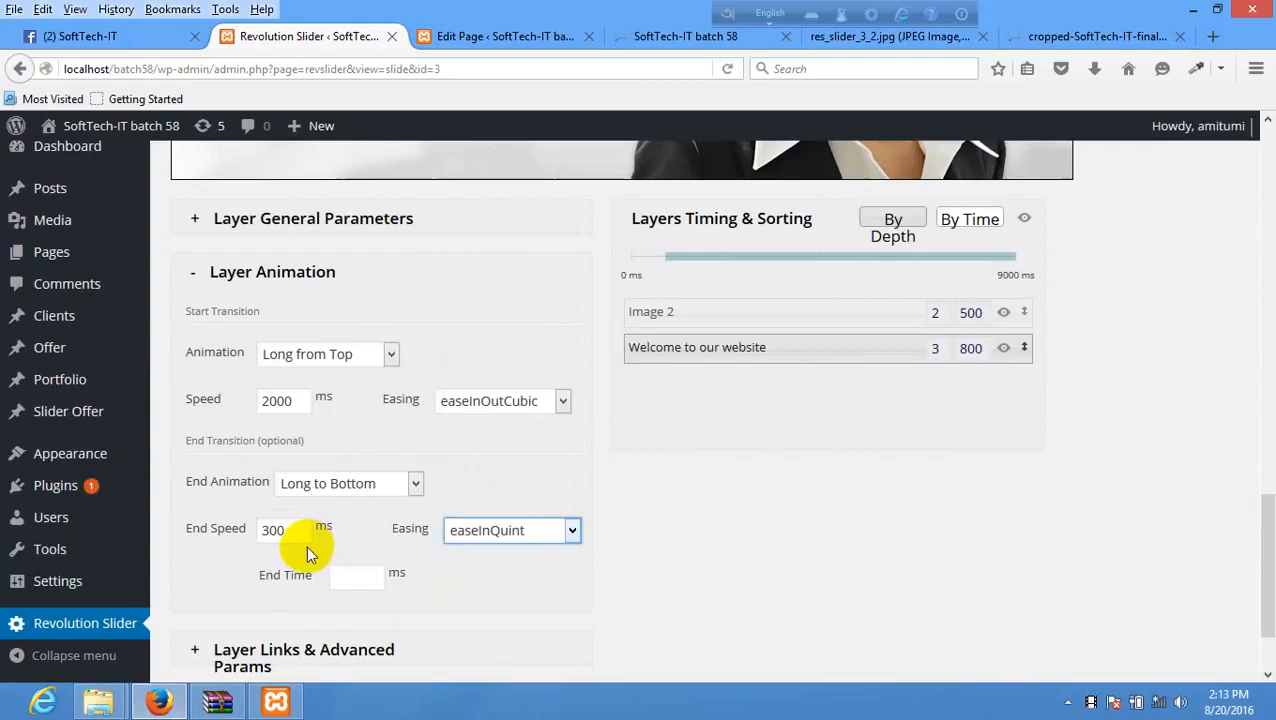
left_click_drag(268, 530, 238, 537)
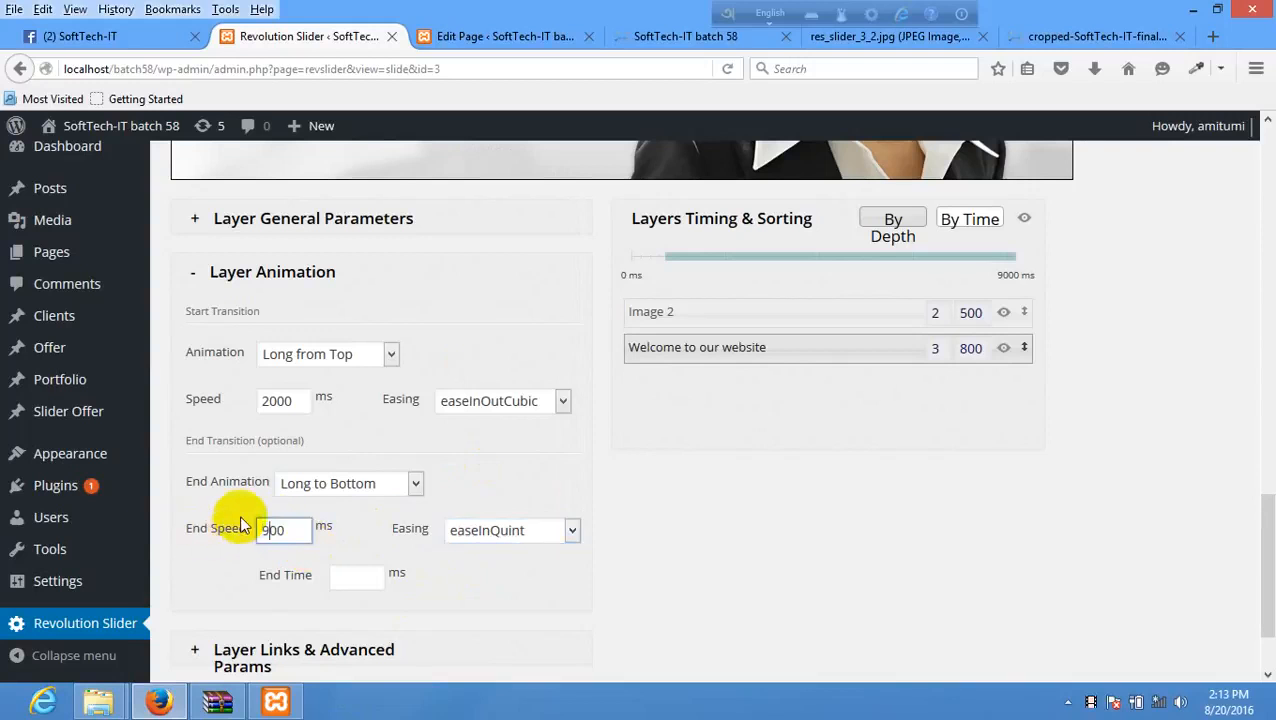
- Save the slide and reload the site's home page to watch the welcome text's new animation
scroll(1059, 464, "down", 2)
left_click(222, 588)
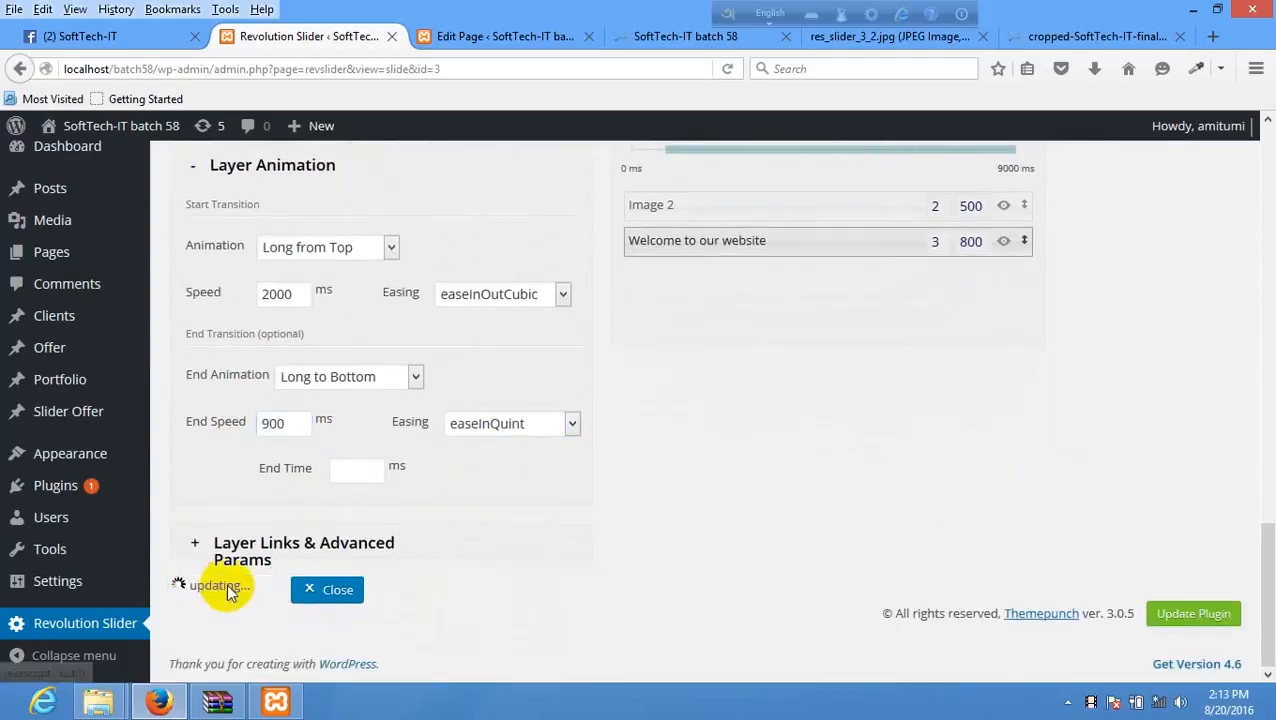
left_click(507, 36)
right_click(657, 331)
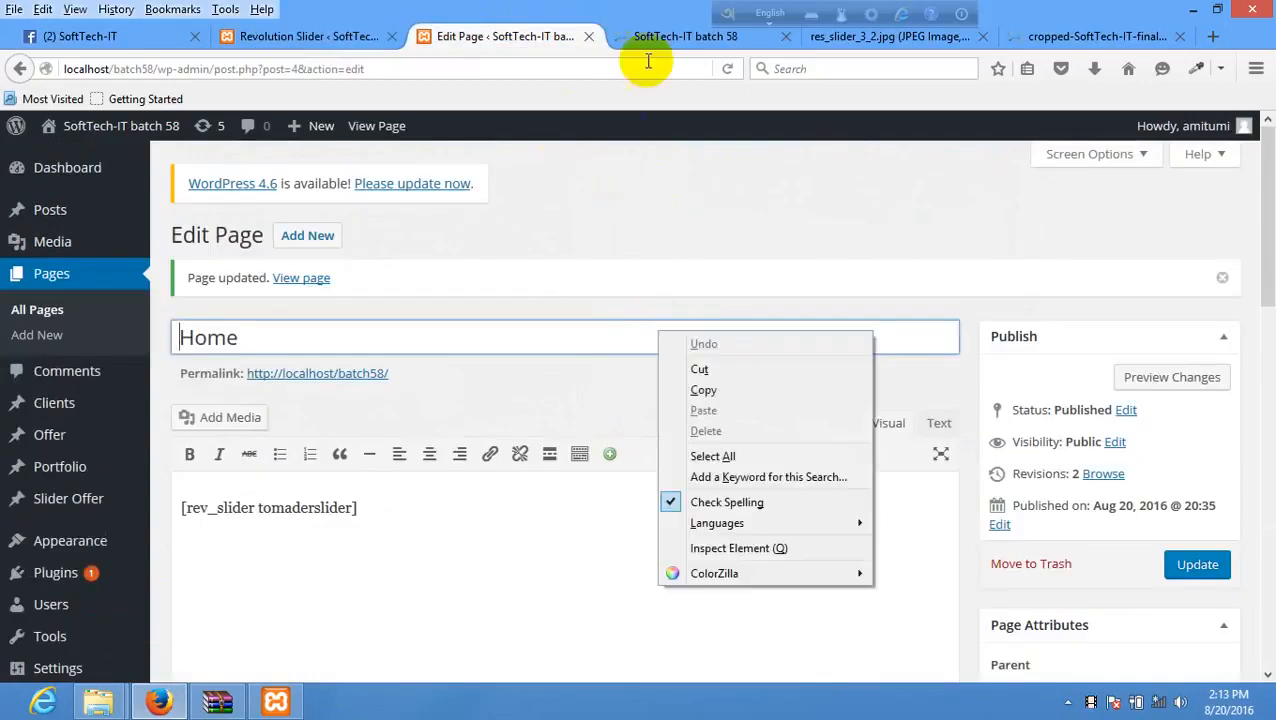
left_click(650, 40)
right_click(683, 281)
left_click(798, 302)
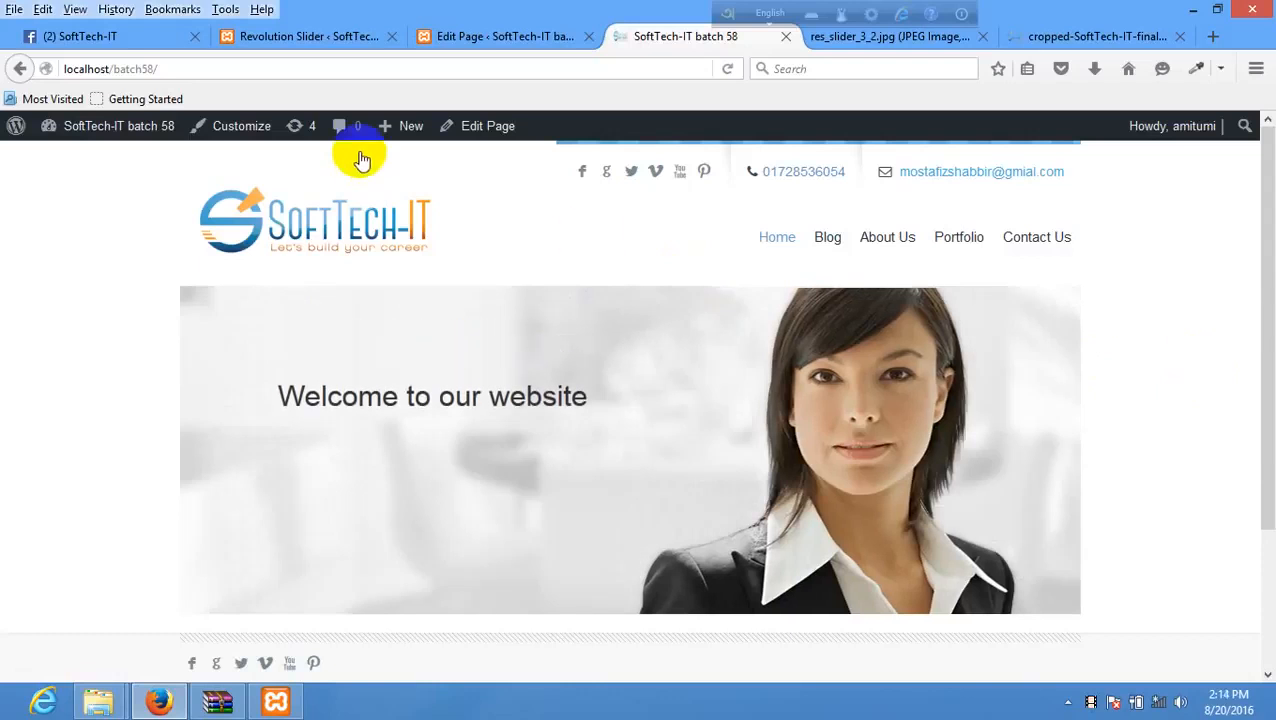
- Open the slides list of the "amader slider" slider and duplicate its existing slide
left_click(455, 38)
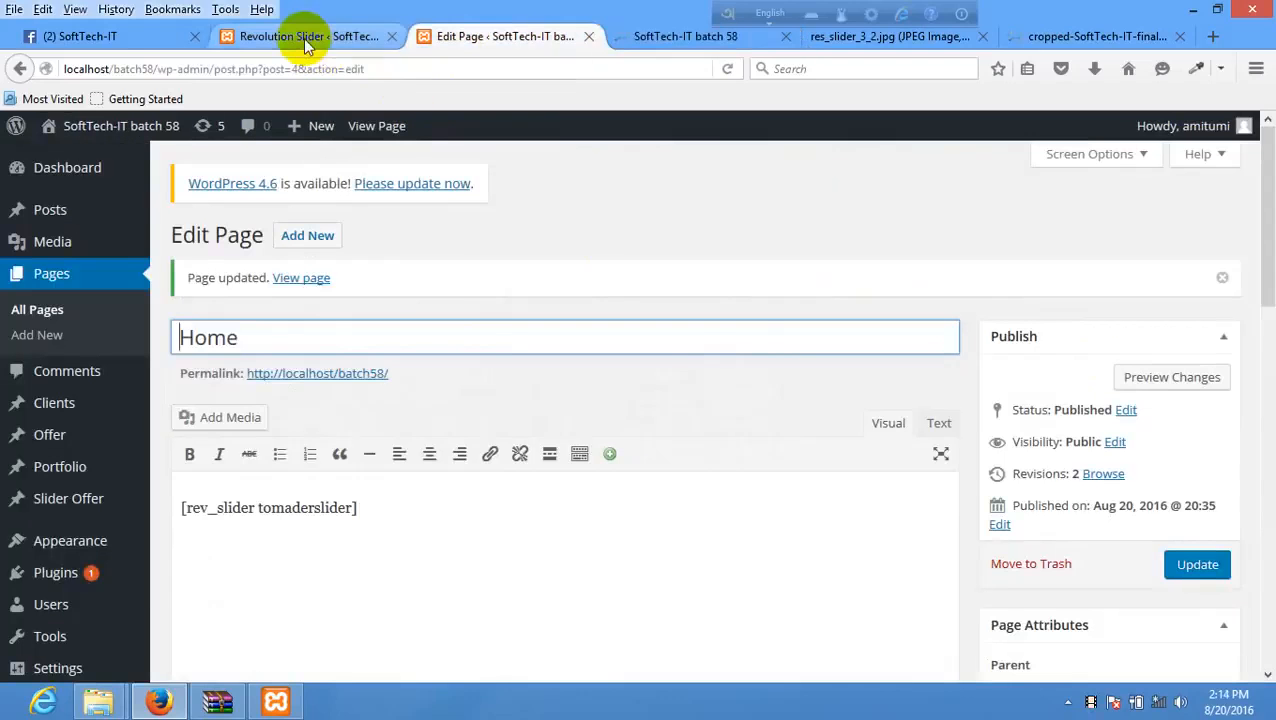
left_click(303, 38)
scroll(580, 260, "up", 10)
scroll(336, 256, "up", 6)
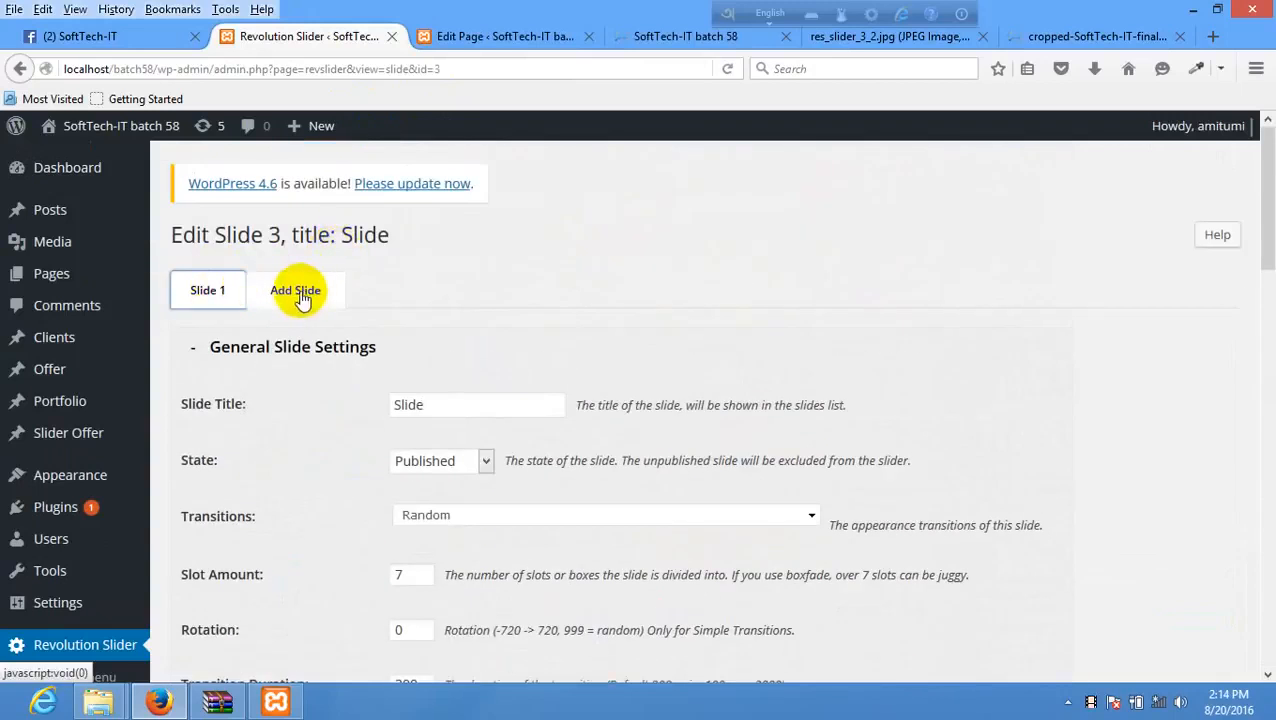
scroll(228, 421, "down", 5)
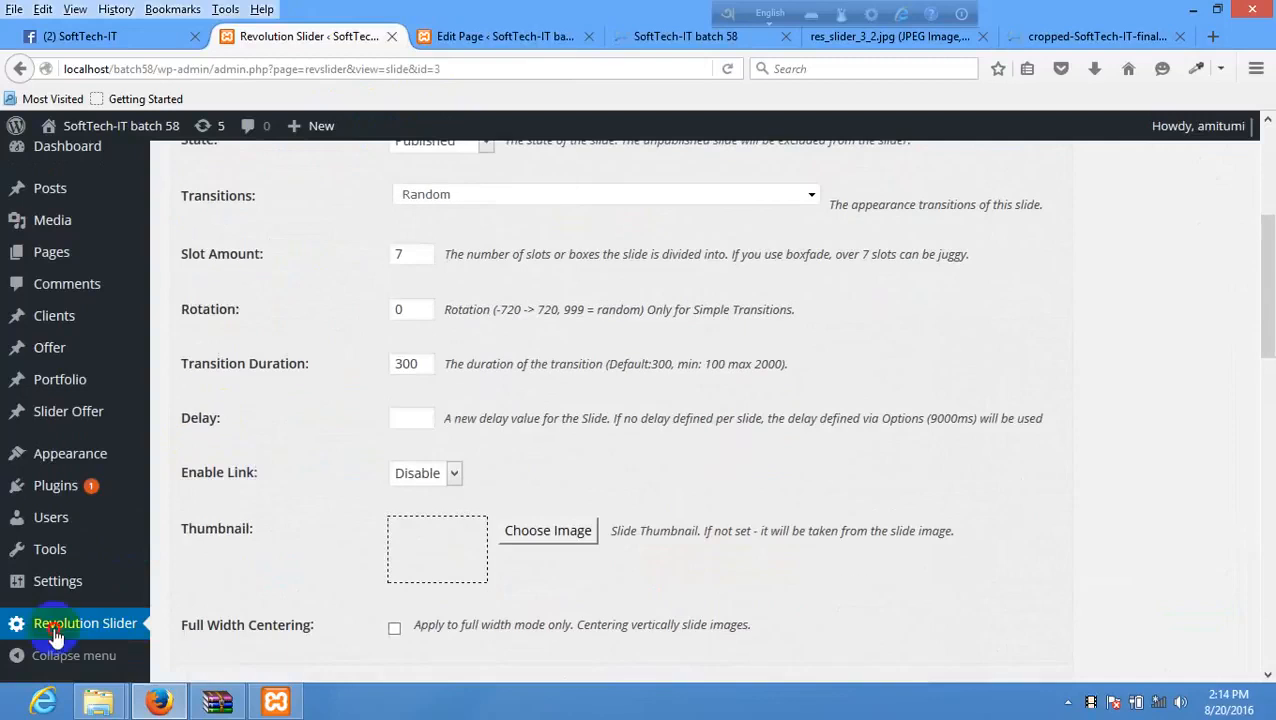
left_click(55, 630)
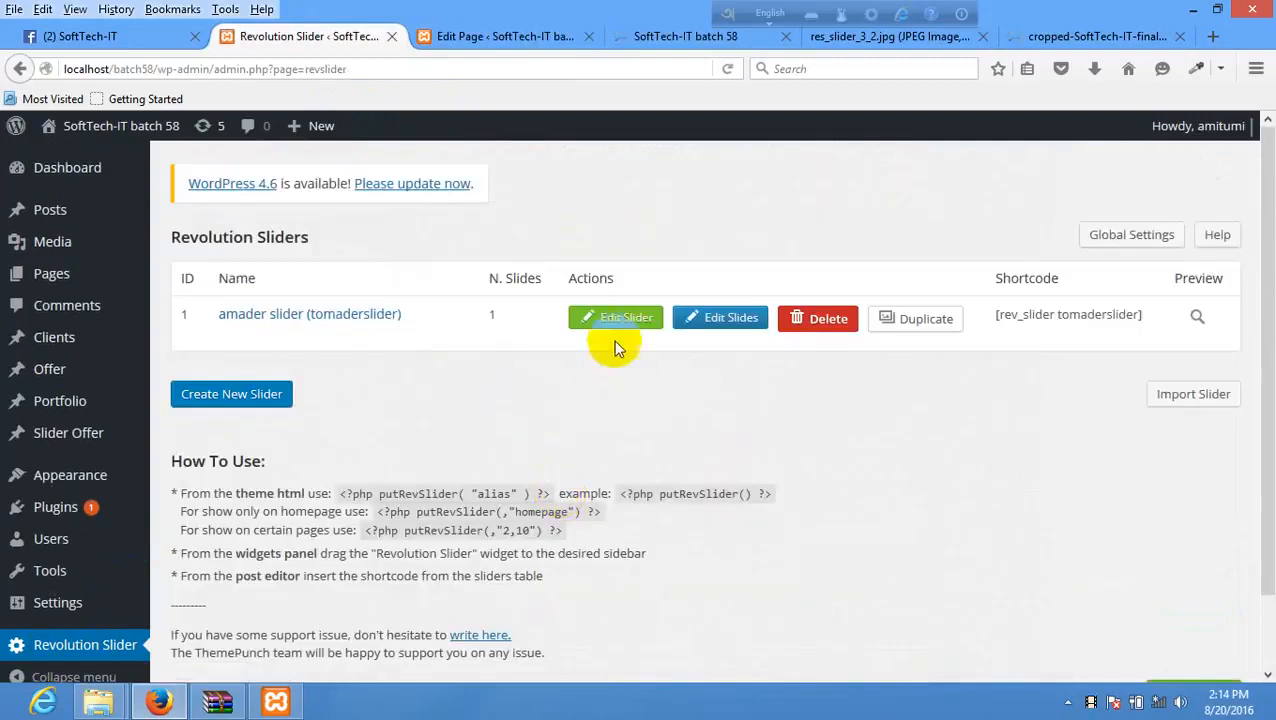
left_click(730, 317)
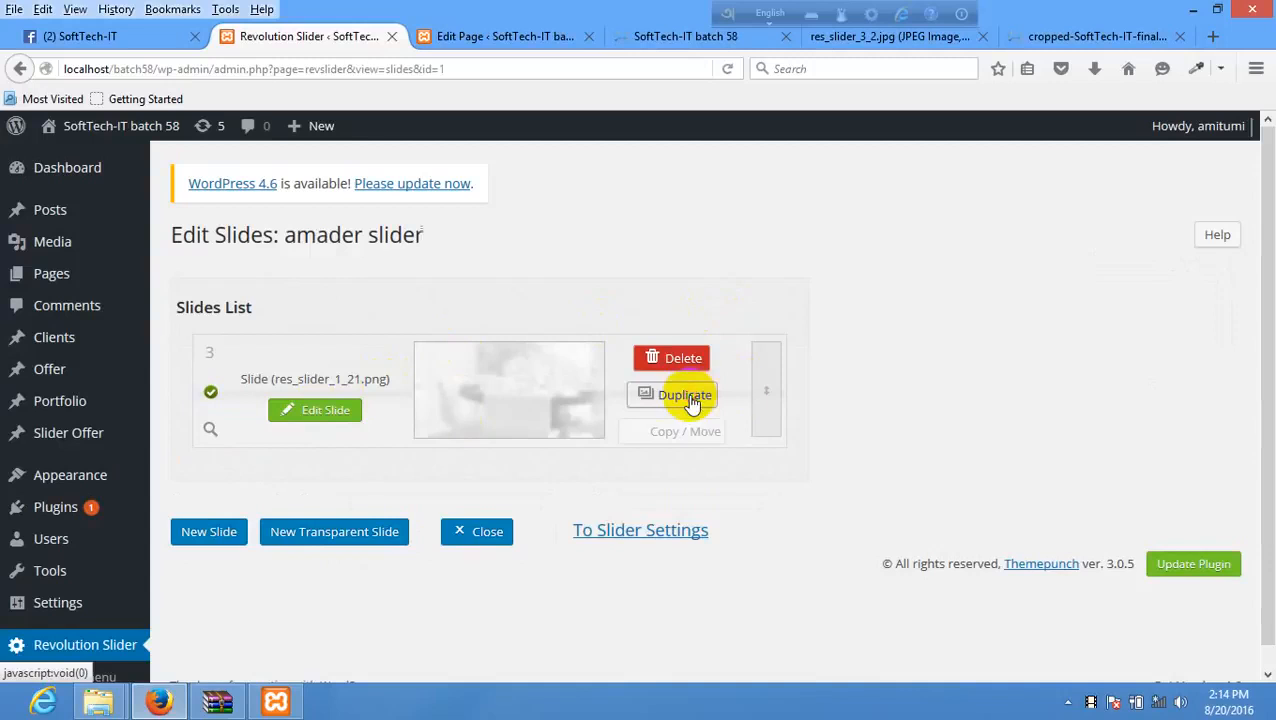
left_click(688, 397)
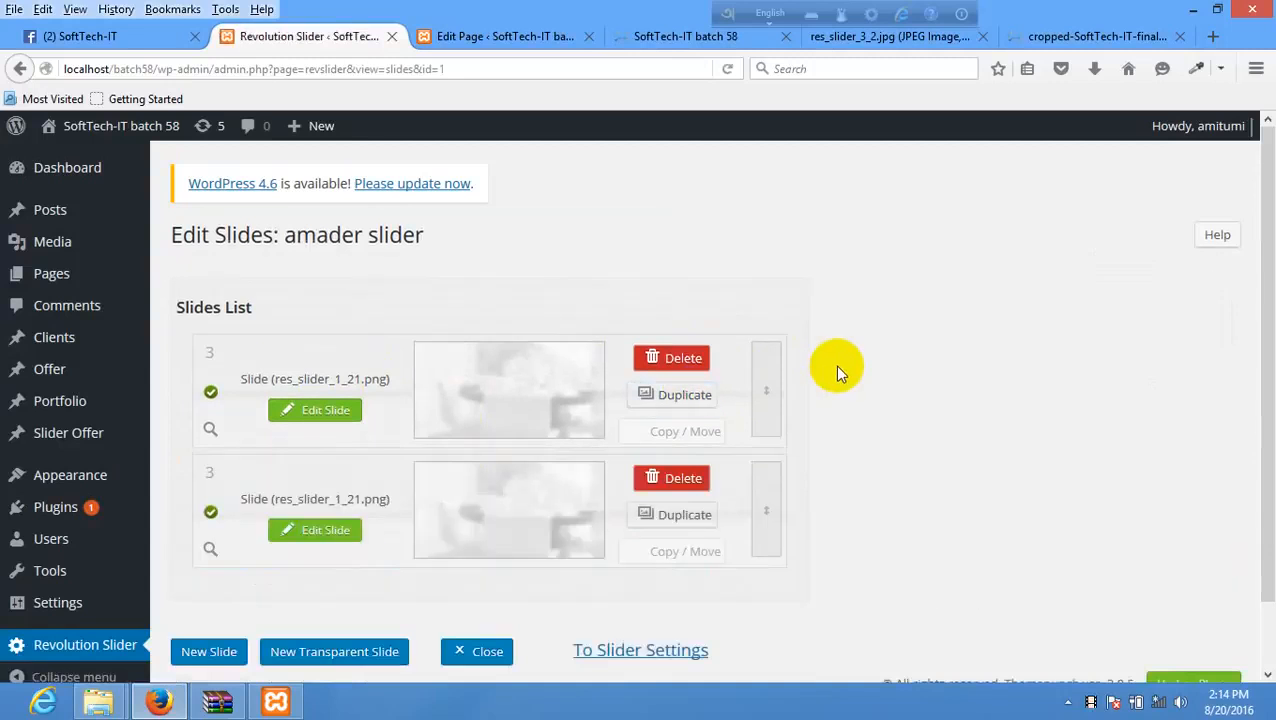
- Open the duplicated slide for editing and look through its general settings and layers
scroll(837, 367, "down", 2)
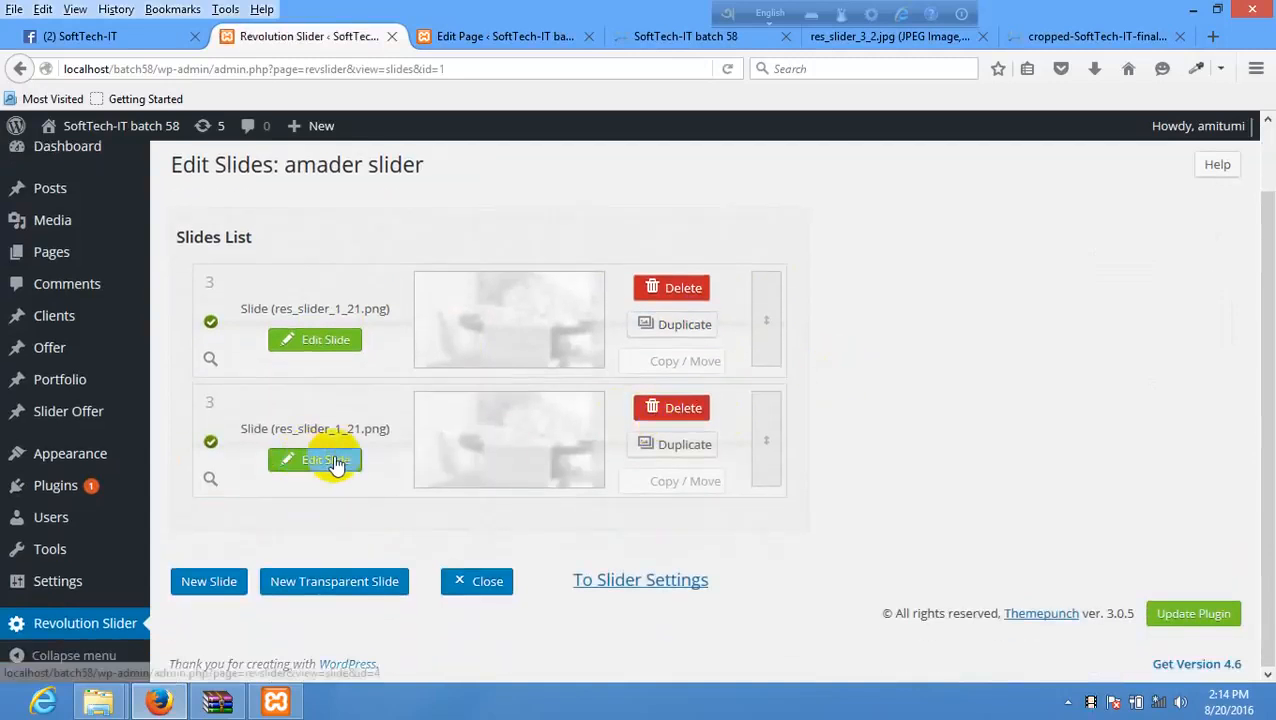
left_click(330, 460)
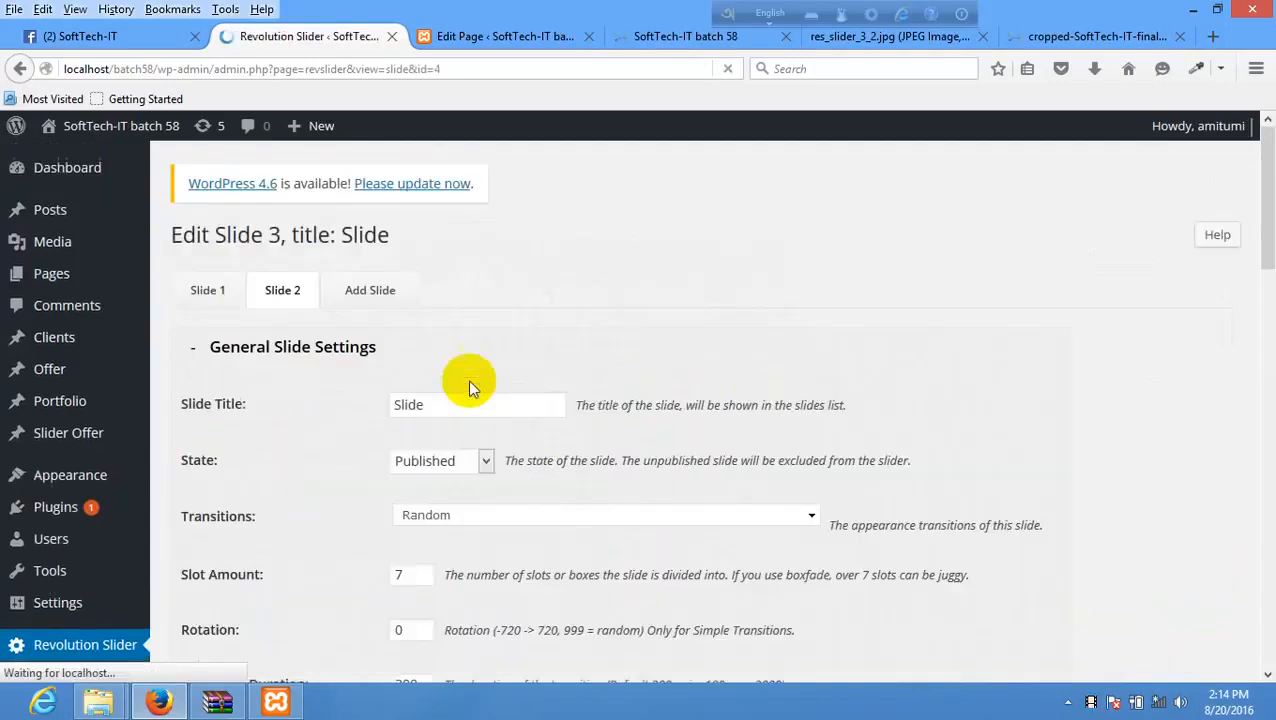
scroll(470, 380, "down", 10)
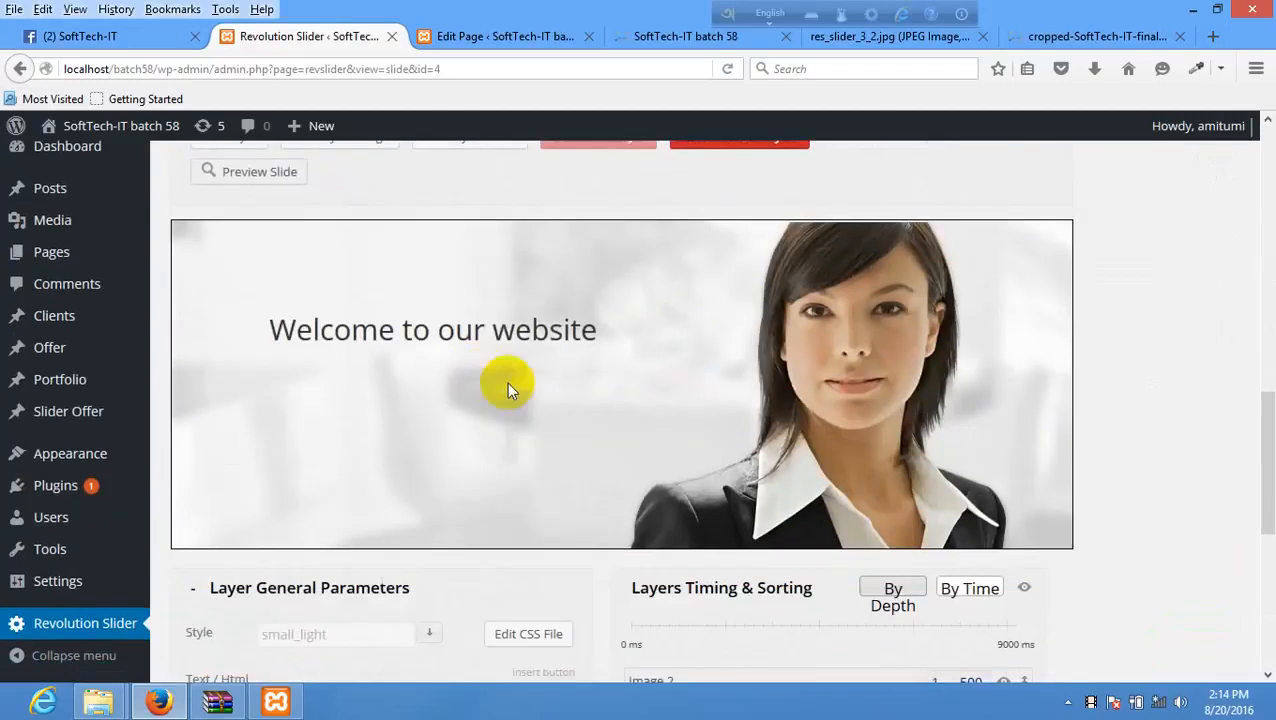
scroll(459, 353, "up", 4)
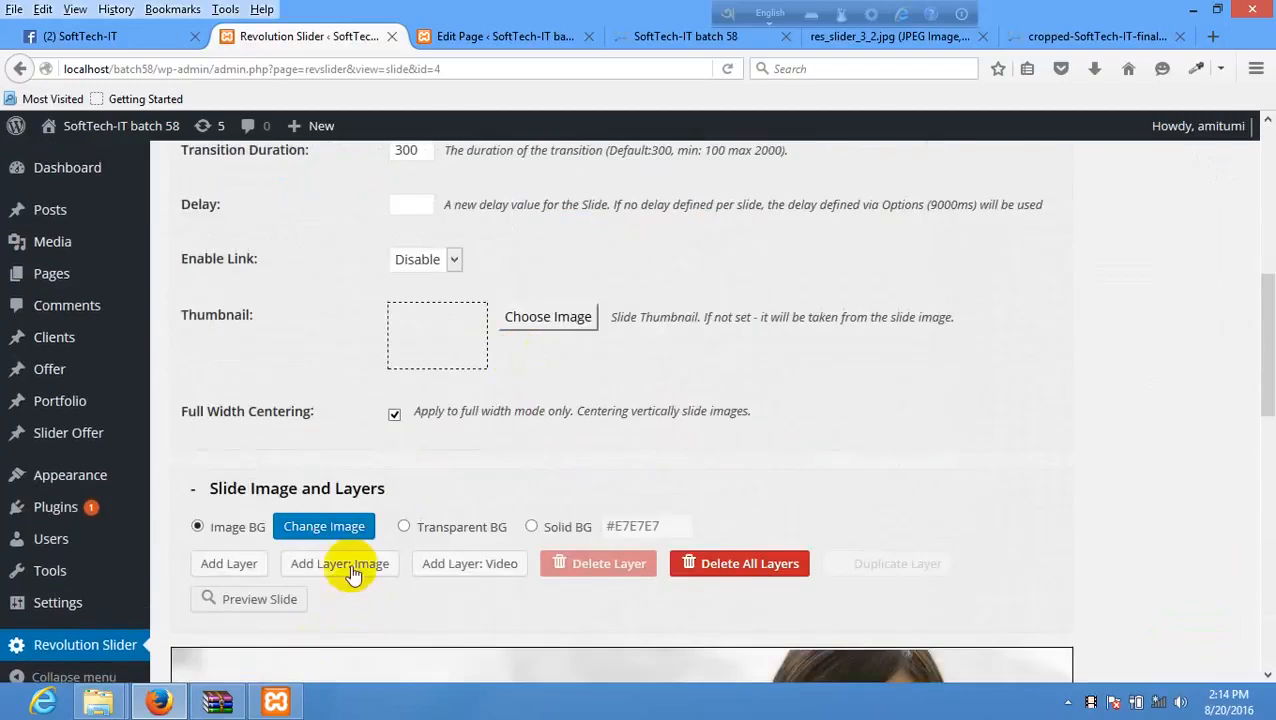
scroll(456, 490, "up", 6)
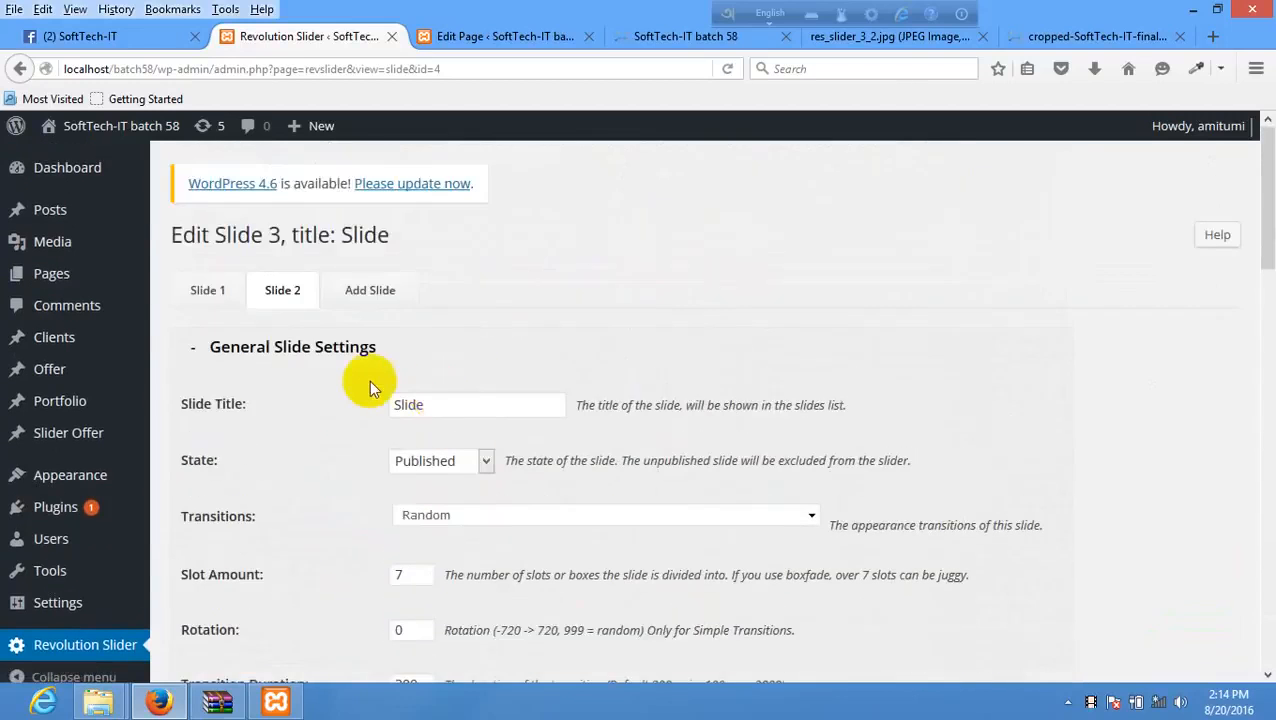
scroll(445, 391, "down", 4)
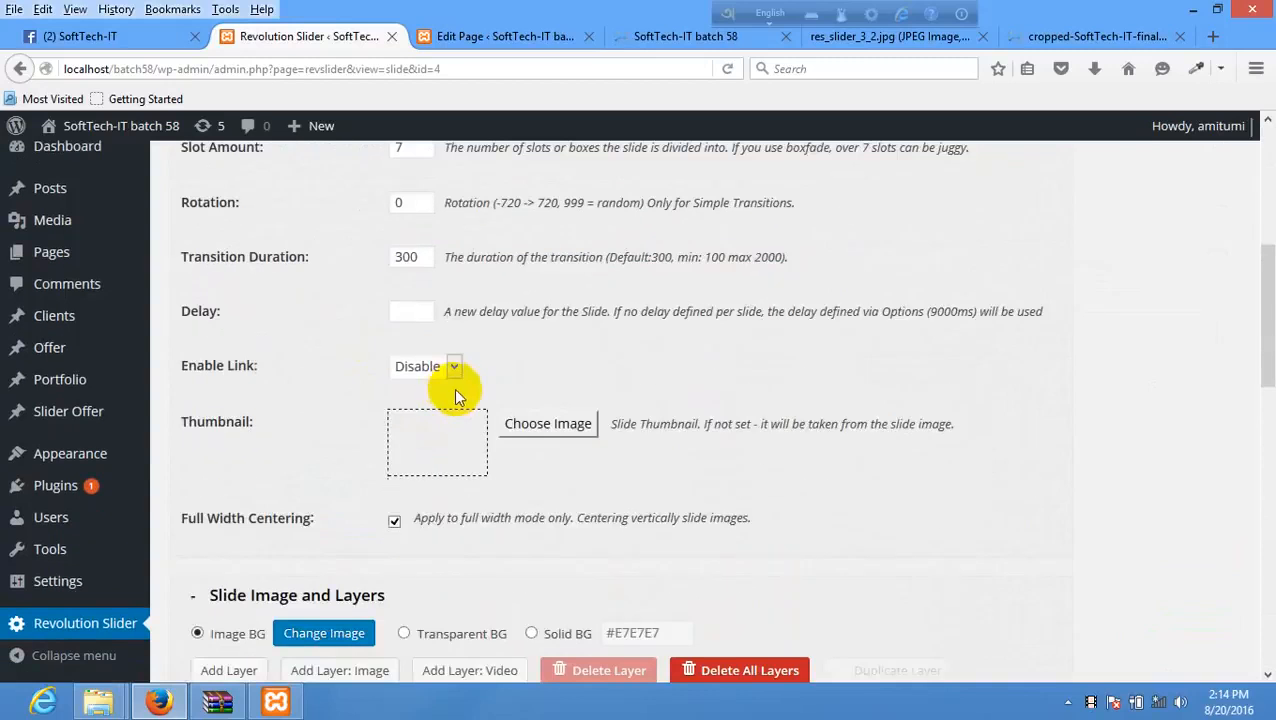
- Open the image chooser for the duplicated slide's background and upload the downloaded res_slider_3_1.png and img-6.jpg to the media library
scroll(450, 425, "down", 2)
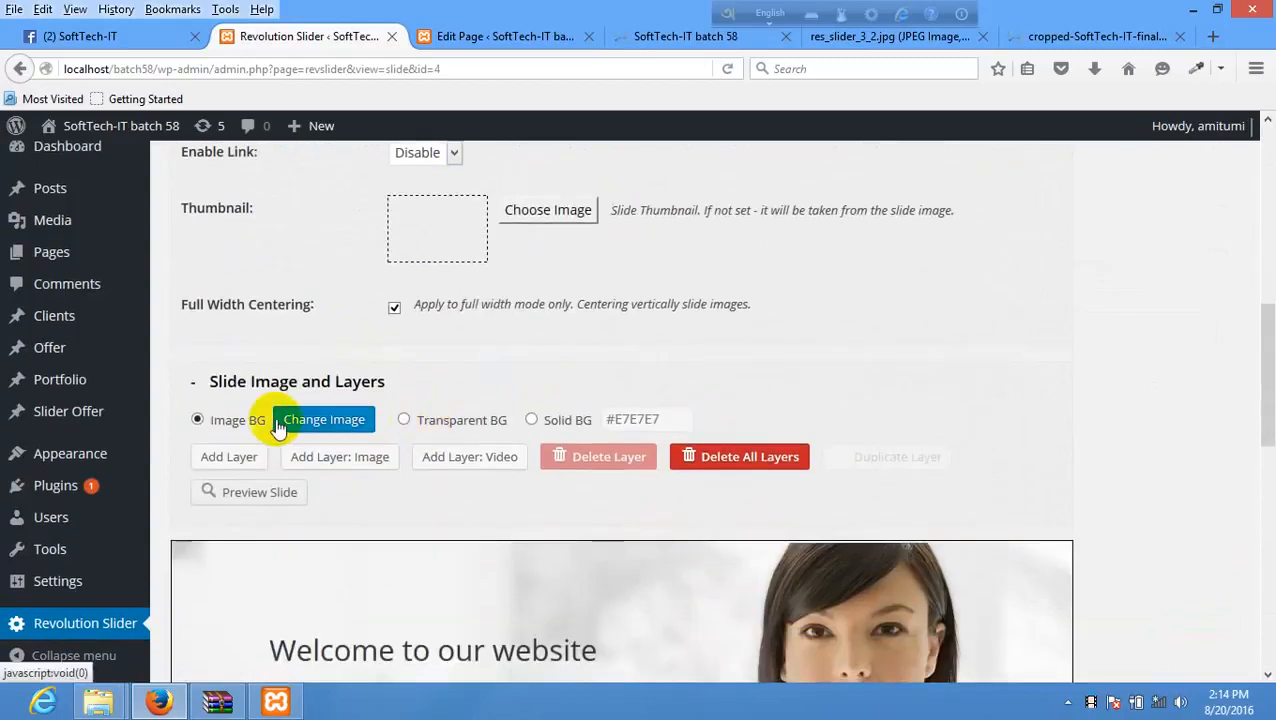
scroll(456, 422, "down", 1)
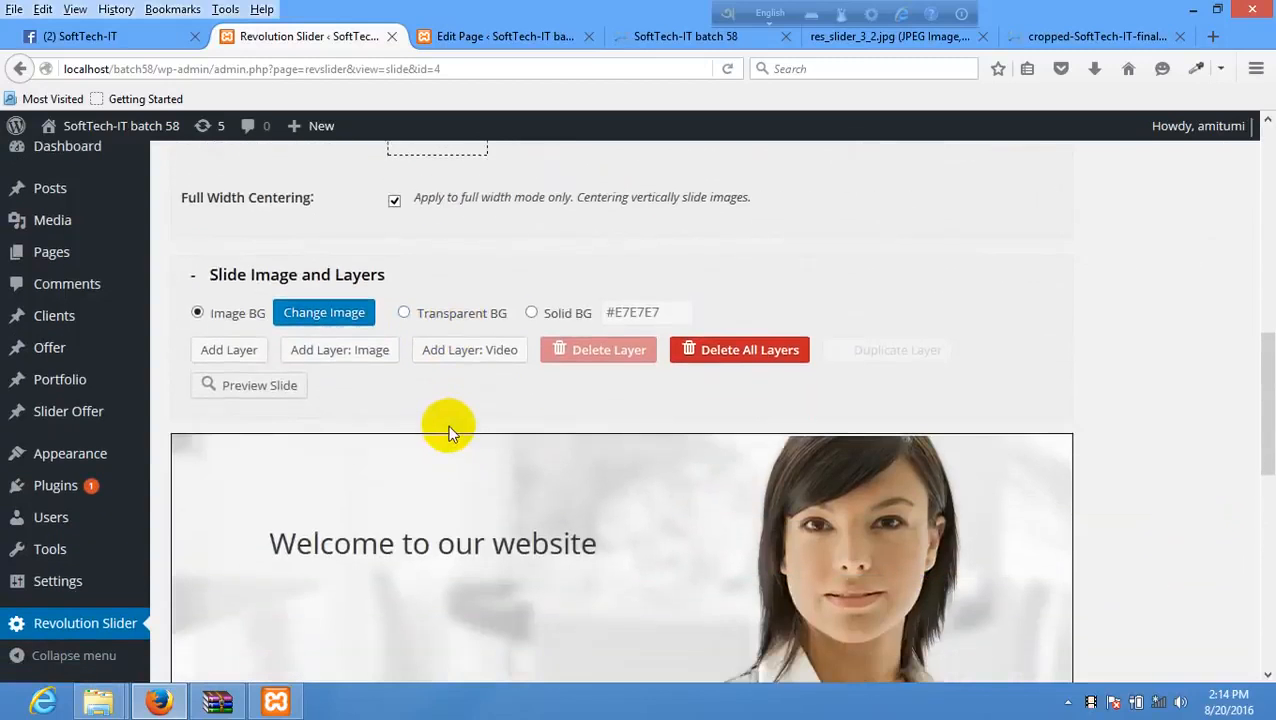
scroll(436, 427, "down", 4)
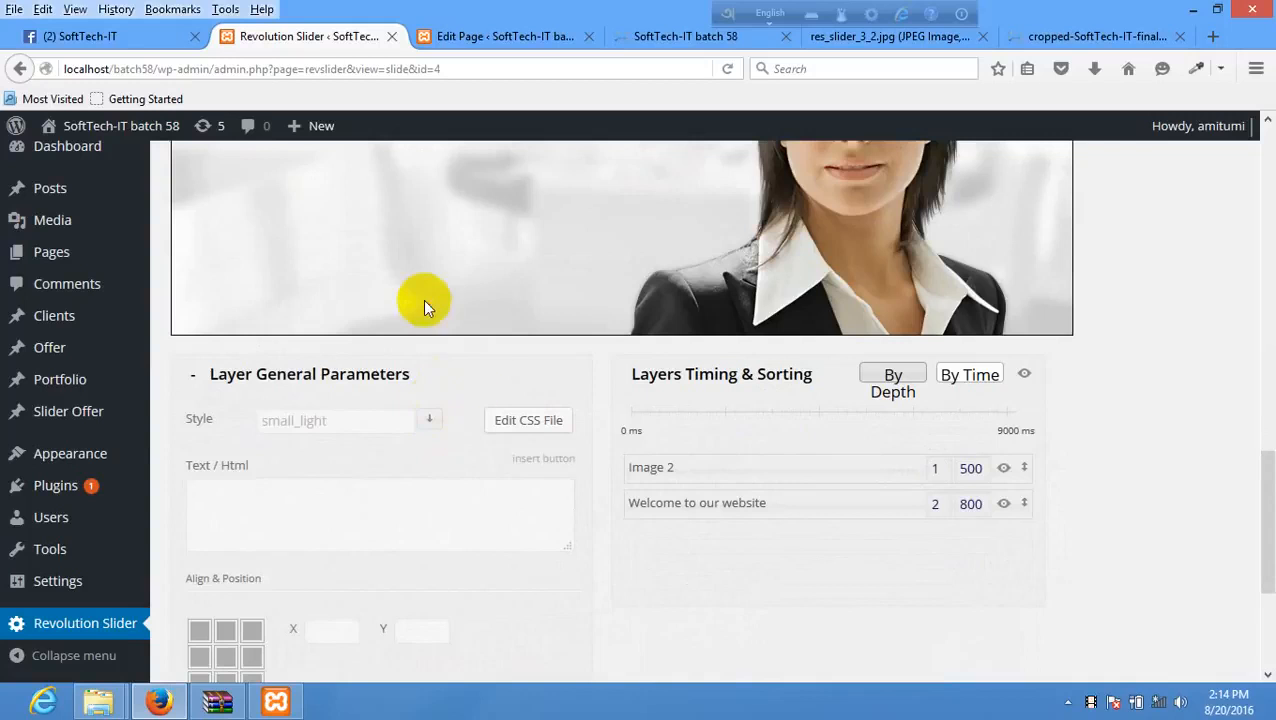
scroll(408, 259, "up", 5)
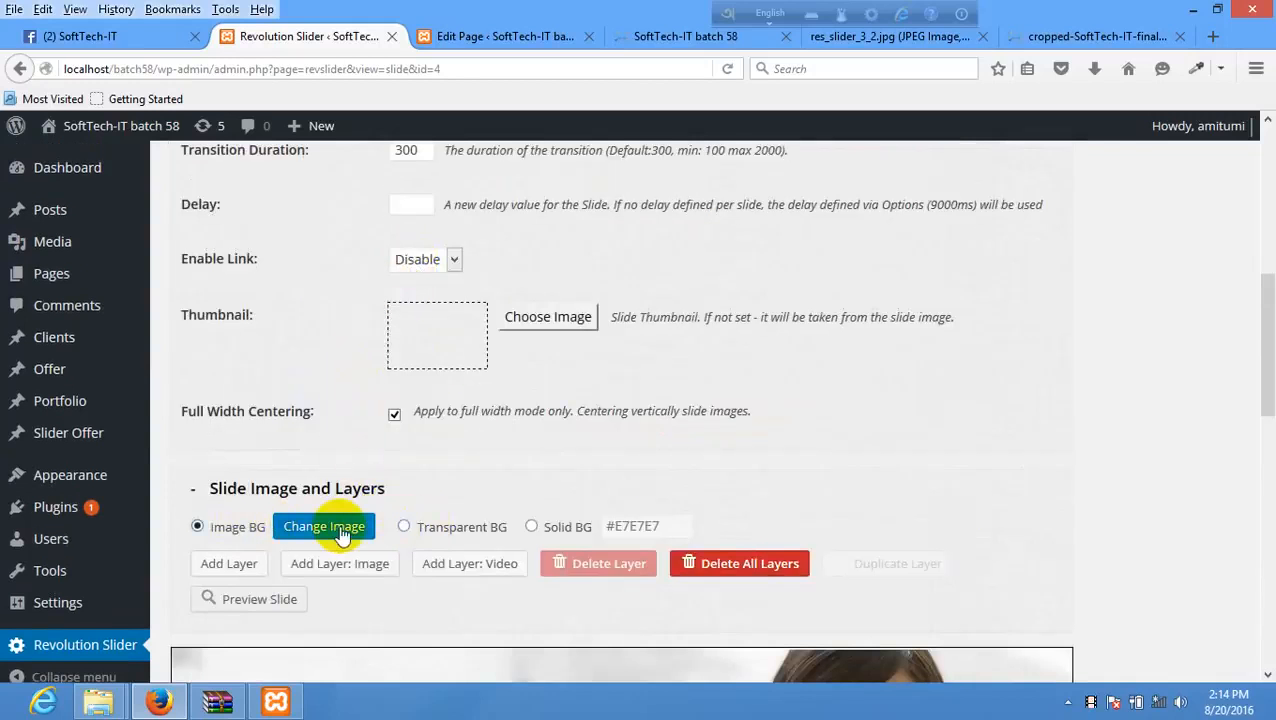
left_click(340, 530)
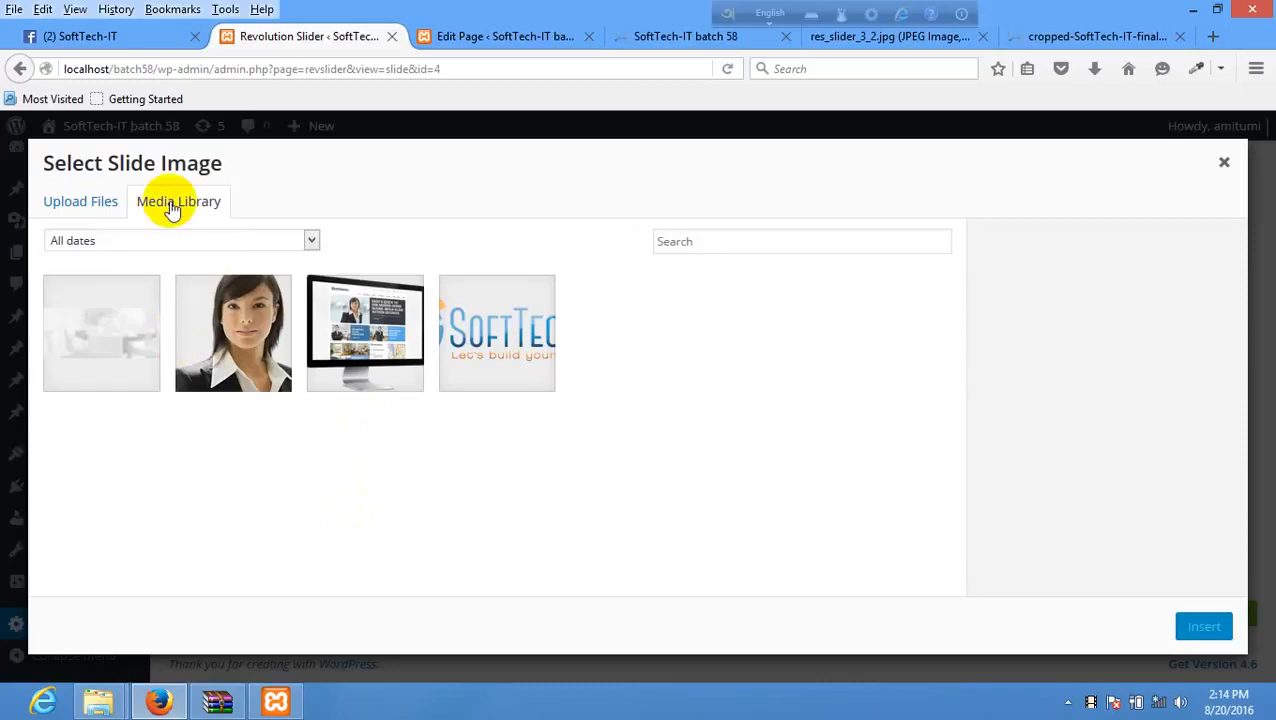
left_click(1094, 68)
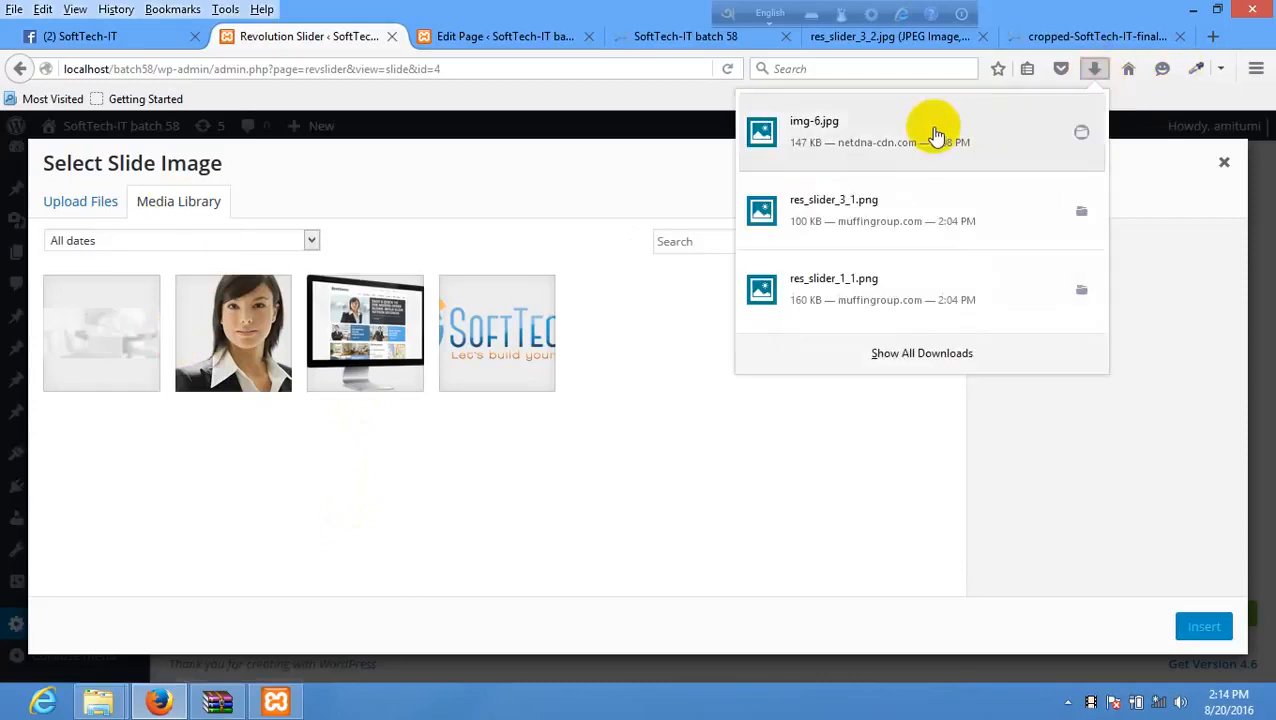
left_click(878, 215)
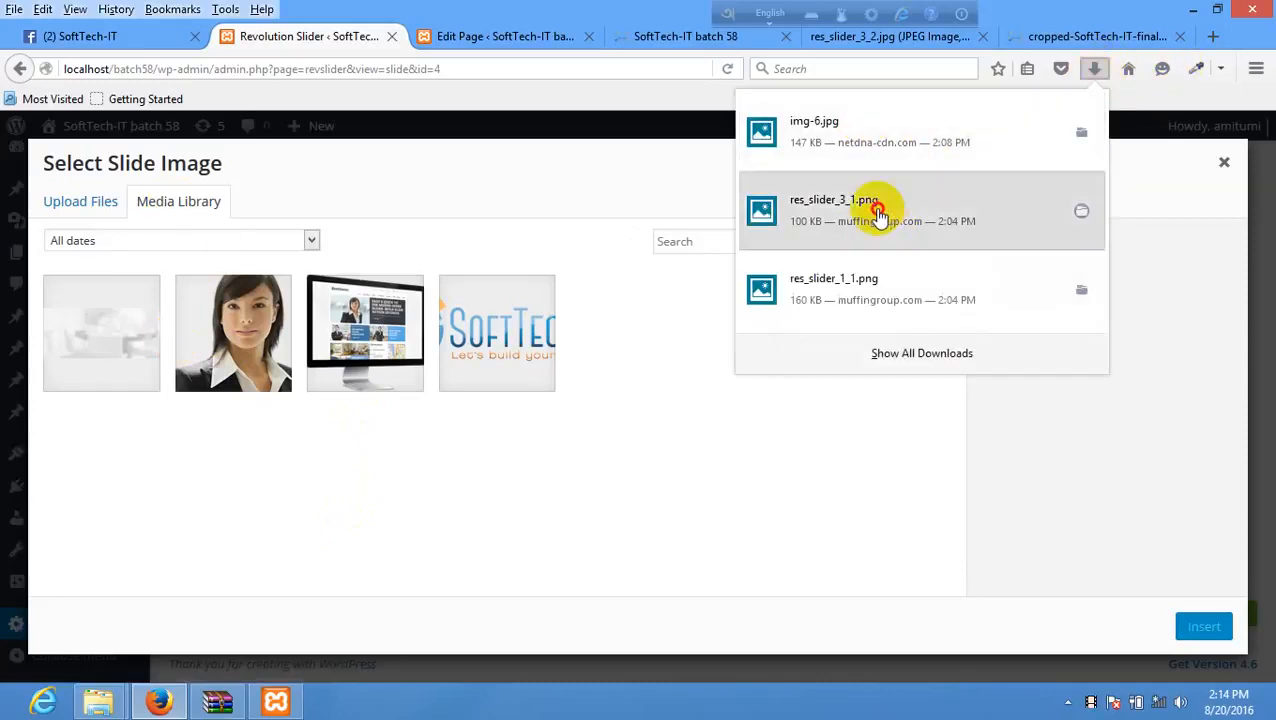
left_click_drag(878, 215, 683, 447)
left_click_drag(926, 137, 700, 451)
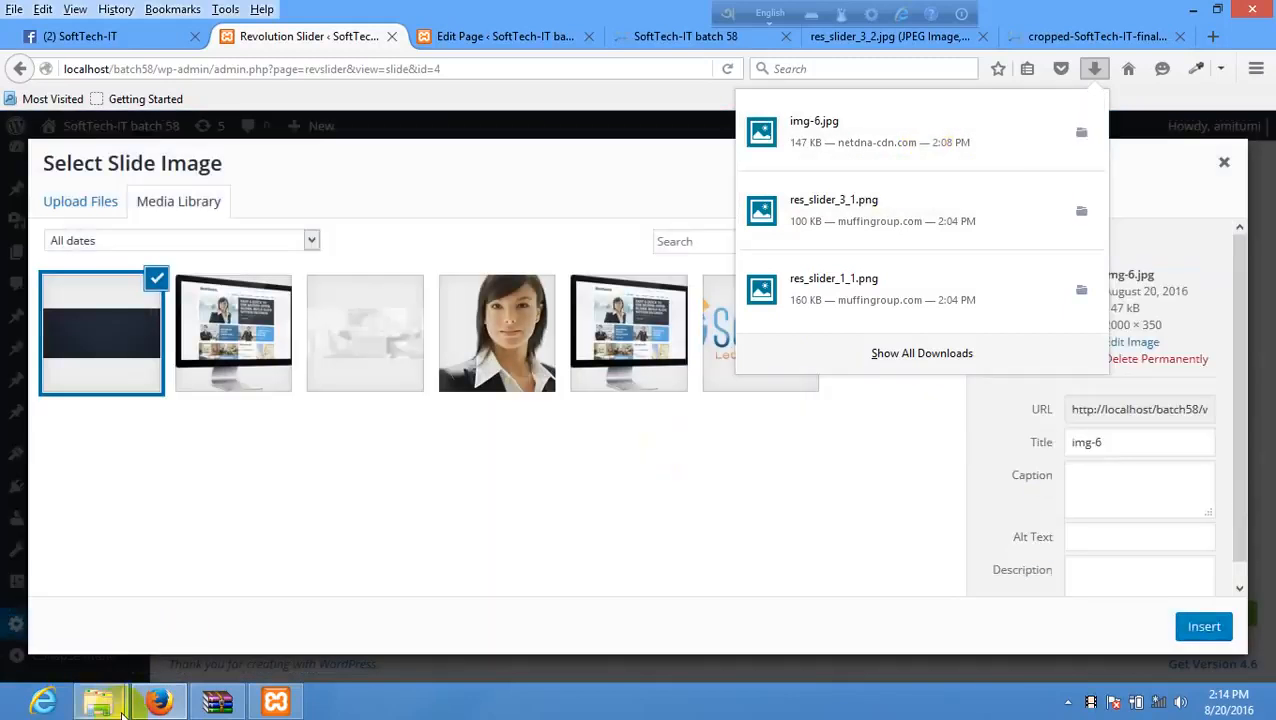
- Upload the 1920 × 1080 mountain landscape image from the computer's folder and insert it as the slide's background
mouse_move(98, 702)
mouse_move(295, 630)
left_click(121, 610)
left_click_drag(612, 165, 451, 532)
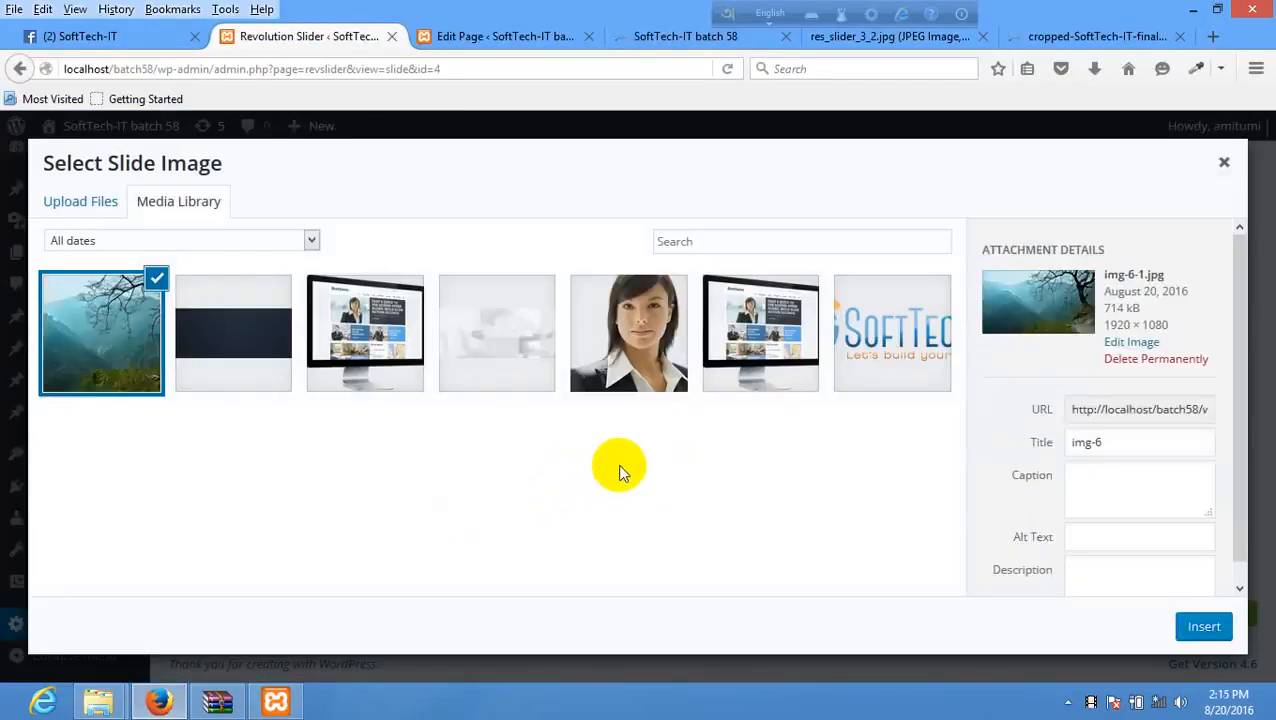
left_click(1200, 626)
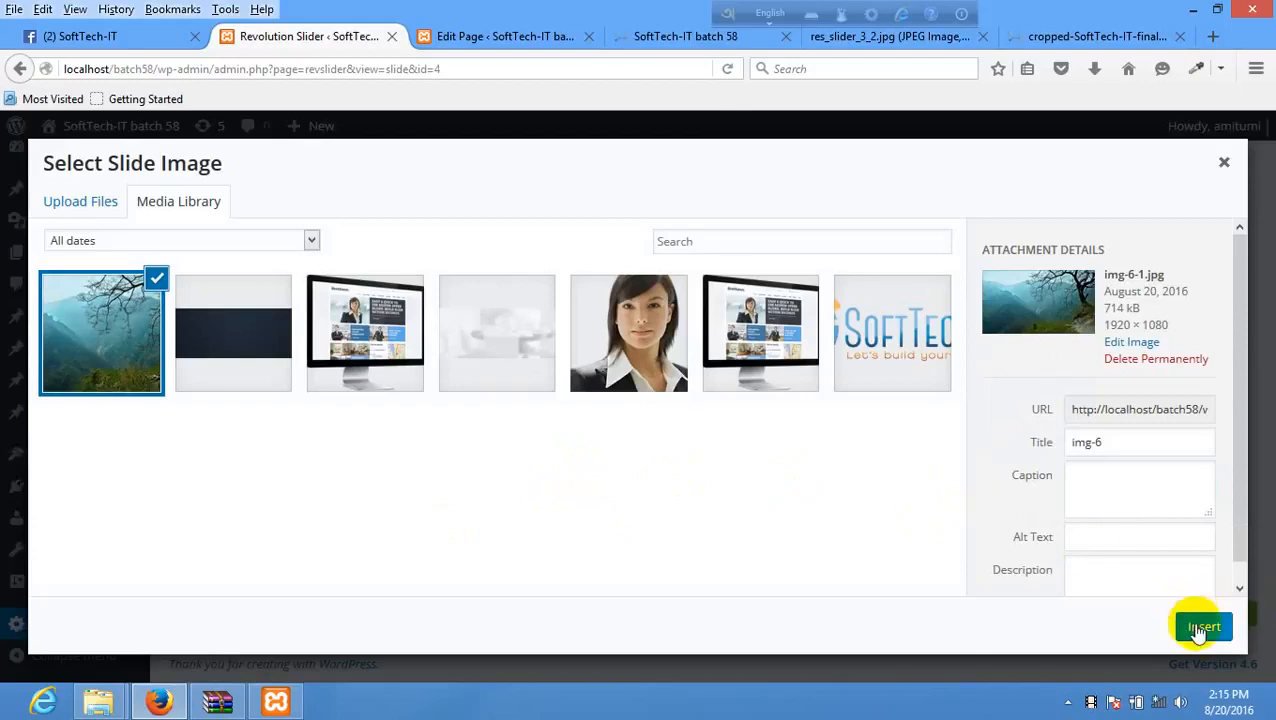
- Set the style of the "Welcome to our website" text layer to large_light
scroll(766, 478, "down", 4)
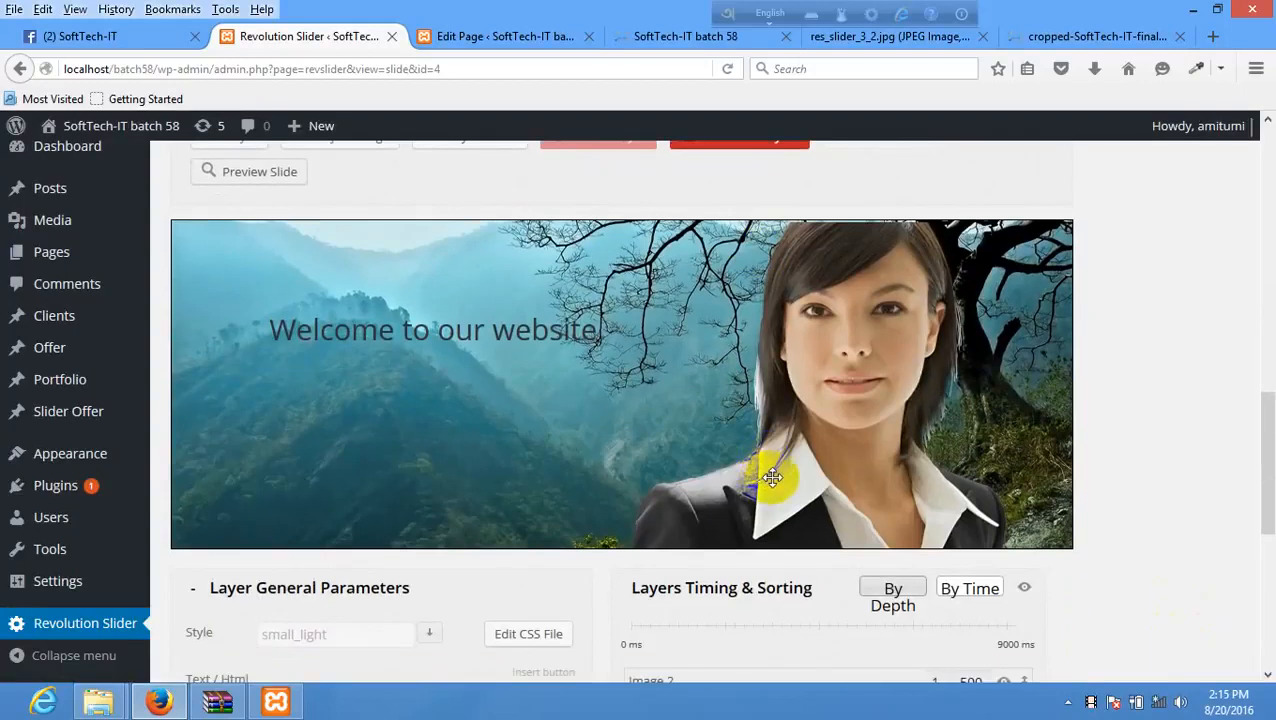
scroll(772, 478, "up", 1)
left_click(456, 432)
scroll(455, 433, "down", 2)
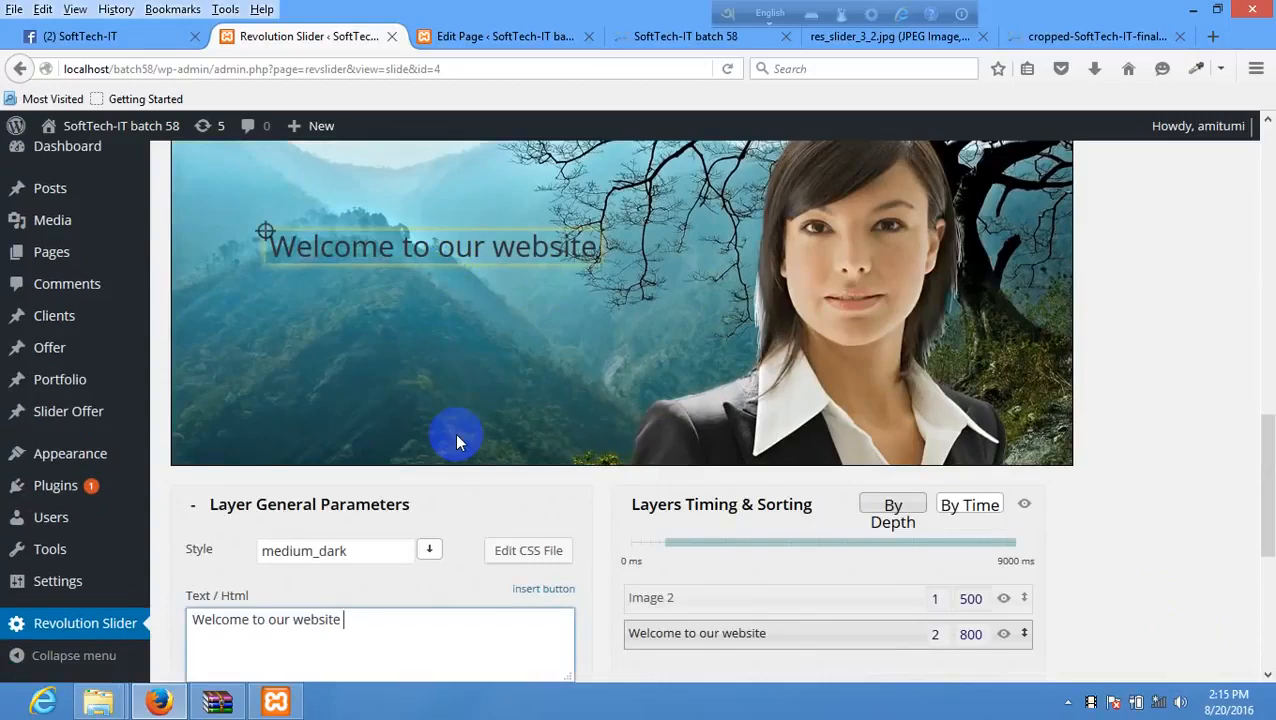
scroll(477, 278, "down", 2)
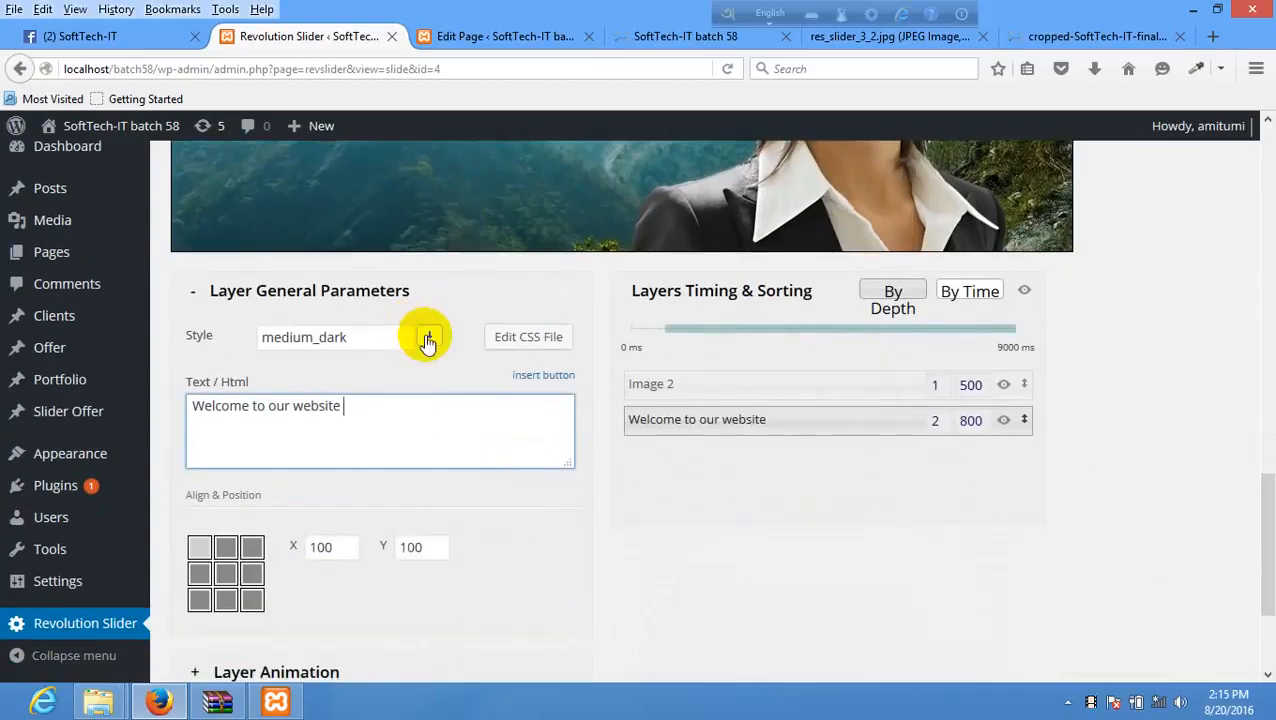
left_click(427, 340)
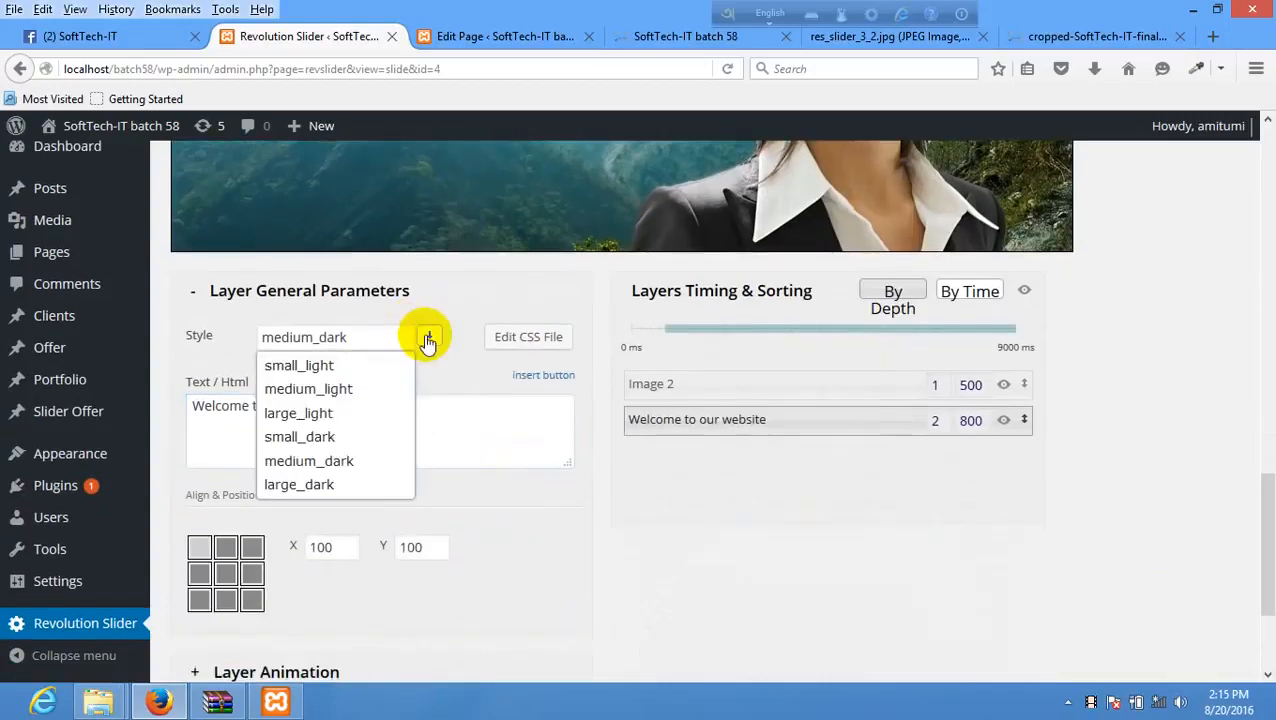
left_click(338, 414)
scroll(532, 464, "up", 5)
scroll(540, 463, "down", 5)
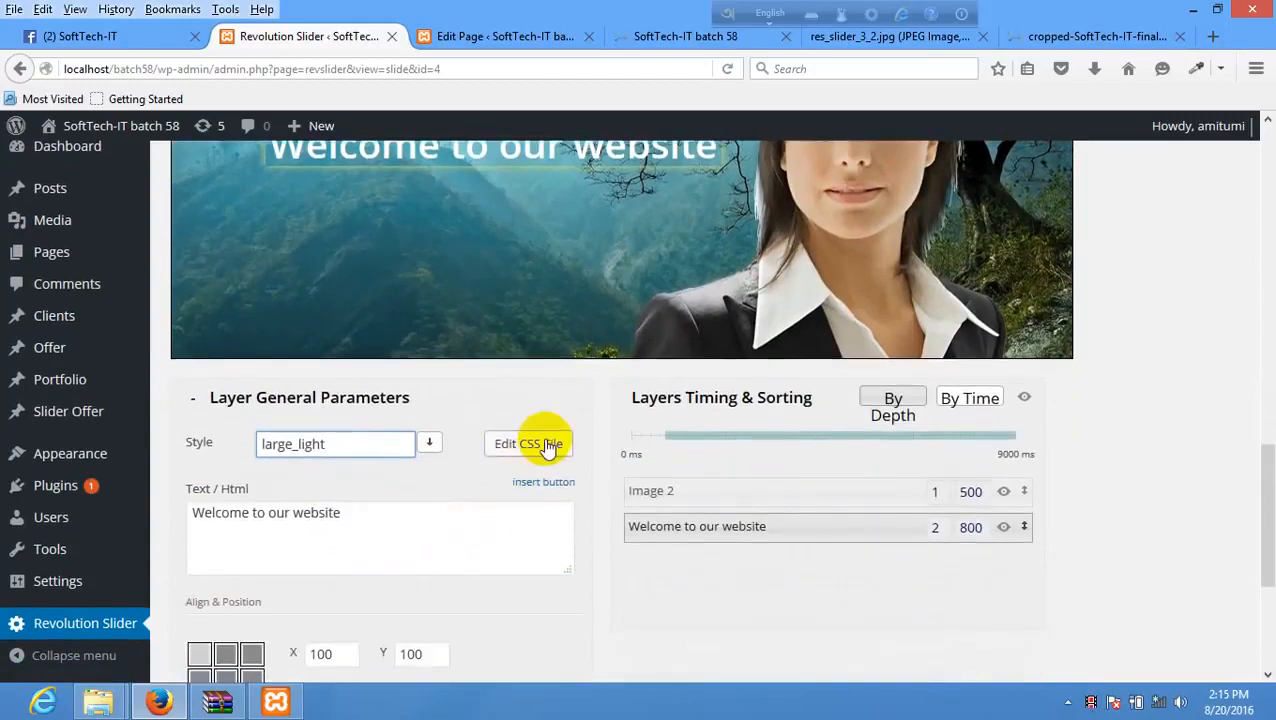
- Examine the caption style rules in the captions.css file and close it without editing
left_click(548, 447)
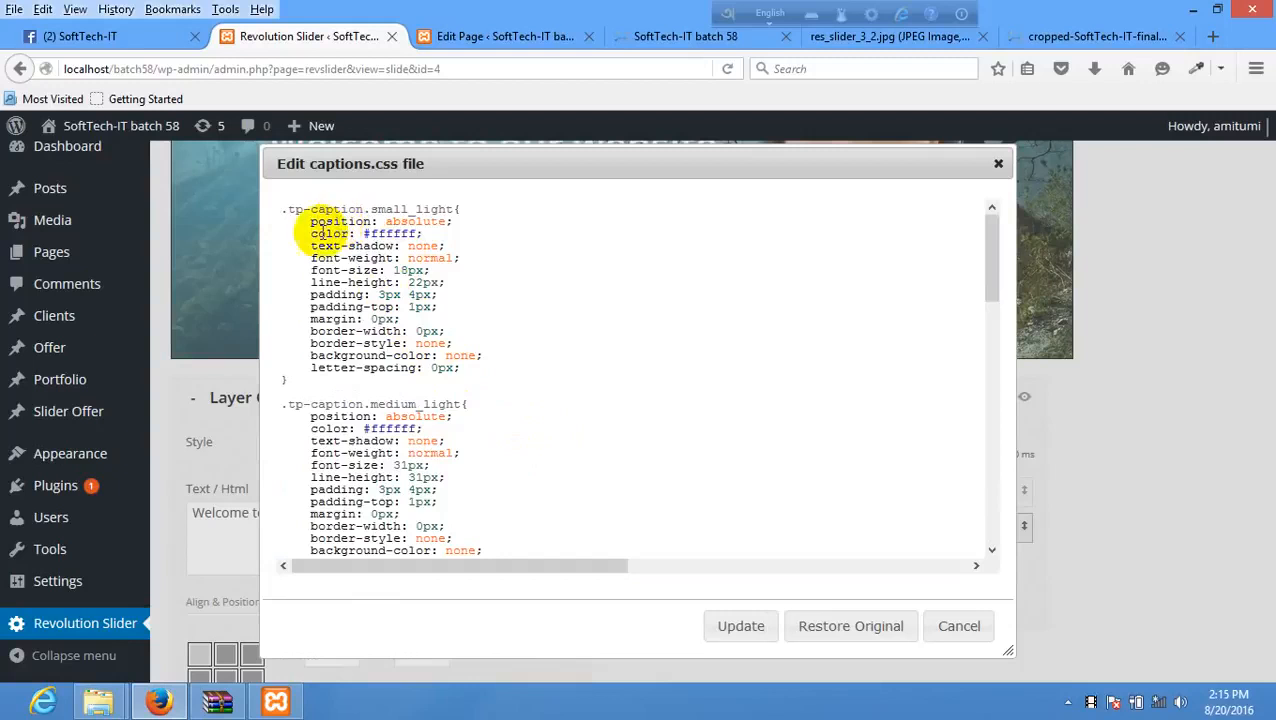
scroll(420, 430, "down", 15)
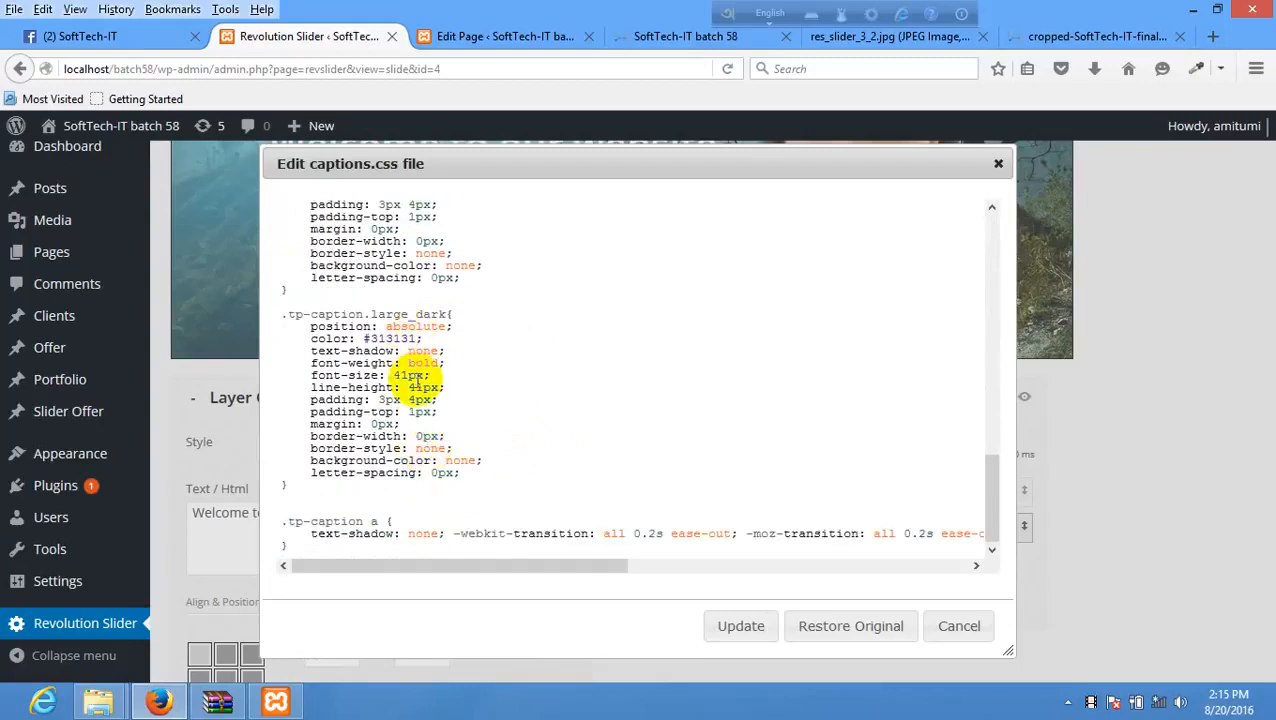
scroll(440, 390, "up", 10)
scroll(440, 392, "up", 1)
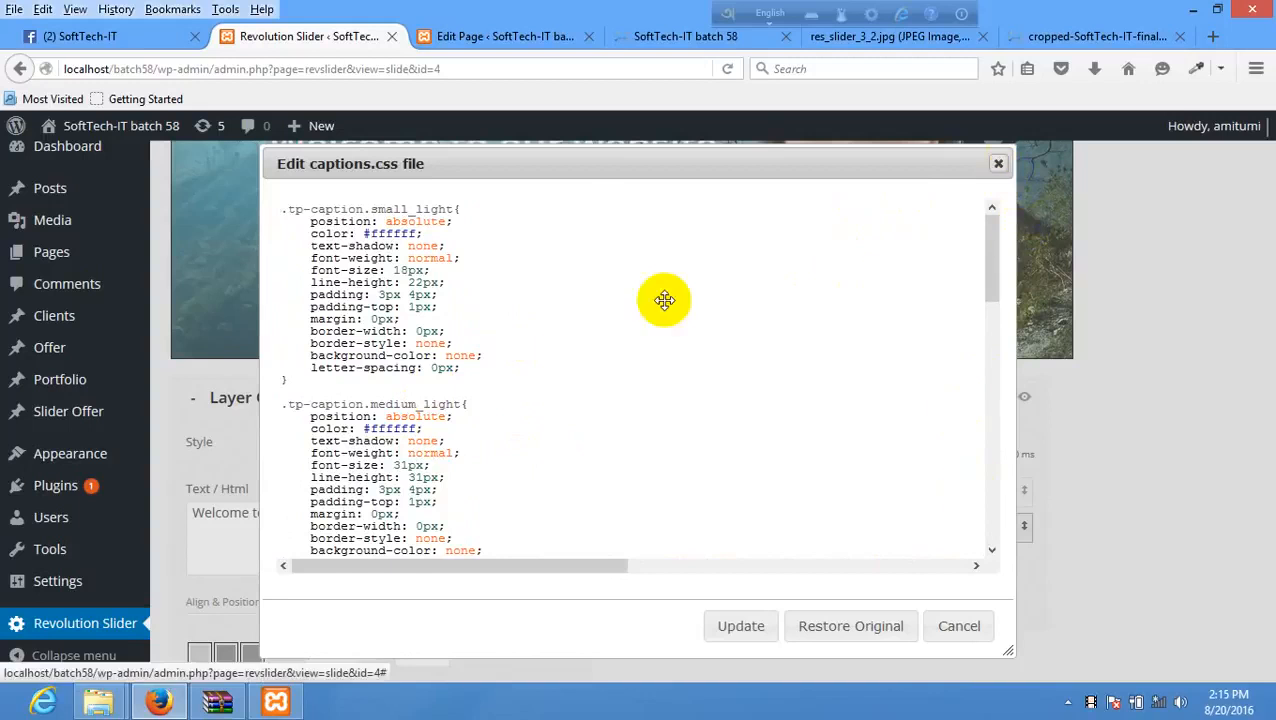
key("Escape")
- Move the woman image layer slightly to the right on the slide
scroll(459, 521, "up", 3)
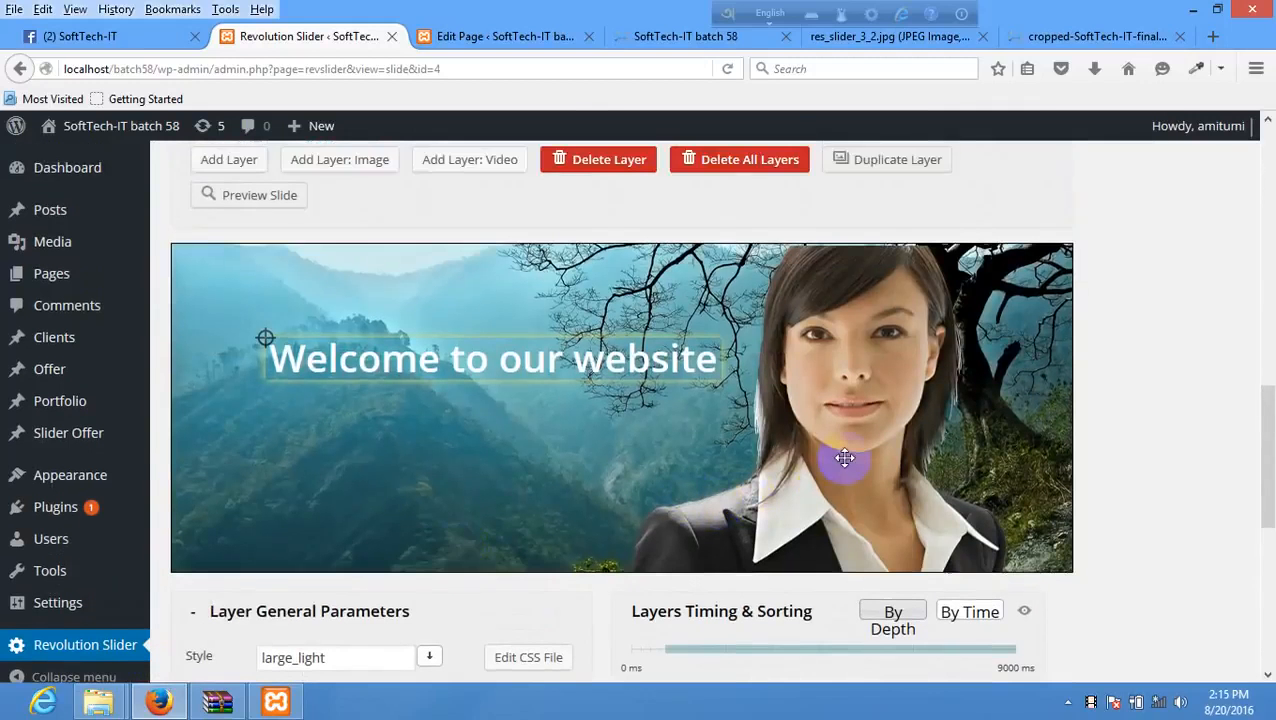
left_click_drag(840, 456, 874, 460)
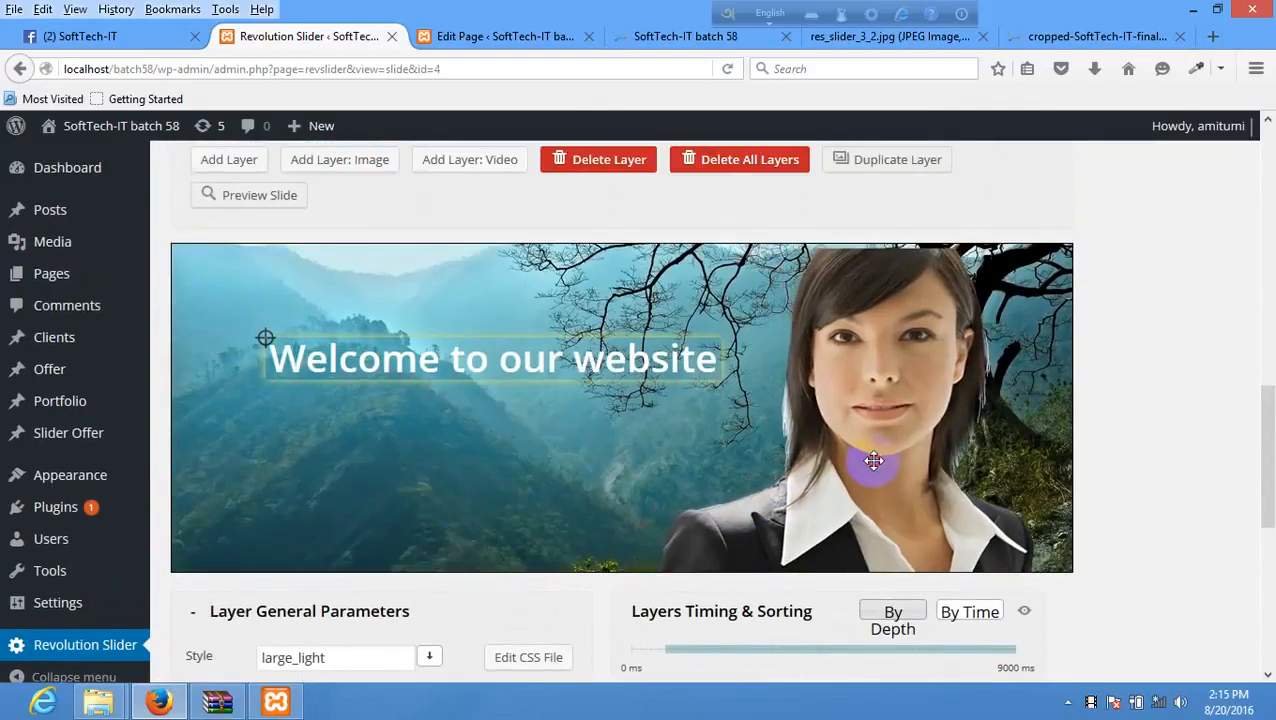
scroll(797, 441, "down", 1)
scroll(843, 455, "up", 1)
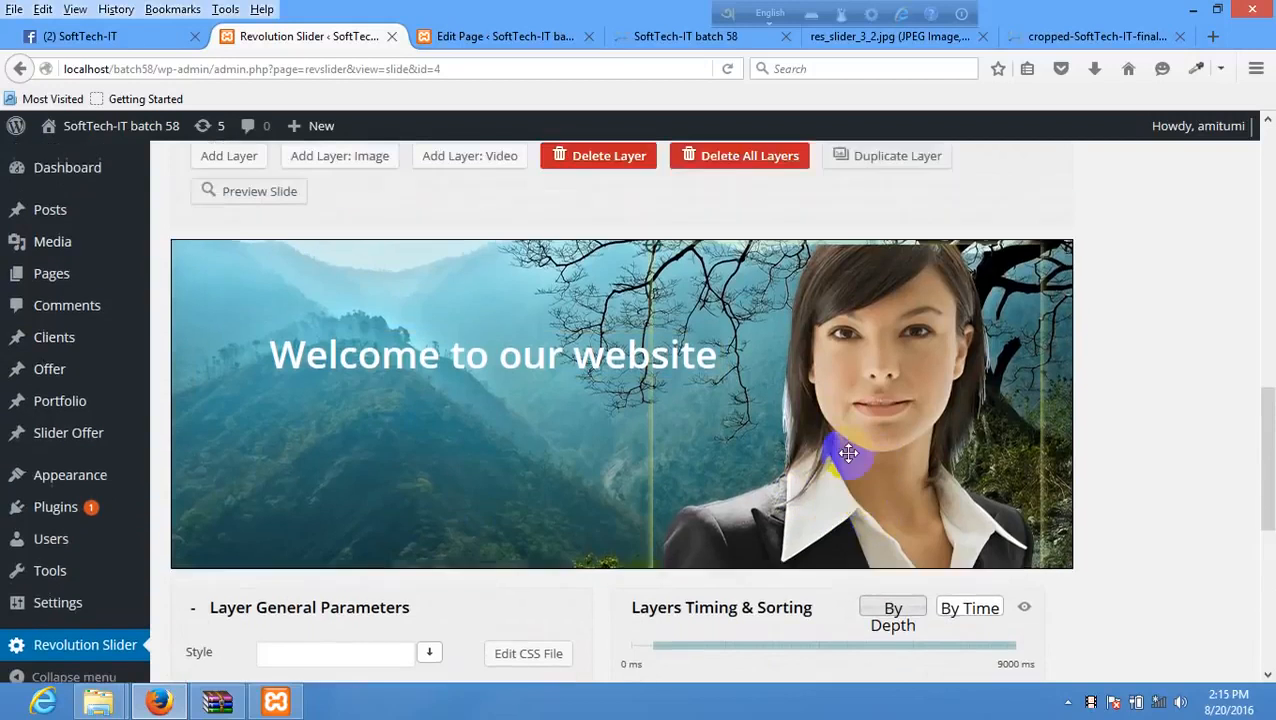
- Add two text layers with their default caption text and delete the woman image layer
scroll(503, 380, "up", 3)
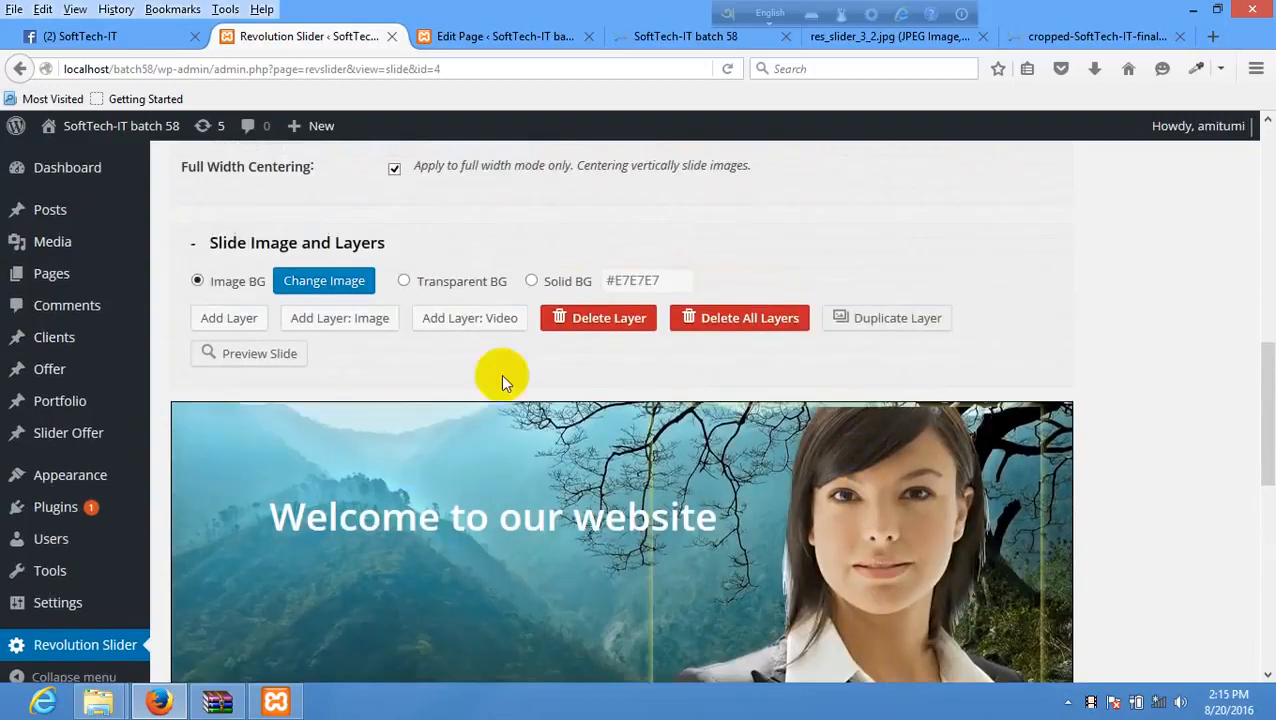
left_click(249, 318)
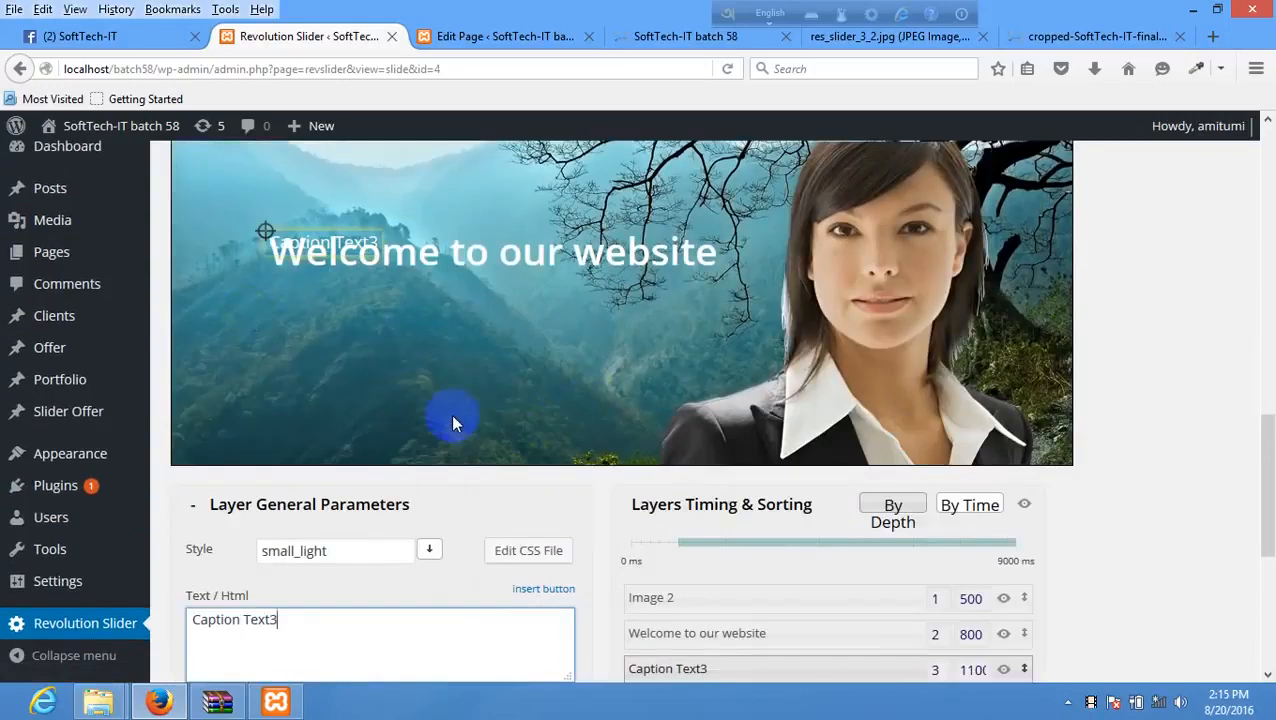
scroll(451, 424, "up", 5)
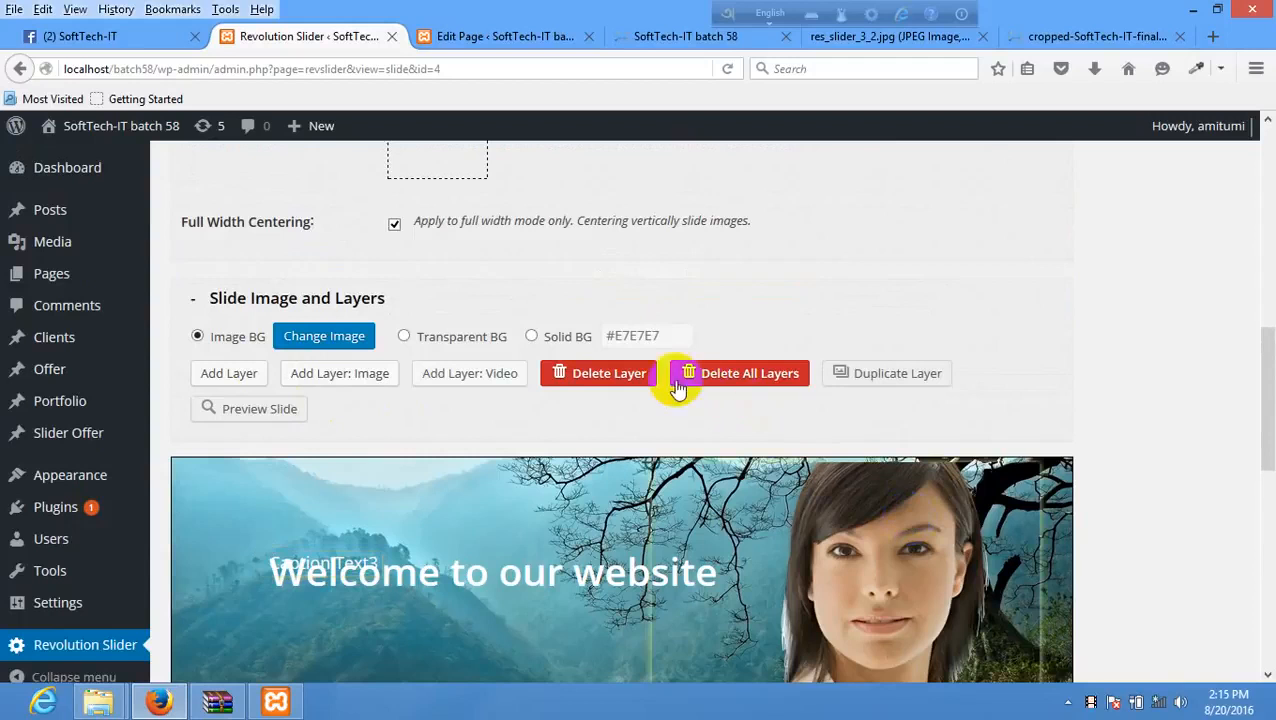
left_click(616, 373)
left_click(229, 373)
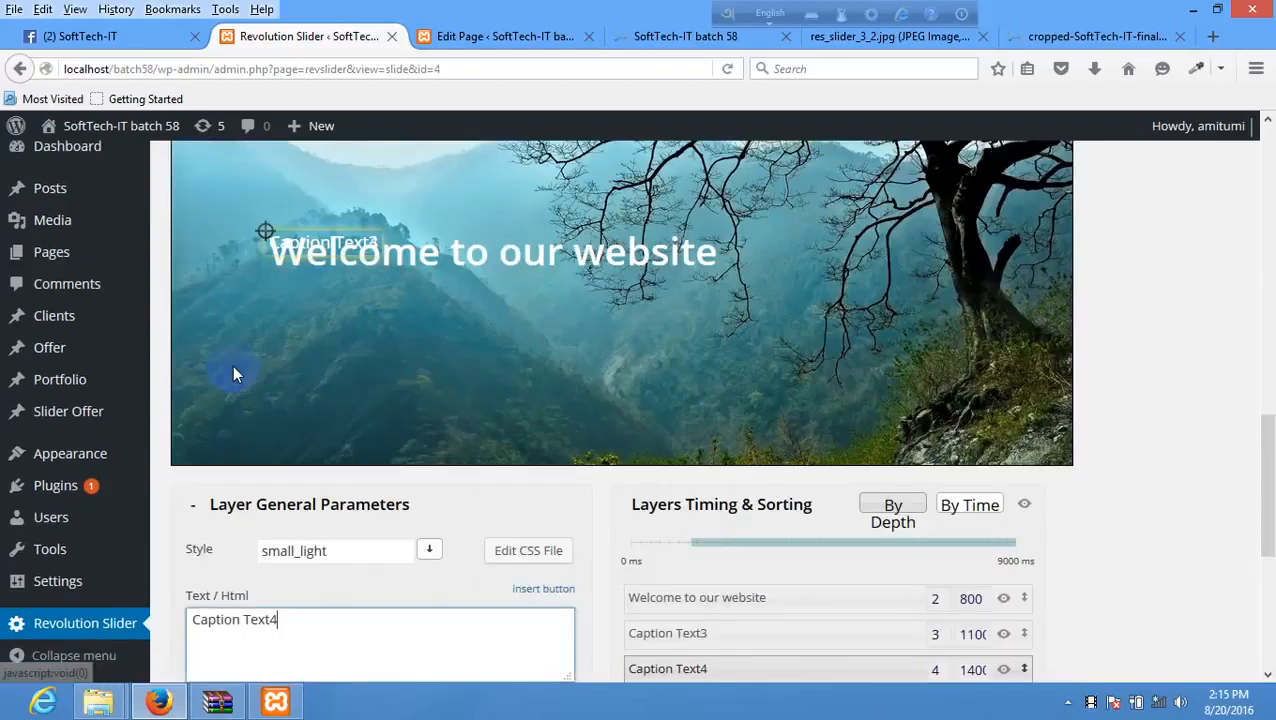
- Add the newly uploaded monitor picture as an image layer and place it on the slide's right side at about X 620, Y -1
scroll(357, 413, "up", 5)
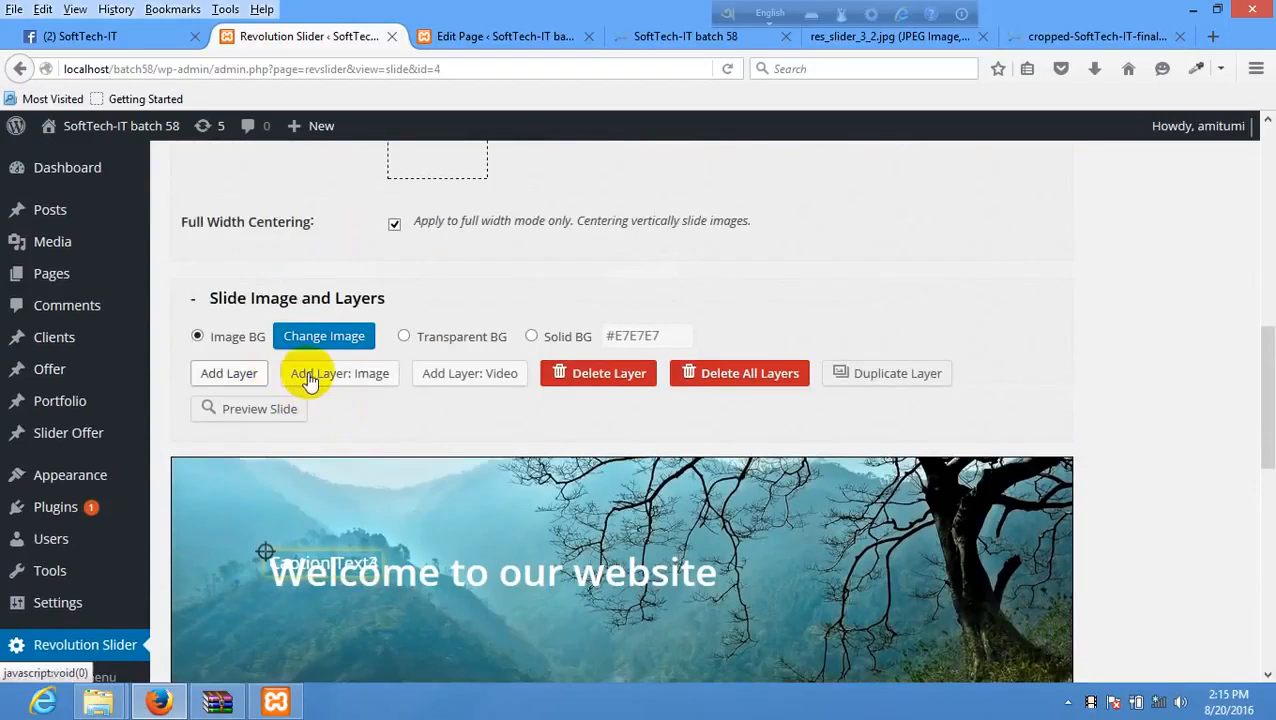
left_click(338, 373)
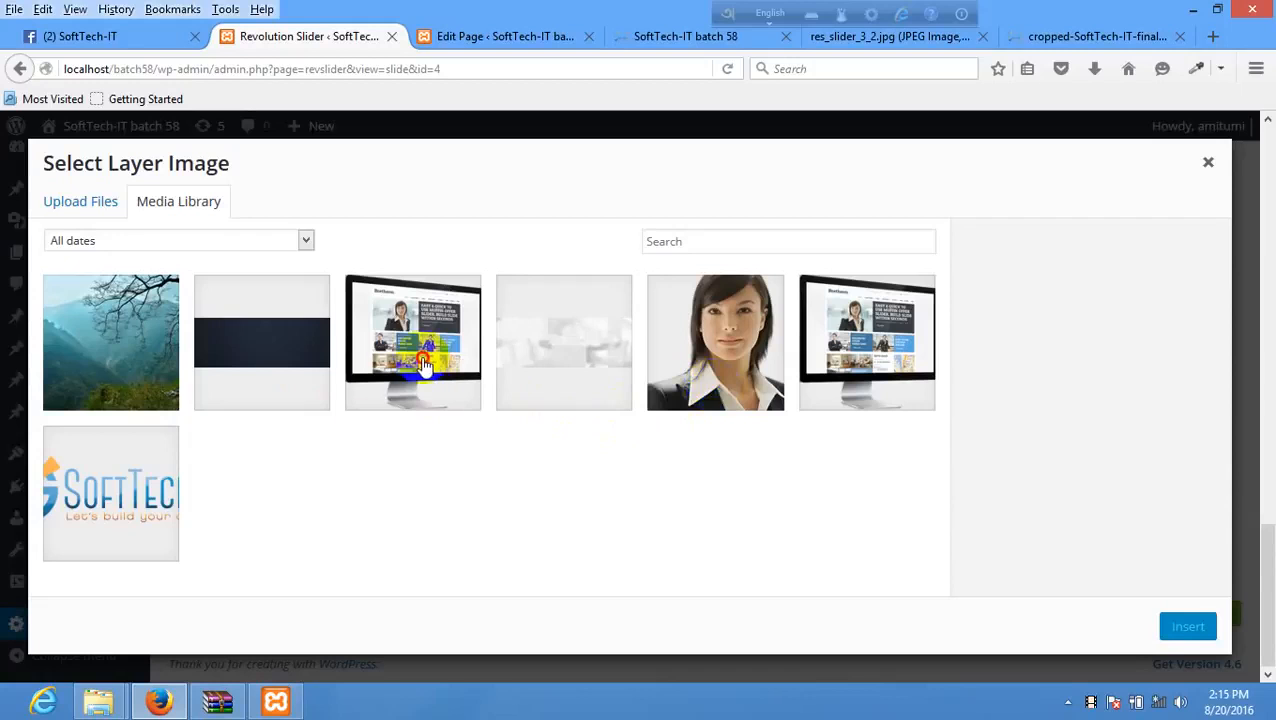
left_click(418, 358)
left_click(1190, 628)
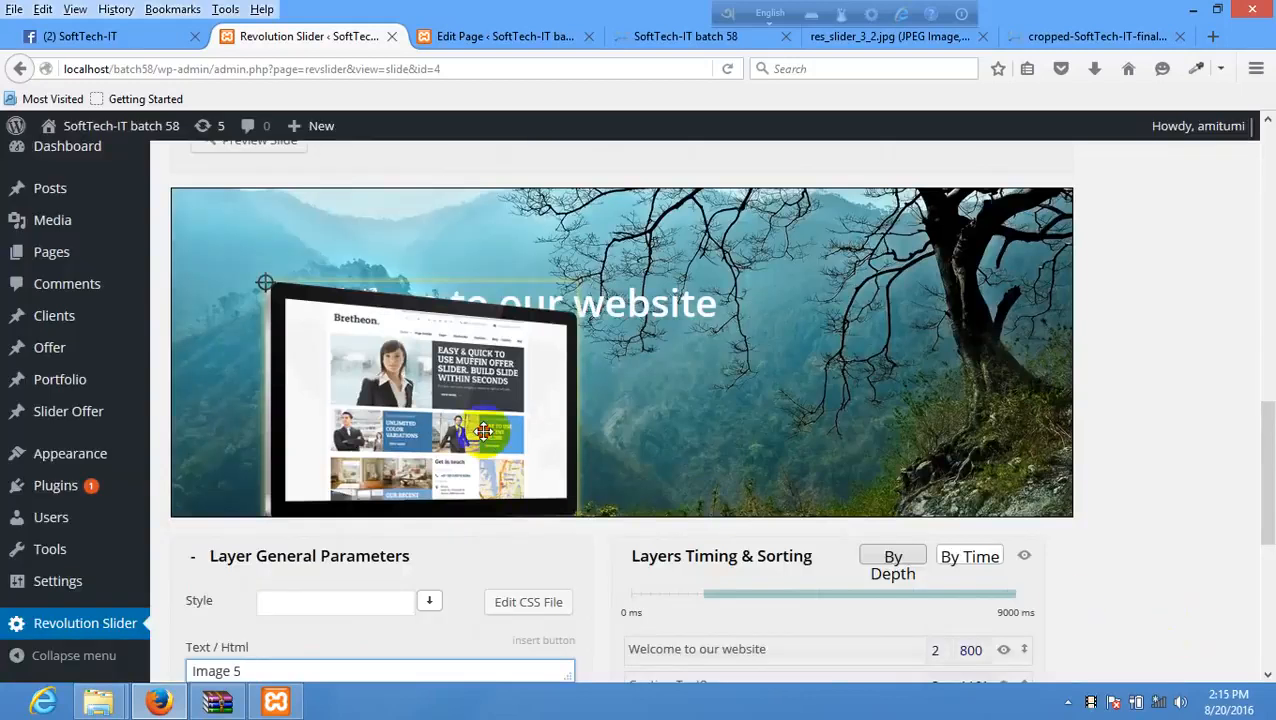
left_click_drag(540, 395, 970, 337)
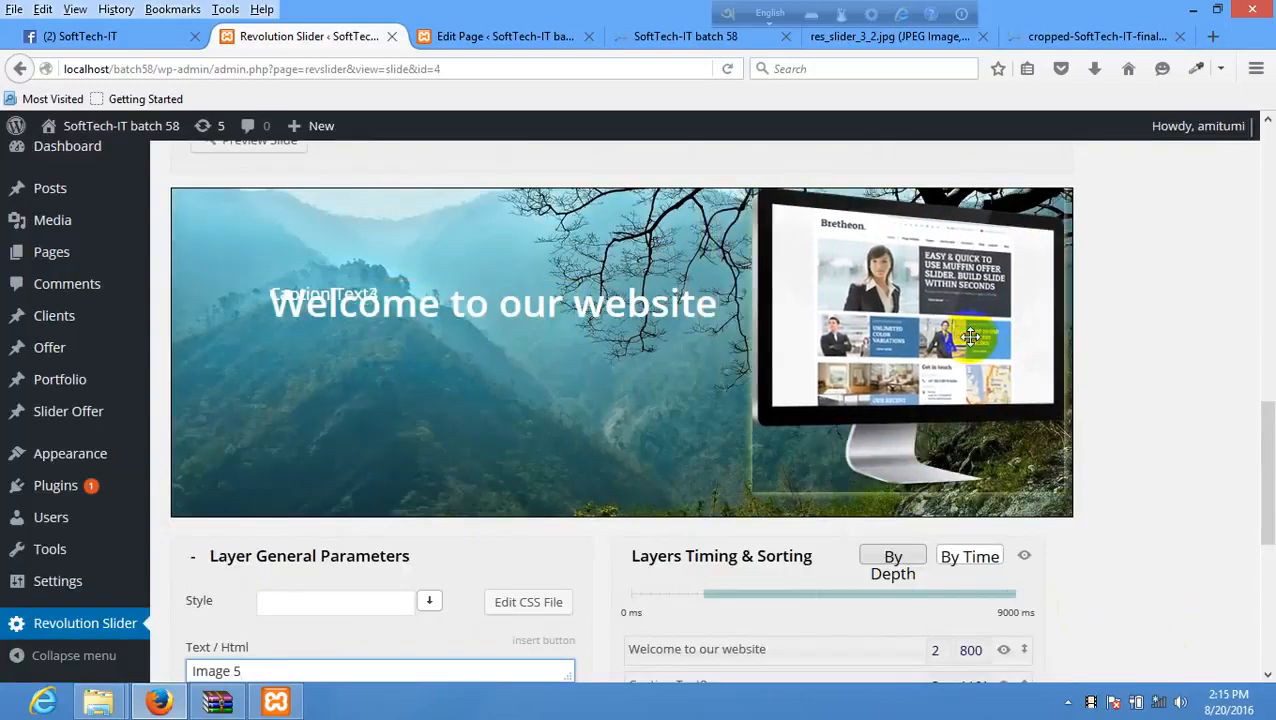
- Check the slide's layer arrangement and save the slide with its new background and layers
scroll(1105, 422, "up", 2)
scroll(1105, 422, "down", 4)
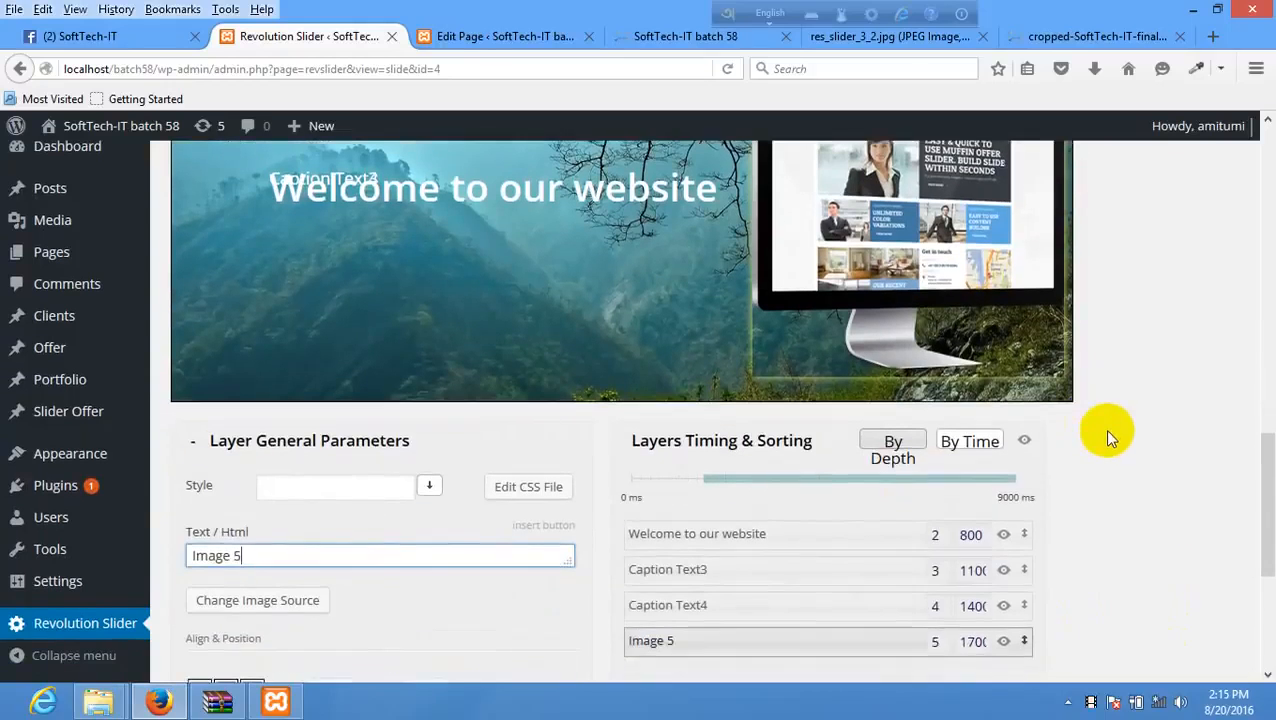
scroll(1104, 430, "down", 2)
scroll(1004, 490, "up", 5)
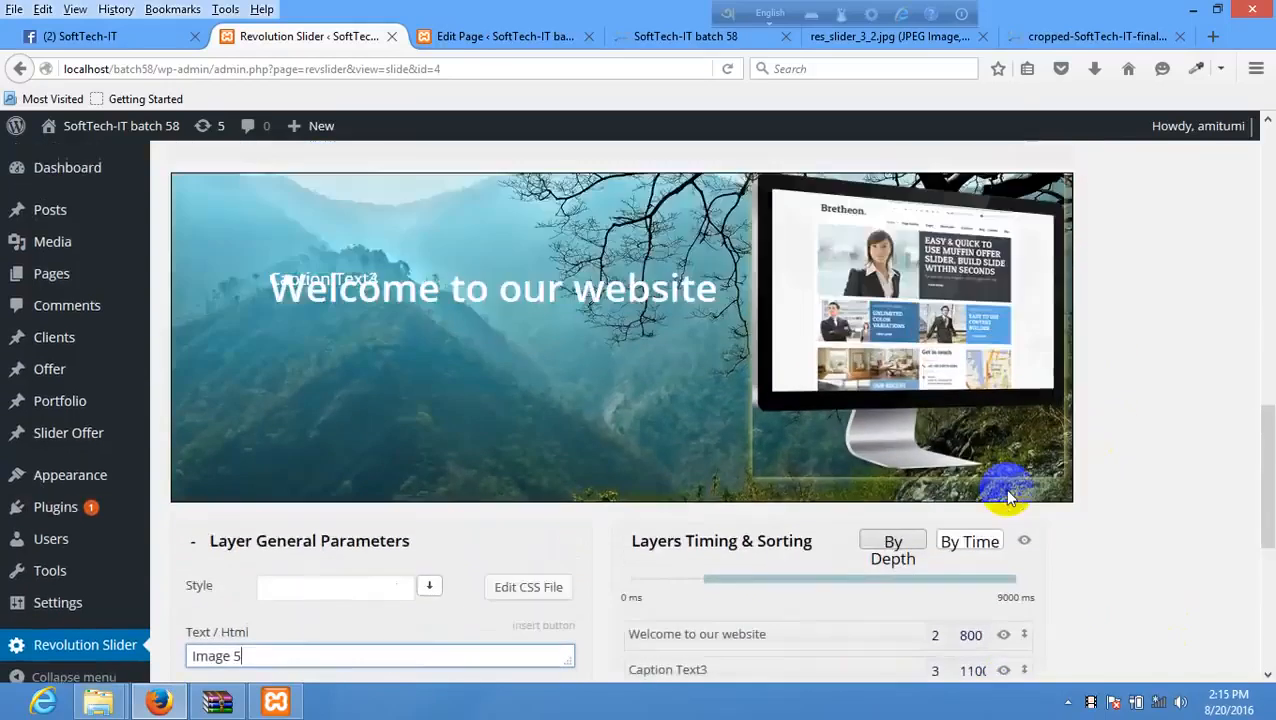
scroll(1004, 488, "down", 5)
scroll(988, 480, "down", 4)
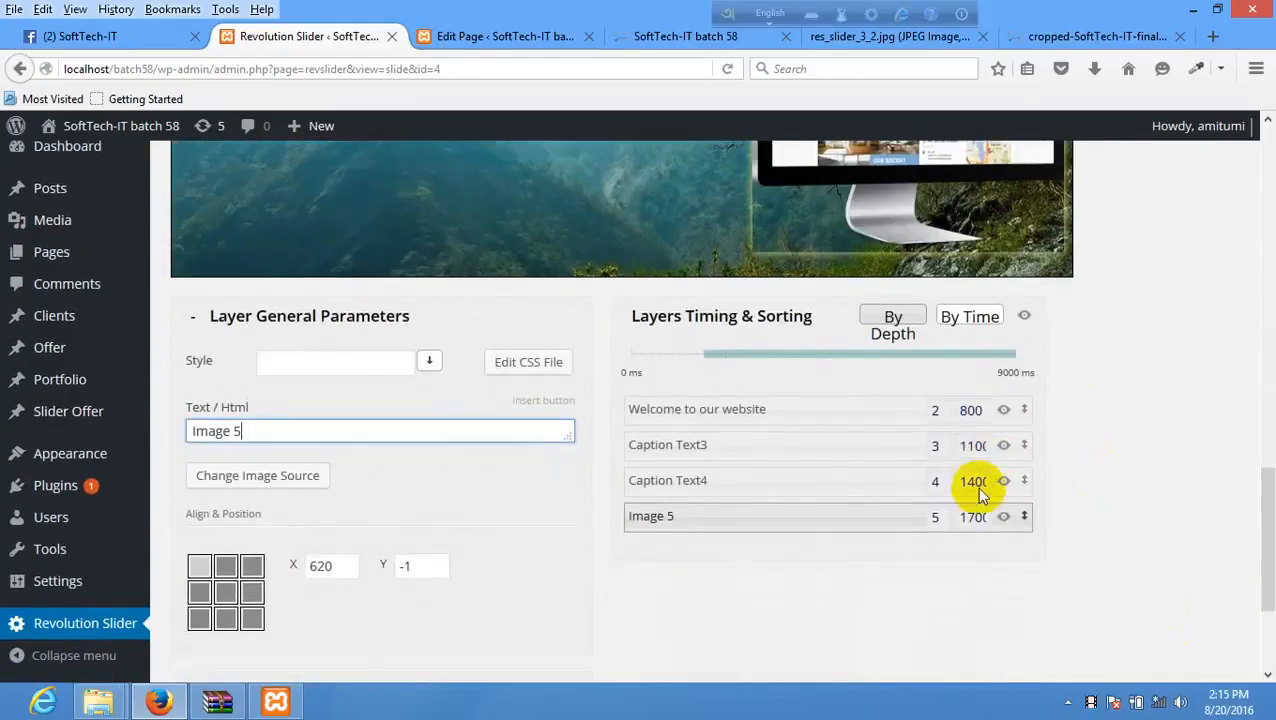
left_click(226, 590)
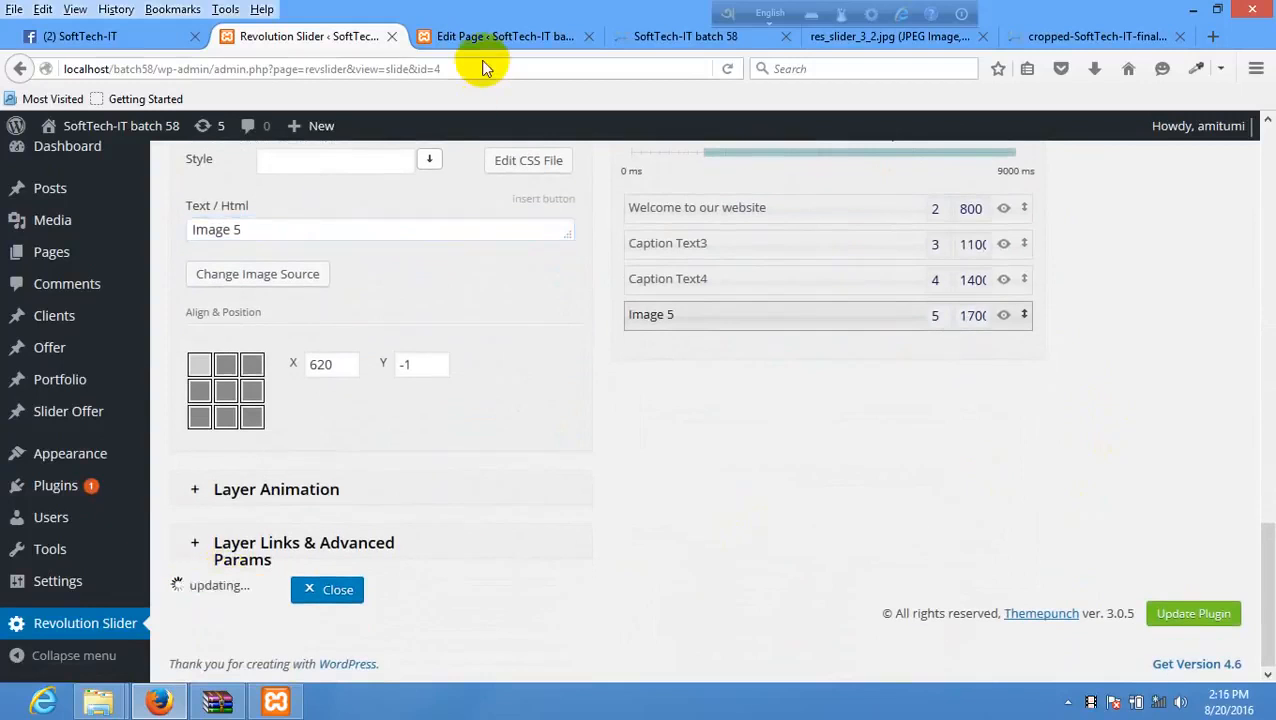
- Switch to the site's home page and reload it to view the updated slider
left_click(555, 36)
right_click(527, 272)
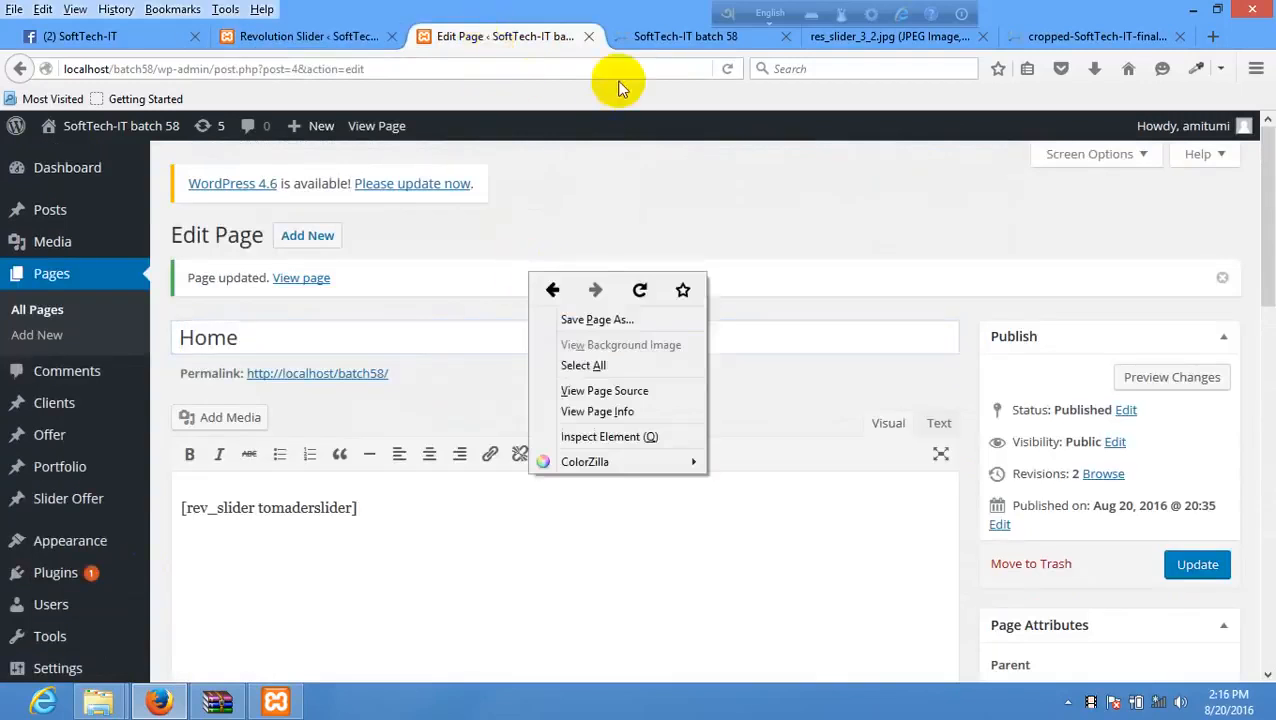
left_click(627, 40)
left_click(627, 40)
right_click(484, 245)
left_click(597, 265)
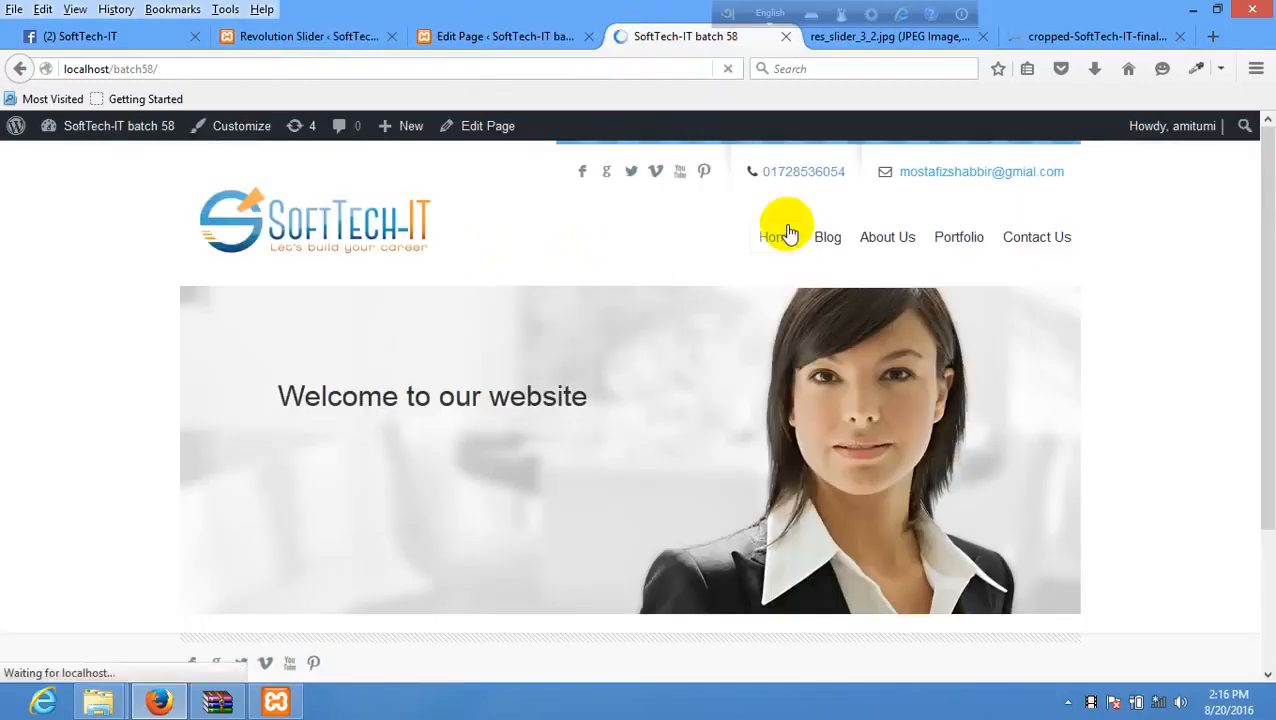
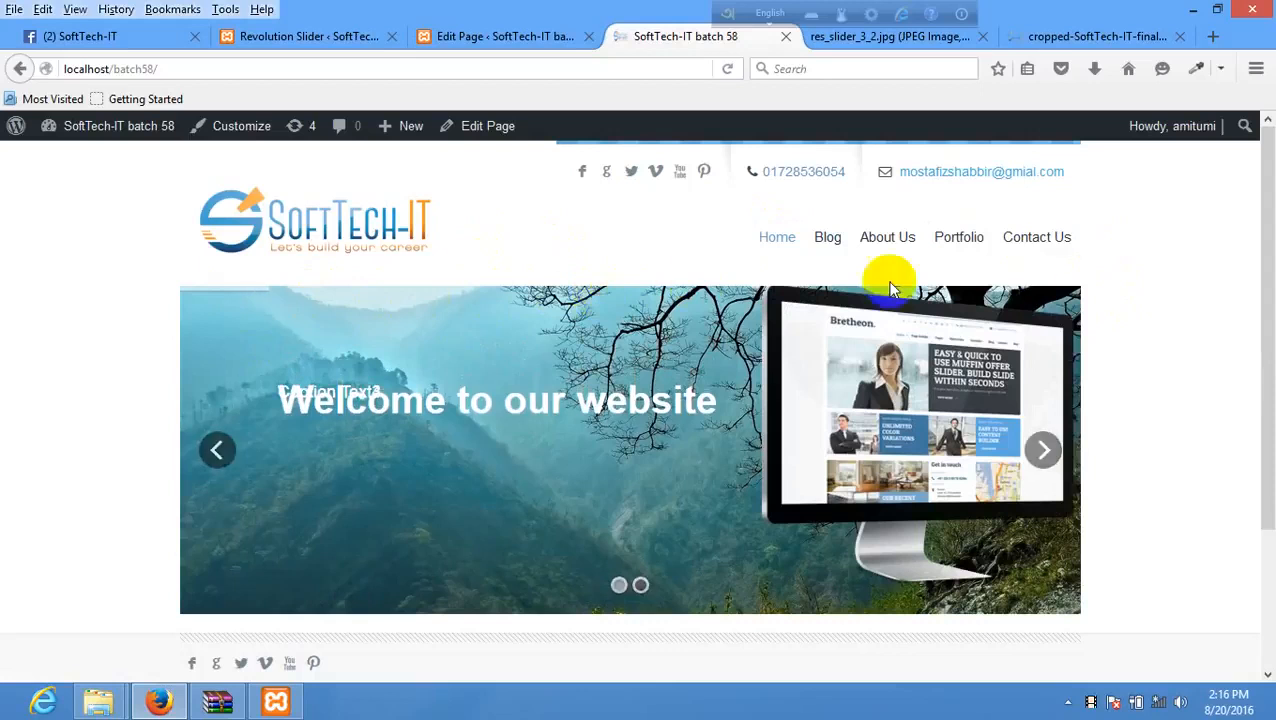
- Return to the second slide's editor and examine its general settings, including the choices for enabling a link
left_click(510, 39)
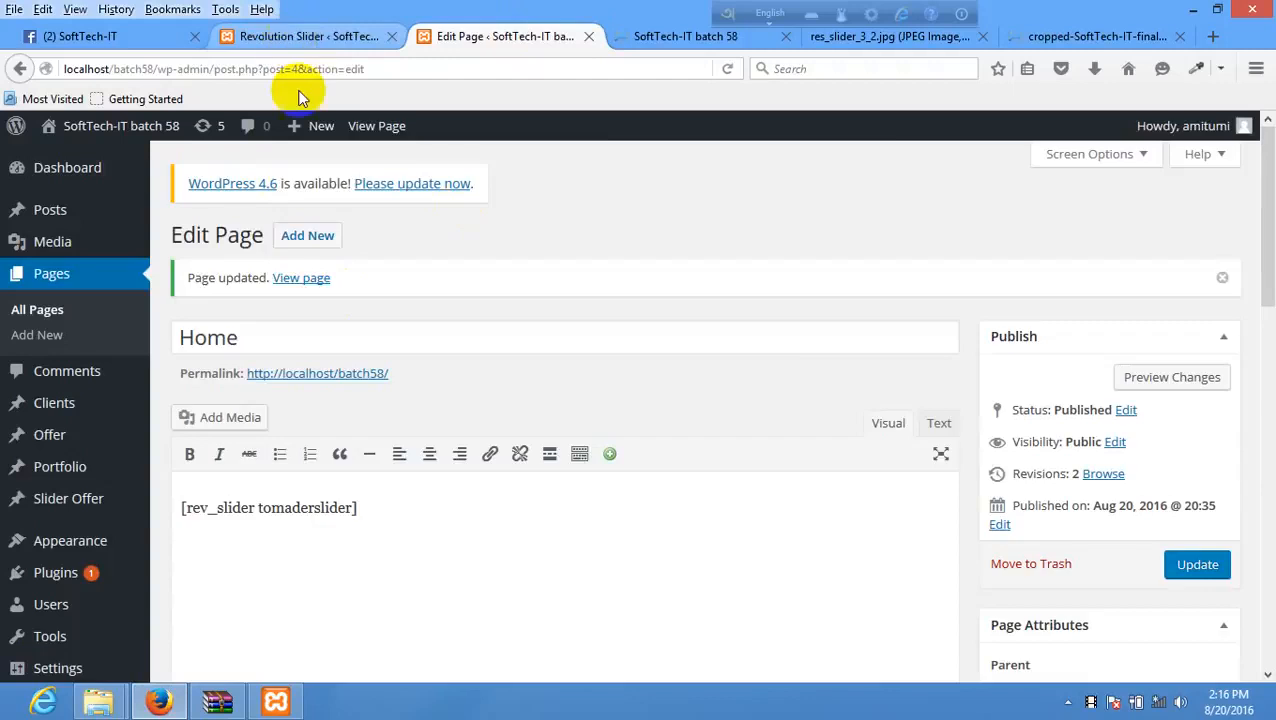
left_click(309, 36)
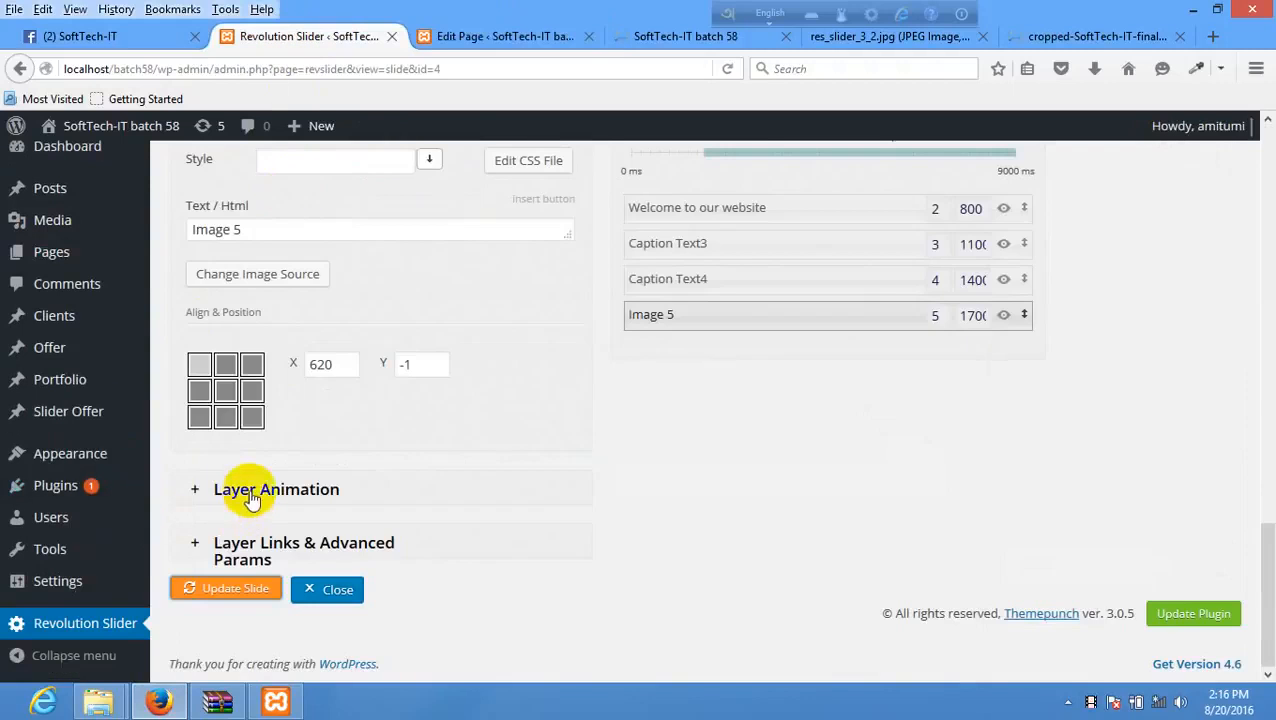
scroll(318, 470, "up", 10)
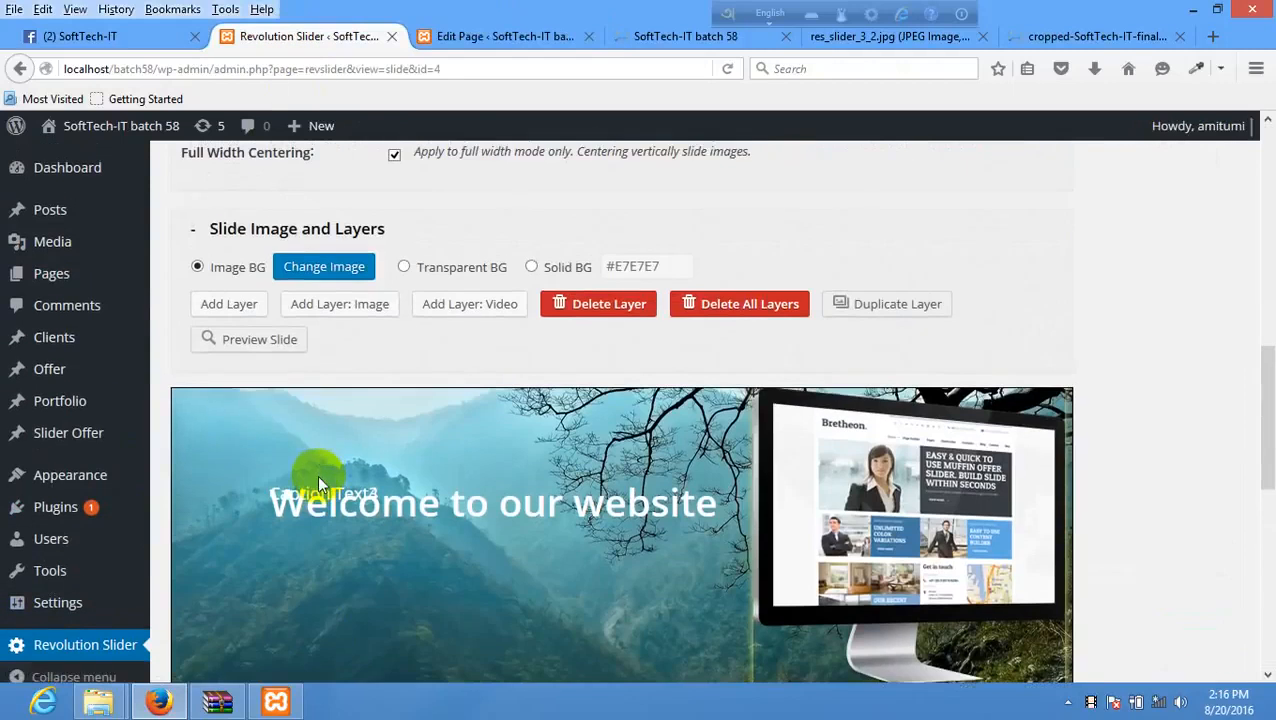
scroll(317, 475, "down", 6)
scroll(574, 395, "up", 7)
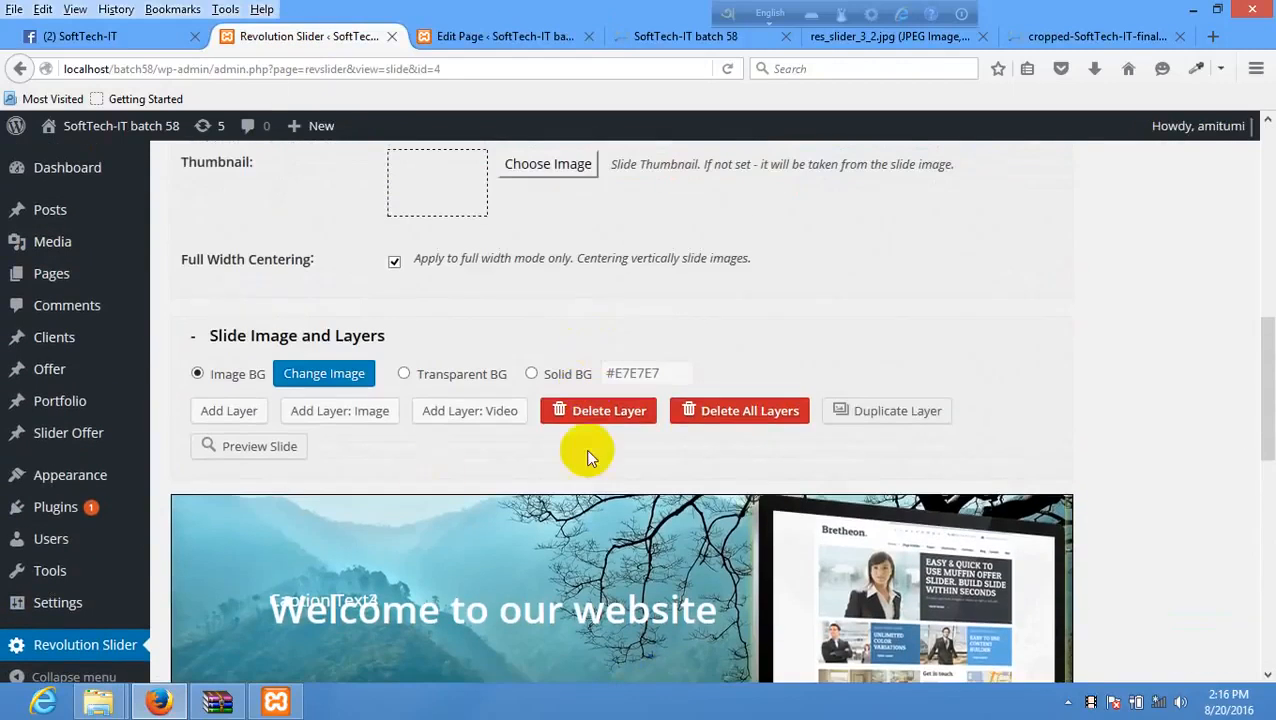
scroll(475, 383, "up", 2)
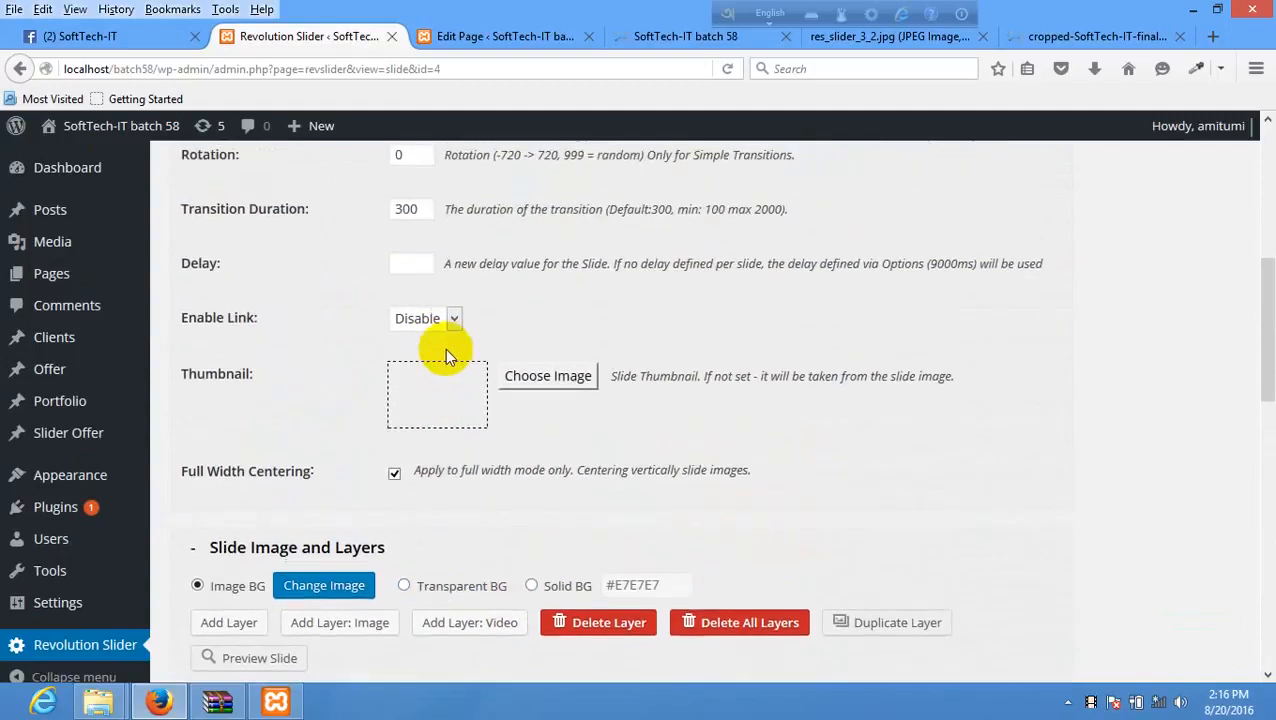
left_click(445, 321)
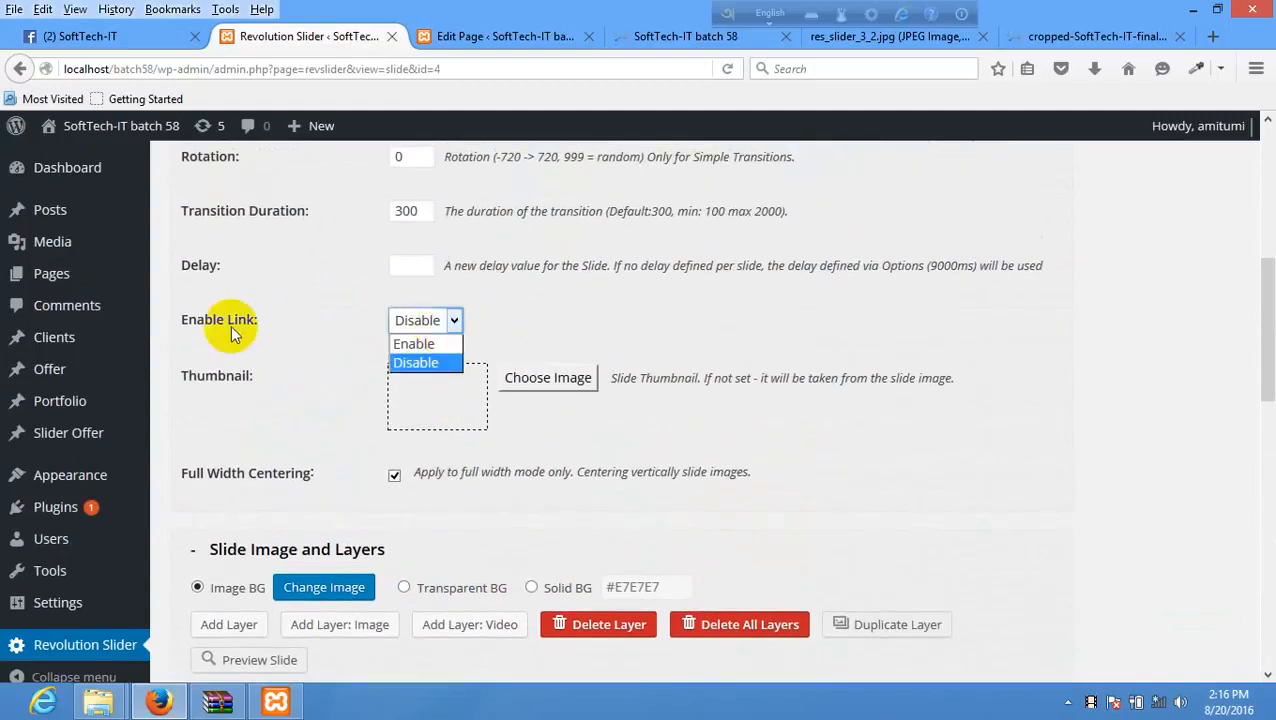
left_click(557, 325)
scroll(293, 402, "down", 1)
scroll(293, 402, "down", 3)
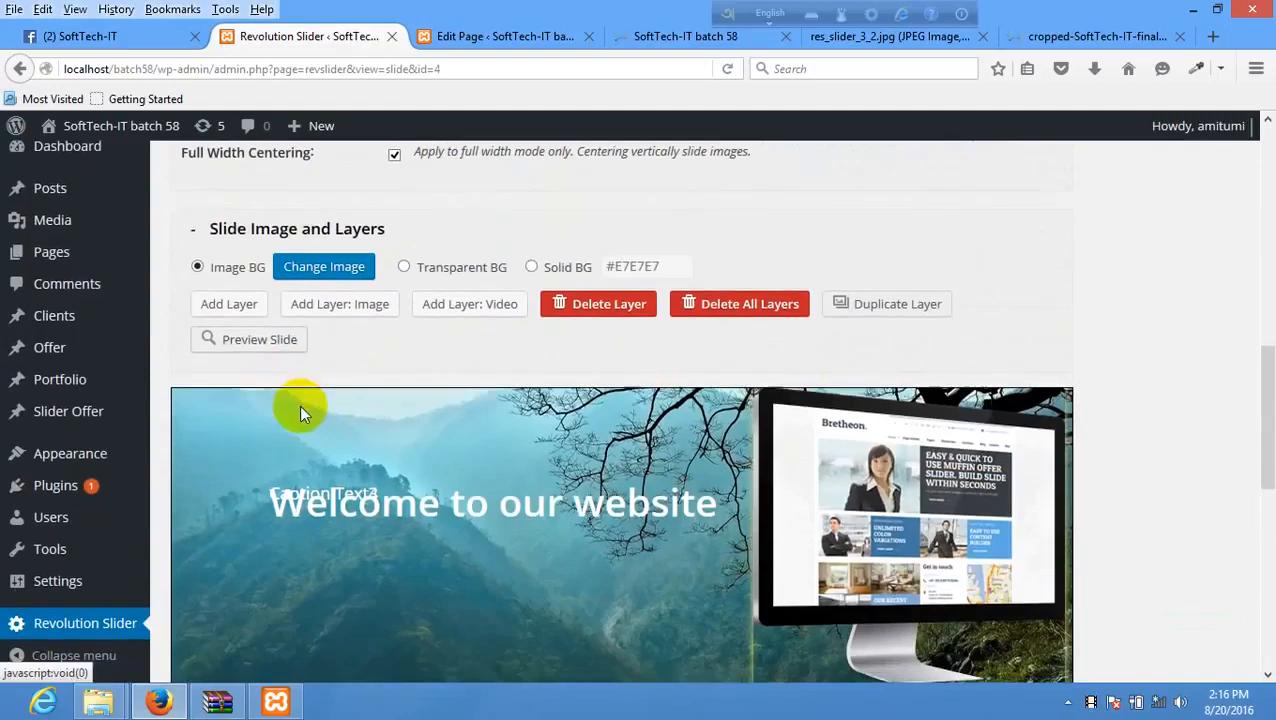
scroll(384, 390, "down", 8)
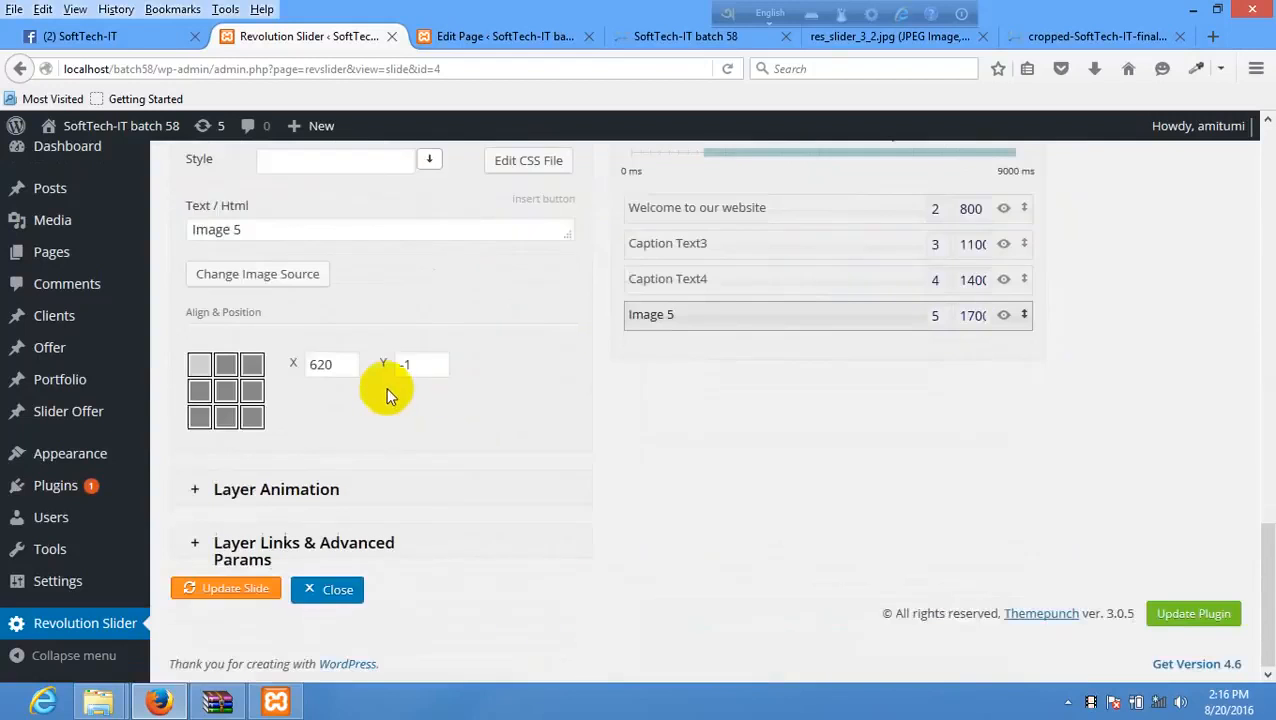
- Examine the monitor image layer's link and advanced parameters, and look over the slide's remaining settings
scroll(384, 370, "up", 2)
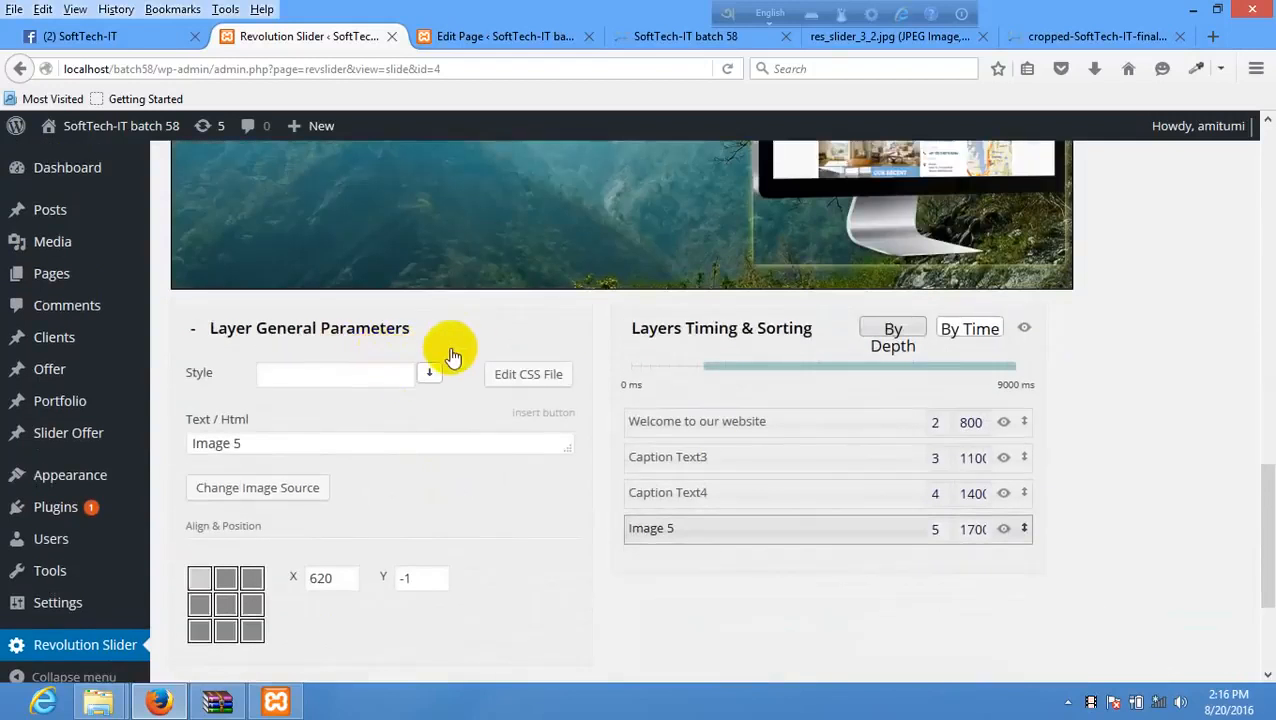
left_click(440, 340)
left_click(424, 430)
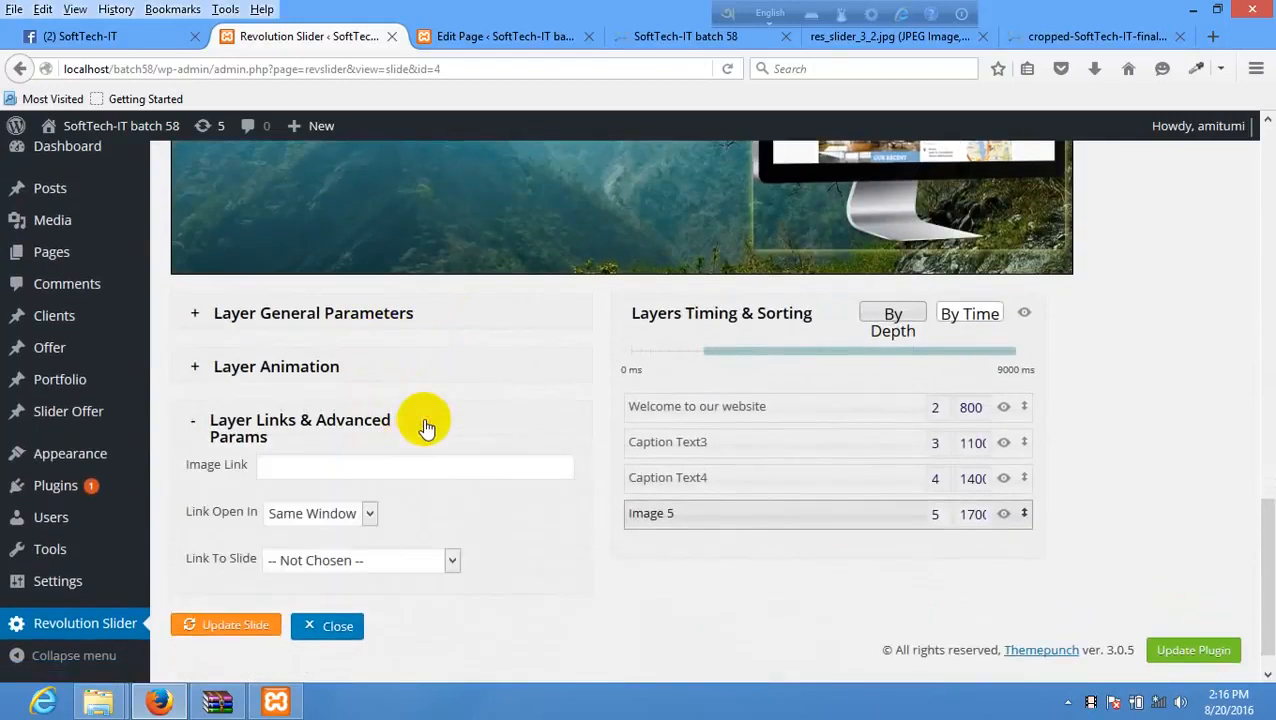
scroll(325, 434, "down", 1)
left_click(374, 470)
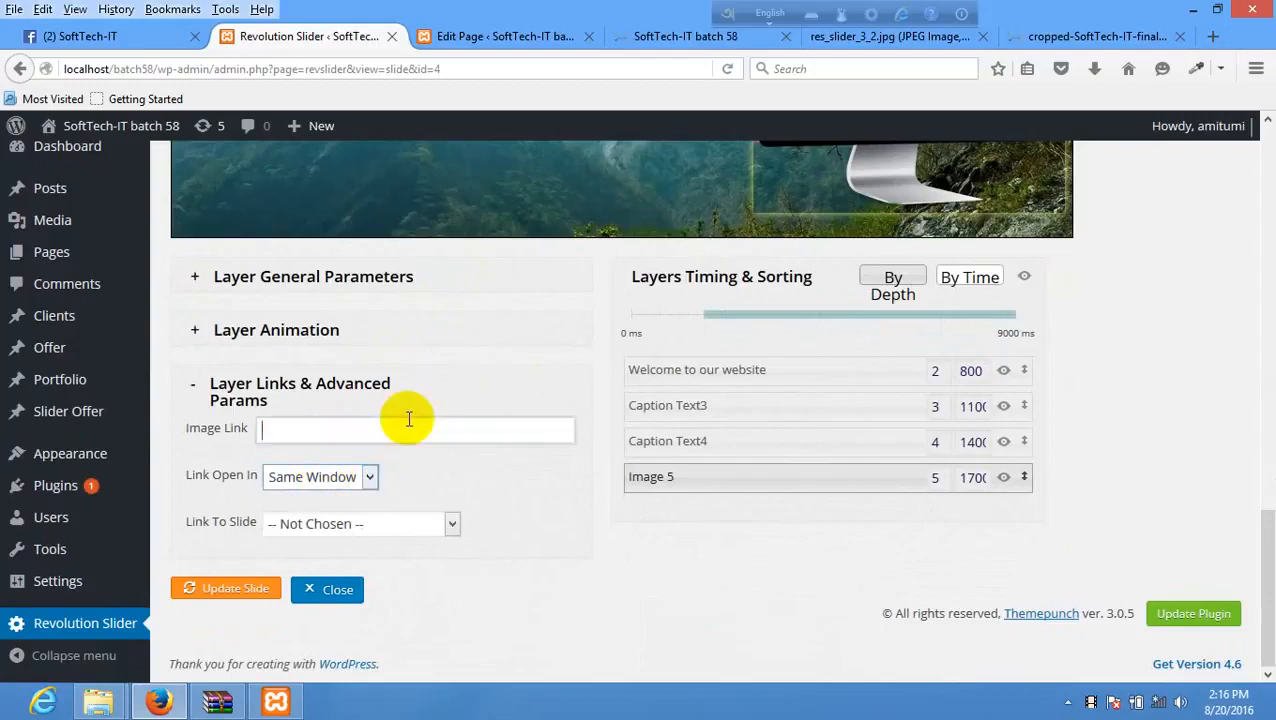
scroll(415, 415, "up", 9)
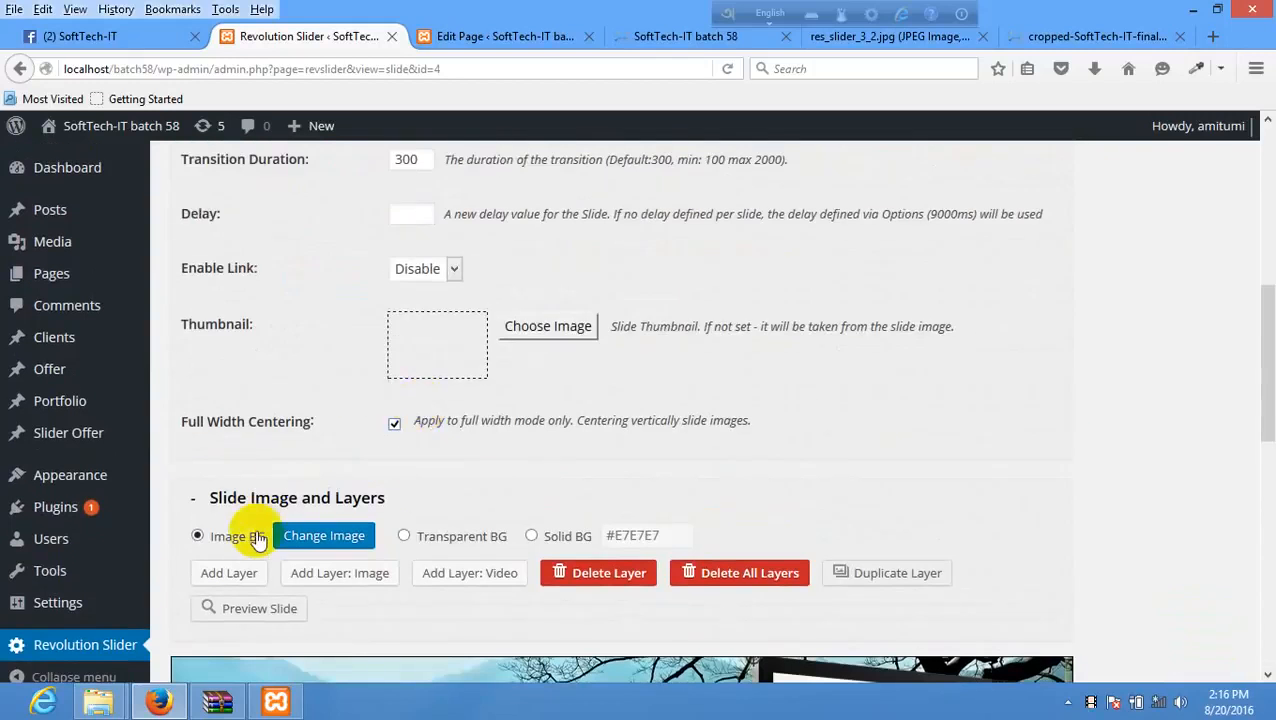
scroll(600, 525, "down", 2)
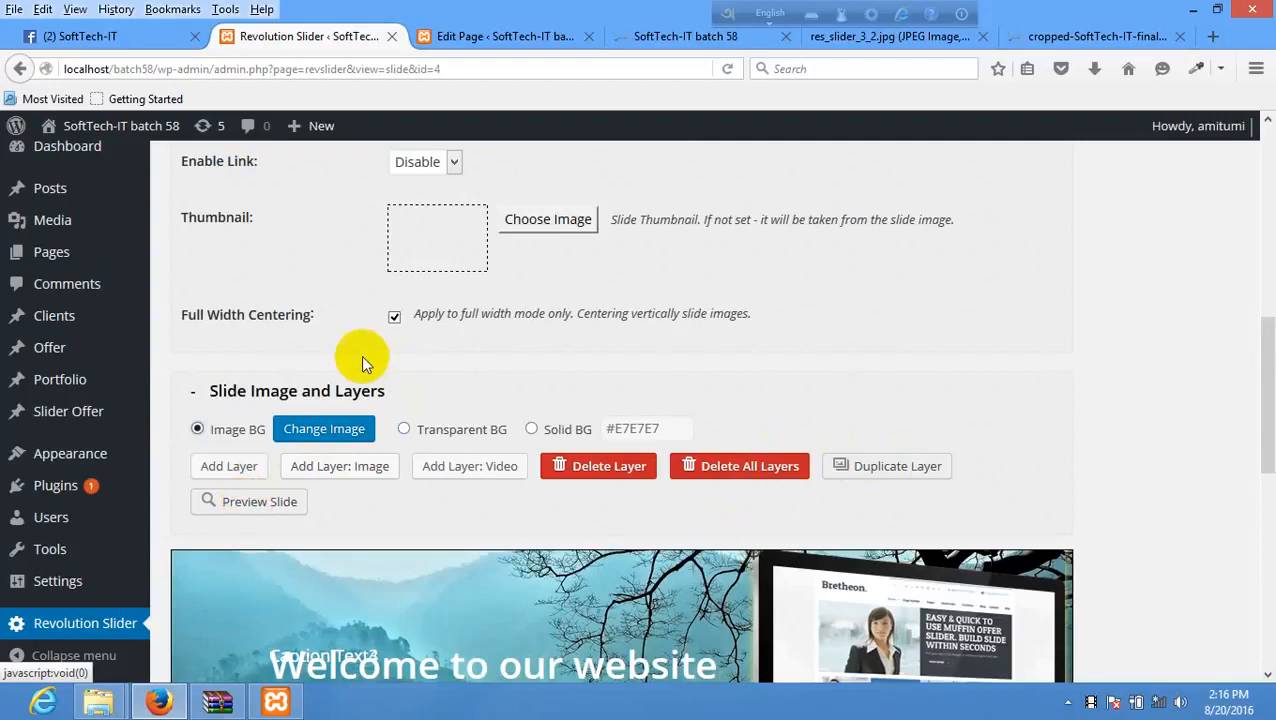
scroll(436, 315, "up", 12)
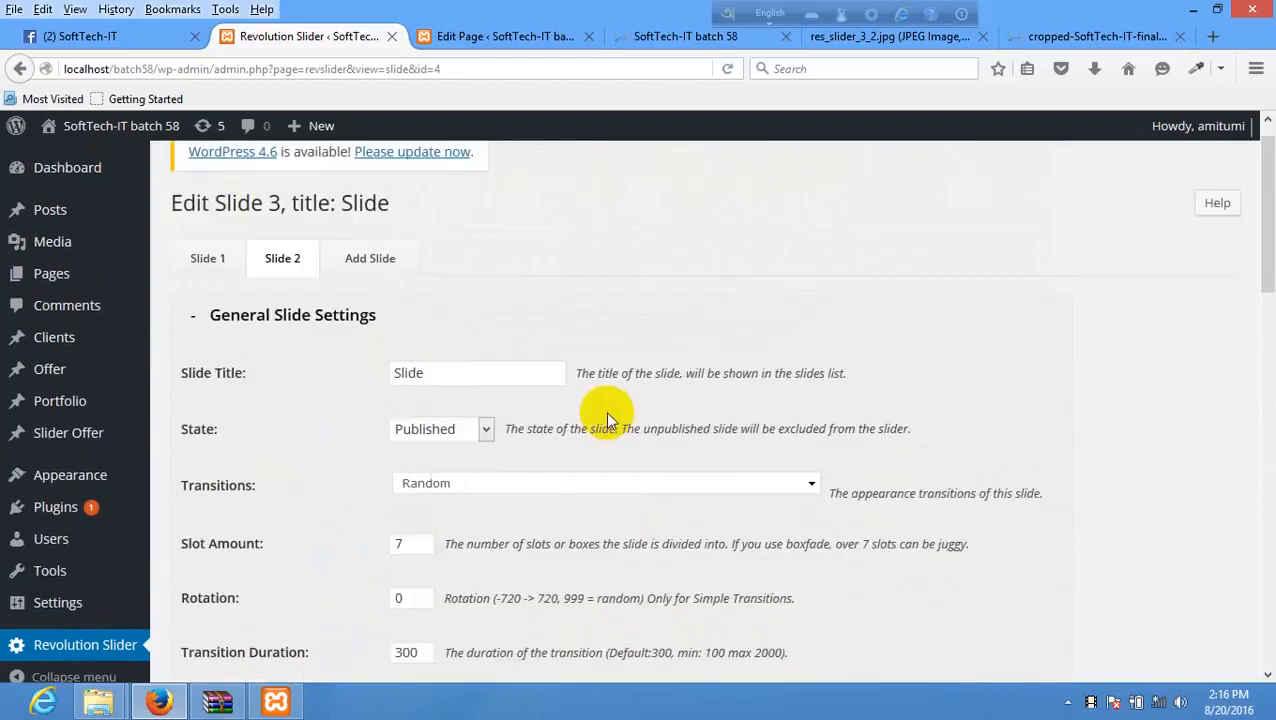
scroll(242, 546, "down", 17)
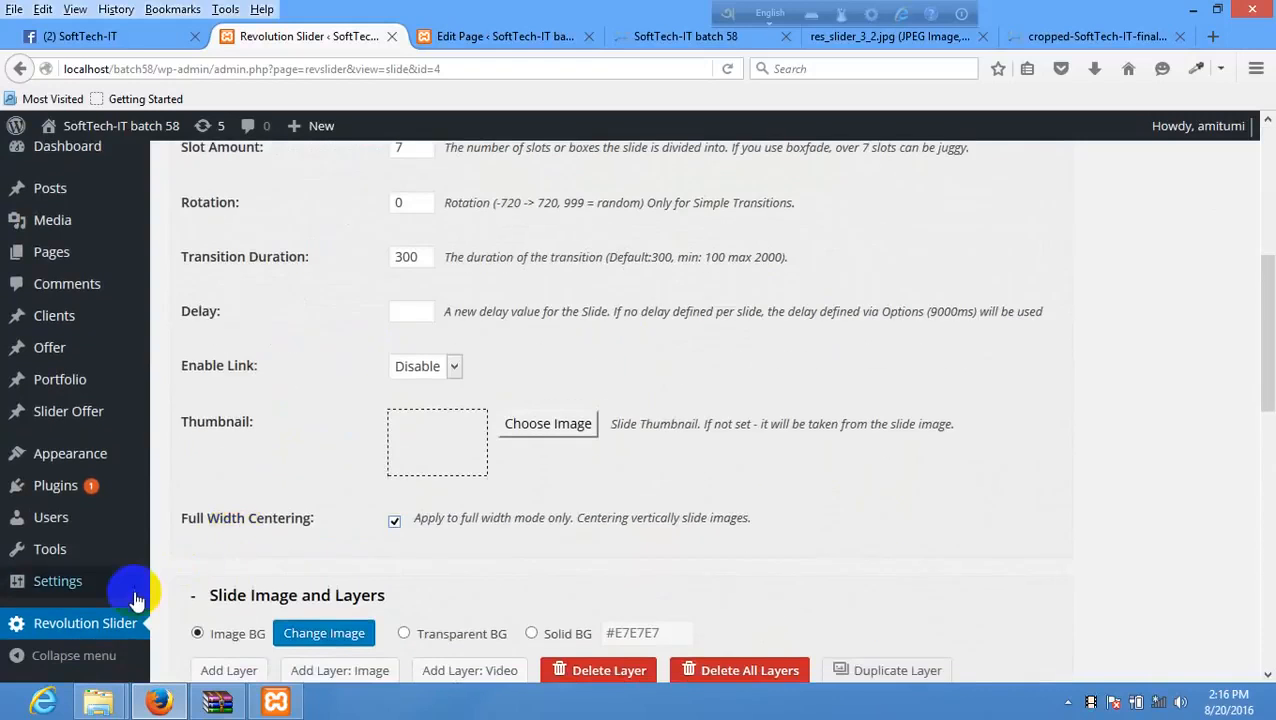
- Leave the slide editor and open the main settings of the slider titled amader slider
left_click(90, 618)
left_click(515, 38)
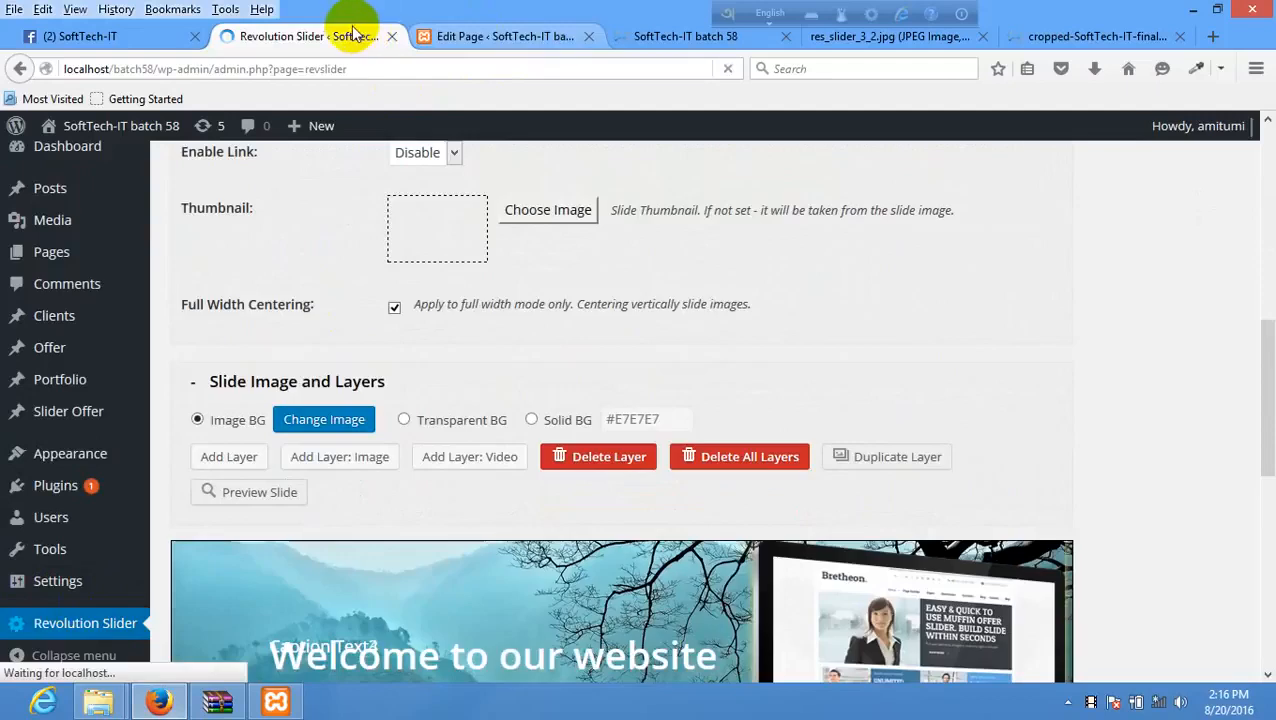
left_click(352, 36)
scroll(494, 340, "down", 2)
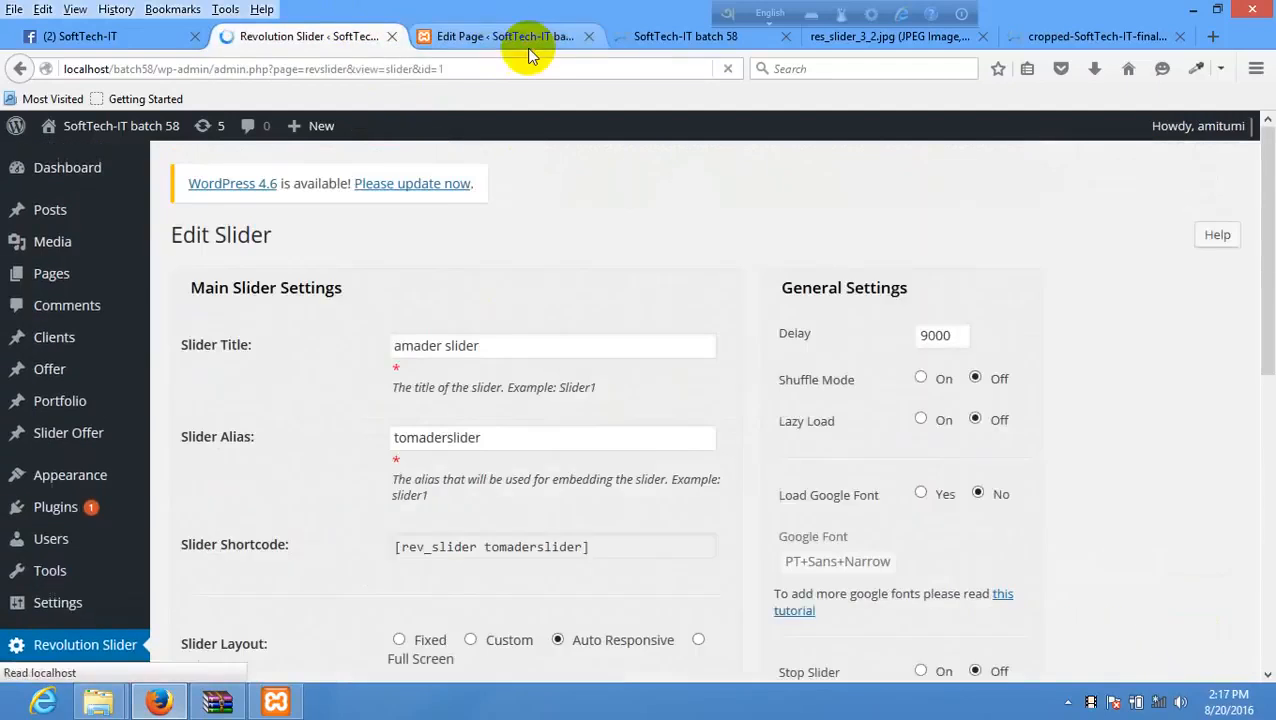
left_click(530, 38)
left_click(320, 40)
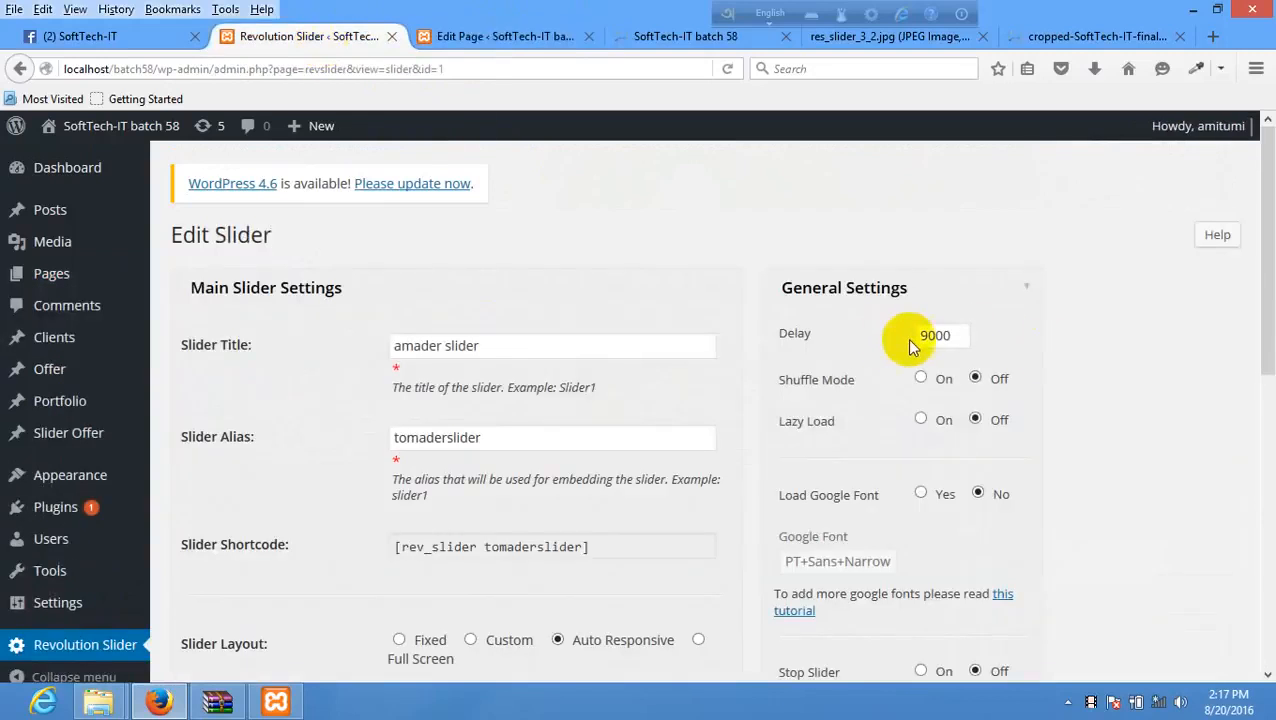
- Examine the slider's general settings for delay, shuffle, Google font and stopping, and its position and margin options
mouse_move(791, 339)
left_click_drag(924, 336, 806, 335)
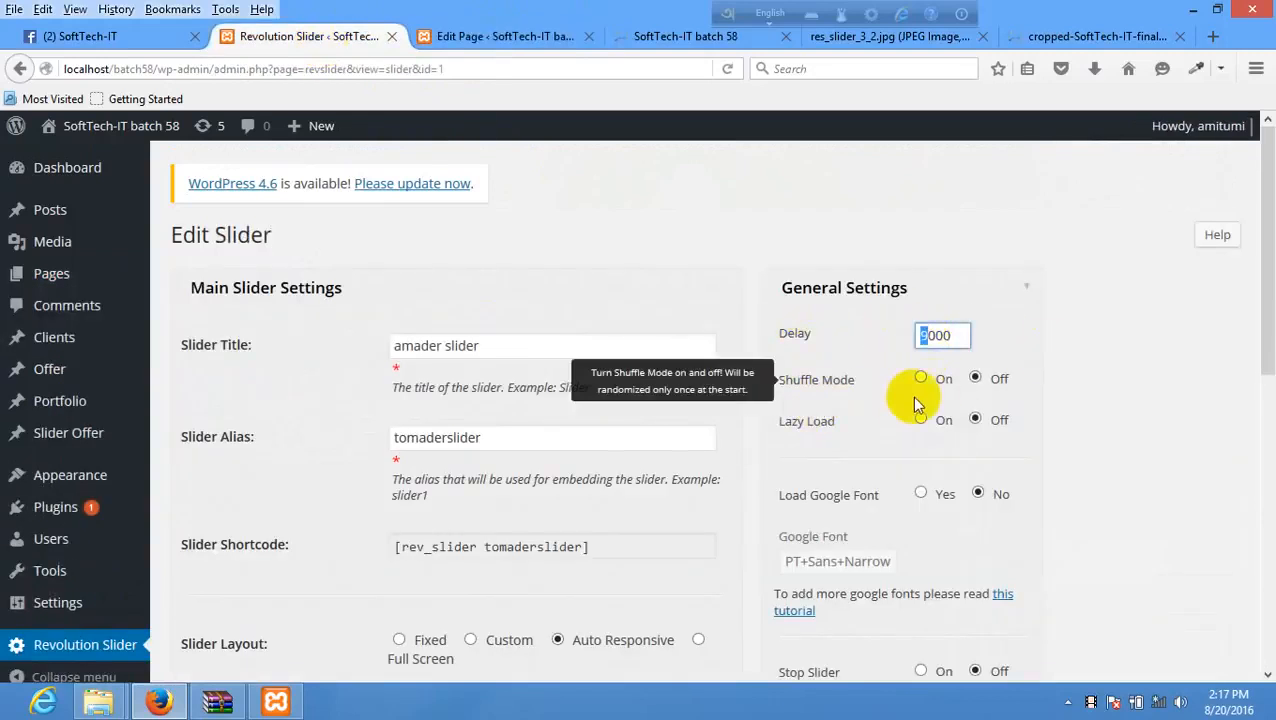
scroll(768, 417, "down", 4)
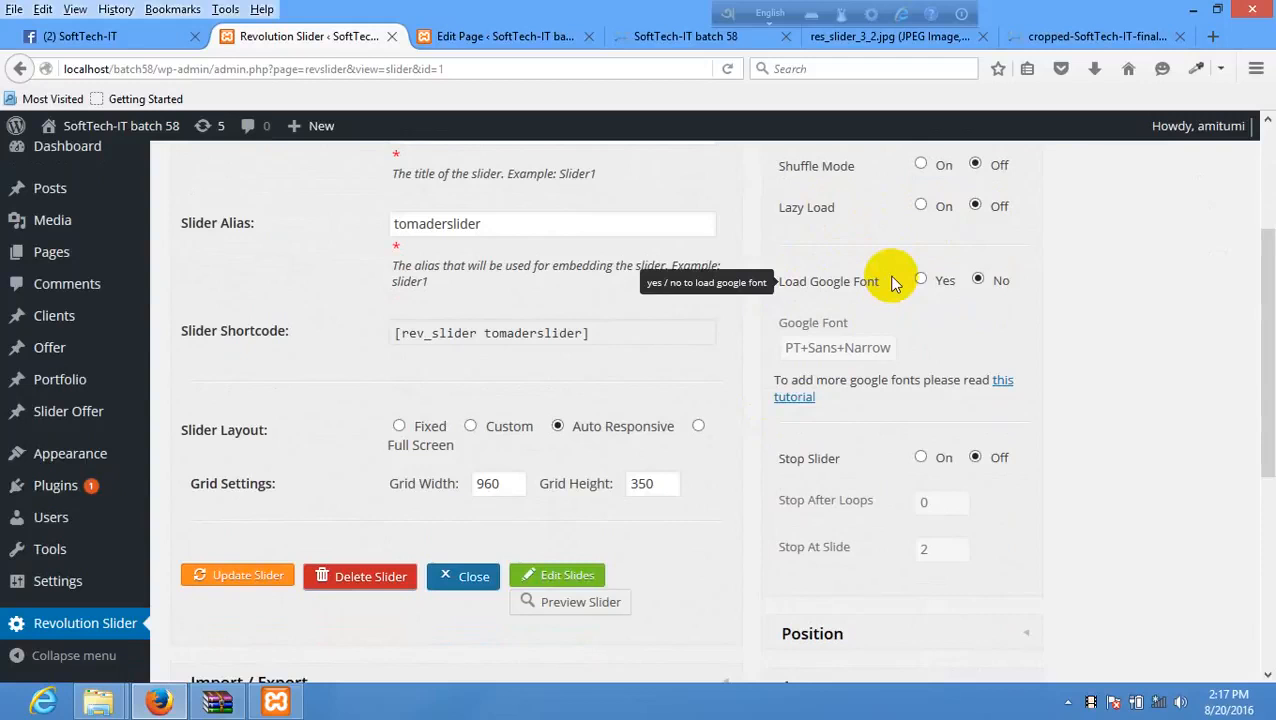
double_click(820, 347)
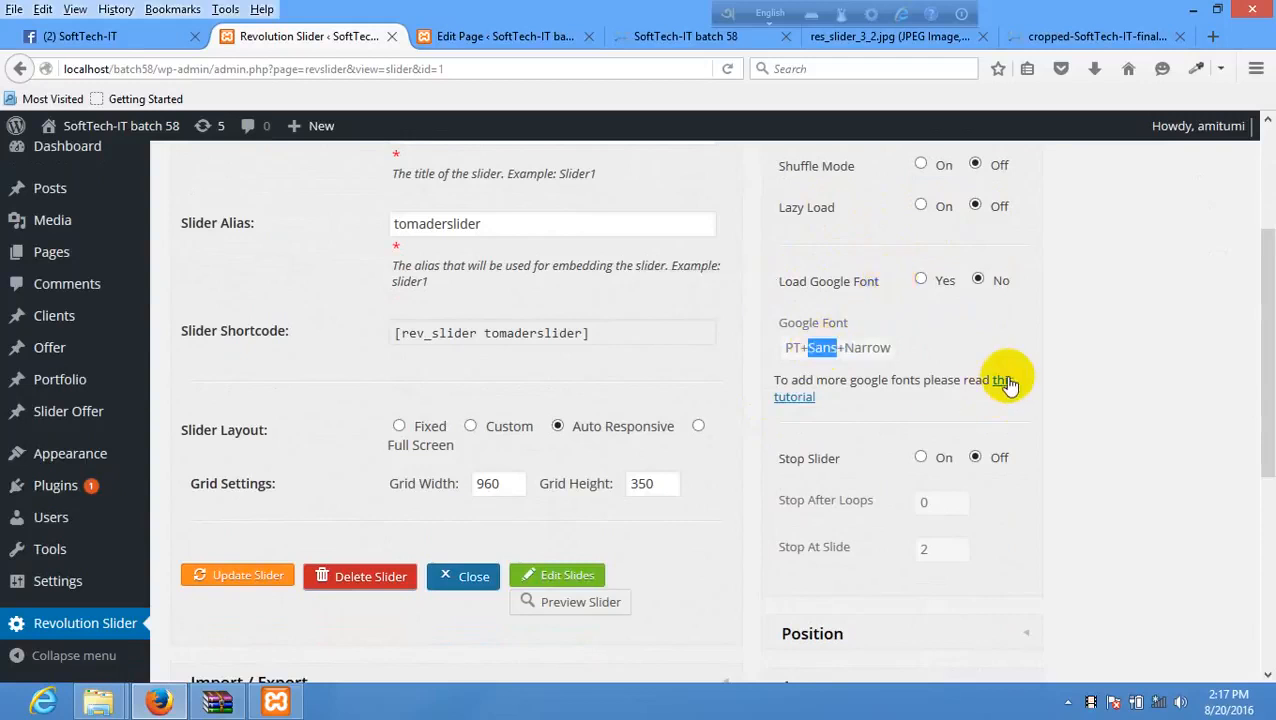
scroll(975, 413, "down", 2)
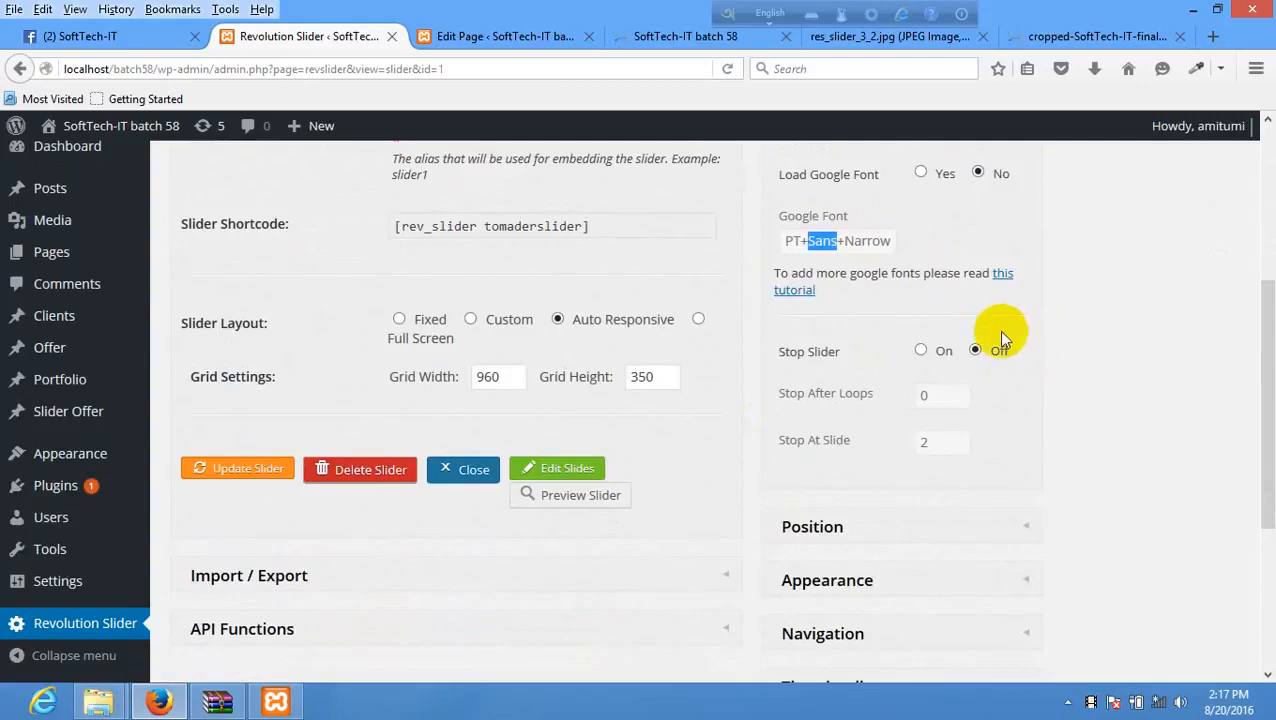
scroll(998, 340, "down", 3)
left_click(983, 320)
scroll(978, 324, "up", 2)
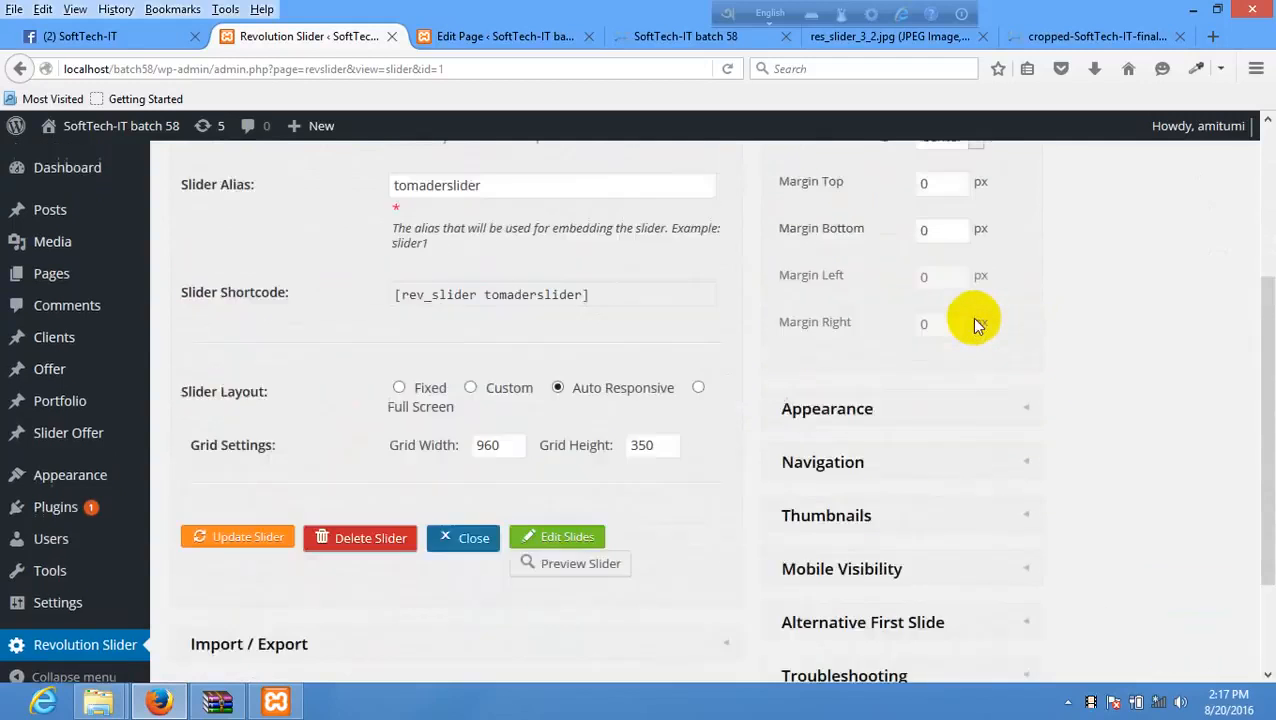
scroll(975, 325, "up", 3)
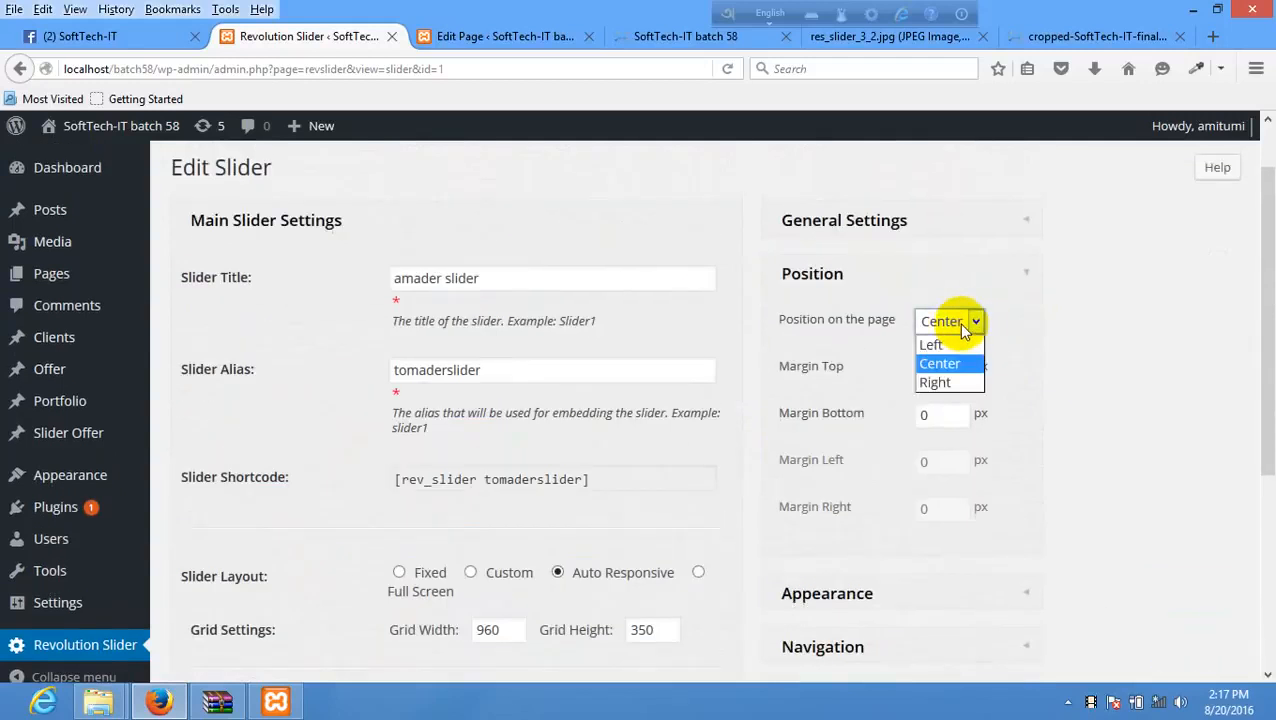
left_click(1078, 327)
scroll(955, 470, "down", 3)
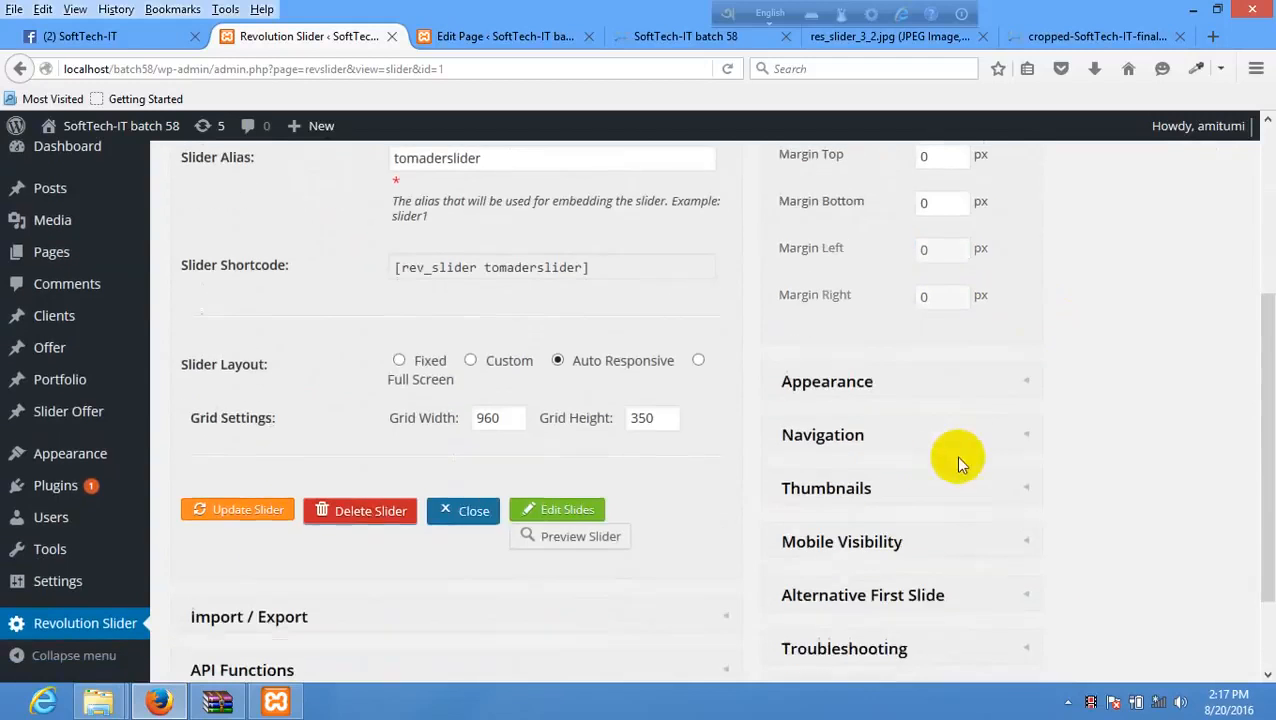
- Set the slider's shadow type to 1 in its appearance settings and update the slider
left_click(968, 388)
scroll(960, 380, "up", 3)
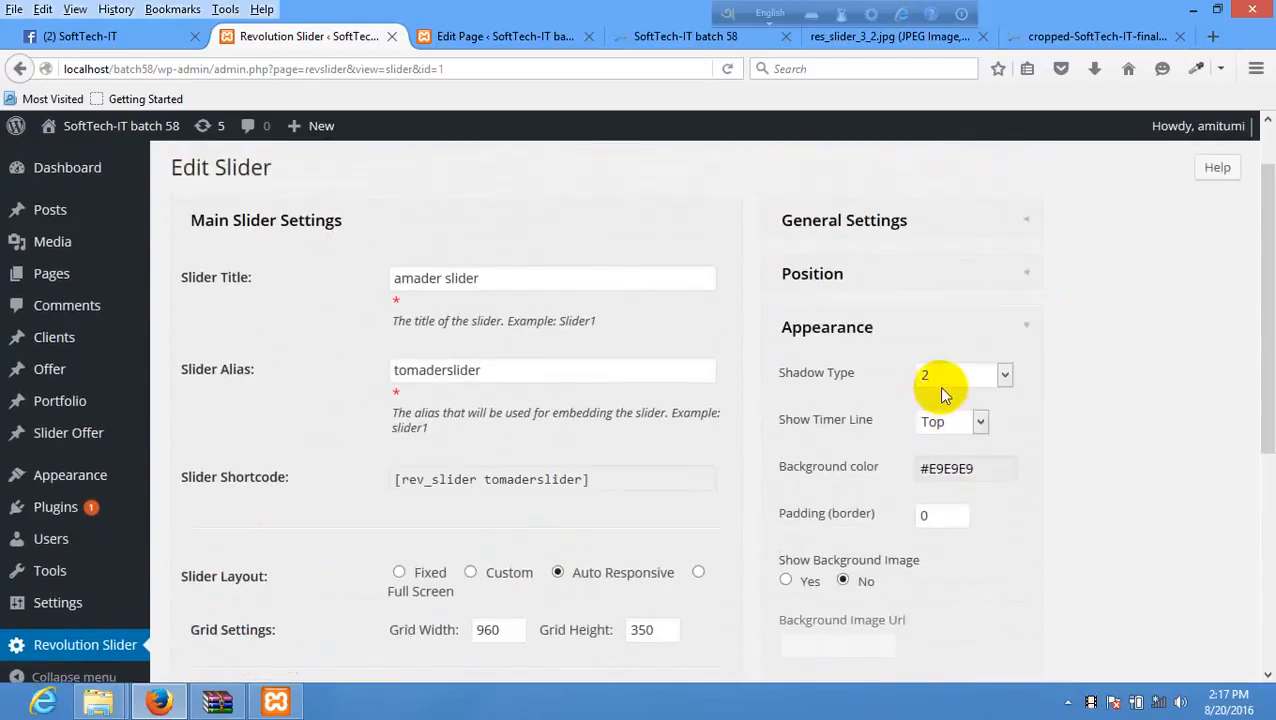
left_click(943, 385)
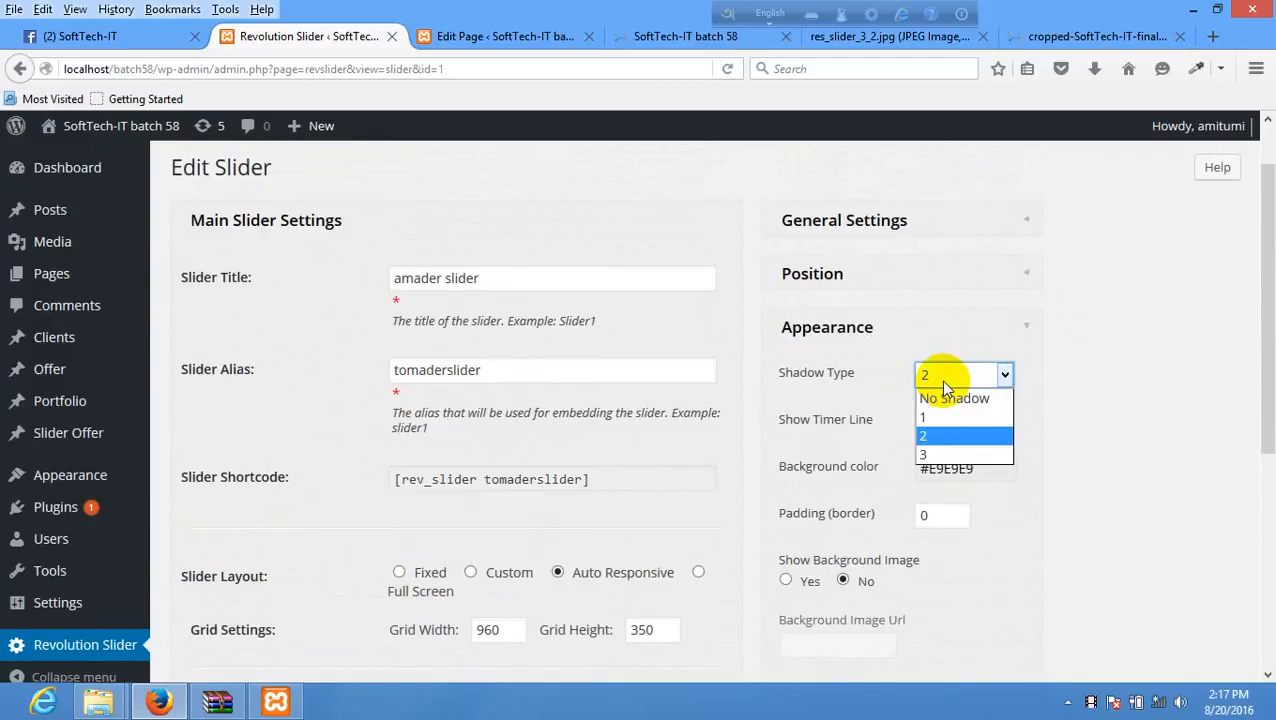
left_click(928, 417)
scroll(236, 584, "down", 4)
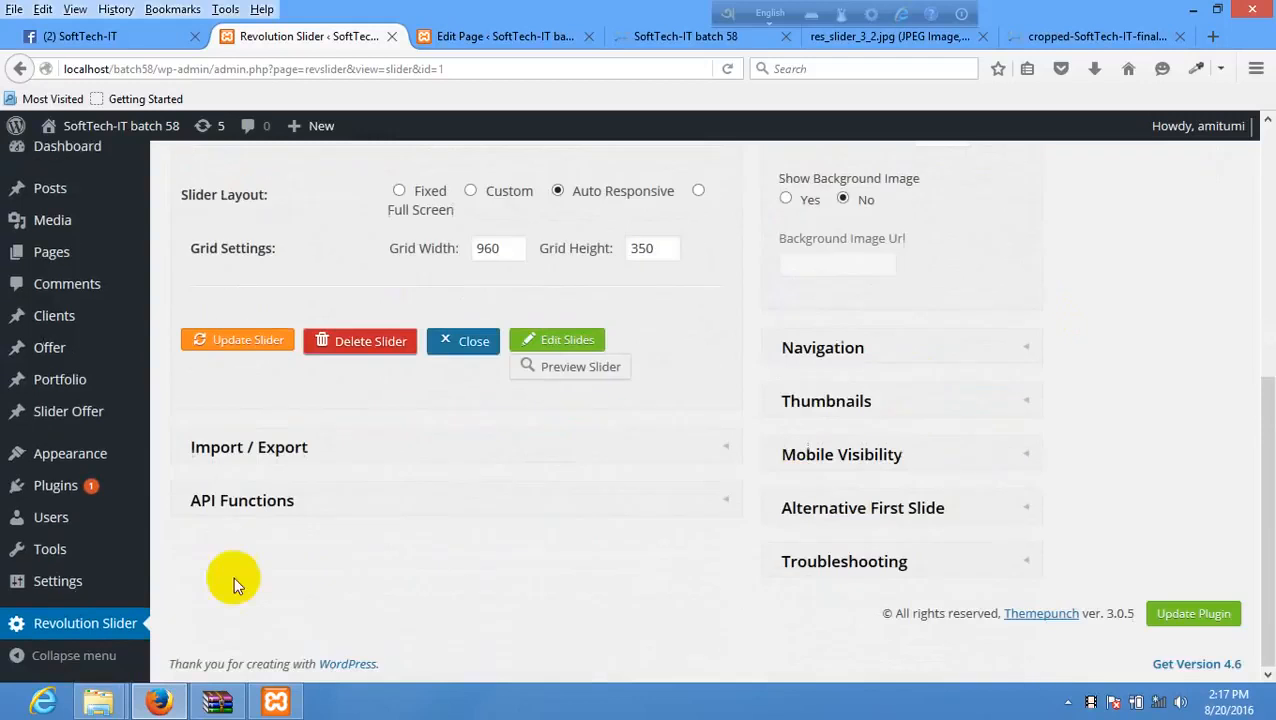
left_click(226, 350)
- Switch to the site's home page and reload it to check the slider's shadow
left_click(560, 36)
left_click(680, 36)
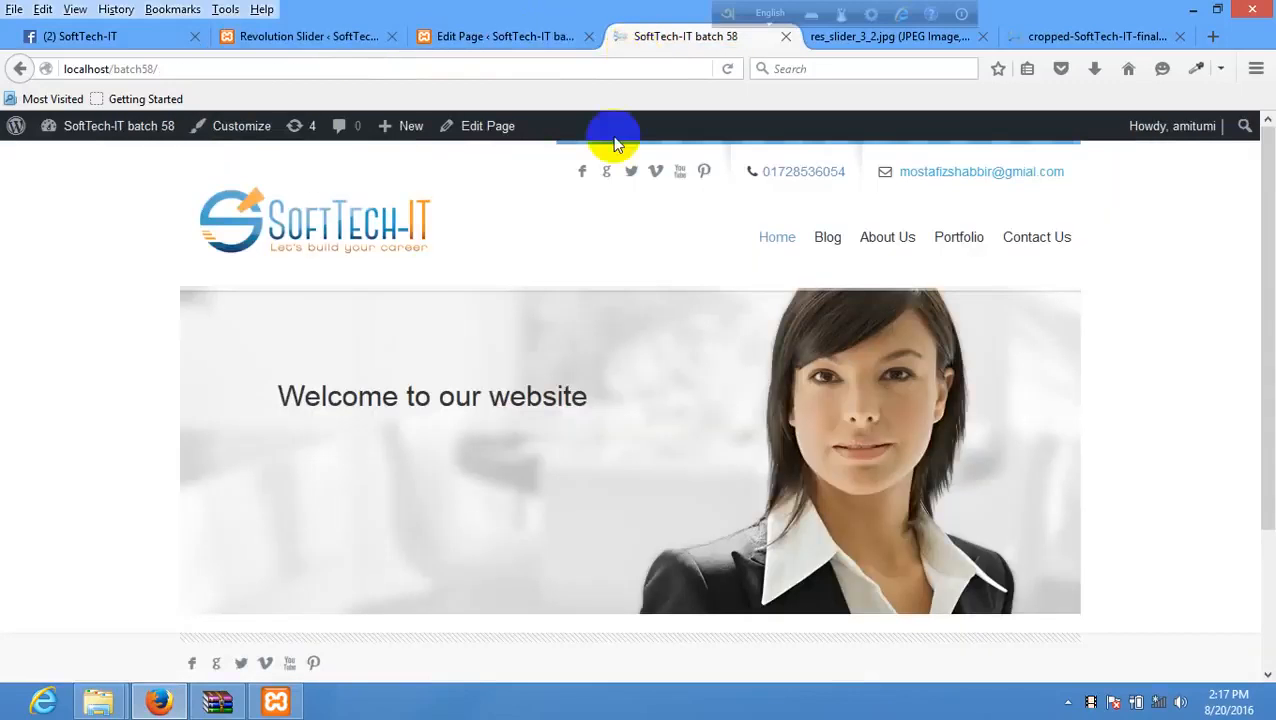
scroll(168, 396, "down", 3)
right_click(12, 370)
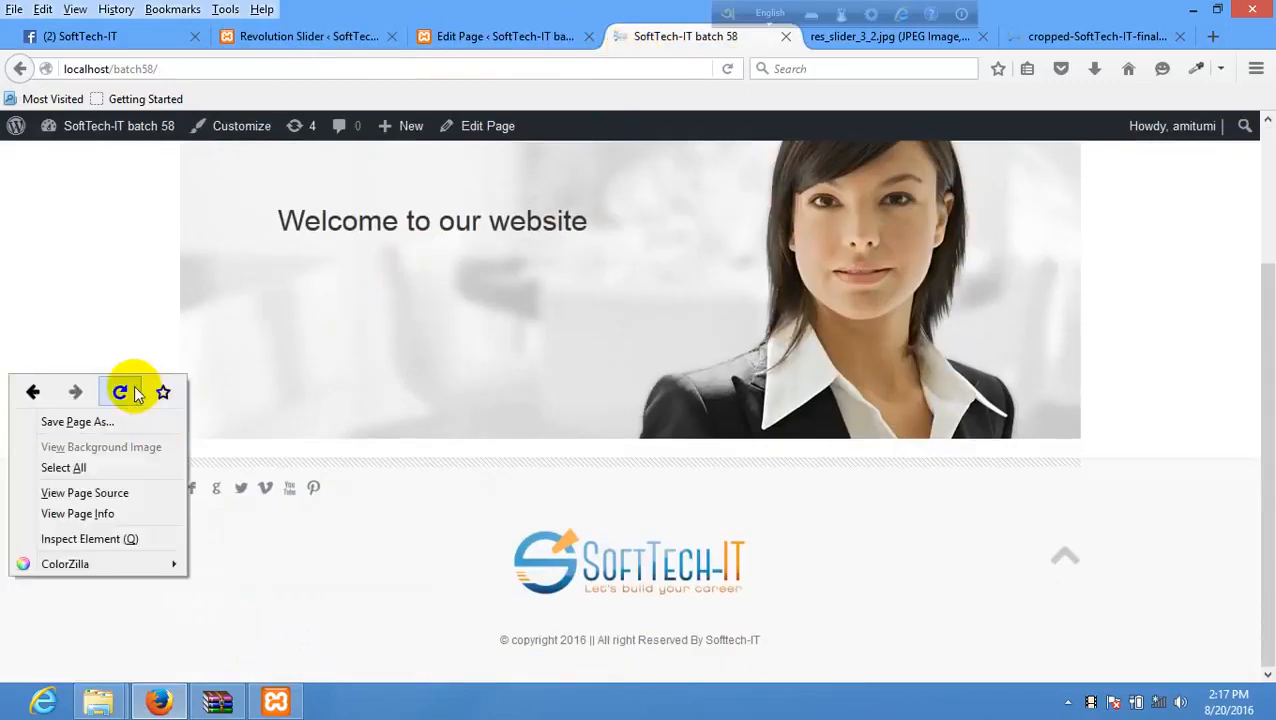
left_click(120, 390)
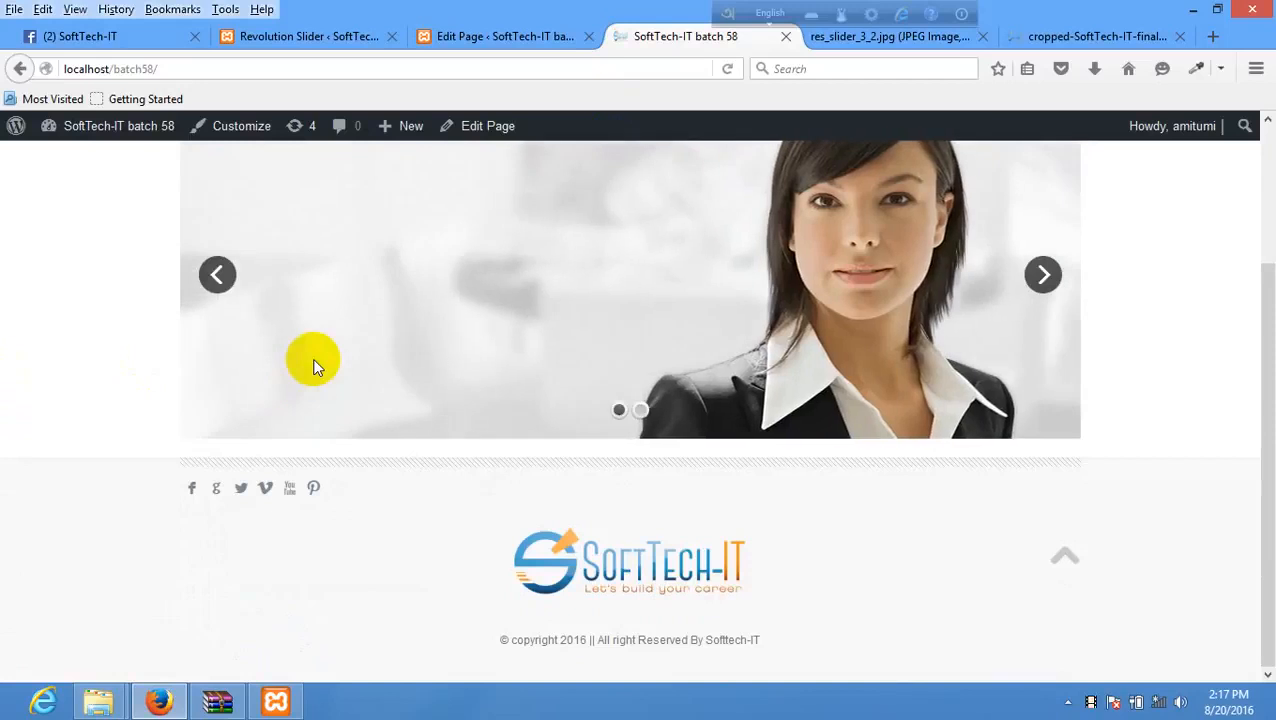
scroll(422, 363, "up", 3)
- Look at the Home page editor and slider settings again, and return to the home page to inspect the slider
left_click(519, 47)
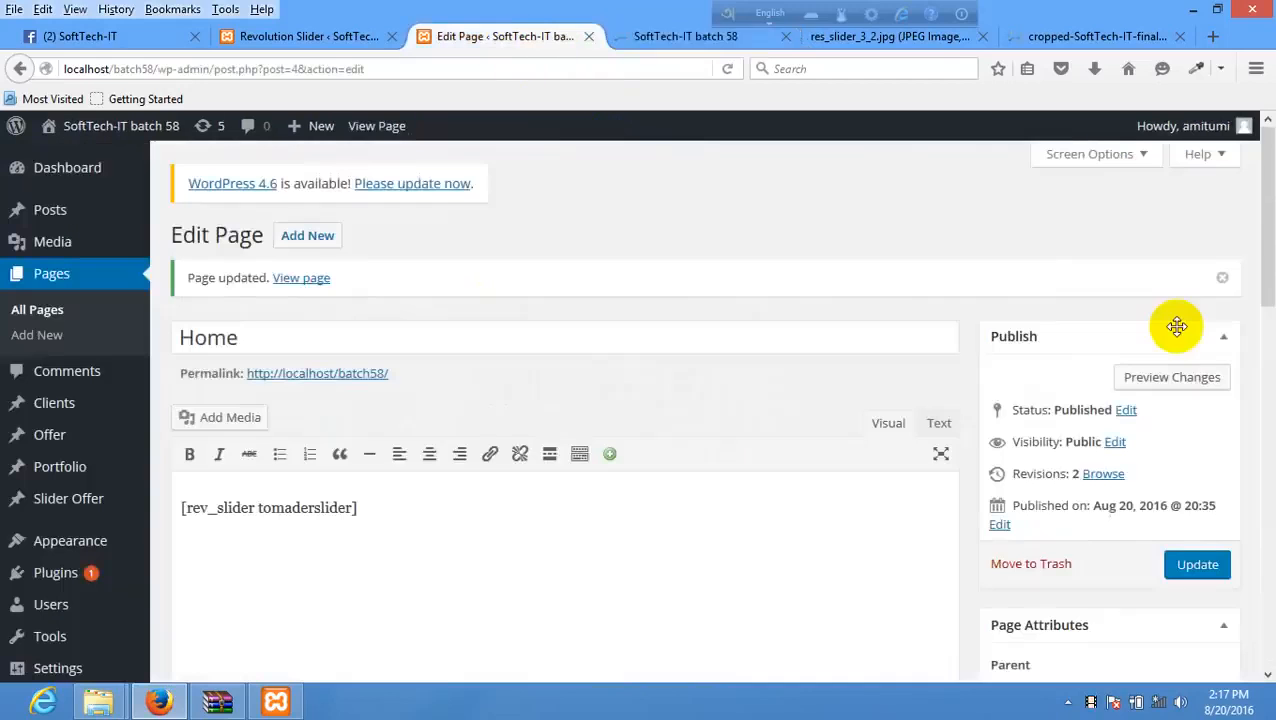
left_click(330, 36)
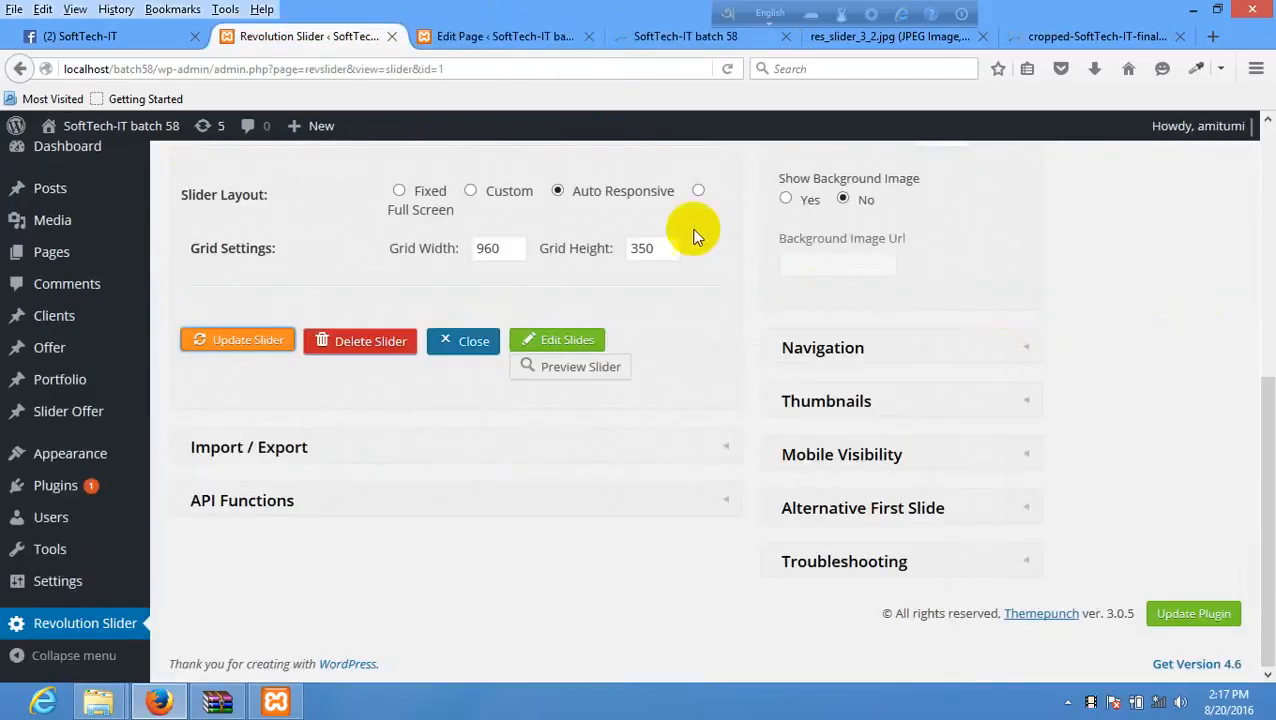
left_click(552, 36)
left_click(755, 38)
scroll(566, 300, "down", 5)
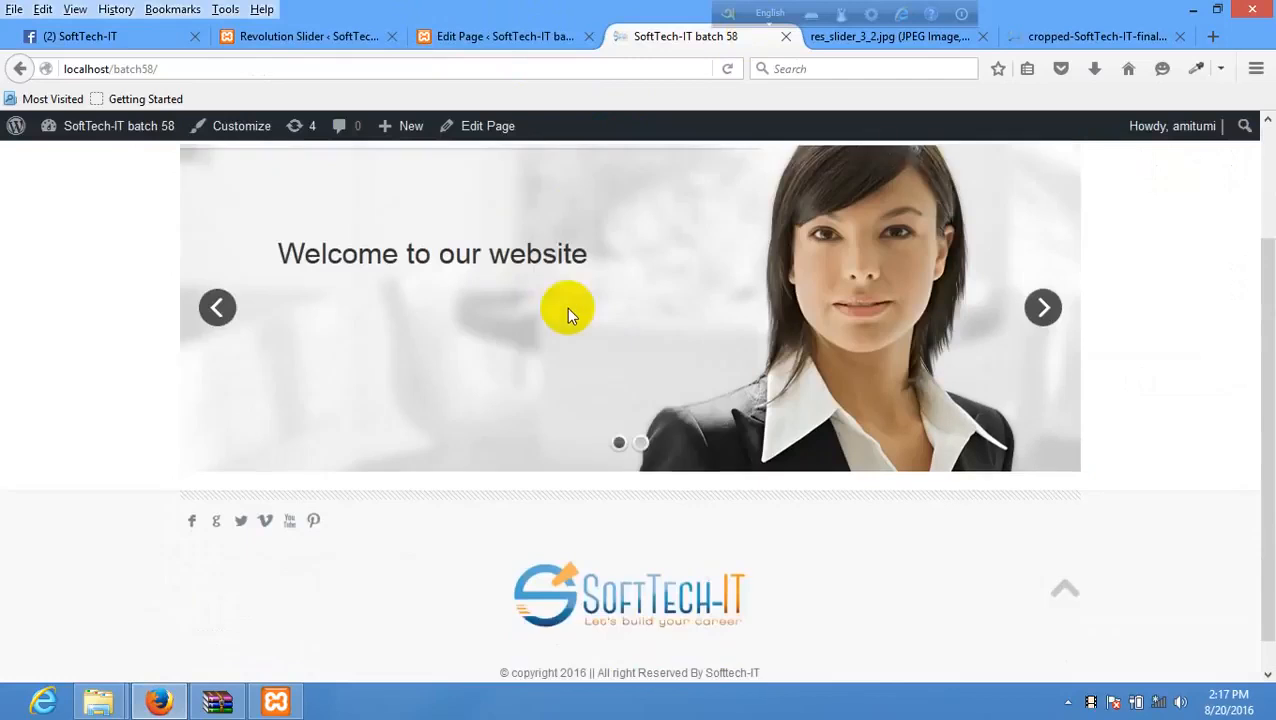
- Inspect the home page slider, and return to its appearance settings to examine the timer line and background color options
left_click(823, 441)
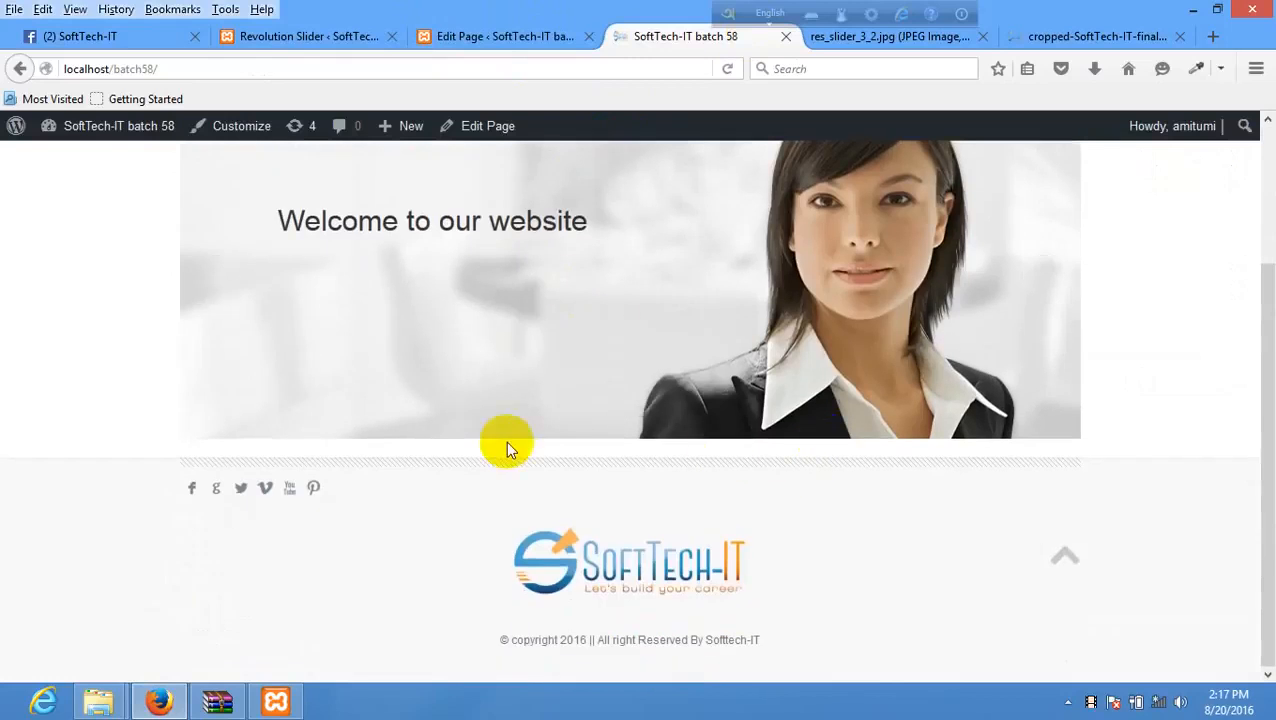
scroll(409, 431, "up", 3)
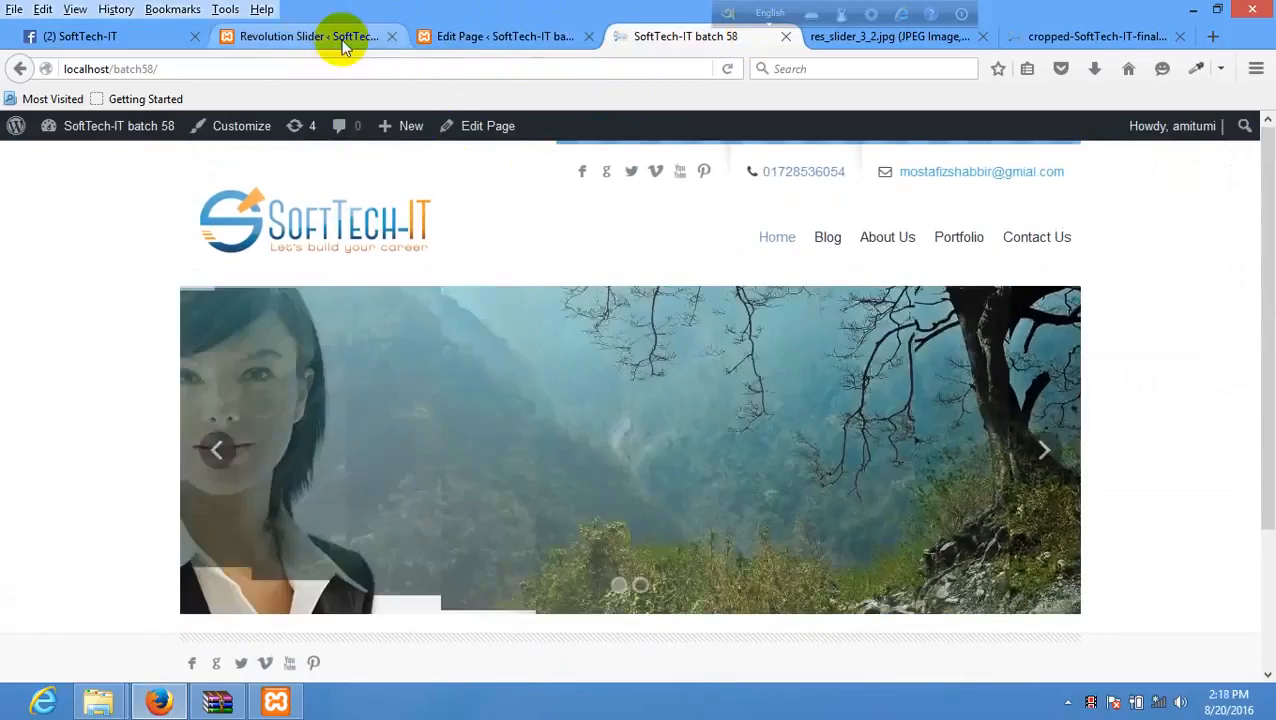
left_click(340, 38)
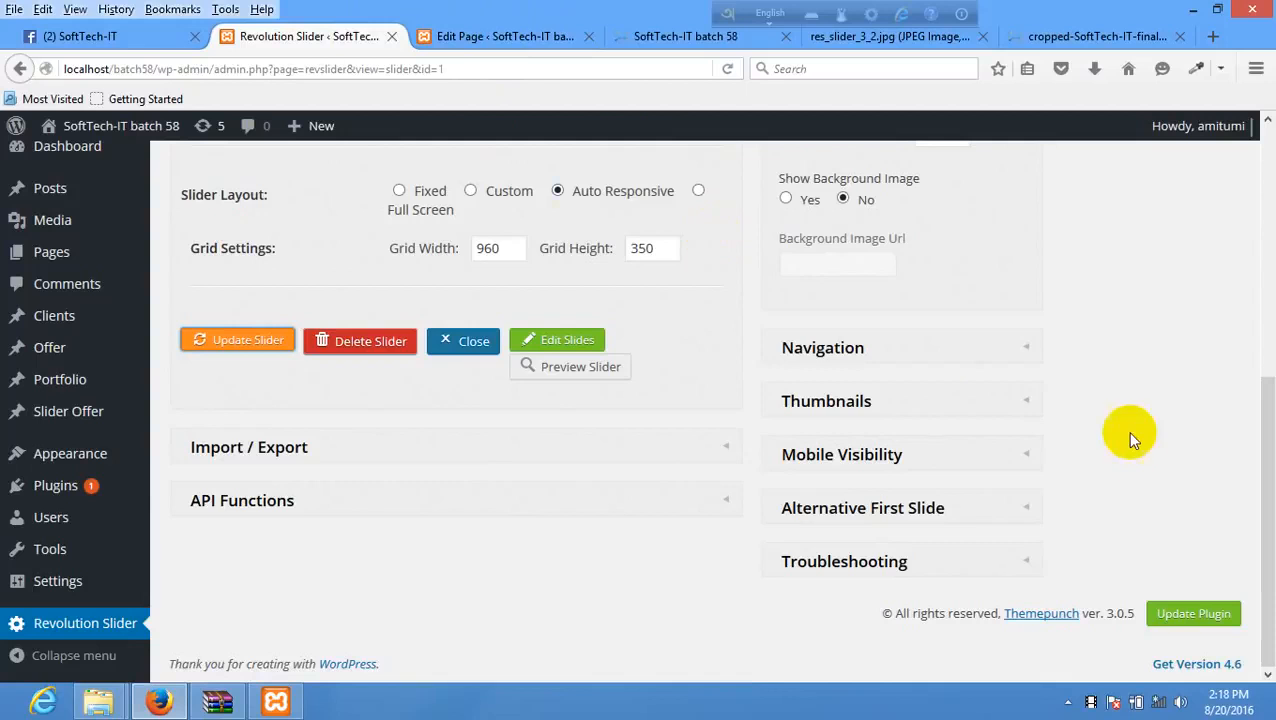
scroll(896, 394, "up", 5)
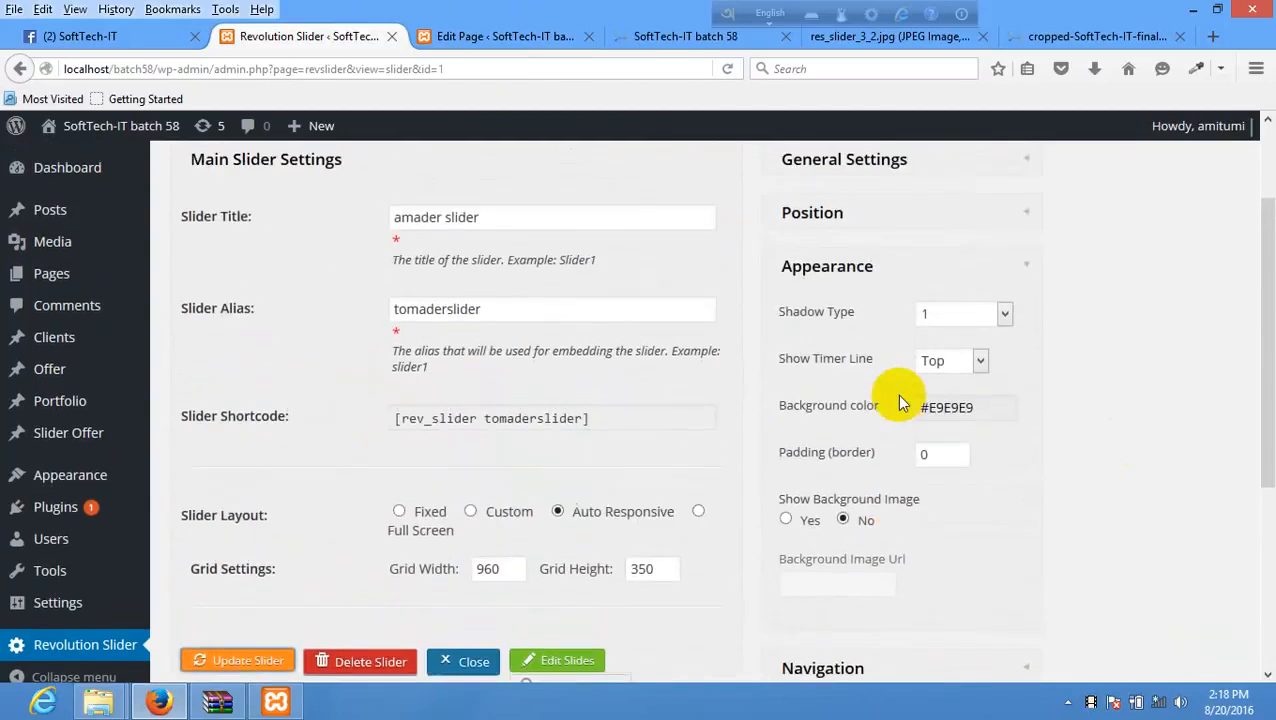
left_click(938, 361)
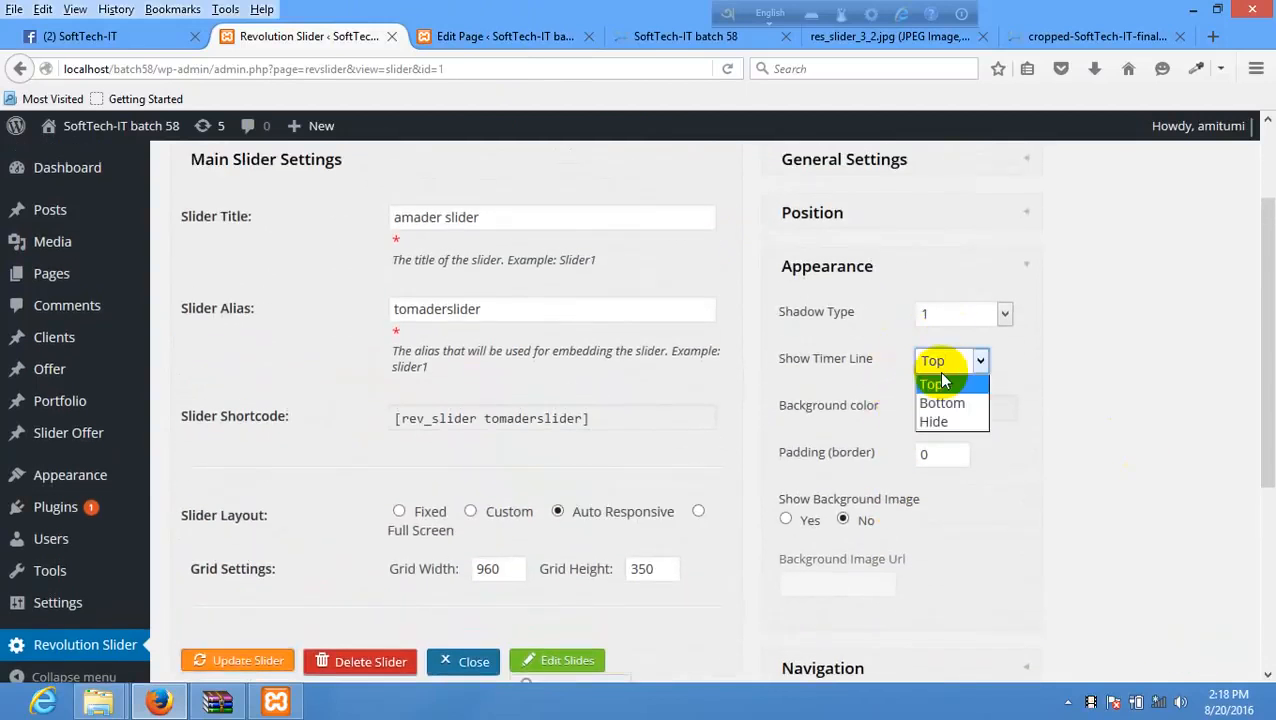
left_click(1116, 357)
left_click(945, 407)
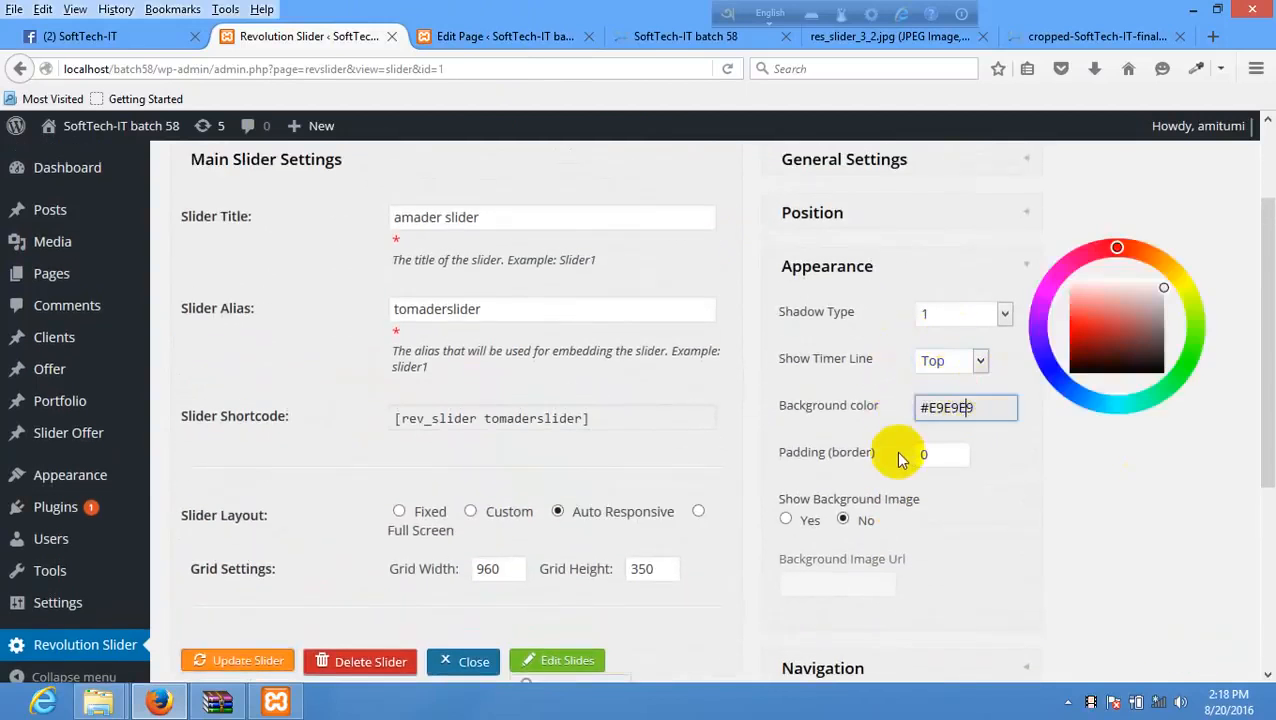
left_click(1064, 473)
- Look over the padding and background image options and open the slider's navigation settings
scroll(1028, 459, "down", 2)
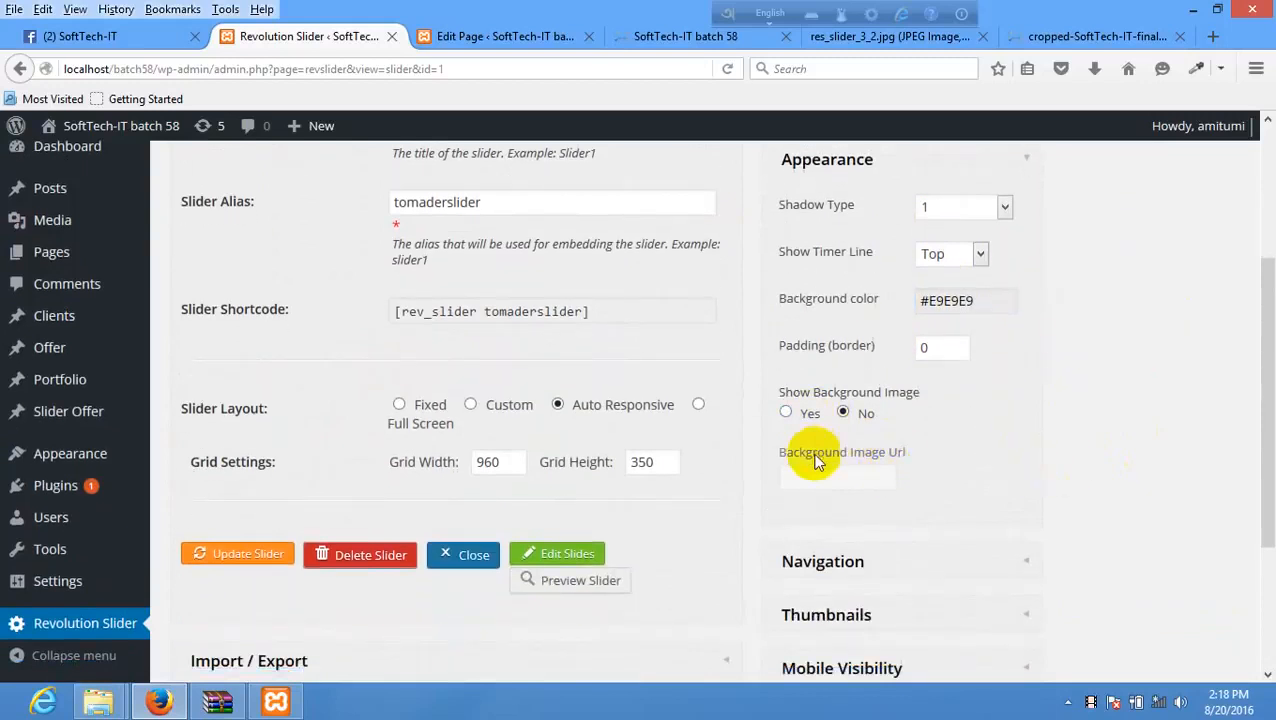
scroll(857, 470, "down", 2)
scroll(857, 475, "down", 3)
left_click(891, 347)
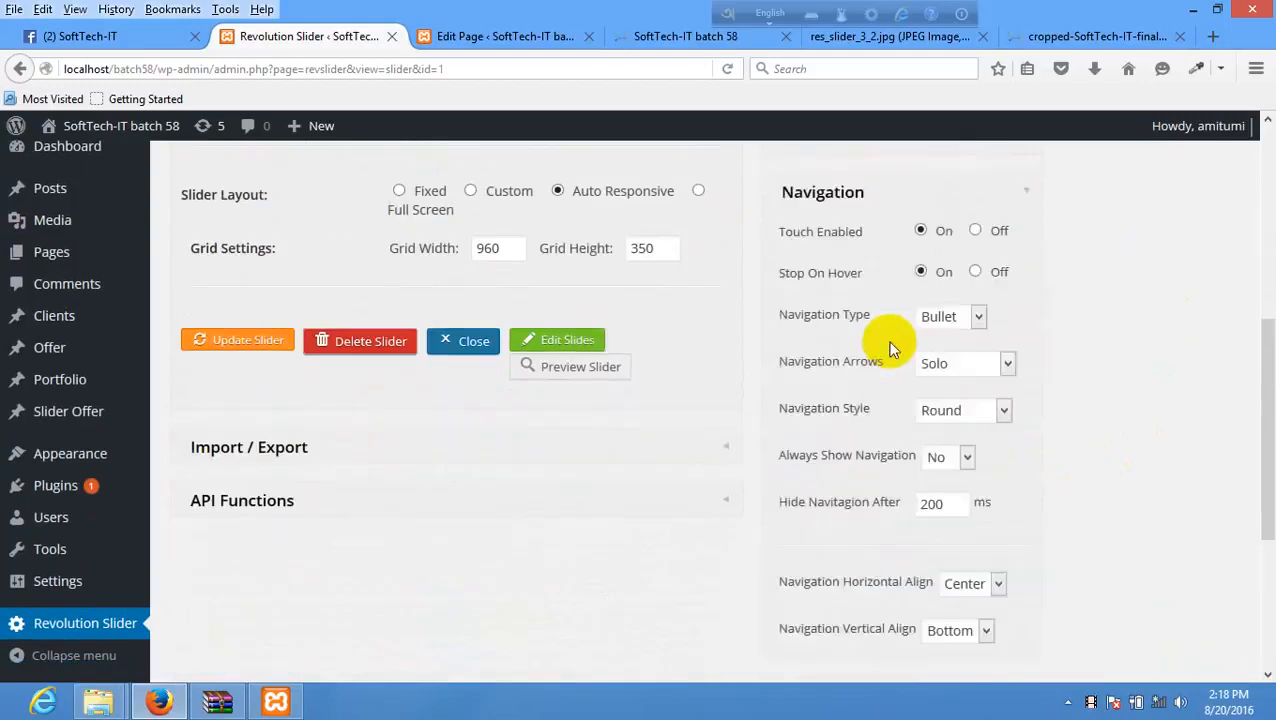
- Set the slider's Navigation Type to Thumb and save the slider settings
scroll(883, 376, "up", 6)
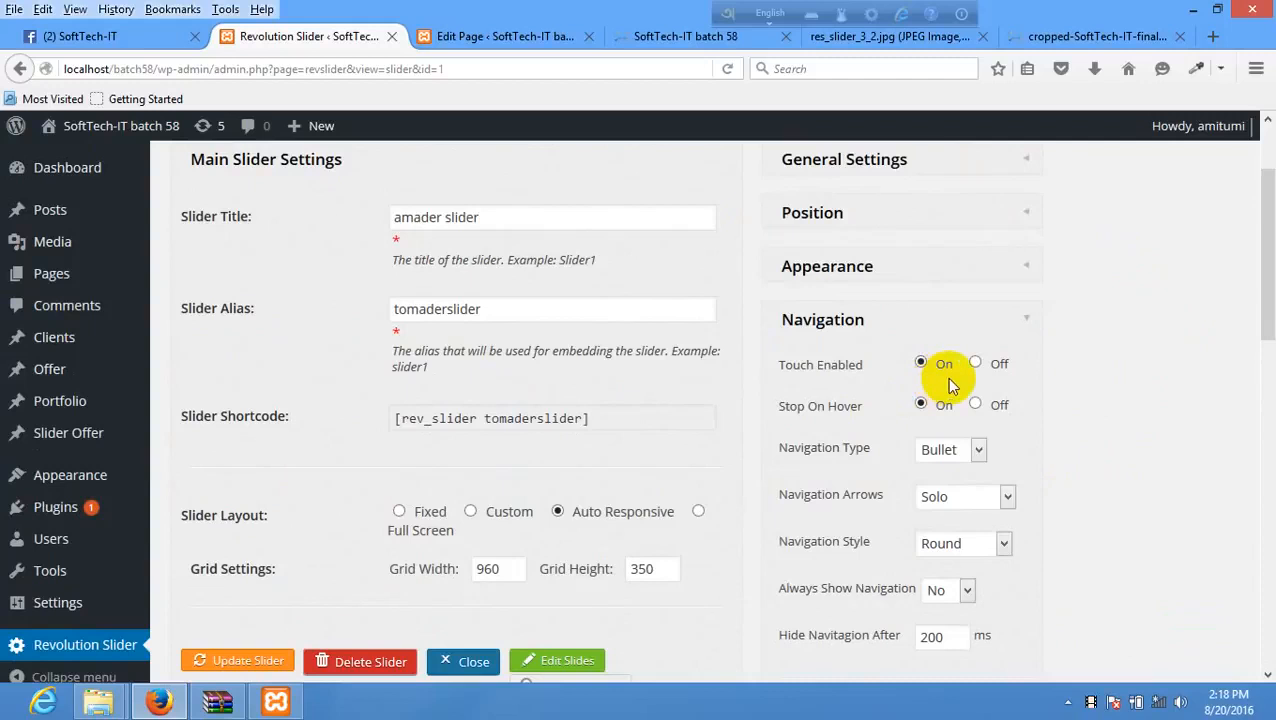
scroll(792, 369, "down", 2)
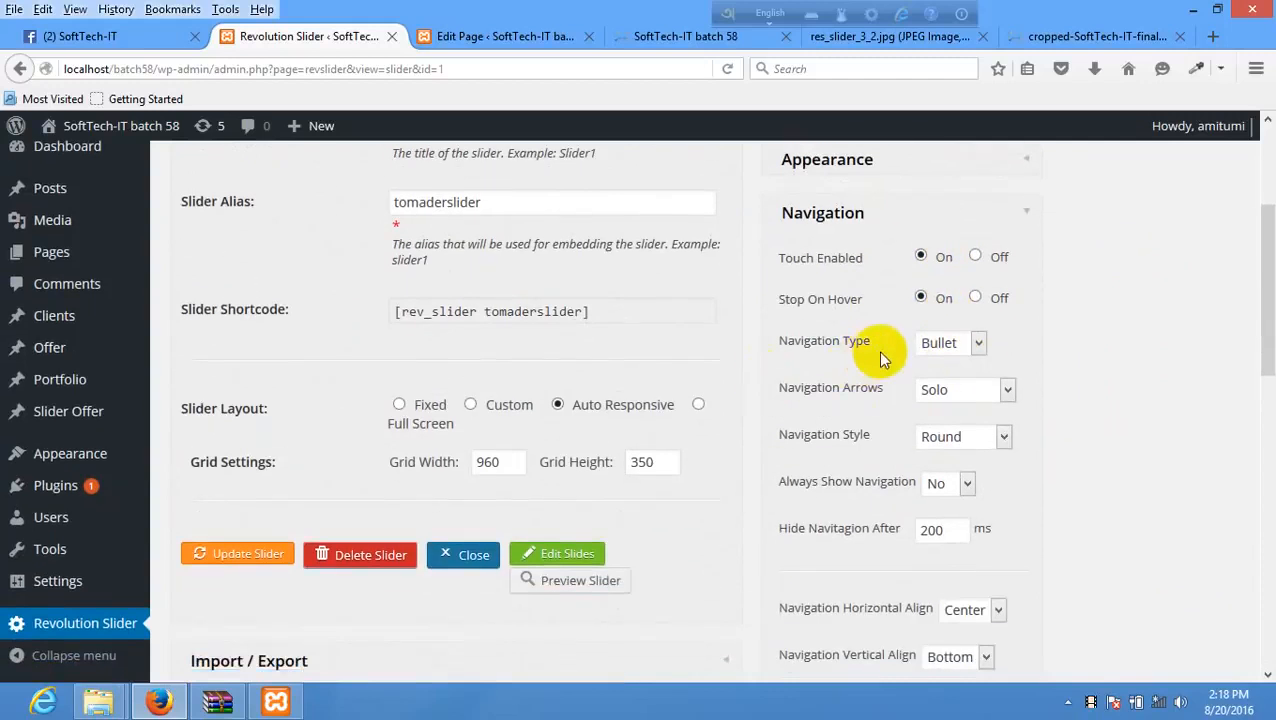
left_click(940, 345)
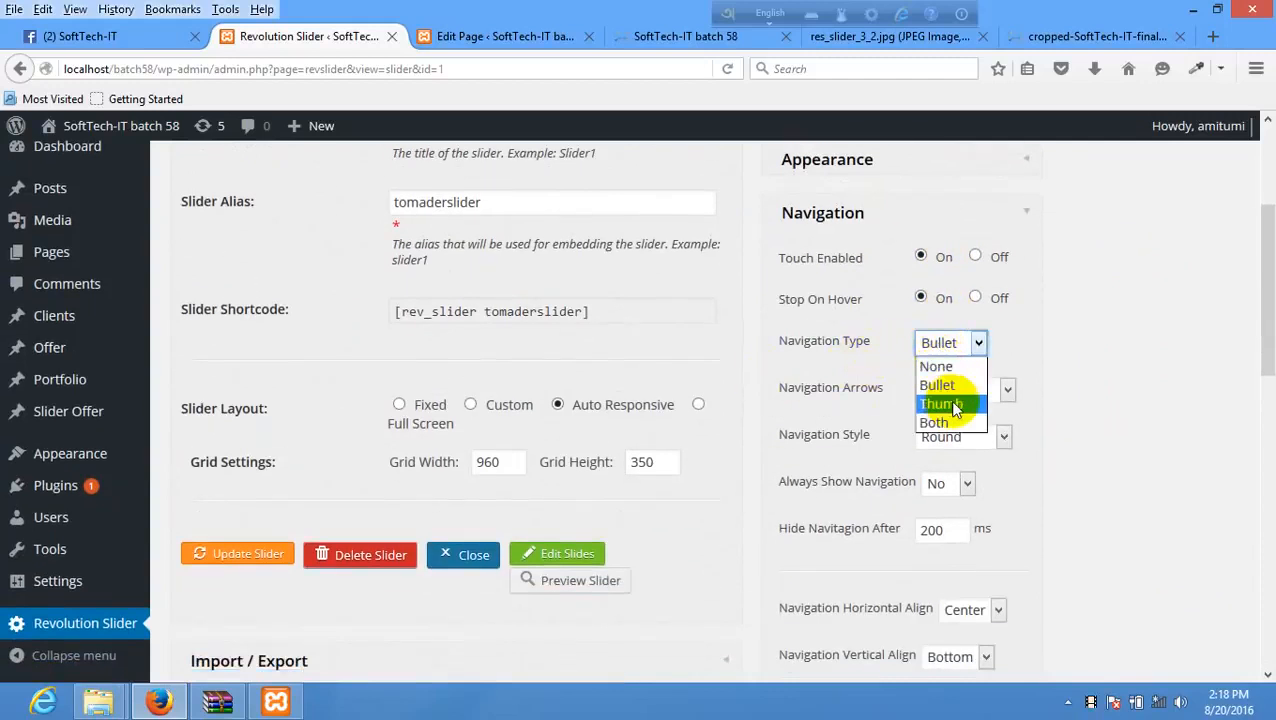
left_click(949, 402)
scroll(755, 379, "up", 3)
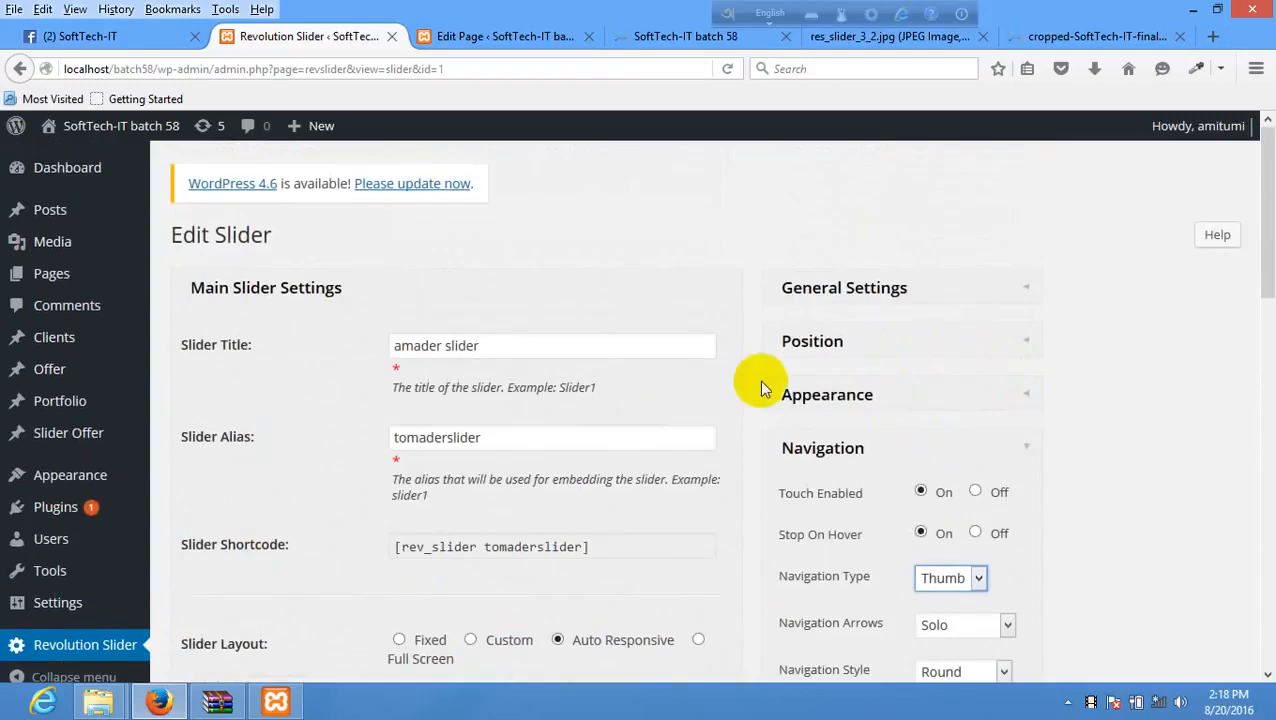
scroll(419, 470, "down", 3)
left_click(252, 477)
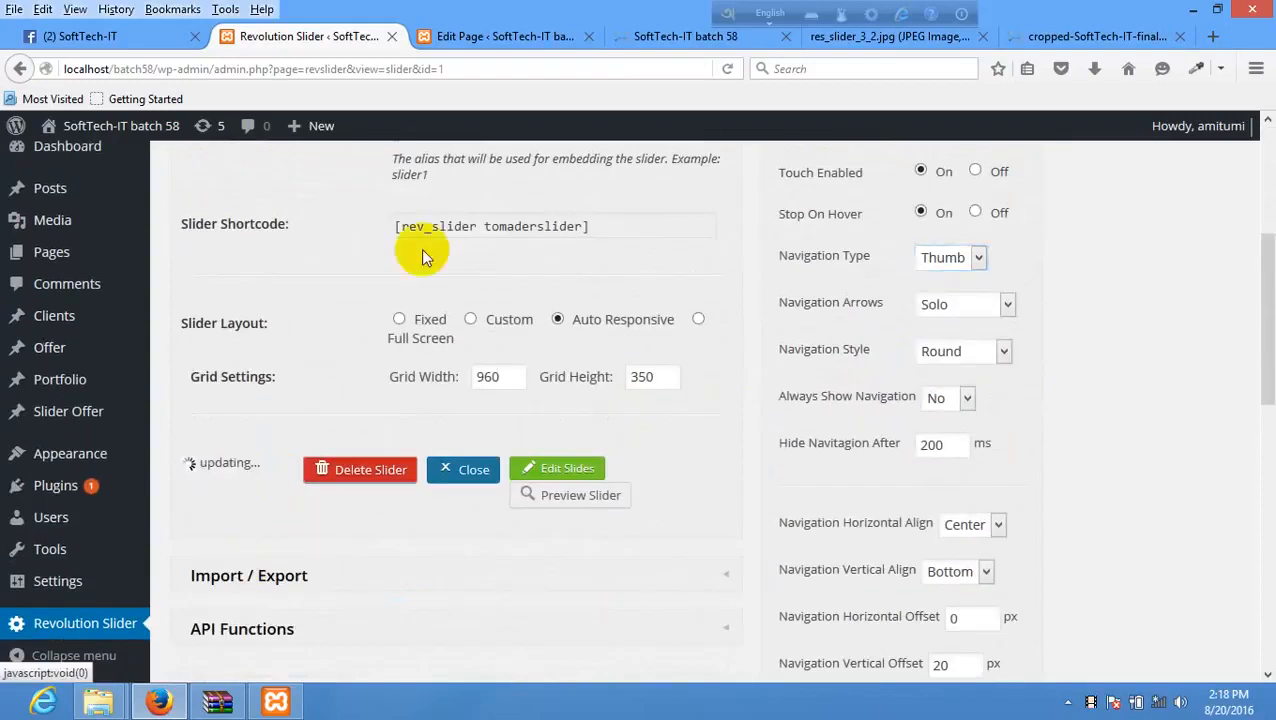
- Reload the live home page and switch to the second slide through its navigation thumbnail
left_click(524, 37)
left_click(650, 37)
right_click(608, 278)
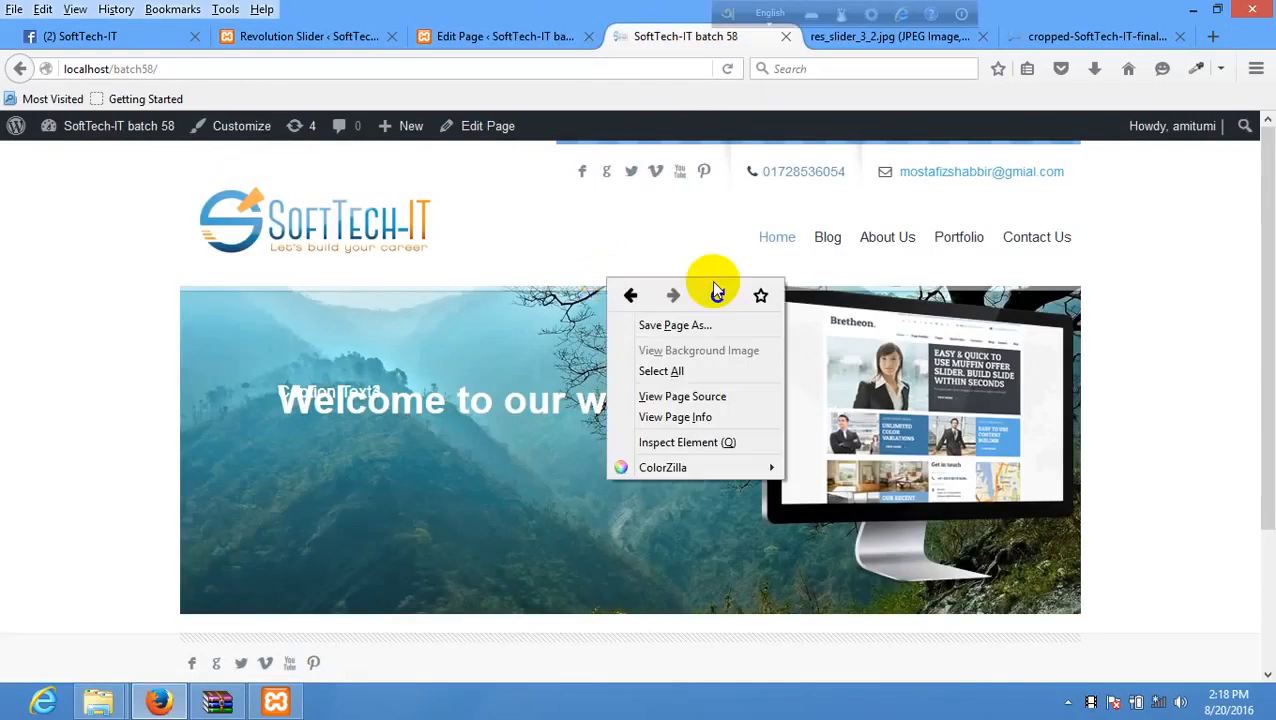
left_click(713, 290)
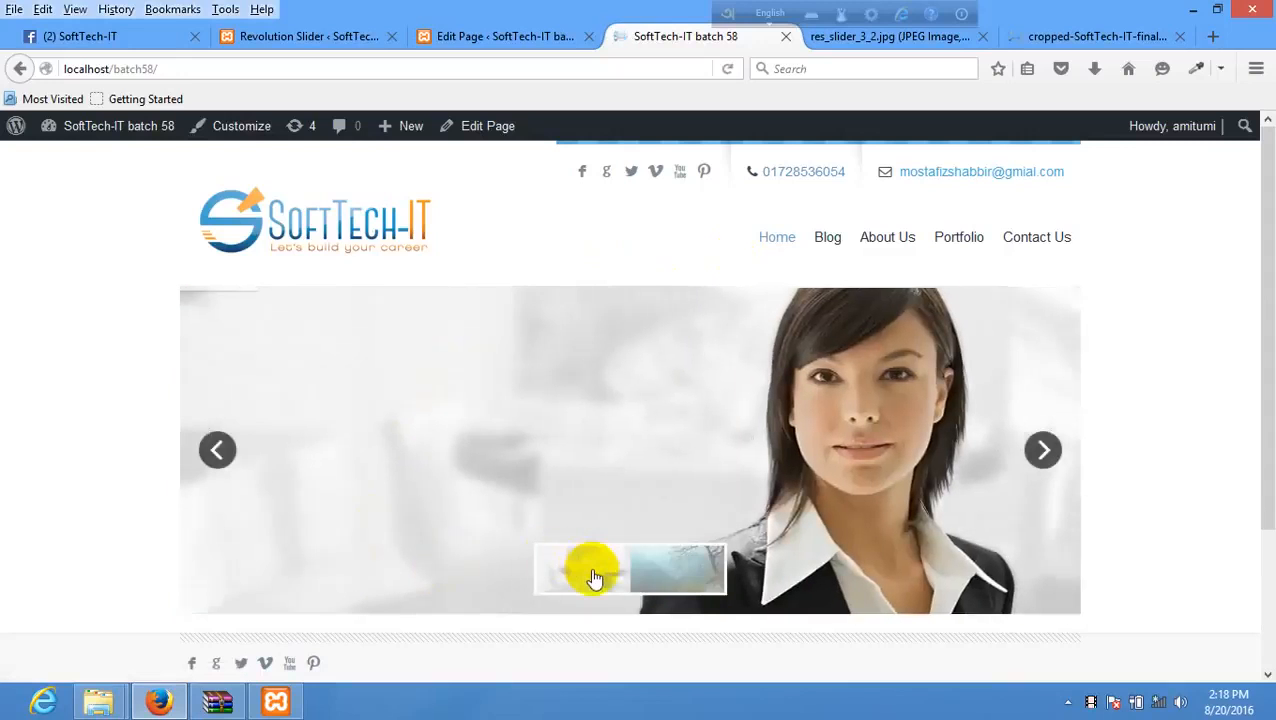
left_click(683, 578)
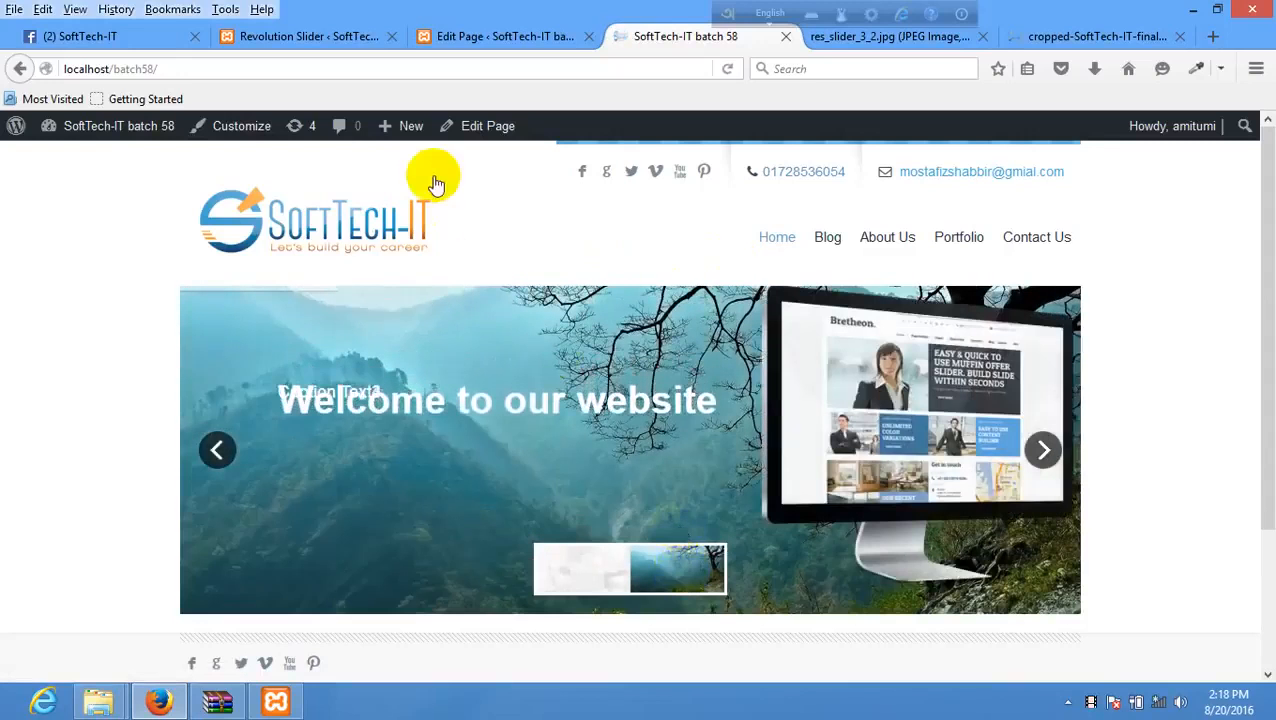
- Examine the slider's available choices for Navigation Type, Navigation Arrows and Always Show Navigation without changing them
left_click(330, 36)
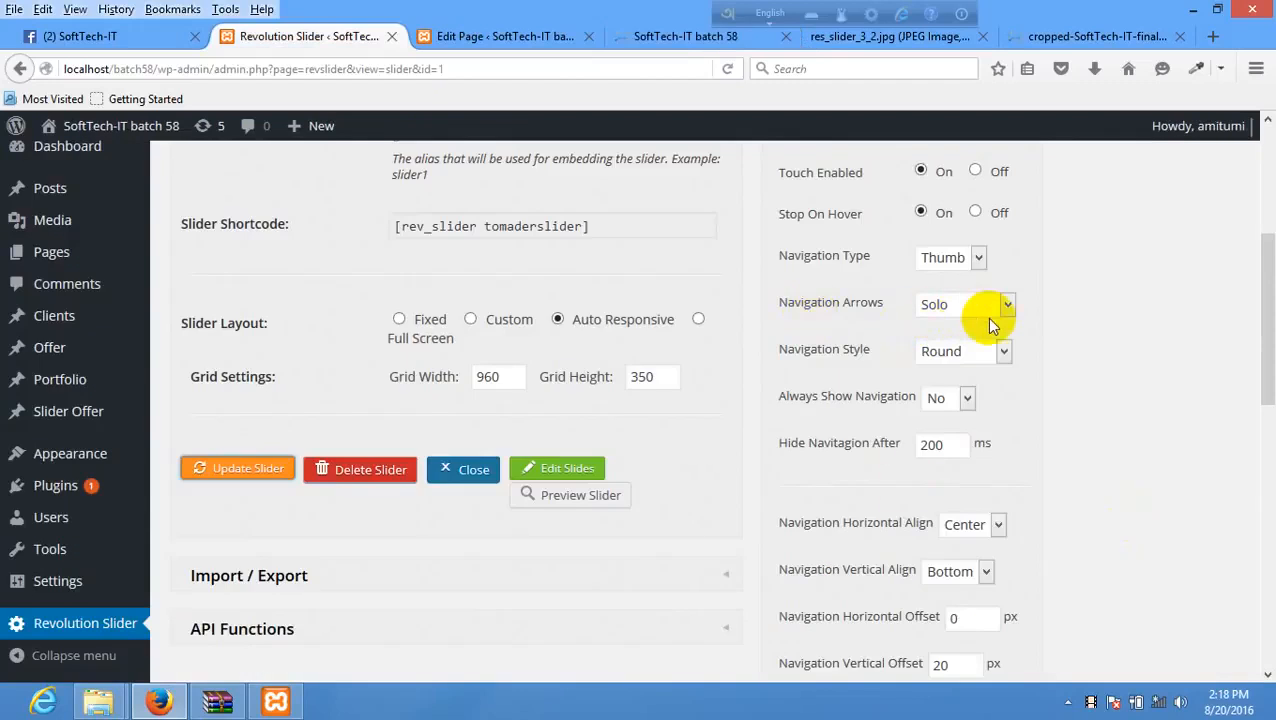
scroll(986, 317, "up", 2)
left_click(966, 364)
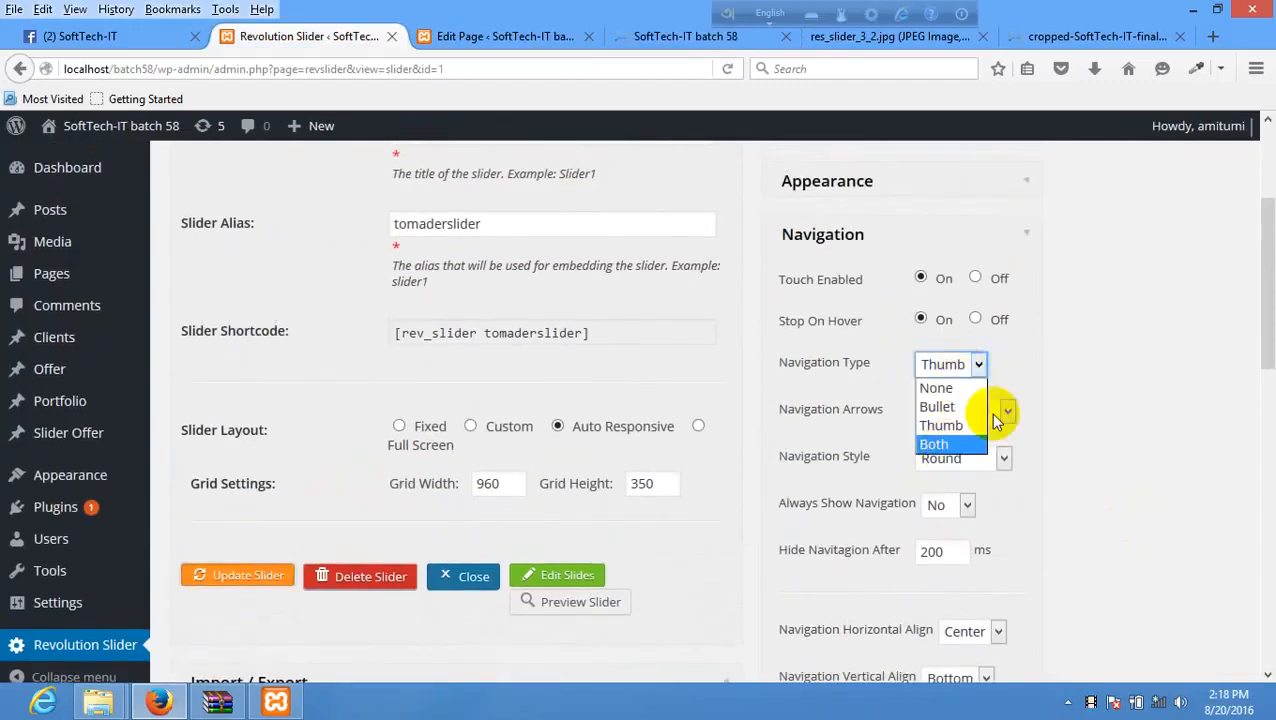
left_click(1068, 384)
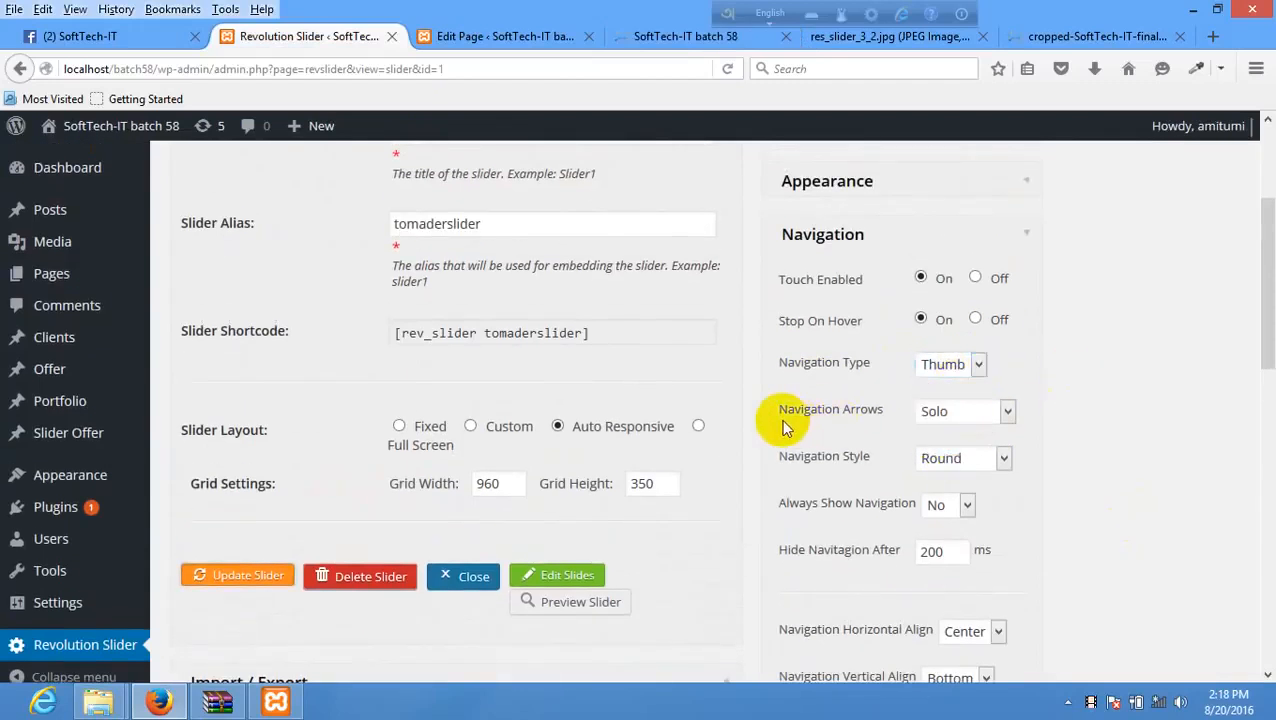
left_click(940, 416)
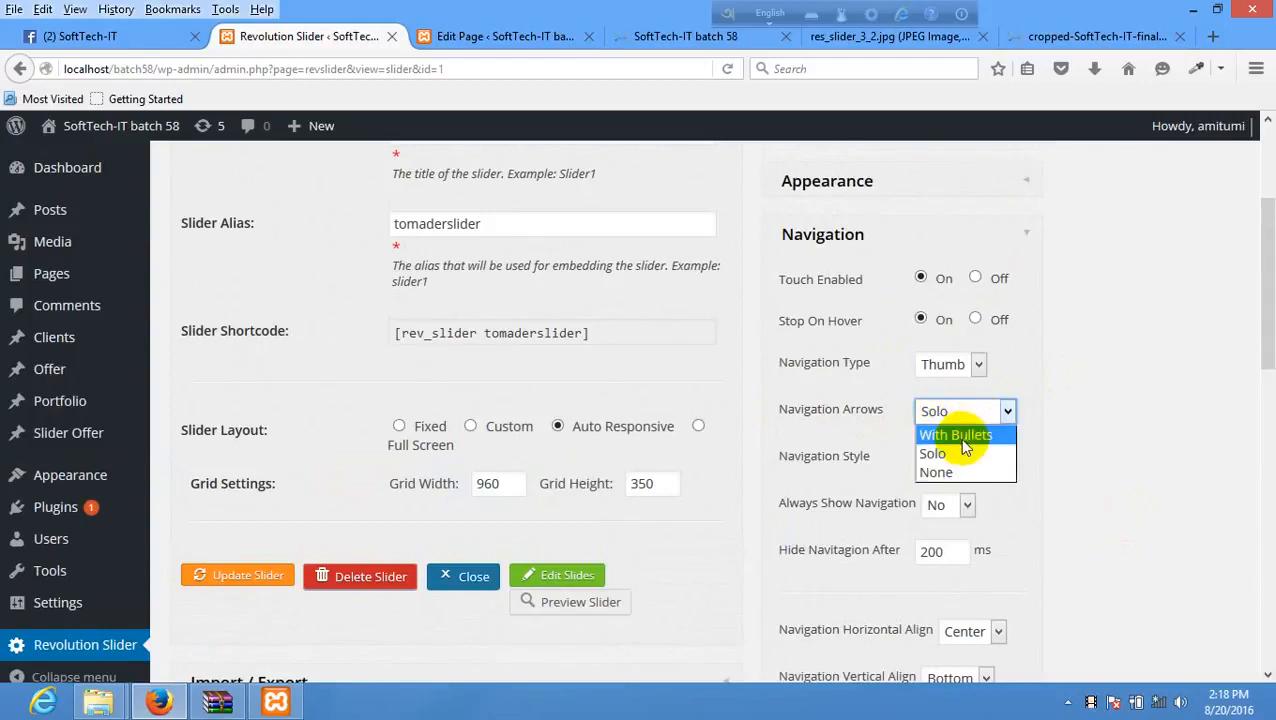
left_click(1068, 408)
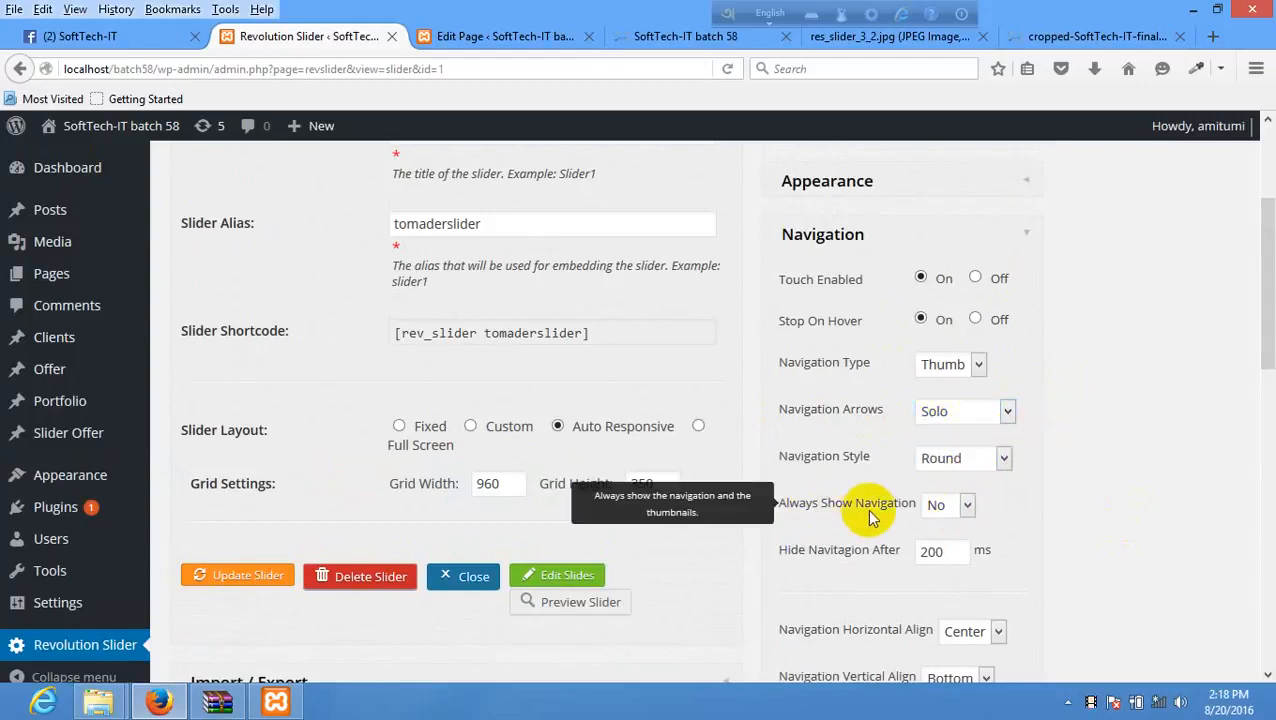
left_click(937, 508)
left_click(1056, 503)
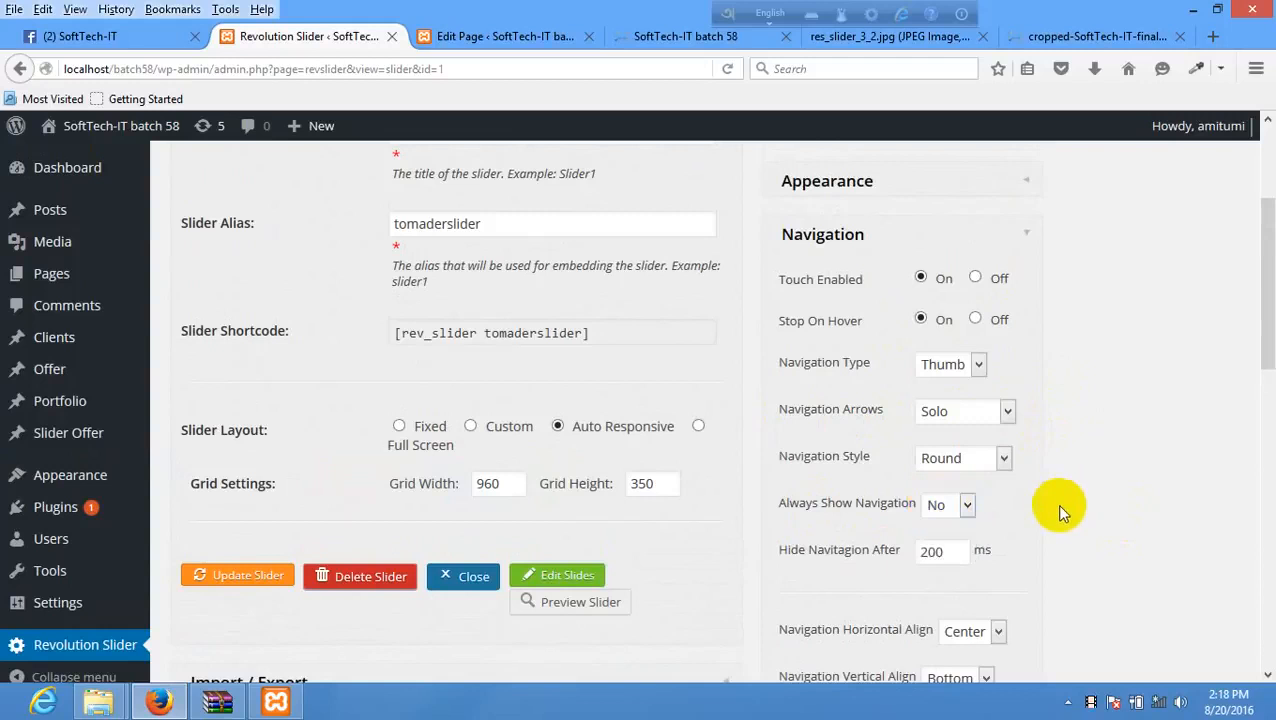
- Review the slider's navigation alignment and offsets, plus its Thumbnails, Mobile Visibility and Alternative First Slide settings
scroll(1013, 510, "down", 3)
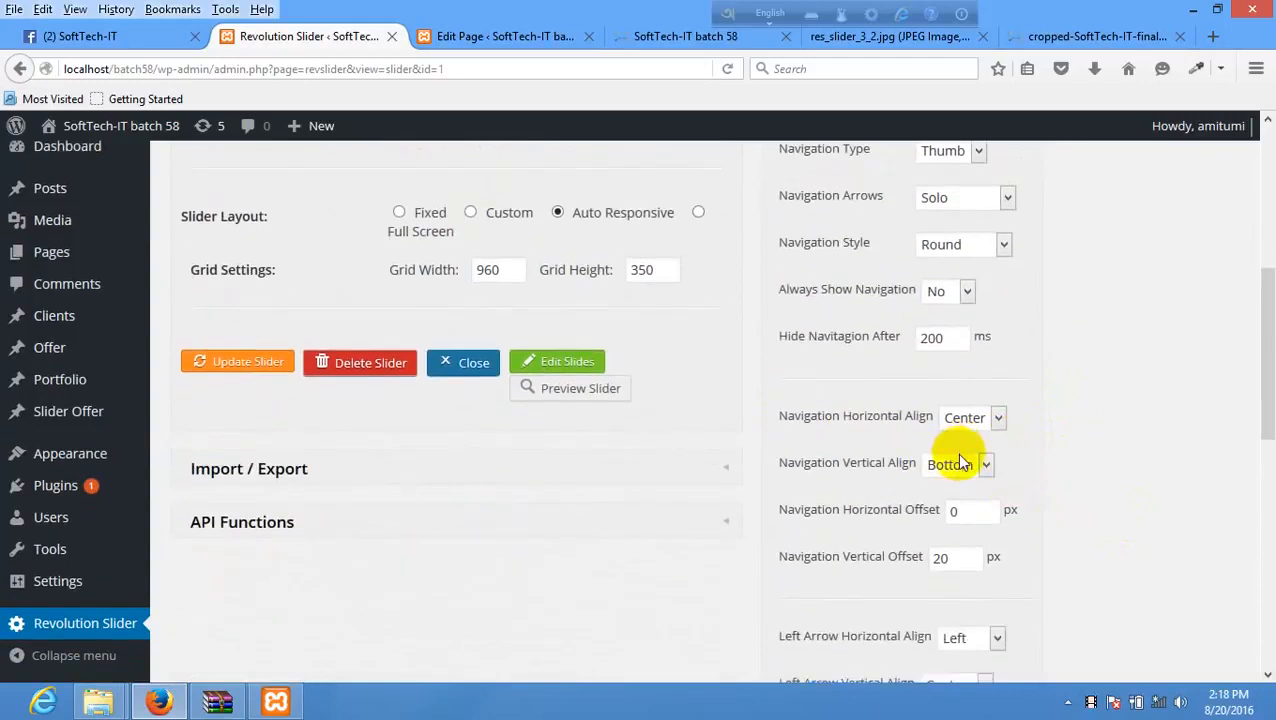
scroll(906, 470, "down", 3)
scroll(883, 461, "down", 3)
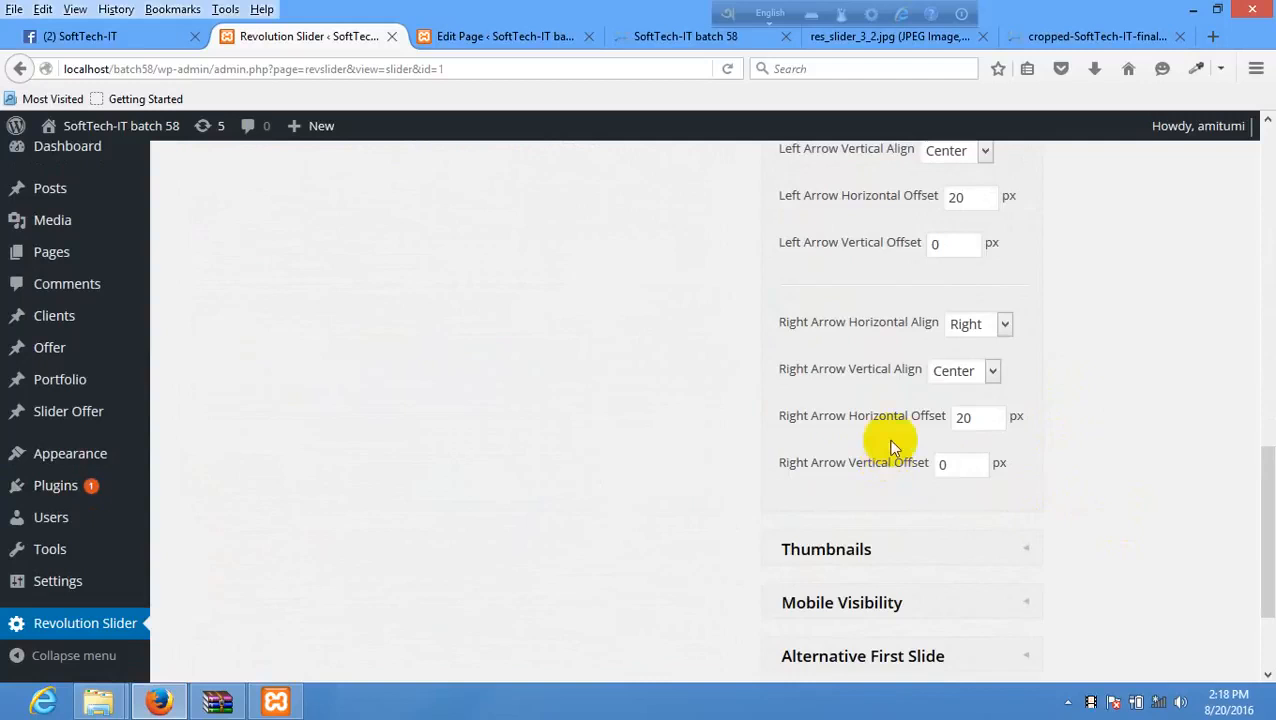
scroll(892, 447, "down", 2)
left_click(945, 445)
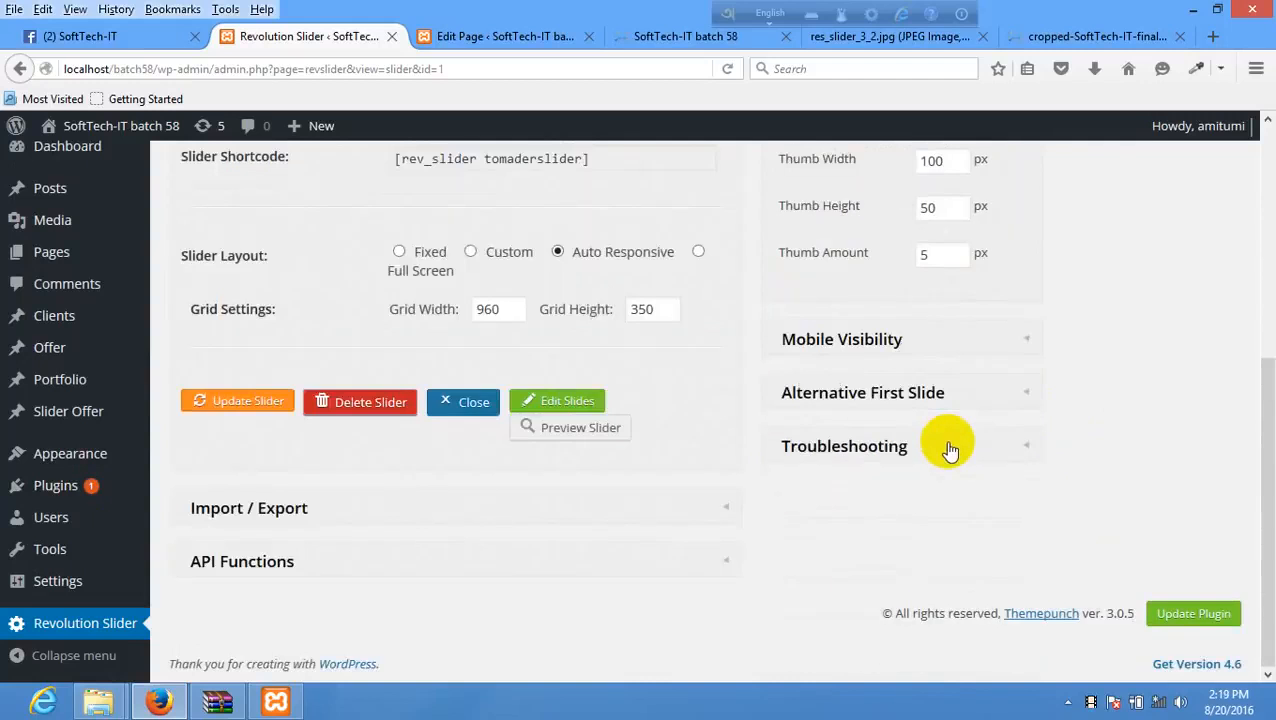
scroll(940, 441, "up", 4)
left_click(935, 482)
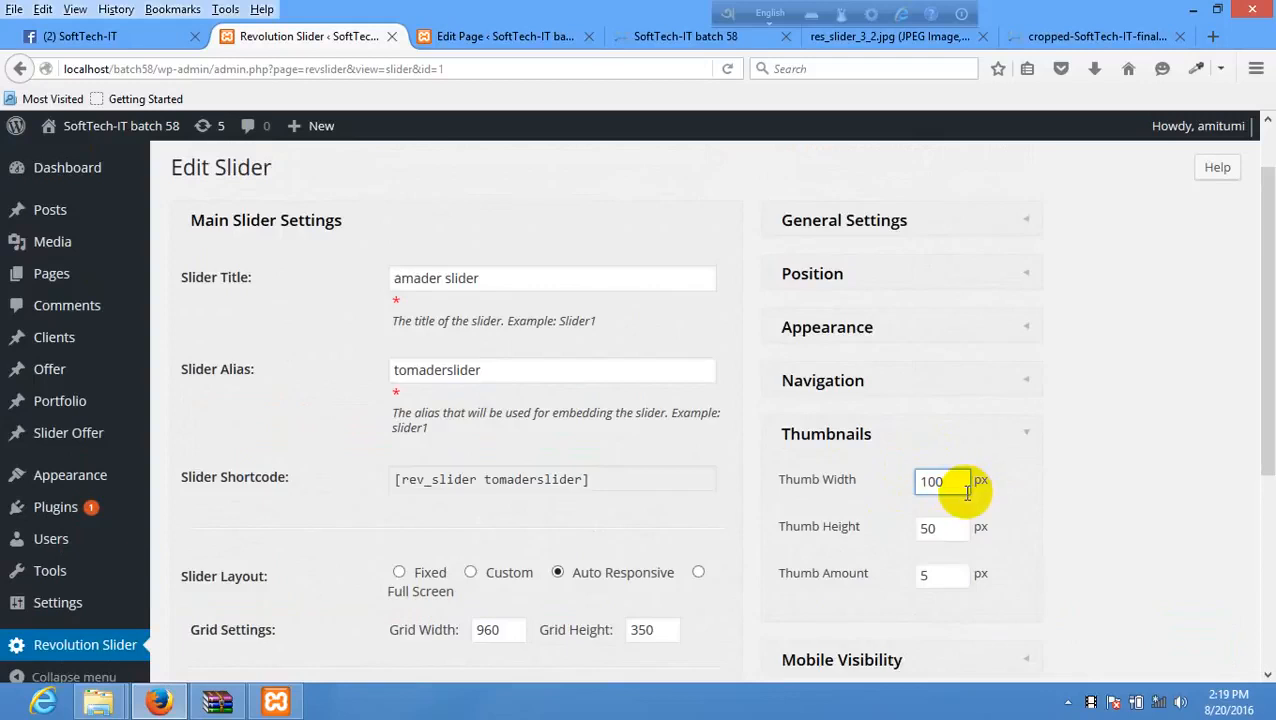
scroll(940, 447, "down", 4)
left_click(953, 449)
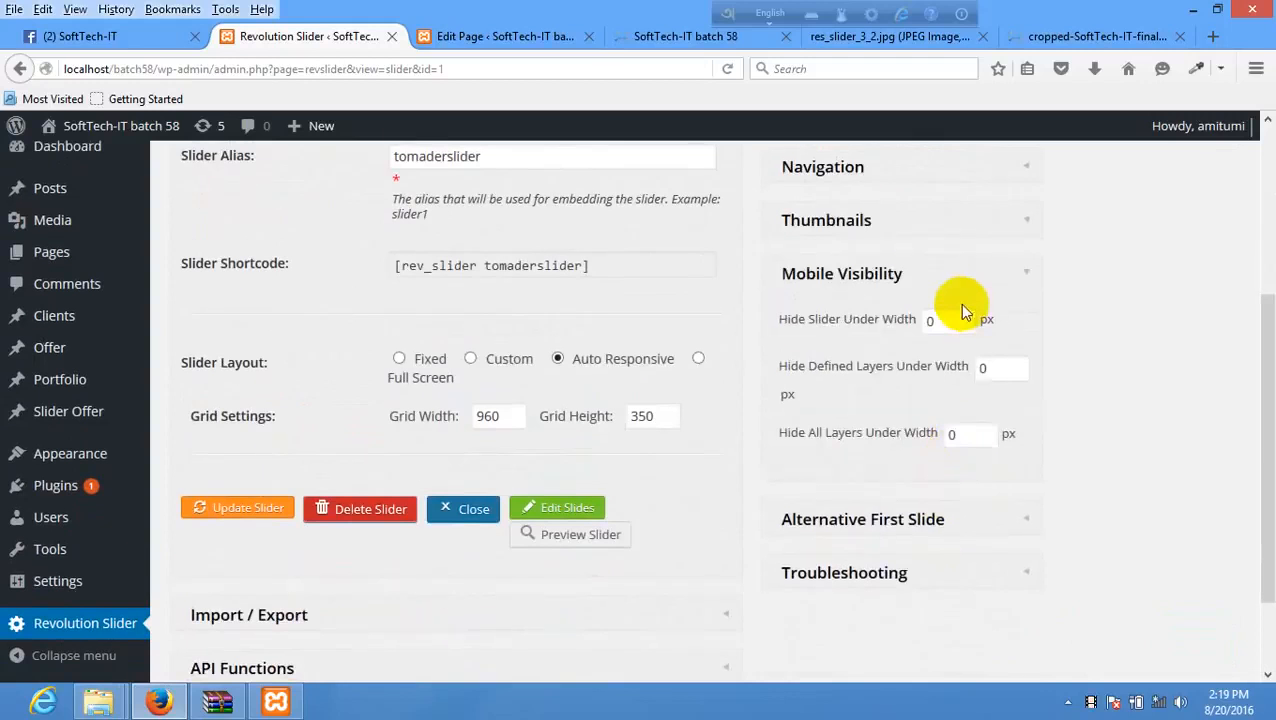
left_click(980, 519)
scroll(932, 467, "up", 5)
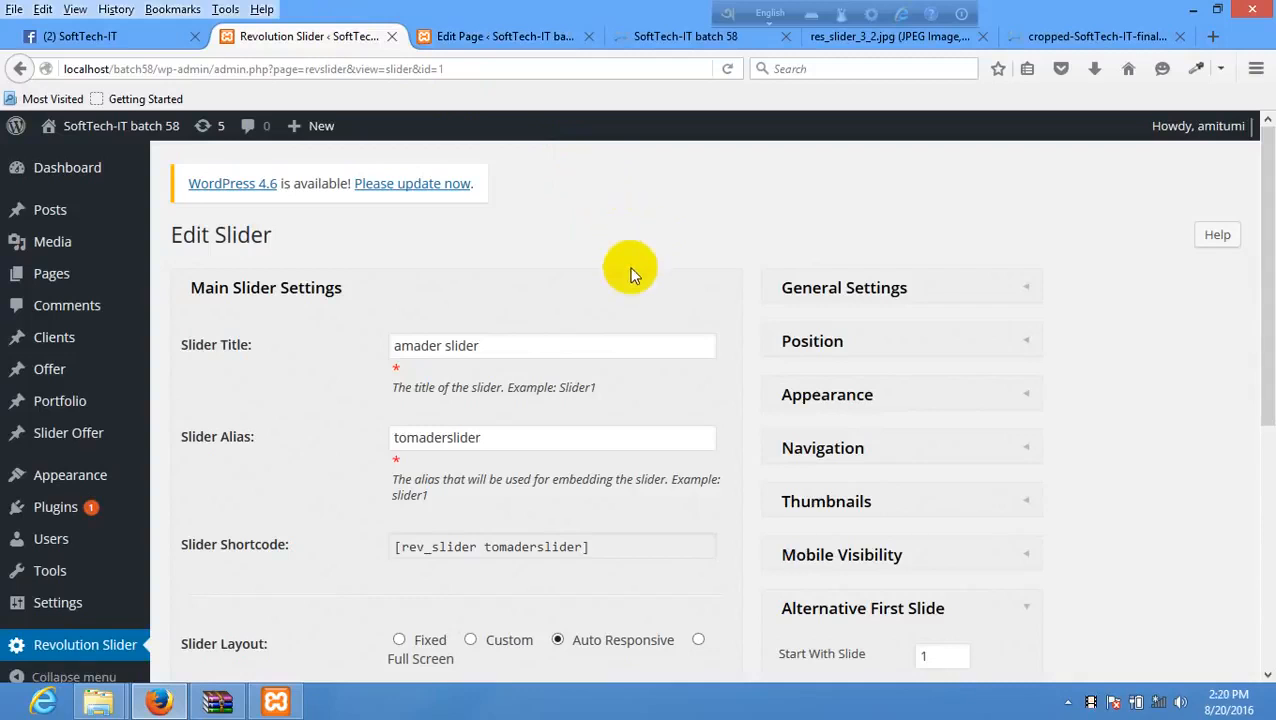
- Check how the slider sits on the live home page, down to the footer
left_click(155, 705)
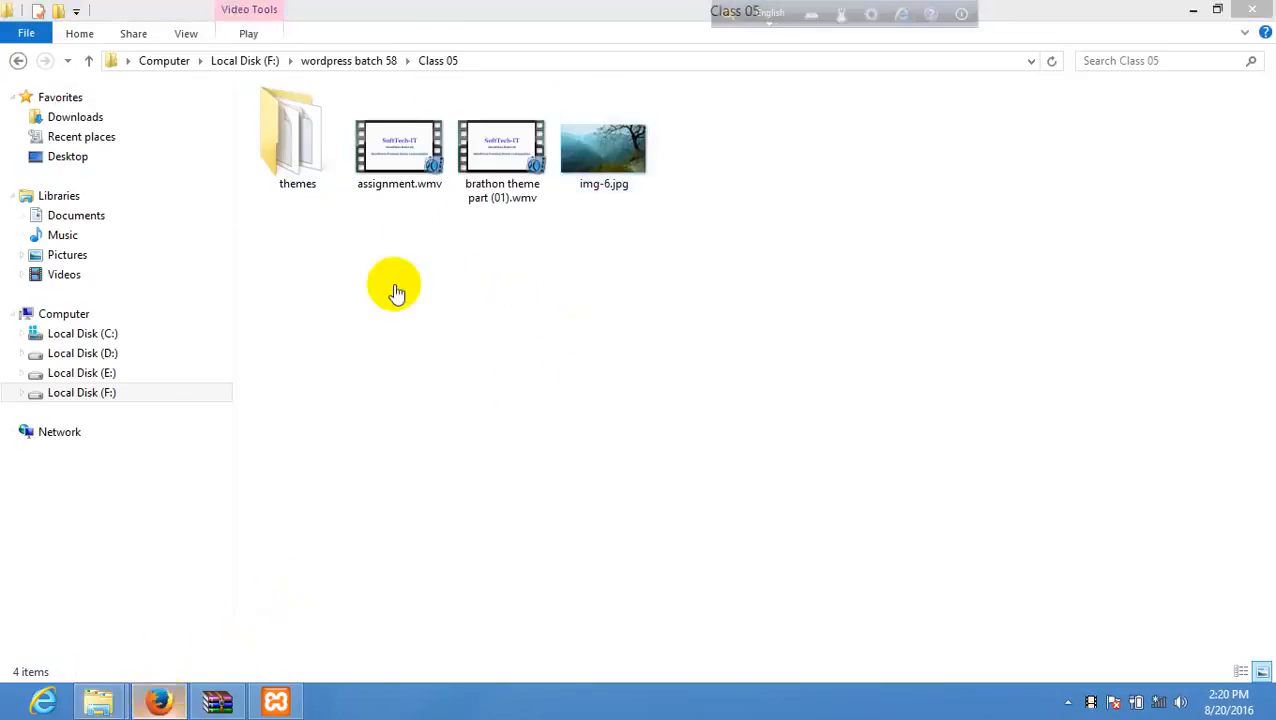
key("alt+Tab")
left_click(478, 34)
left_click(657, 45)
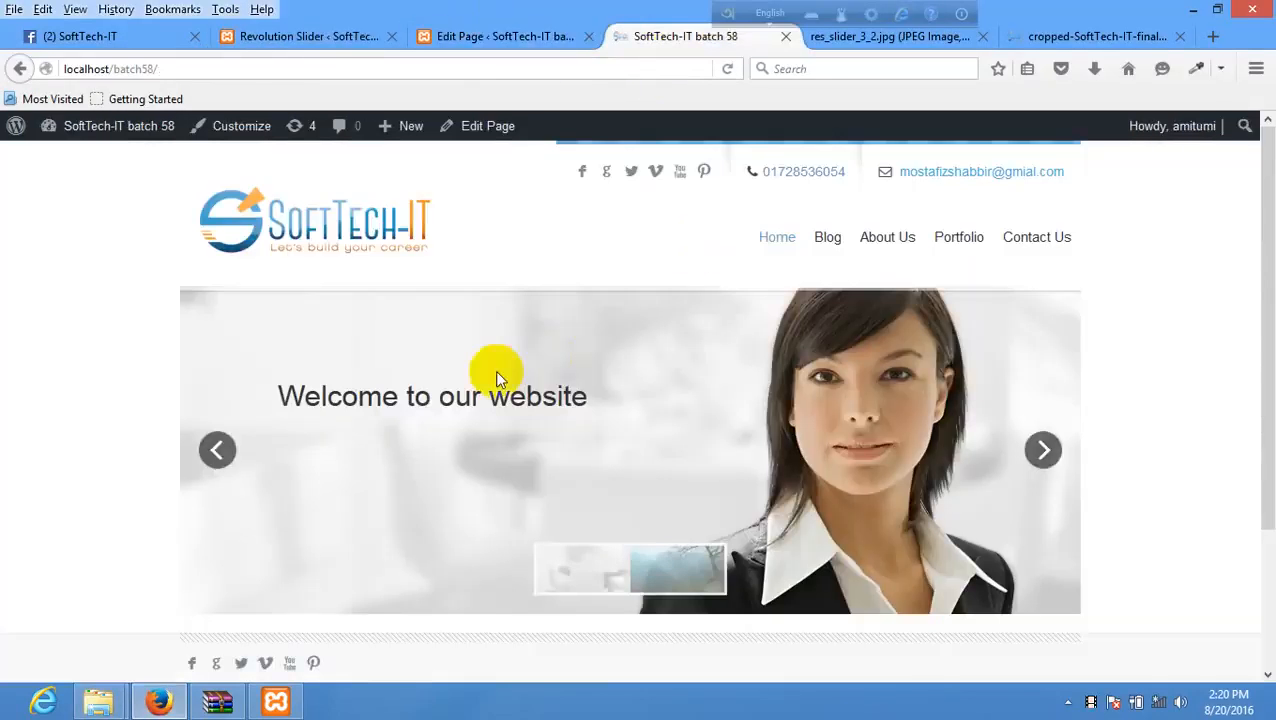
scroll(494, 370, "down", 3)
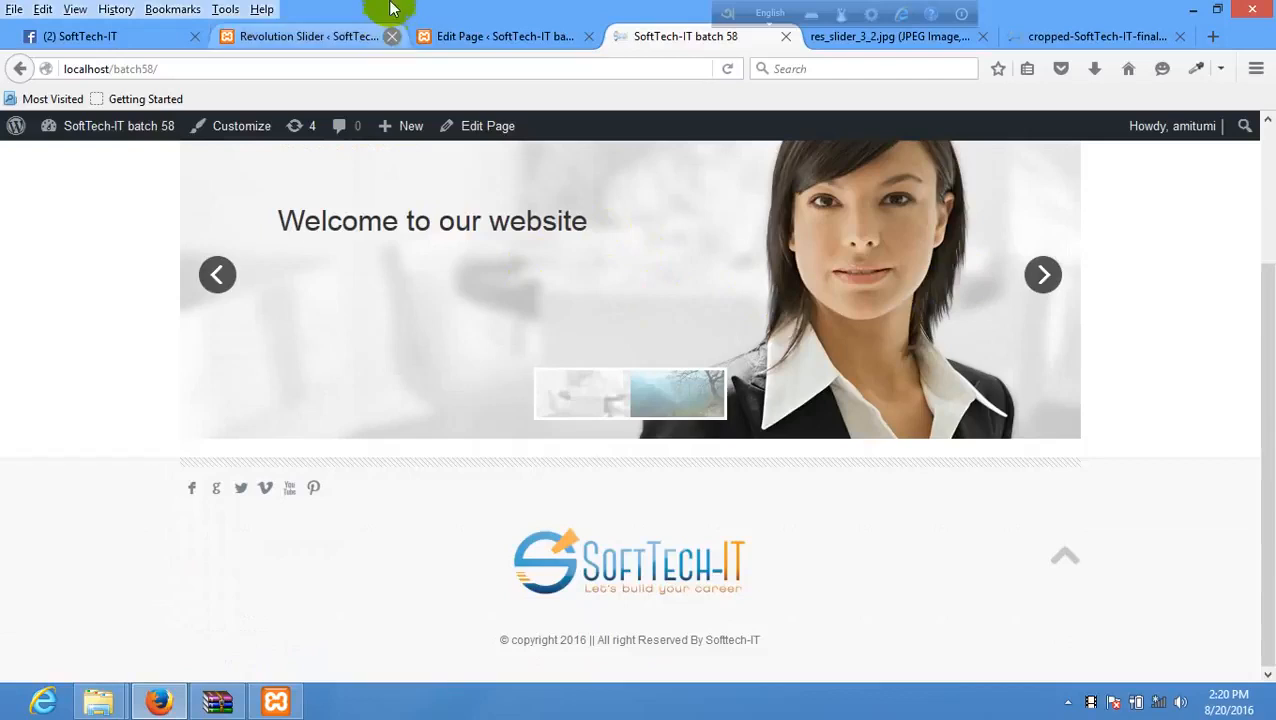
- Delete the [rev_slider tomaderslider] shortcode from the Home page's content
left_click(470, 33)
scroll(477, 305, "down", 5)
scroll(477, 310, "up", 4)
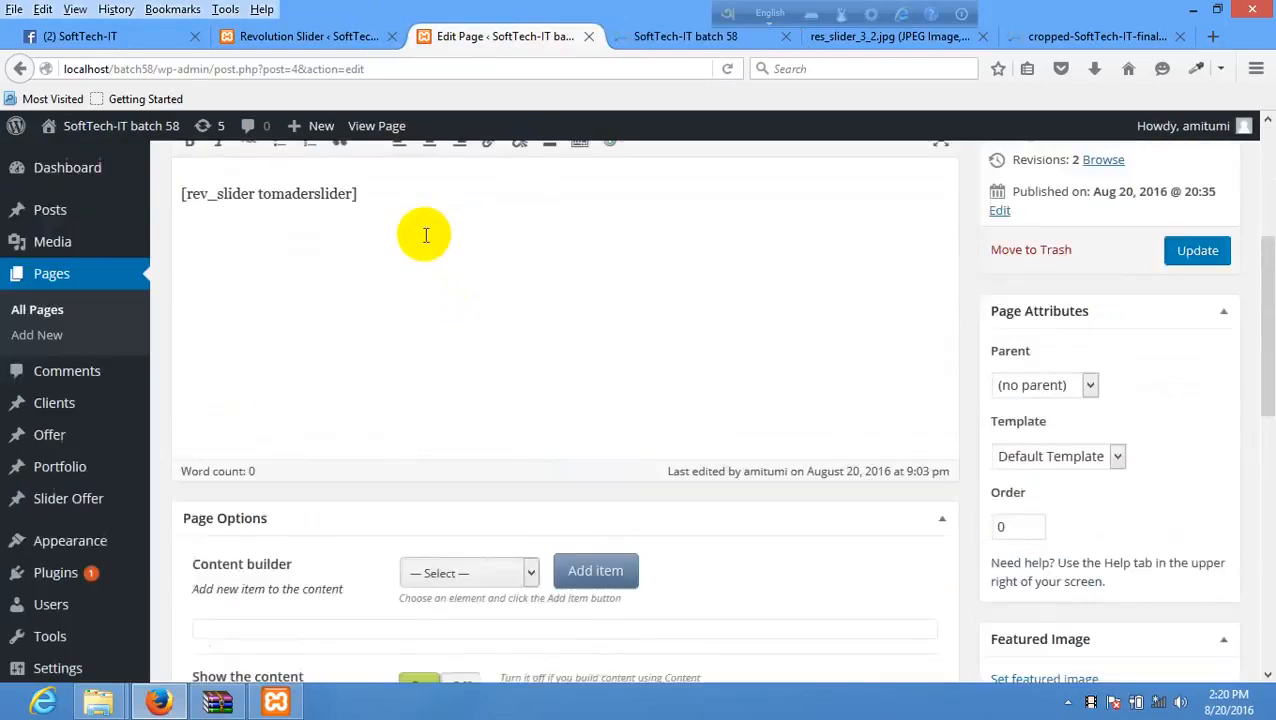
left_click_drag(395, 405, 5, 390)
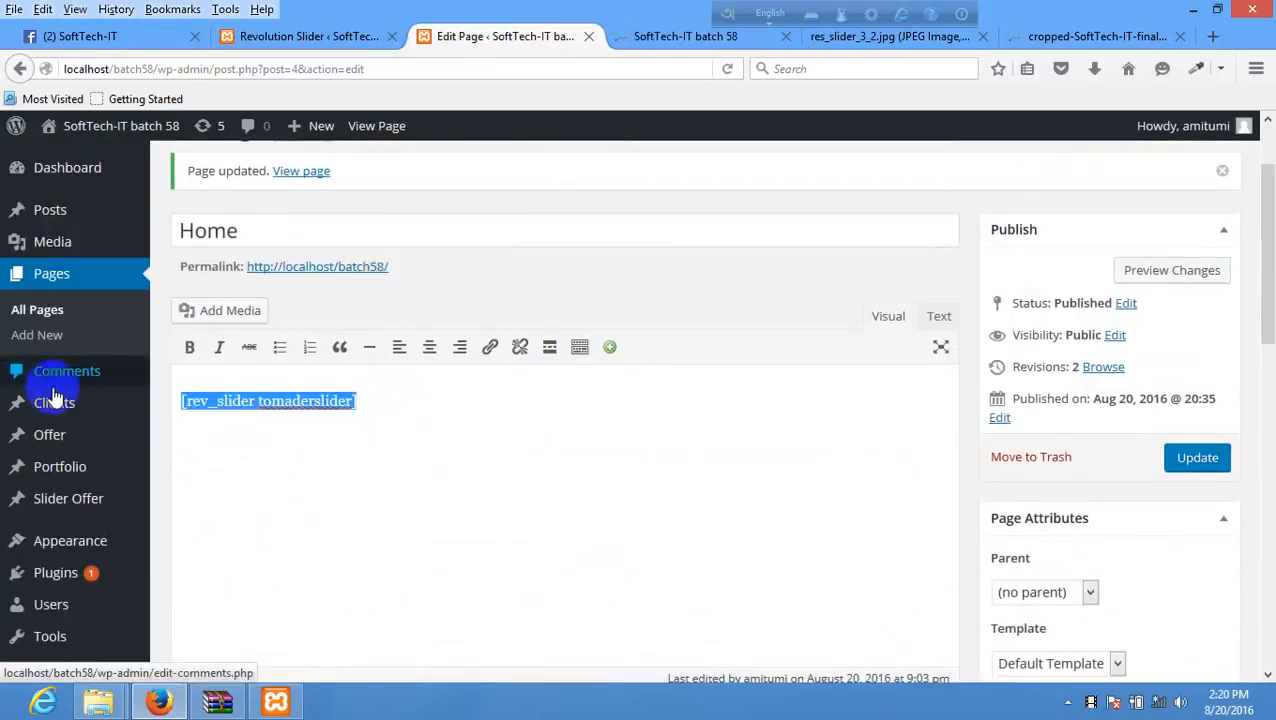
key("BackSpace")
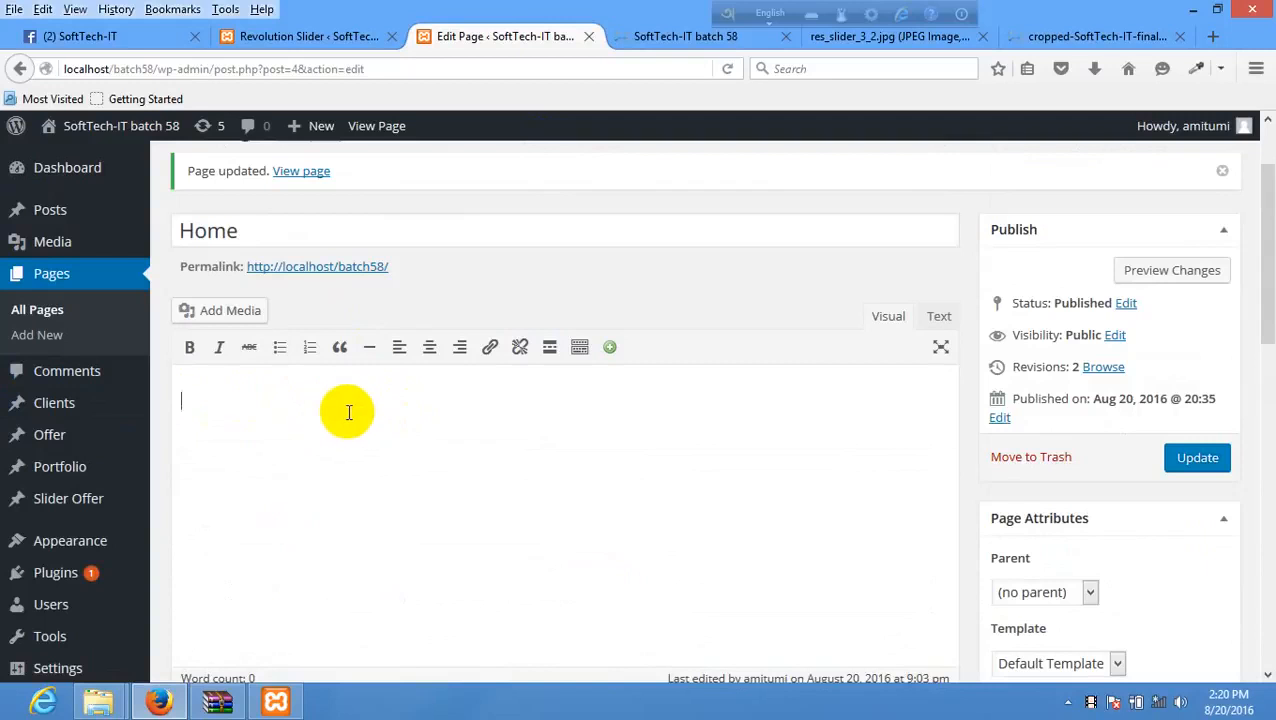
- Assign "amader slider" as the Home page's slider in the page options and update the page
scroll(345, 410, "down", 8)
scroll(340, 330, "up", 4)
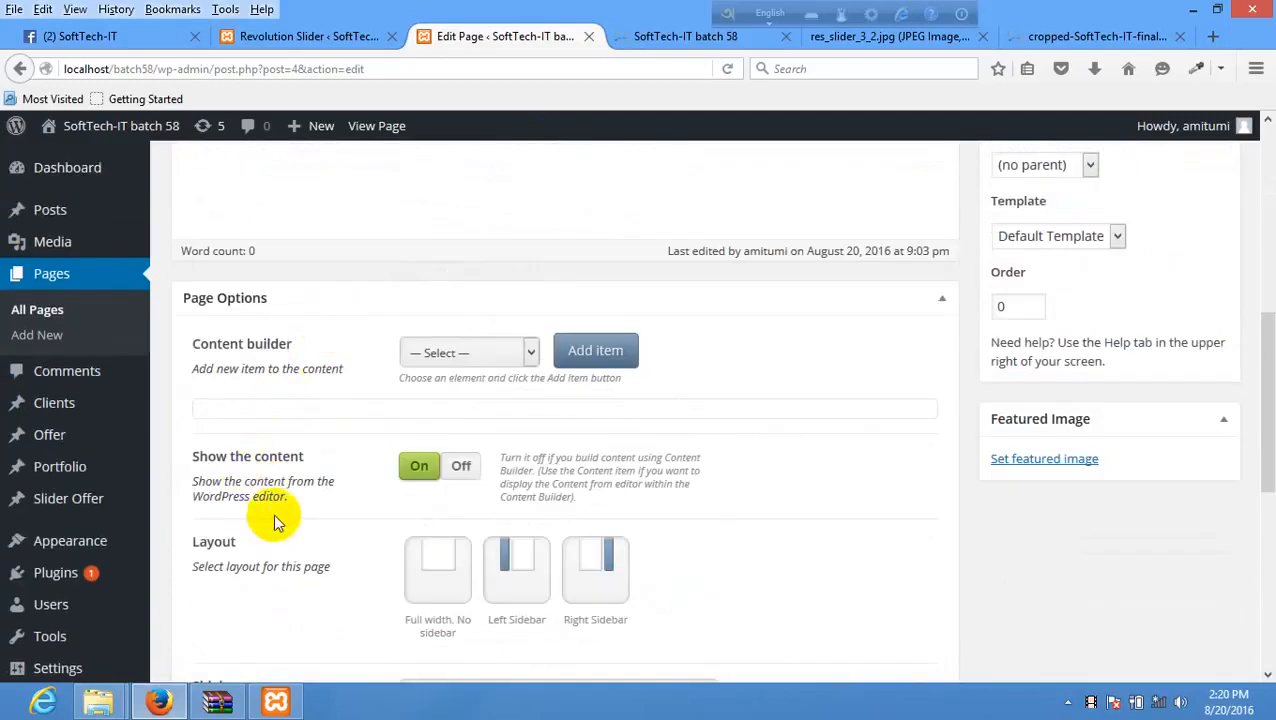
scroll(275, 520, "down", 3)
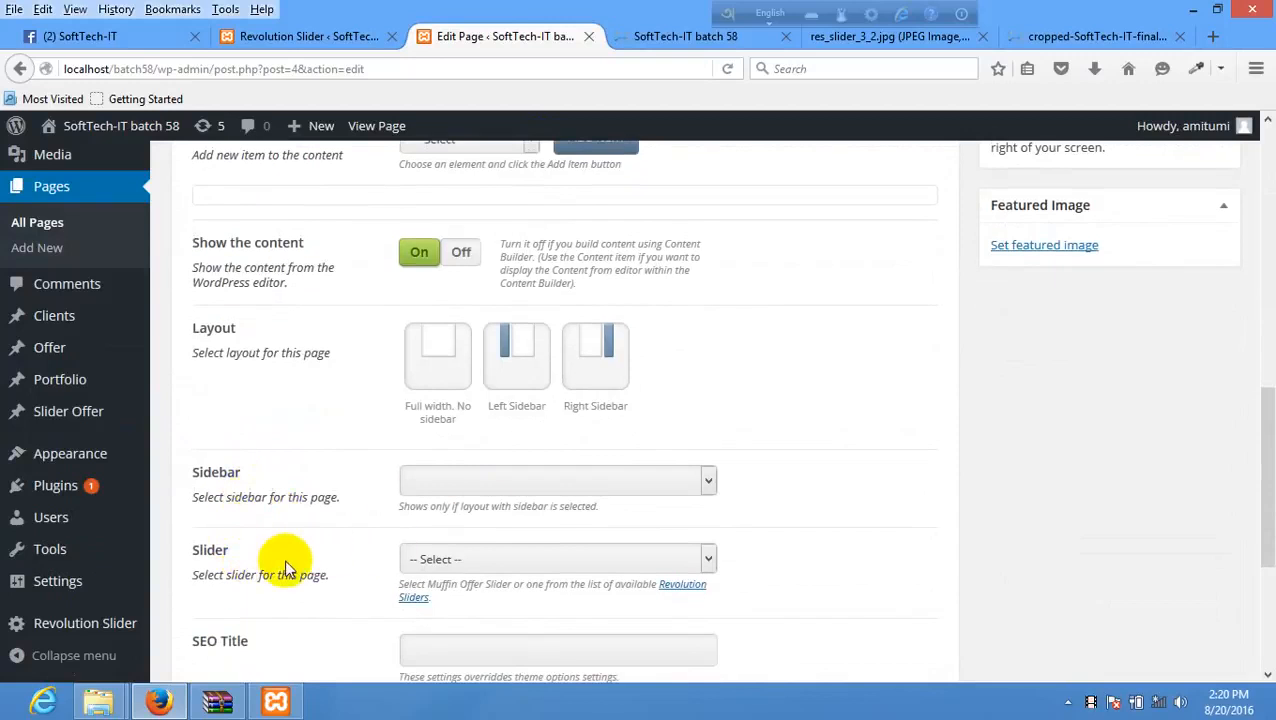
left_click(608, 561)
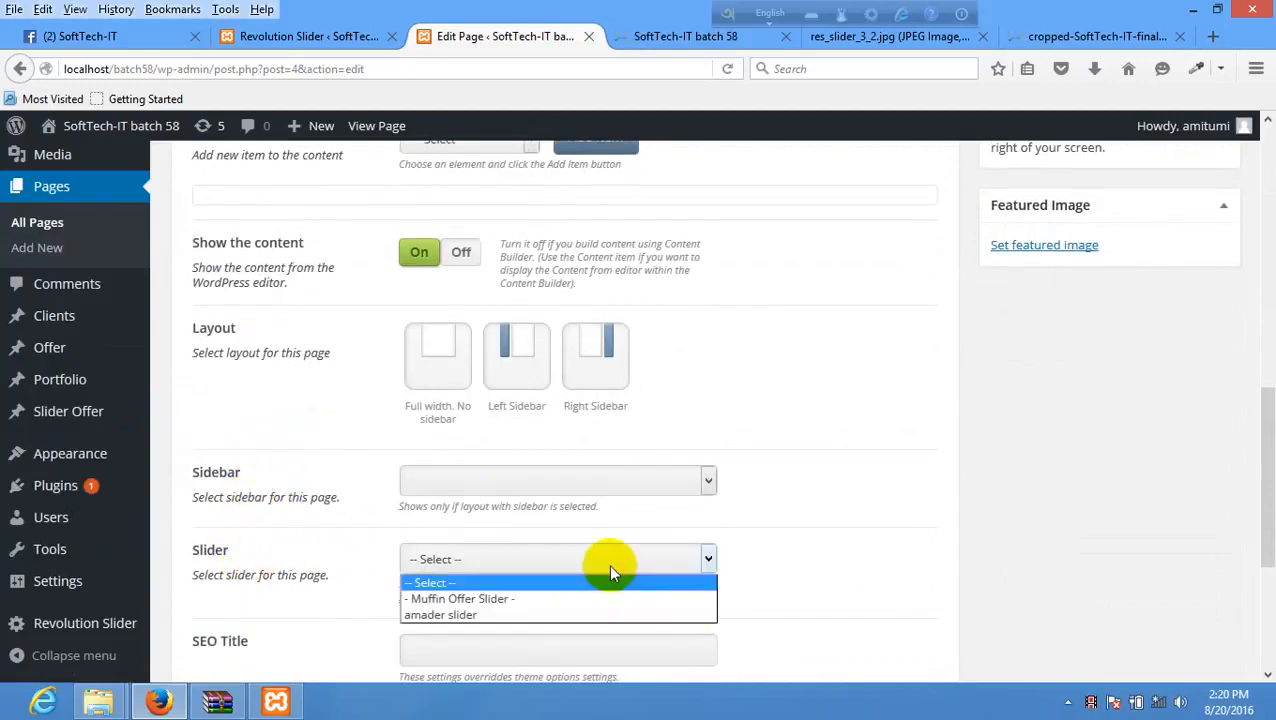
left_click(472, 615)
scroll(846, 350, "up", 10)
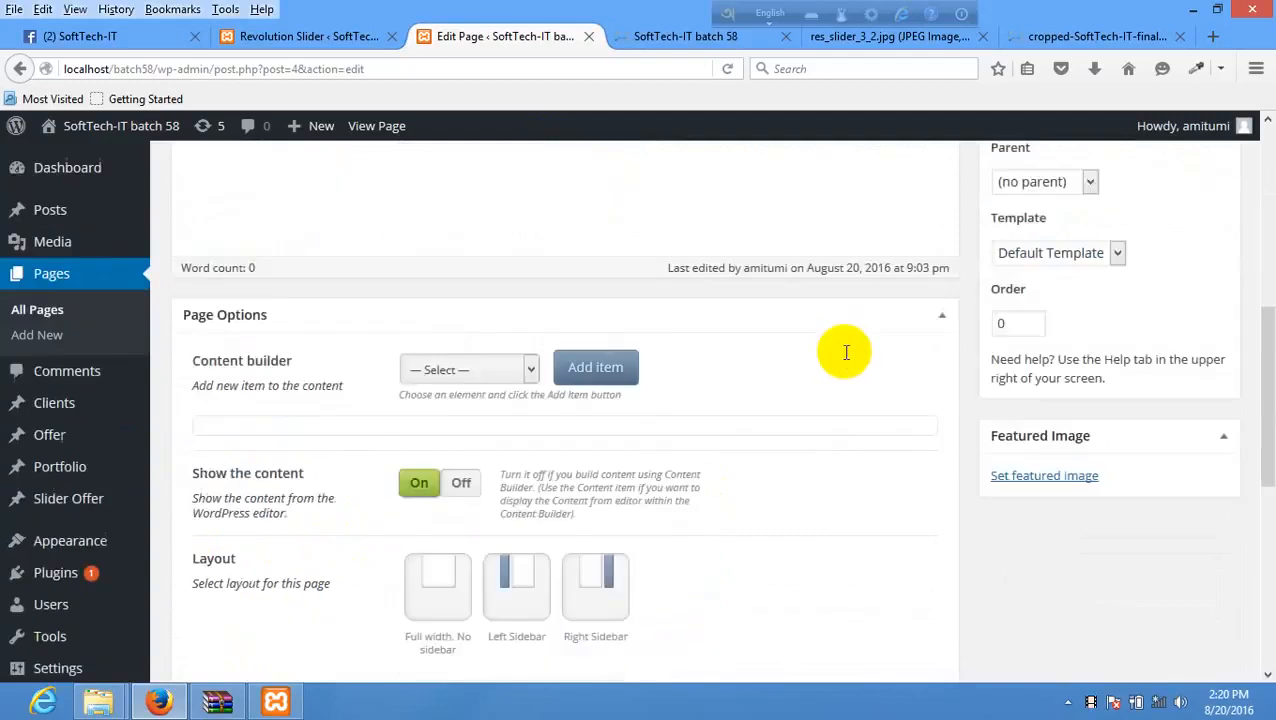
left_click(1196, 458)
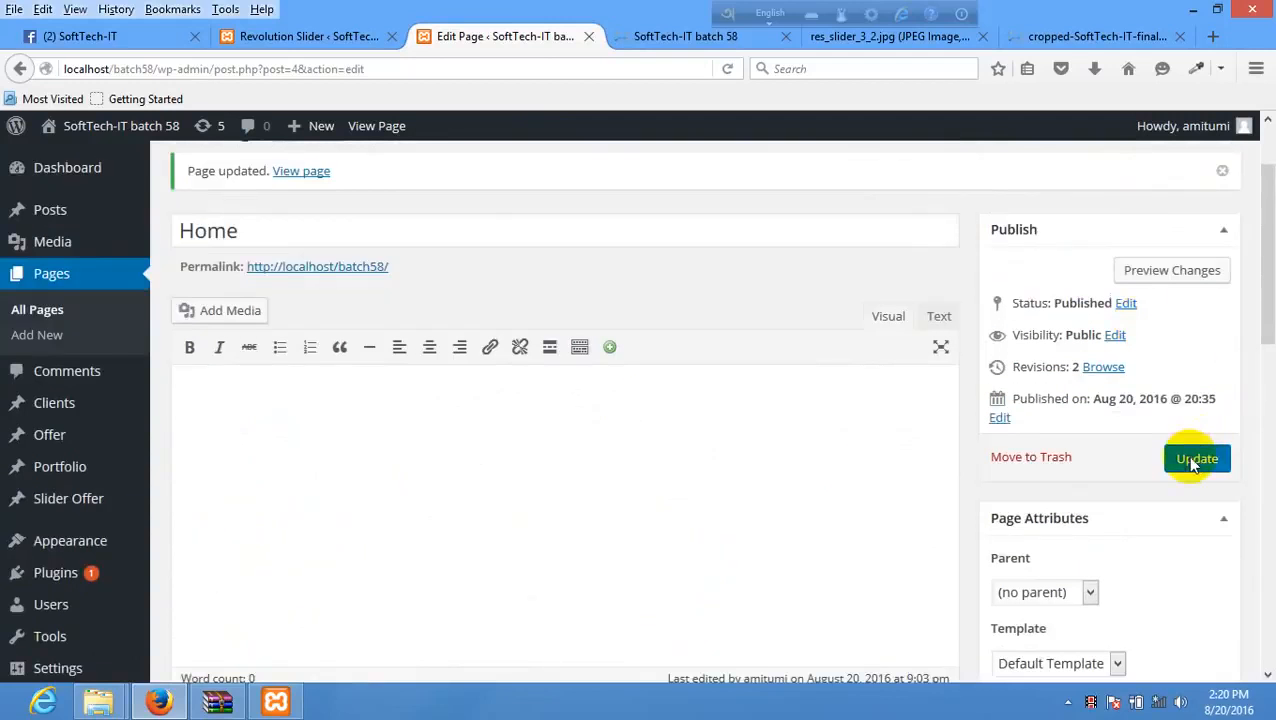
- Reload the live home page to check the slider assigned through the page options
left_click(633, 37)
scroll(240, 300, "up", 5)
right_click(62, 289)
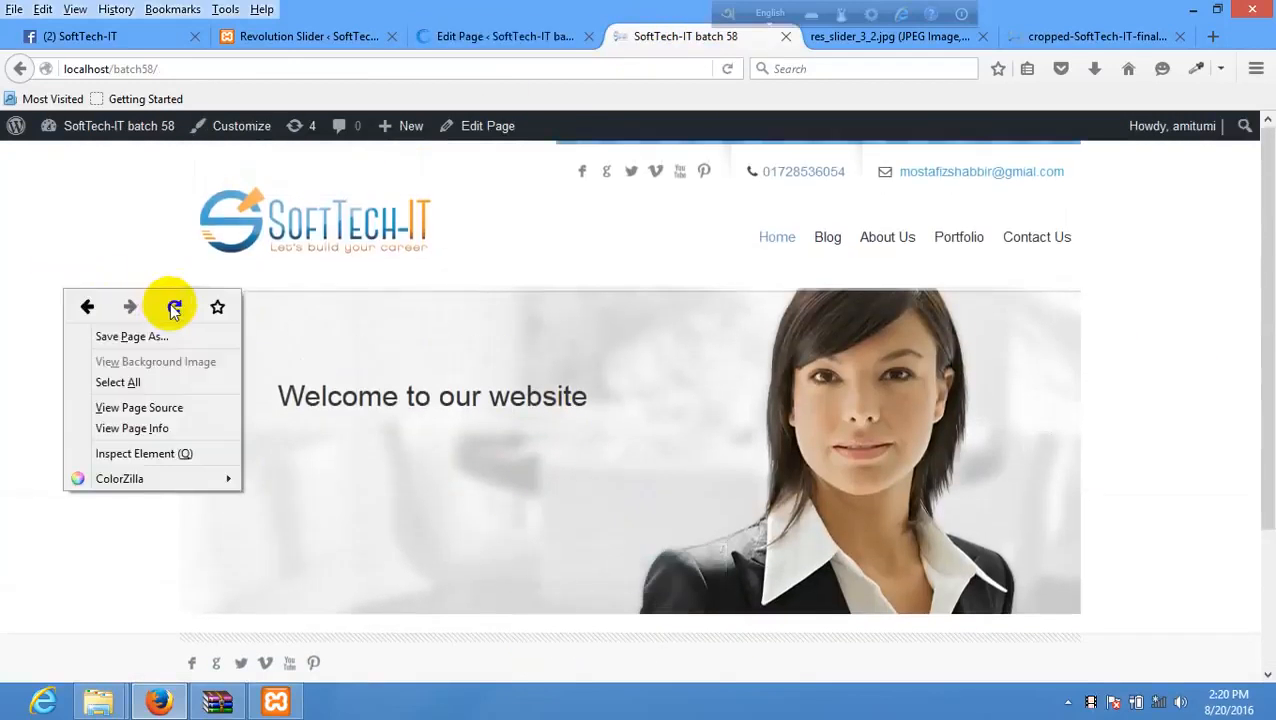
left_click(174, 307)
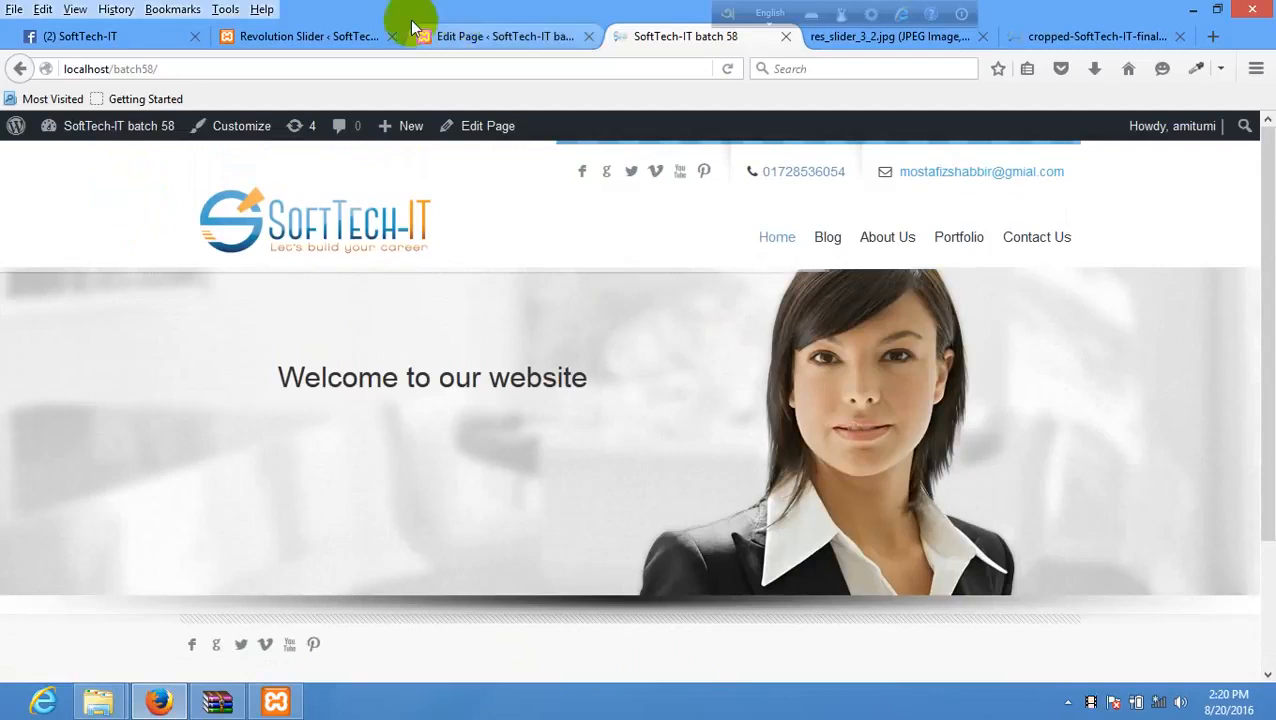
- Set the Grid Height to 450 in the Revolution Slider's main settings
left_click(313, 36)
scroll(677, 420, "down", 5)
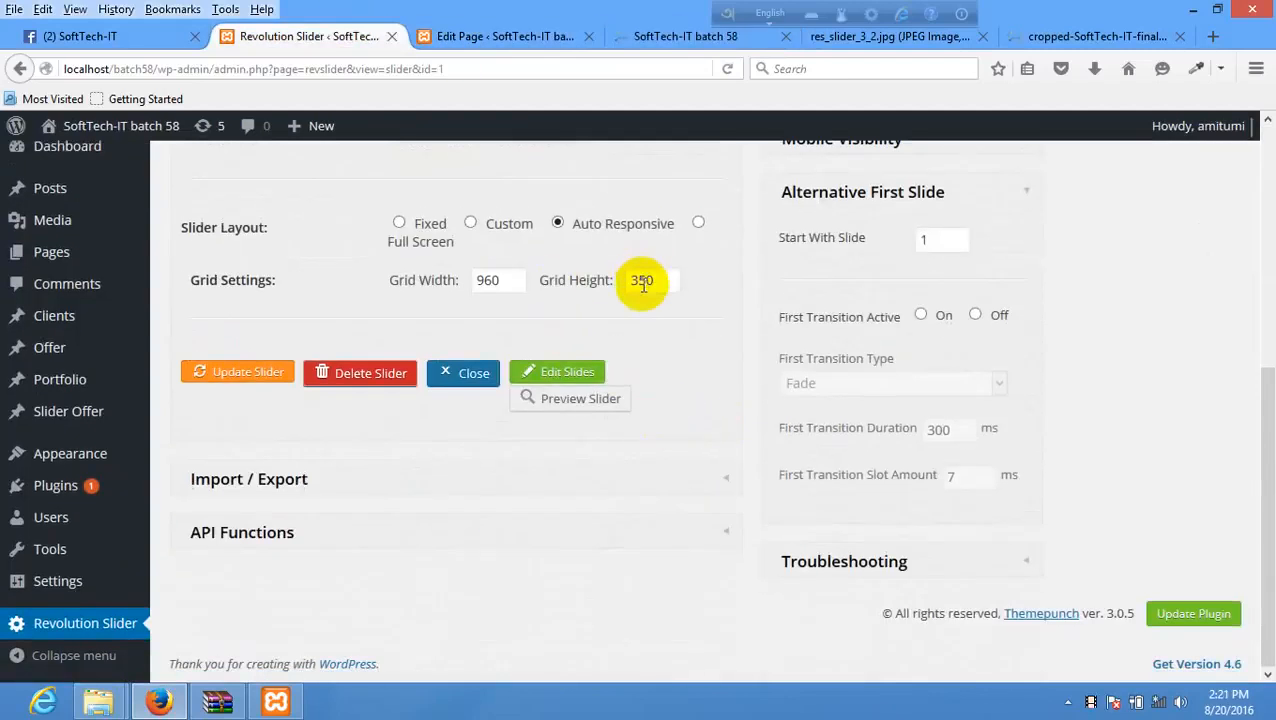
left_click_drag(644, 280, 632, 280)
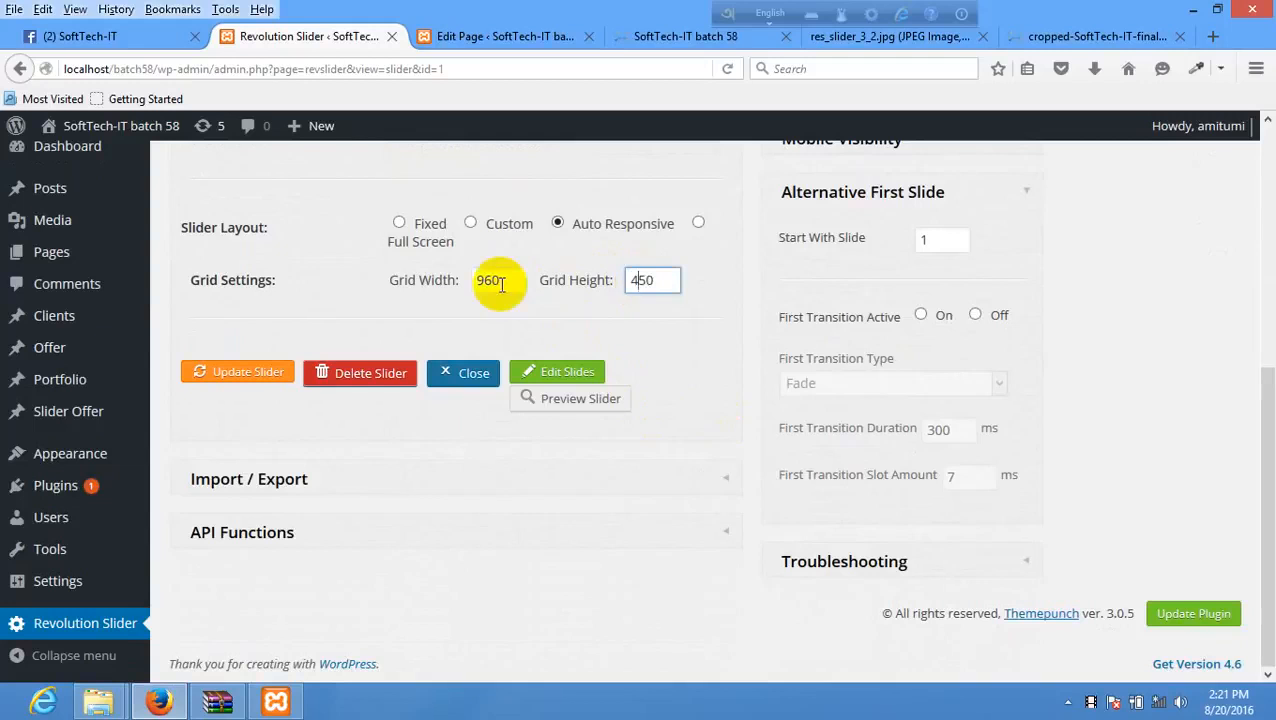
- Save the slider with its new grid height and reload the live home page to check the slider's size
left_click_drag(1190, 610, 214, 370)
left_click(218, 371)
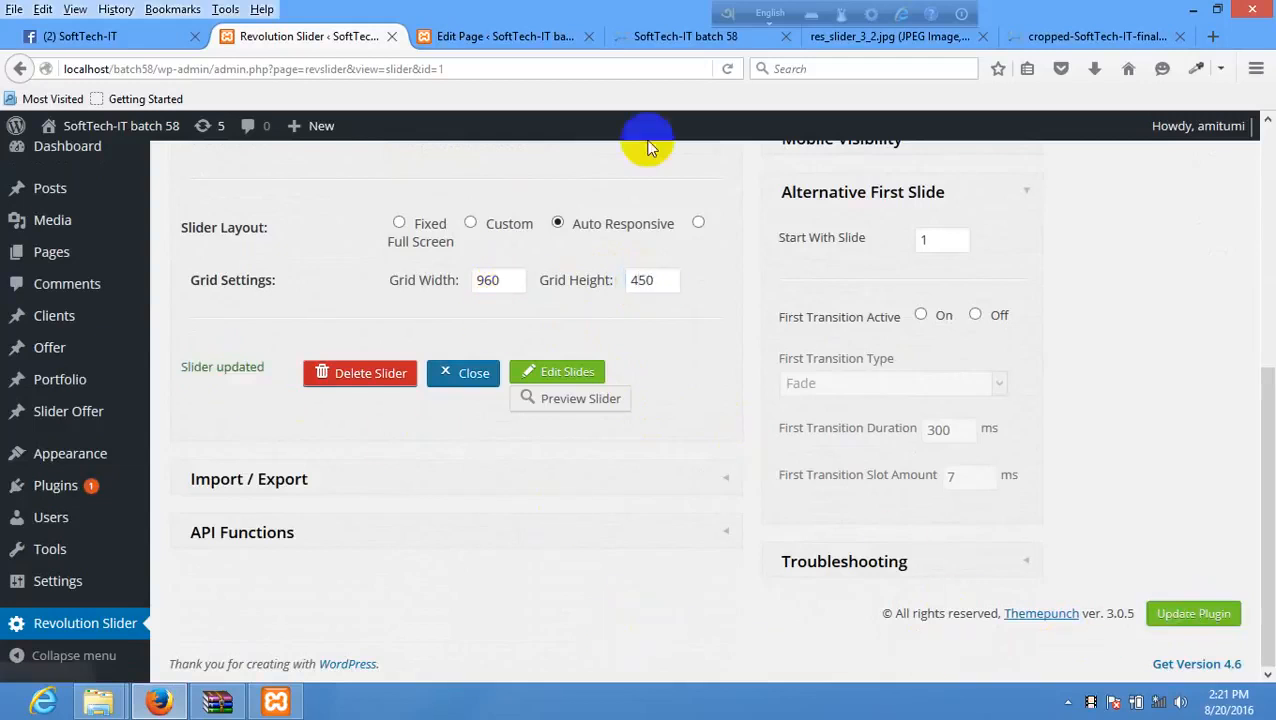
left_click(668, 36)
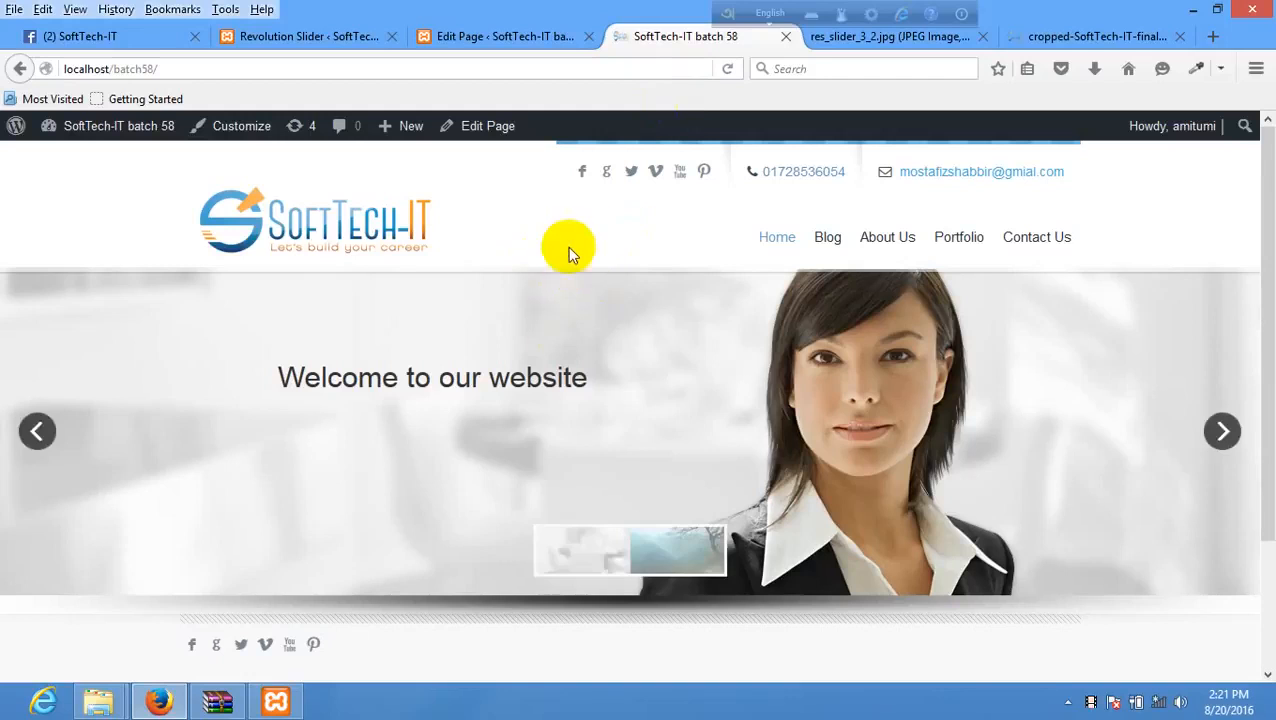
right_click(567, 246)
left_click(668, 262)
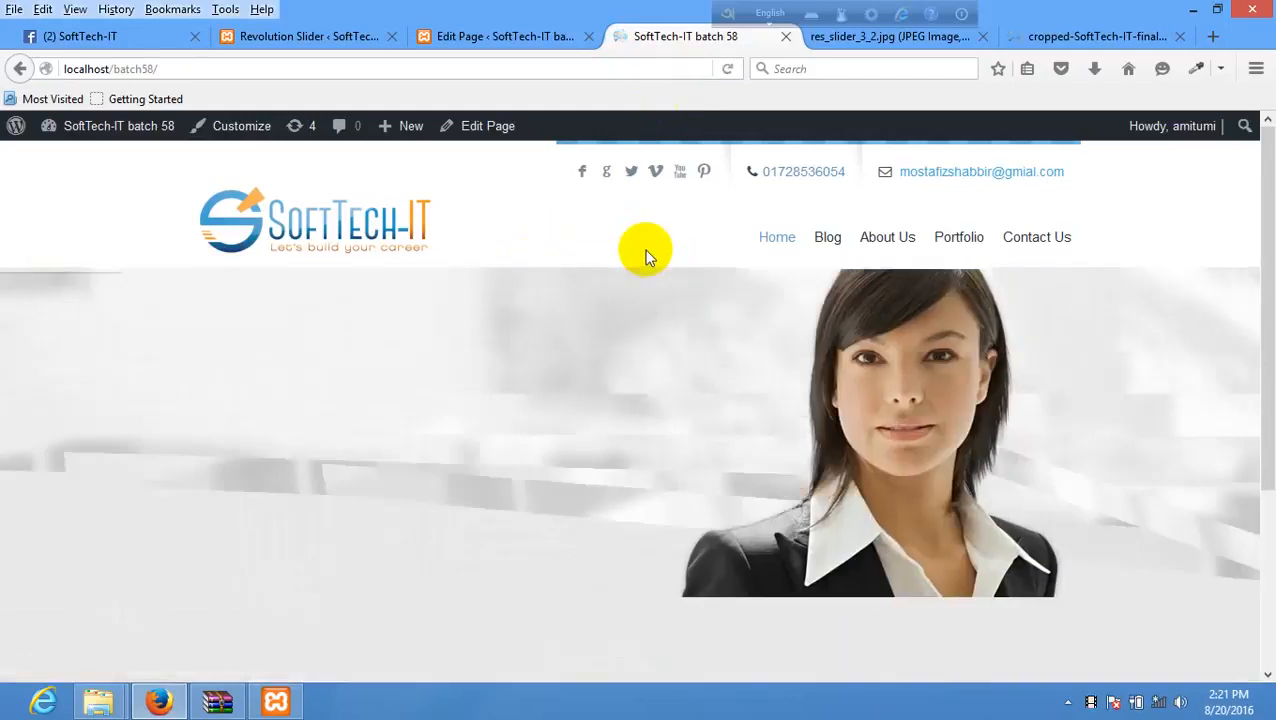
scroll(644, 250, "down", 2)
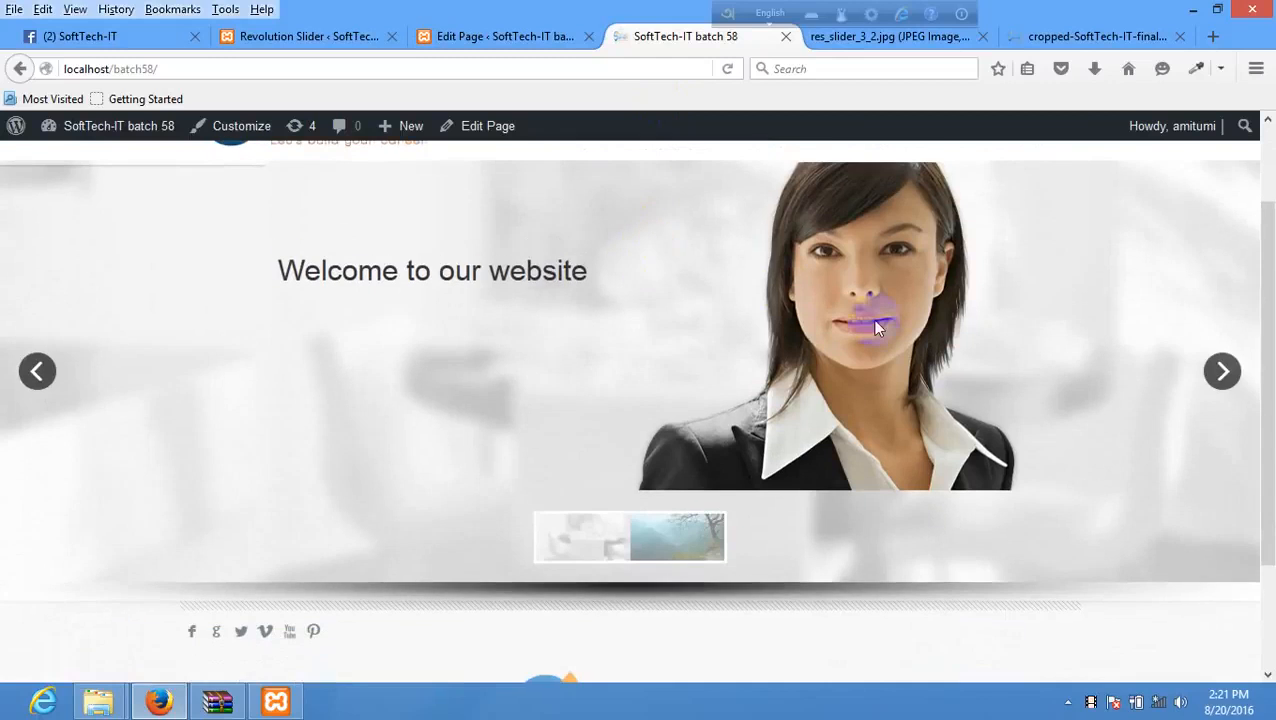
scroll(875, 326, "up", 2)
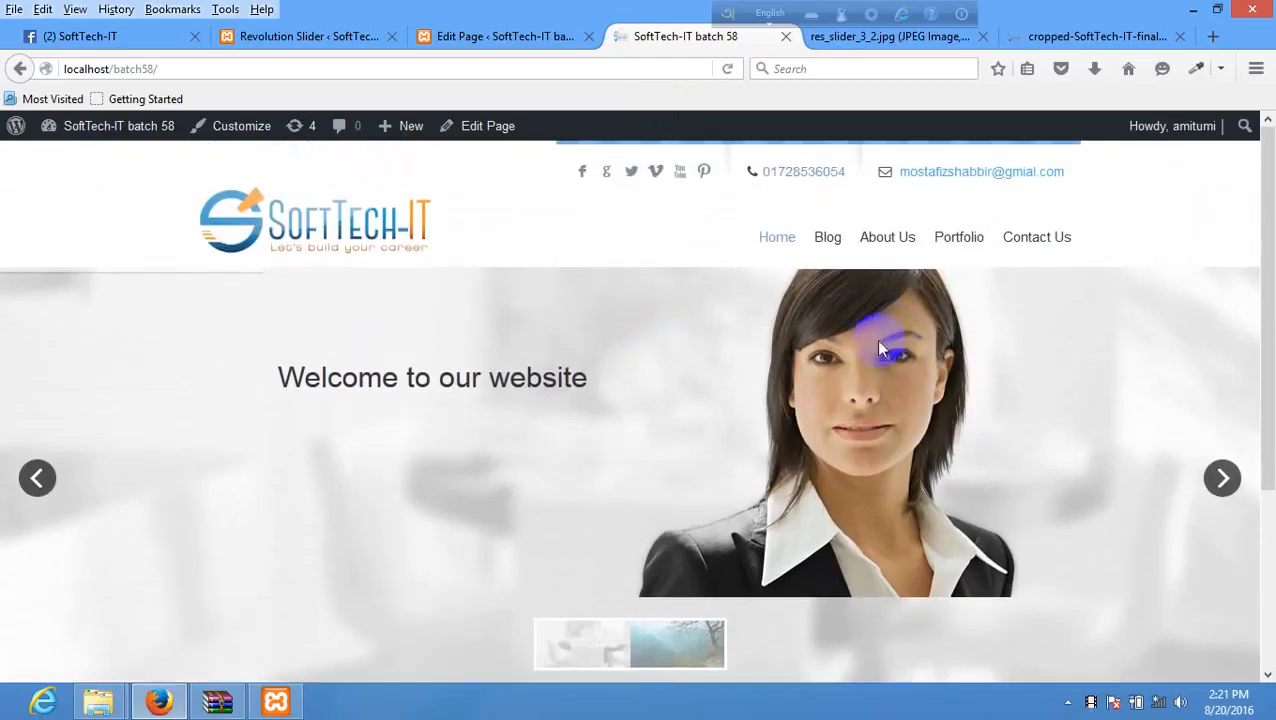
scroll(880, 348, "down", 4)
- Set the Grid Height to 400 in the main slider settings and update the slider
left_click(505, 36)
left_click(300, 36)
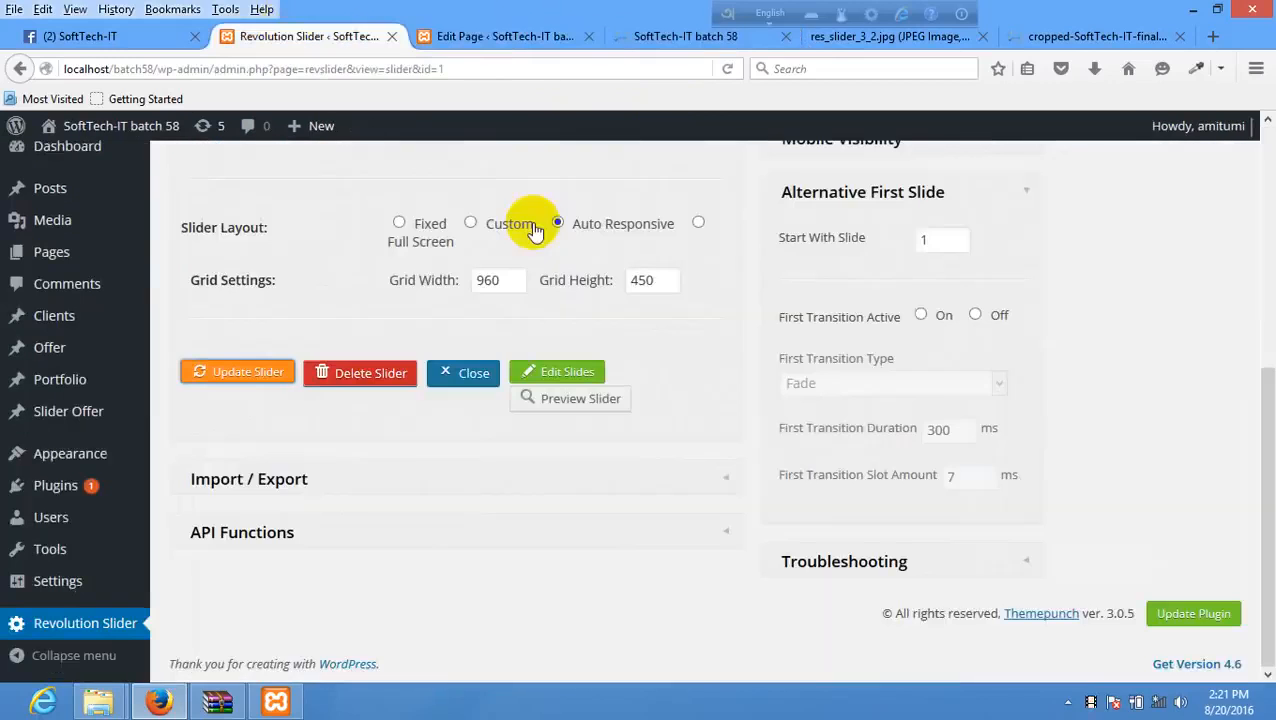
left_click(641, 281)
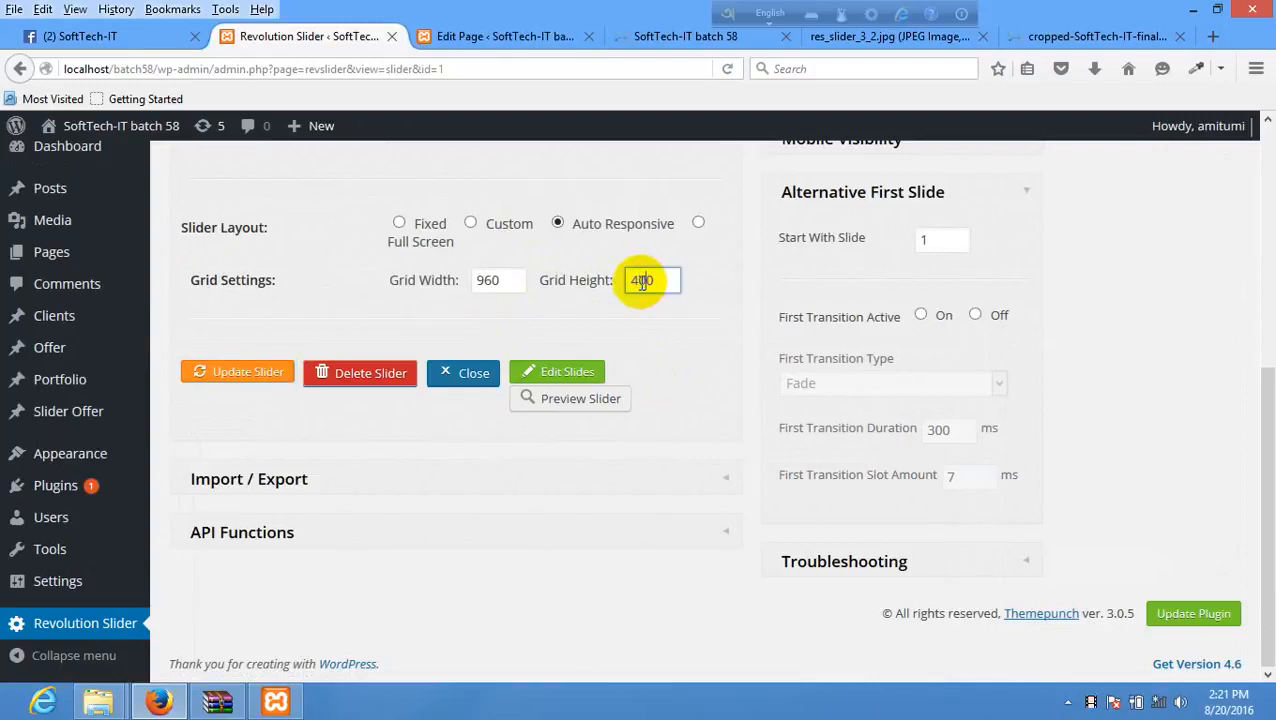
left_click(236, 377)
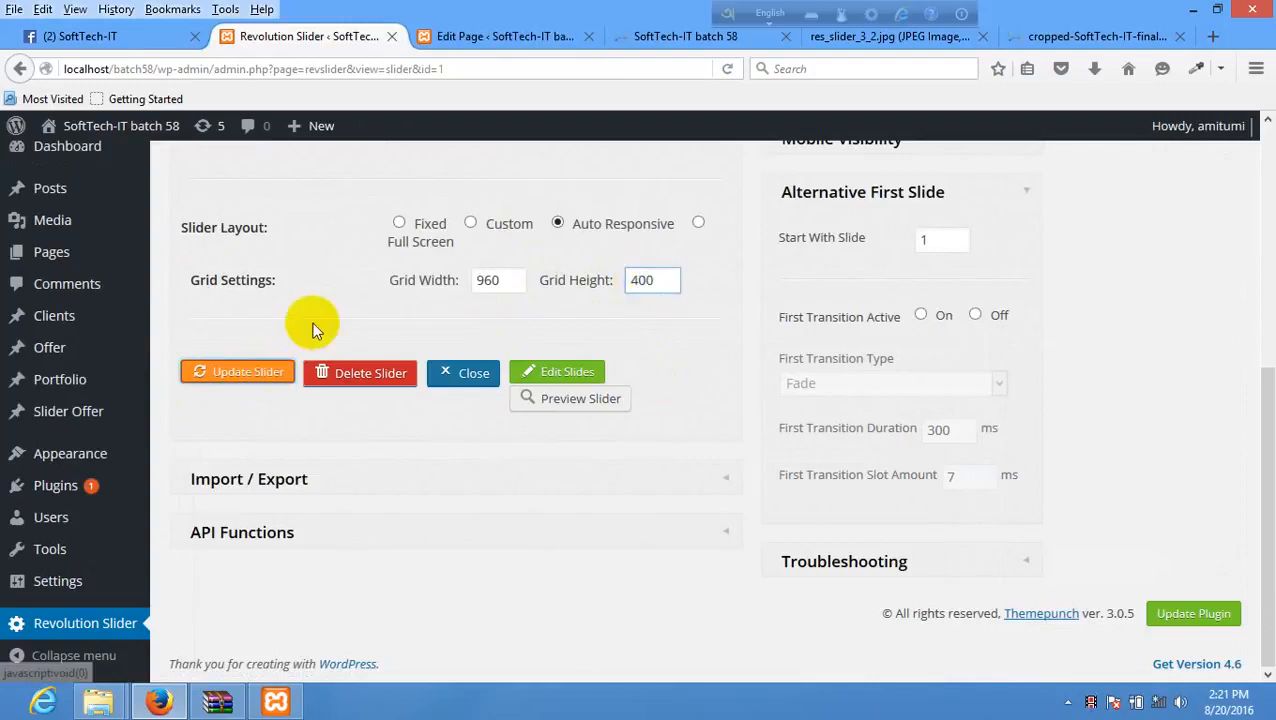
- Reload the live home page and check the slider at its reduced height
left_click(644, 36)
right_click(558, 226)
right_click(216, 530)
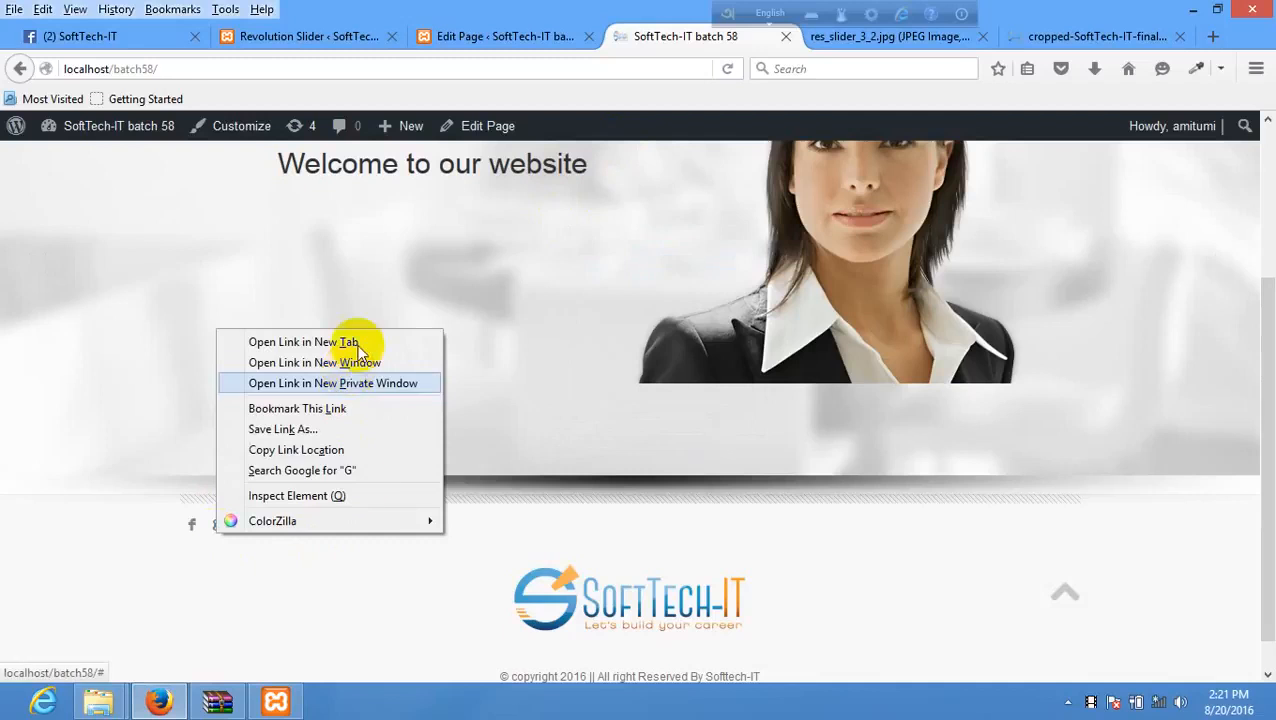
right_click(382, 657)
left_click(493, 468)
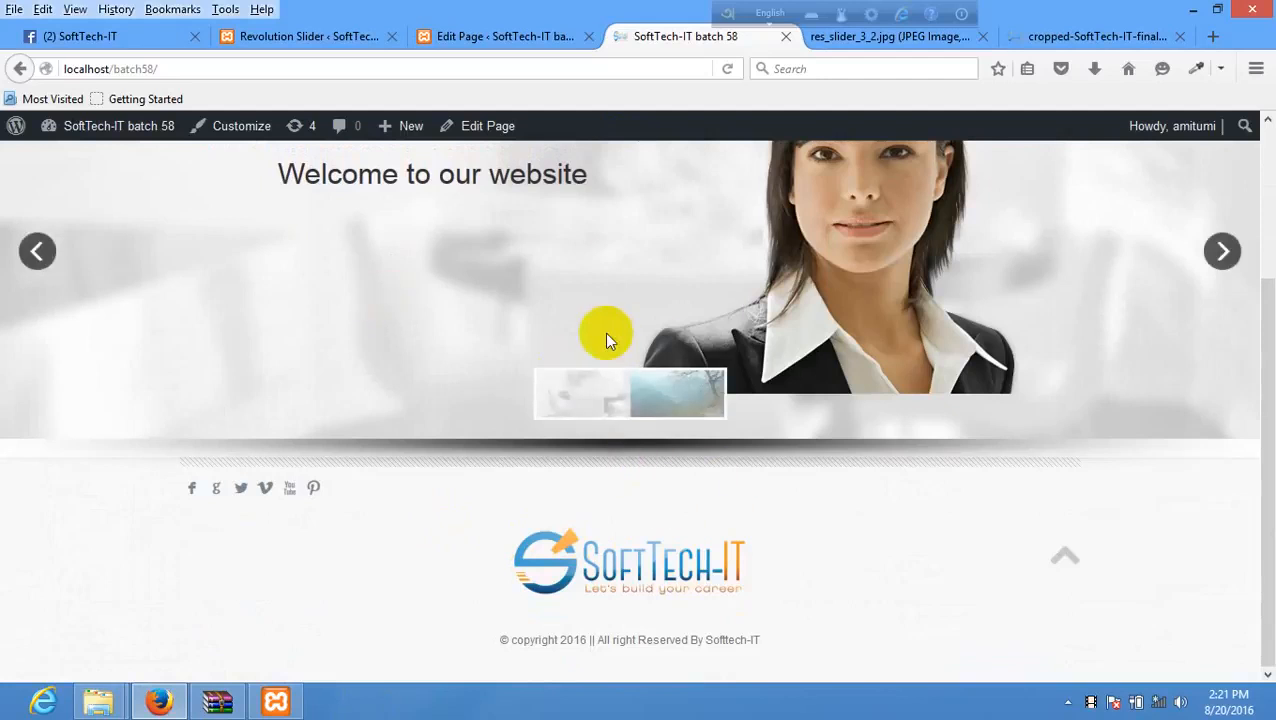
left_click(481, 36)
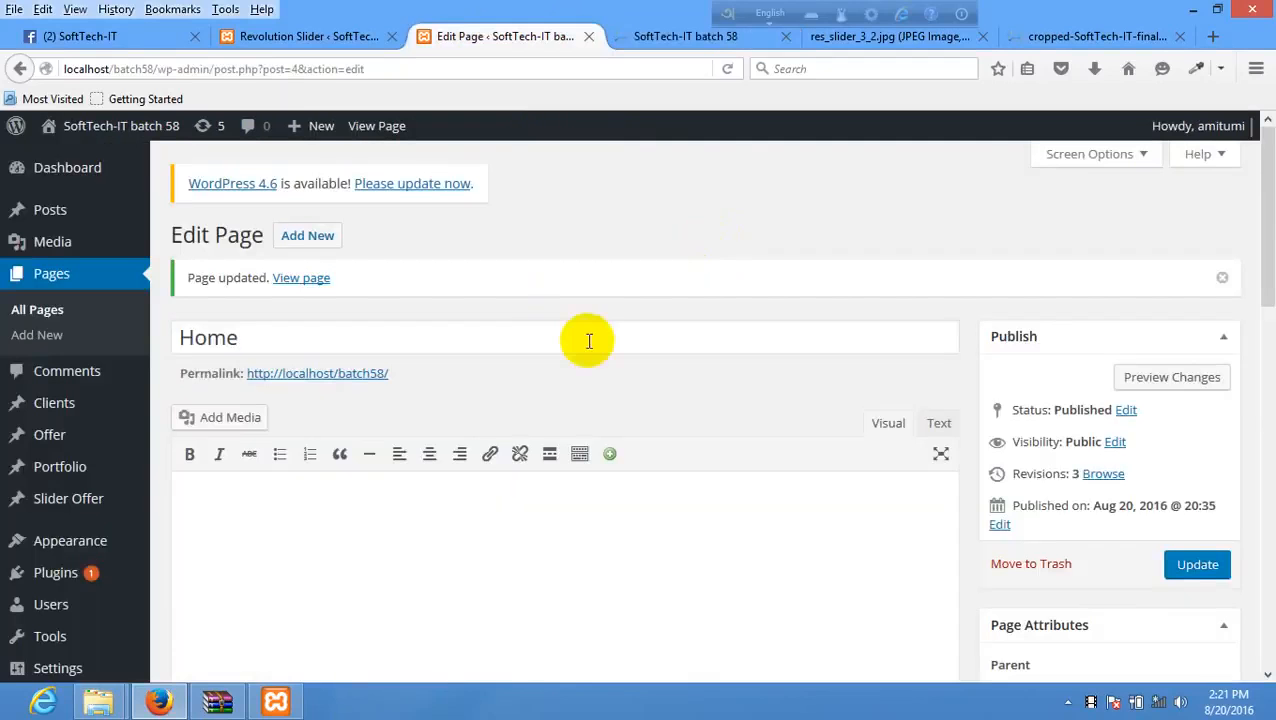
left_click(310, 36)
left_click(478, 36)
scroll(613, 509, "down", 2)
scroll(613, 509, "down", 5)
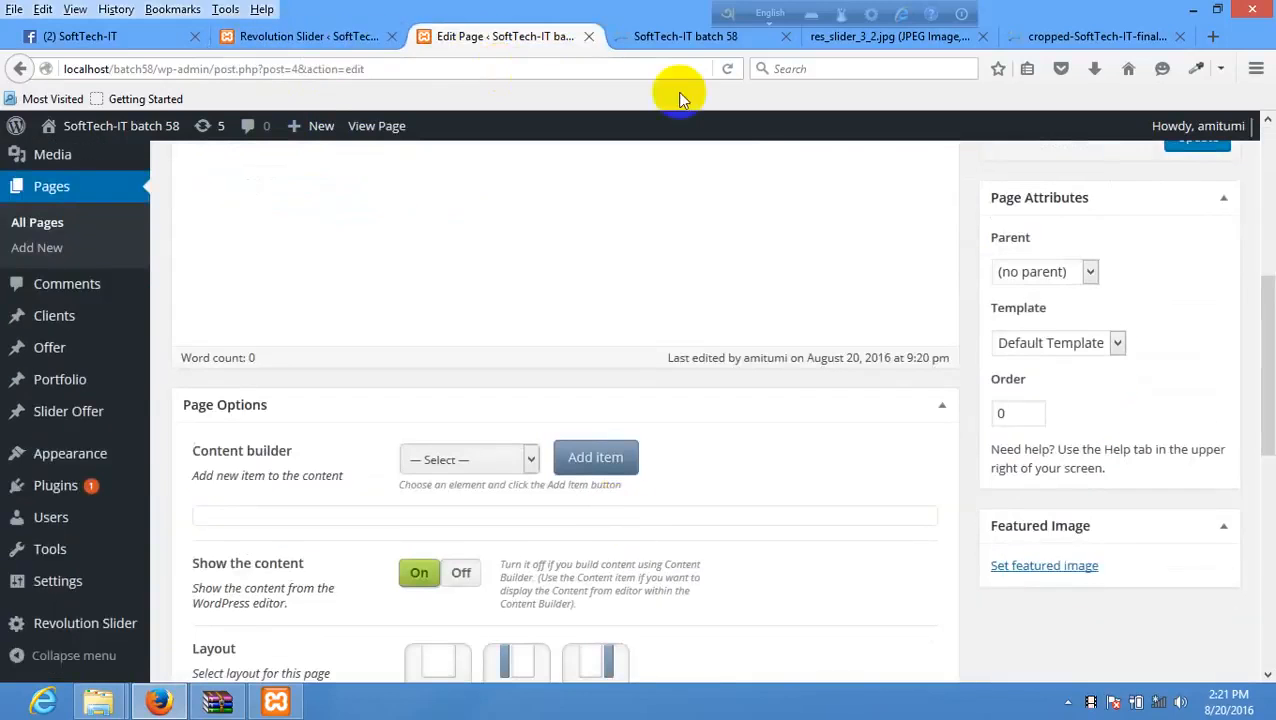
left_click(658, 36)
- Go back from the res_slider_3_2.jpg image to the Bretheon demo page and examine how its slider meets the content below
left_click(852, 38)
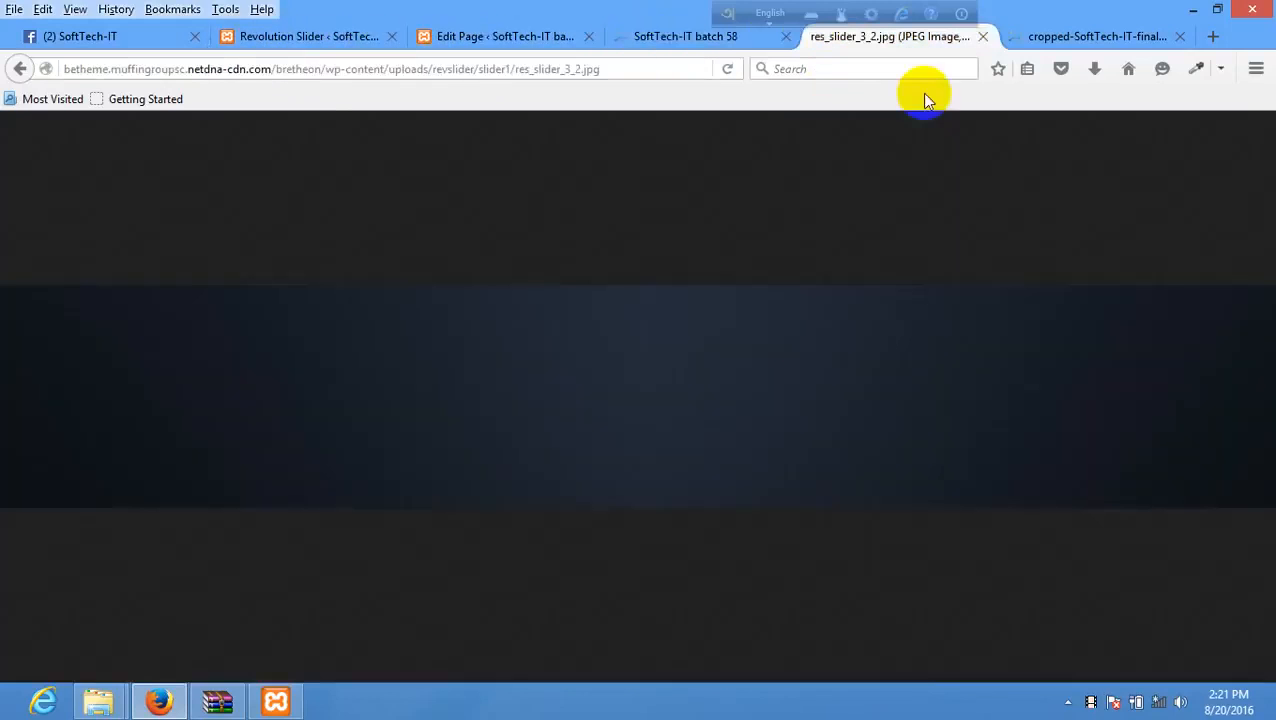
left_click(987, 37)
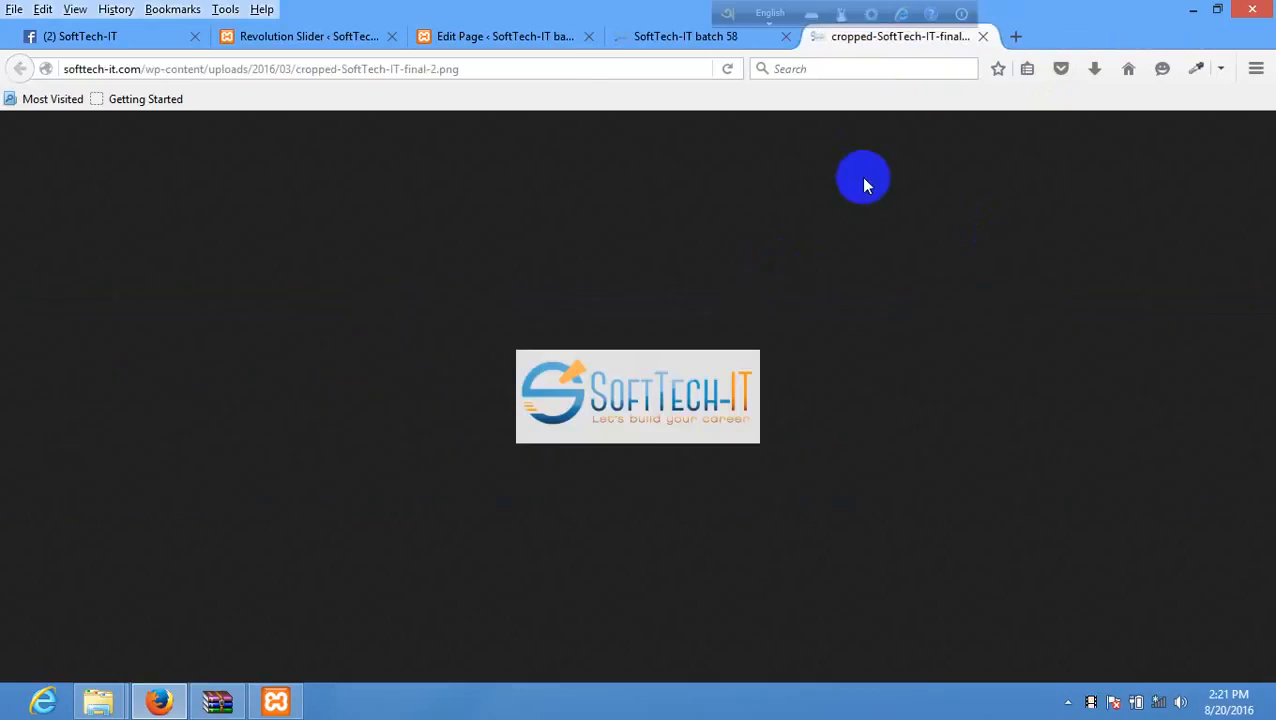
key("ctrl+shift+t")
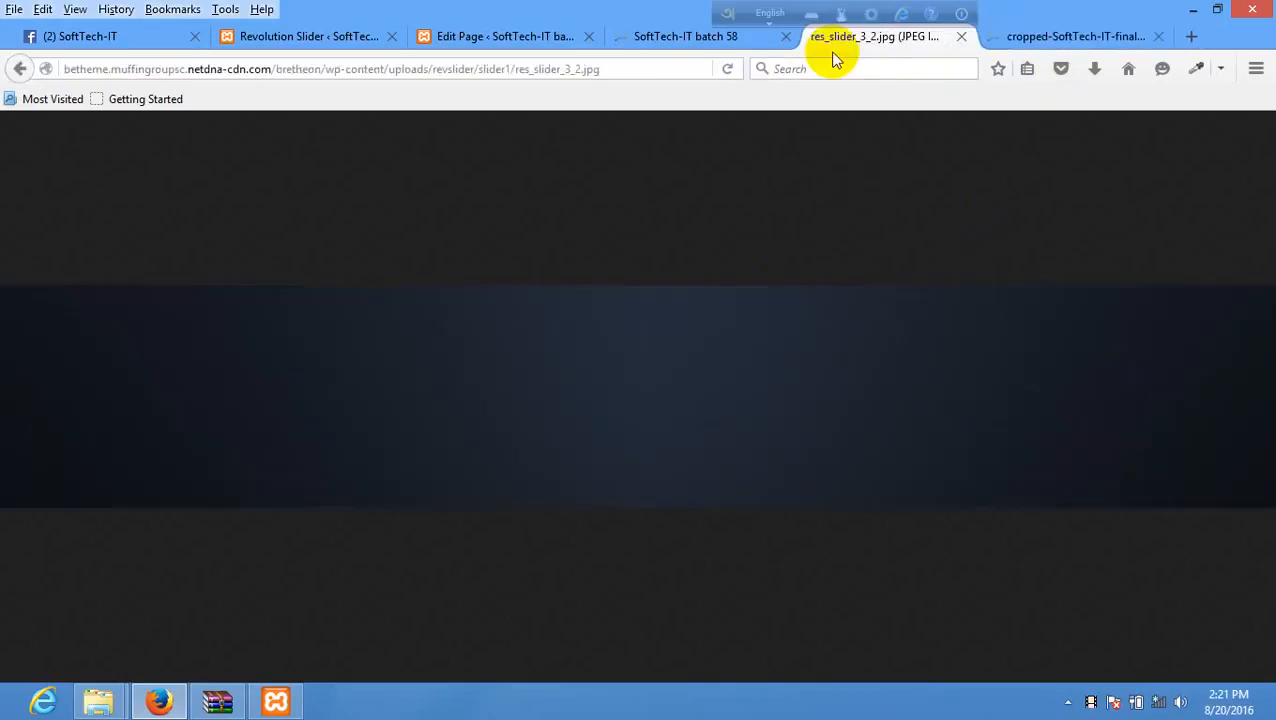
left_click(20, 68)
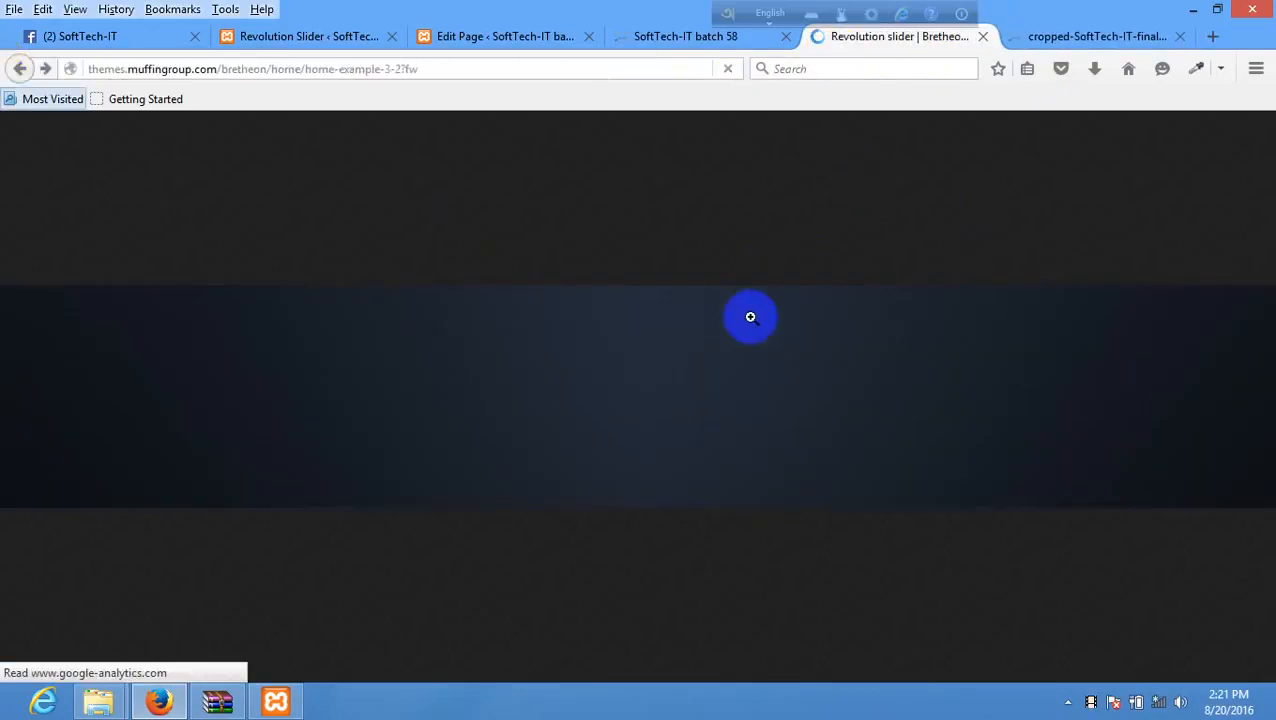
scroll(751, 323, "down", 7)
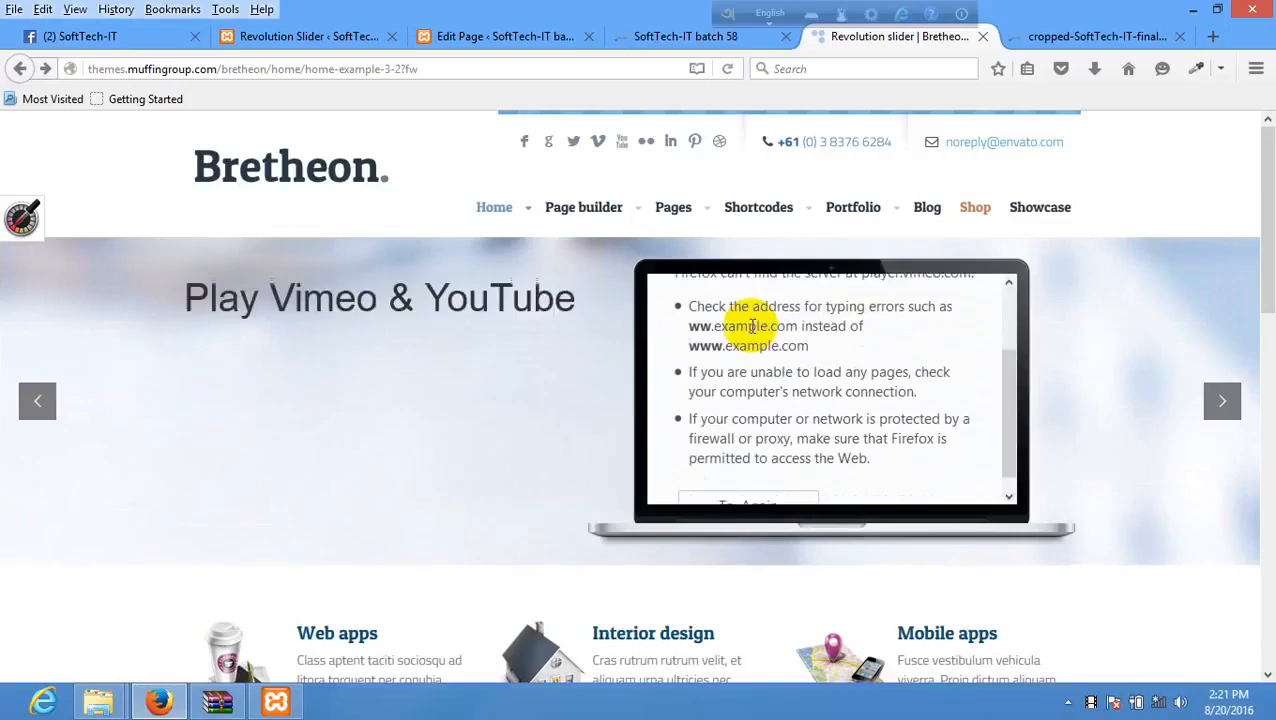
scroll(684, 340, "up", 3)
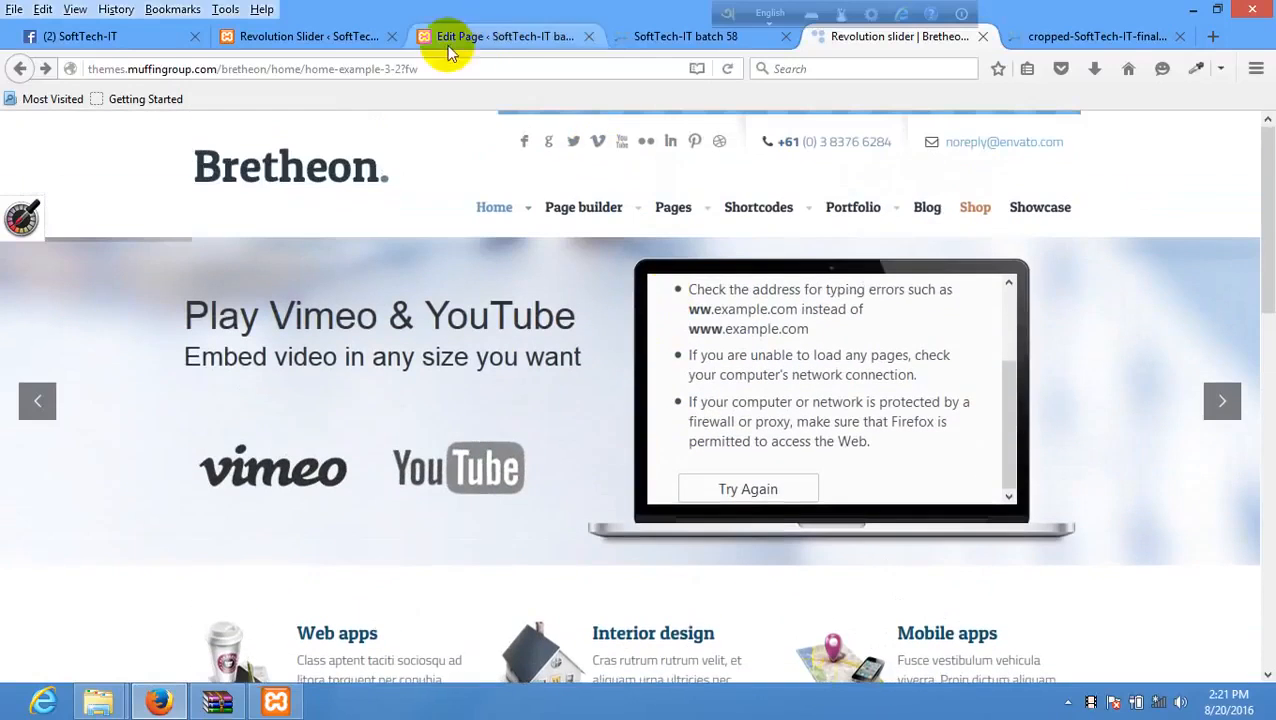
- Set the slider's Shadow Type to No Shadow in its appearance settings and update the slider
left_click(350, 38)
scroll(520, 330, "up", 5)
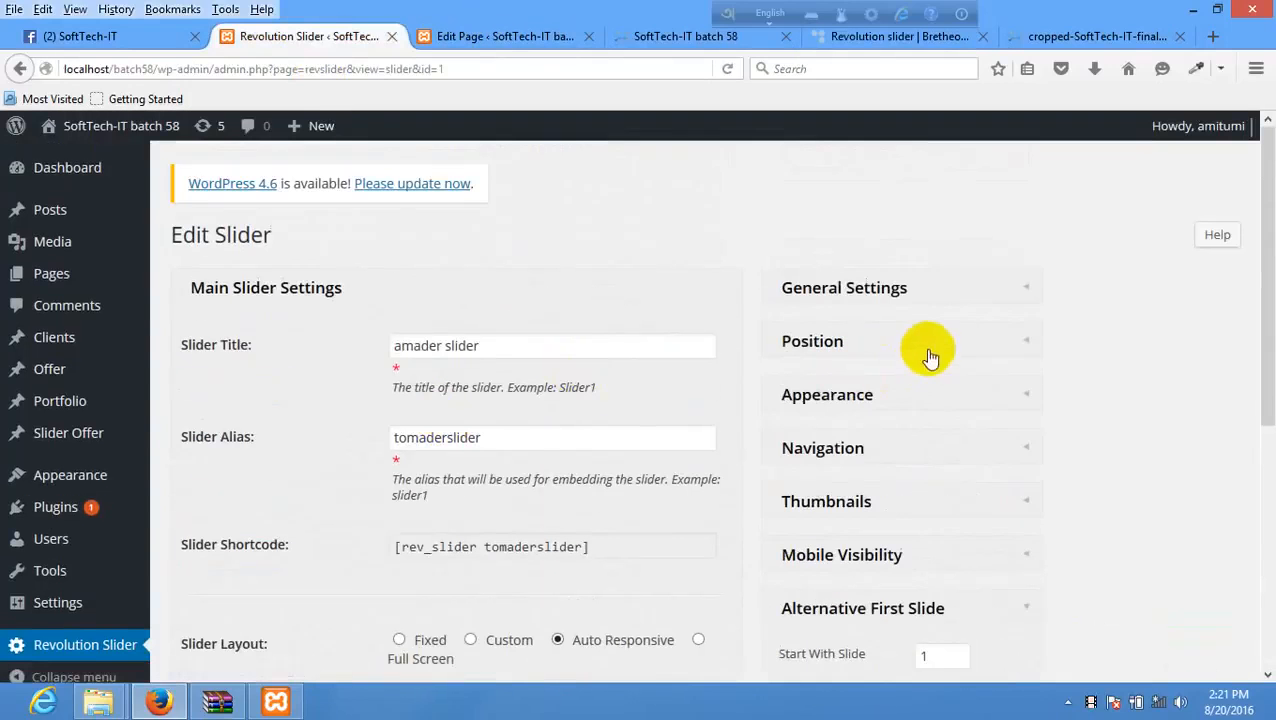
left_click(945, 284)
scroll(905, 422, "down", 5)
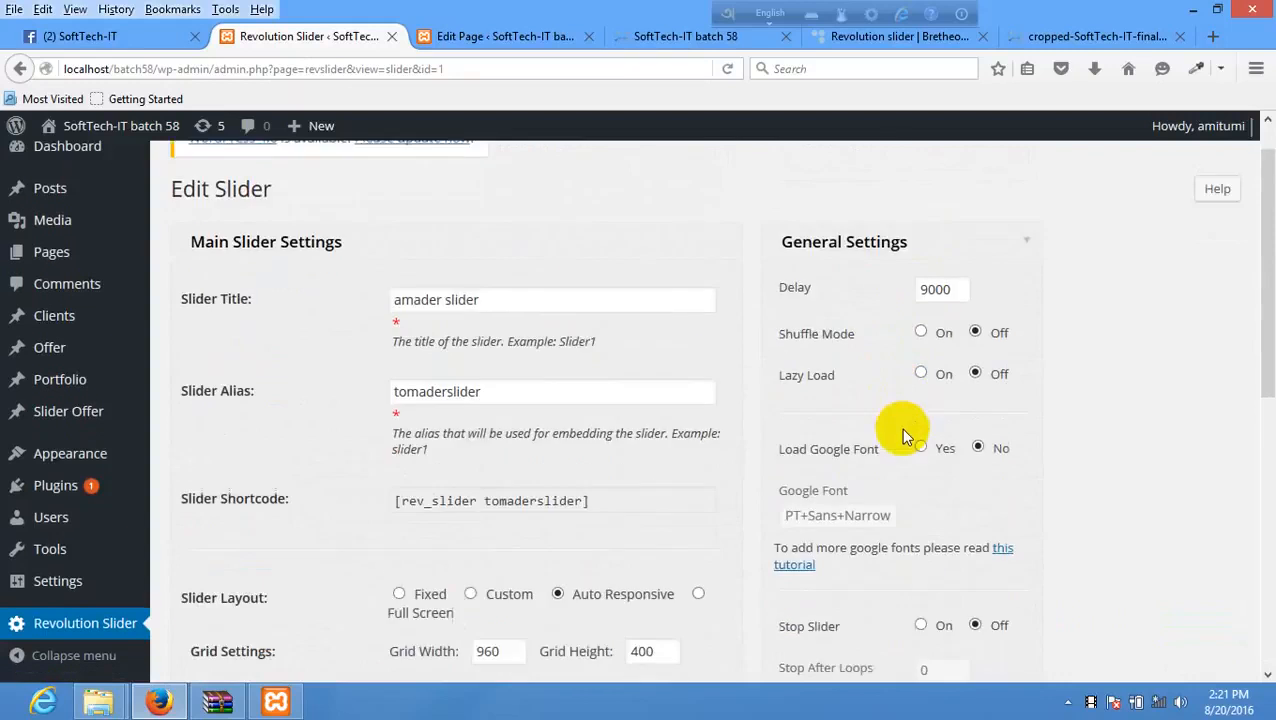
left_click(937, 422)
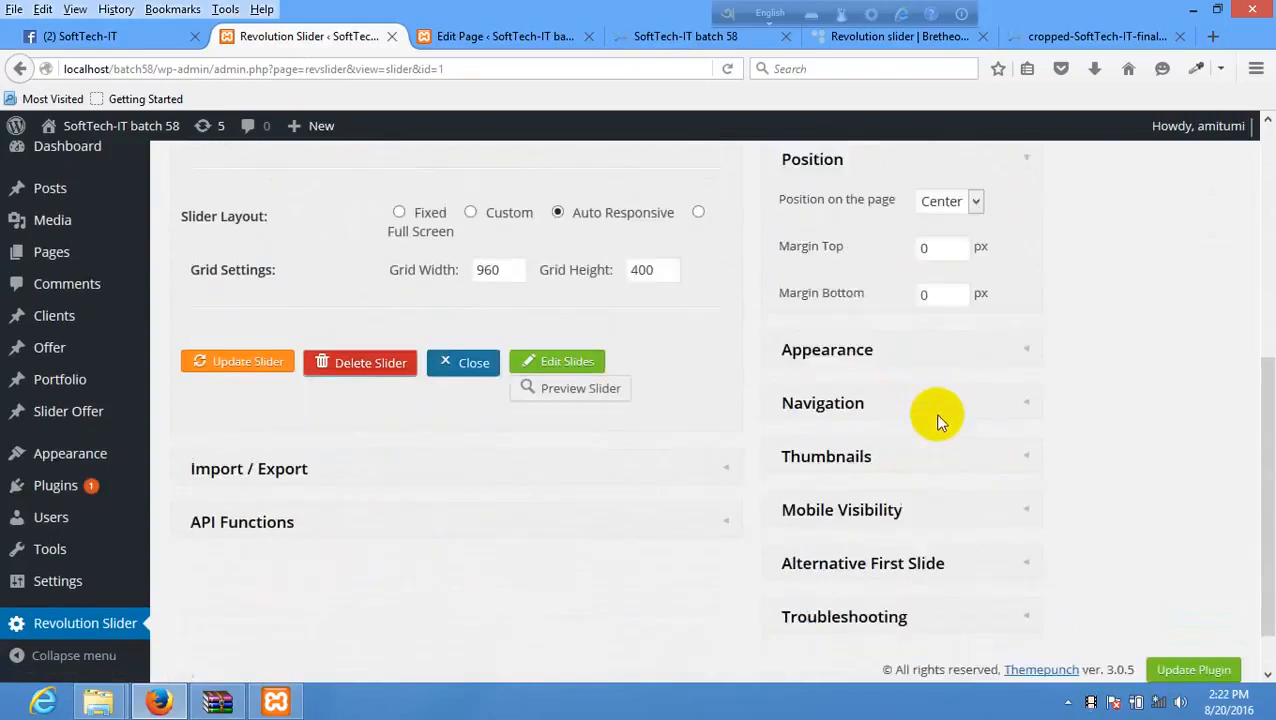
left_click(933, 484)
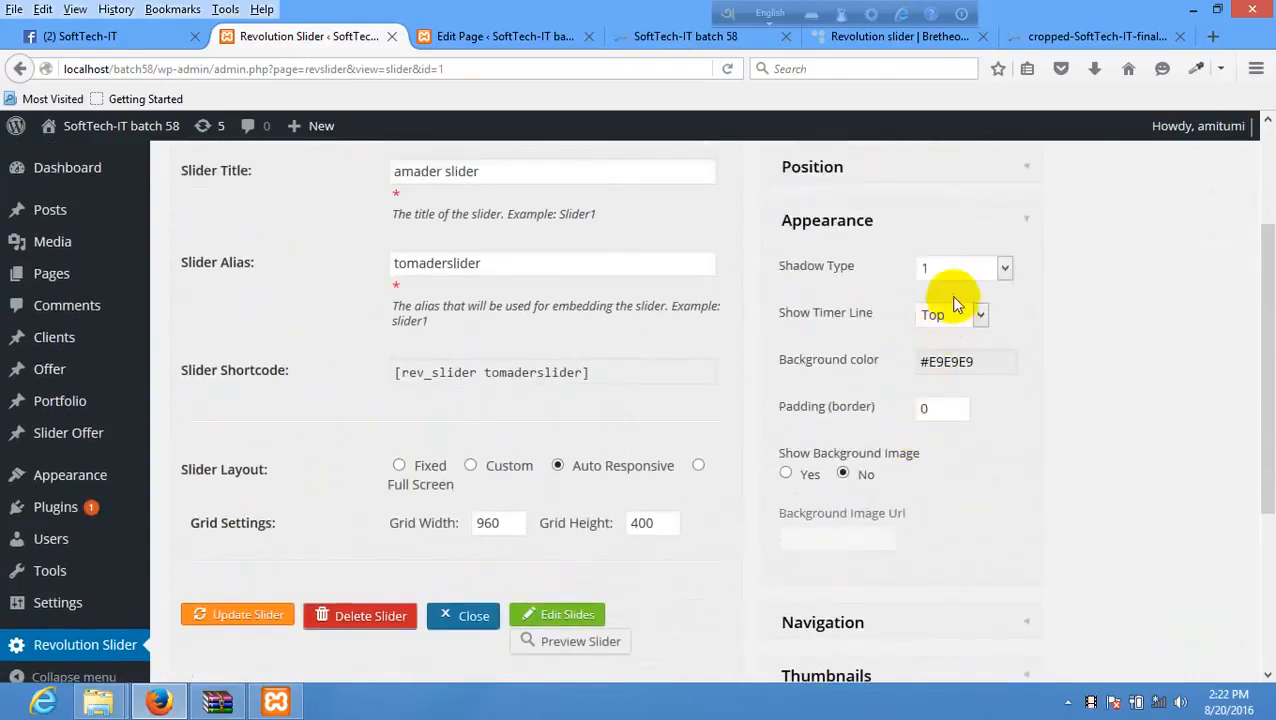
left_click(962, 282)
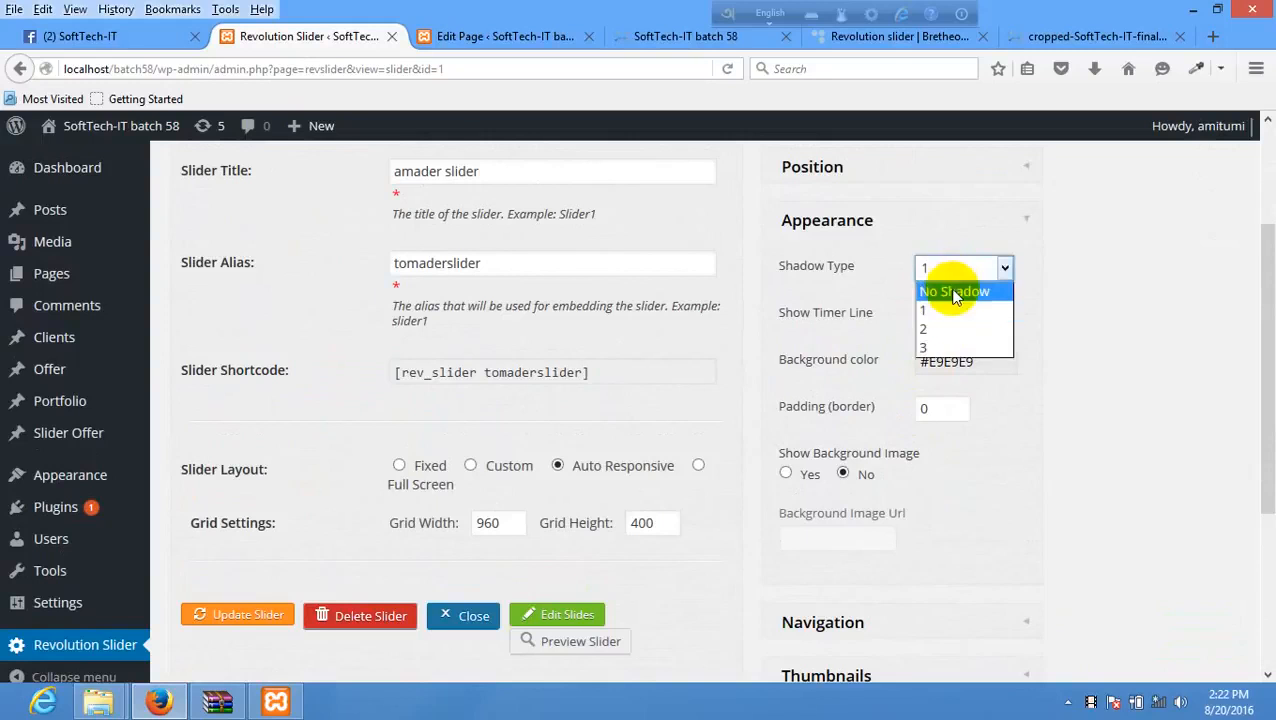
left_click(955, 289)
left_click(257, 616)
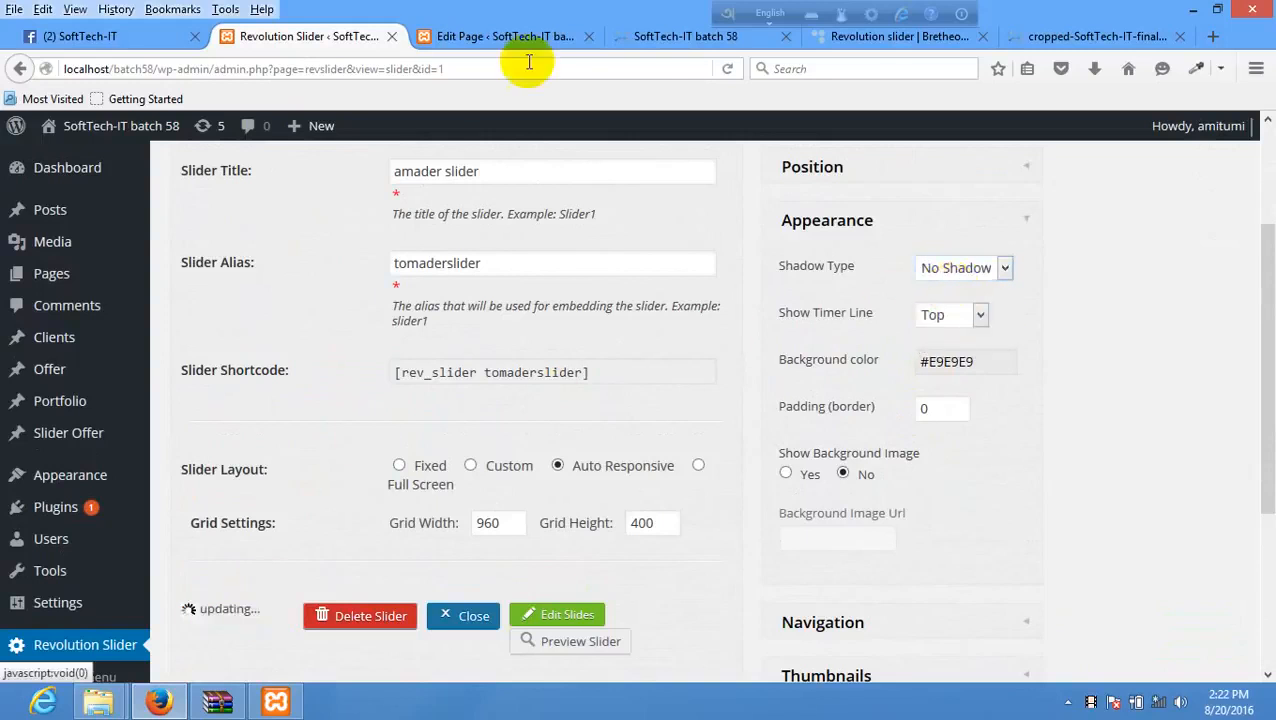
- Reload the live home page to check the slider's lower edge with the new shadow setting
left_click(662, 40)
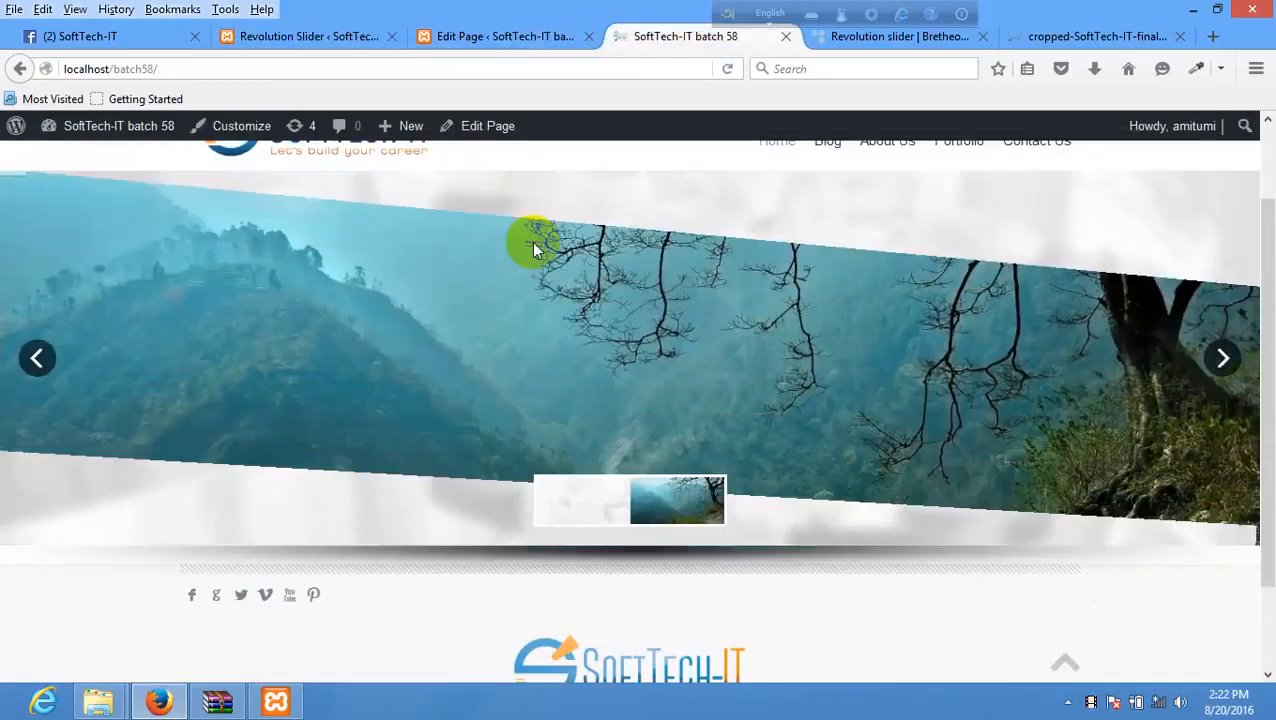
right_click(318, 594)
key("Escape")
right_click(240, 600)
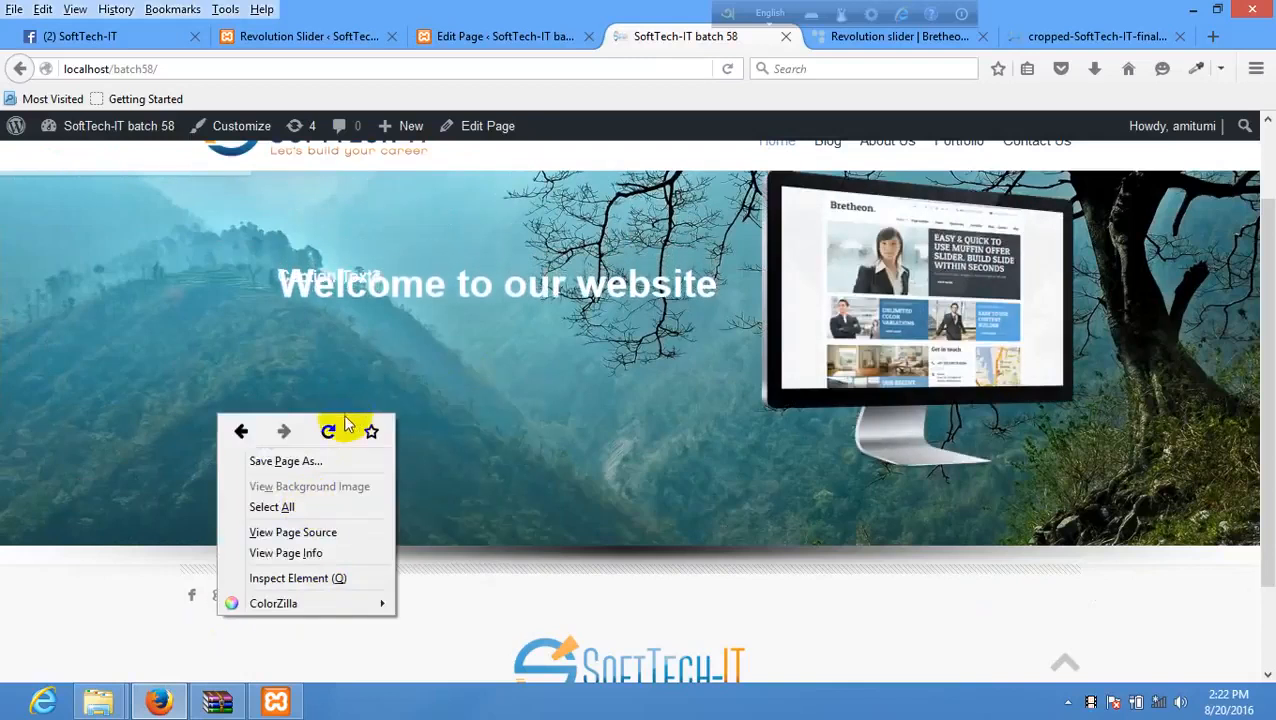
left_click(327, 427)
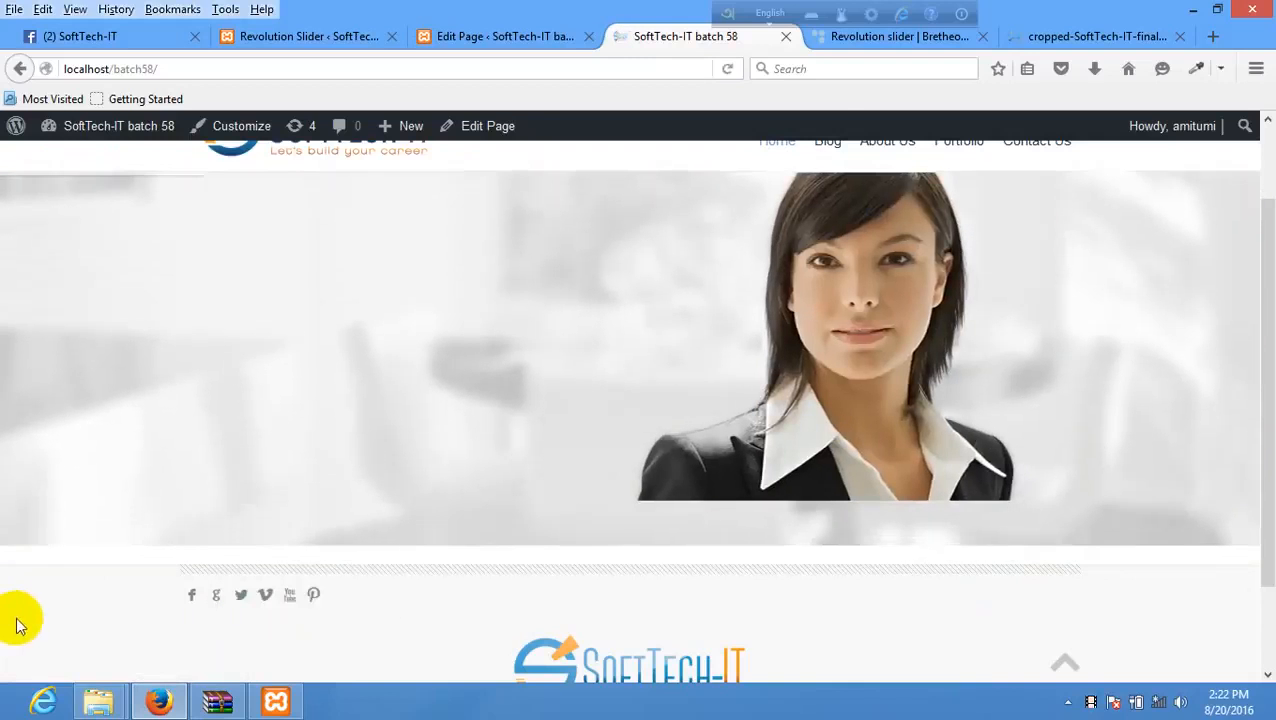
- Copy the Web apps heading, paragraph and Download link from the Bretheon demo page
left_click(507, 38)
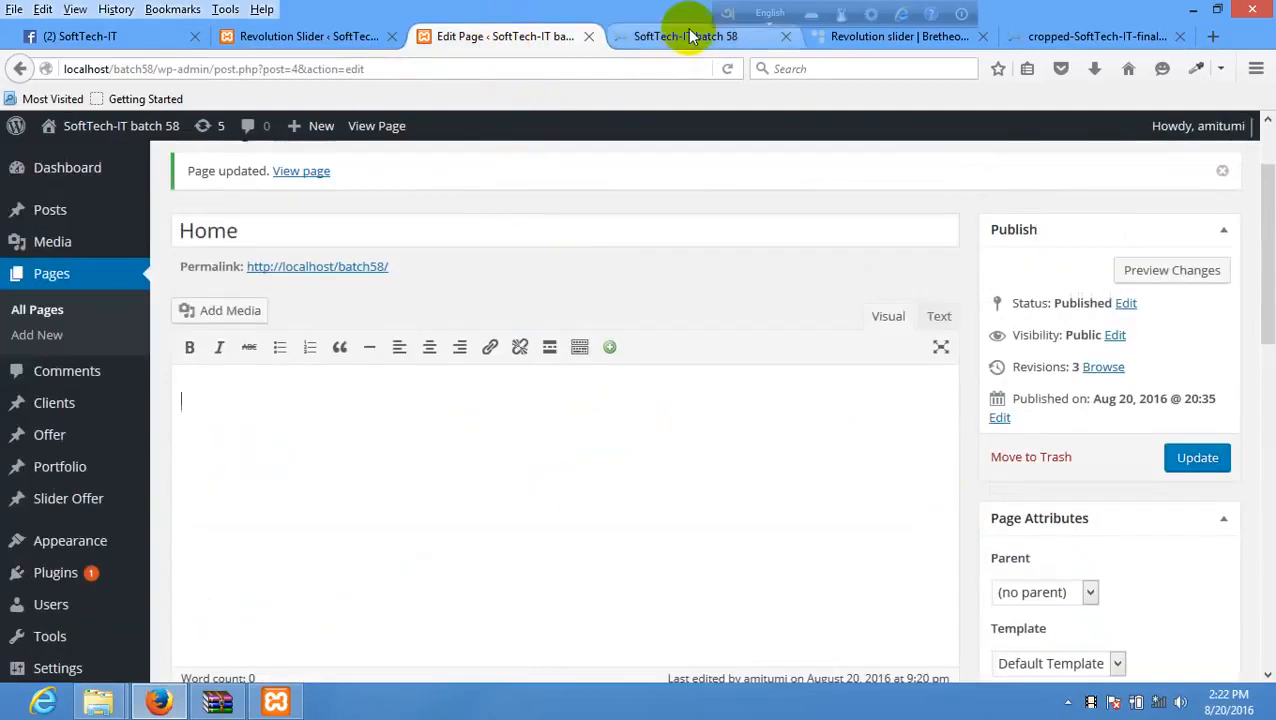
left_click(684, 36)
left_click(831, 40)
scroll(570, 462, "down", 1)
scroll(570, 462, "down", 3)
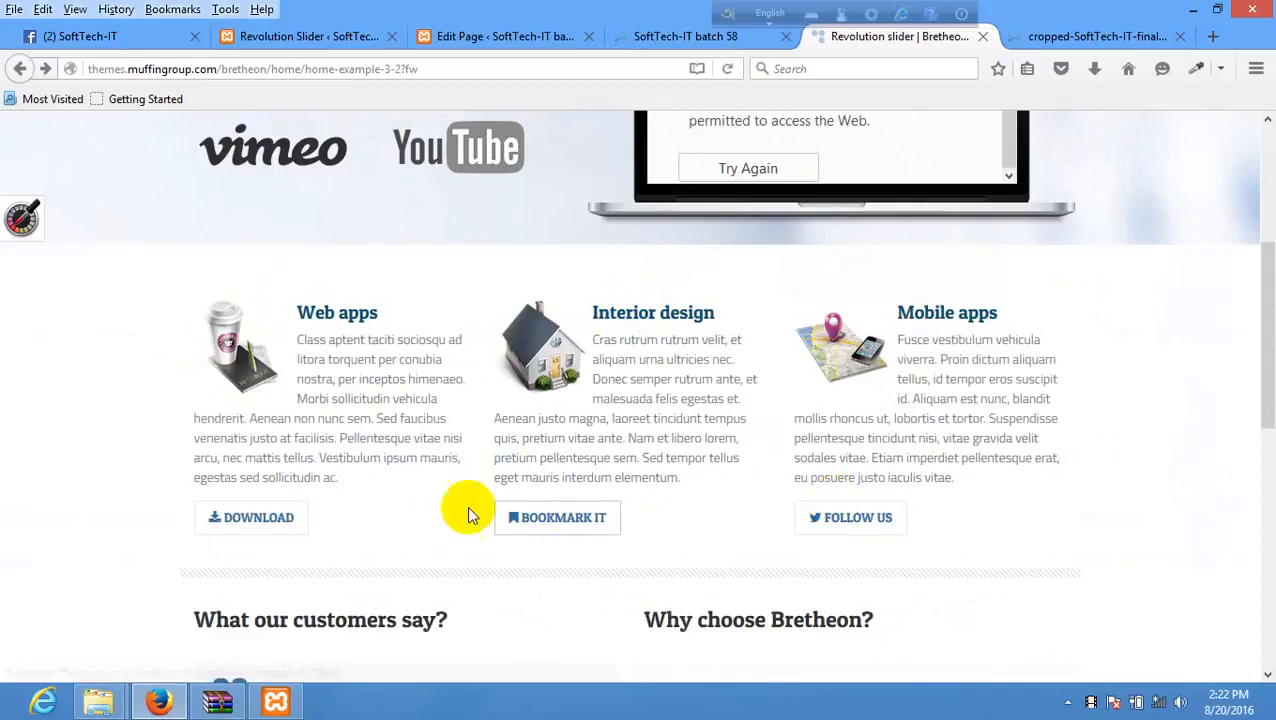
left_click(350, 37)
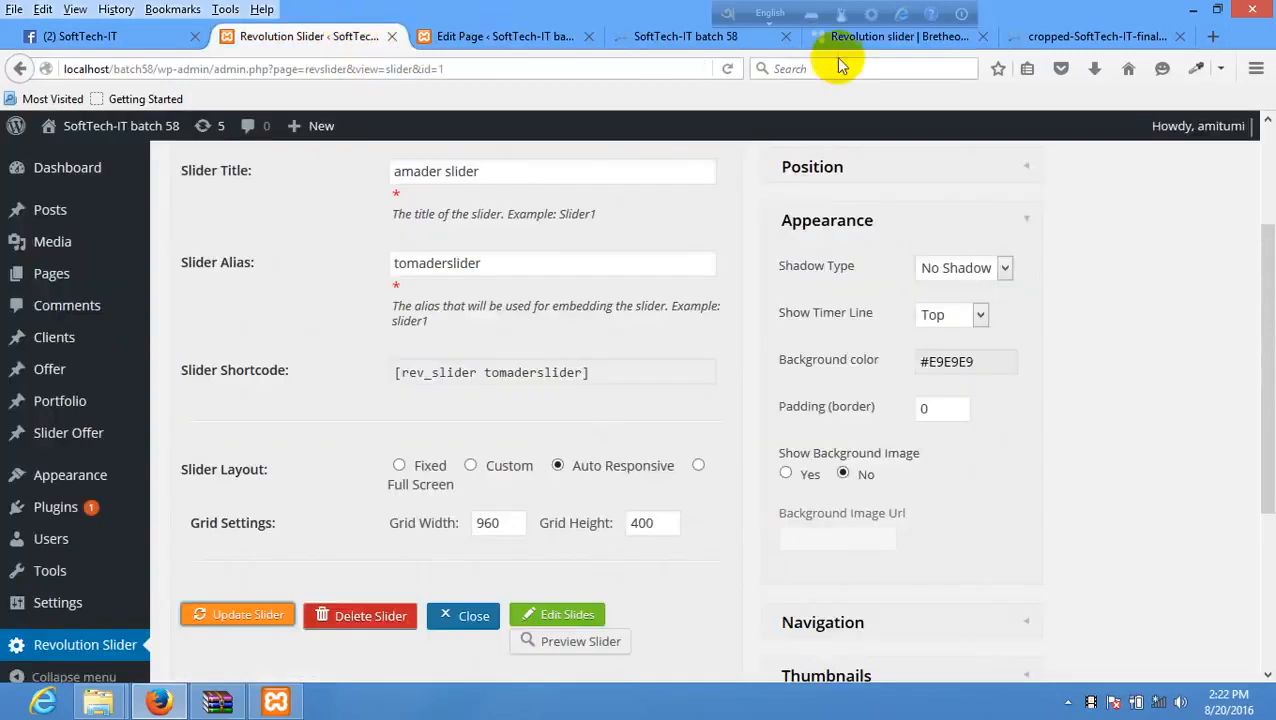
left_click(840, 38)
left_click_drag(336, 550, 219, 313)
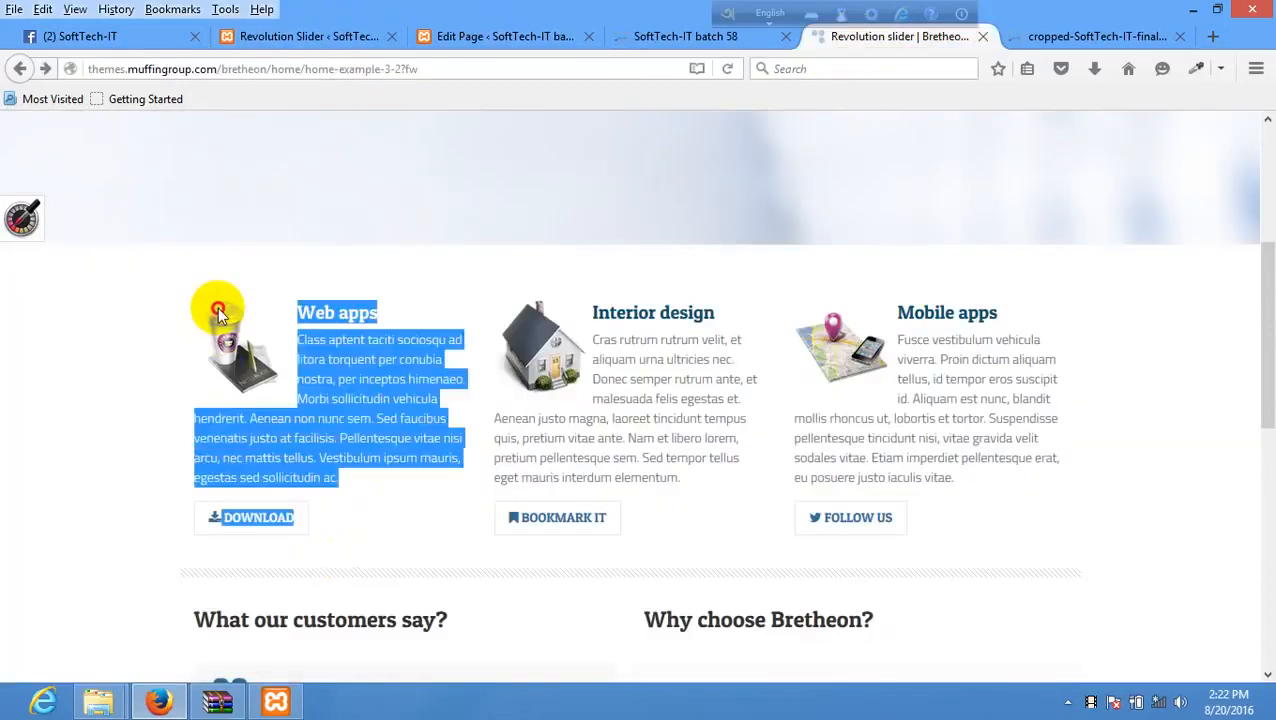
- Paste the Web apps heading, paragraph and Download link into the Home page's content and add blank lines below
left_click(330, 37)
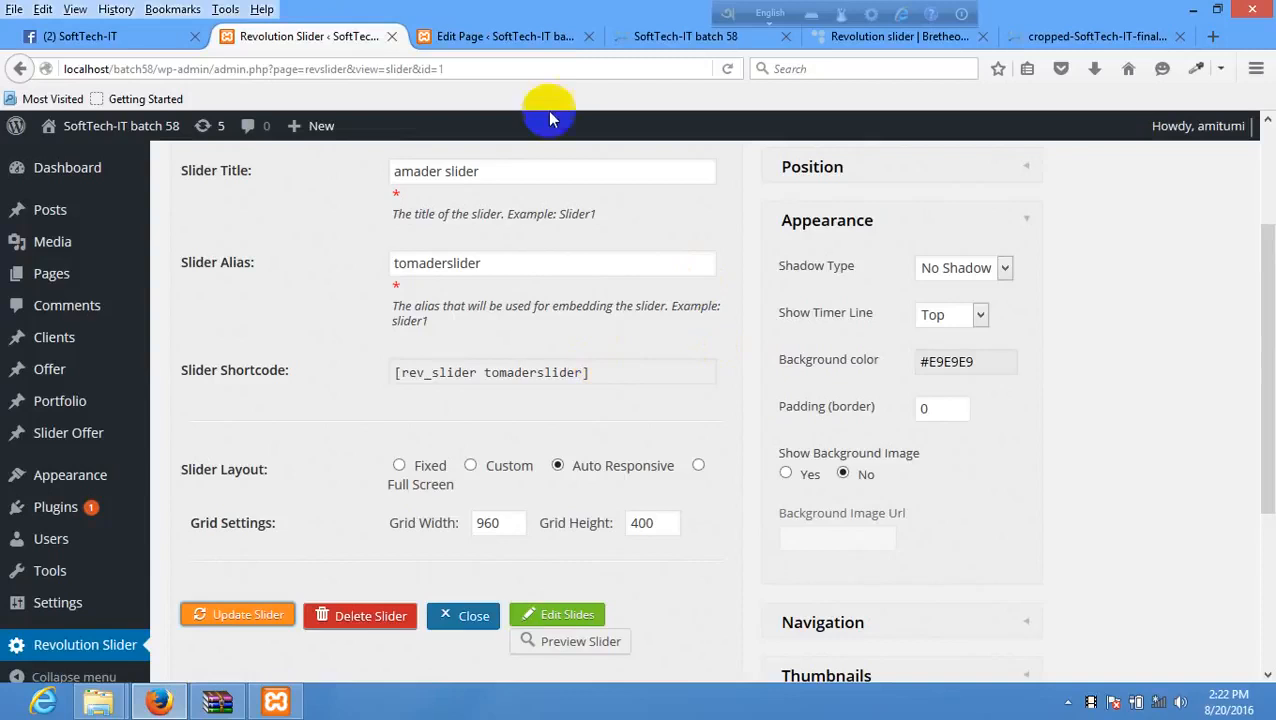
left_click(486, 37)
type("Web apps Class aptent taciti sociosqu ad litora torquent per conubia nostra, per inceptos himenaeo. Morbi sollicitudin vehicula hendrerit. Aenean non nunc sem. Sed faucibus venenatis justo at facilisis. Pellentesque vitae nisi arcu, nec mattis tellus. Vestibulum ipsum mauris, egestas sed sollicitudin ac. Download")
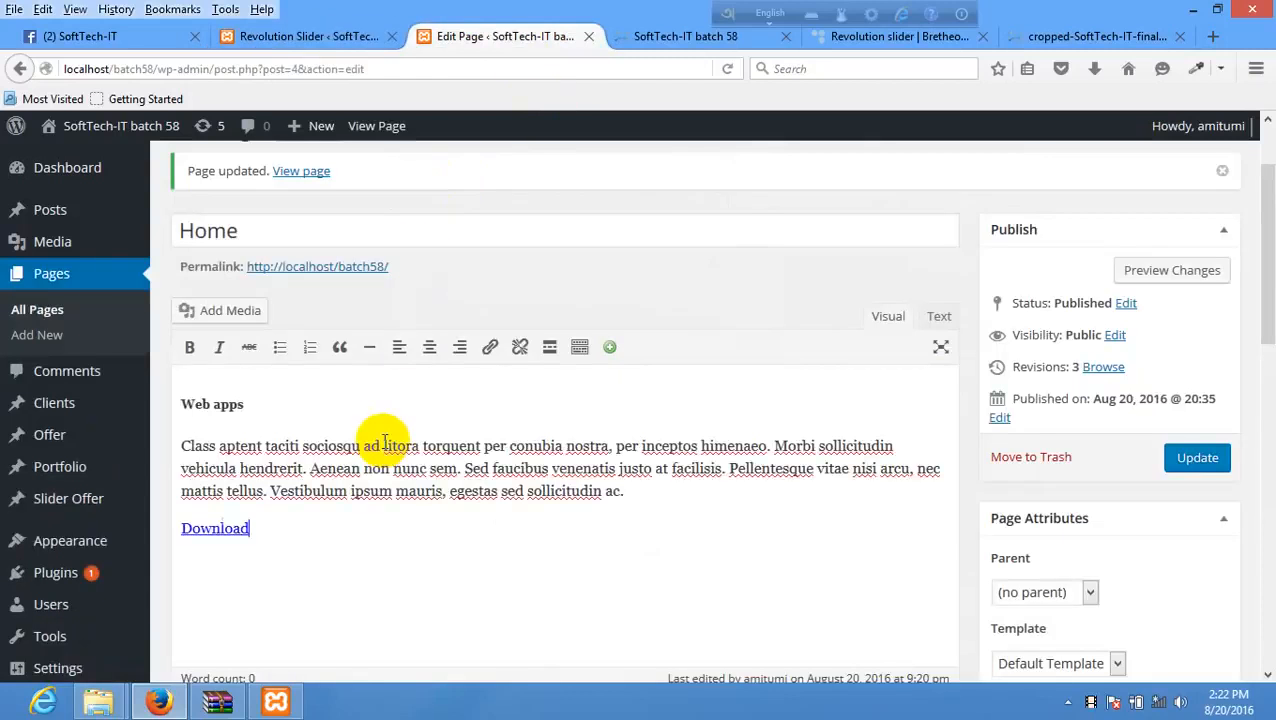
key("Return")
key("Return")
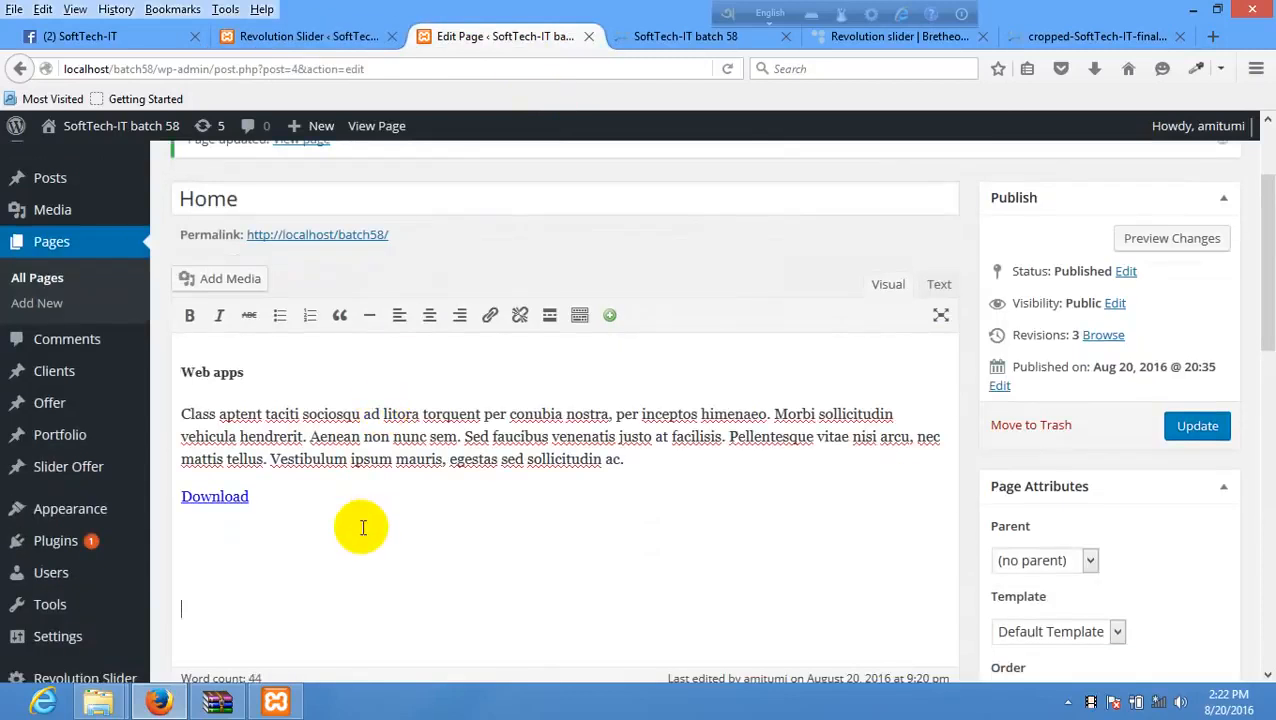
- Copy the Interior design heading, paragraph and Bookmark it link from the Bretheon demo into the Home page's content below the Web apps section
left_click(868, 38)
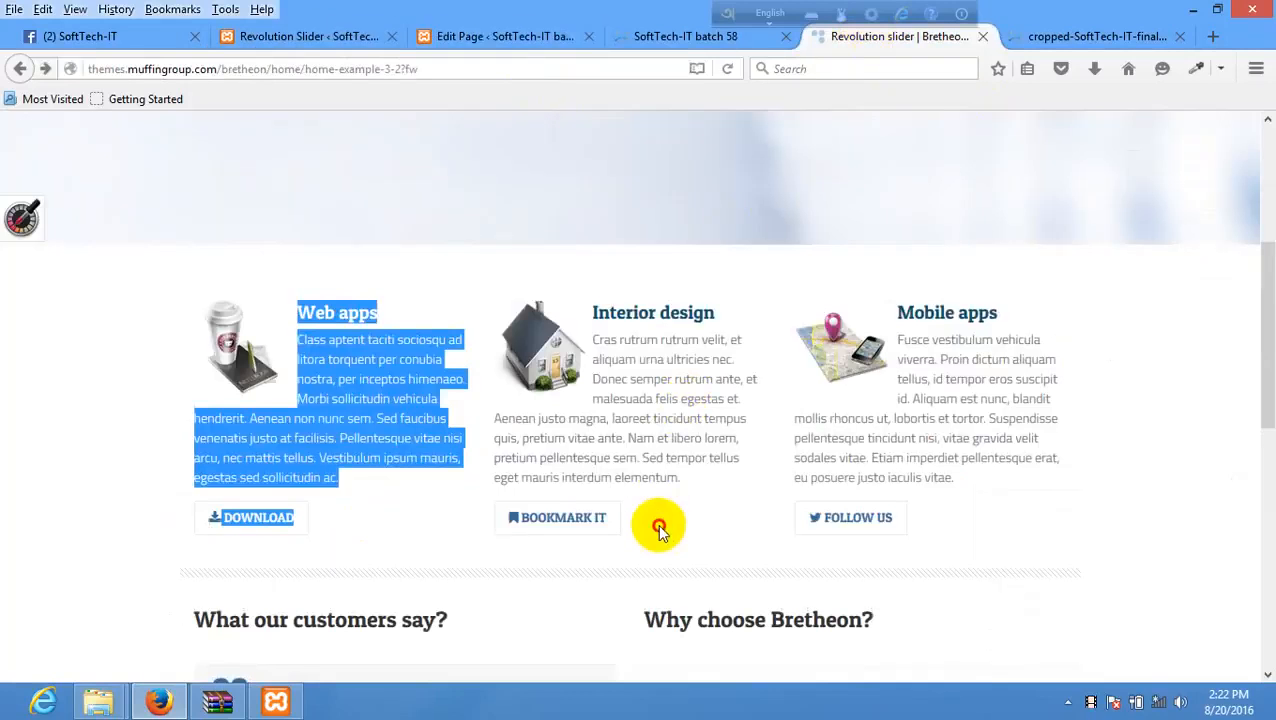
left_click_drag(661, 527, 542, 296)
left_click(365, 38)
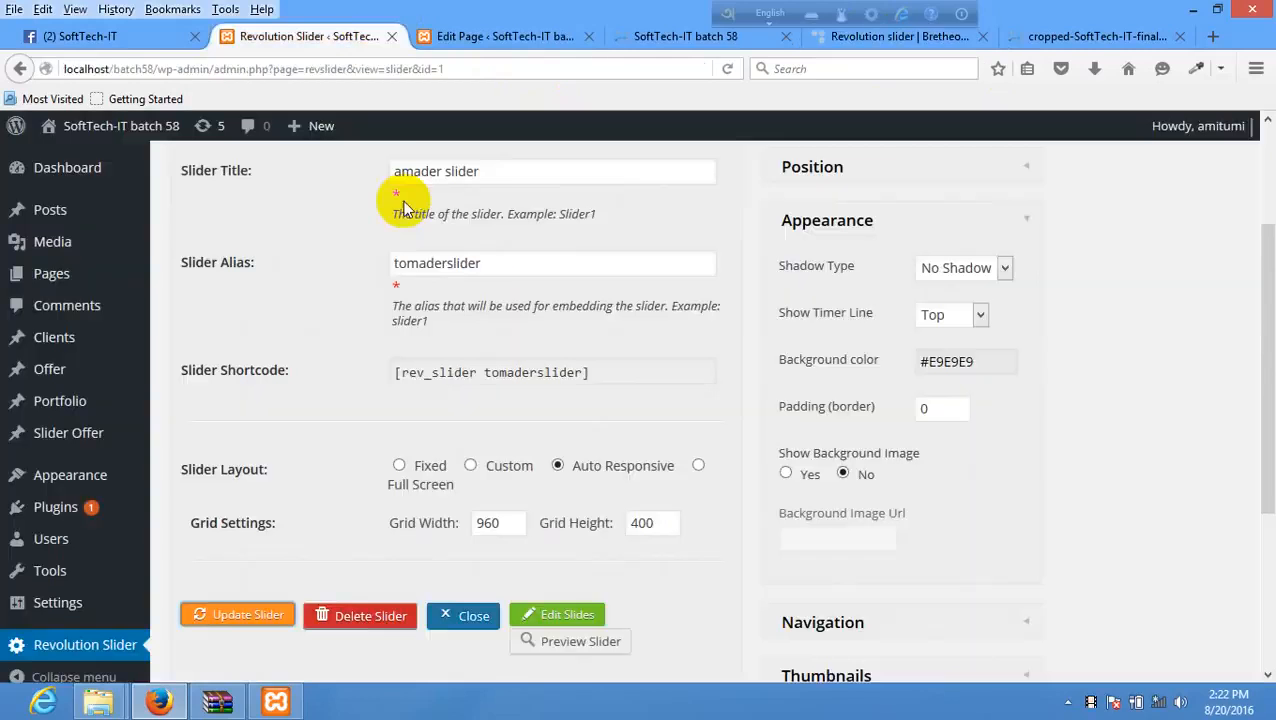
left_click(480, 63)
left_click(480, 38)
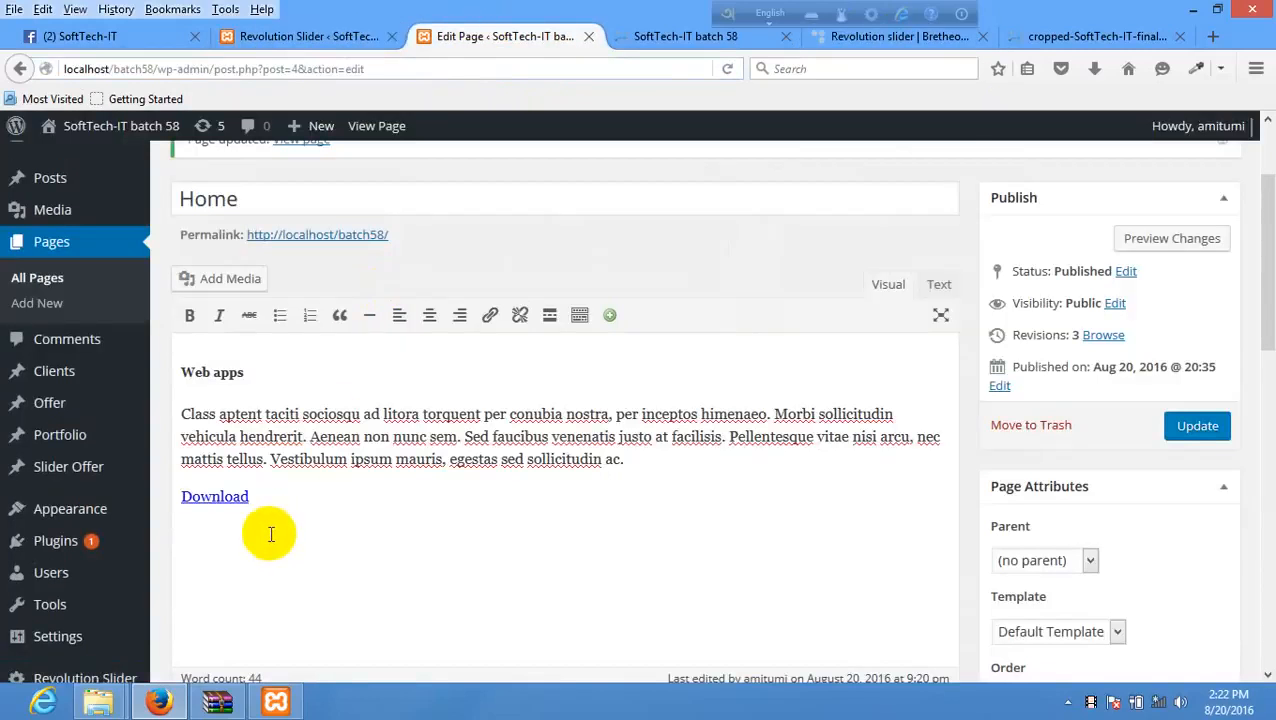
type("Interior design Cras rutrum rutrum velit, et aliquam urna ultricies nec. Donec semper rutrum ante, et malesuada felis egestas et. Aenean justo magna, laoreet tincidunt tempus quis, pretium vitae ante. Nam et libero lorem, pretium pellentesque sem. Sed tempor tellus eget mauris interdum elementum. Bookmark it")
scroll(300, 500, "down", 2)
scroll(312, 488, "down", 1)
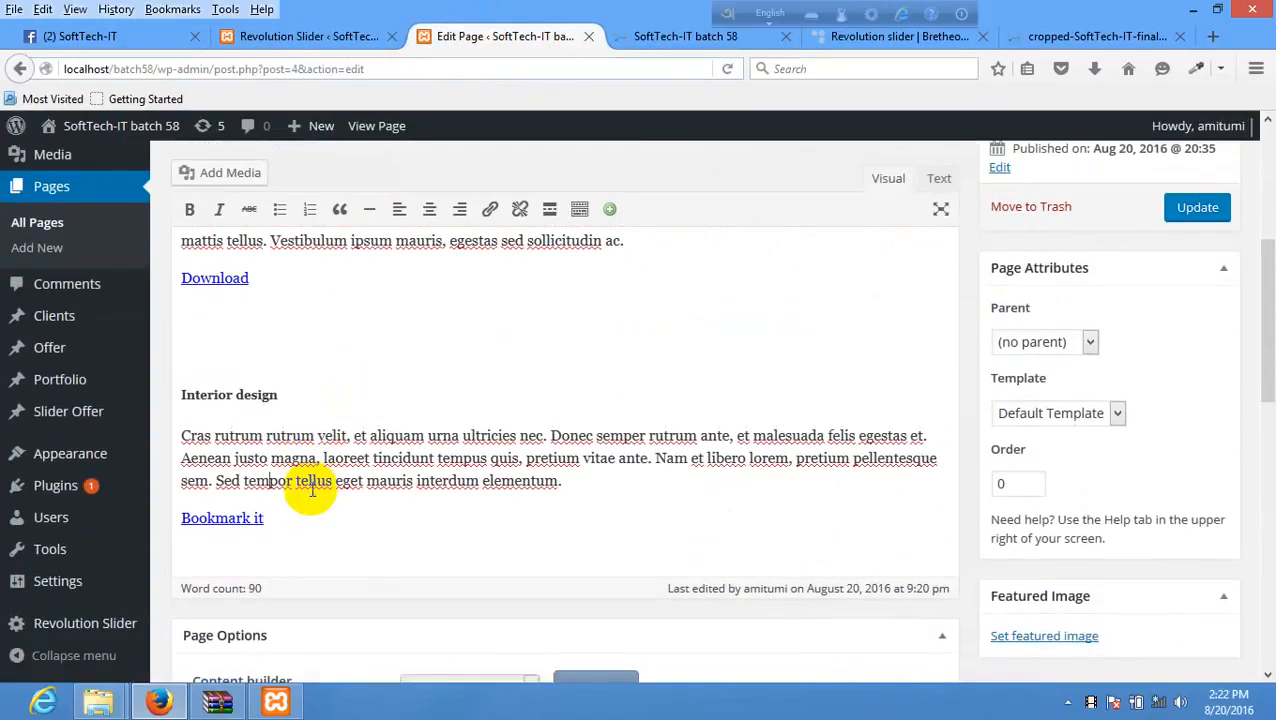
key("Return")
key("Return")
key("Return")
key("BackSpace")
key("BackSpace")
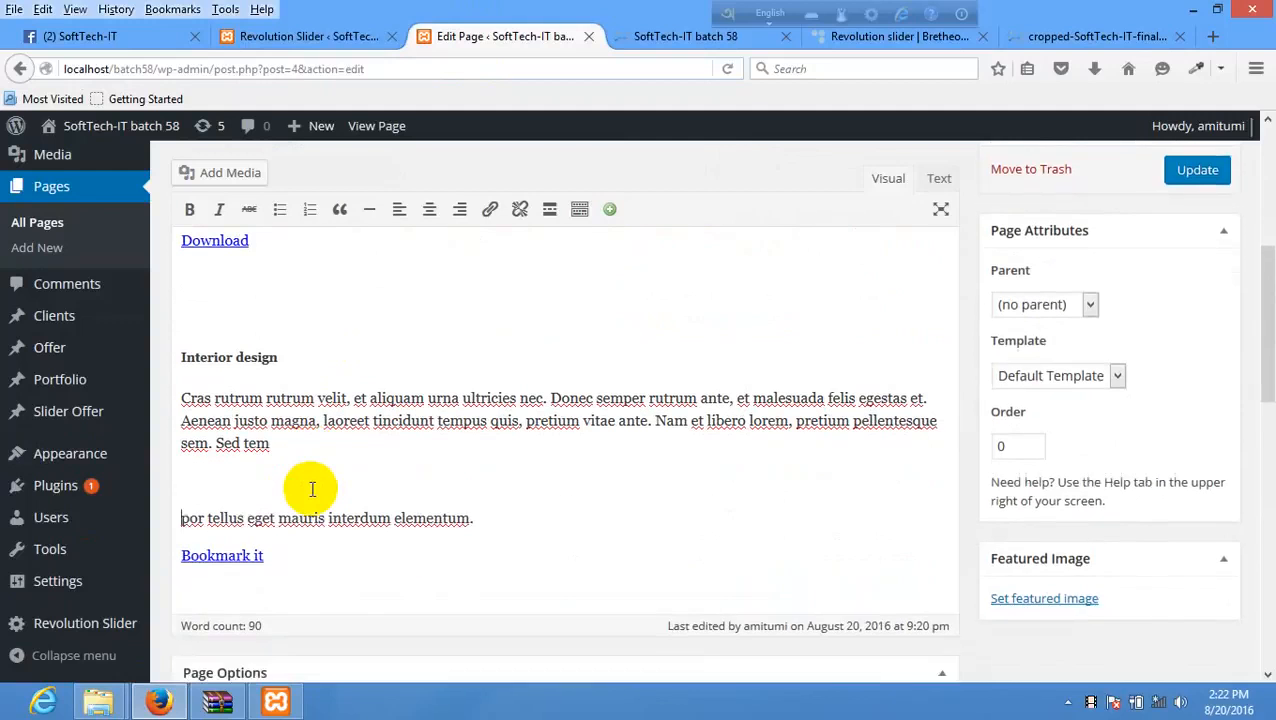
key("BackSpace")
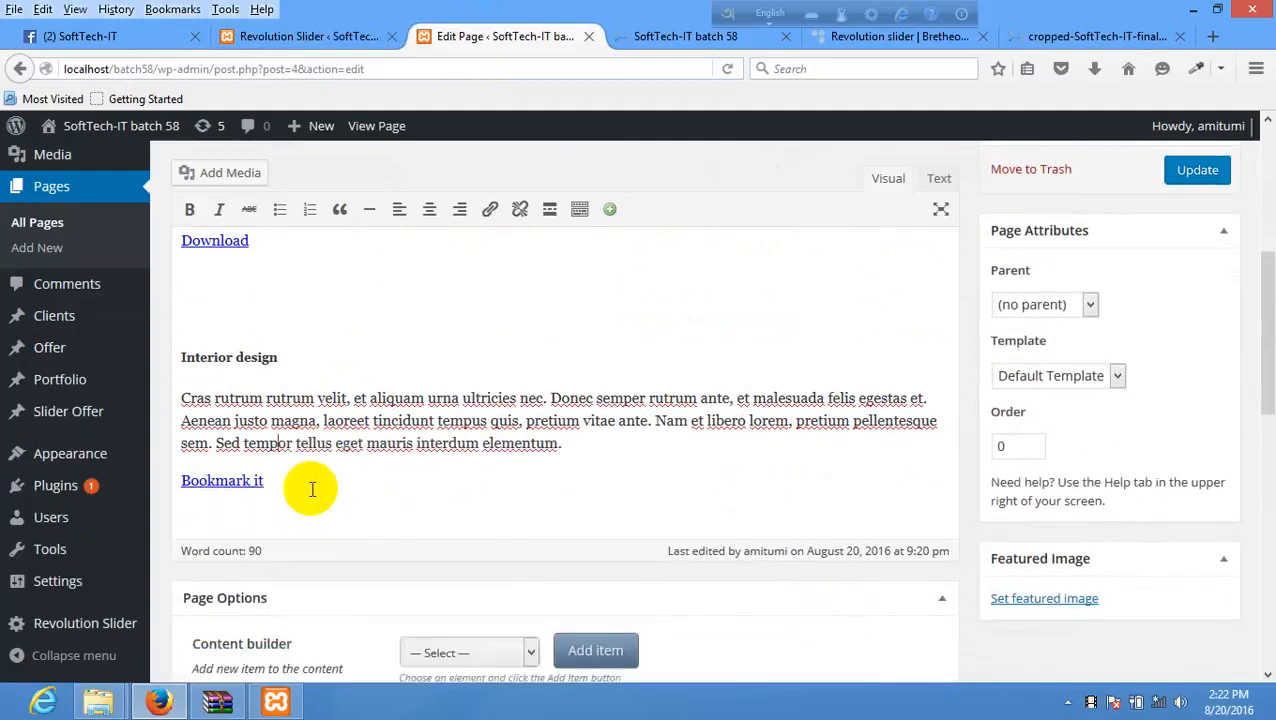
- Add several blank lines after the Bookmark it link in the Home page's content
key("Right")
key("Right")
key("Right")
key("Right")
key("Right")
key("Right")
key("Right")
key("Right")
key("Right")
key("Right")
key("Right")
key("Right")
key("Right")
key("Right")
key("Right")
key("Right")
key("Right")
key("Right")
key("Right")
key("Right")
key("Down")
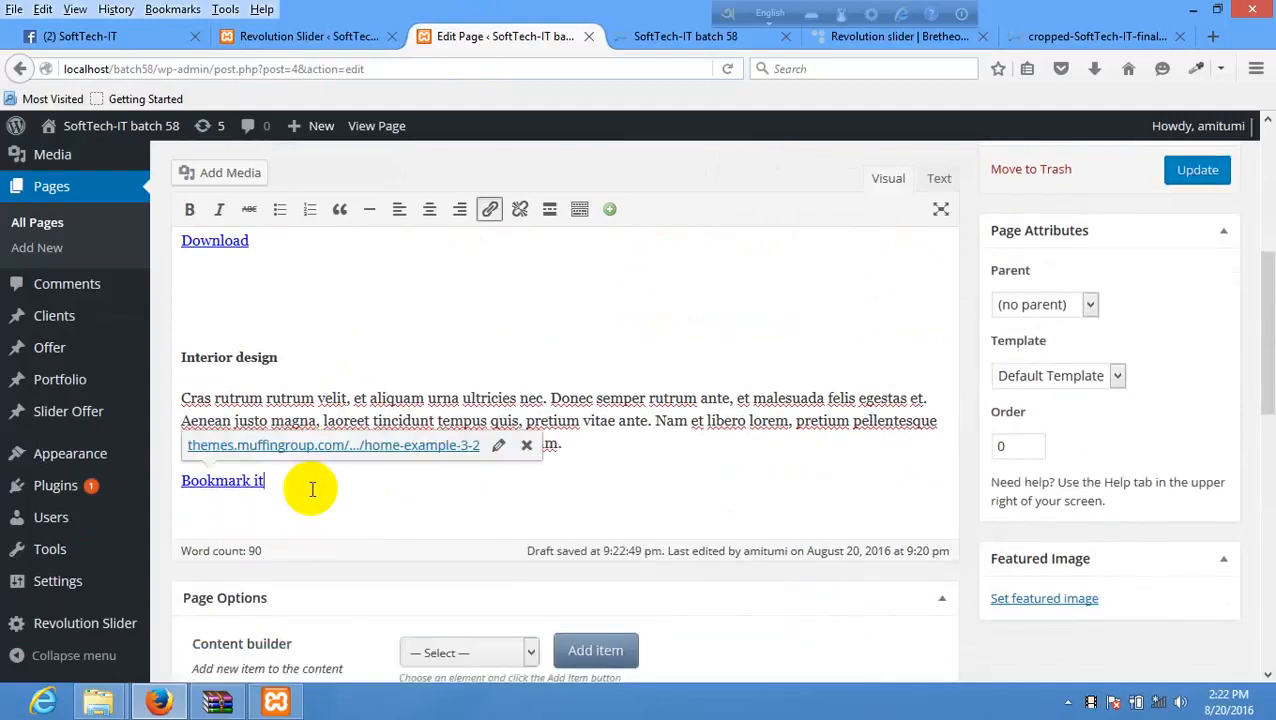
key("Return")
key("Return")
key("Return")
key("Return")
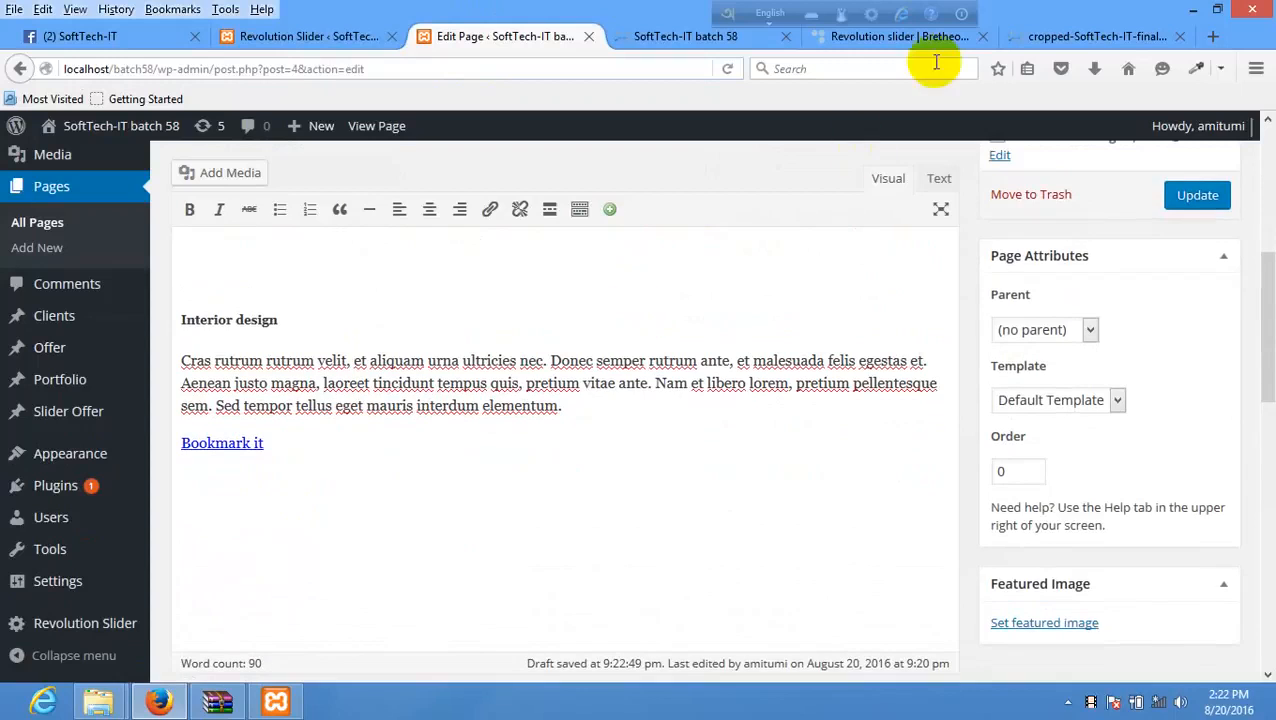
- Copy the Mobile apps heading, paragraph and Follow us link from the Bretheon demo to the end of the Home page's content and update the page
left_click(897, 37)
left_click_drag(940, 535, 895, 305)
key("ctrl+c")
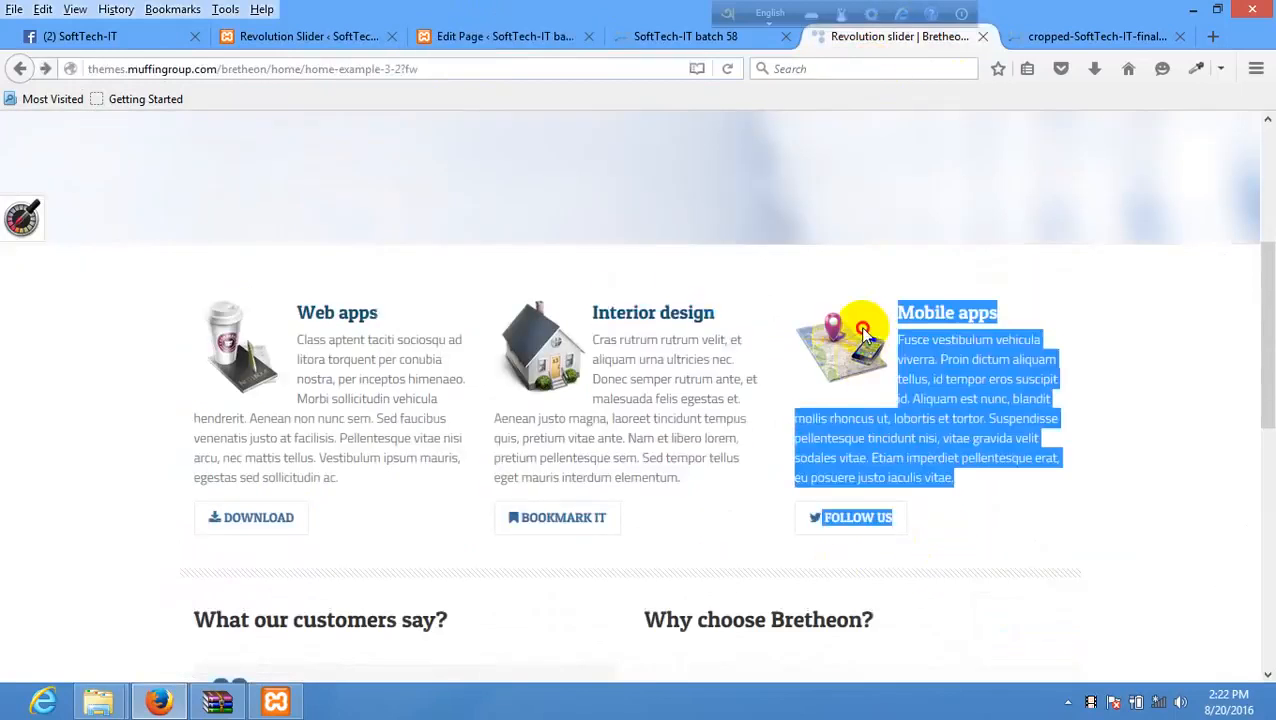
left_click(468, 40)
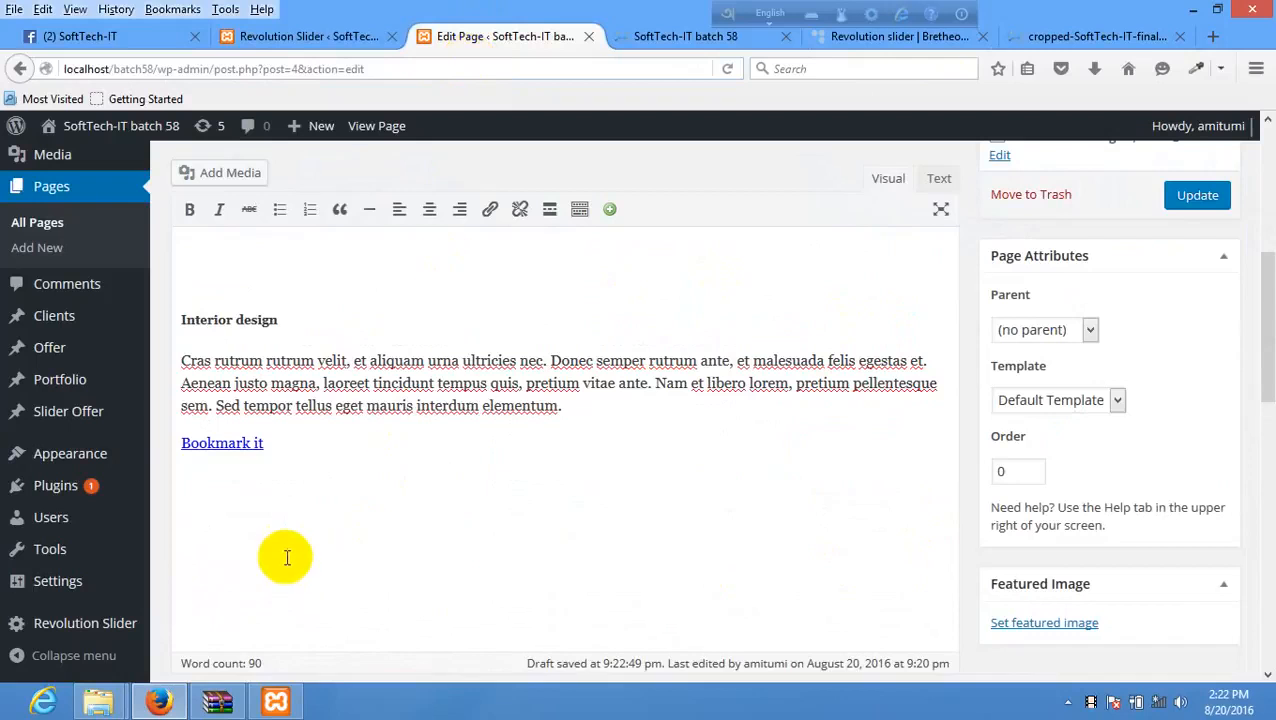
key("ctrl+v")
scroll(277, 553, "down", 2)
left_click(1195, 195)
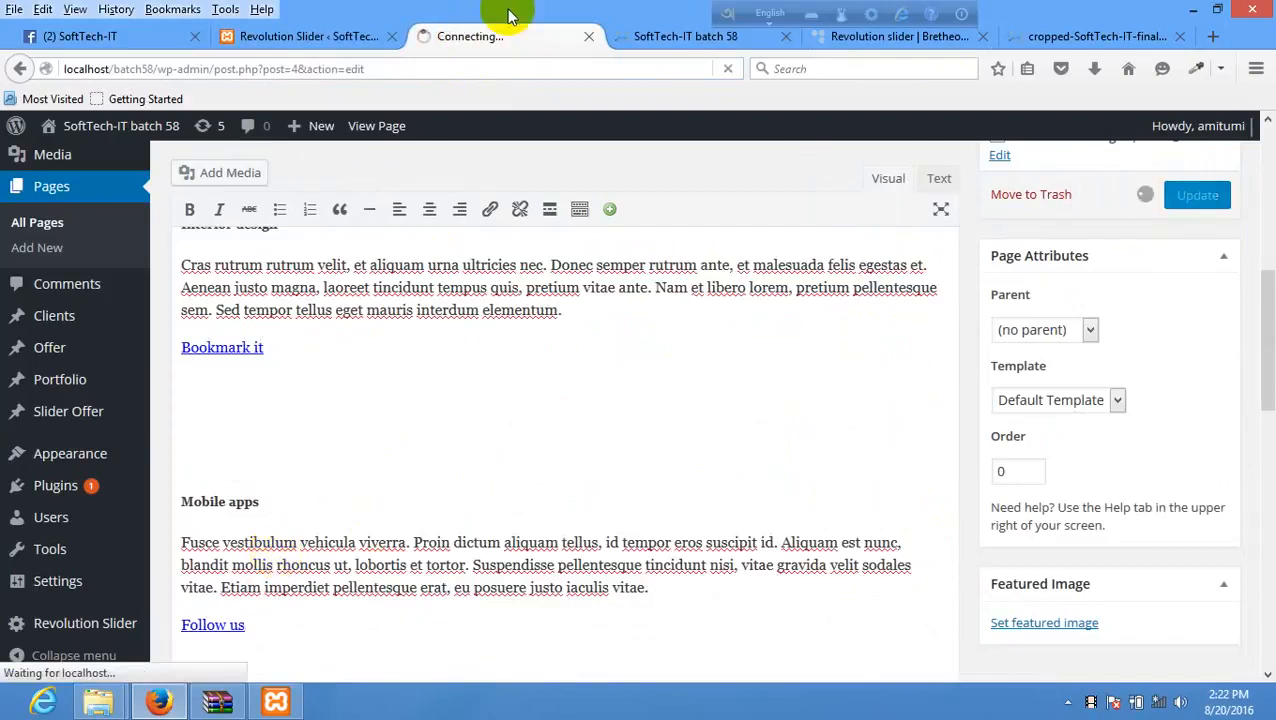
- Reload the live home page and examine how the Web apps, Interior design and Mobile apps sections are laid out below the slider
left_click(667, 37)
scroll(632, 416, "down", 2)
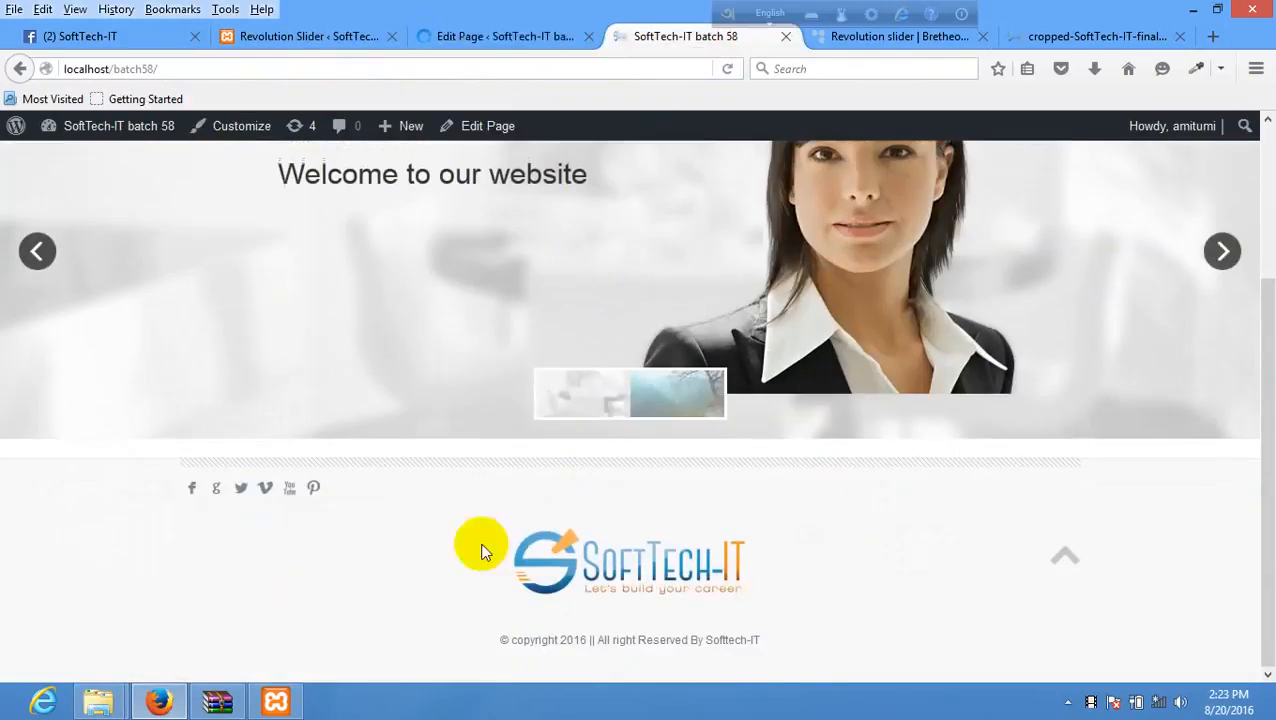
right_click(436, 535)
left_click(543, 349)
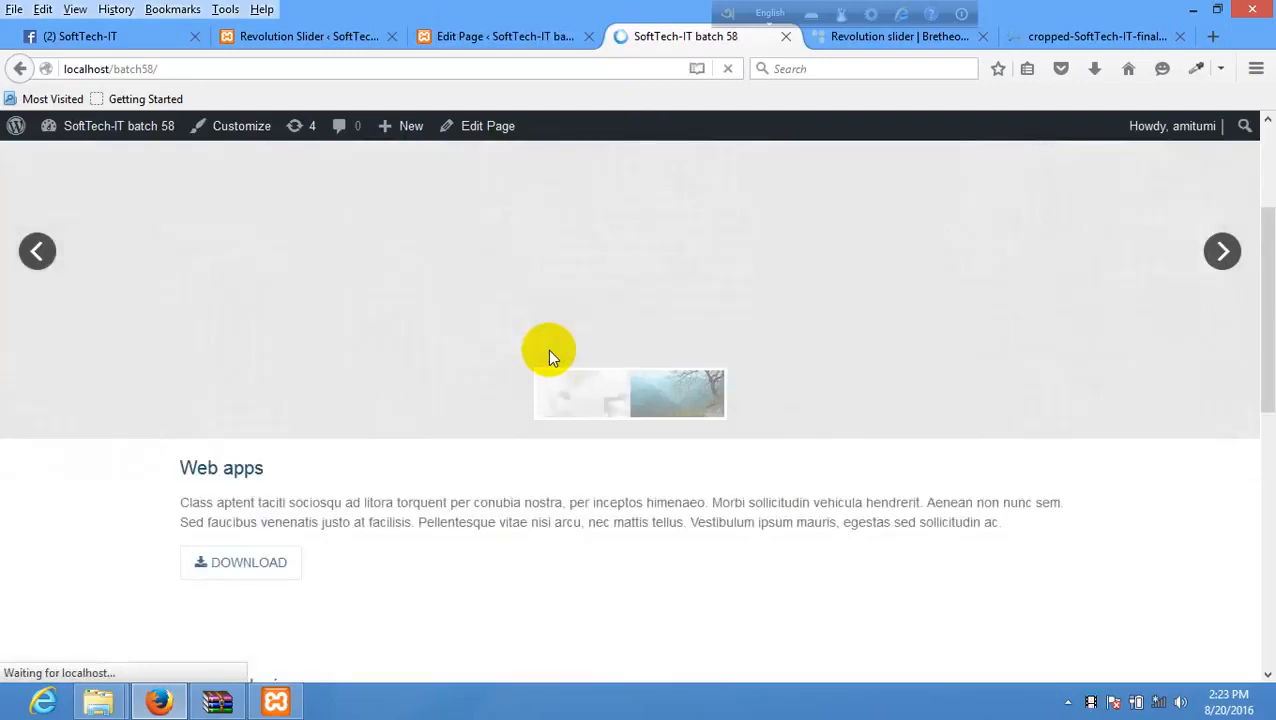
scroll(548, 357, "down", 5)
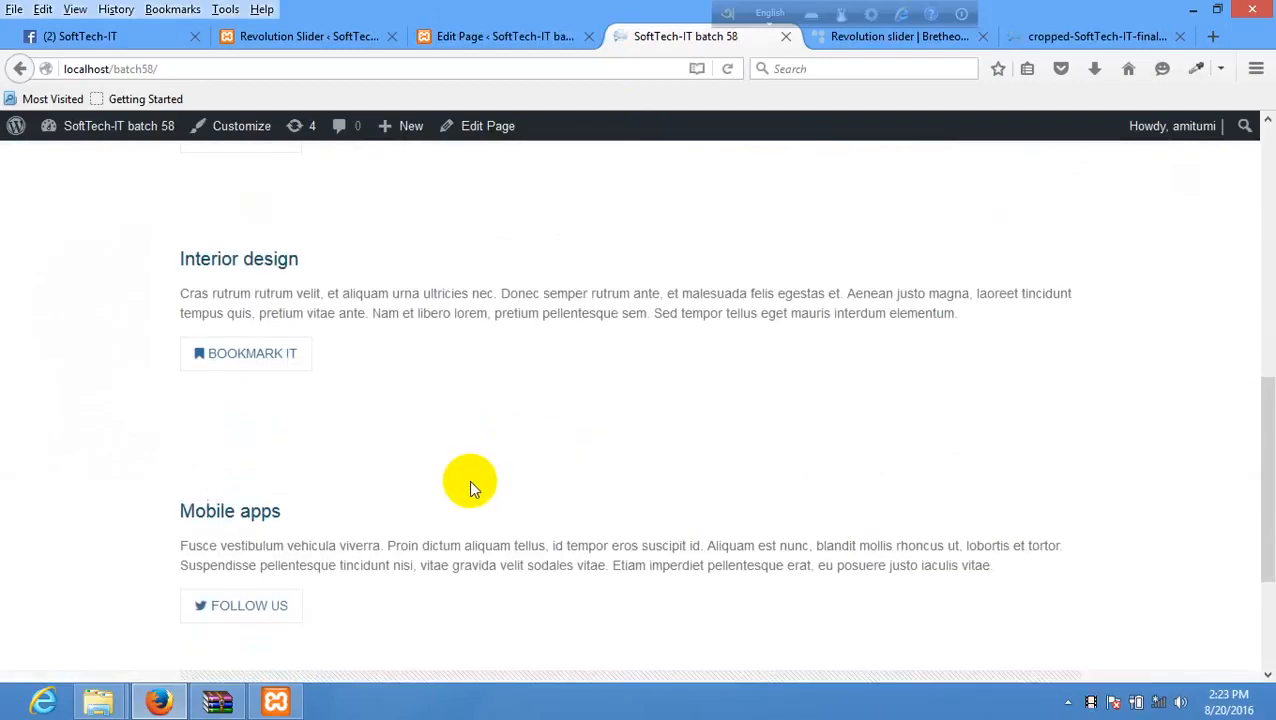
scroll(469, 479, "up", 1)
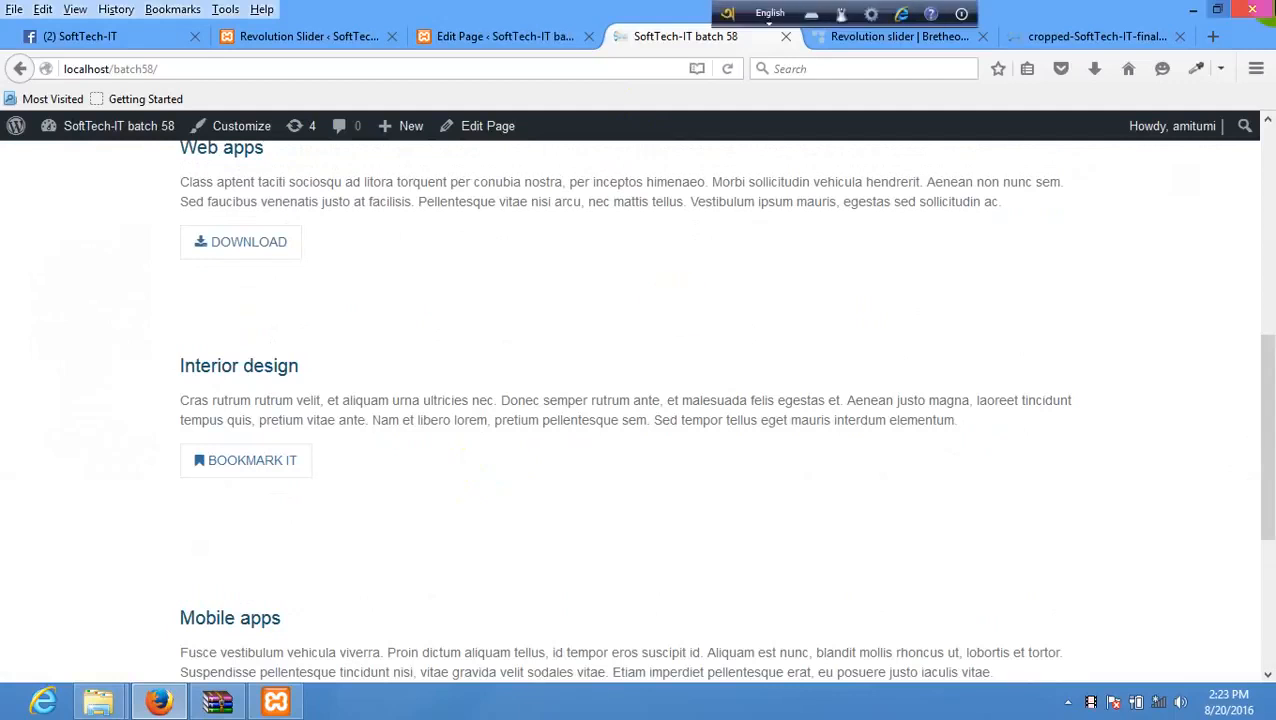
mouse_move(1272, 5)
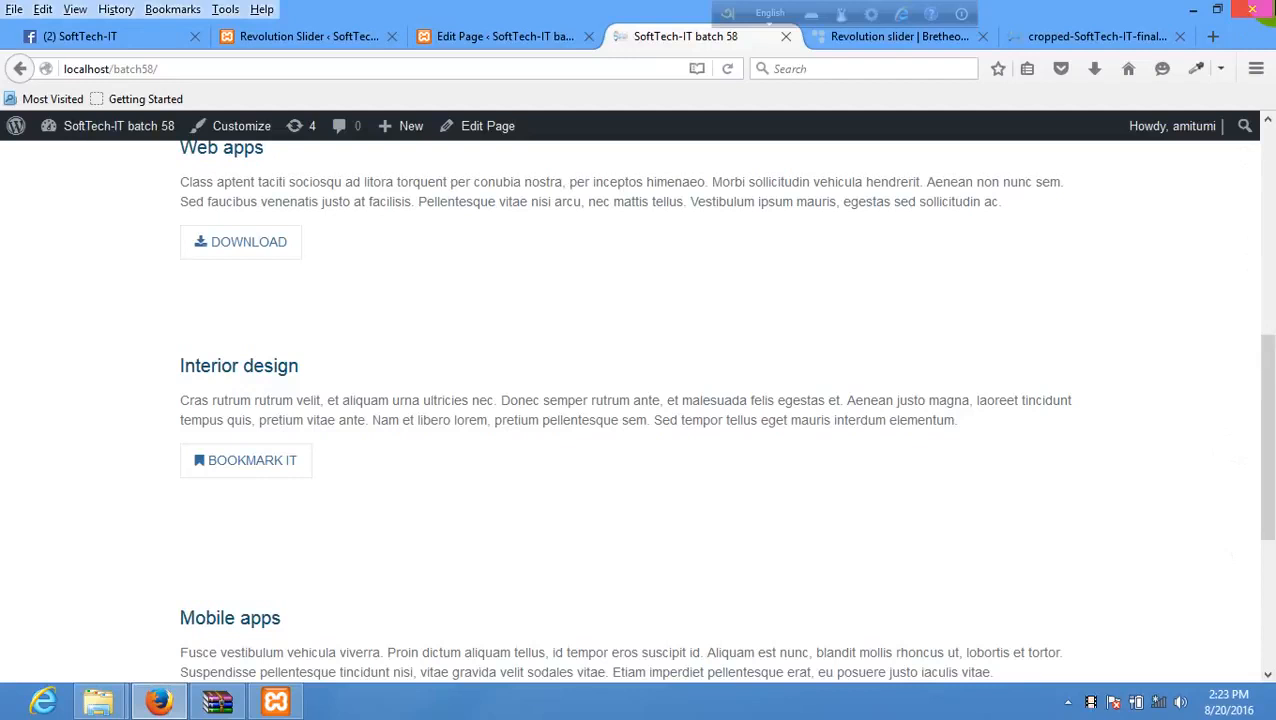
scroll(1270, 171, "up", 5)
scroll(1271, 175, "down", 8)
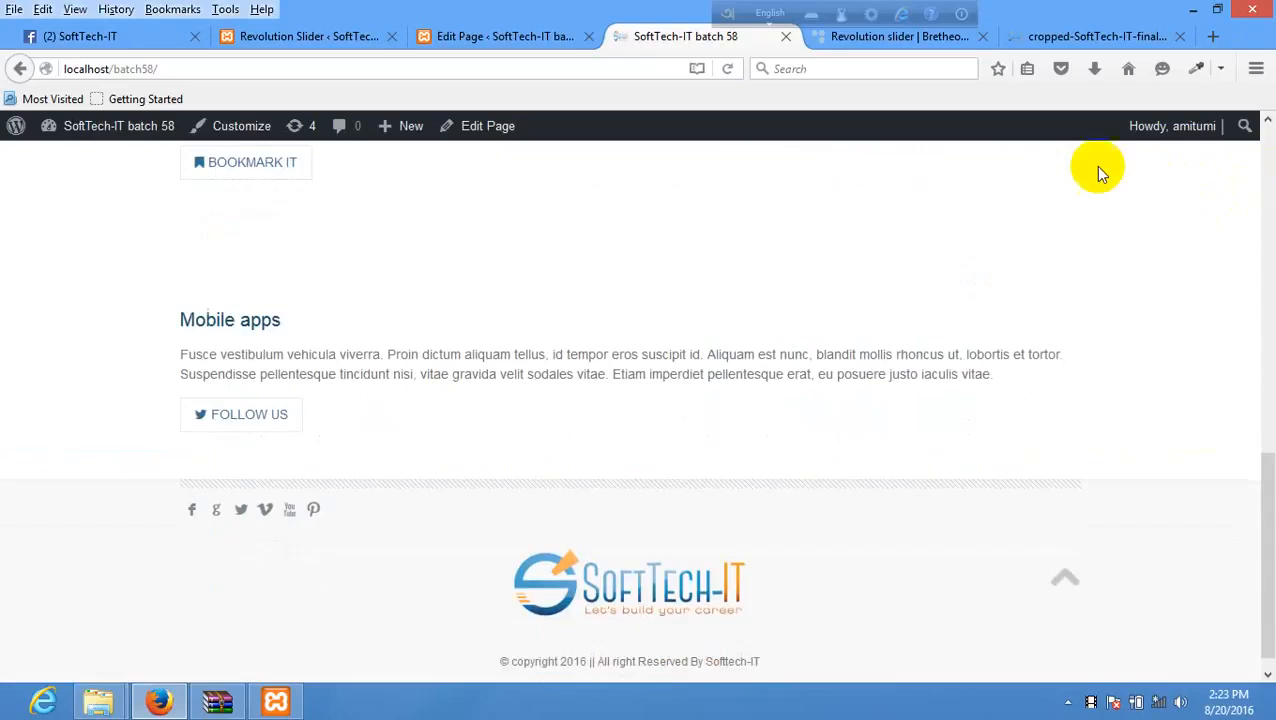
scroll(944, 208, "up", 10)
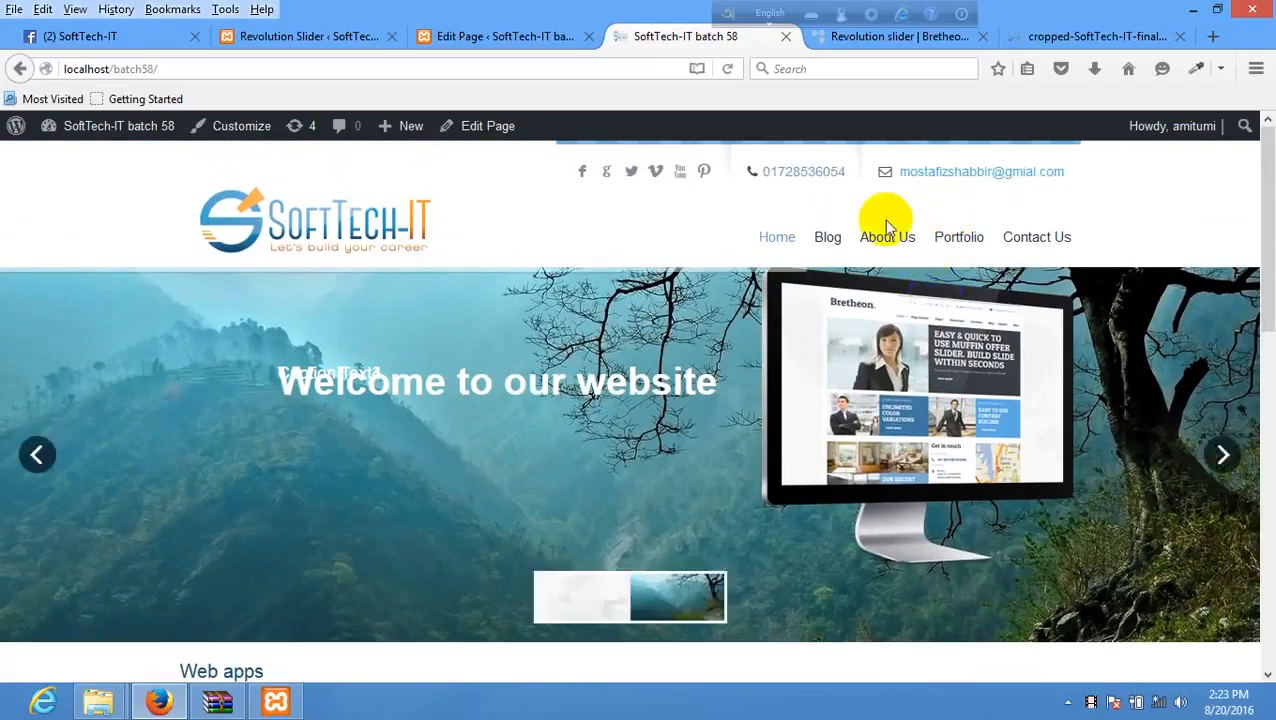
scroll(608, 264, "down", 10)
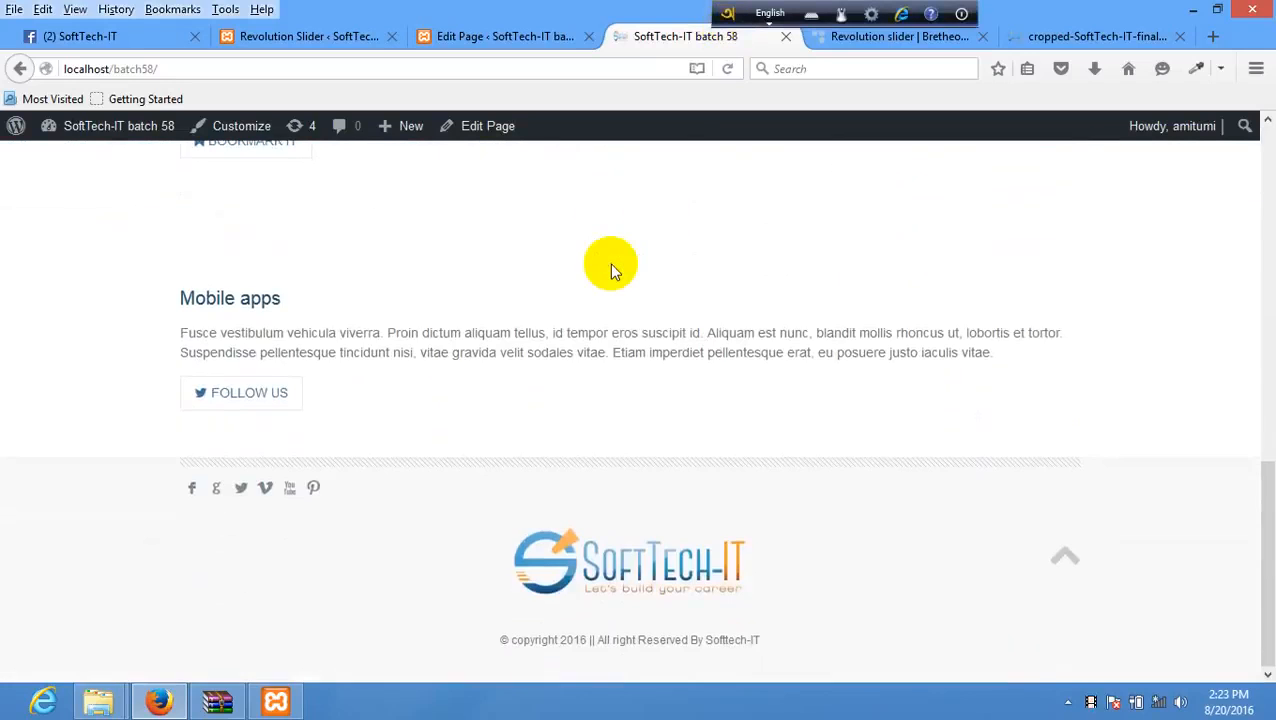
- Compare the section layout on the Bretheon demo with the live home page and the Home page's editor content
left_click(854, 38)
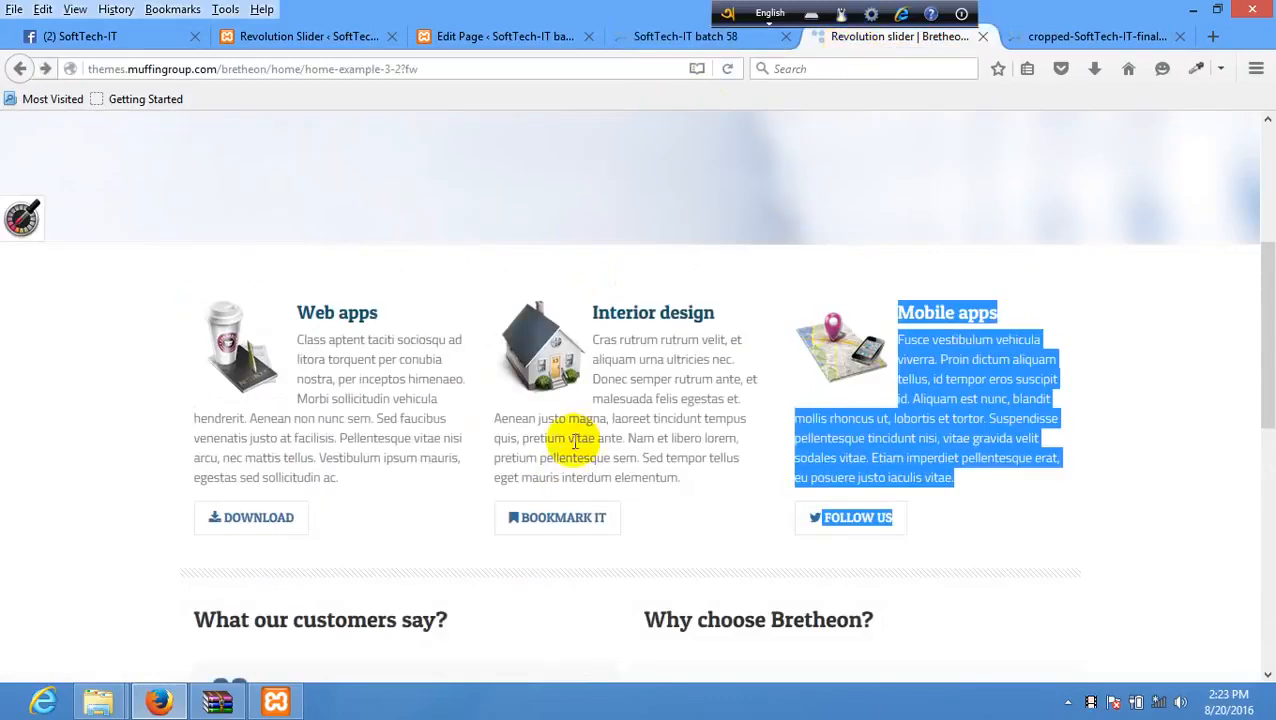
left_click(441, 36)
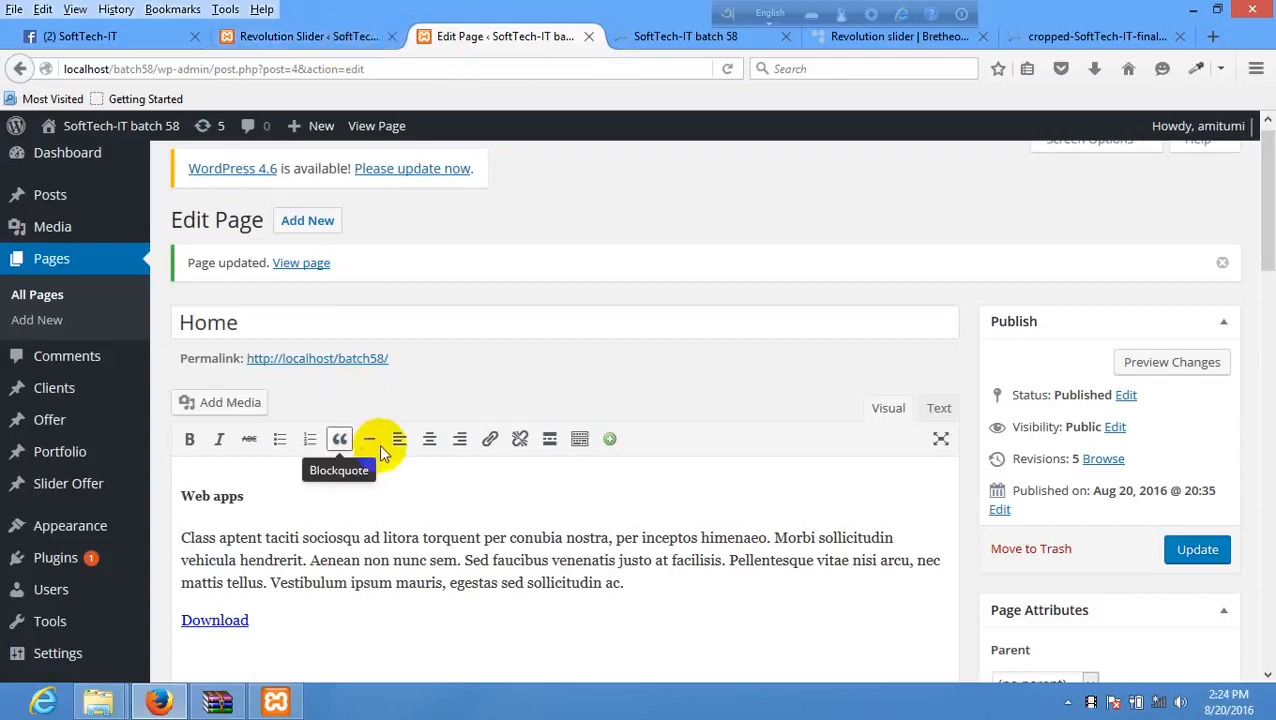
scroll(339, 436, "down", 3)
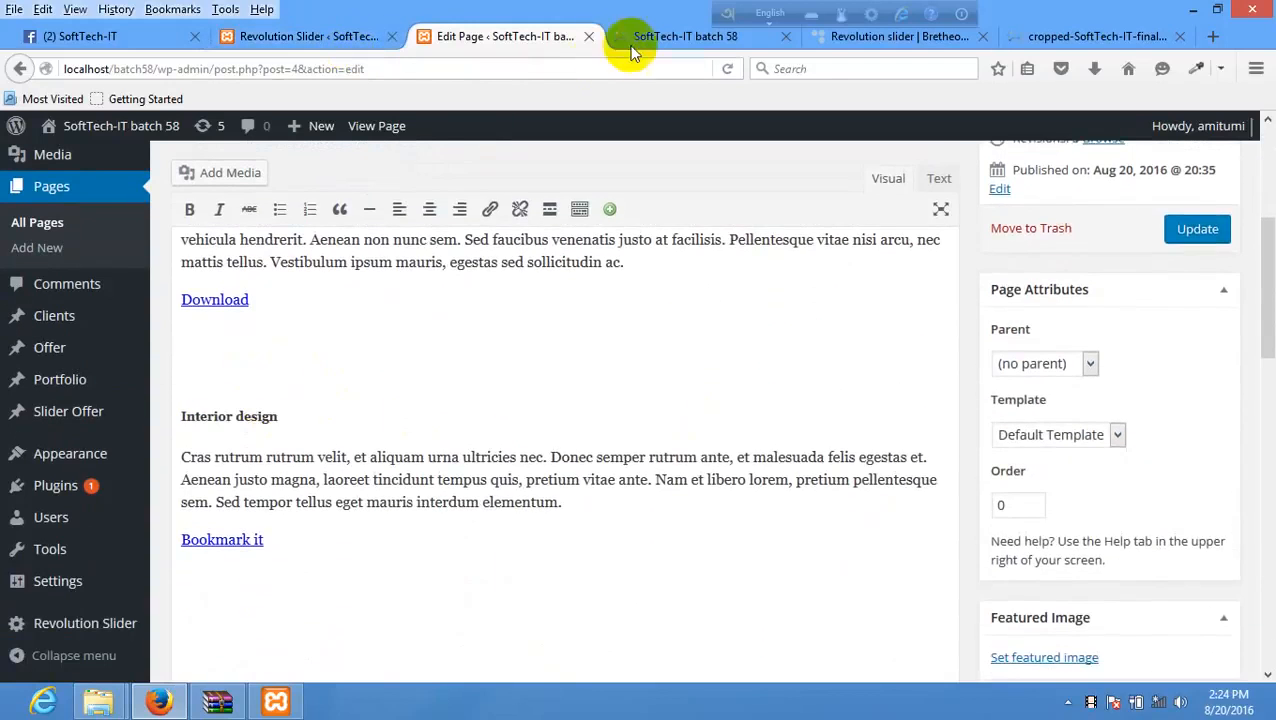
left_click(630, 36)
scroll(364, 382, "up", 5)
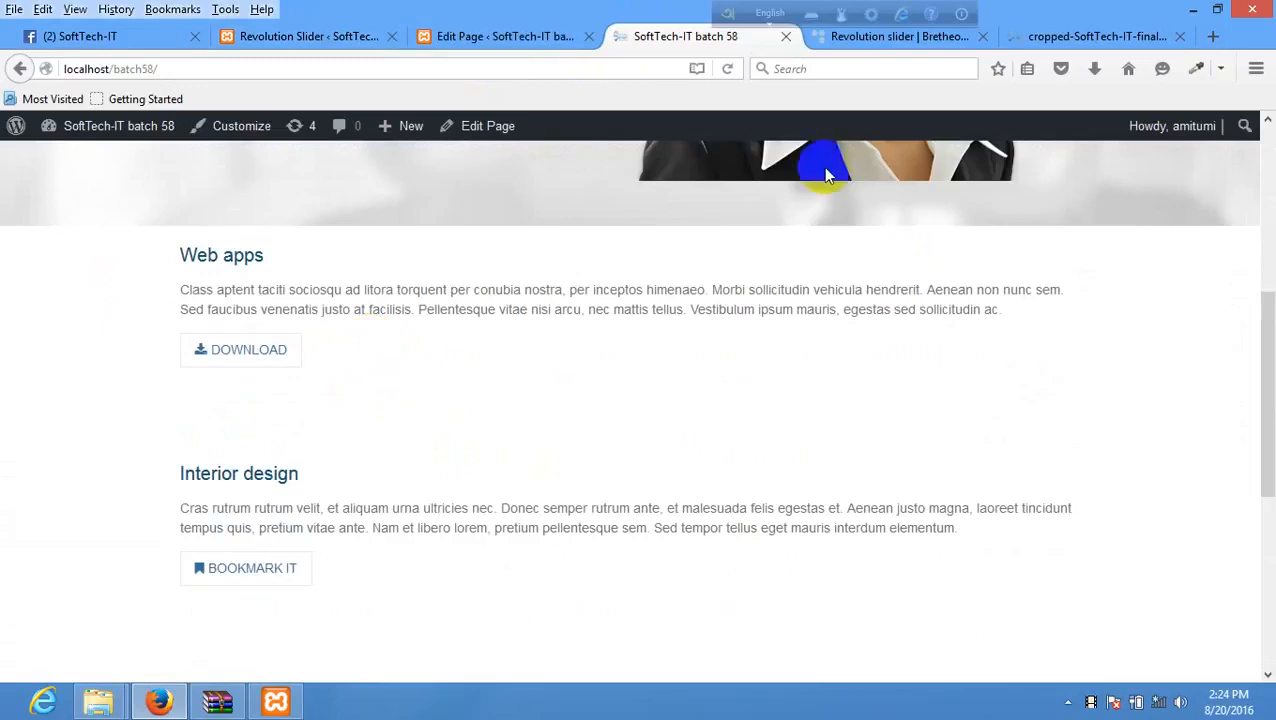
left_click(888, 42)
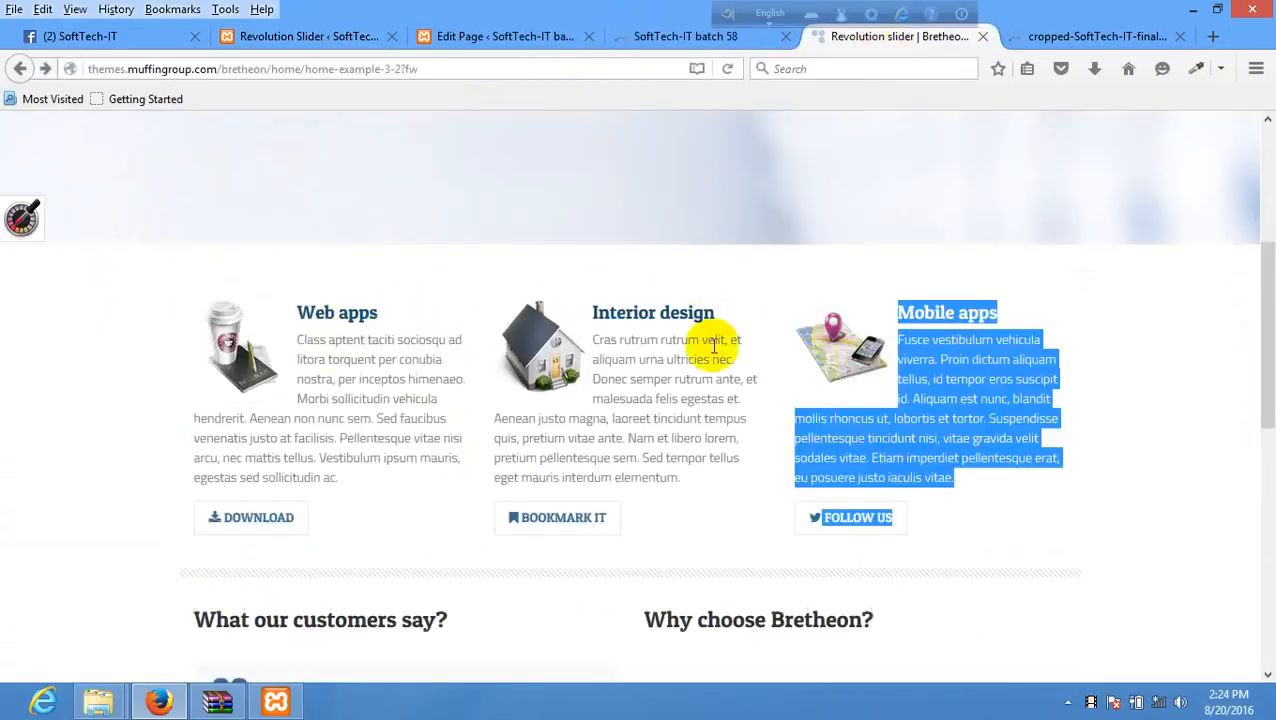
left_click(968, 268)
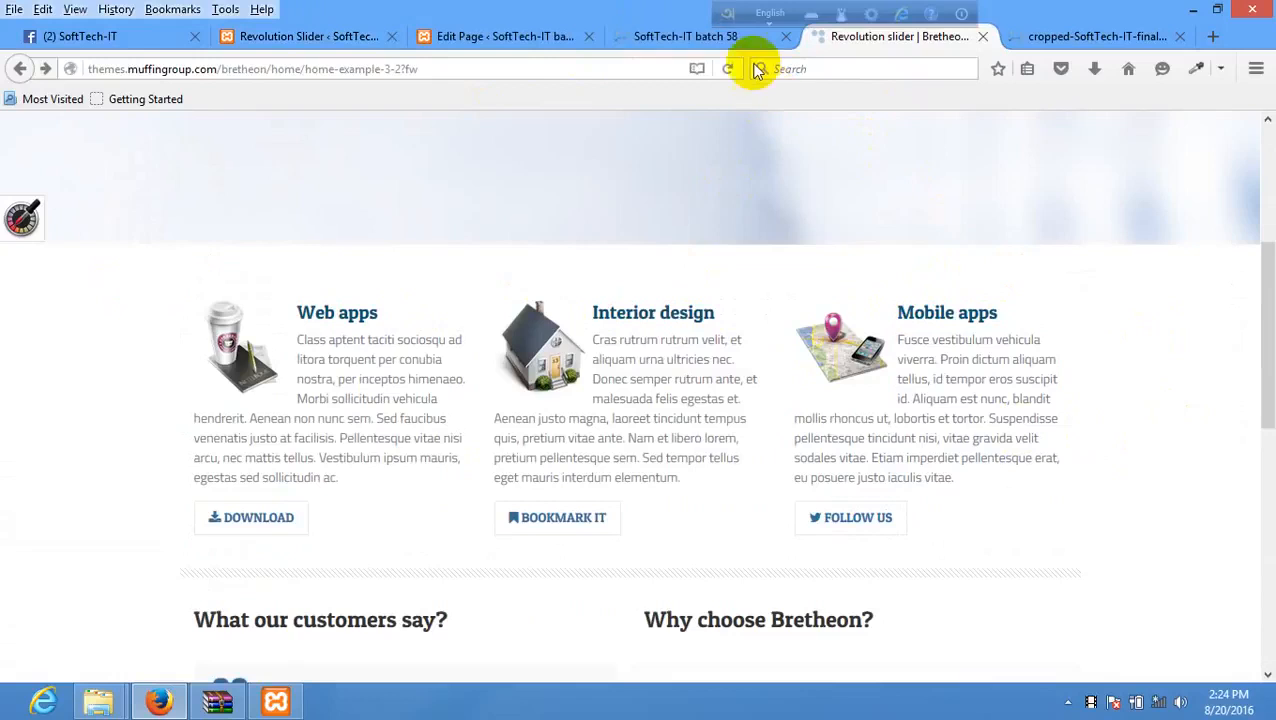
left_click(724, 38)
left_click(470, 36)
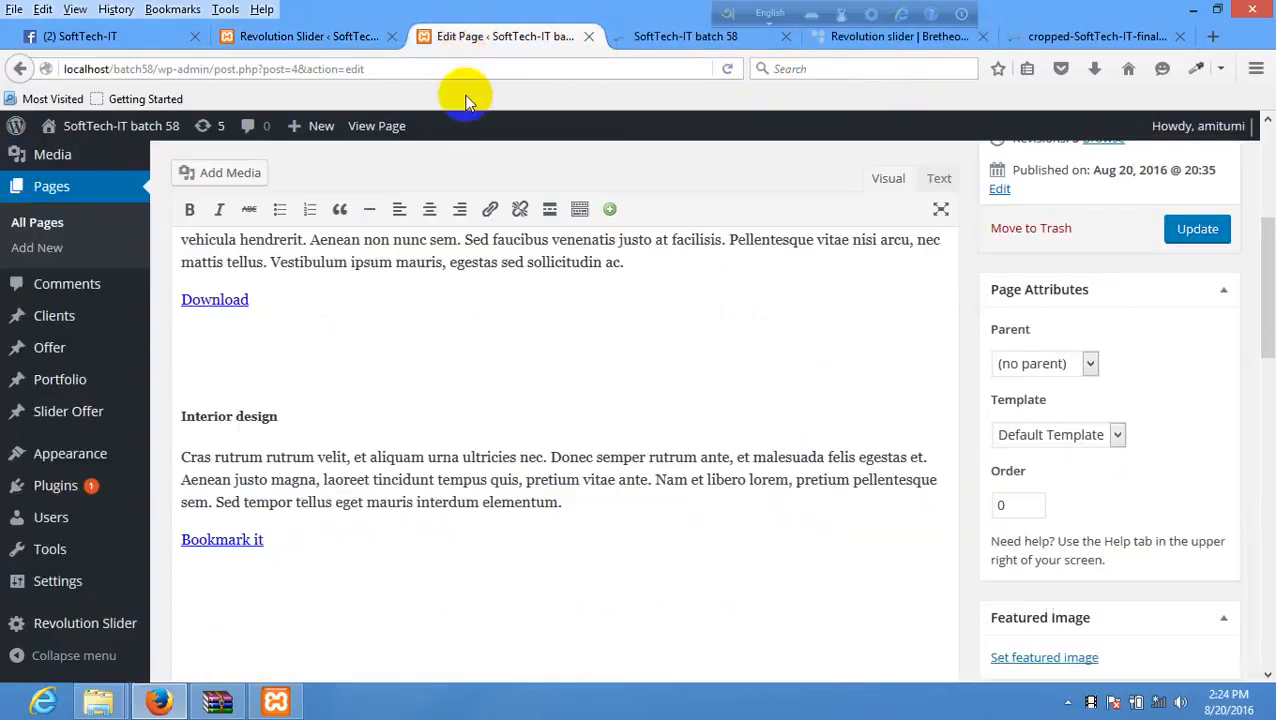
- Review the element types offered by the Content builder in the Home page's Page Options
scroll(390, 431, "down", 5)
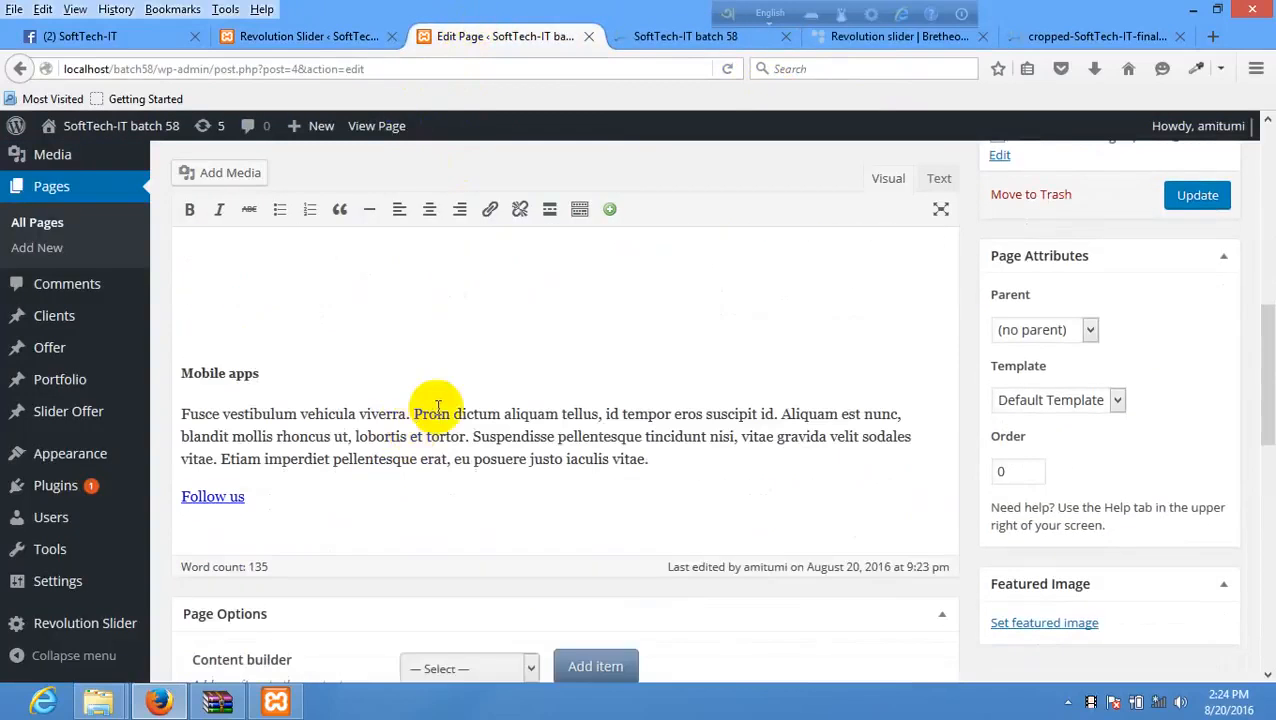
scroll(905, 340, "down", 4)
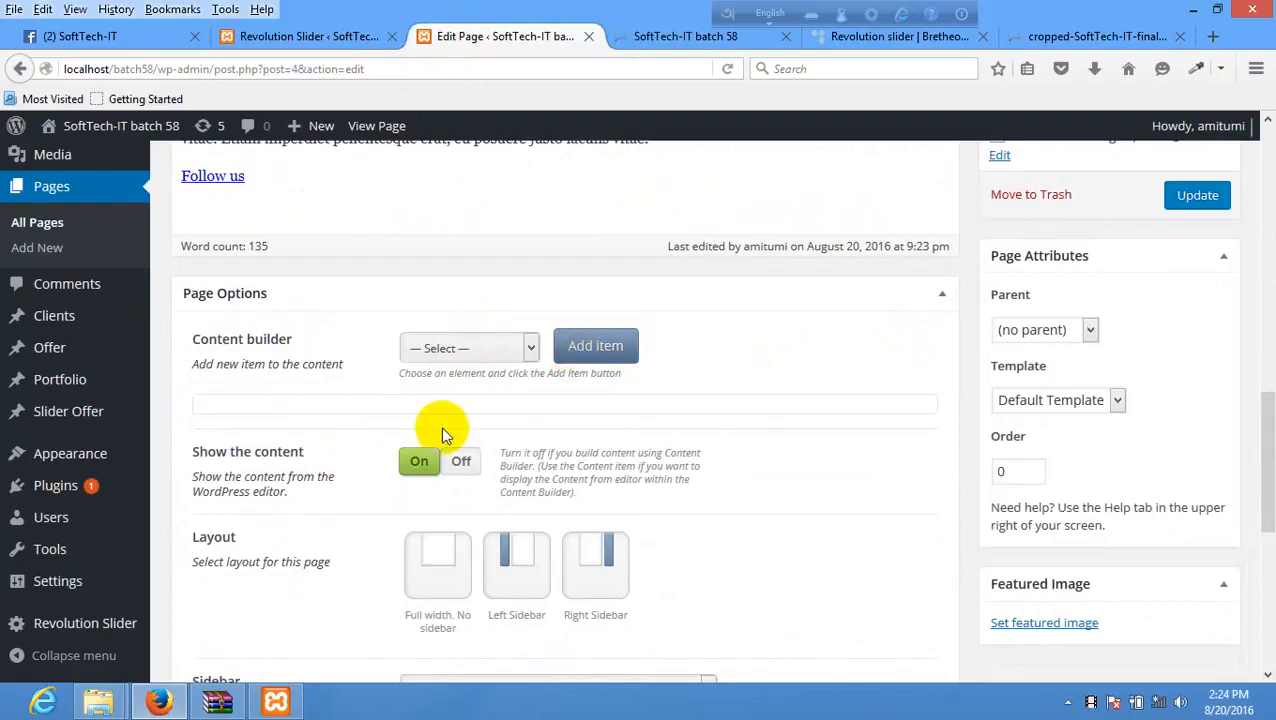
left_click(512, 349)
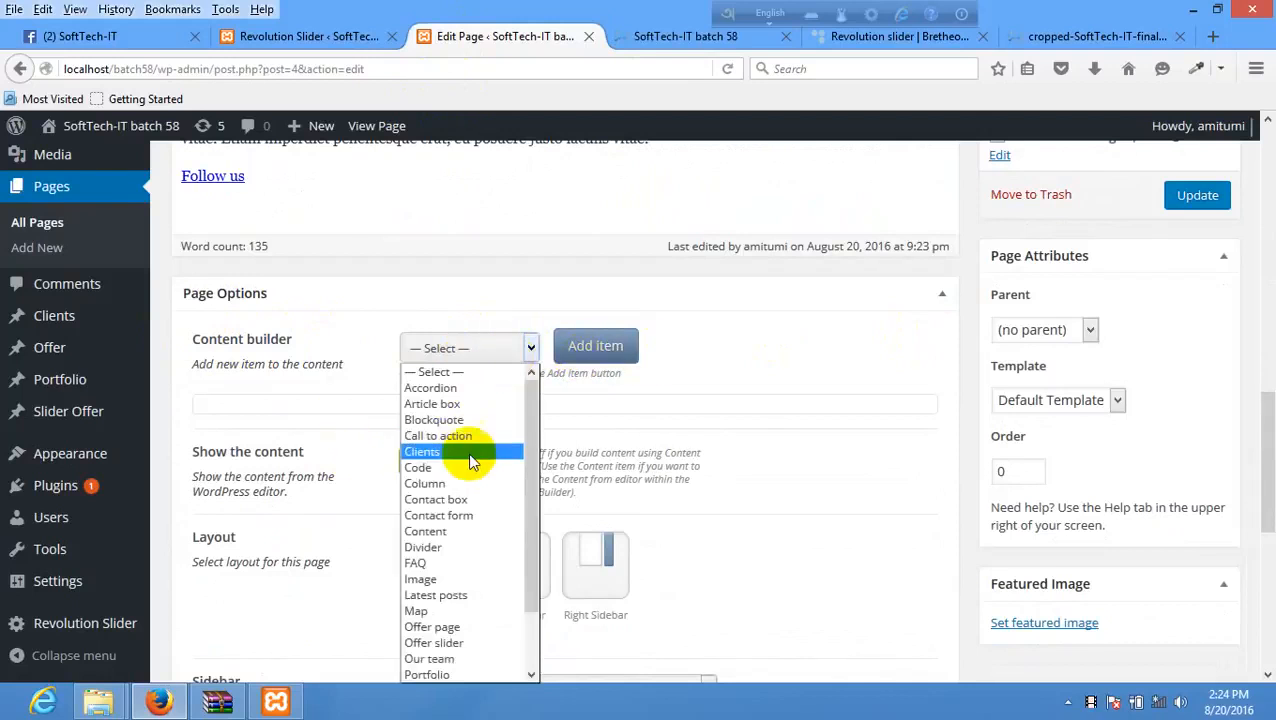
scroll(471, 460, "down", 2)
scroll(471, 460, "up", 2)
scroll(471, 460, "down", 2)
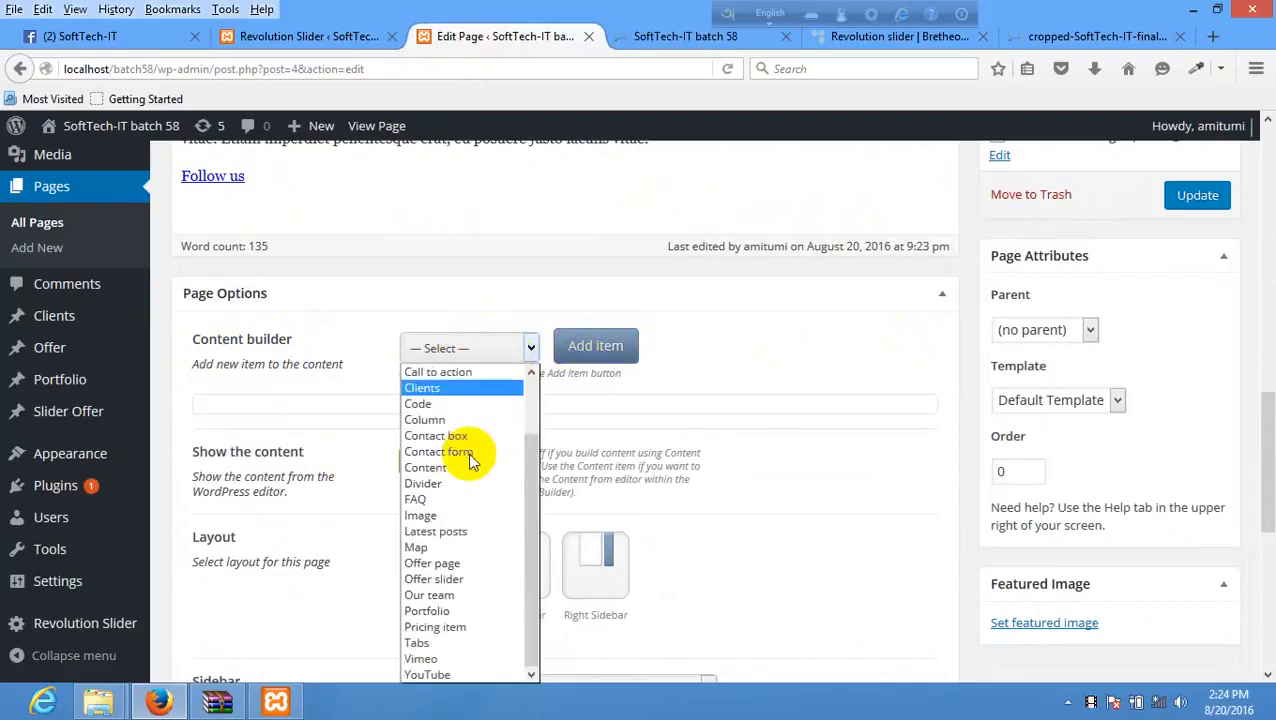
scroll(471, 460, "up", 2)
left_click(786, 382)
- Delete all the content from the Home page's editor and update the page
scroll(786, 385, "up", 6)
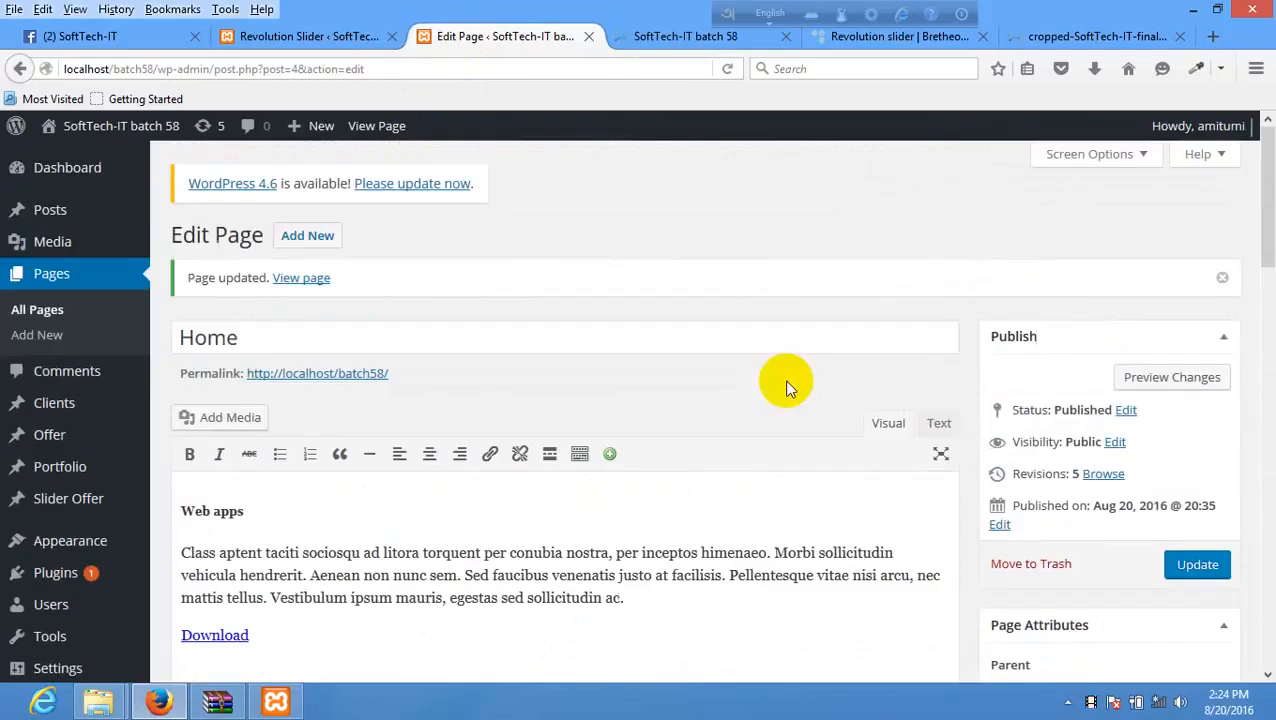
scroll(214, 464, "down", 5)
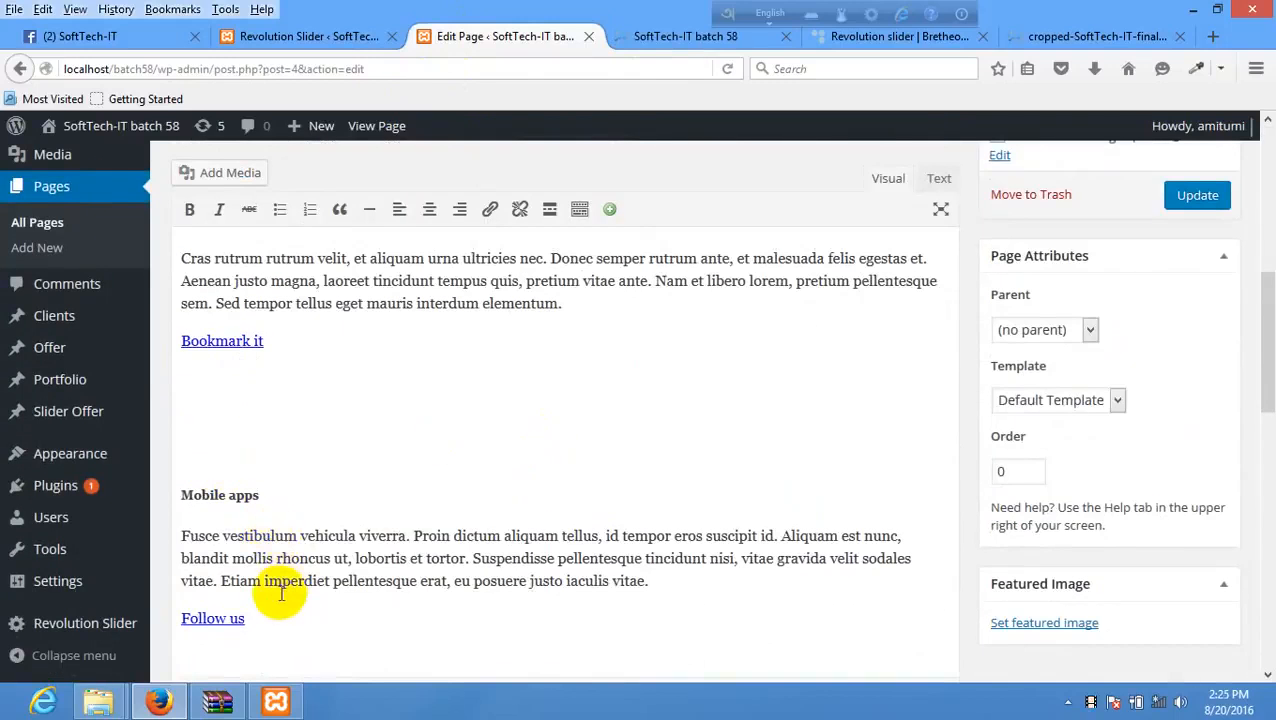
key("ctrl+a")
key("Delete")
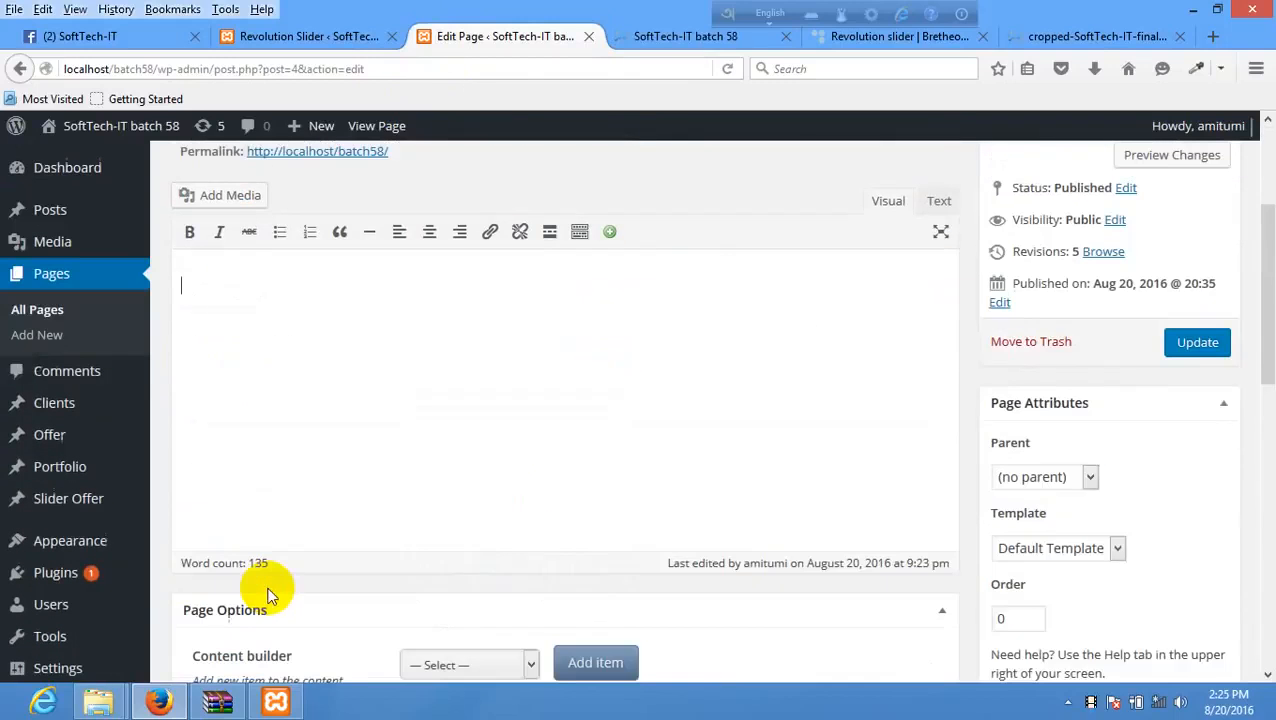
left_click(1210, 348)
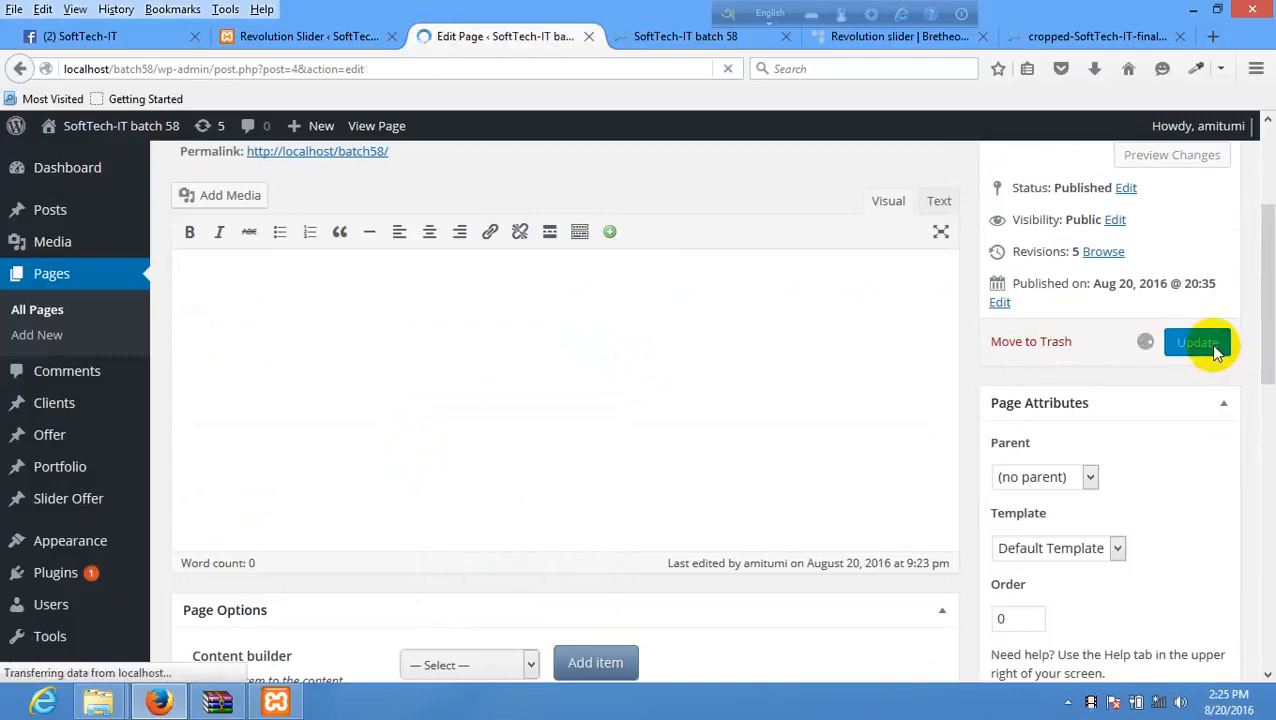
- Reload the live home page to check the area below the slider after emptying the editor
left_click(686, 38)
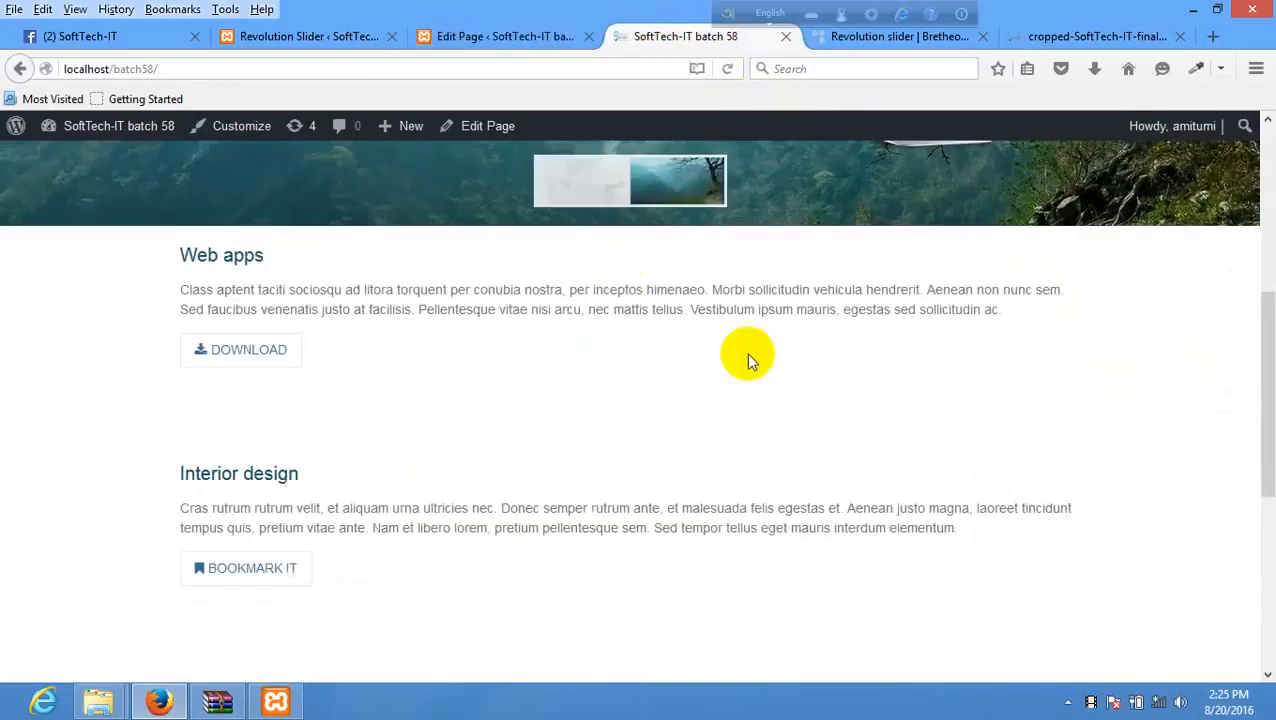
right_click(632, 326)
left_click(731, 350)
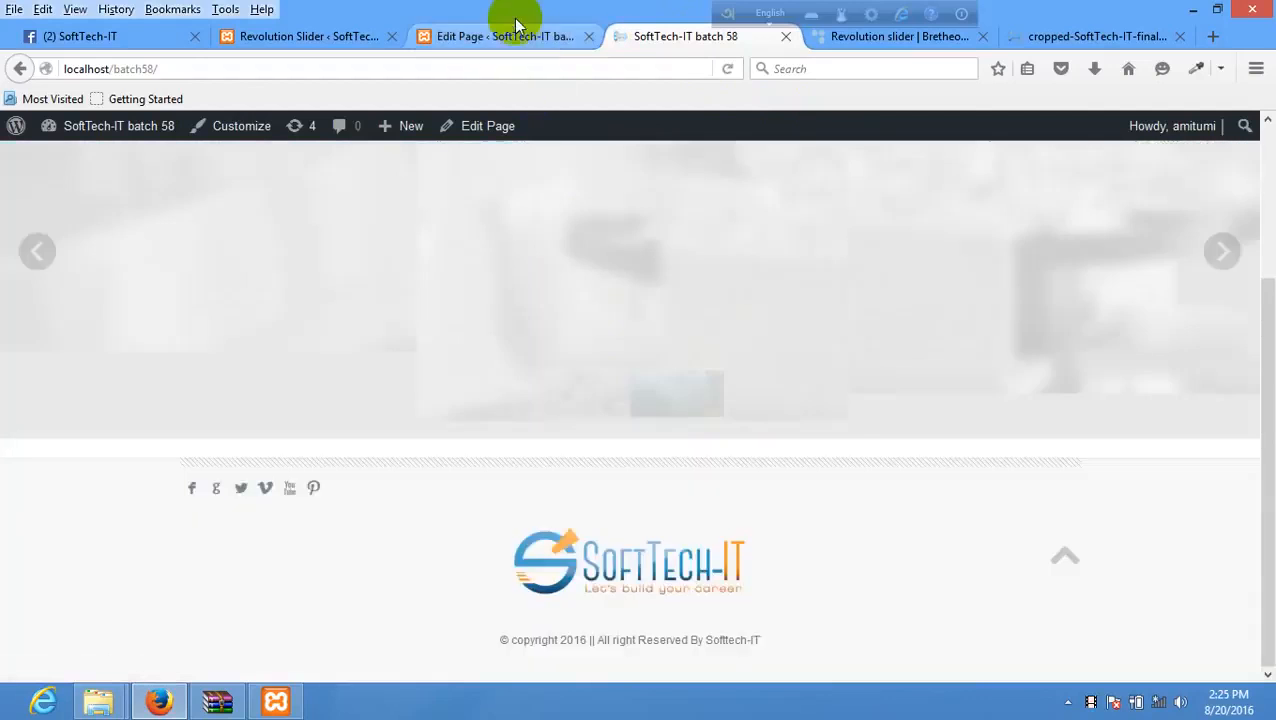
- Add four Column items to the Home page's Content builder
left_click(504, 36)
scroll(407, 440, "down", 5)
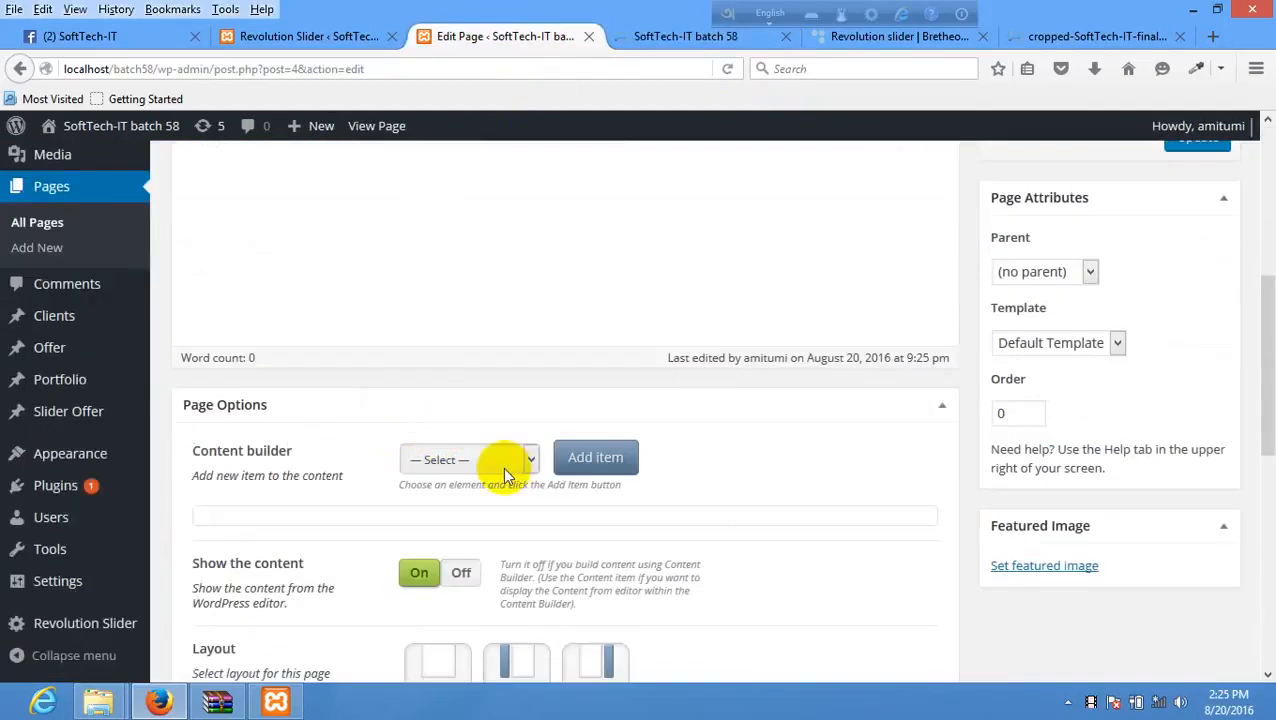
scroll(502, 467, "down", 2)
left_click(484, 353)
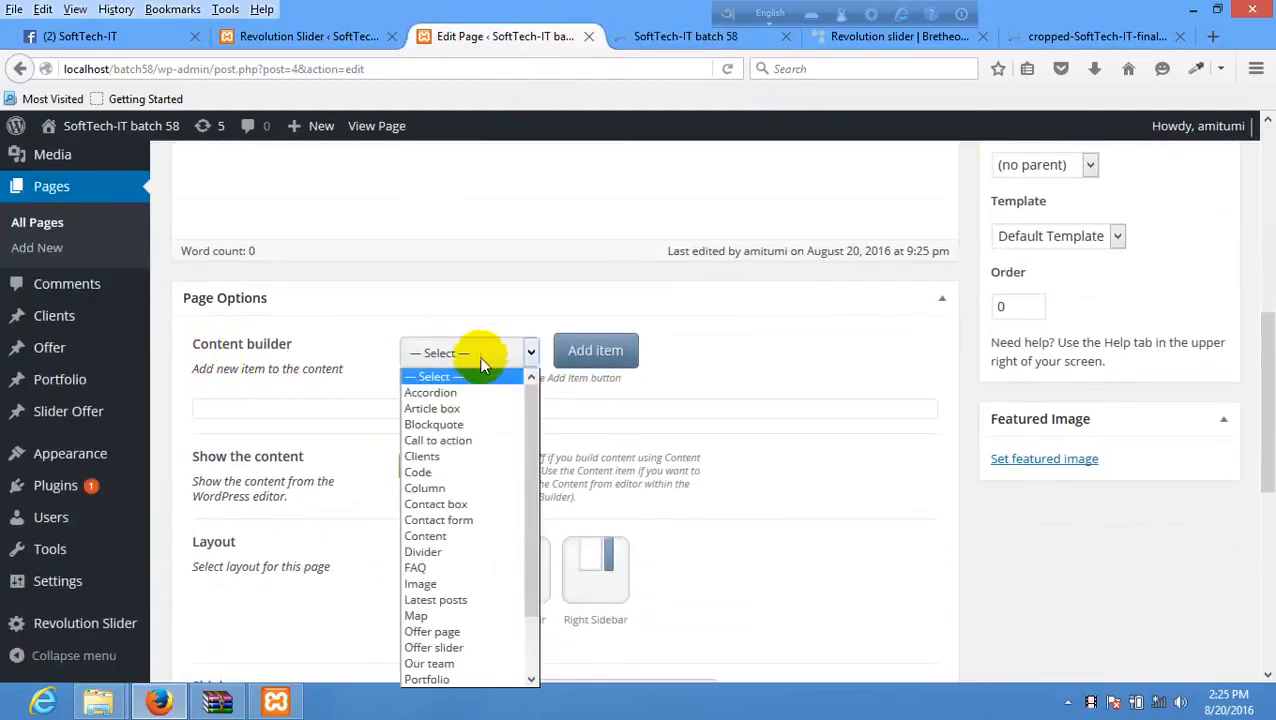
left_click(464, 489)
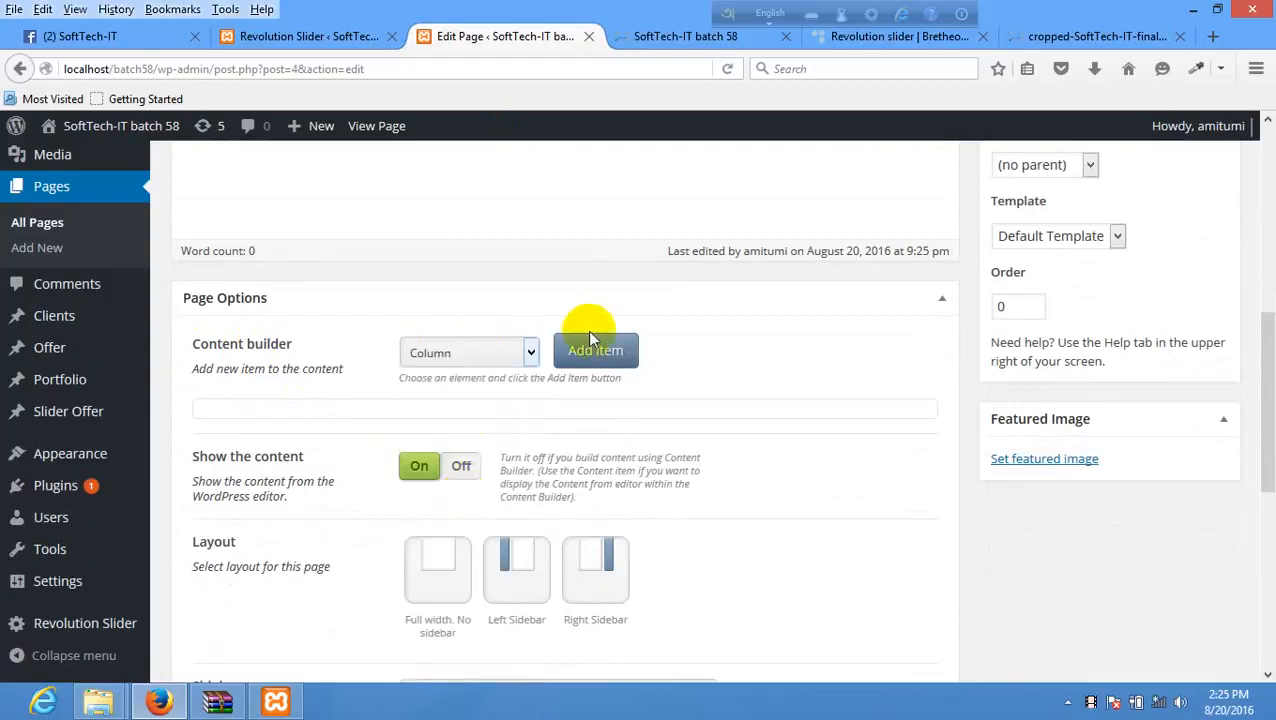
left_click(595, 358)
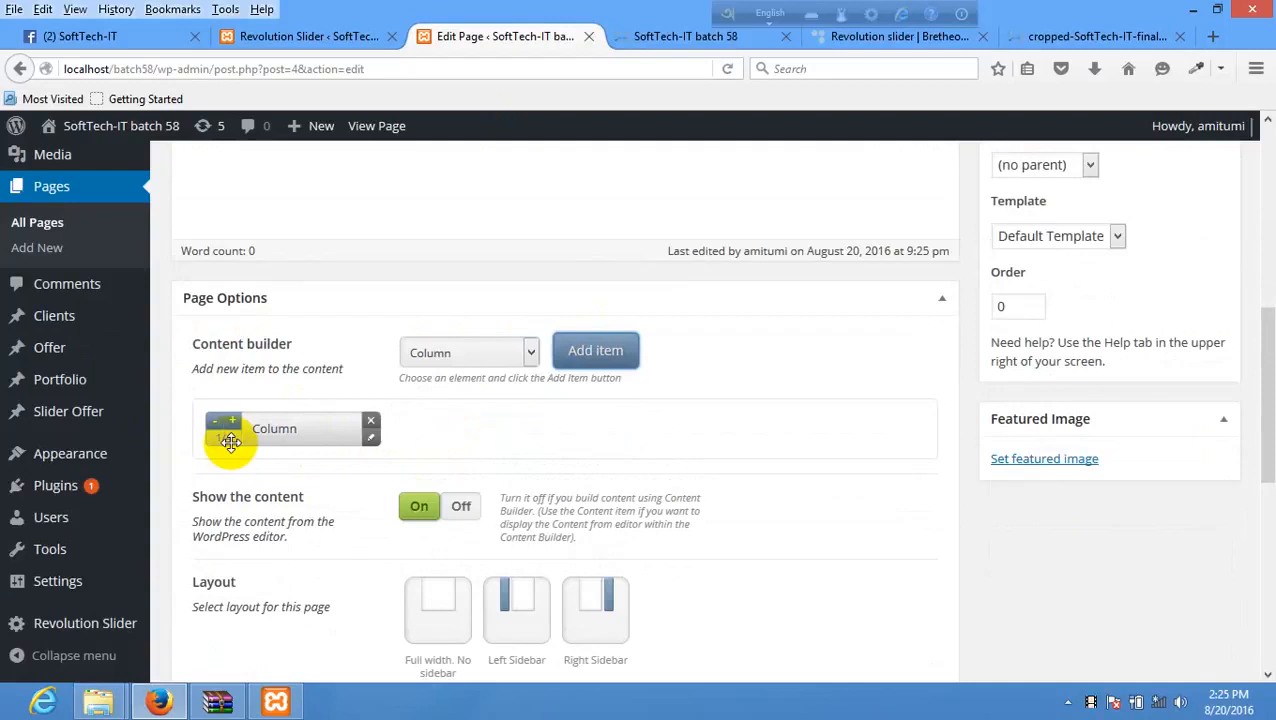
left_click(612, 352)
left_click(613, 352)
left_click(614, 352)
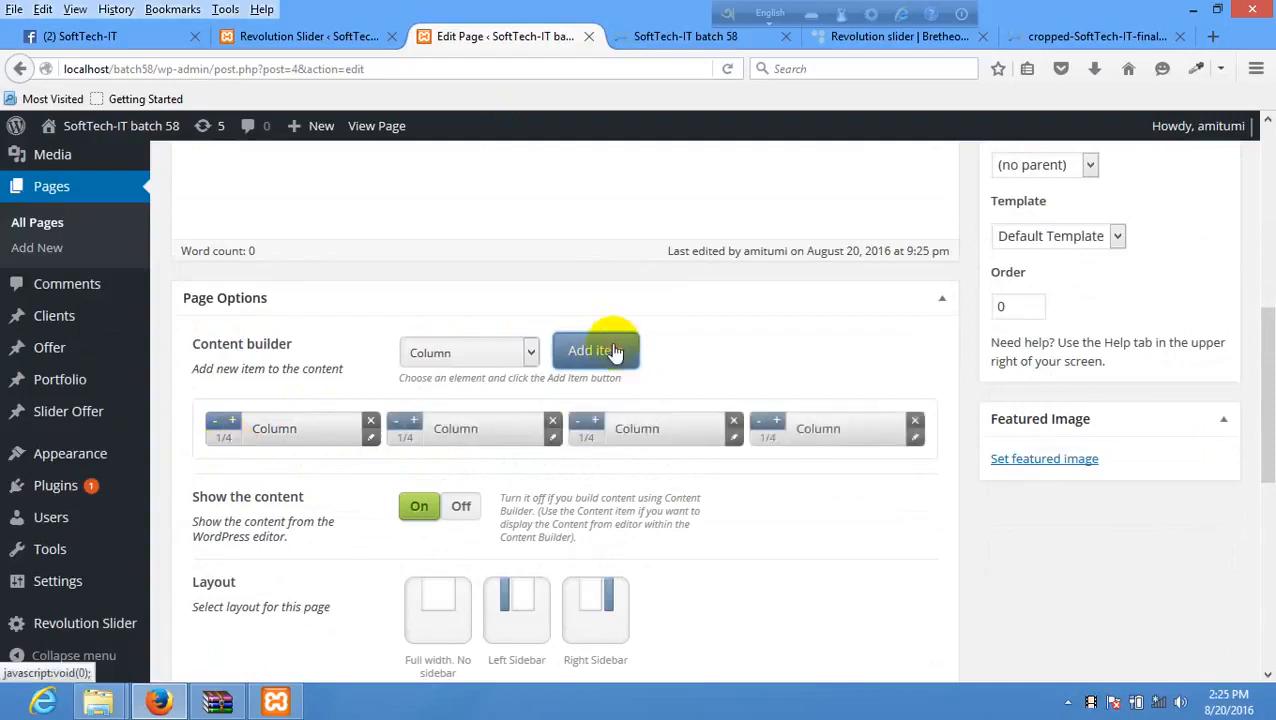
- Check the Bretheon demo's section layout and delete the fourth Column item from the Home page's Content builder
left_click(665, 38)
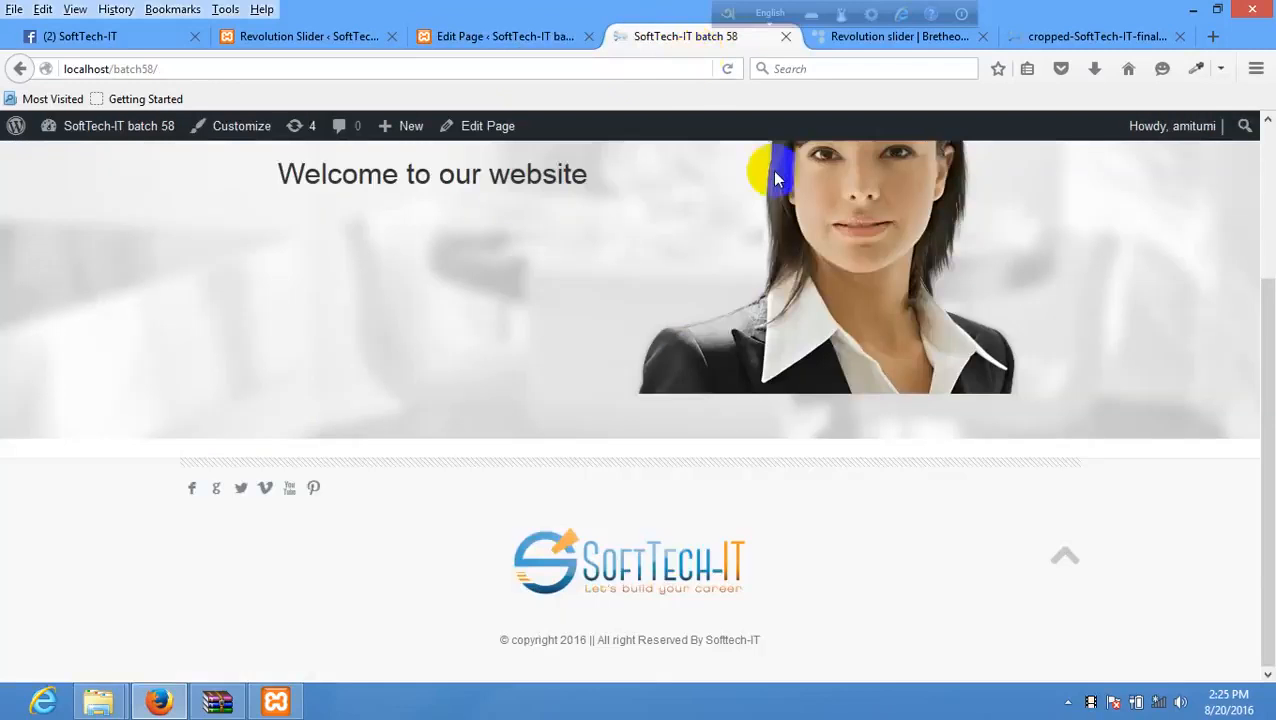
left_click(880, 42)
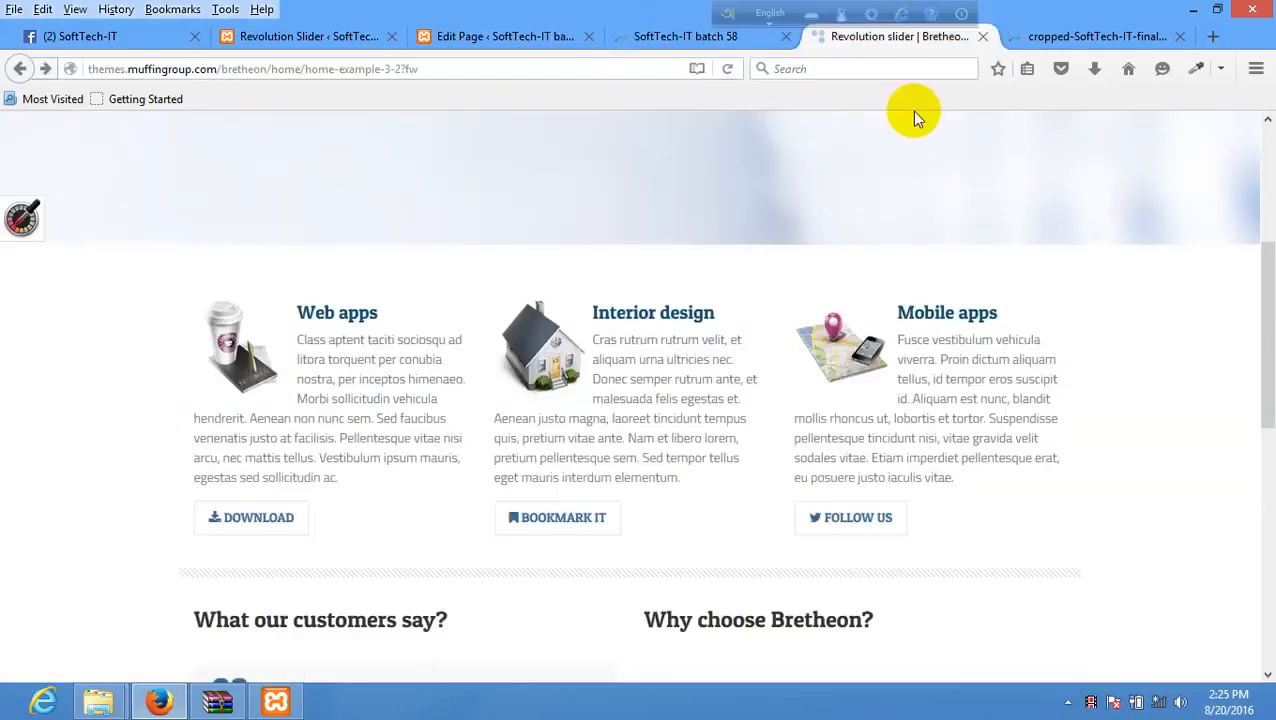
left_click(465, 34)
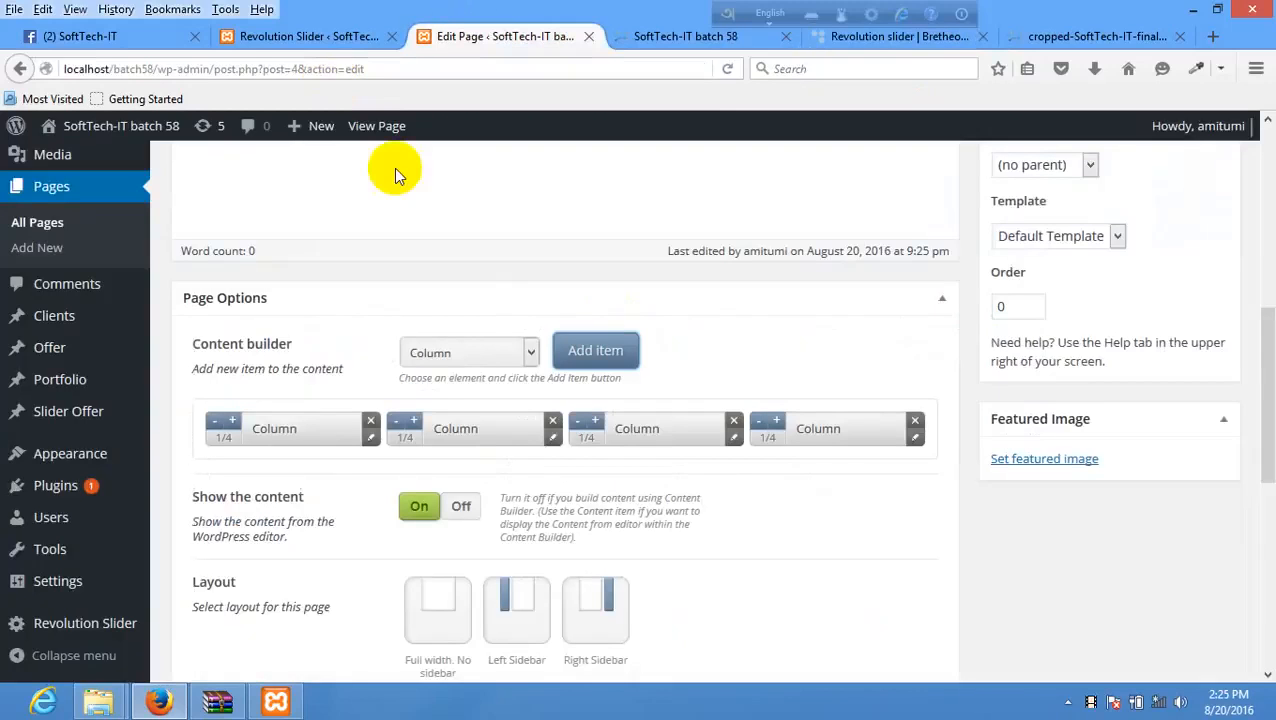
left_click(915, 424)
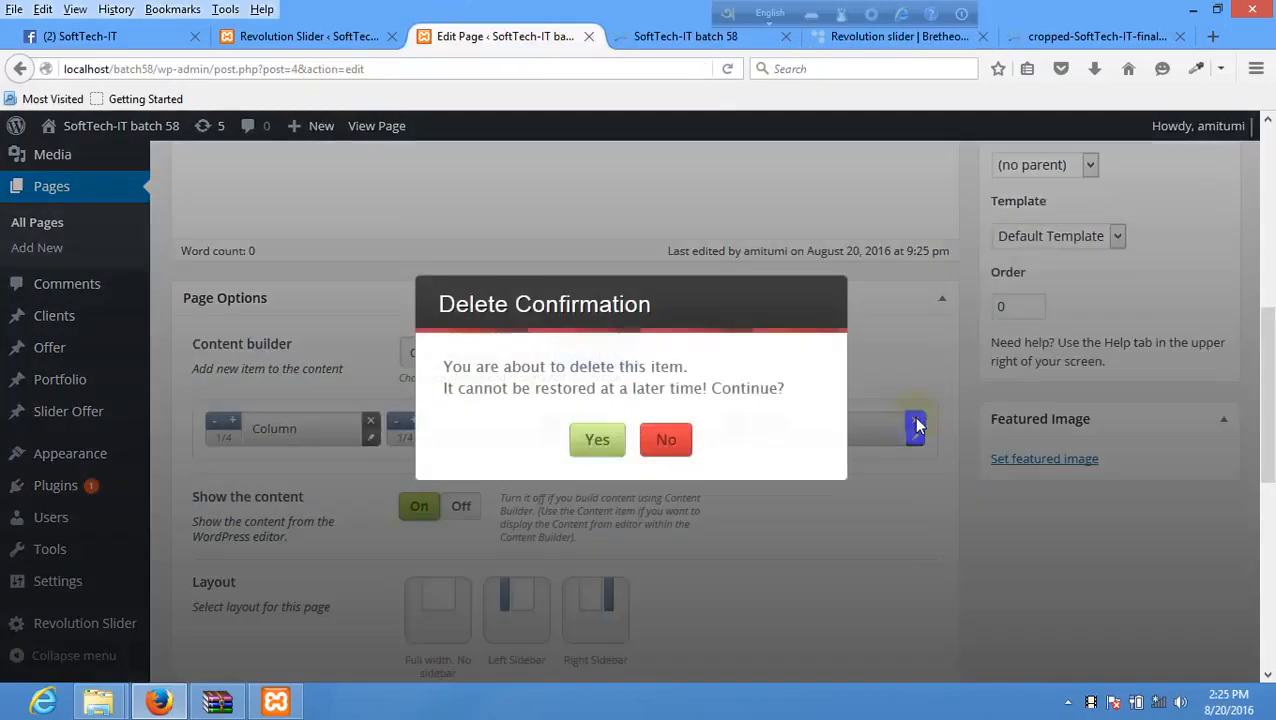
left_click(597, 442)
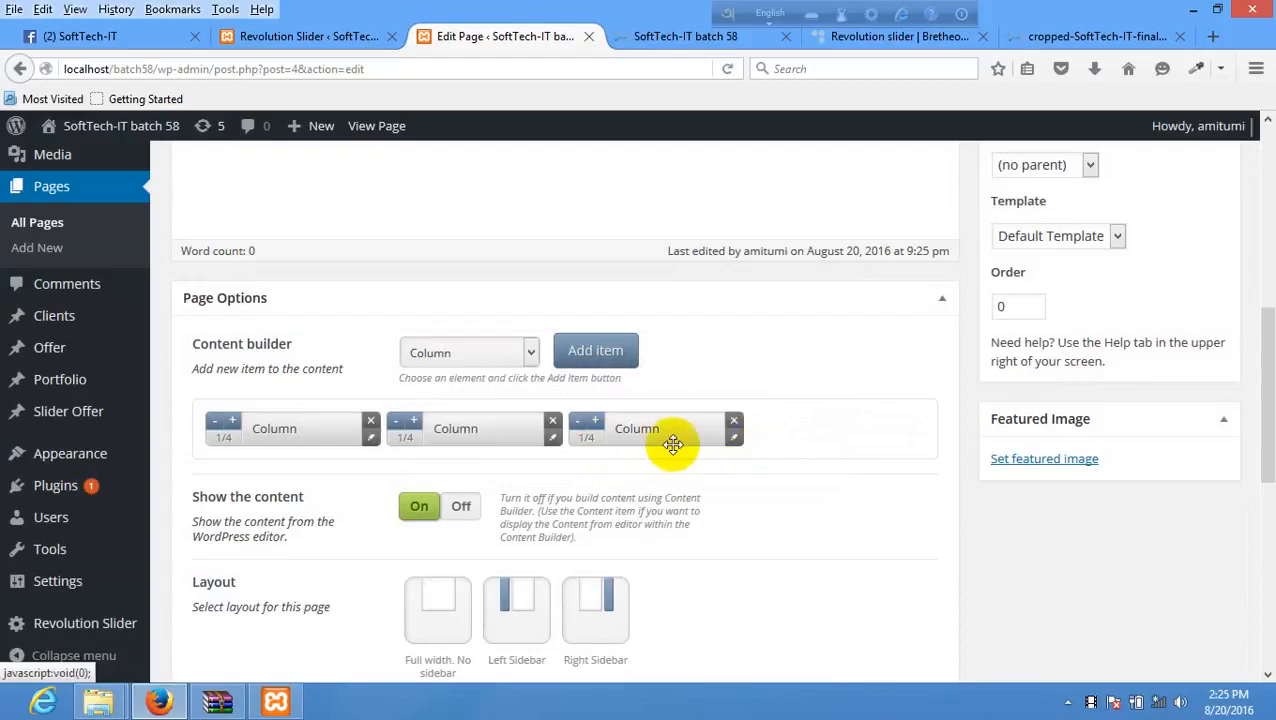
- View the third Column item's settings without changes, and widen all three Content builder columns to 1/3
left_click(739, 440)
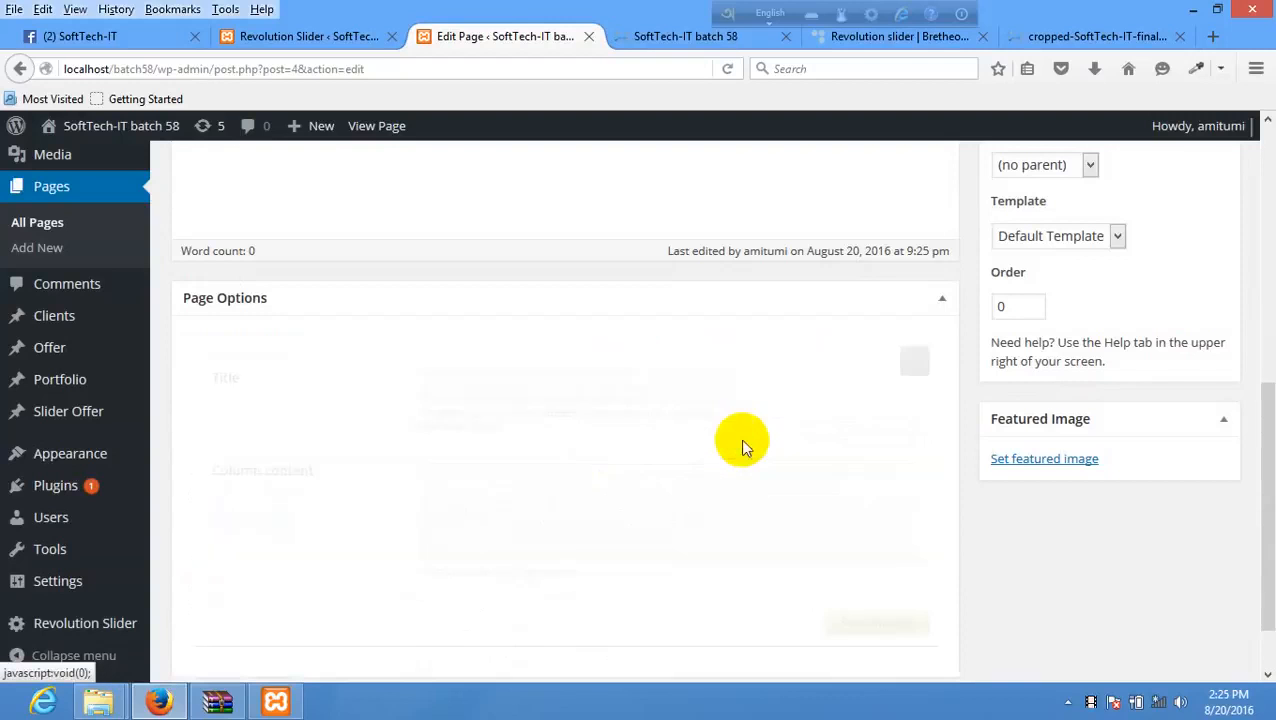
left_click(917, 363)
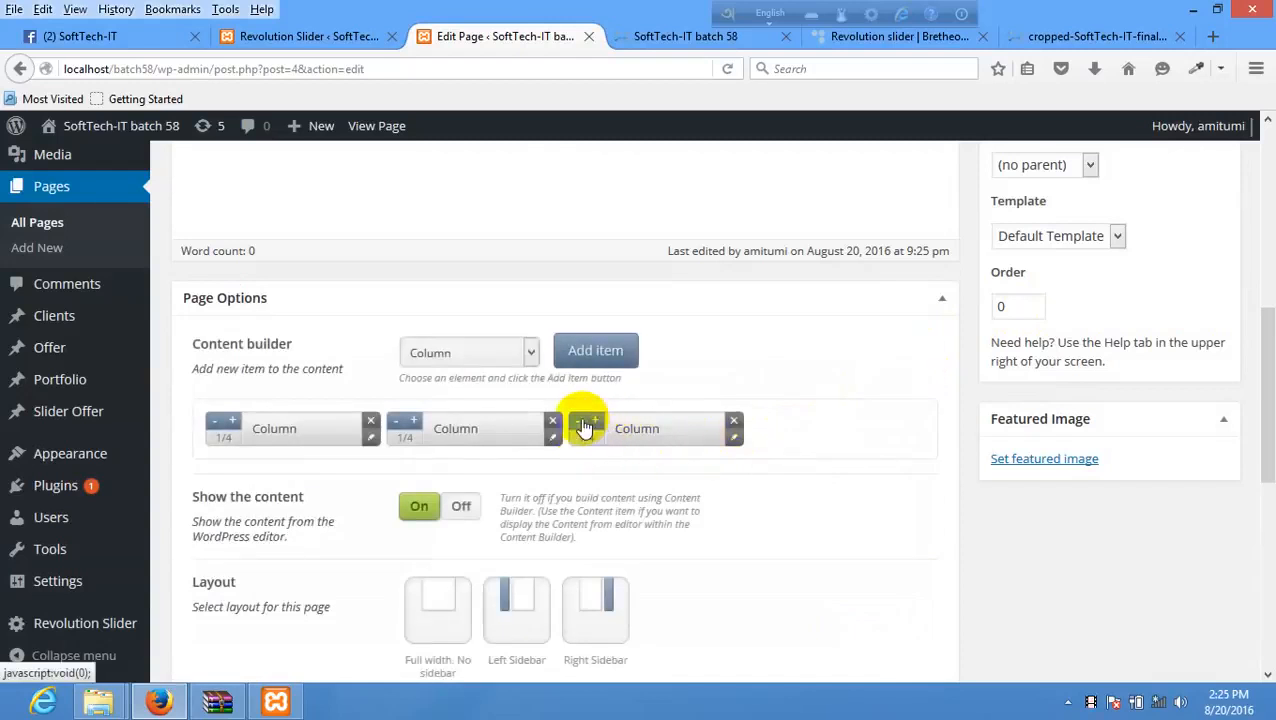
left_click(598, 421)
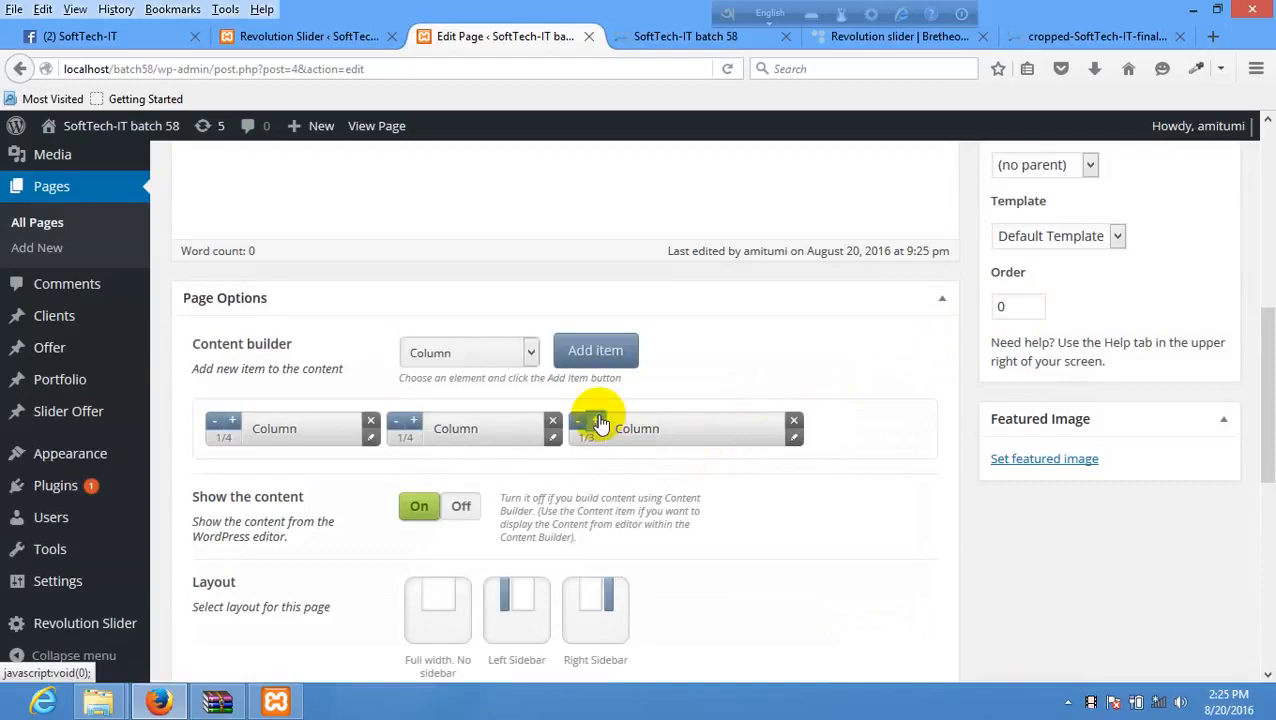
left_click(413, 421)
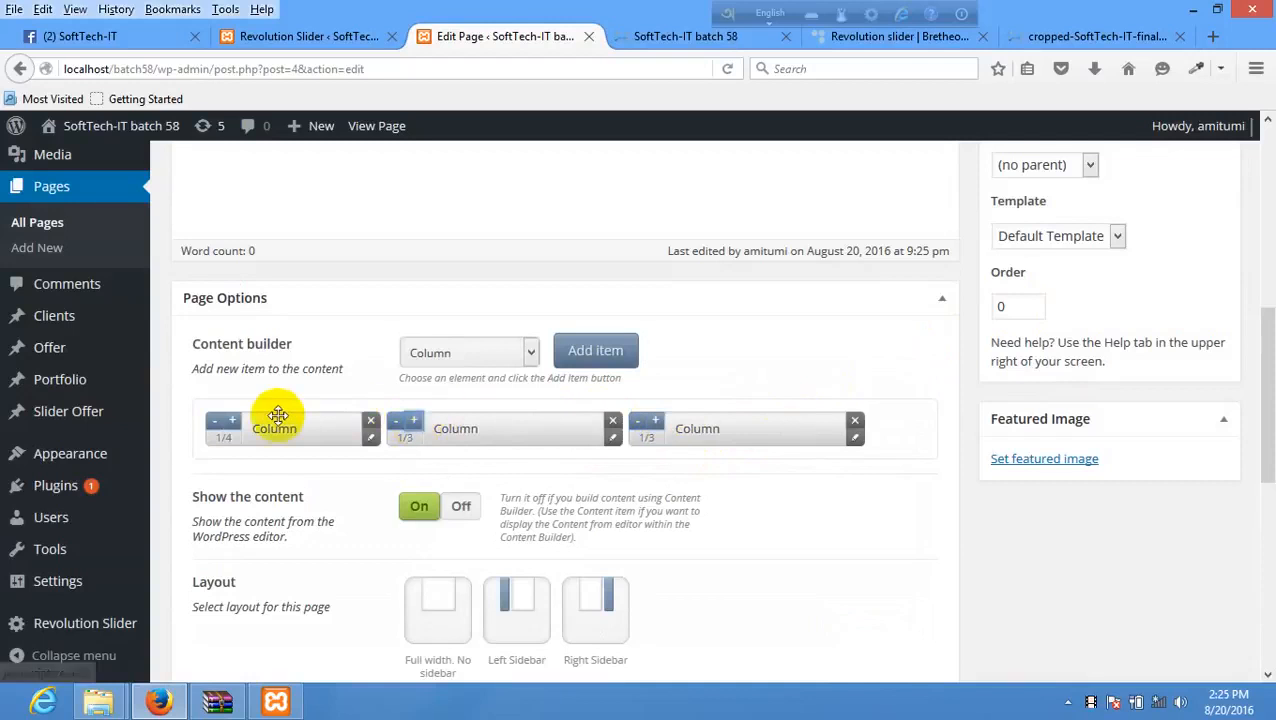
left_click(232, 420)
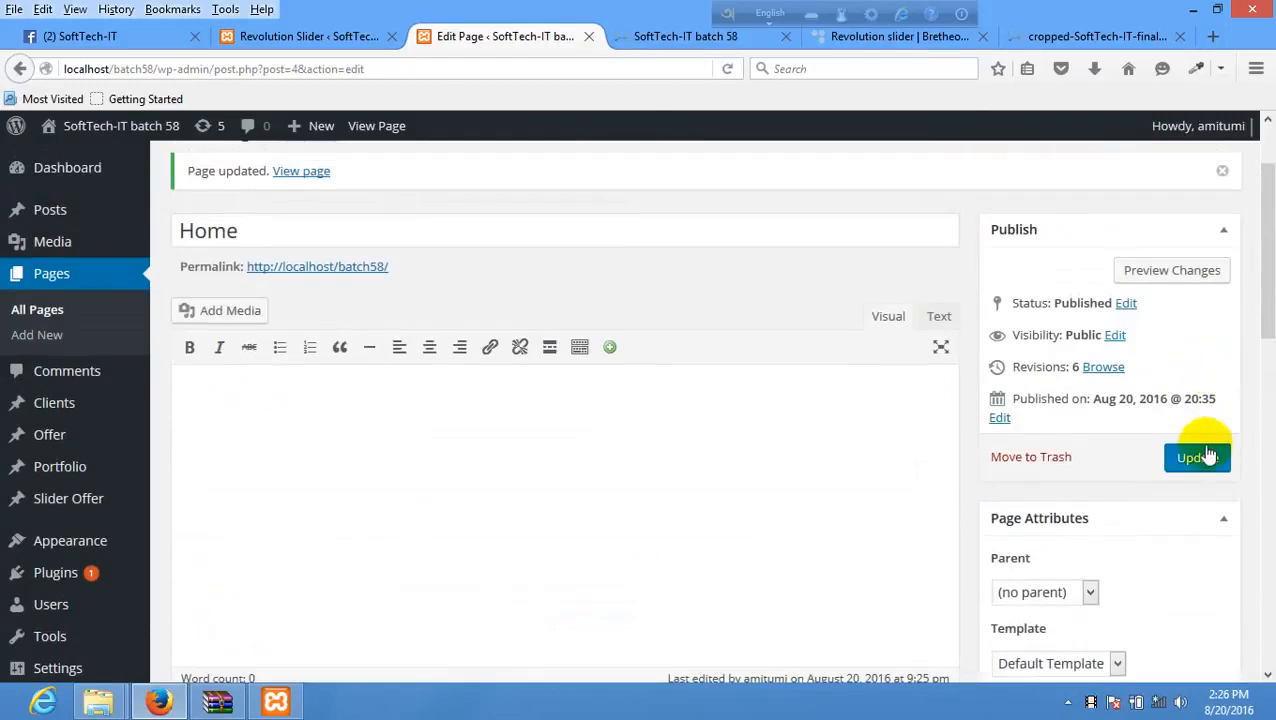
- Update the Home page with the three columns and reload the live home page to check it
left_click(1205, 456)
left_click(630, 34)
right_click(472, 280)
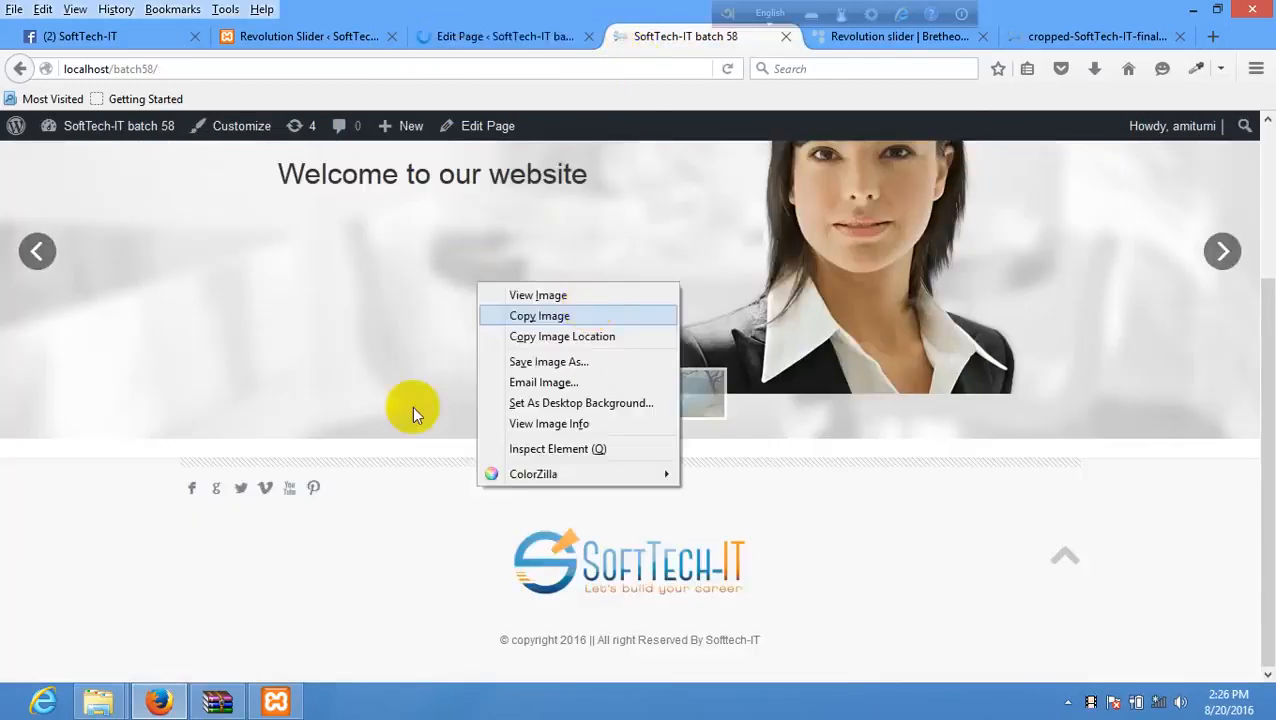
right_click(344, 491)
left_click(345, 531)
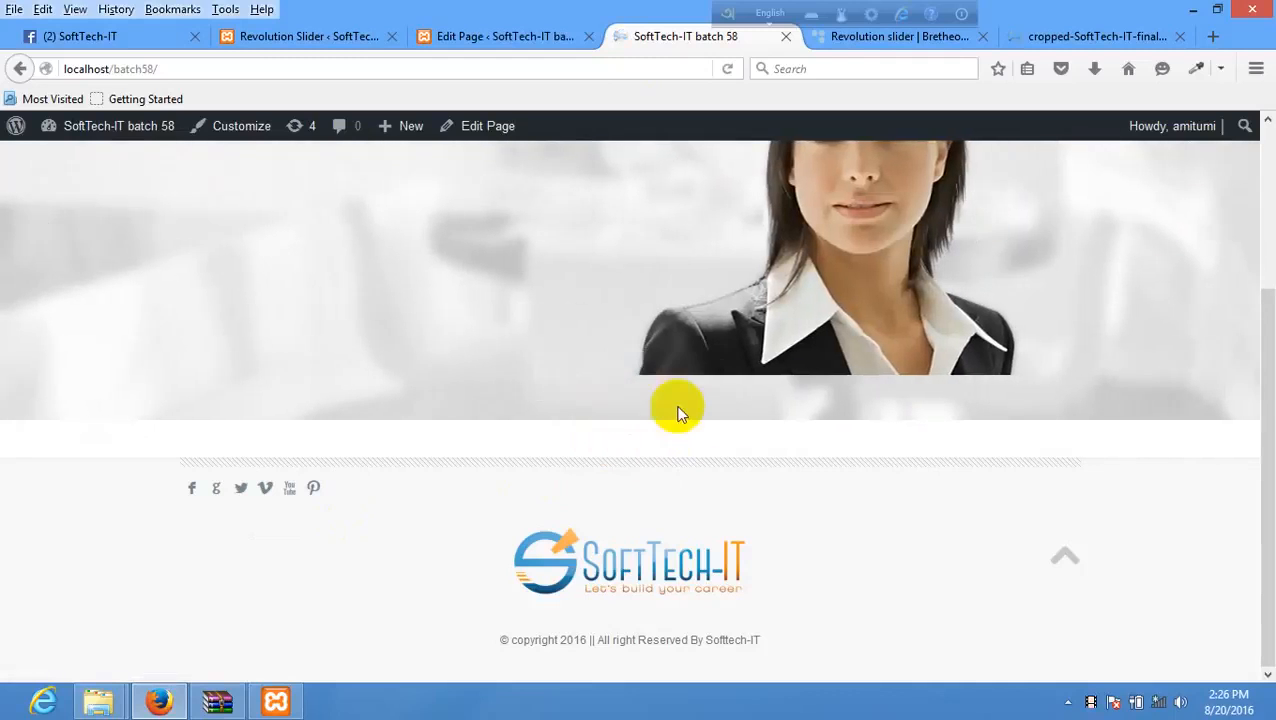
- Close the Revolution Slider admin page and return to editing the Home page
left_click(490, 40)
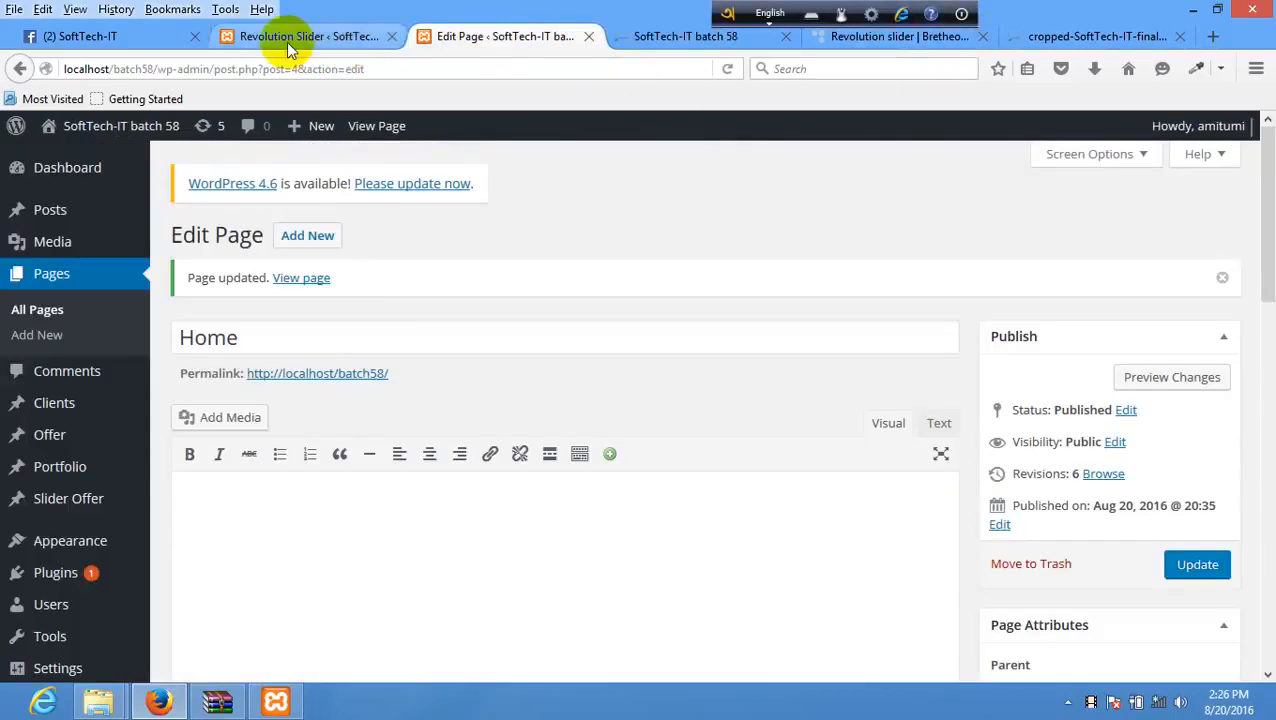
left_click(286, 40)
left_click(393, 38)
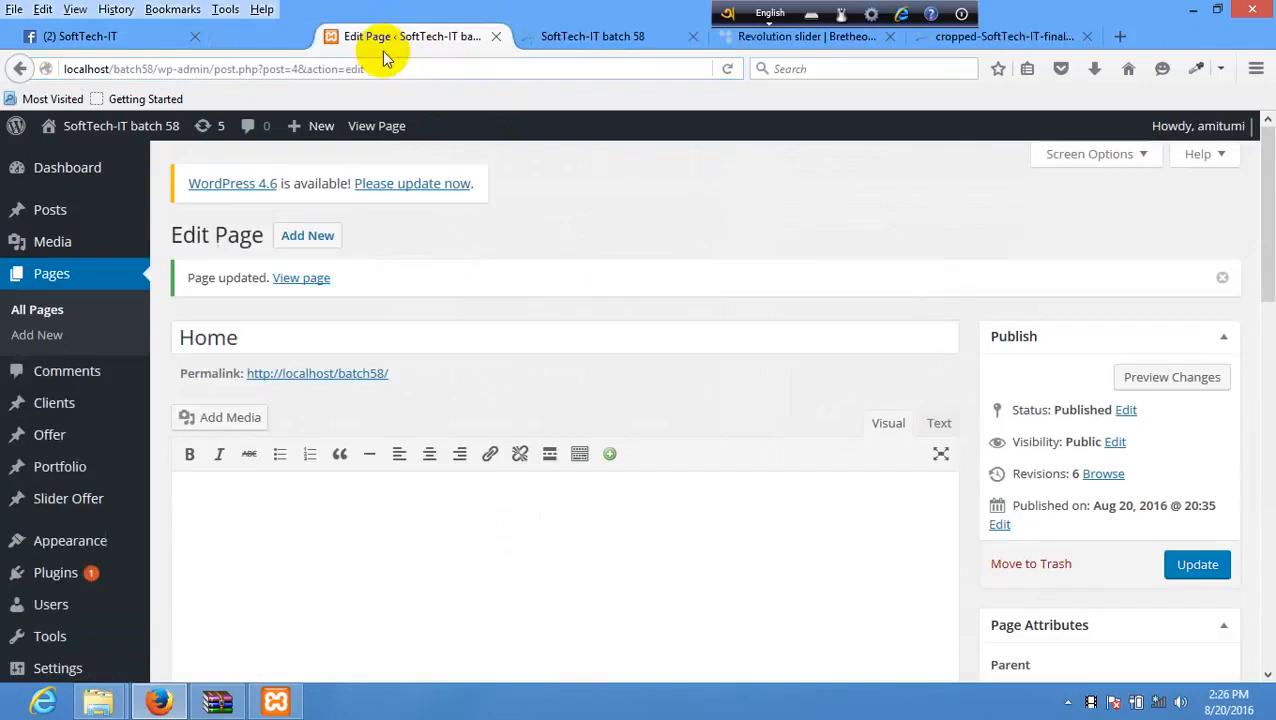
- Open the first Content builder column for editing and give it the title "col 1"
scroll(450, 418, "down", 6)
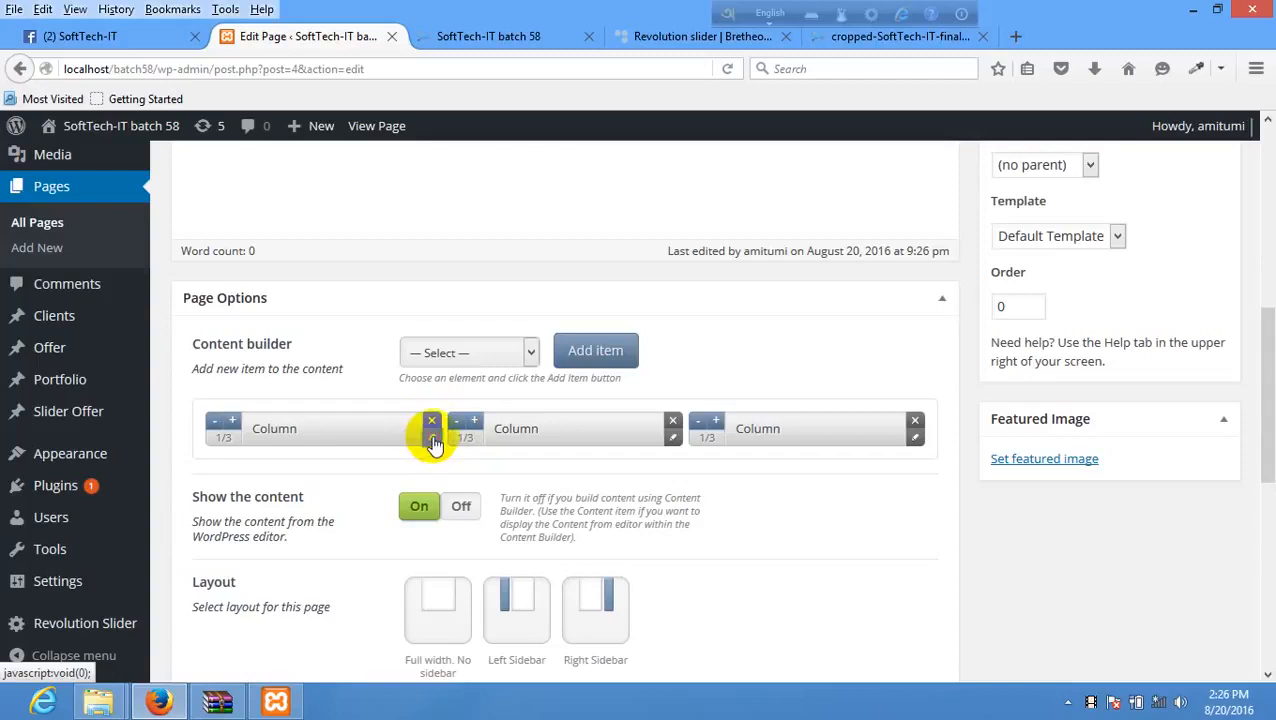
left_click(432, 440)
left_click(486, 384)
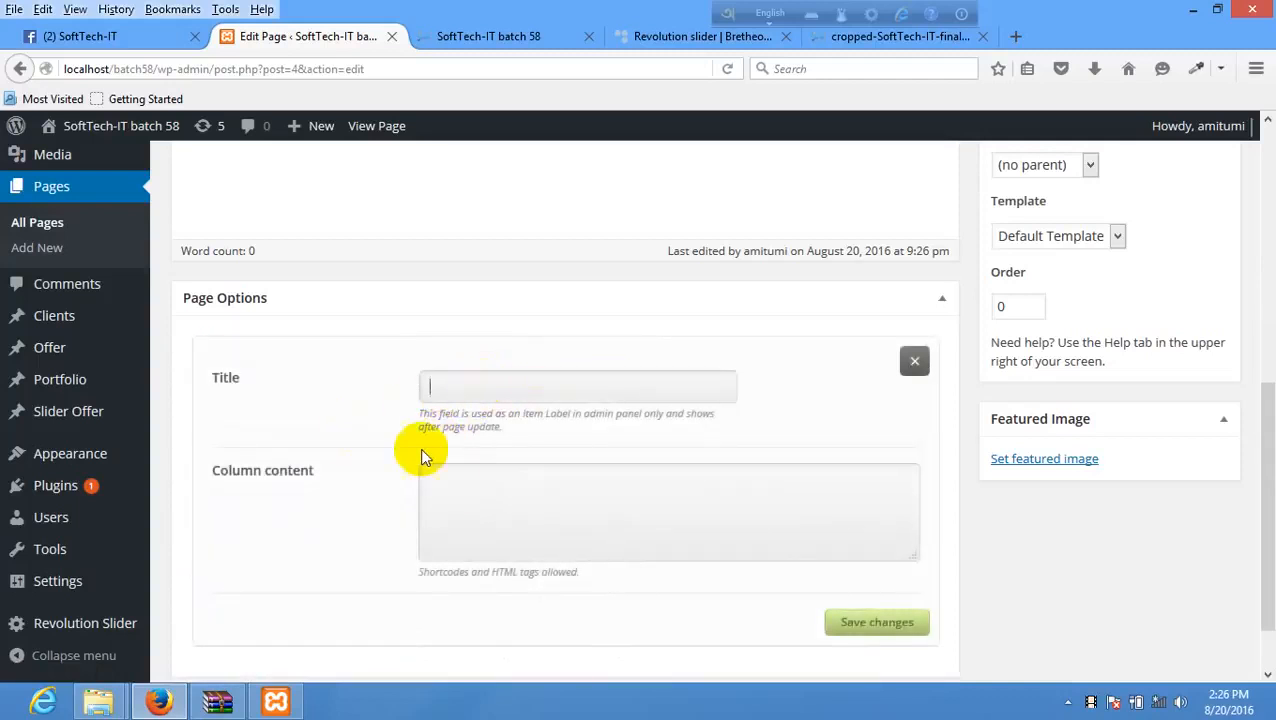
left_click(531, 490)
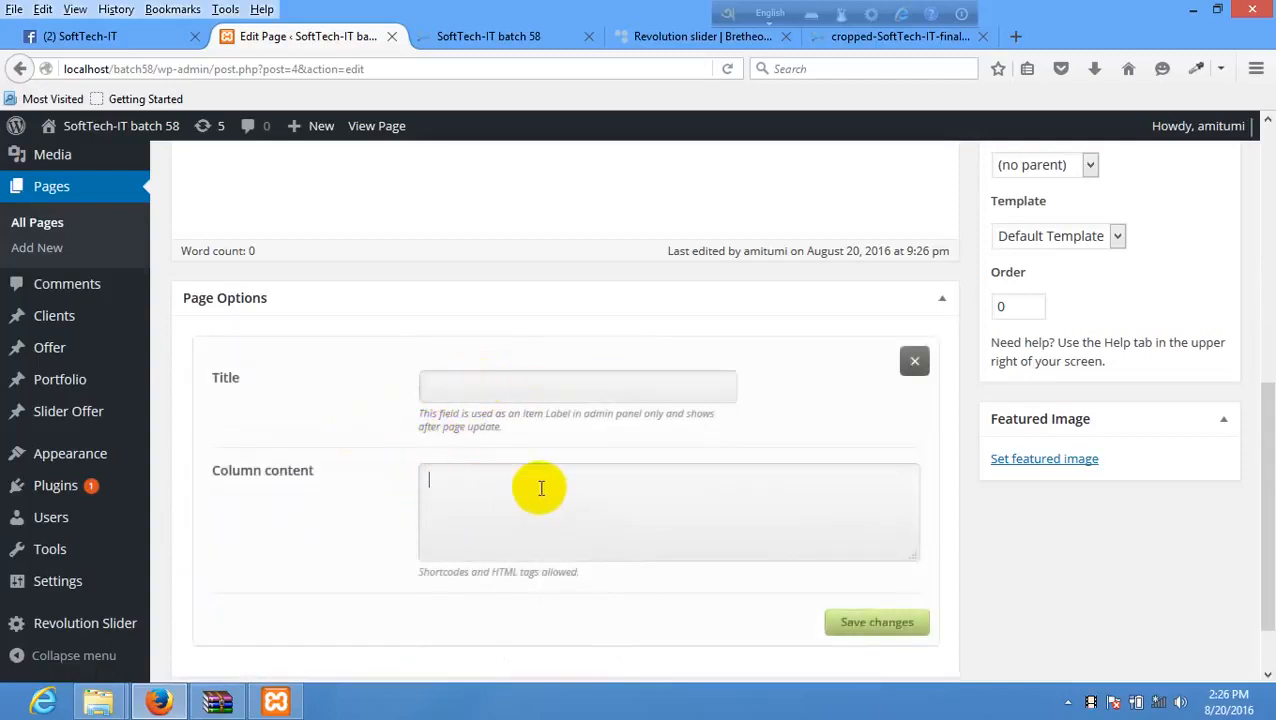
left_click(676, 38)
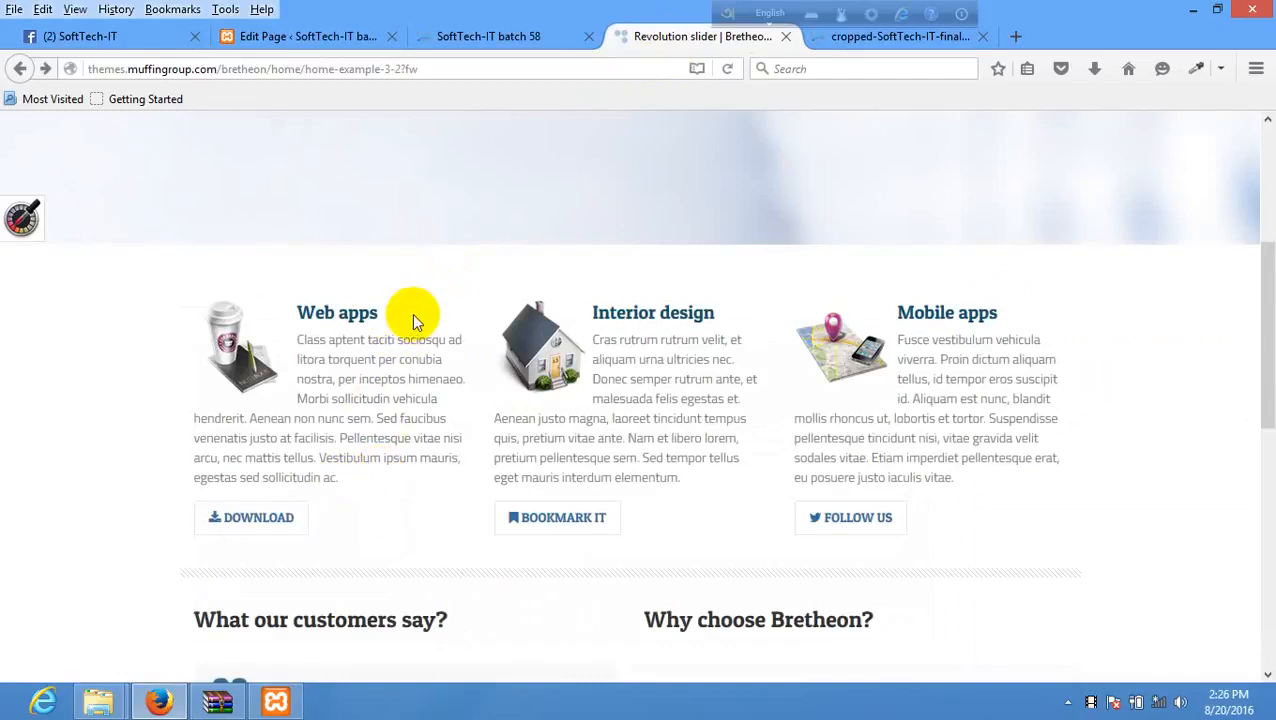
left_click(370, 36)
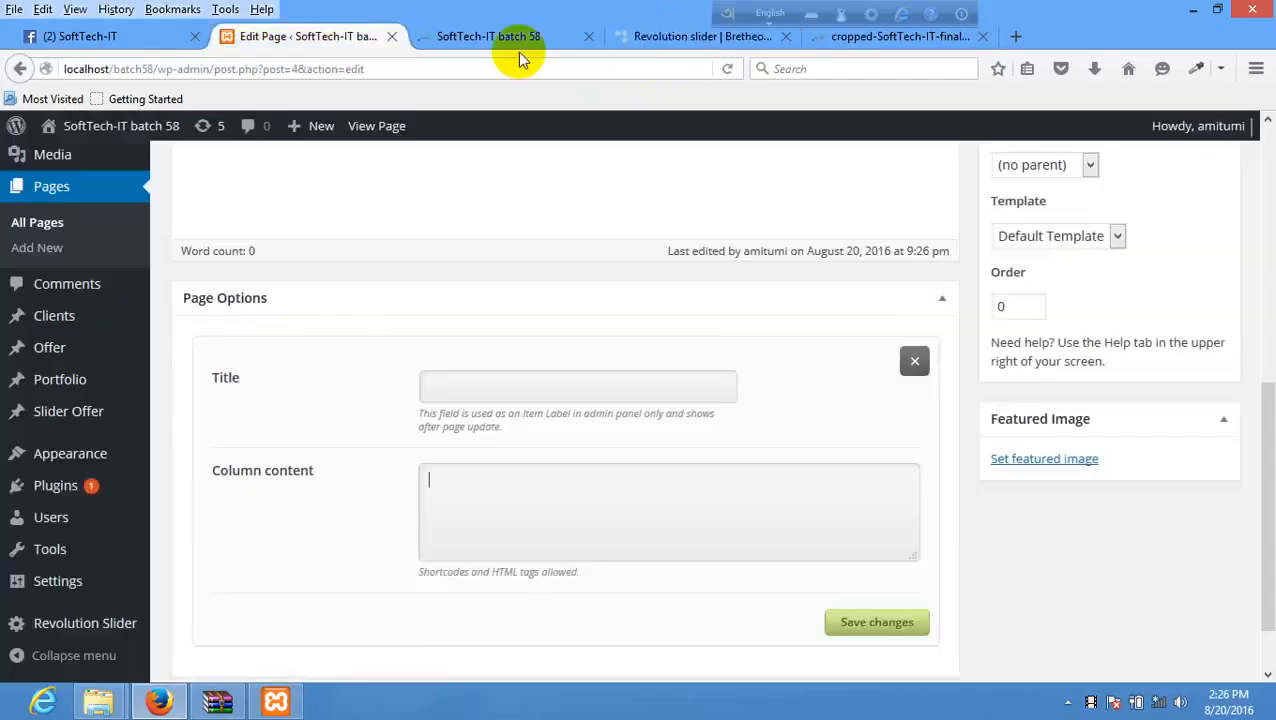
left_click(486, 383)
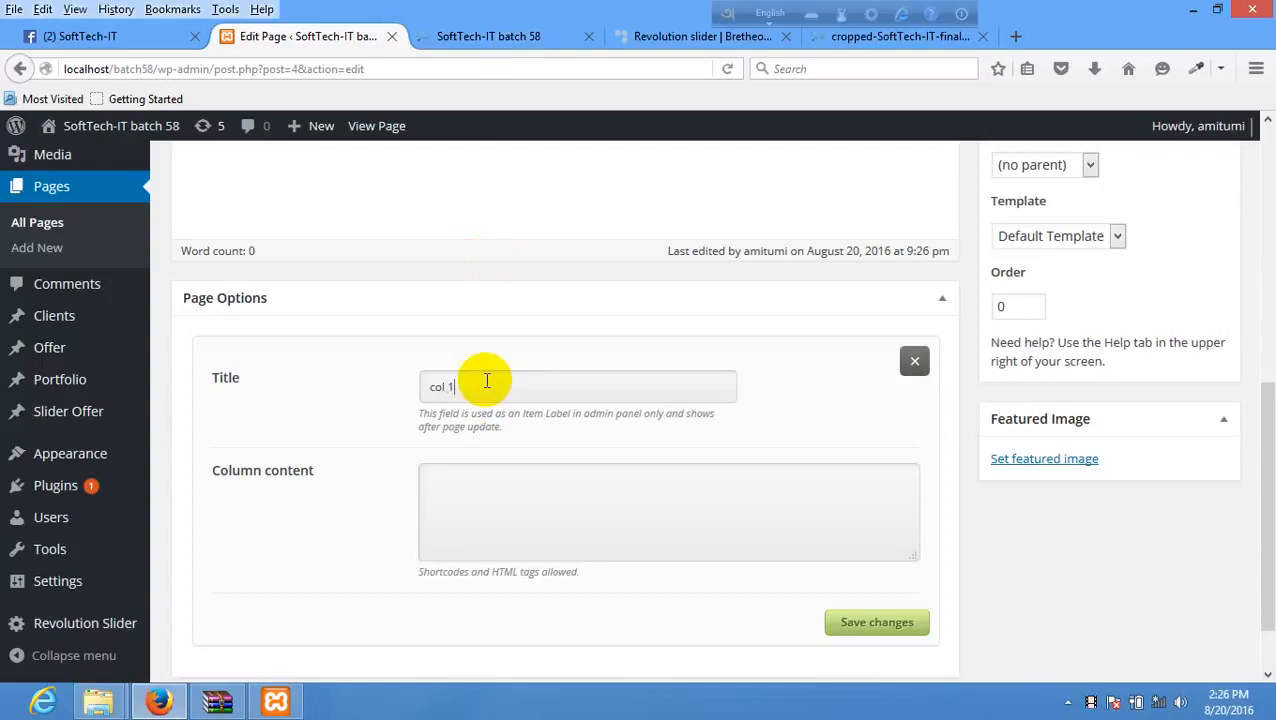
- Copy the Bretheon demo's Web apps heading, paragraph and Download label into the first column's content and save the column
left_click(680, 36)
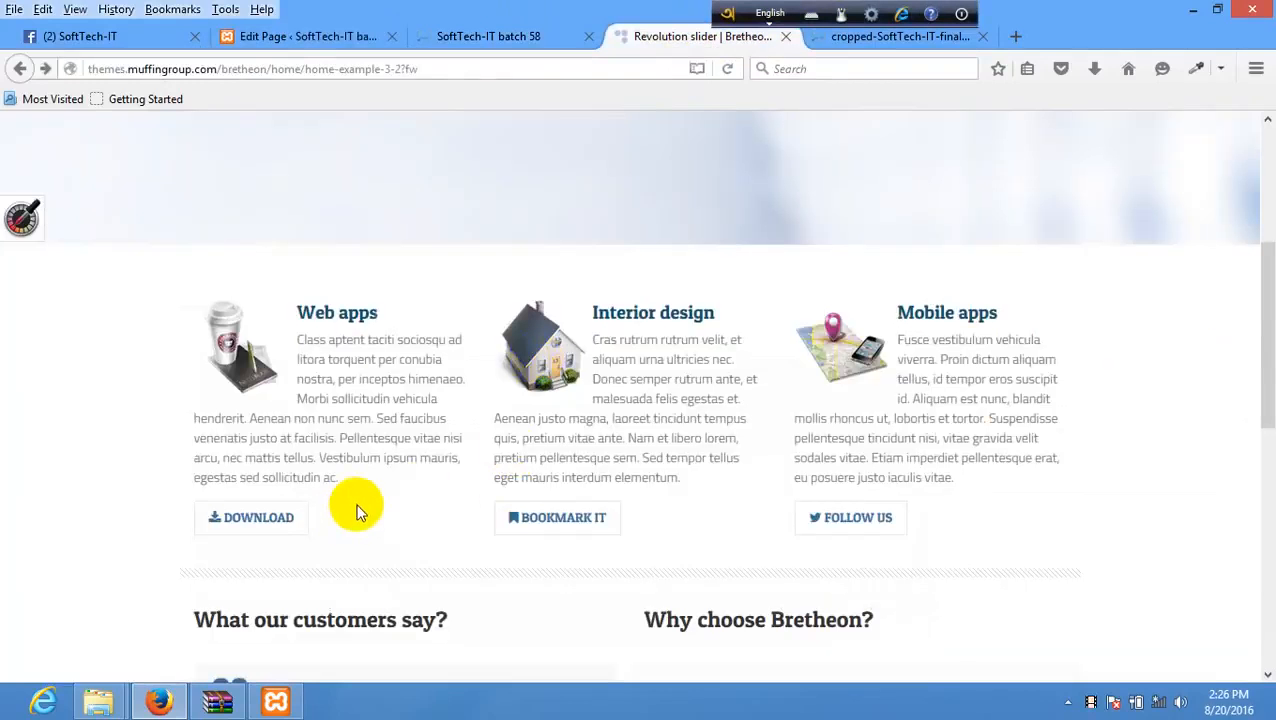
left_click_drag(360, 512, 292, 307)
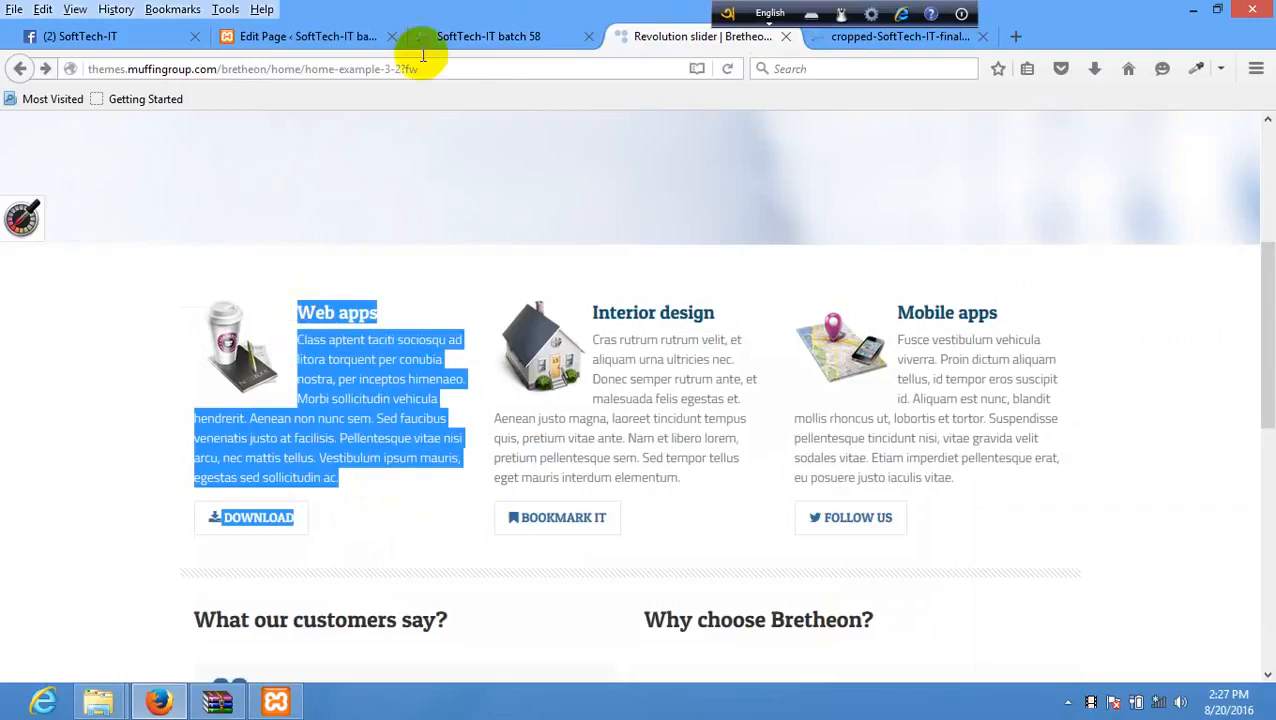
left_click(325, 36)
left_click(506, 490)
key("ctrl+v")
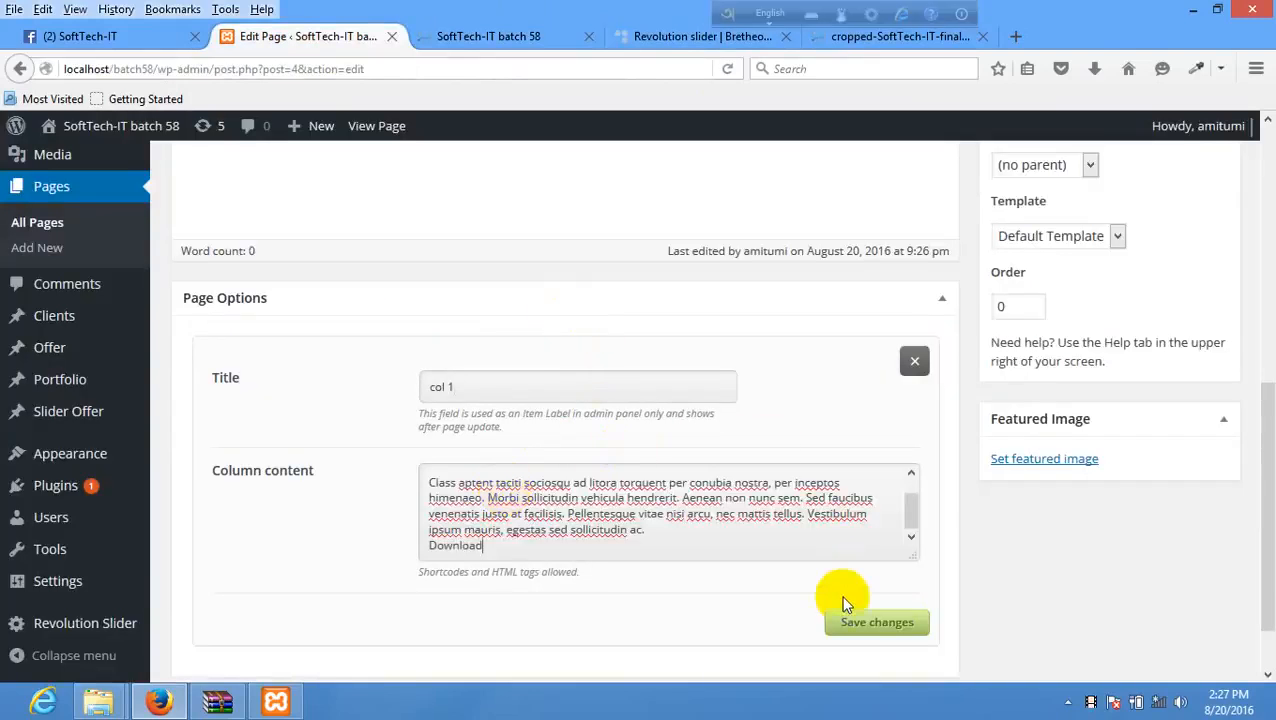
left_click(870, 622)
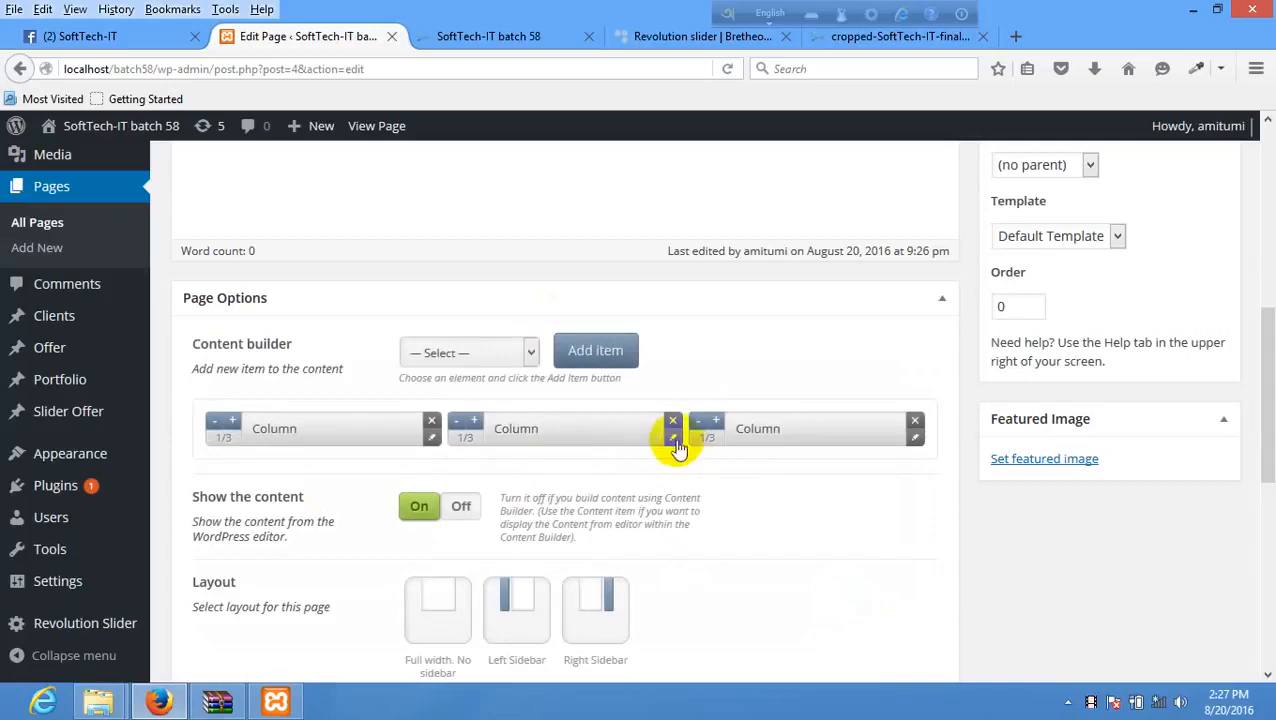
- Title the second Content builder column "col 2", fill it with the Bretheon demo's Interior design heading, paragraph and Bookmark it label, and save it
left_click(673, 437)
left_click(568, 389)
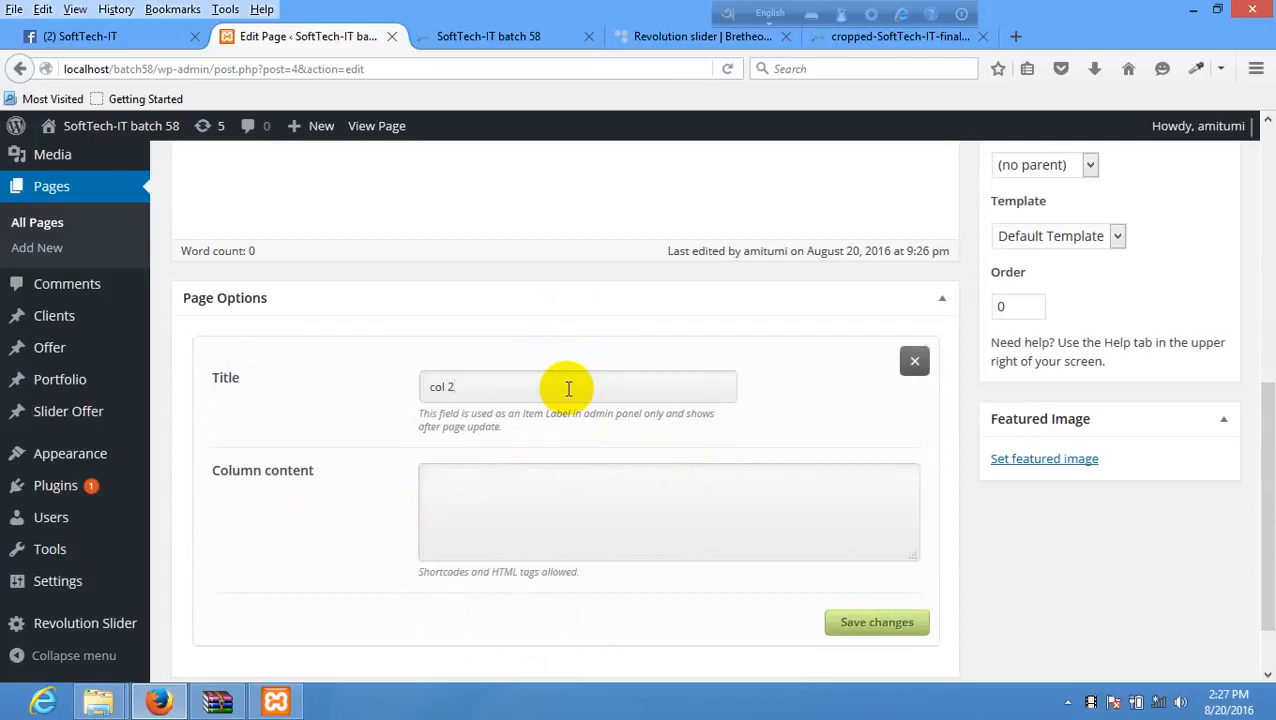
left_click(684, 40)
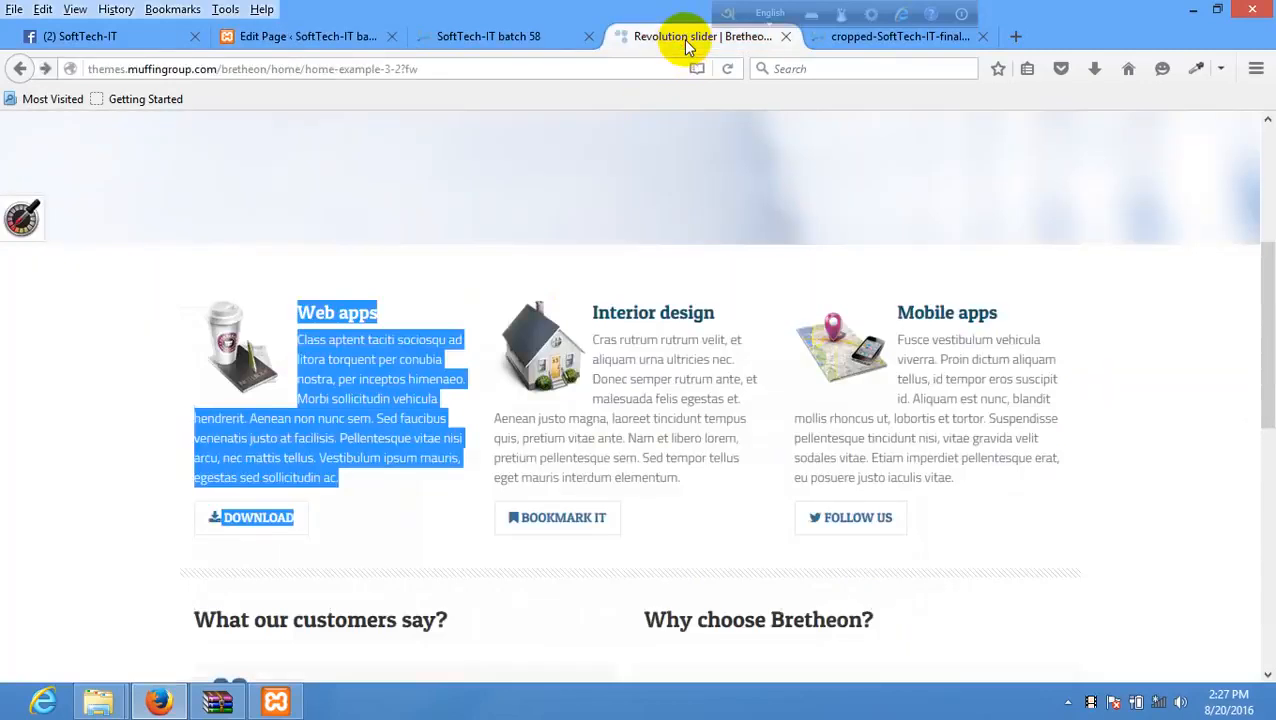
left_click_drag(641, 535, 596, 303)
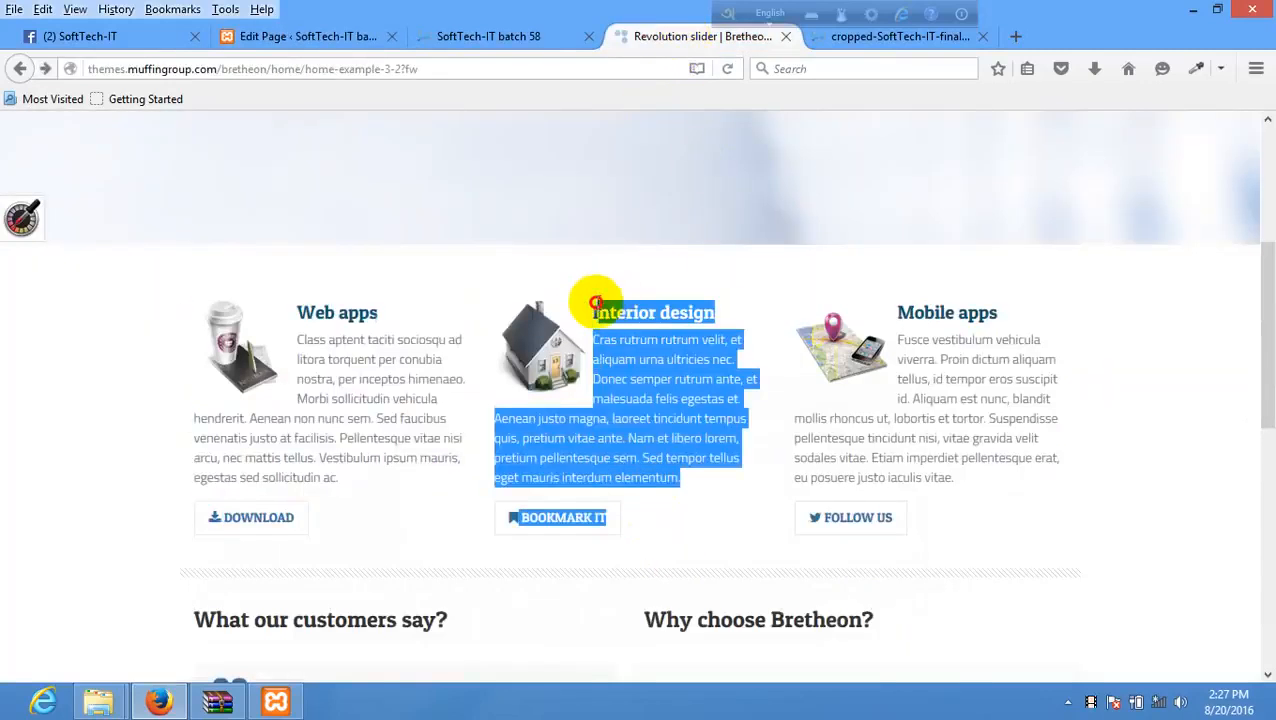
left_click(333, 36)
left_click(626, 494)
key("ctrl+v")
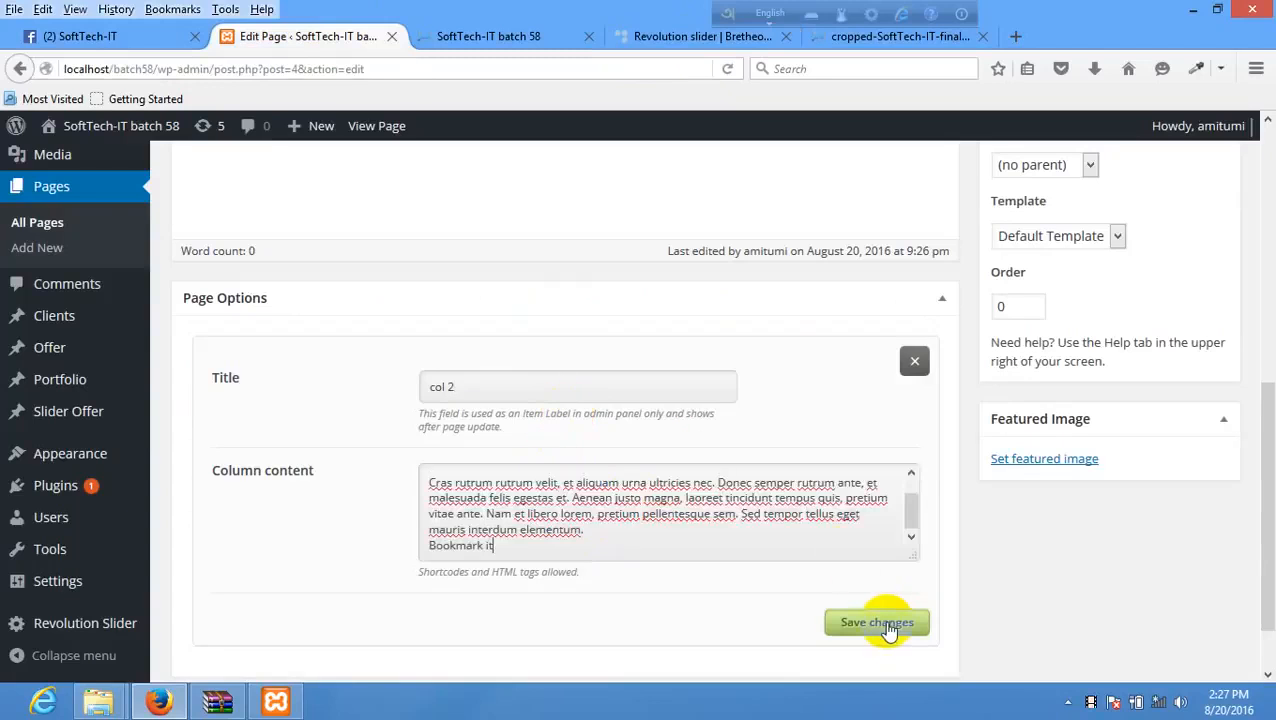
left_click(881, 624)
- Title the third column "asdf", fill it with the demo's Mobile apps heading, paragraph and Follow us label, and save it
left_click(915, 438)
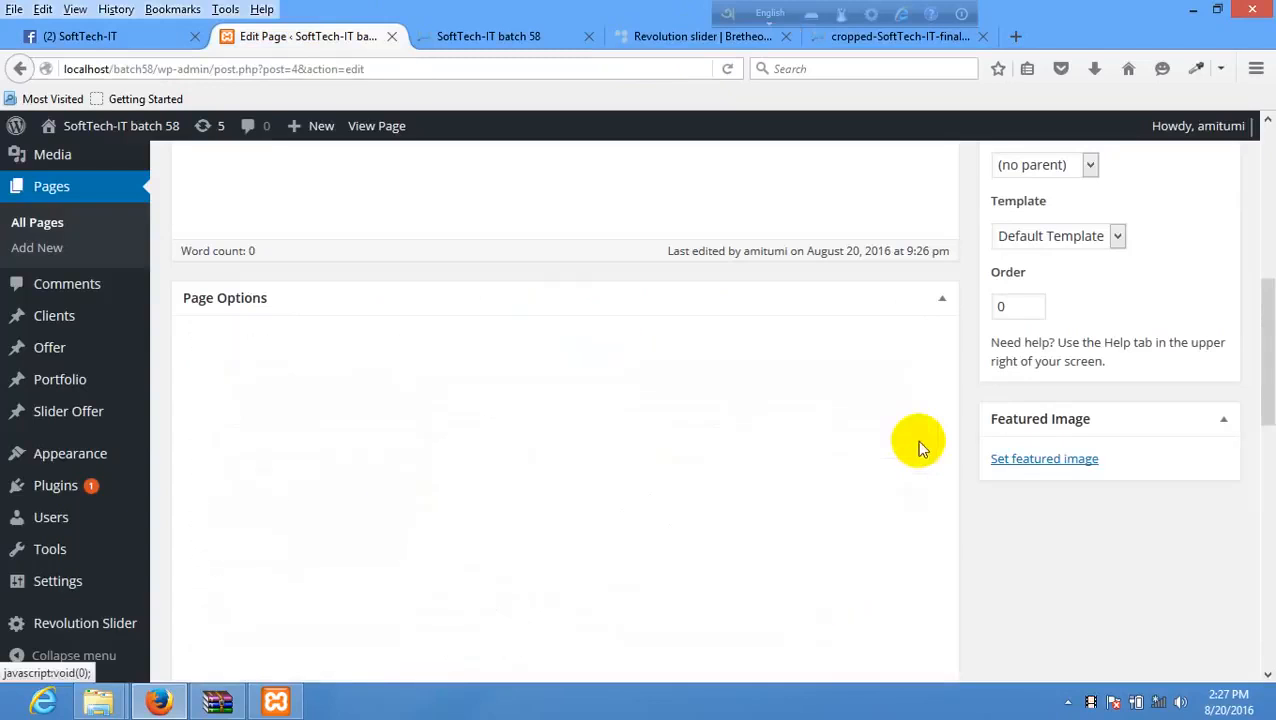
left_click(720, 38)
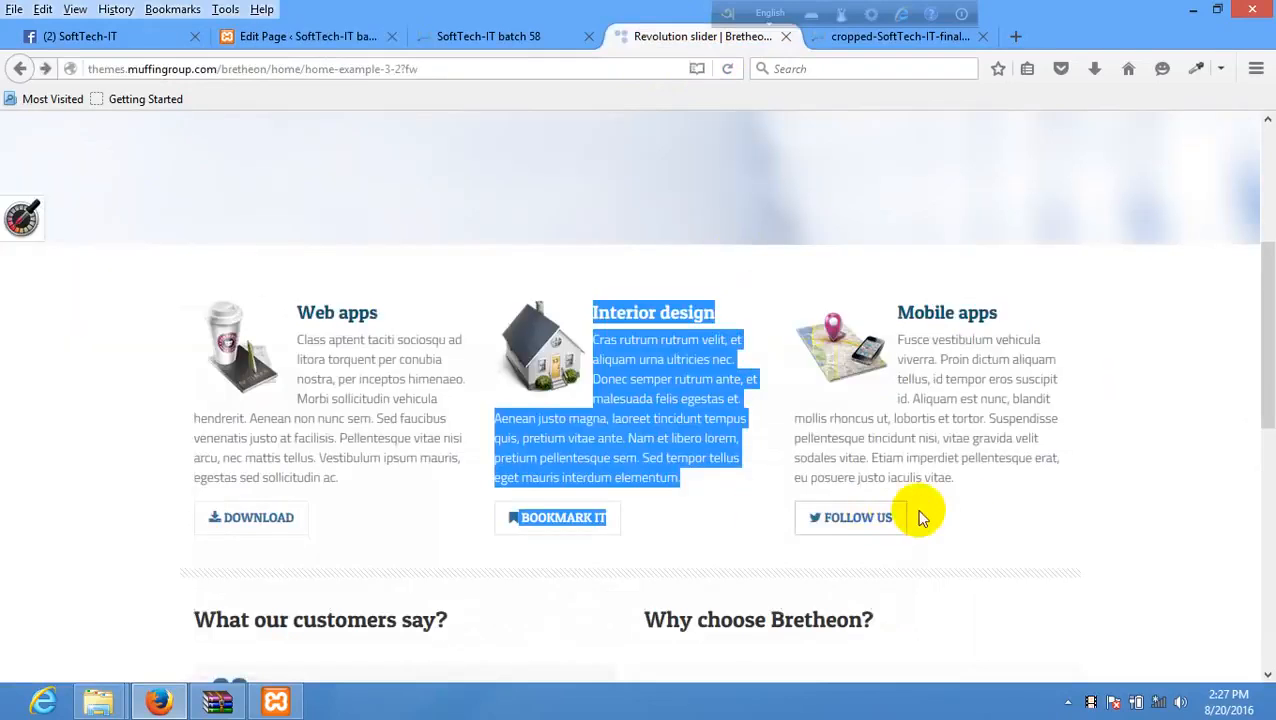
left_click(1018, 563)
left_click_drag(1018, 563, 895, 316)
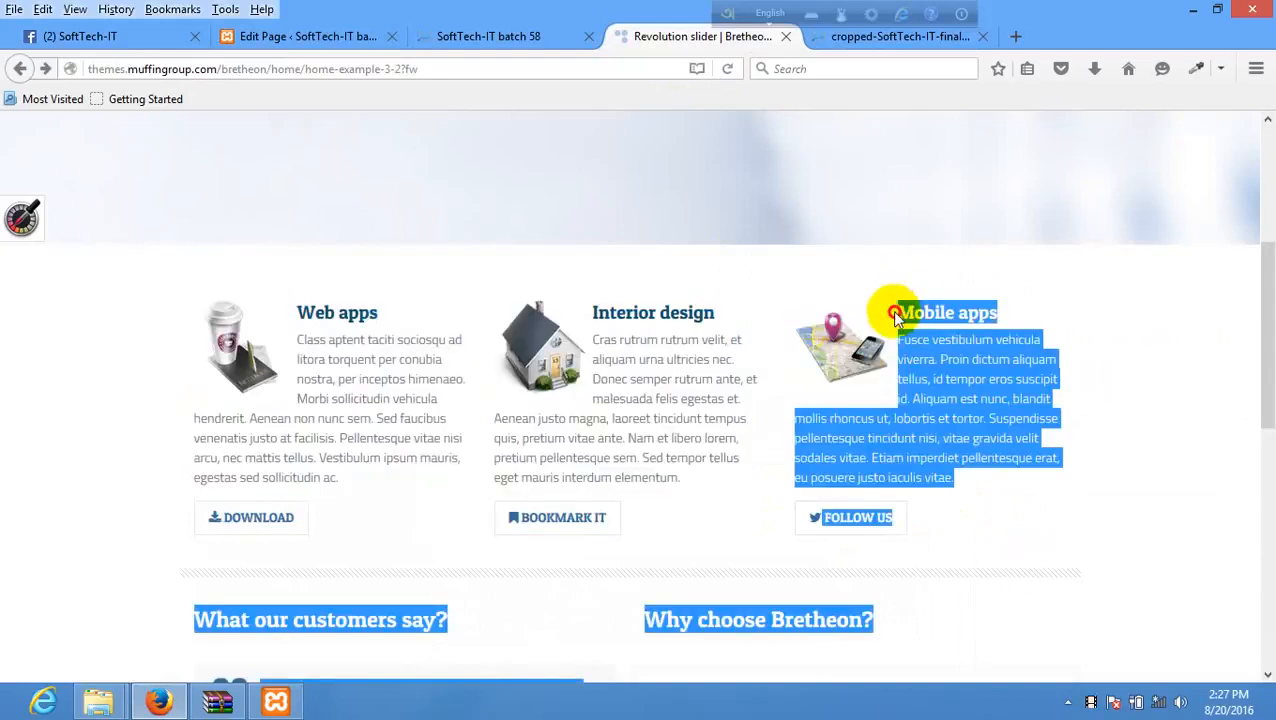
left_click(963, 464)
left_click_drag(977, 470, 897, 318)
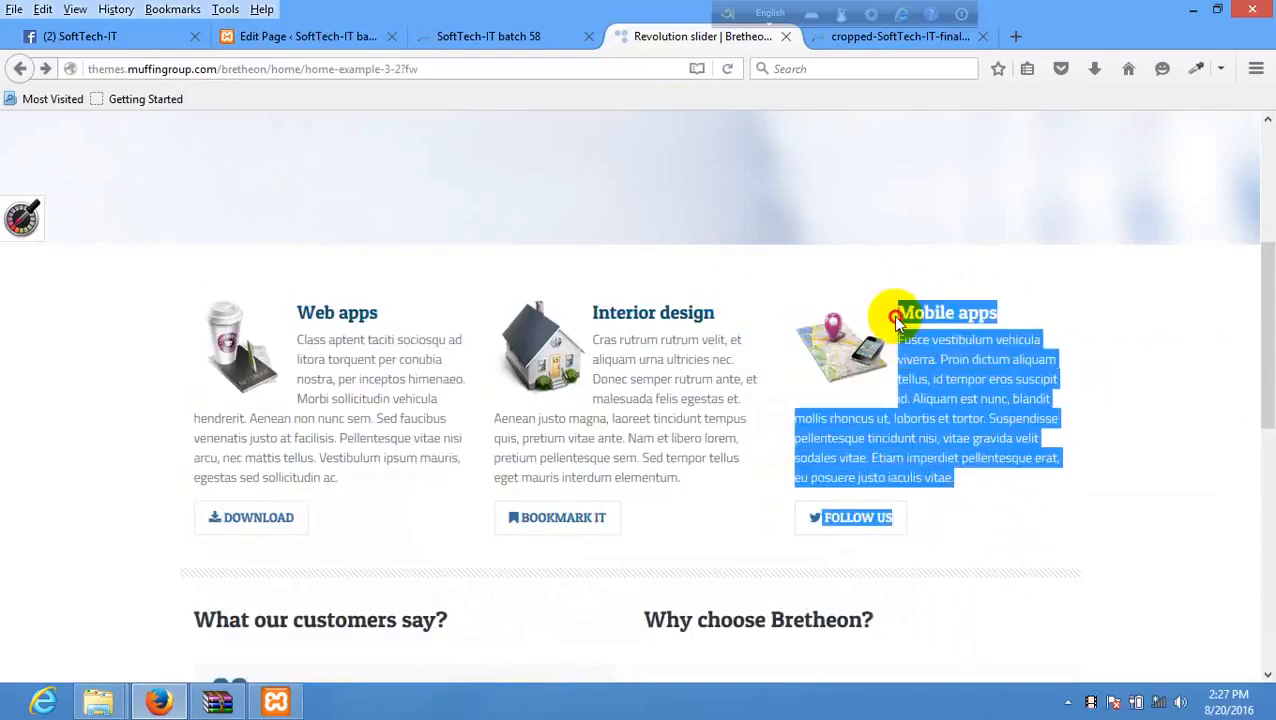
left_click(300, 36)
left_click(661, 507)
type("Mobile apps Fusce vestibulum vehicula viverra. Proin dictum aliquam tellus, id tempor eros suscipit id. Aliquam est nunc, blandit mollis rhoncus ut, lobortis et tortor. Suspendisse pellentesque tincidunt nisi, vitae gravida velit sodales vitae. Etiam imperdiet pellentesque erat, eu posuere justo iaculis vitae. Follow us")
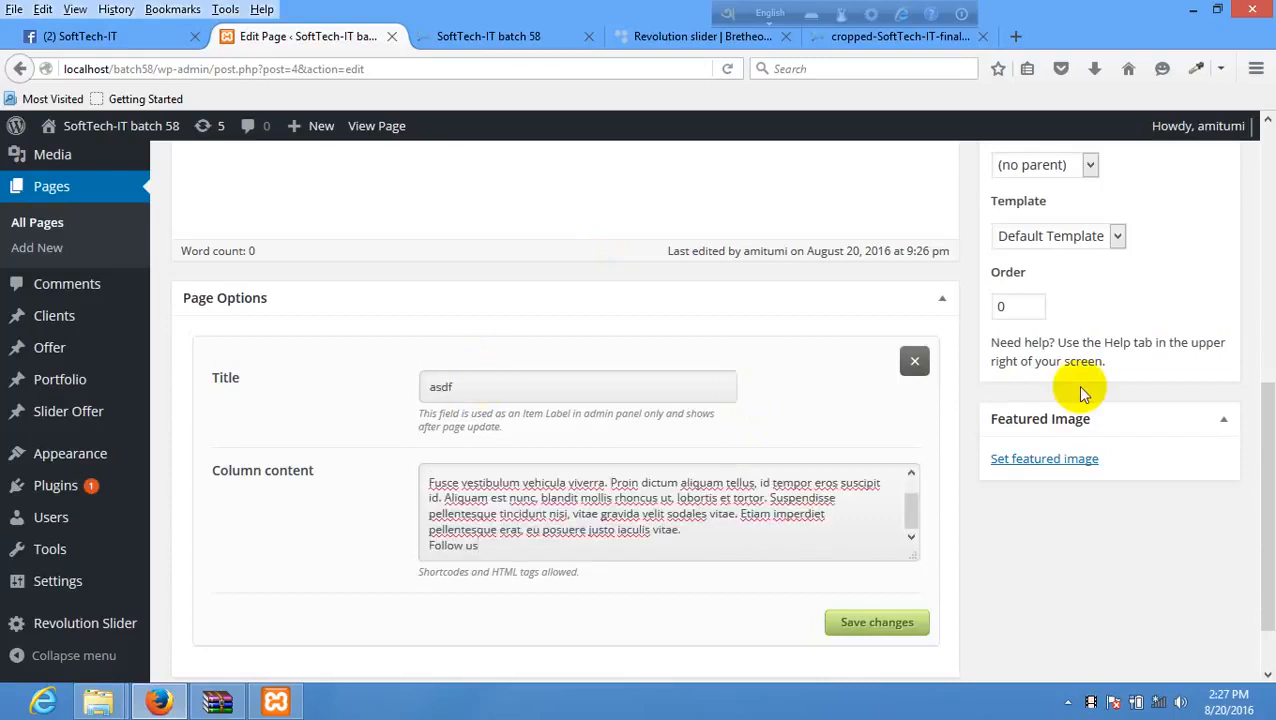
left_click(857, 614)
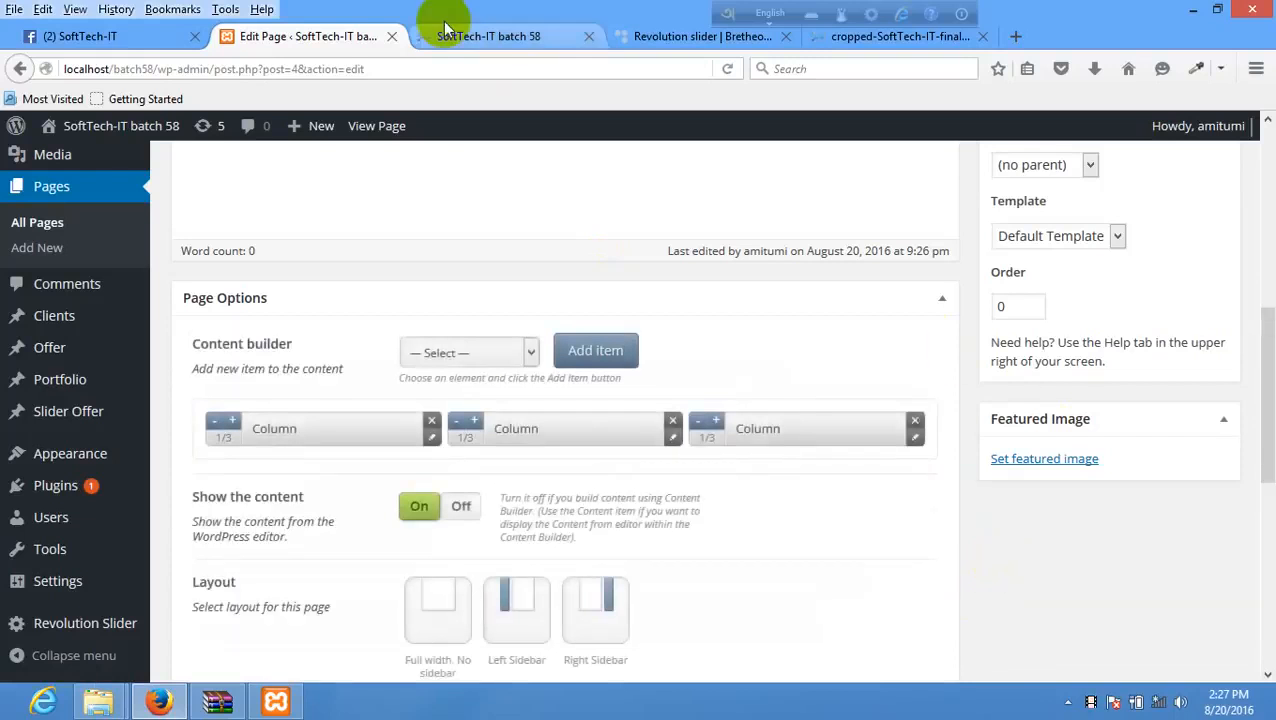
- Reload the live home page to check for the column text below the slider
left_click(505, 36)
right_click(550, 465)
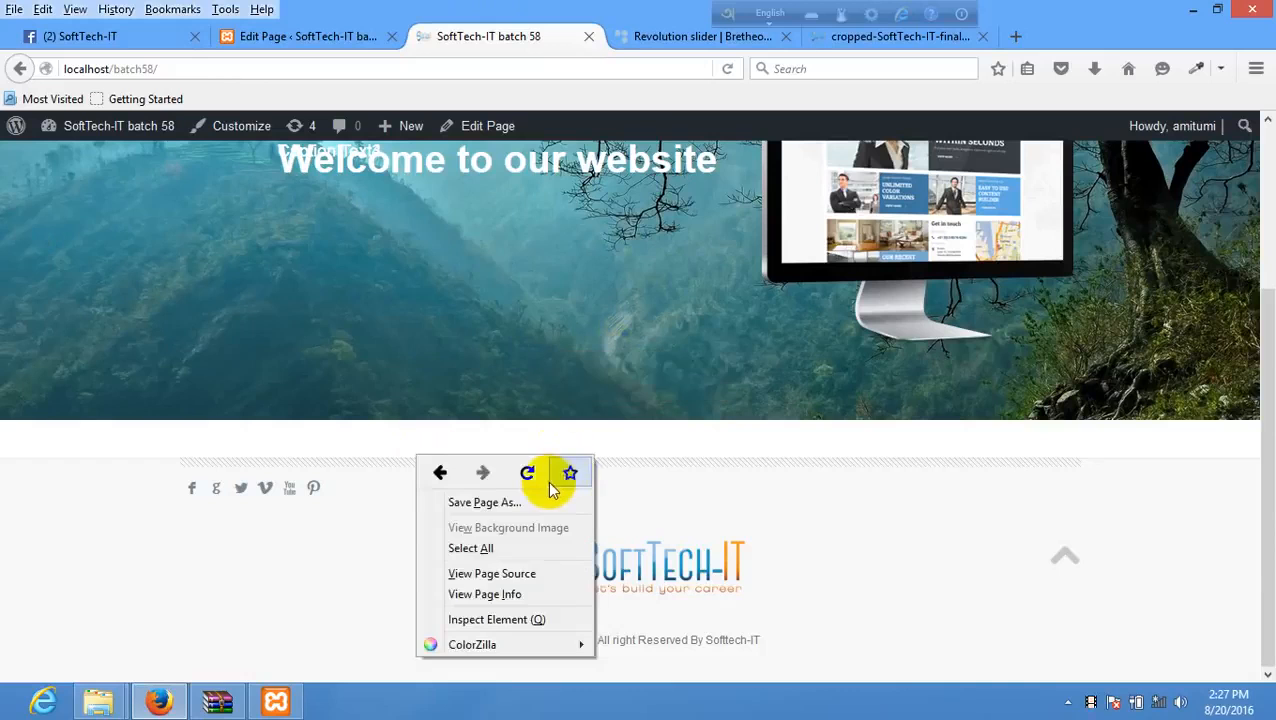
left_click(527, 473)
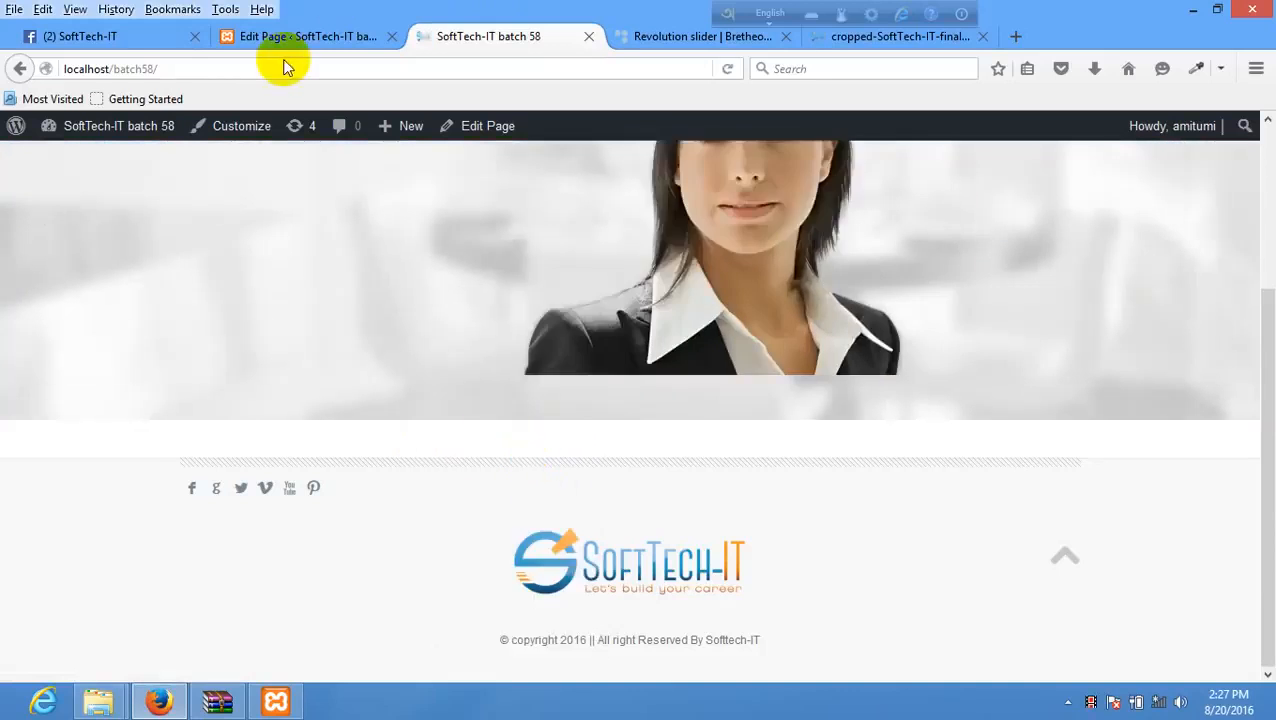
left_click(285, 66)
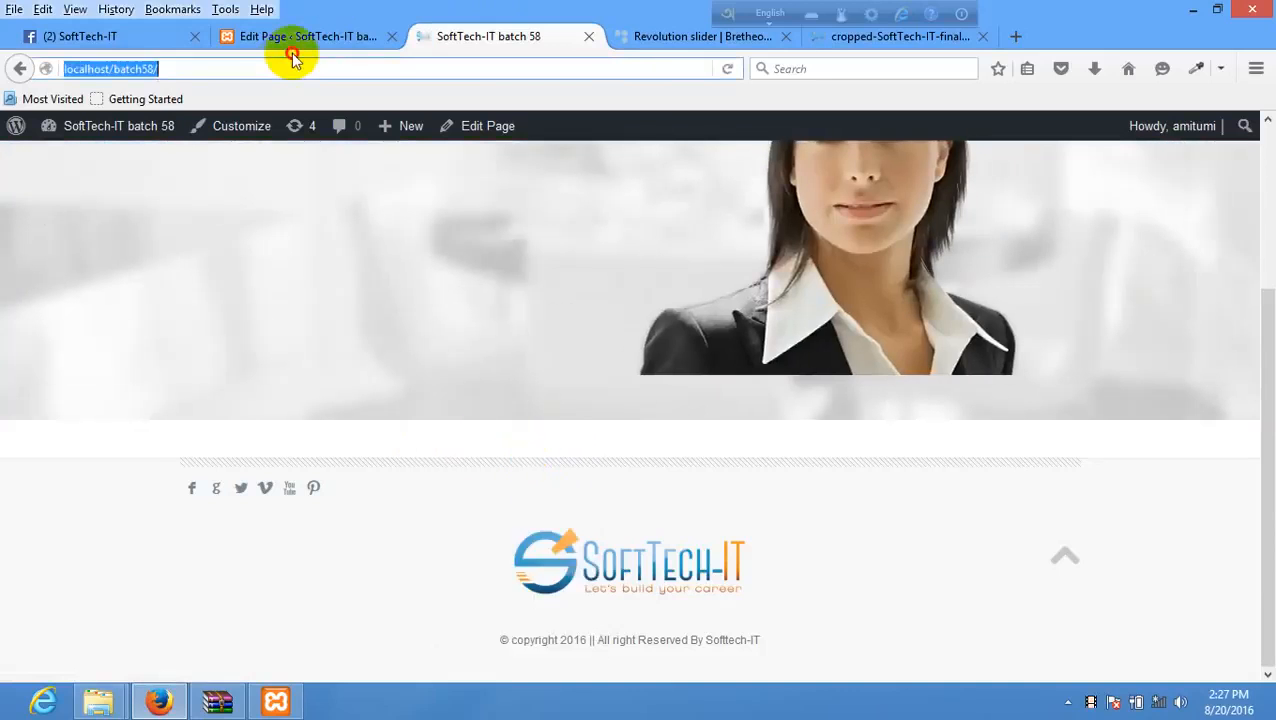
- Update the Home page with the filled columns and reload the live home page
left_click(327, 36)
scroll(1141, 457, "up", 6)
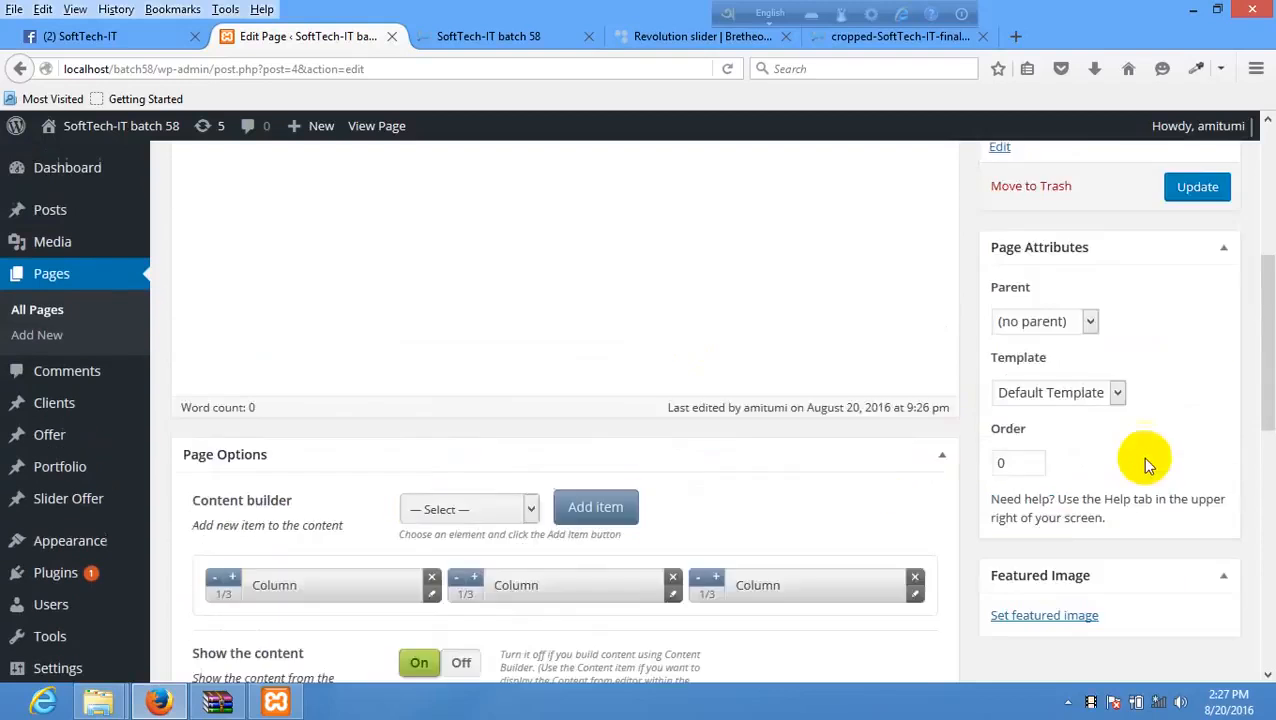
left_click(1198, 565)
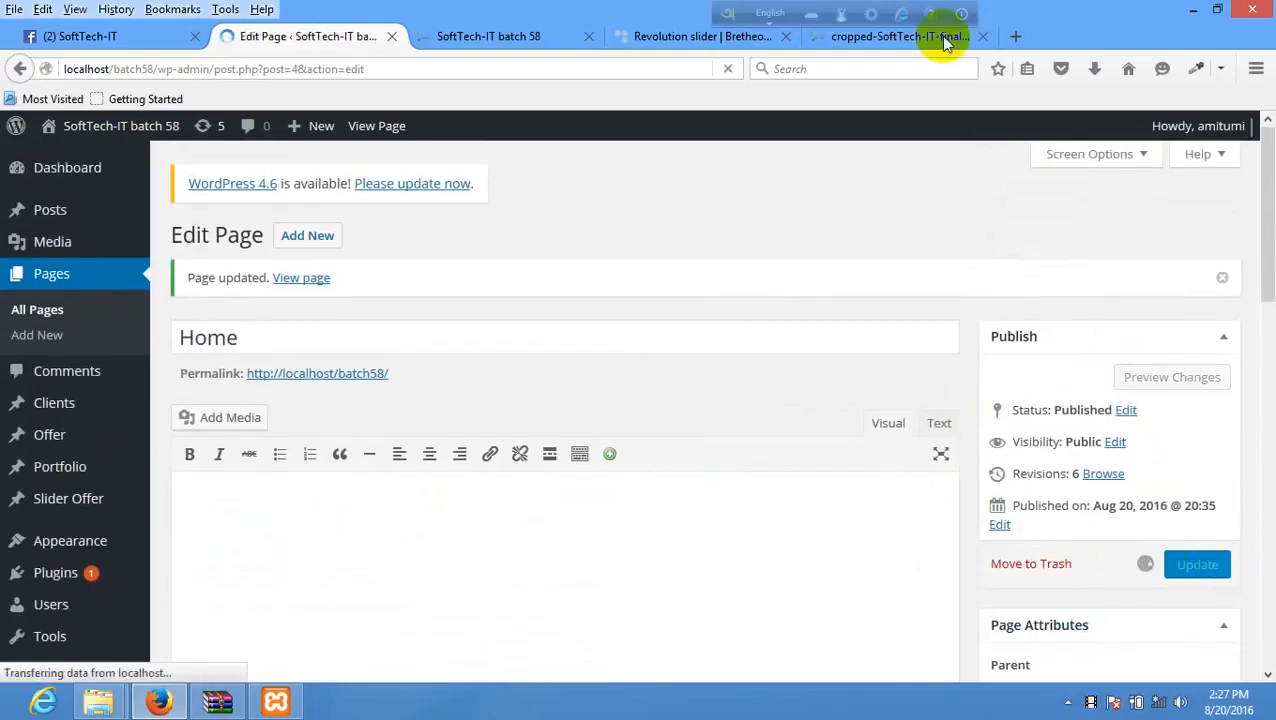
left_click(564, 36)
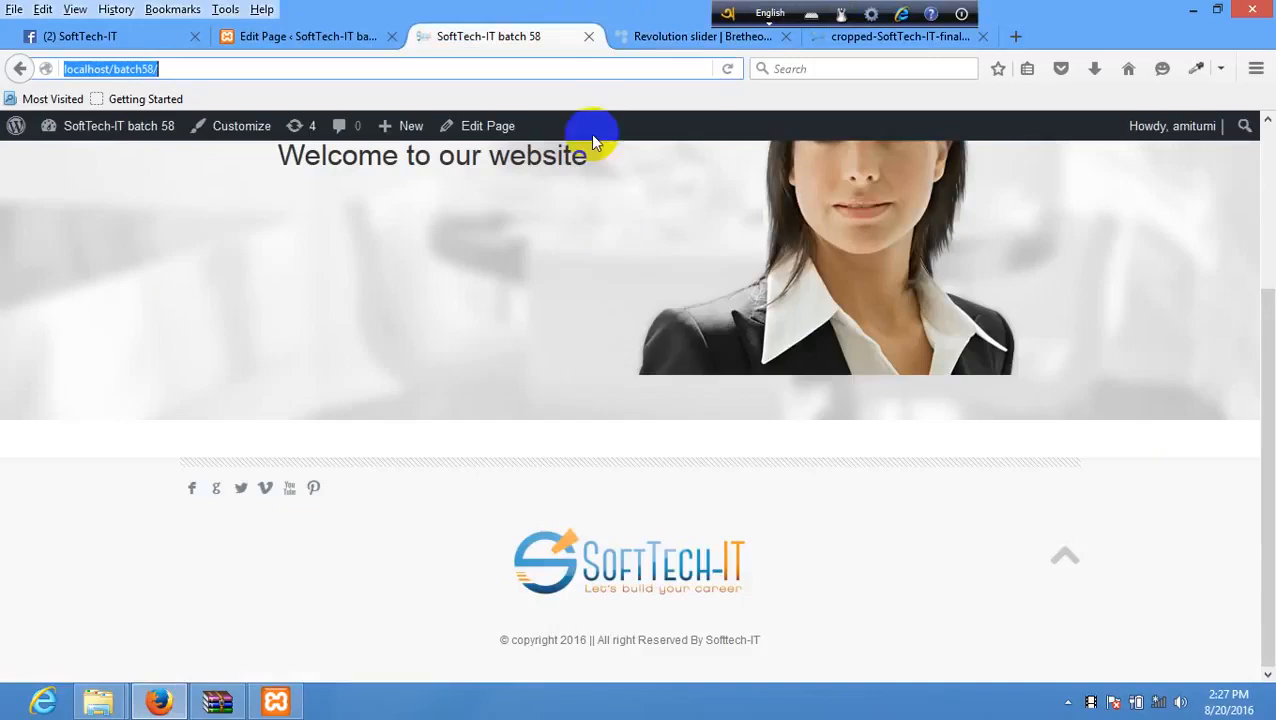
right_click(620, 250)
right_click(348, 327)
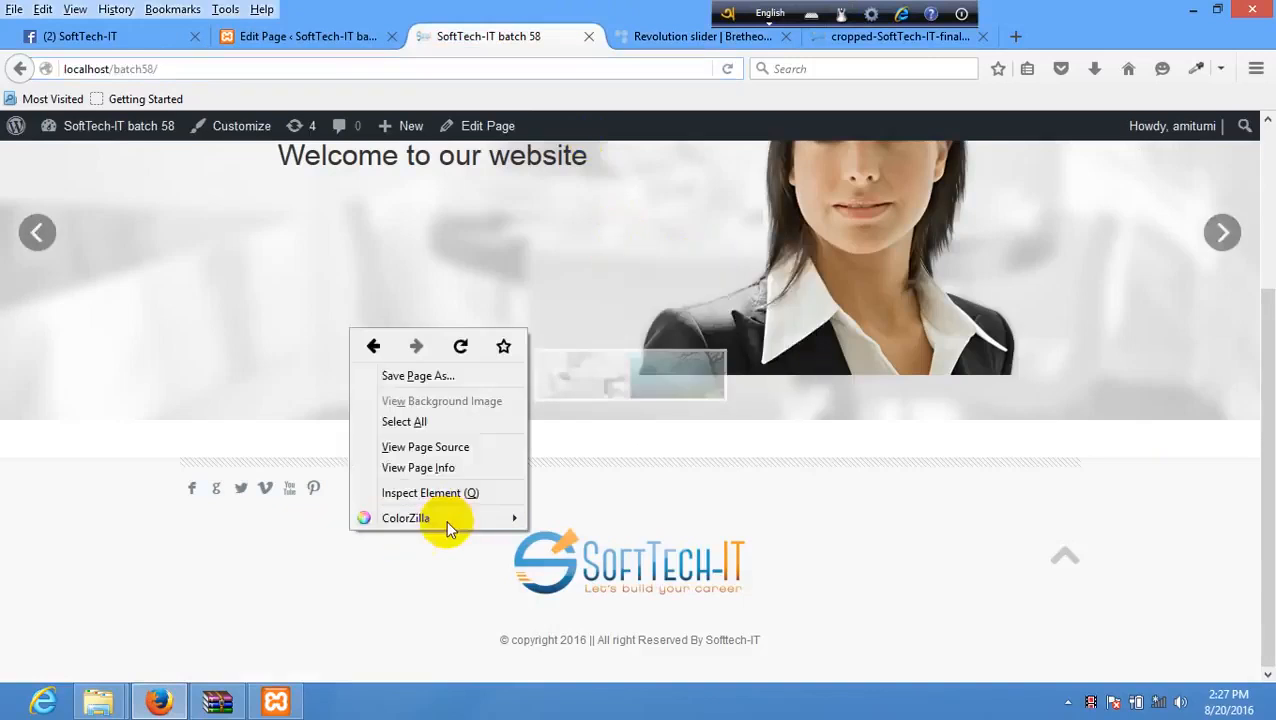
left_click(455, 347)
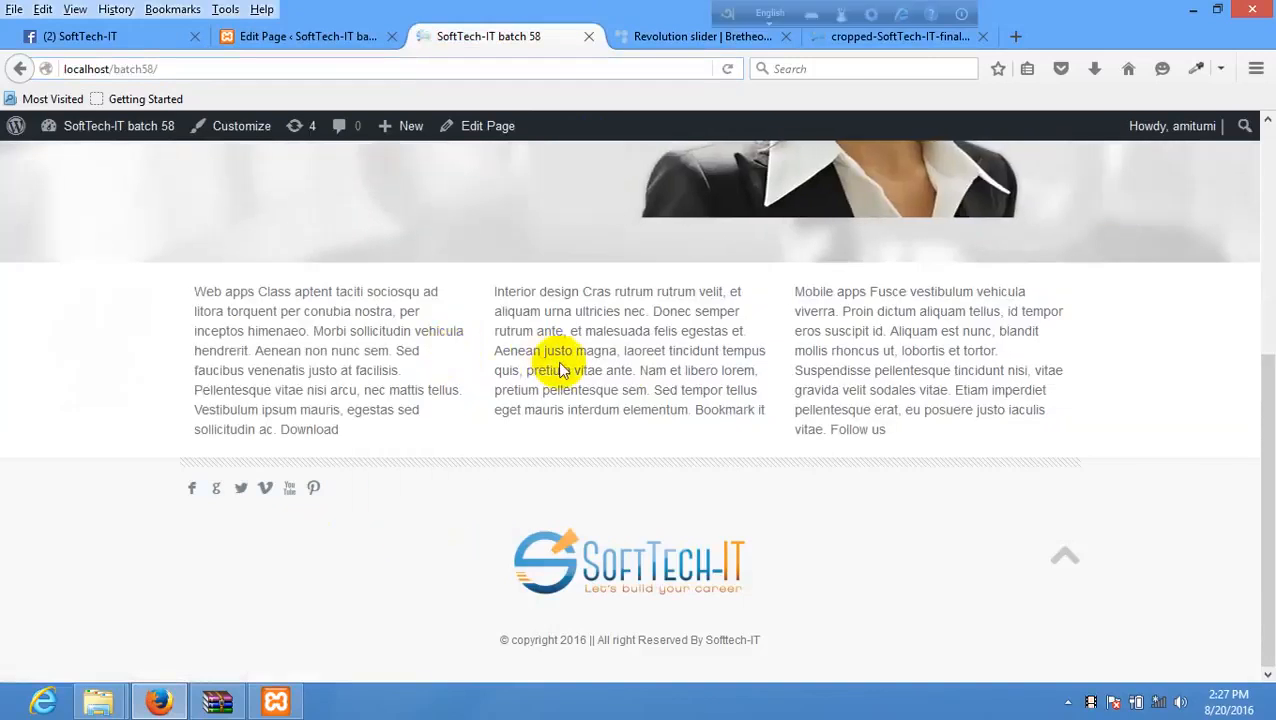
- Compare the styling of the demo's three columns with the plain text columns on the live home page
left_click(676, 36)
left_click(664, 302)
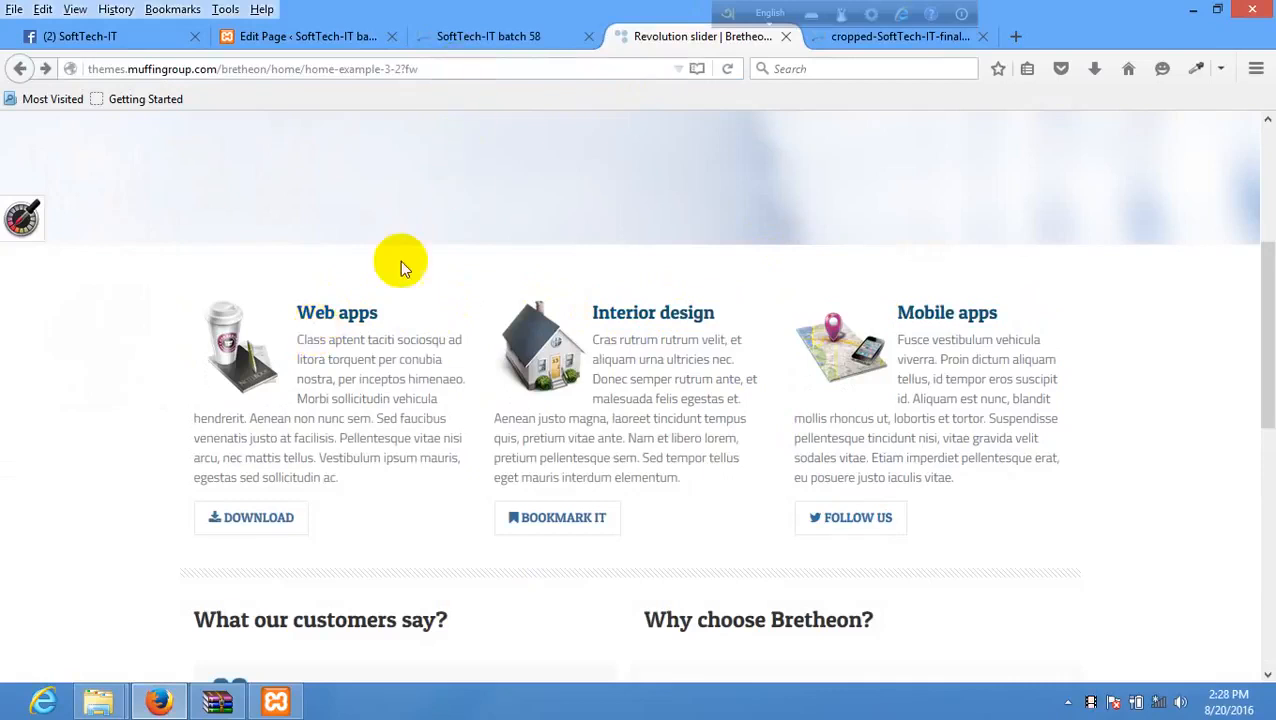
left_click(438, 40)
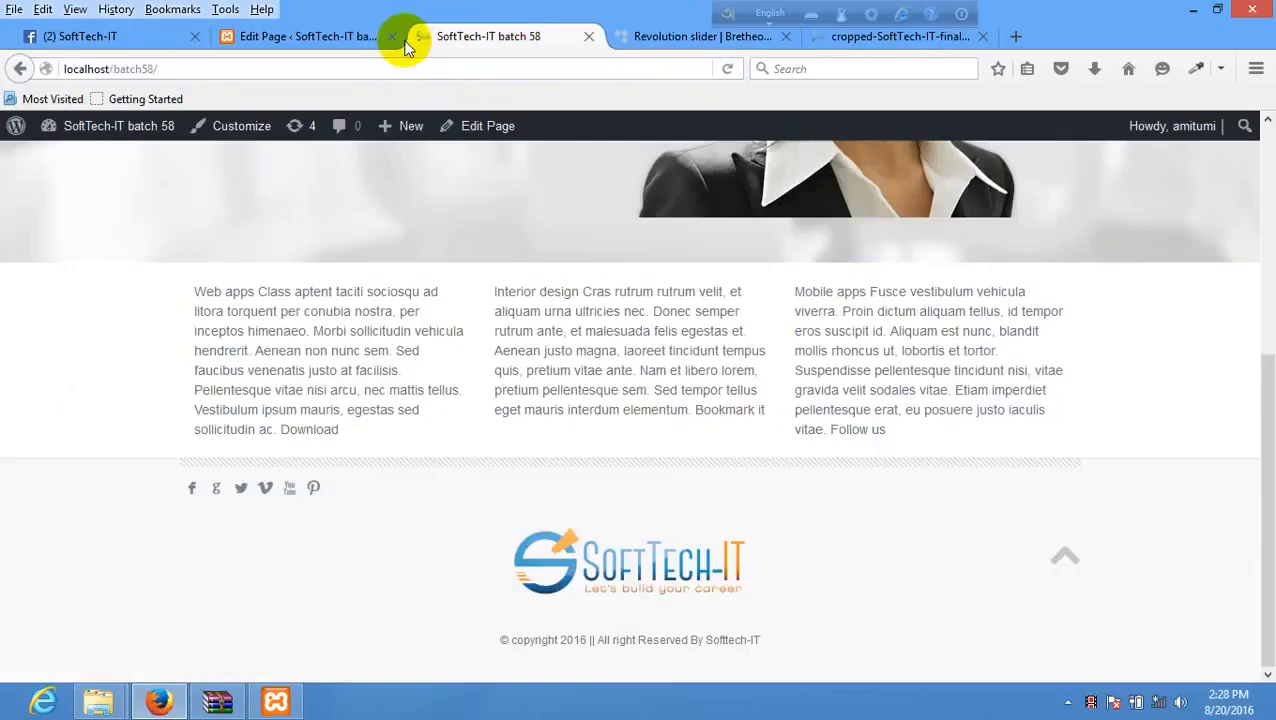
- Return to the Home page editor and open the column "col 1" for editing
left_click(347, 27)
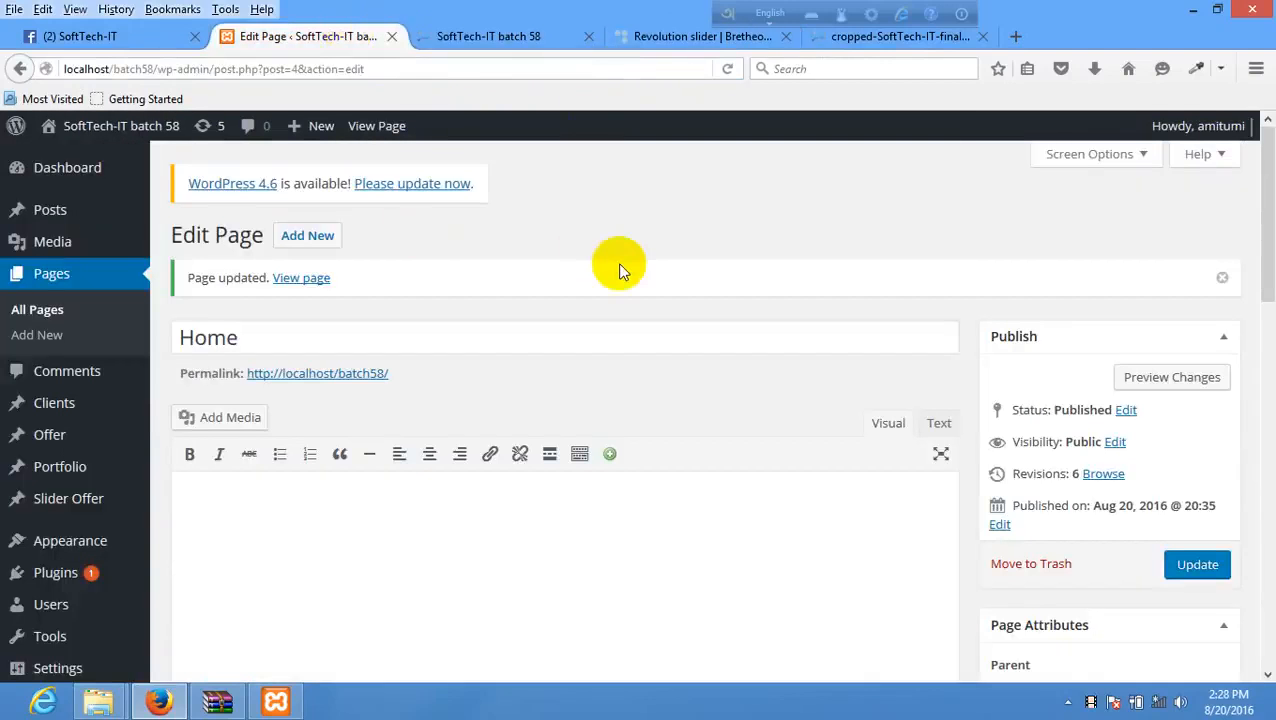
scroll(618, 290, "down", 10)
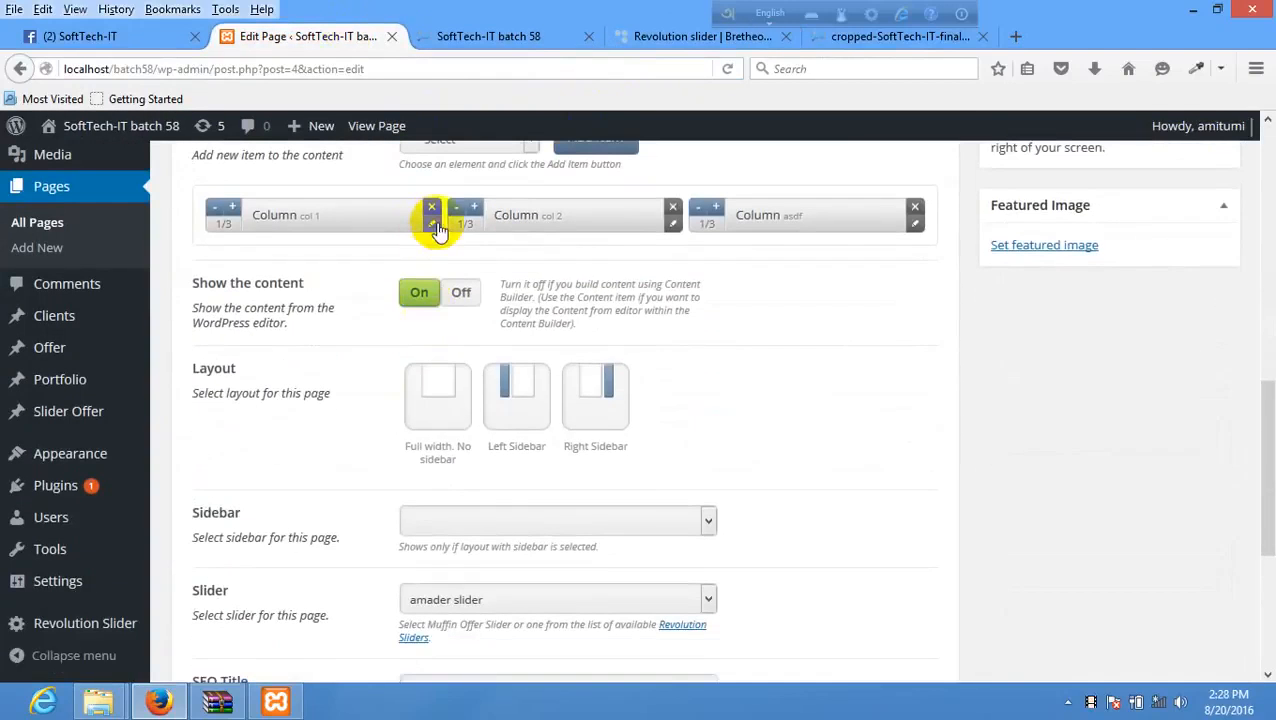
left_click(431, 220)
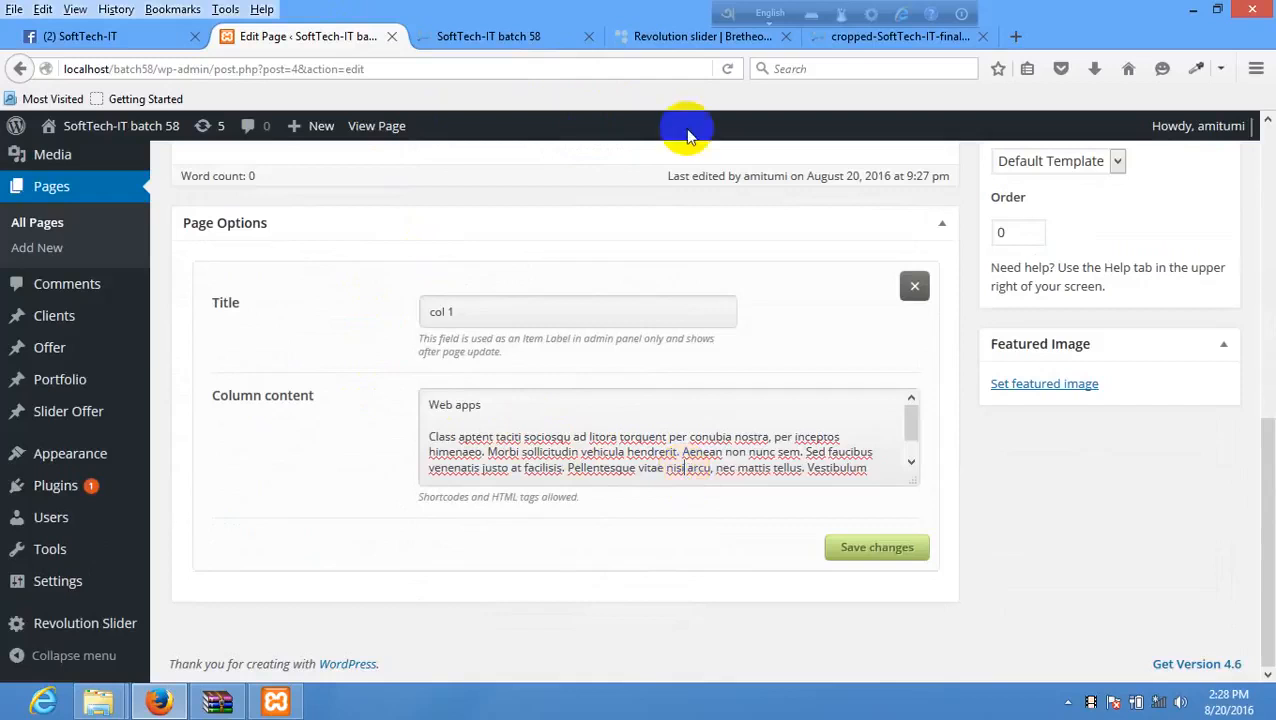
- Inspect the HTML of the demo's Web apps column, including its paragraph, inner-padding div and enclosing column one-third div
left_click(690, 36)
right_click(362, 399)
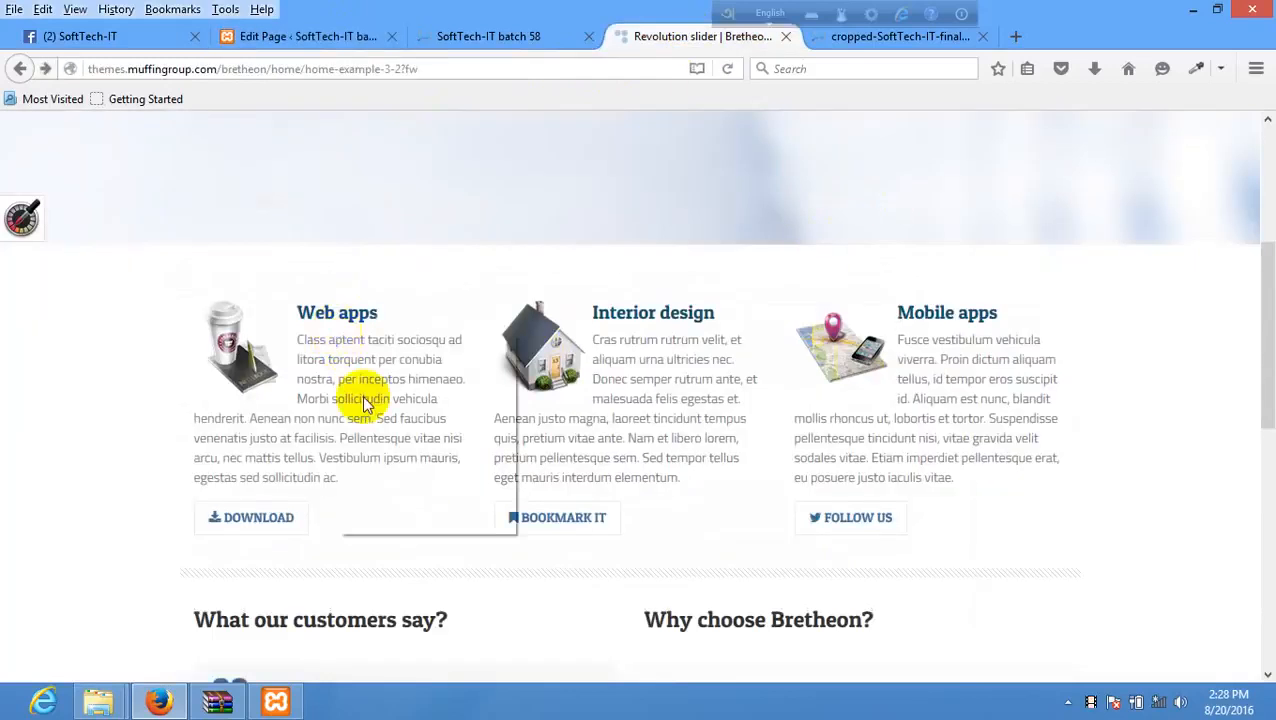
left_click(379, 502)
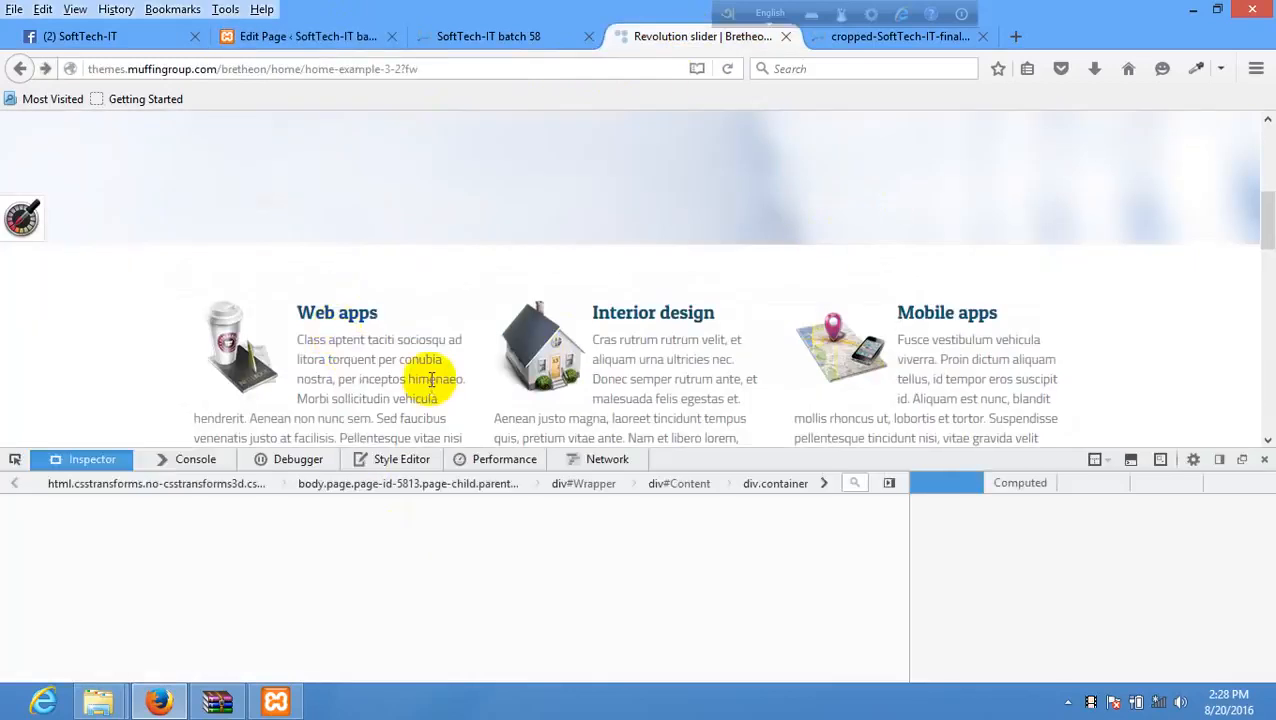
scroll(427, 379, "down", 2)
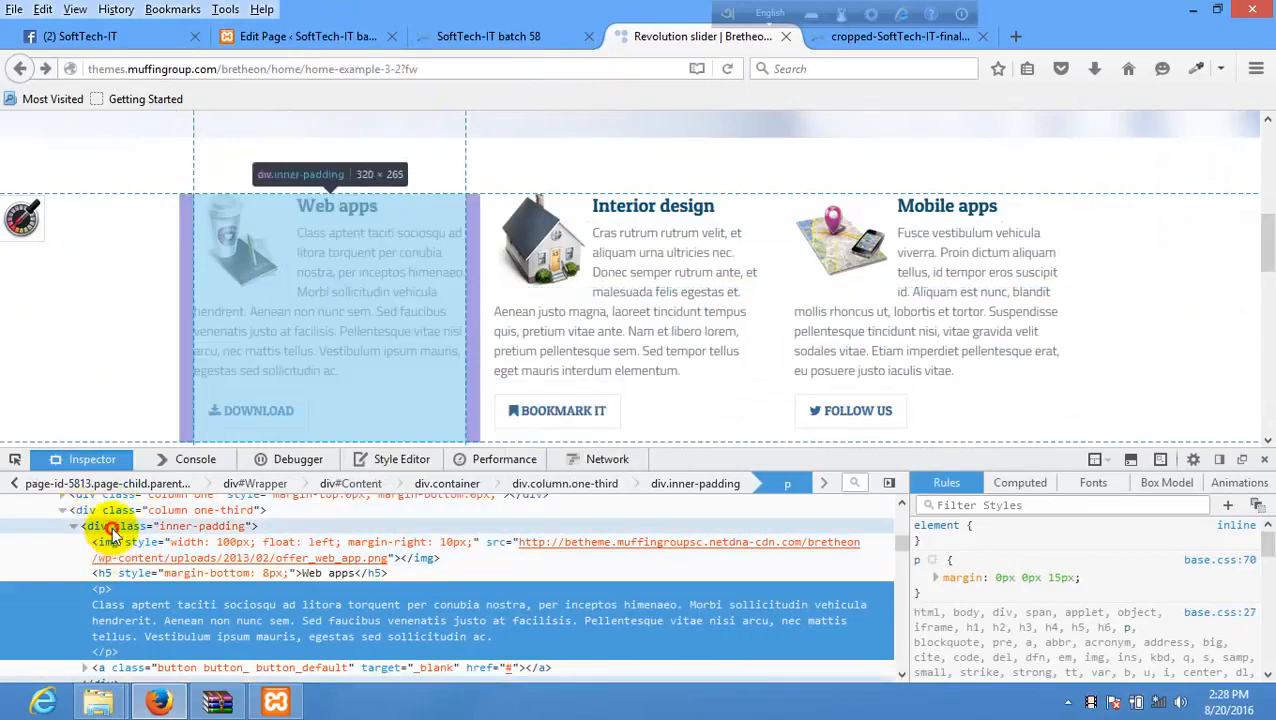
left_click(110, 526)
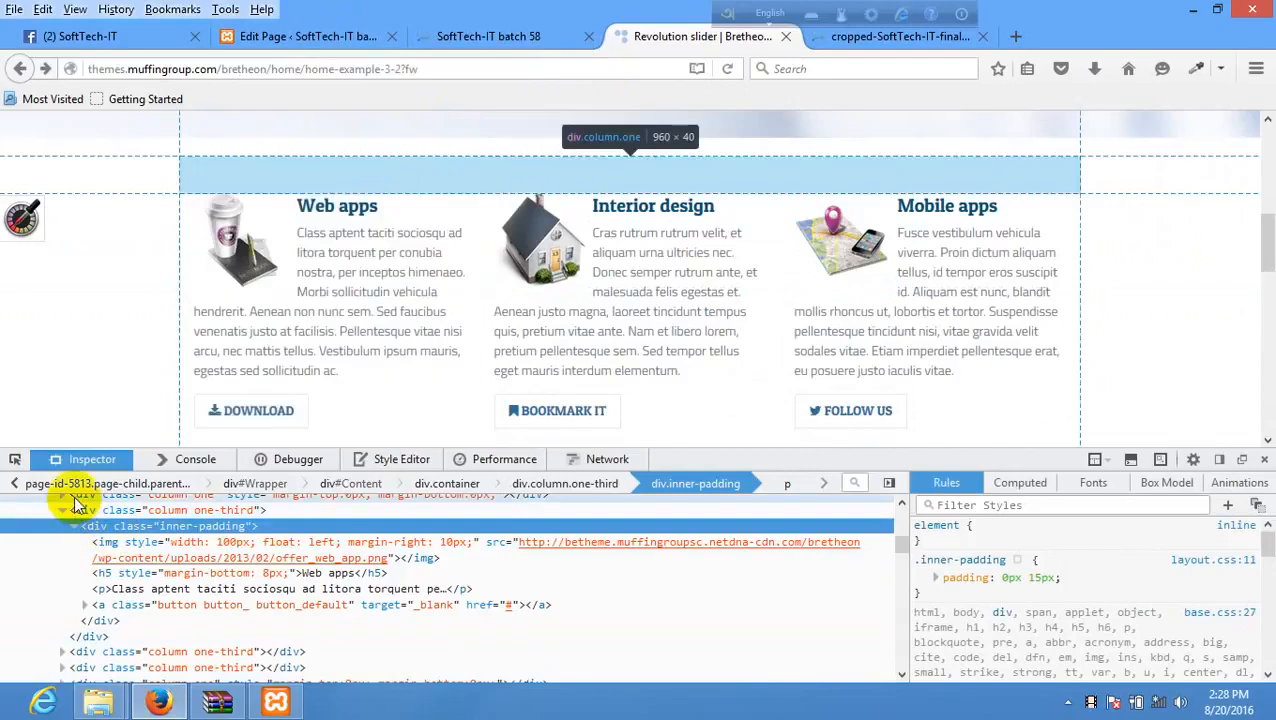
left_click(79, 513)
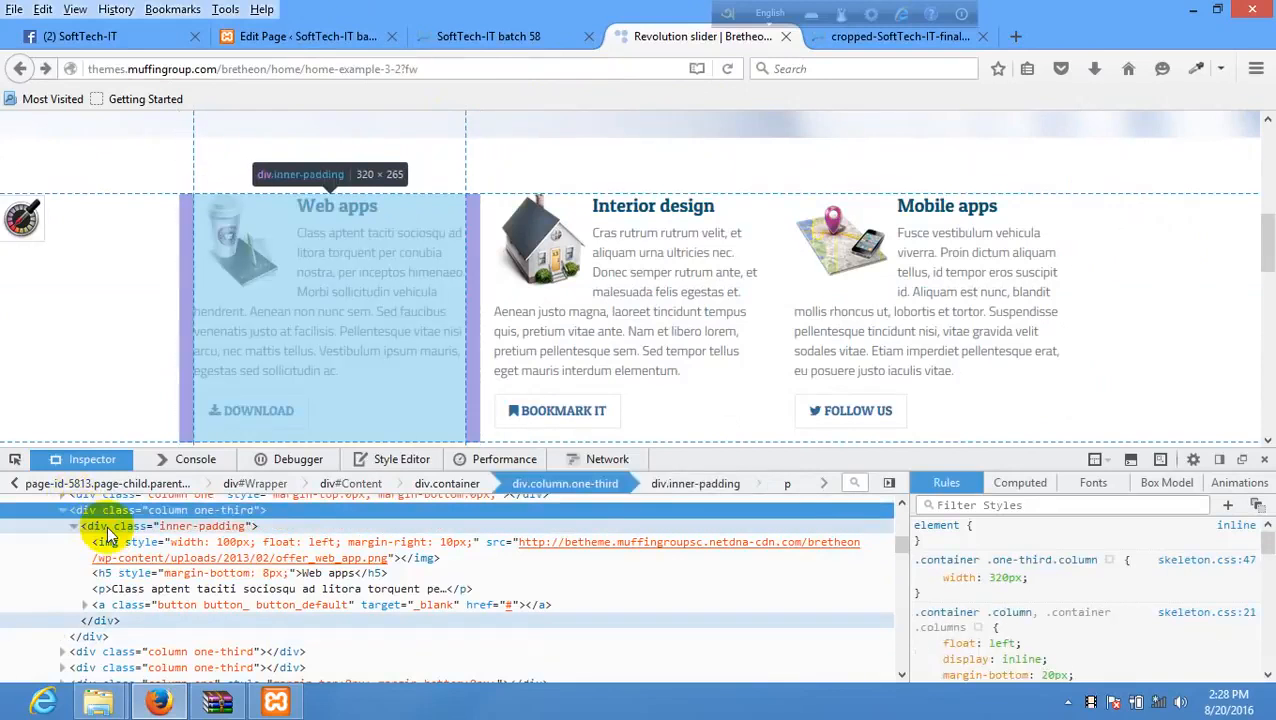
left_click(107, 525)
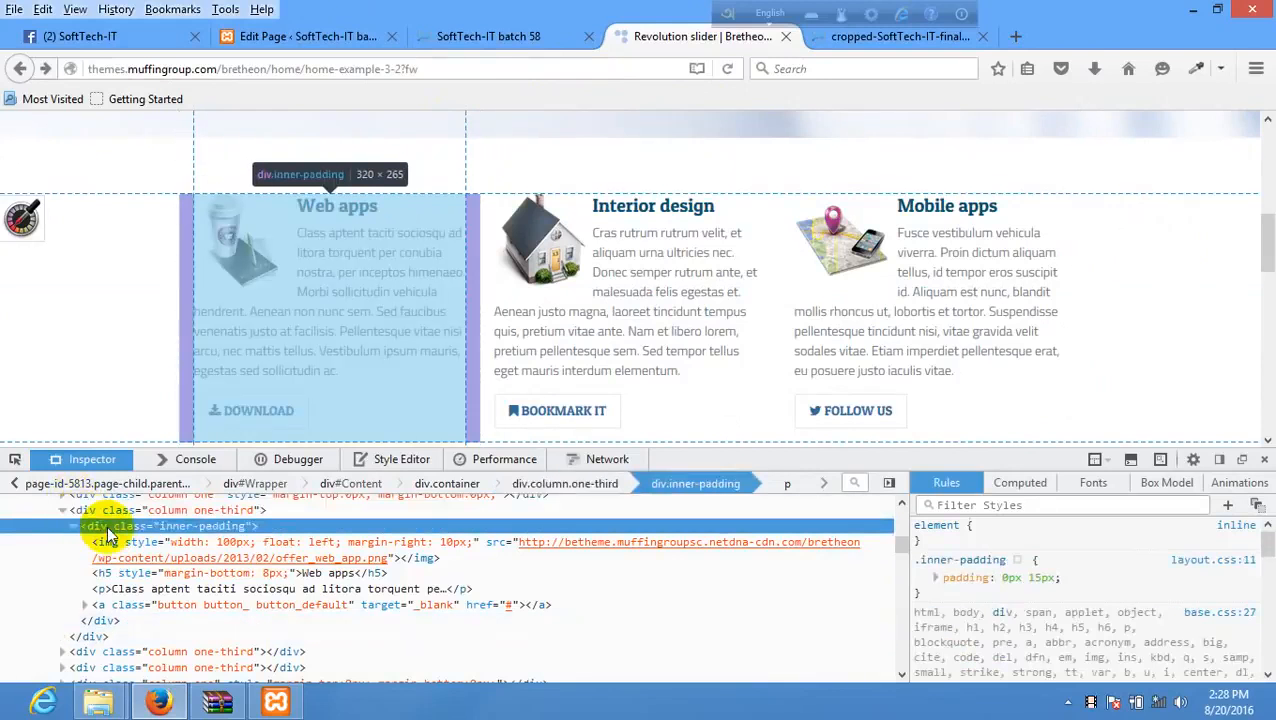
left_click(85, 511)
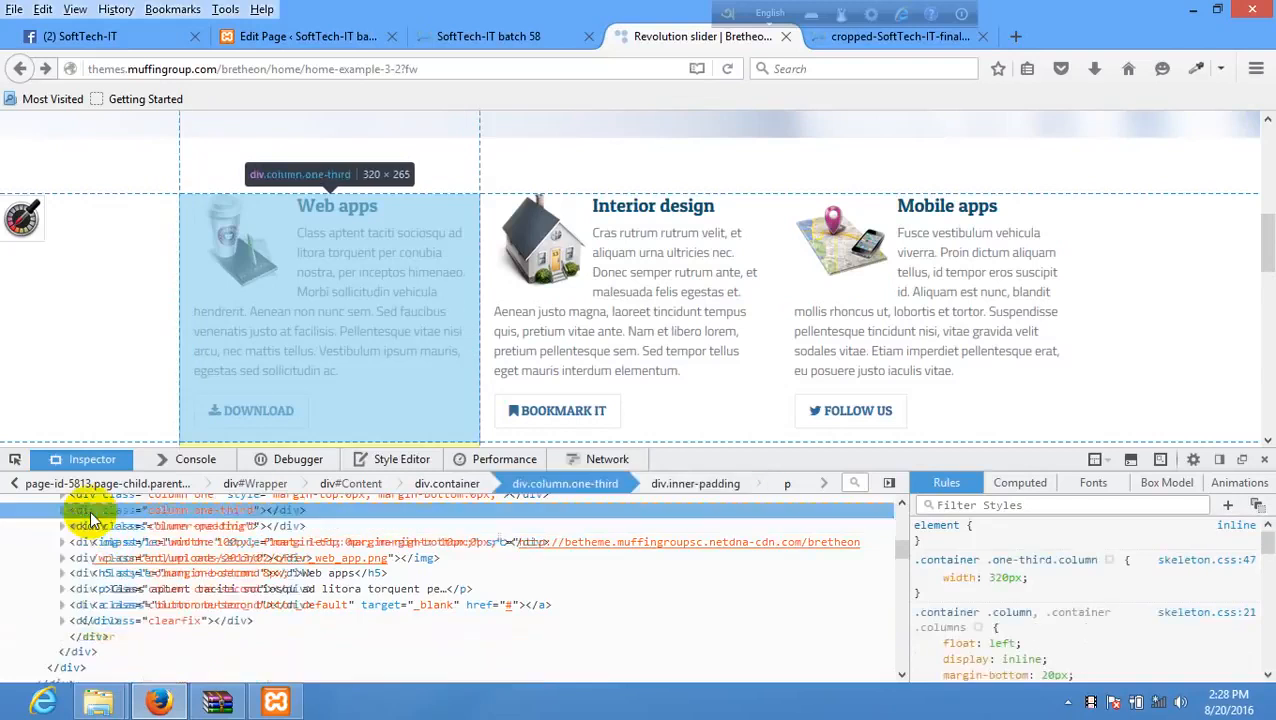
- View the available actions for the column one-third element without choosing any, and close the page inspector
right_click(92, 509)
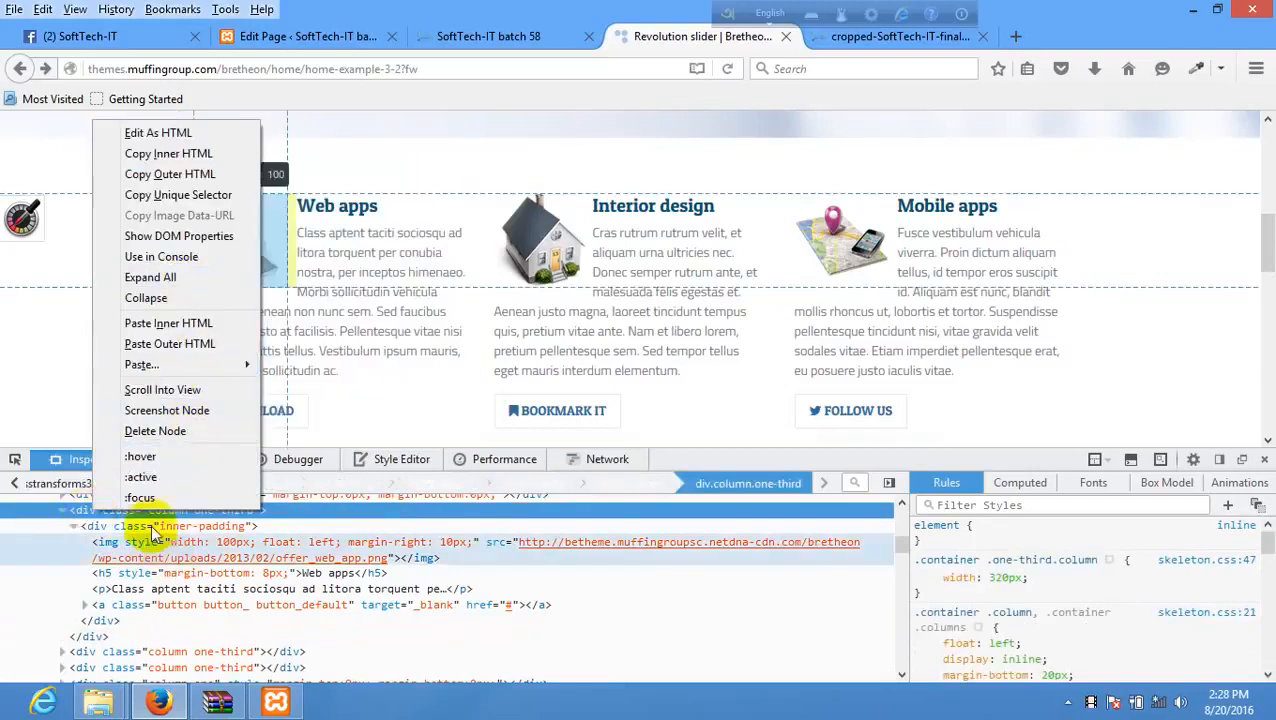
left_click(79, 511)
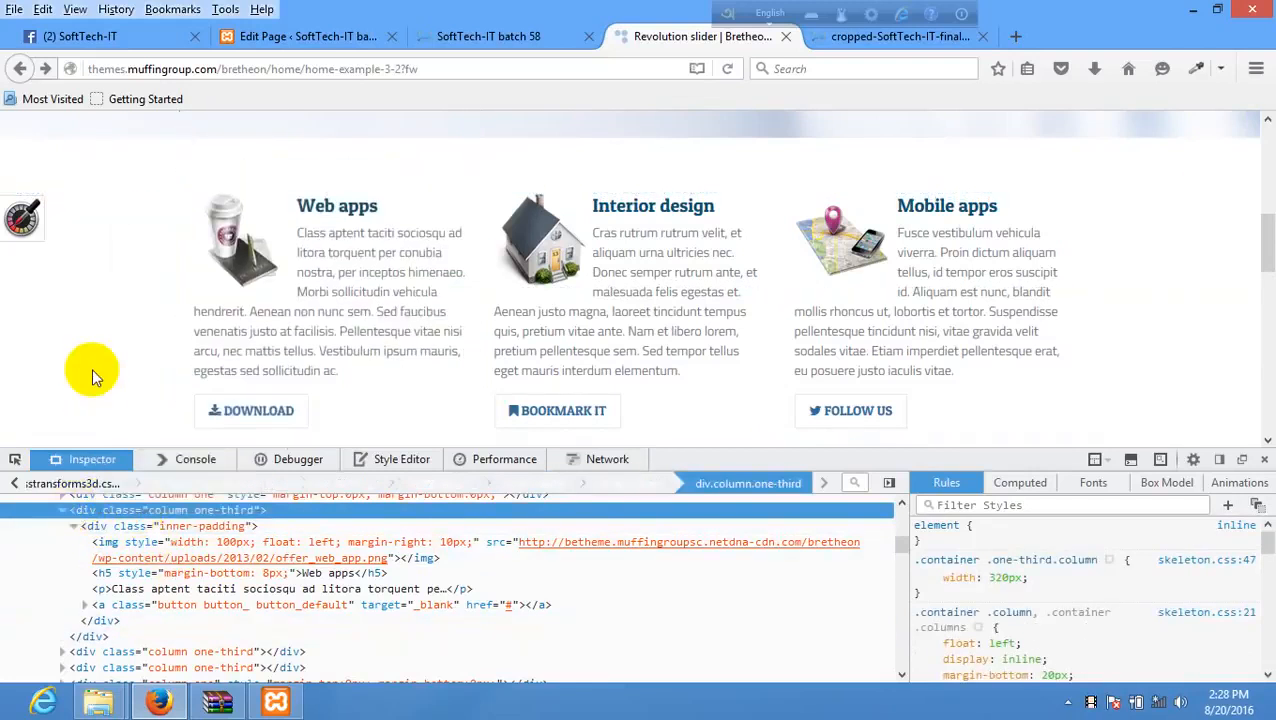
scroll(92, 368, "down", 2)
scroll(94, 375, "up", 2)
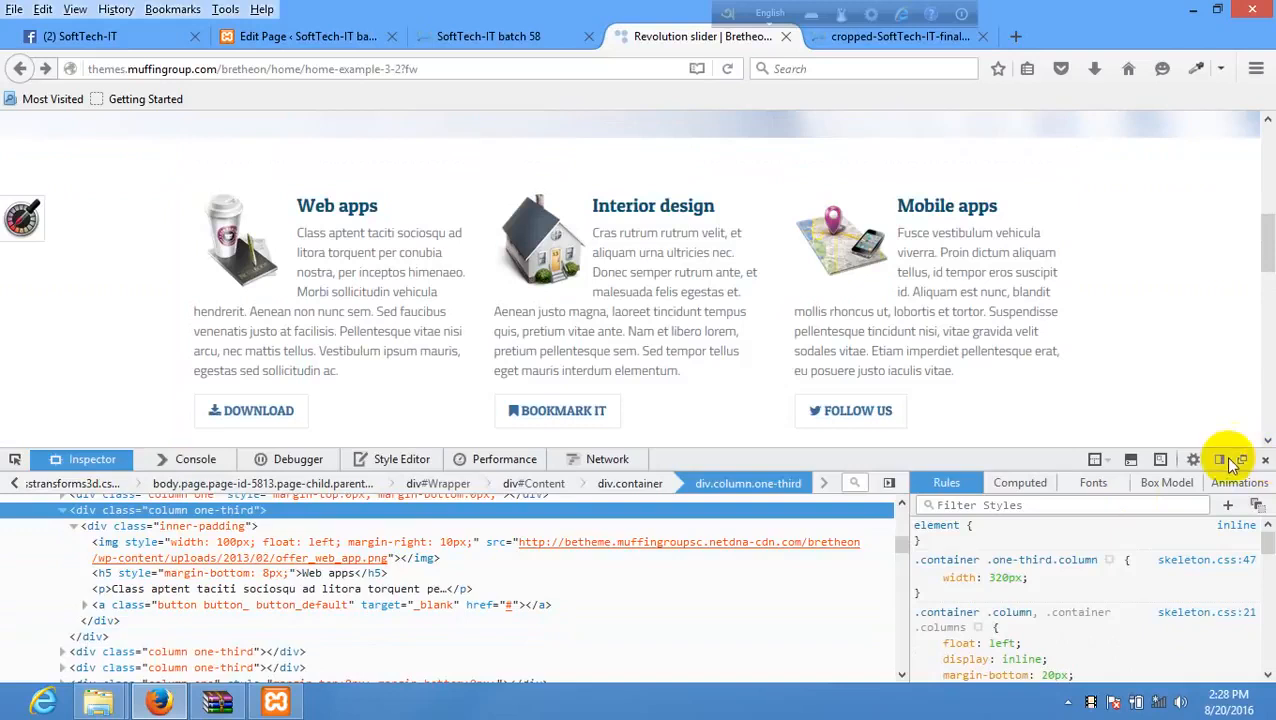
left_click(1264, 459)
- Inspect the demo's Web apps paragraph and select its enclosing column one-third div in the page's HTML
right_click(326, 280)
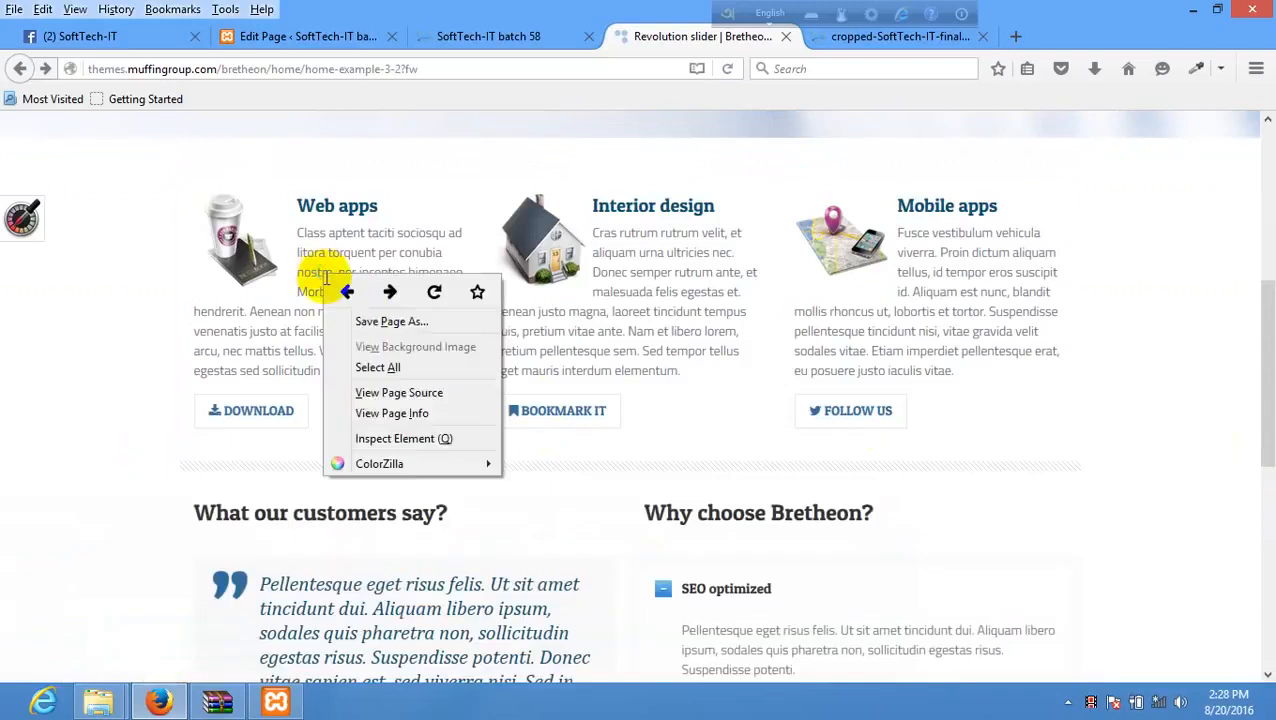
left_click(457, 437)
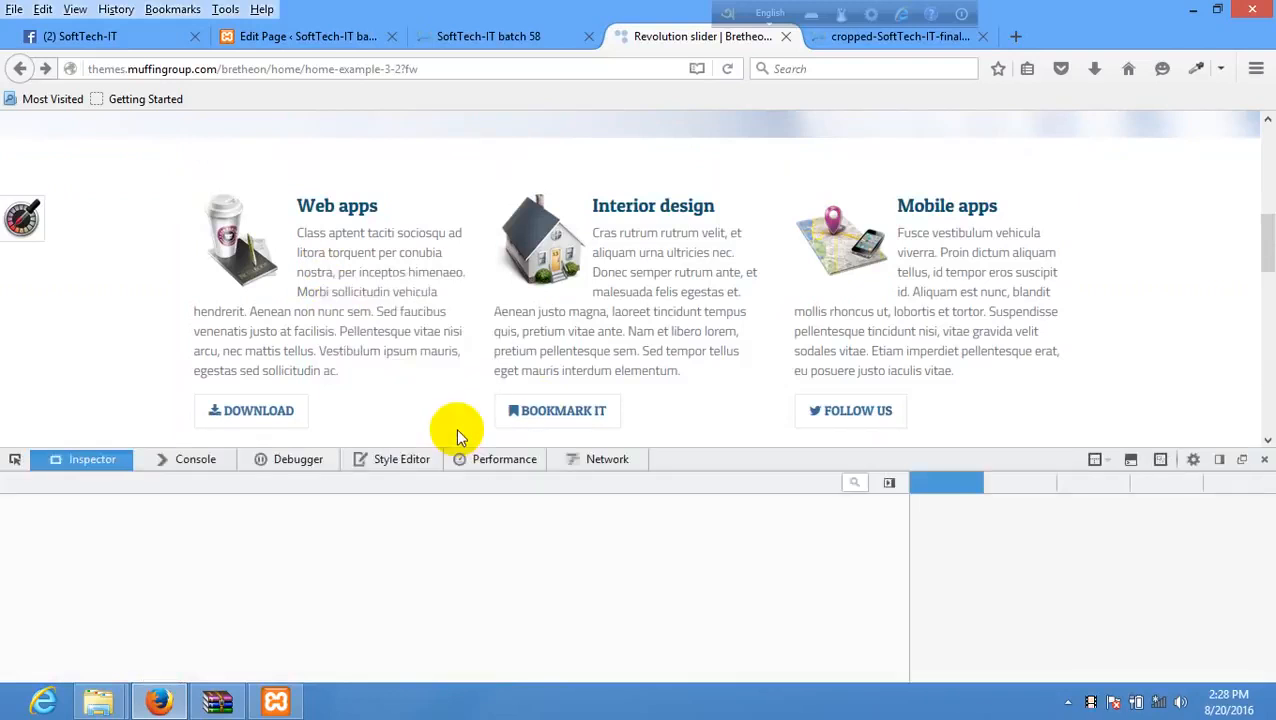
left_click(14, 461)
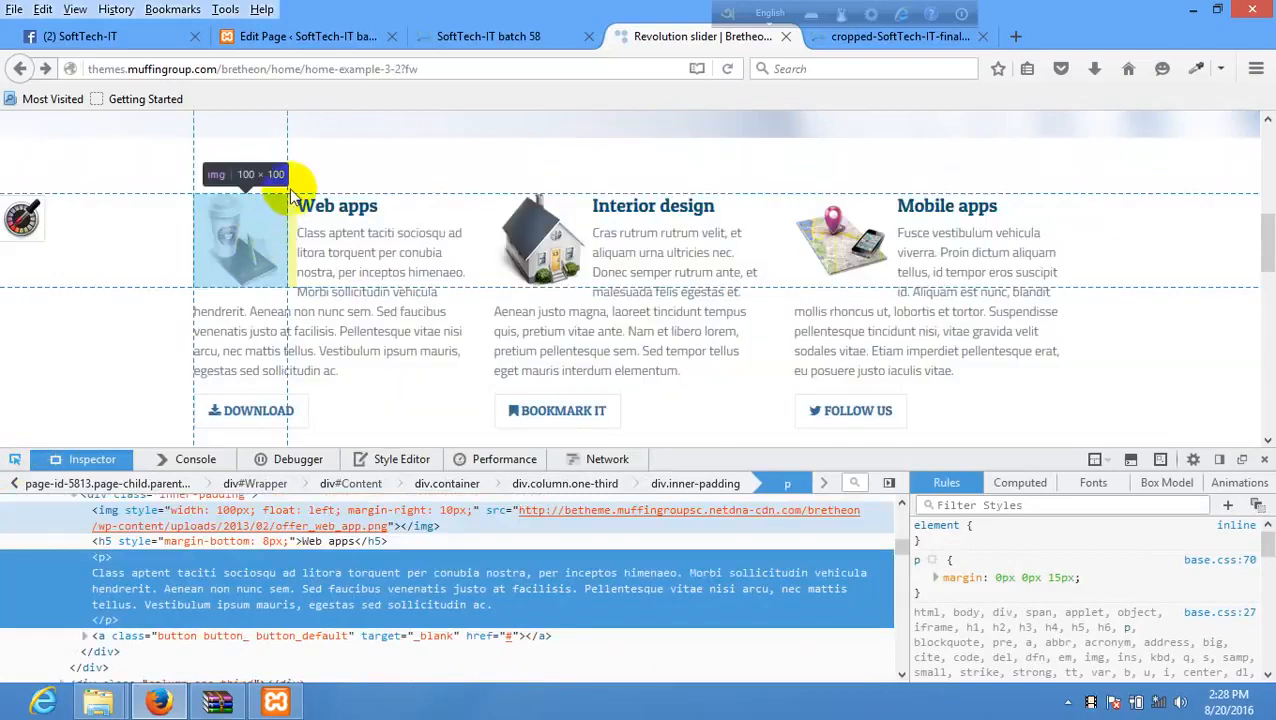
left_click(350, 275)
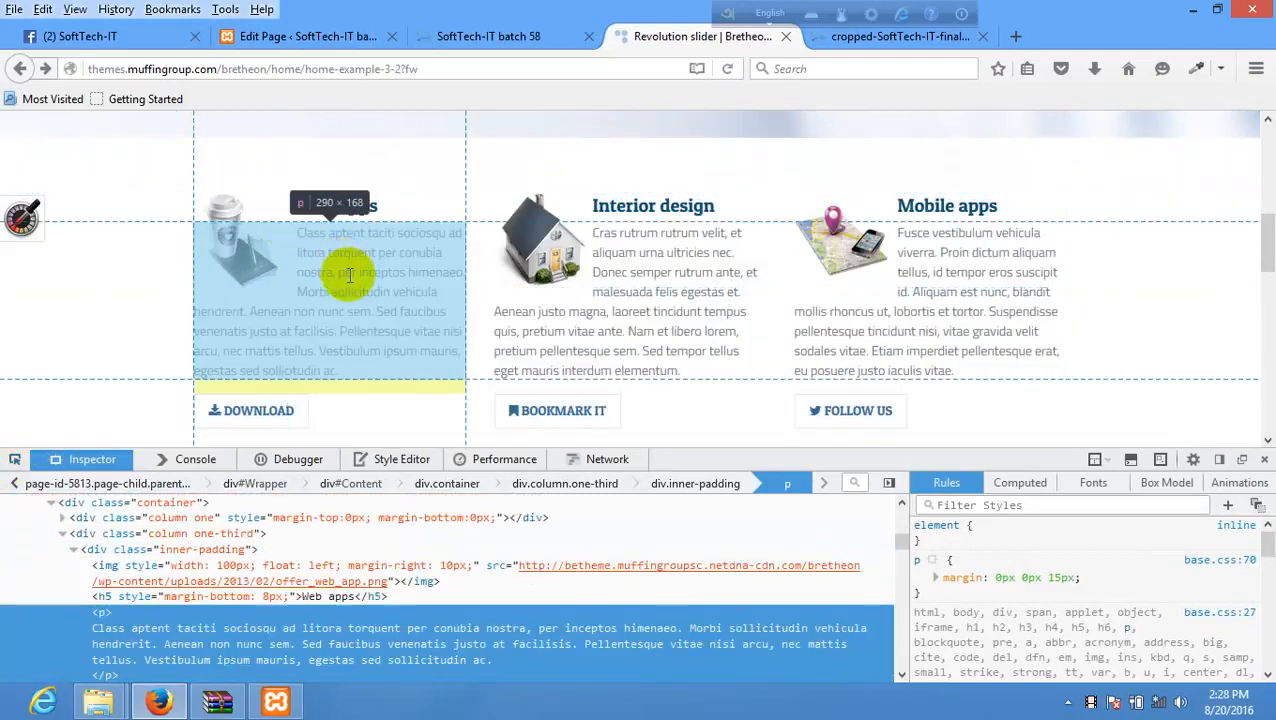
left_click(103, 549)
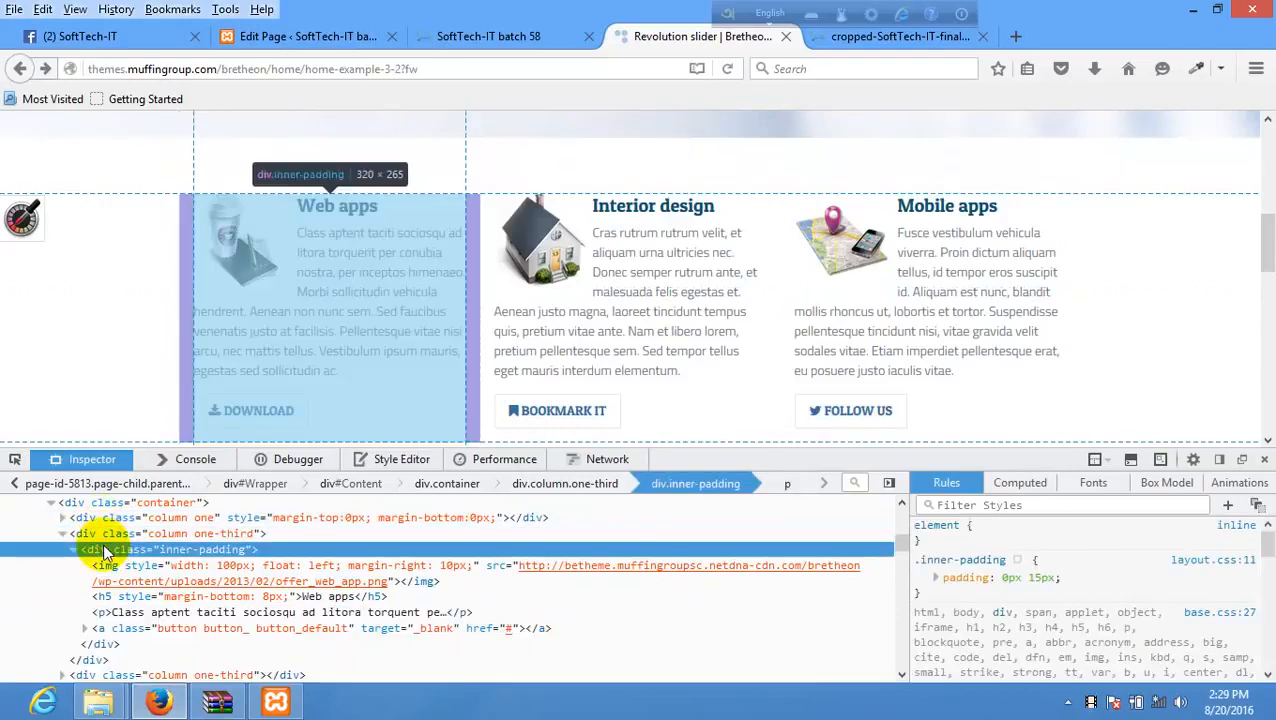
left_click(106, 536)
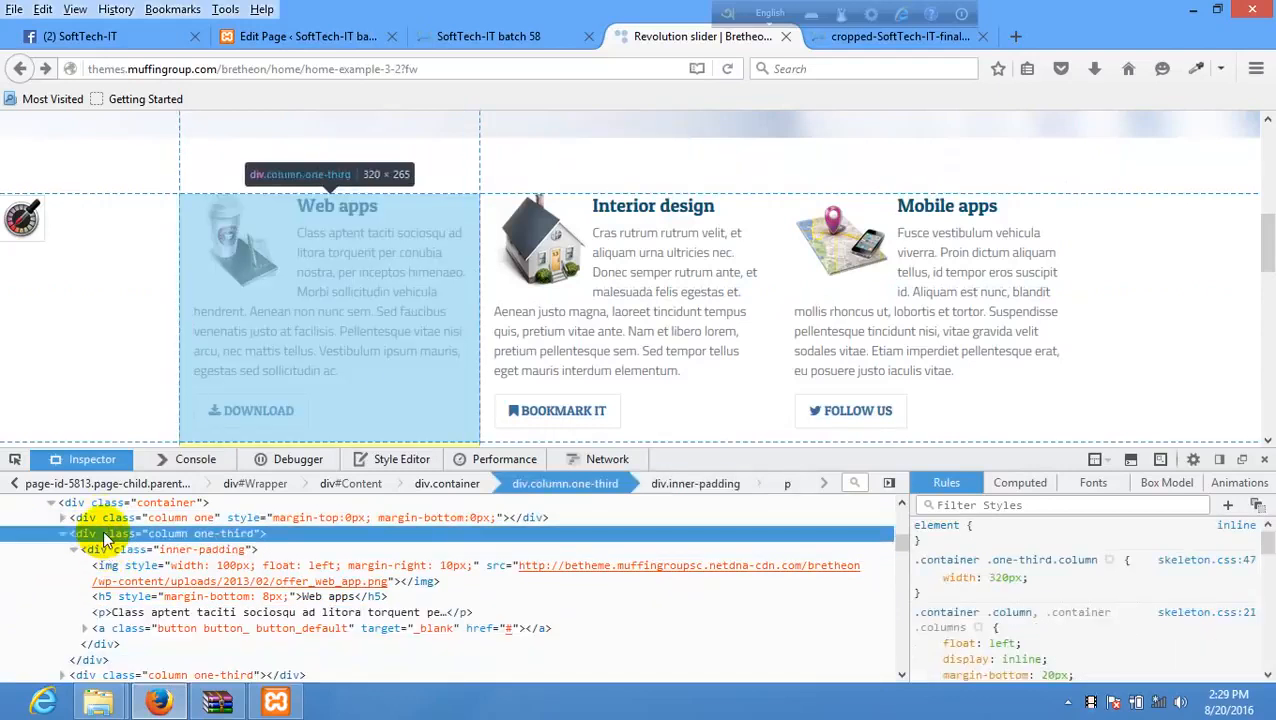
- Open the Web apps column one-third div as editable HTML and copy all of its code
right_click(107, 538)
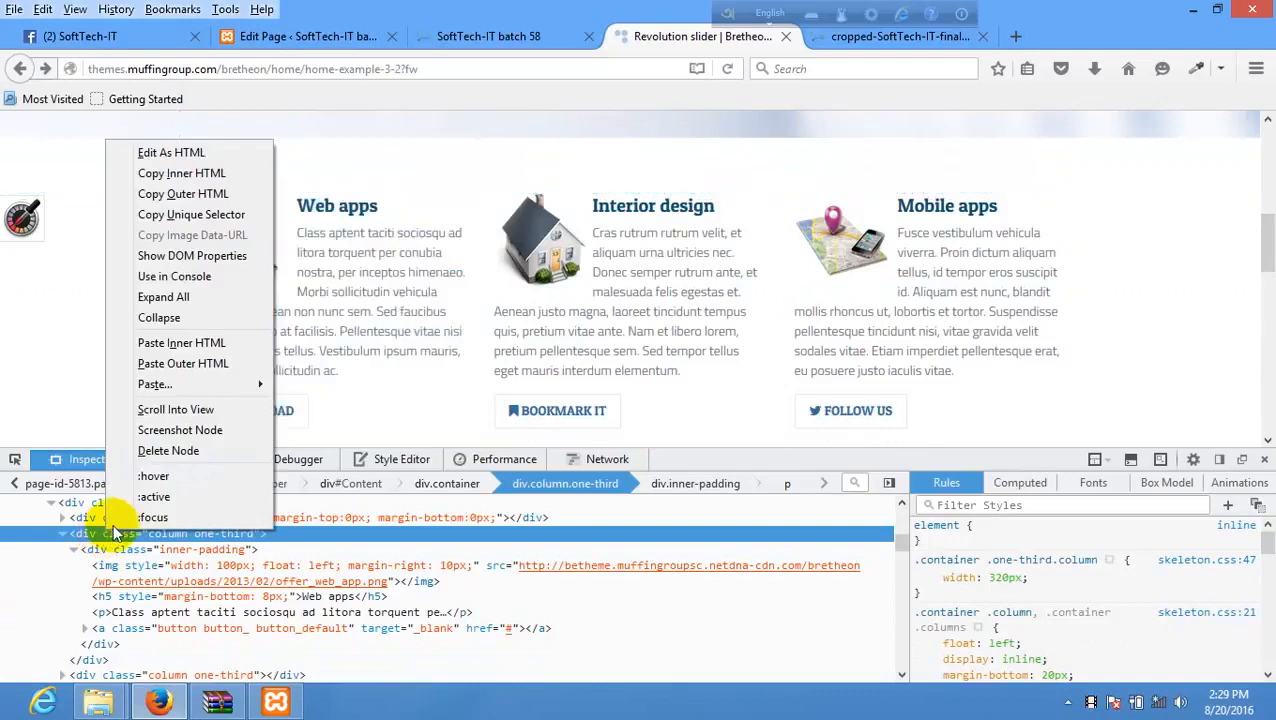
left_click(213, 151)
scroll(541, 612, "down", 3)
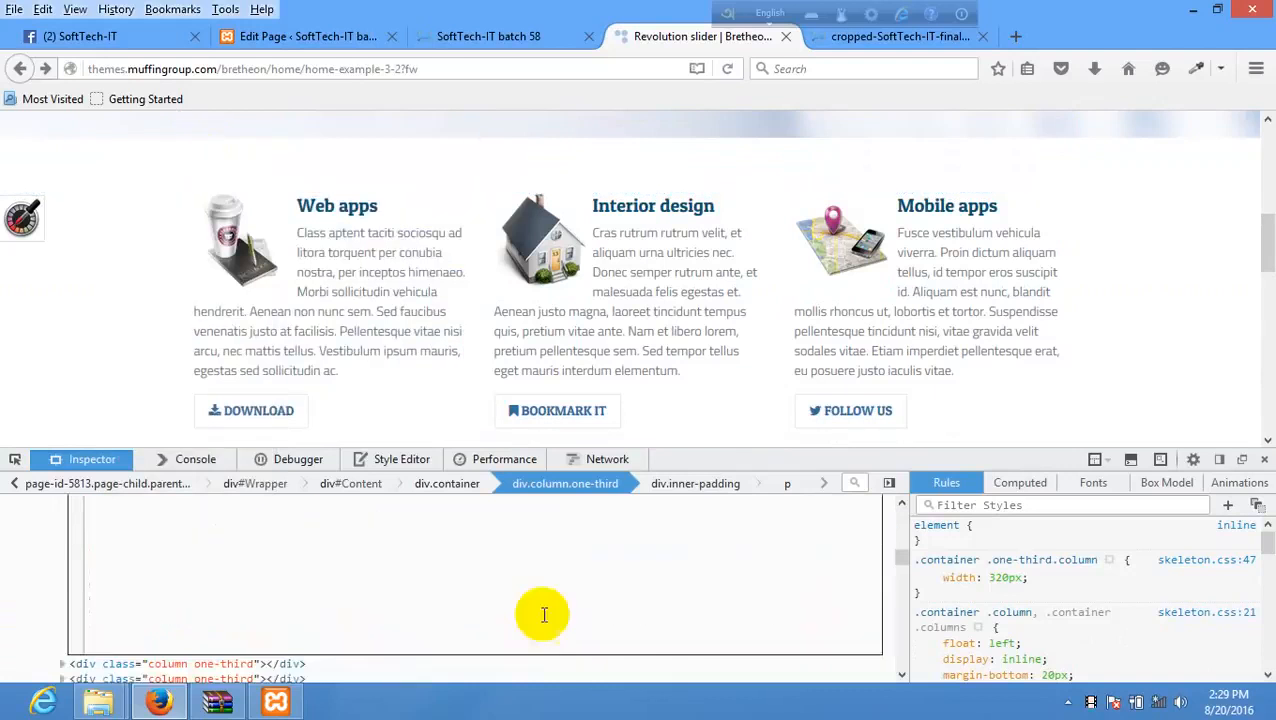
scroll(694, 609, "up", 3)
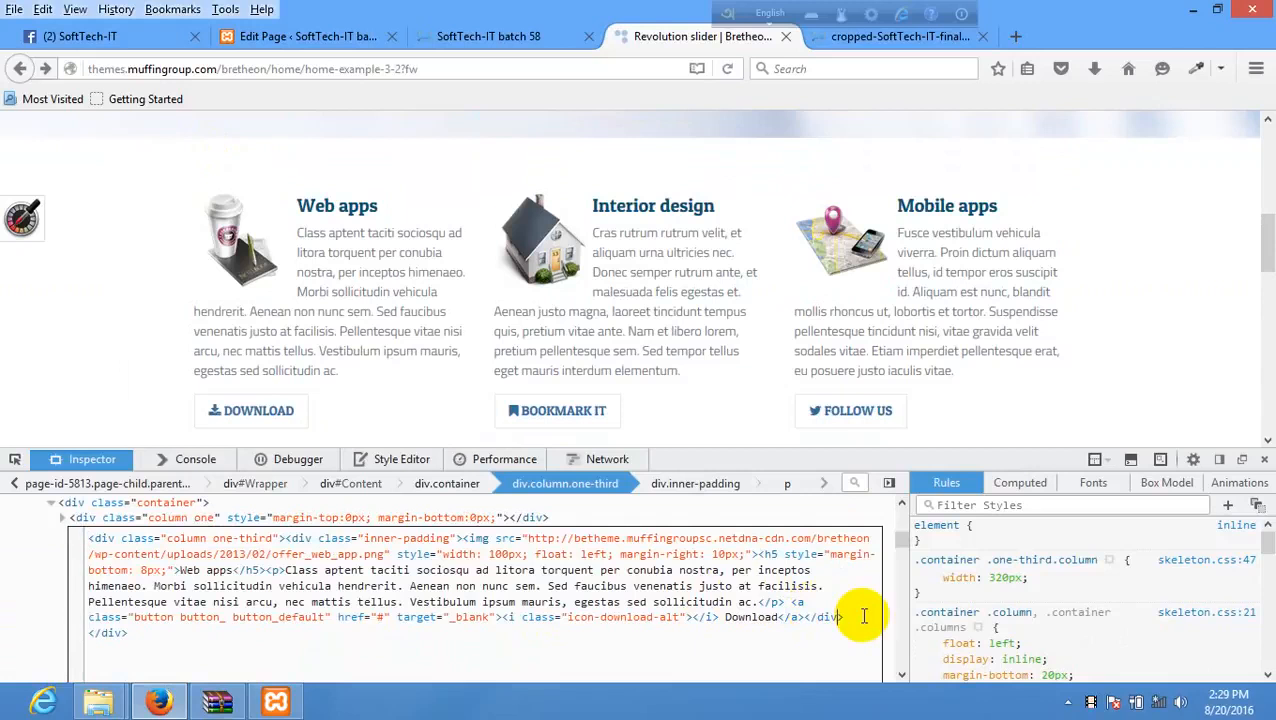
key("ctrl+a")
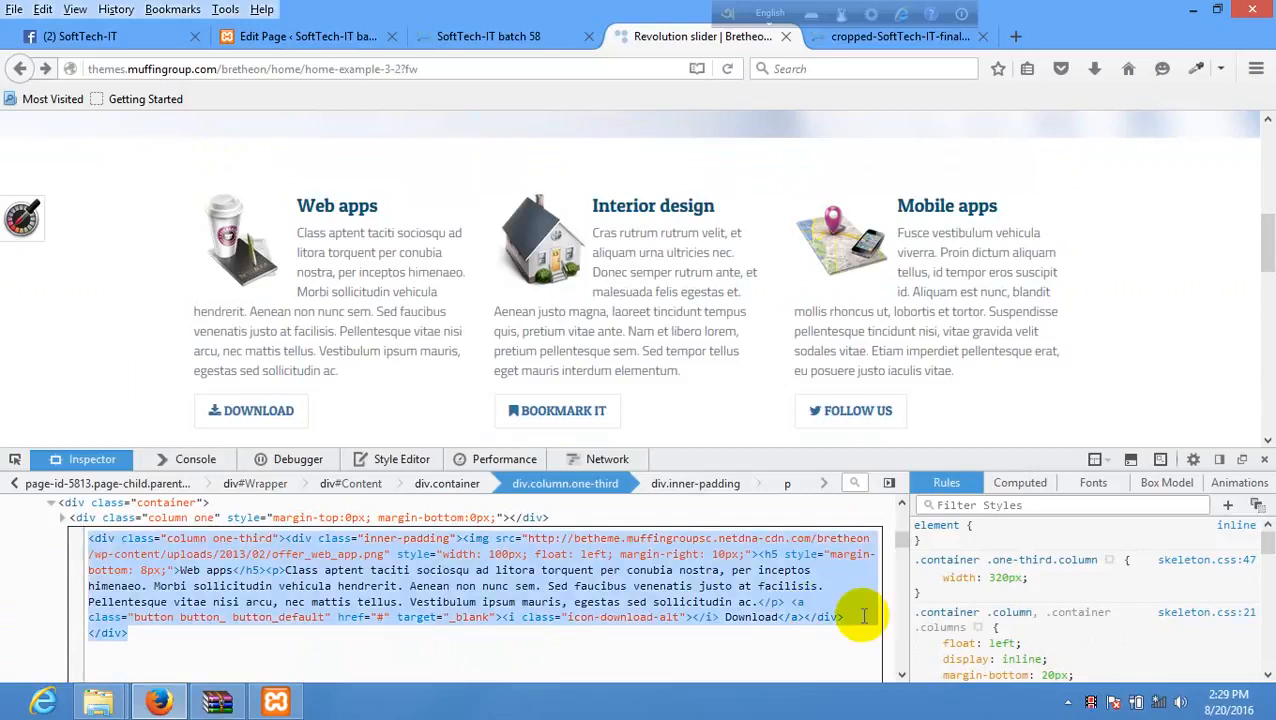
- Replace the content of column "col 1" in the Home page editor with the copied Web apps HTML and save the column
left_click(290, 36)
key("ctrl+a")
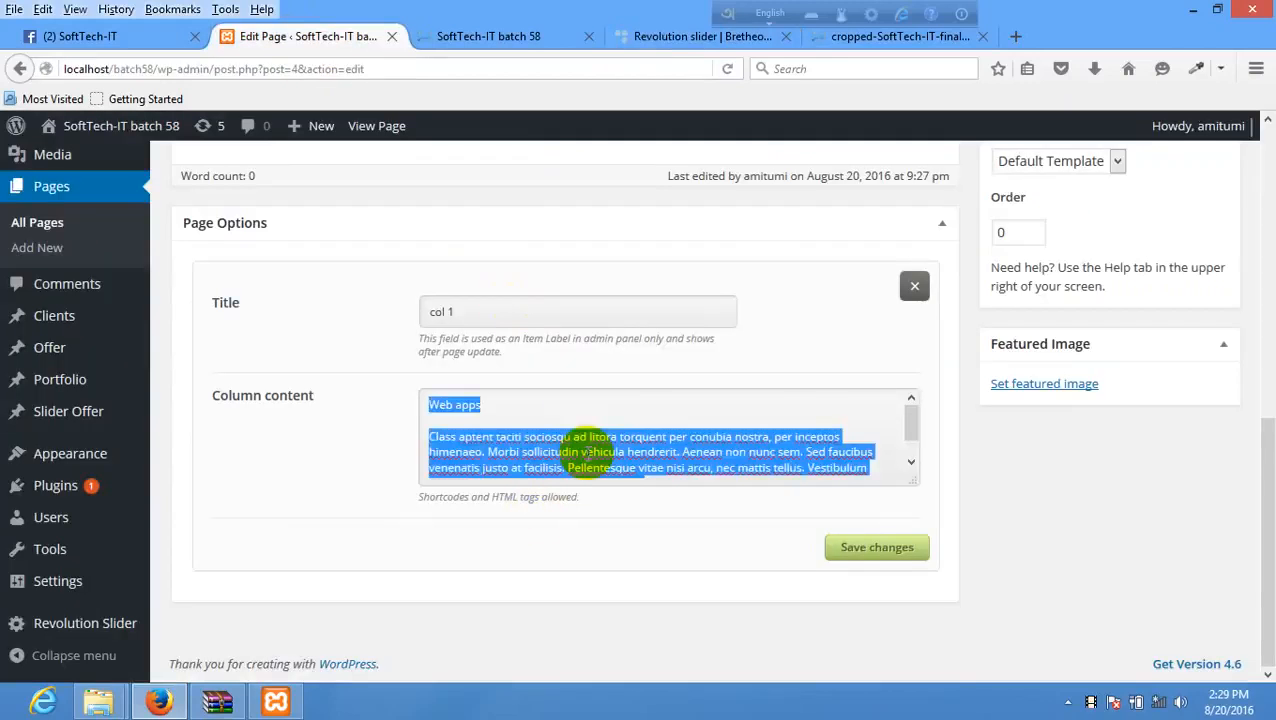
key("ctrl+v")
scroll(661, 455, "up", 2)
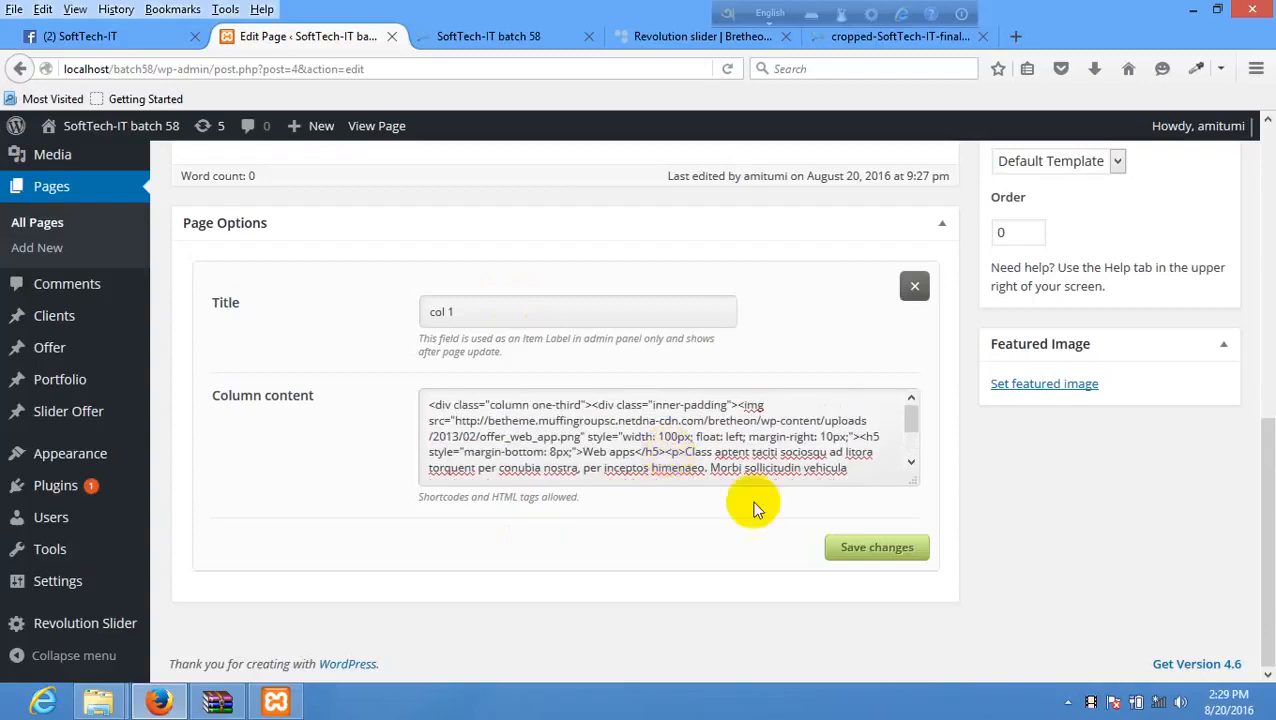
left_click(853, 549)
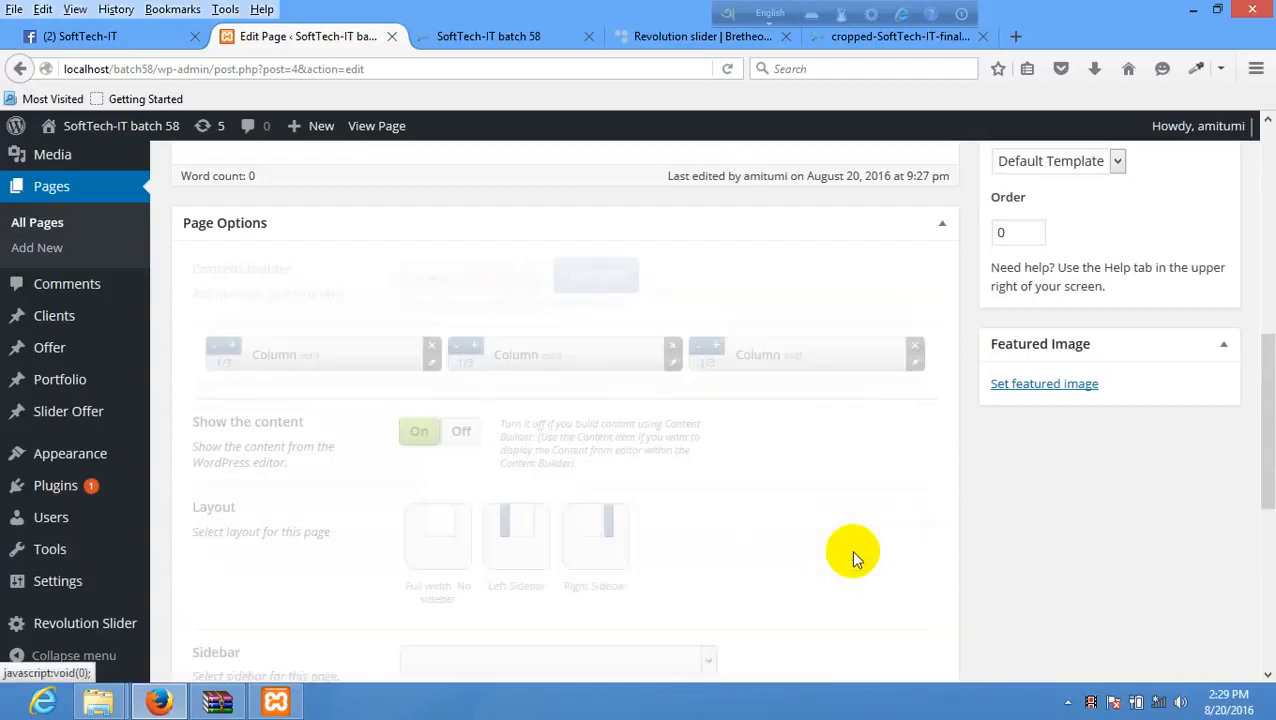
- Open column "col 2" for editing, and copy the full HTML of the demo's Interior design column one-third div
left_click(672, 362)
left_click(651, 30)
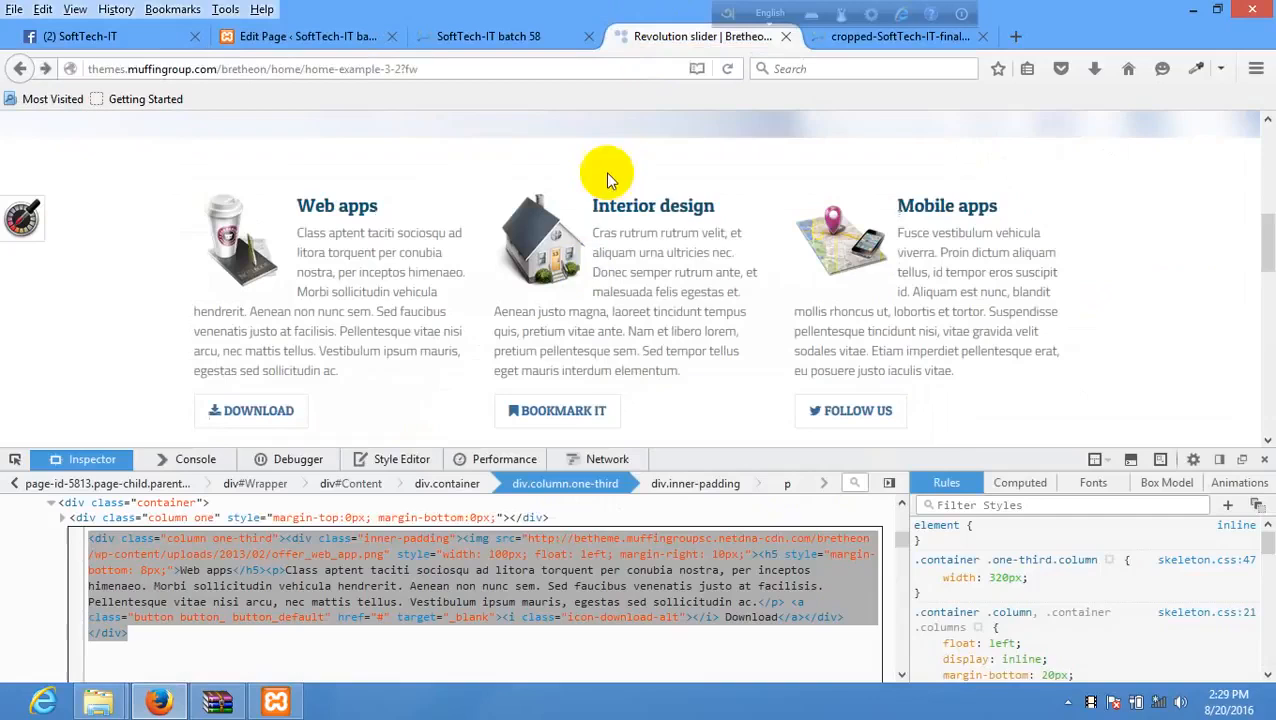
right_click(625, 216)
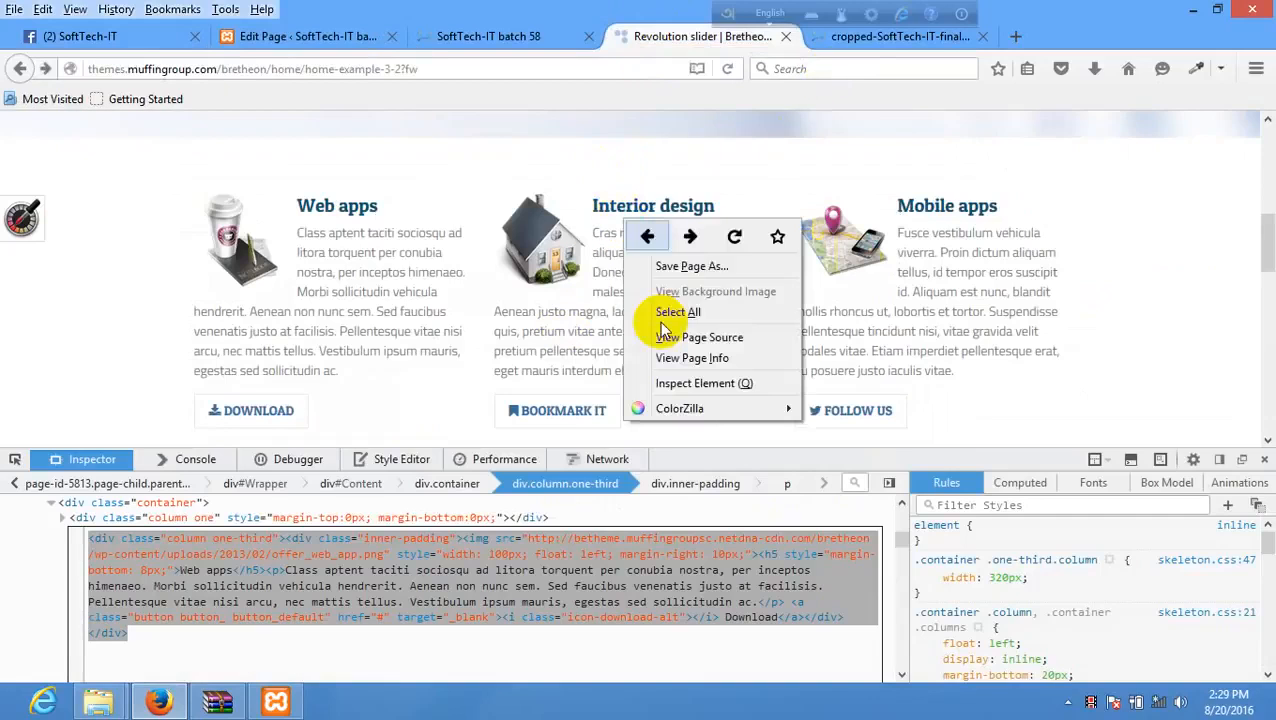
left_click(694, 386)
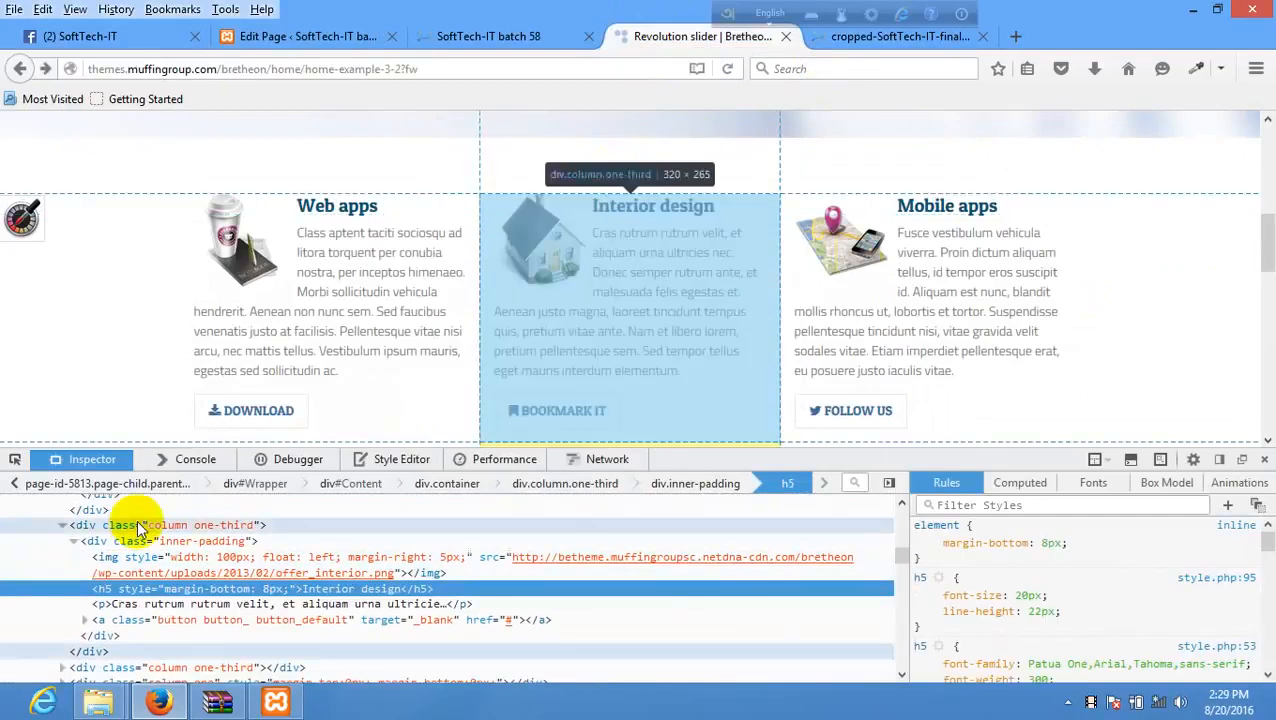
left_click(118, 530)
right_click(118, 530)
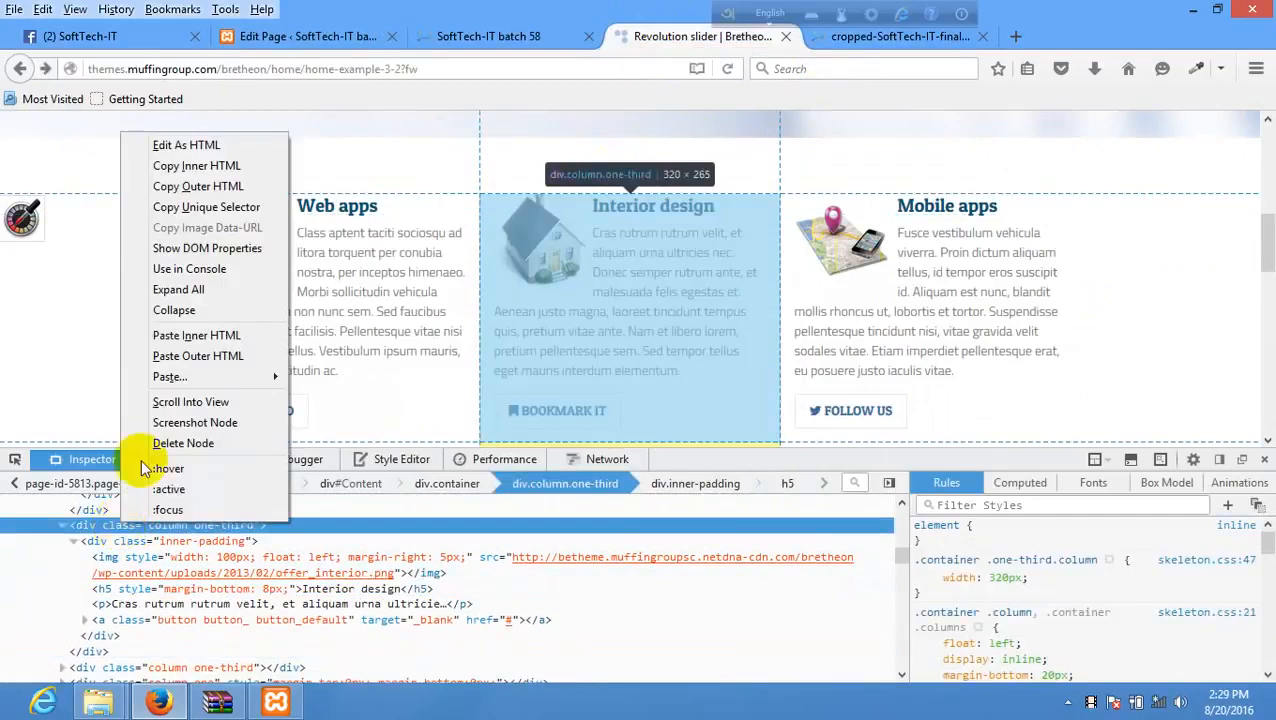
left_click(251, 145)
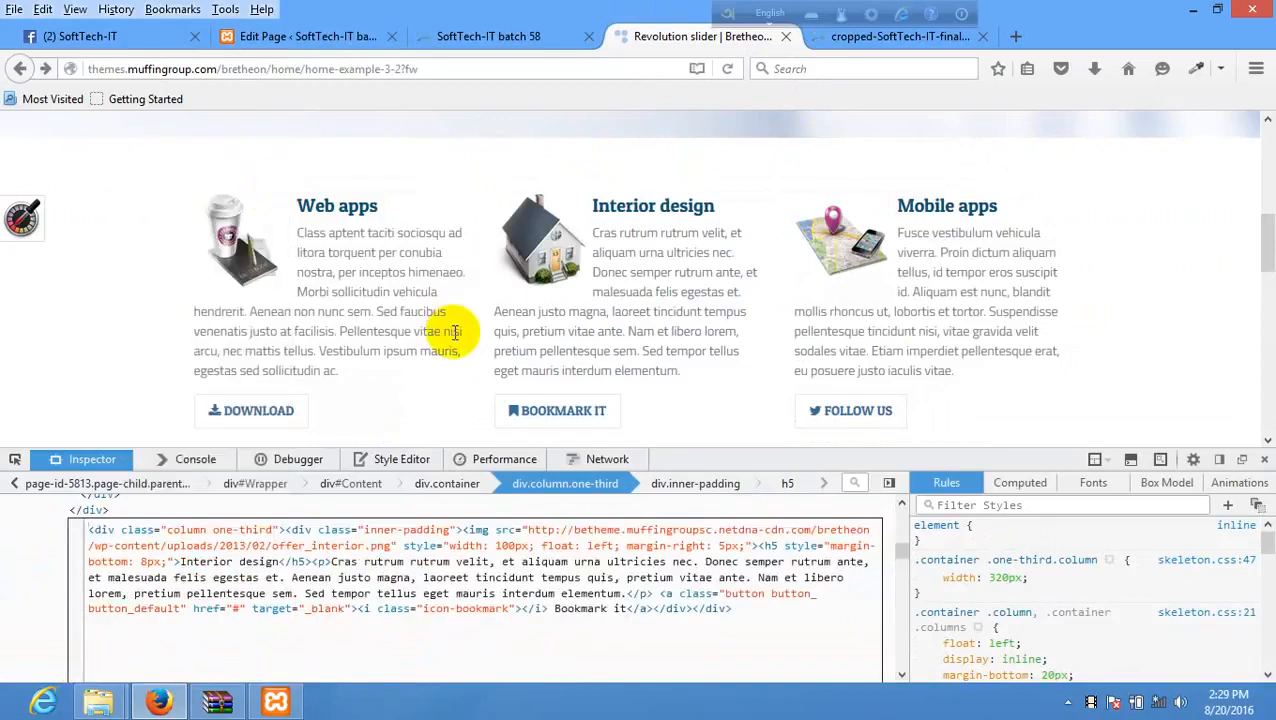
key("ctrl+a")
key("ctrl+c")
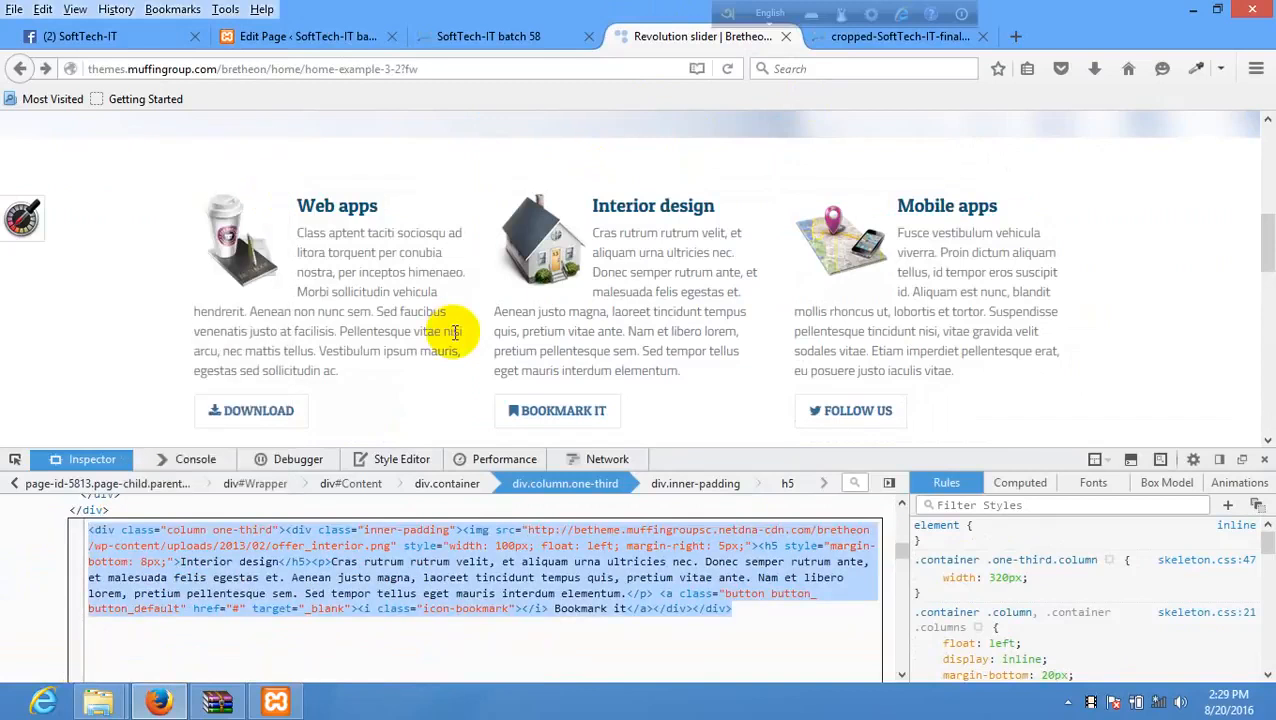
- Replace the content of column "col 2" with the copied Interior design HTML and save the column
left_click(300, 40)
left_click(709, 428)
key("ctrl+a")
key("ctrl+v")
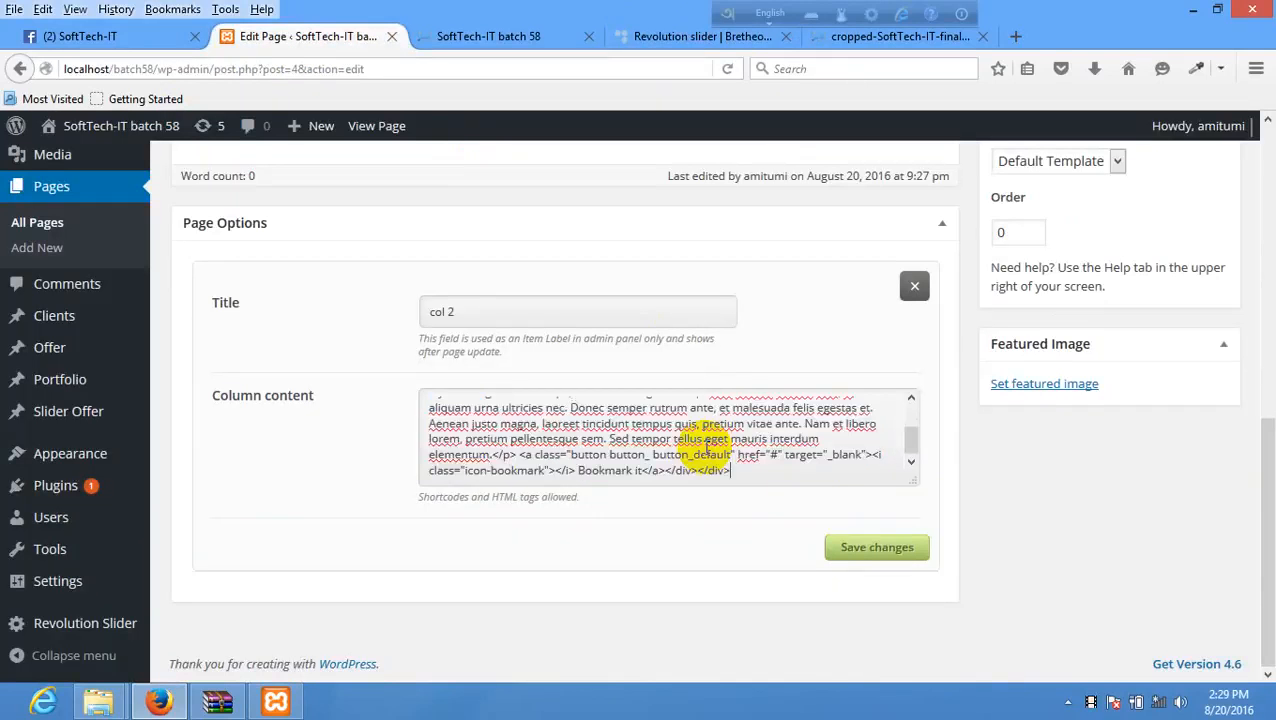
left_click(876, 546)
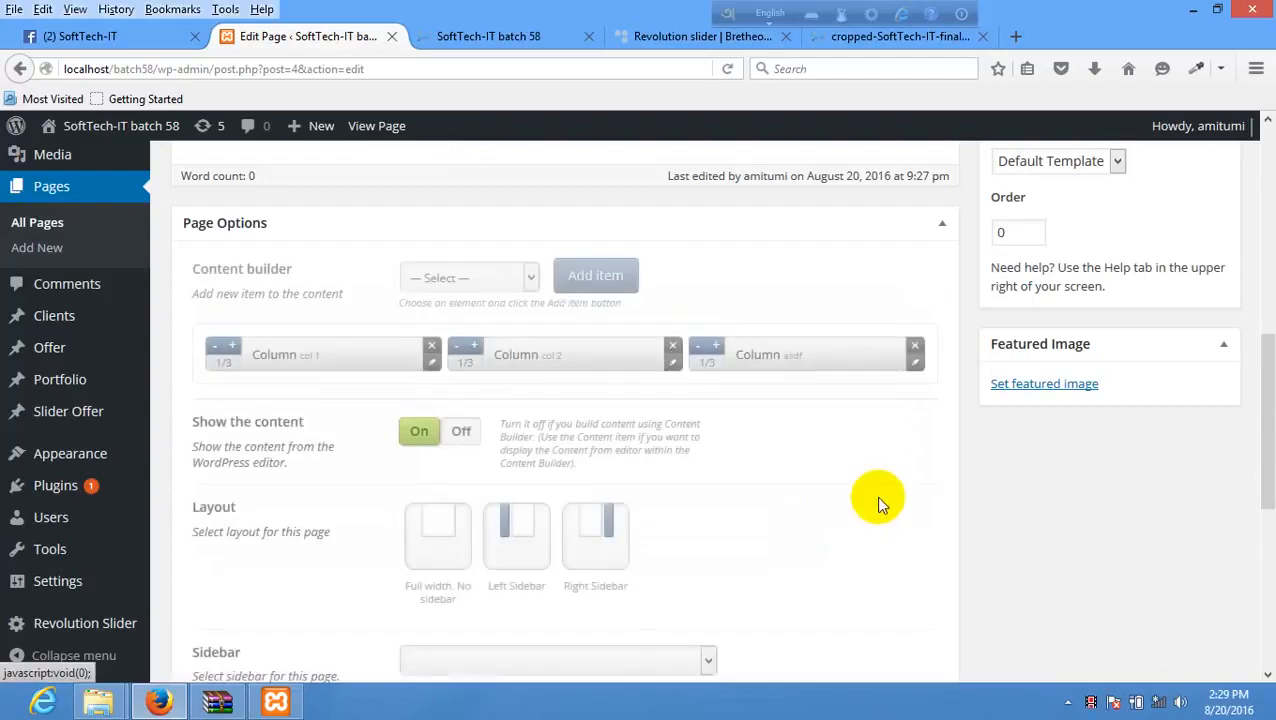
- Open the third column "asdf" for editing, and copy the full HTML of the demo's Mobile apps column one-third div
left_click(914, 356)
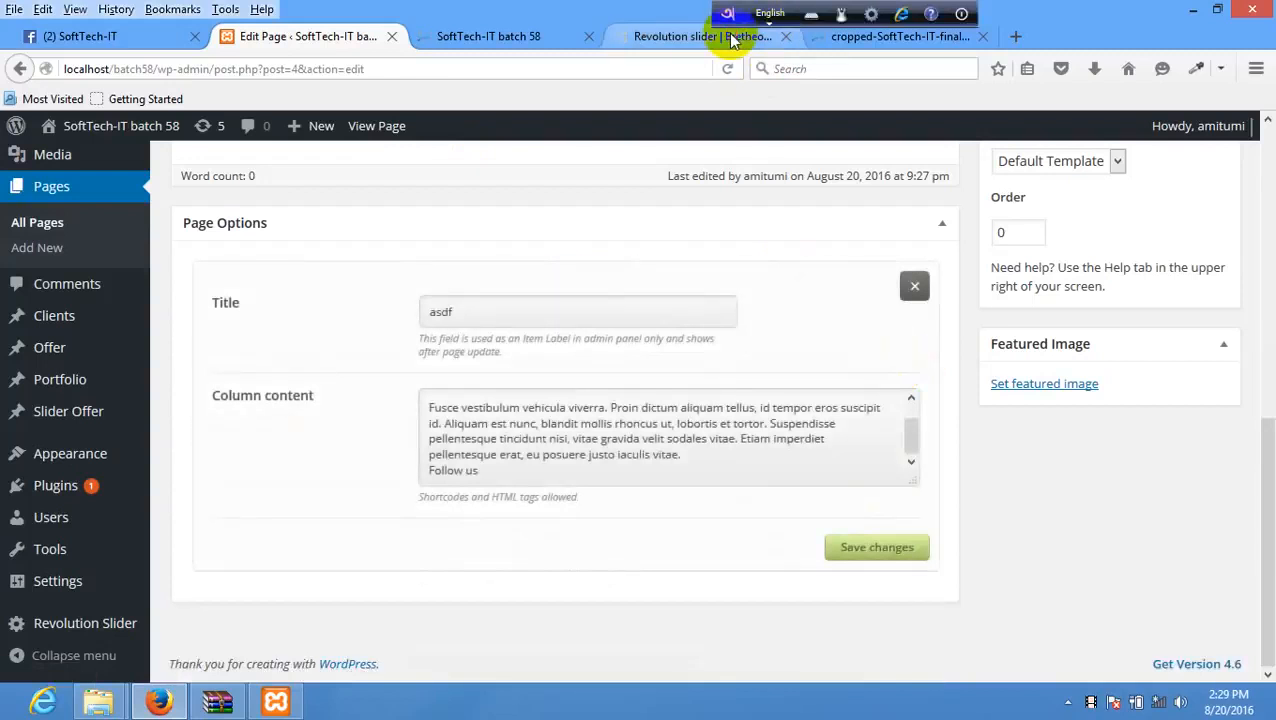
left_click(727, 36)
right_click(901, 252)
left_click(960, 420)
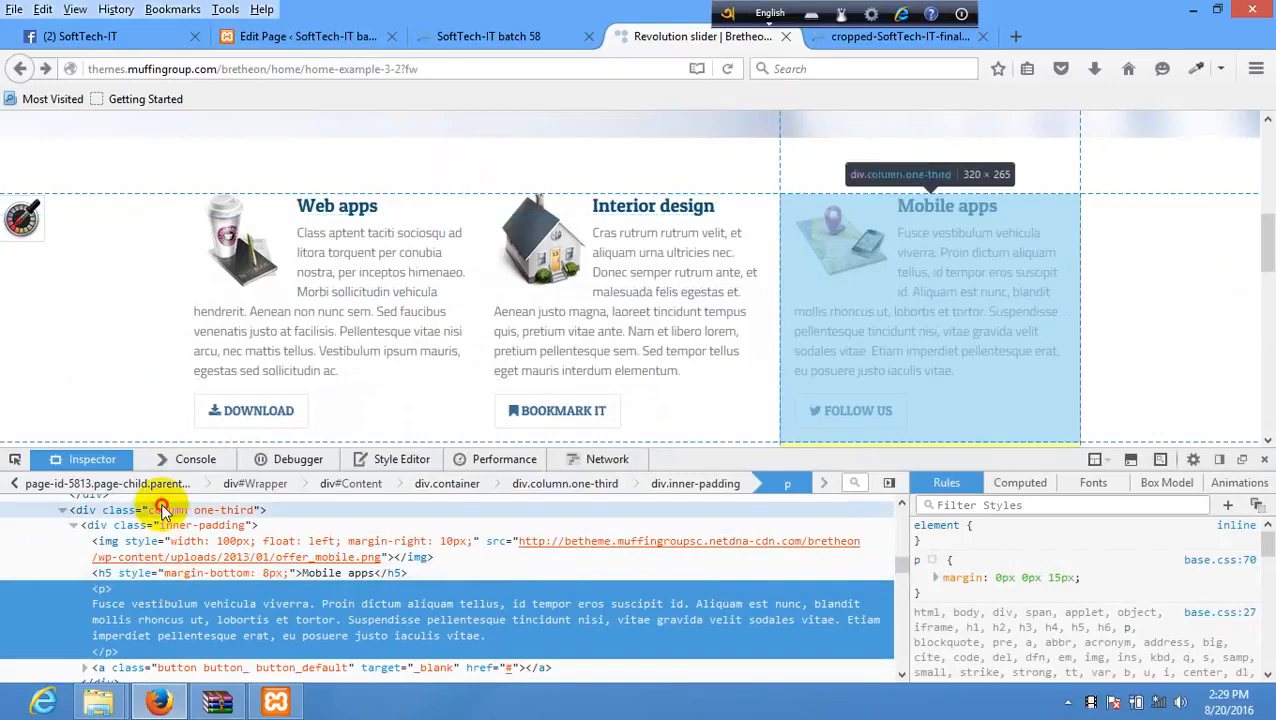
left_click(160, 509)
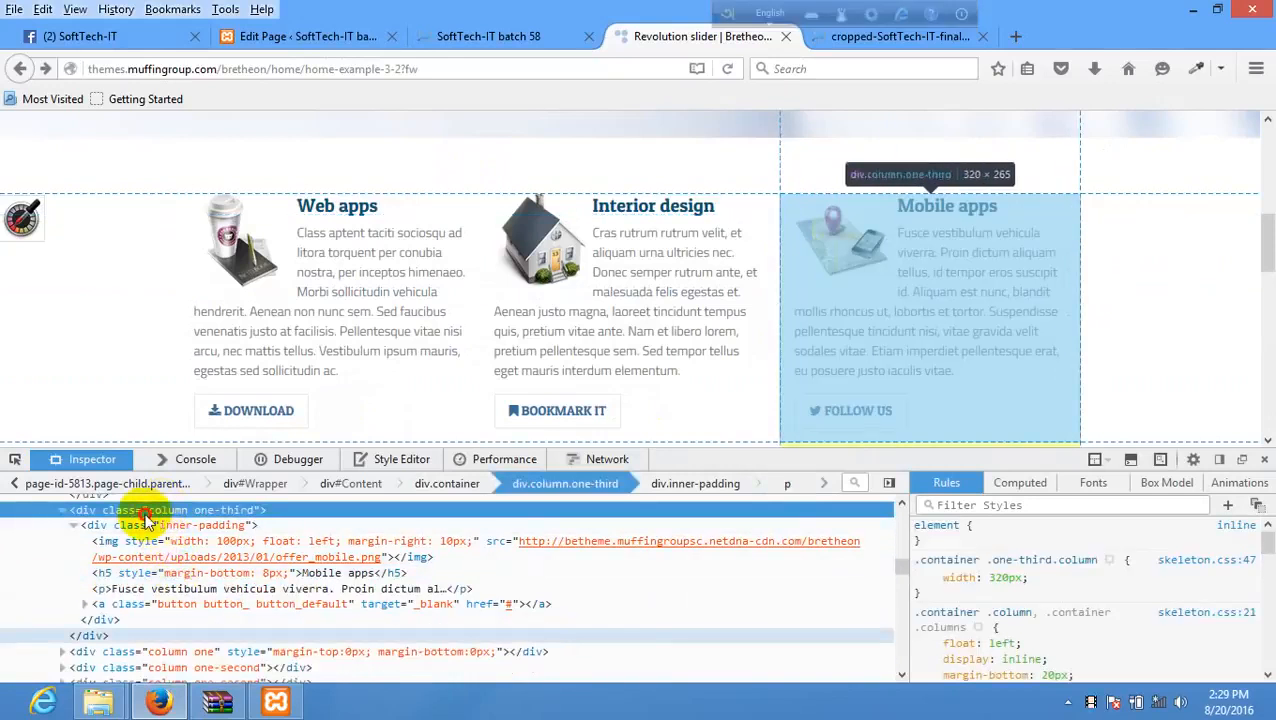
right_click(144, 514)
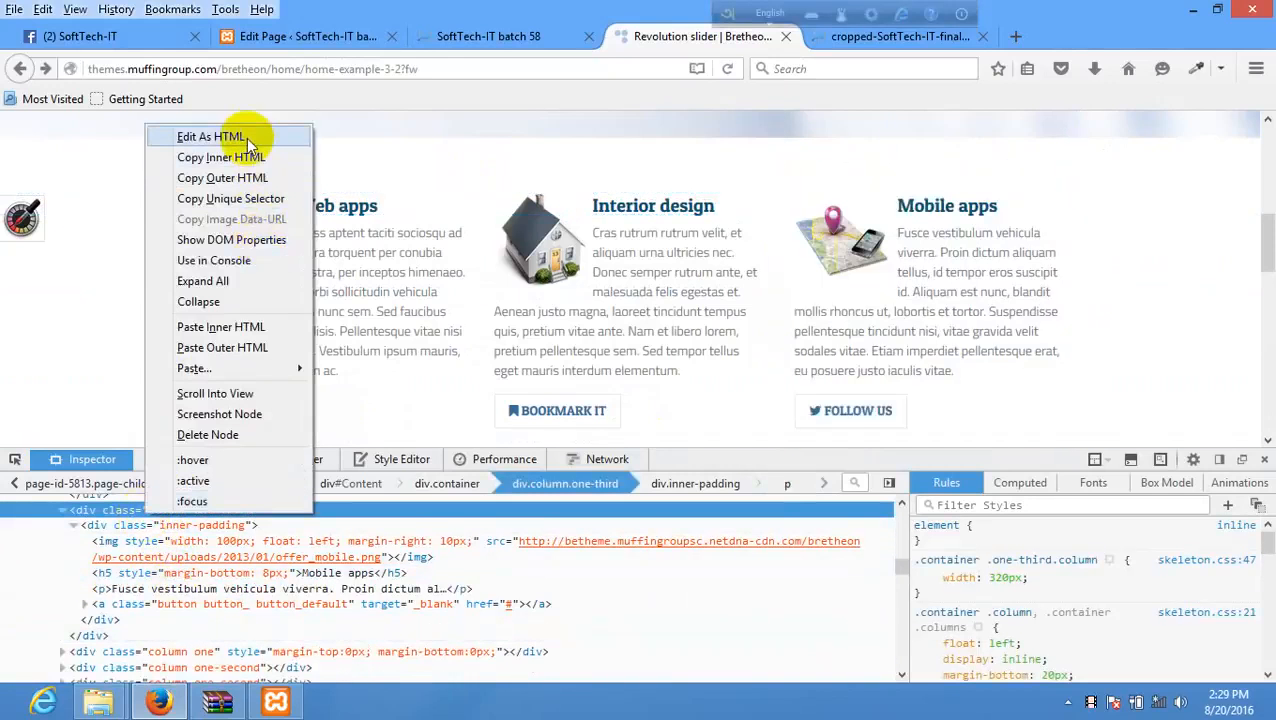
left_click(246, 138)
key("ctrl+a")
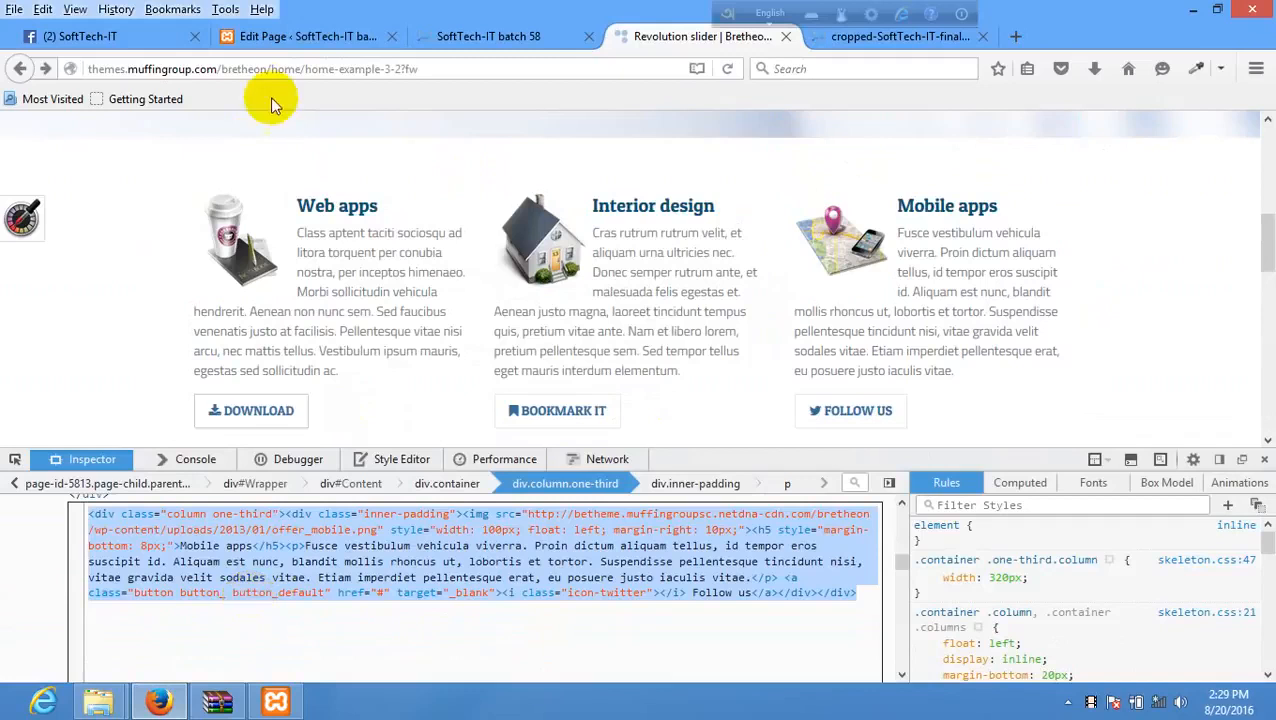
- Replace the content of column "asdf" with the copied Mobile apps HTML and save the column
left_click(265, 36)
left_click(738, 470)
key("ctrl+a")
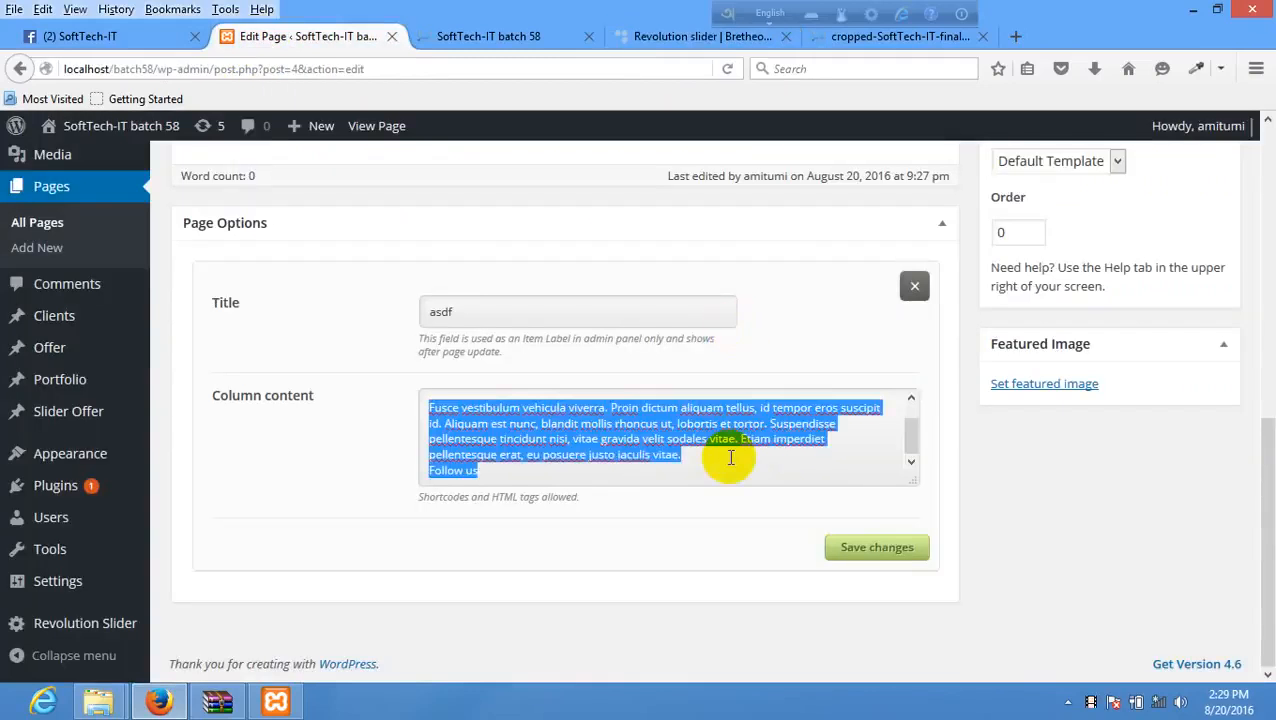
key("ctrl+v")
left_click(868, 557)
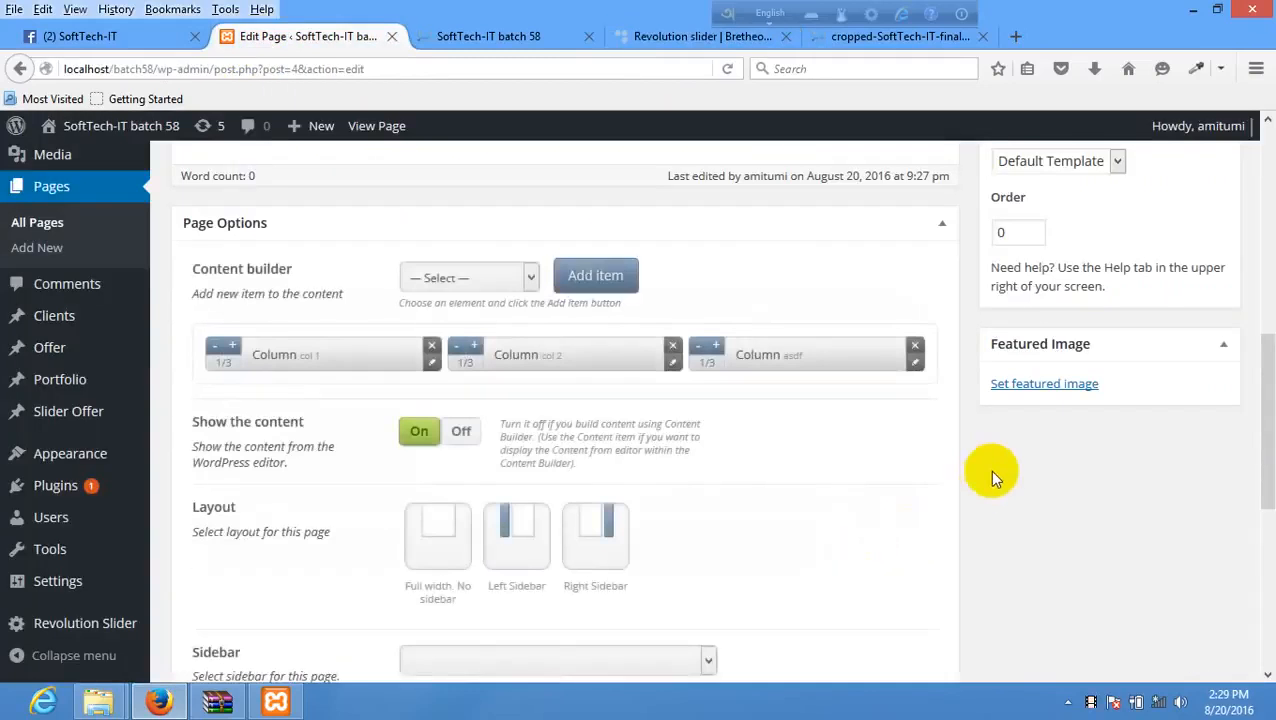
- Update the Home page and reload the live home page to show the three styled columns
scroll(989, 470, "up", 4)
left_click(1196, 329)
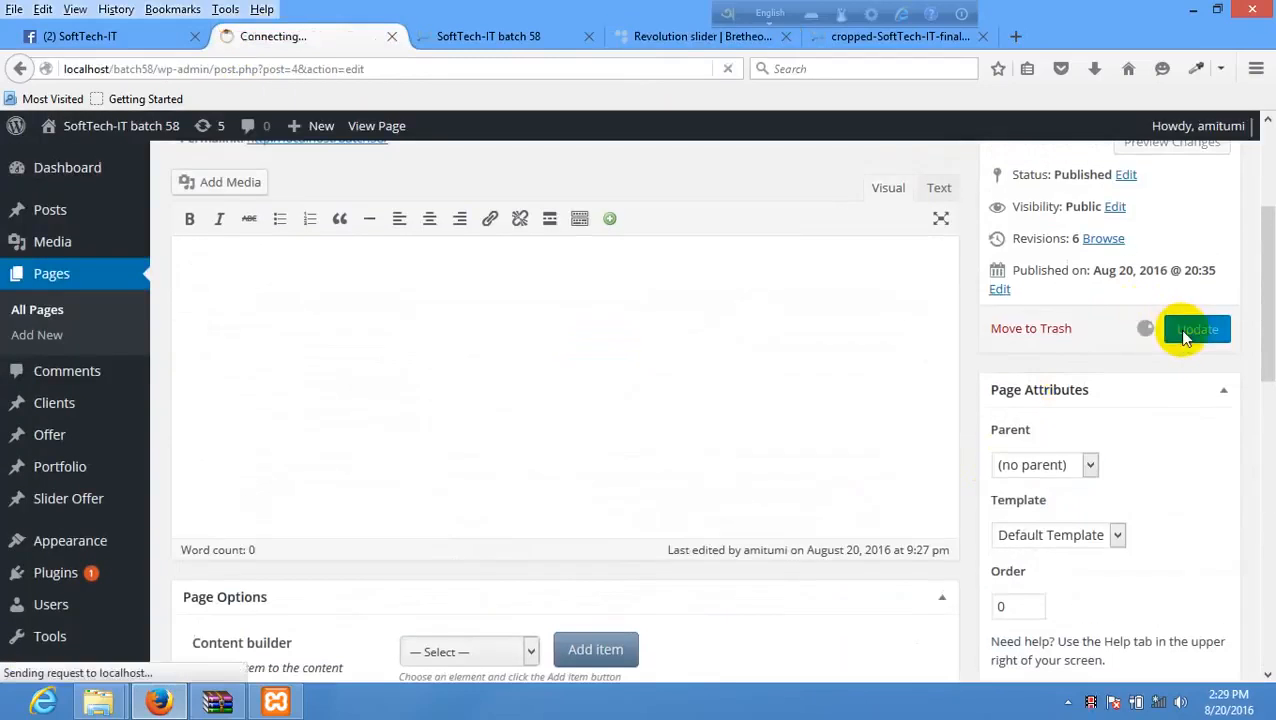
left_click(458, 32)
right_click(418, 368)
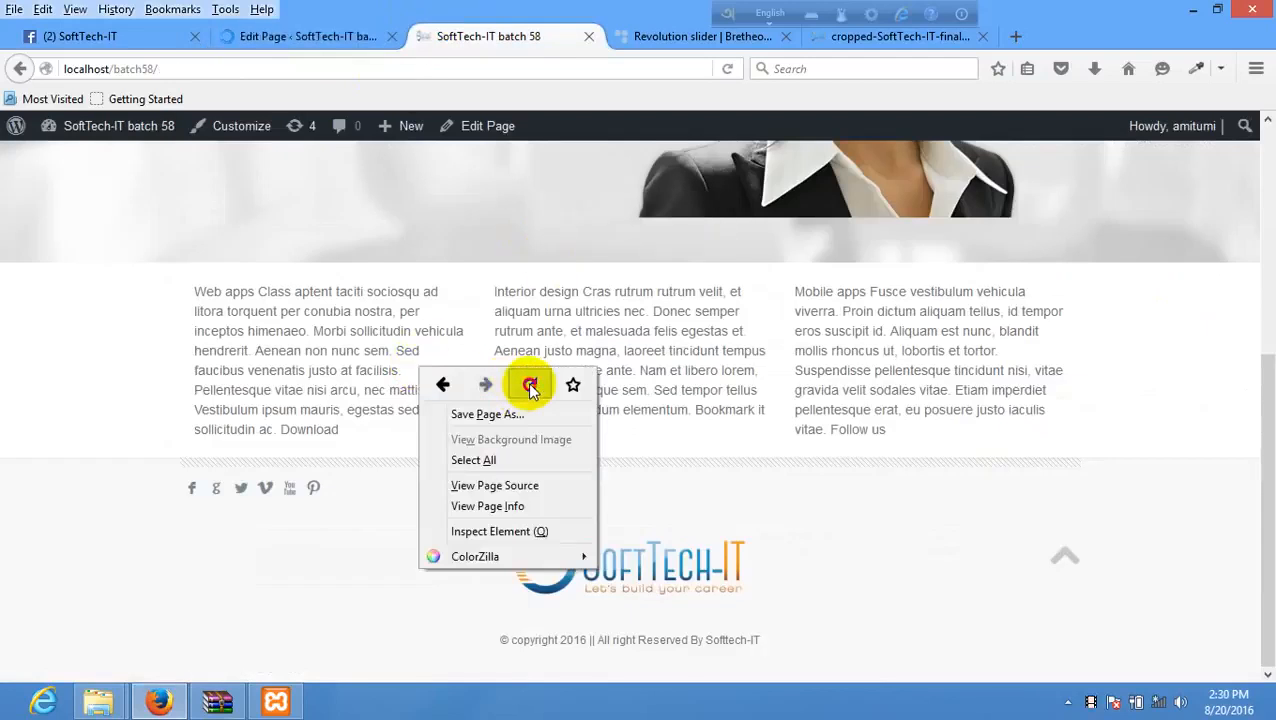
left_click(530, 379)
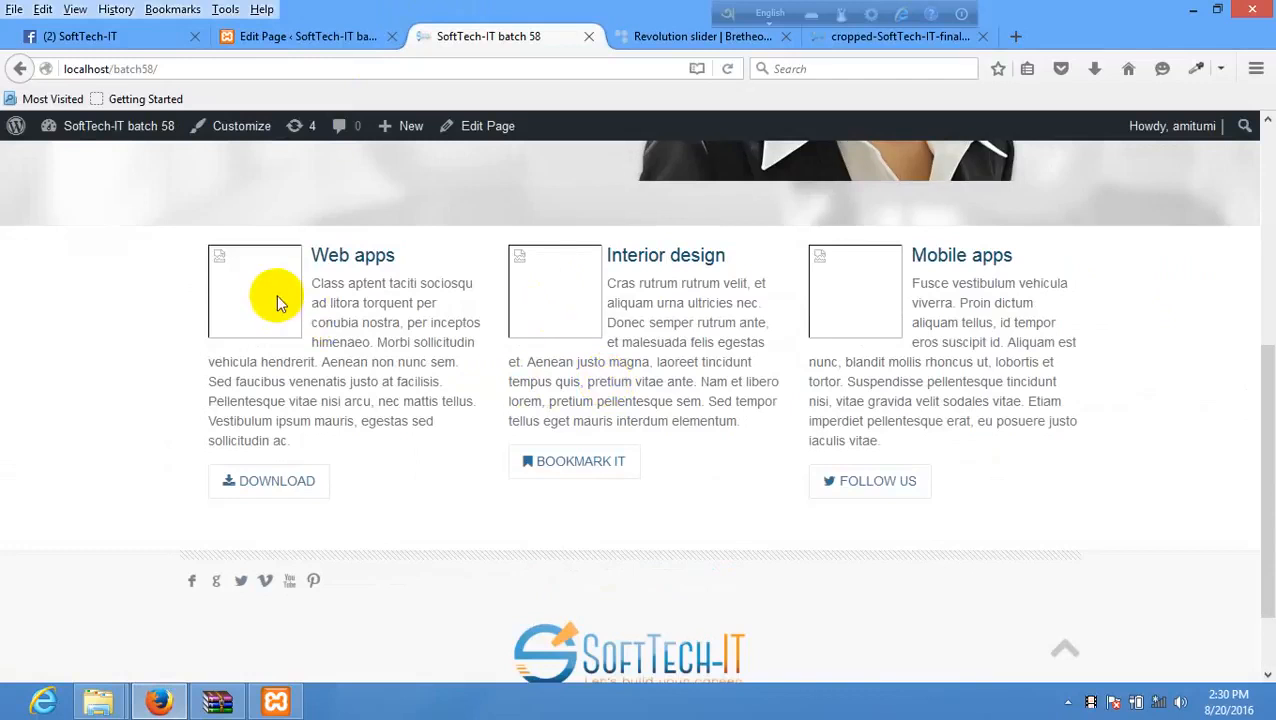
- Compare the images and layout of the live home page's three columns with the demo's, checking the editor in between
left_click(660, 40)
left_click(336, 38)
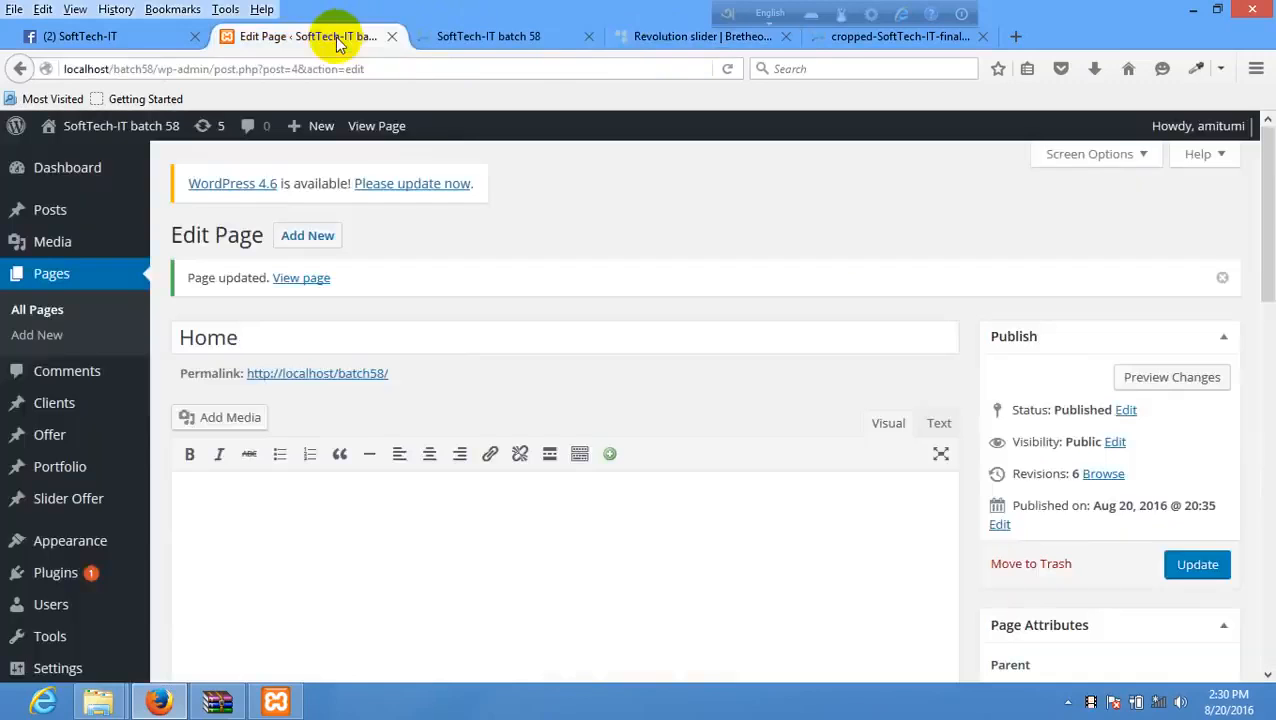
left_click(521, 37)
left_click(658, 40)
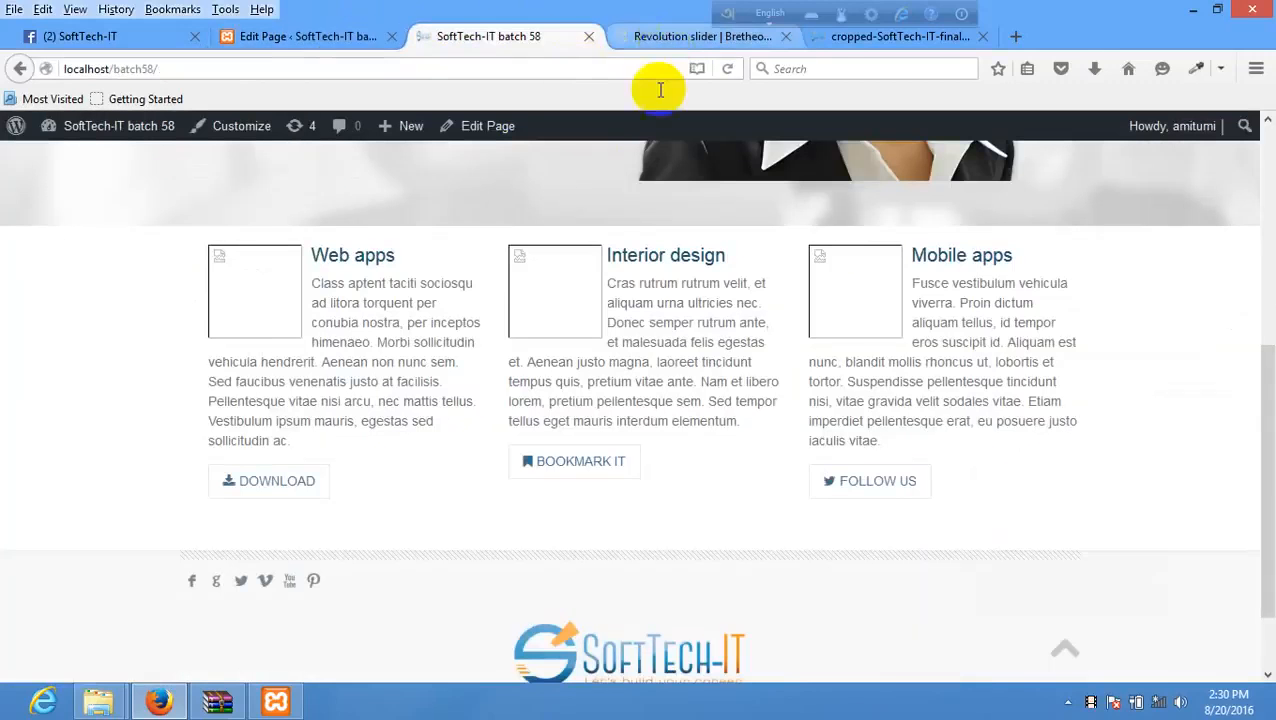
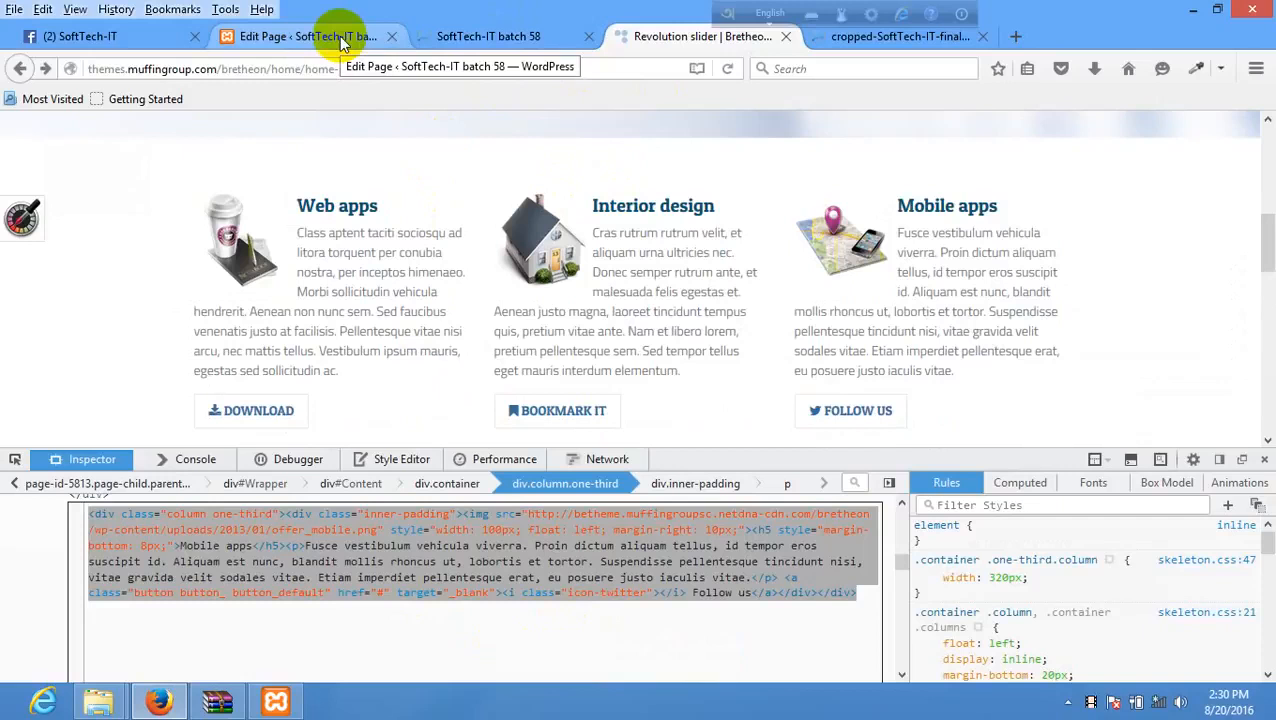
- Connect the computer to the SoftTech-IT Wi-Fi network and reload the live home page to load the column images
left_click(1158, 702)
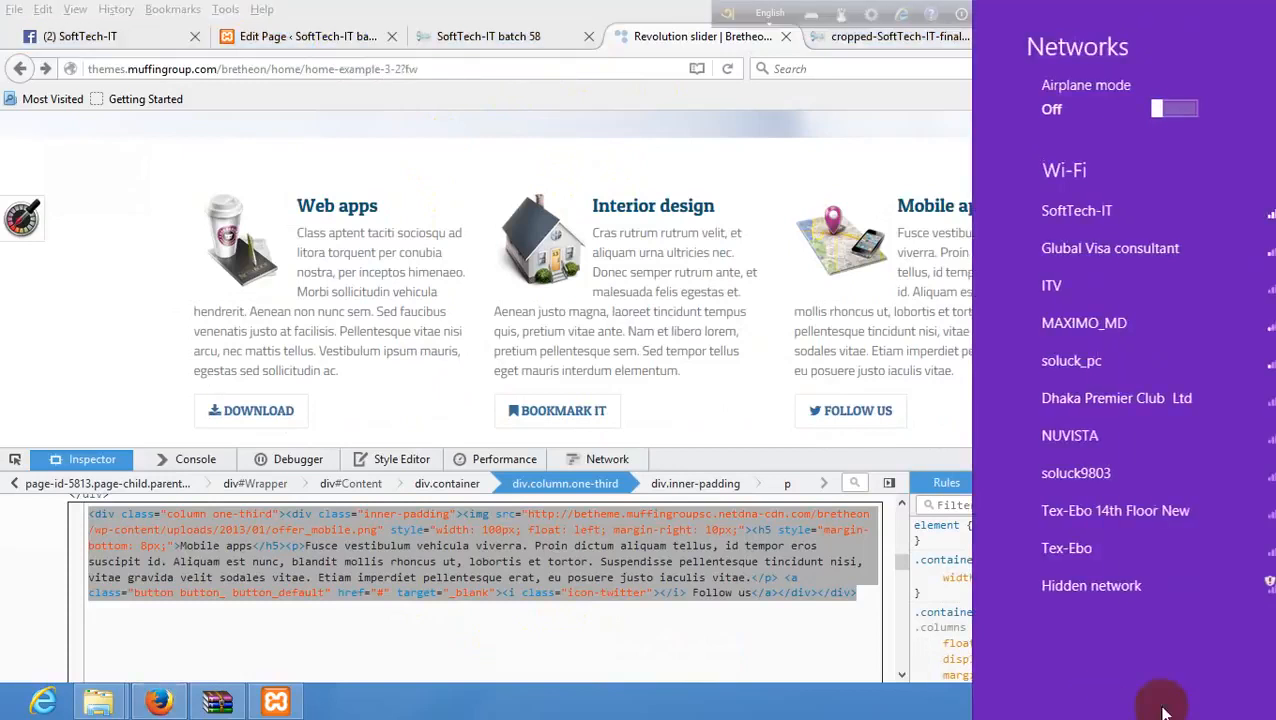
left_click(1118, 214)
left_click(1196, 319)
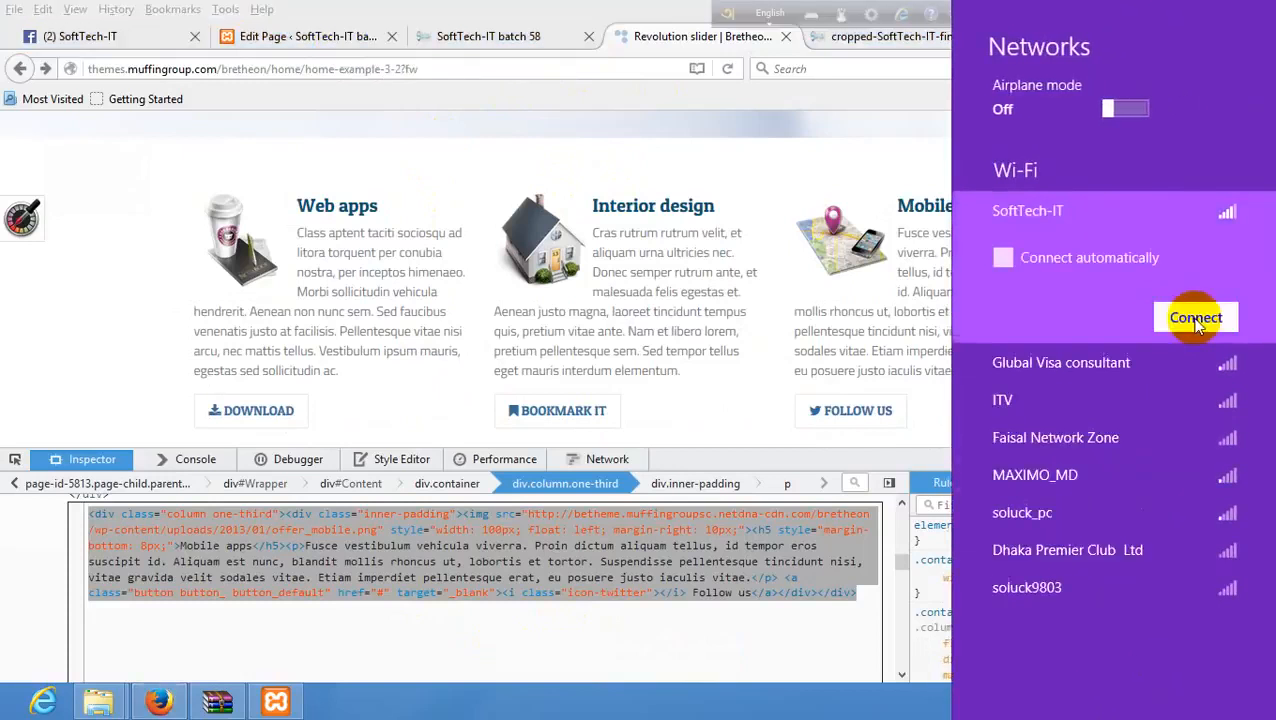
left_click(497, 60)
left_click(502, 40)
right_click(405, 290)
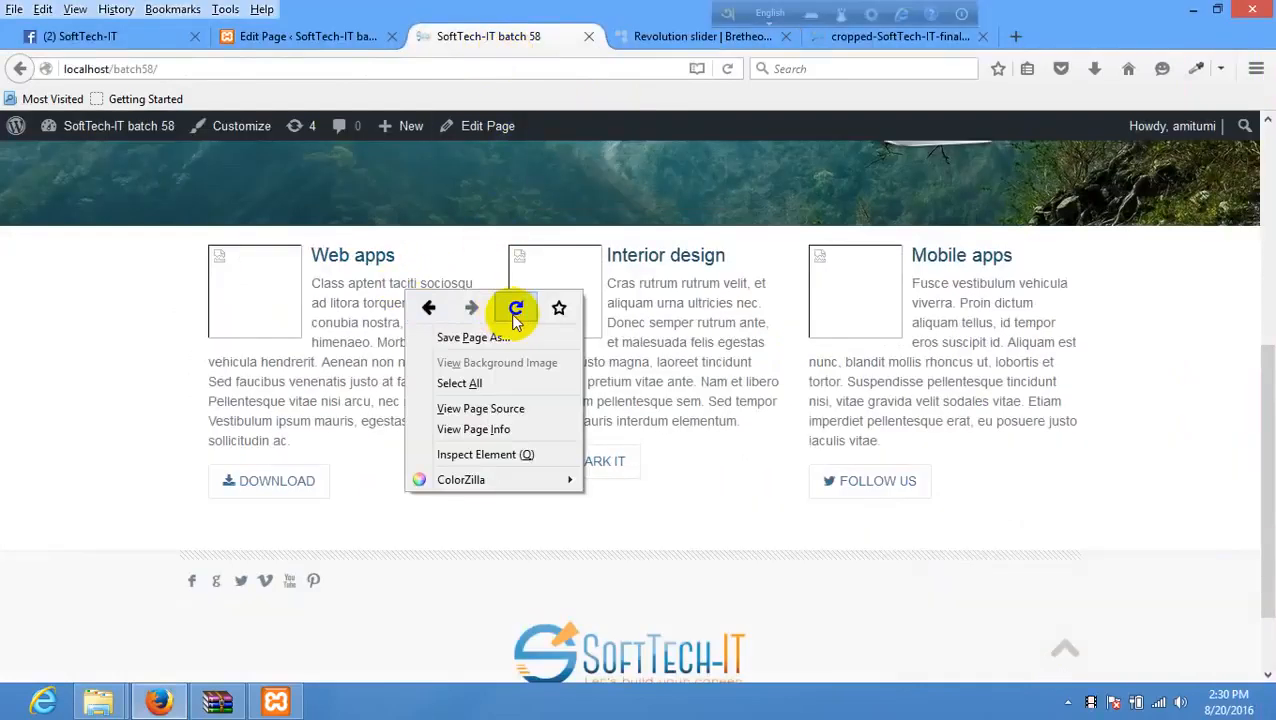
left_click(515, 310)
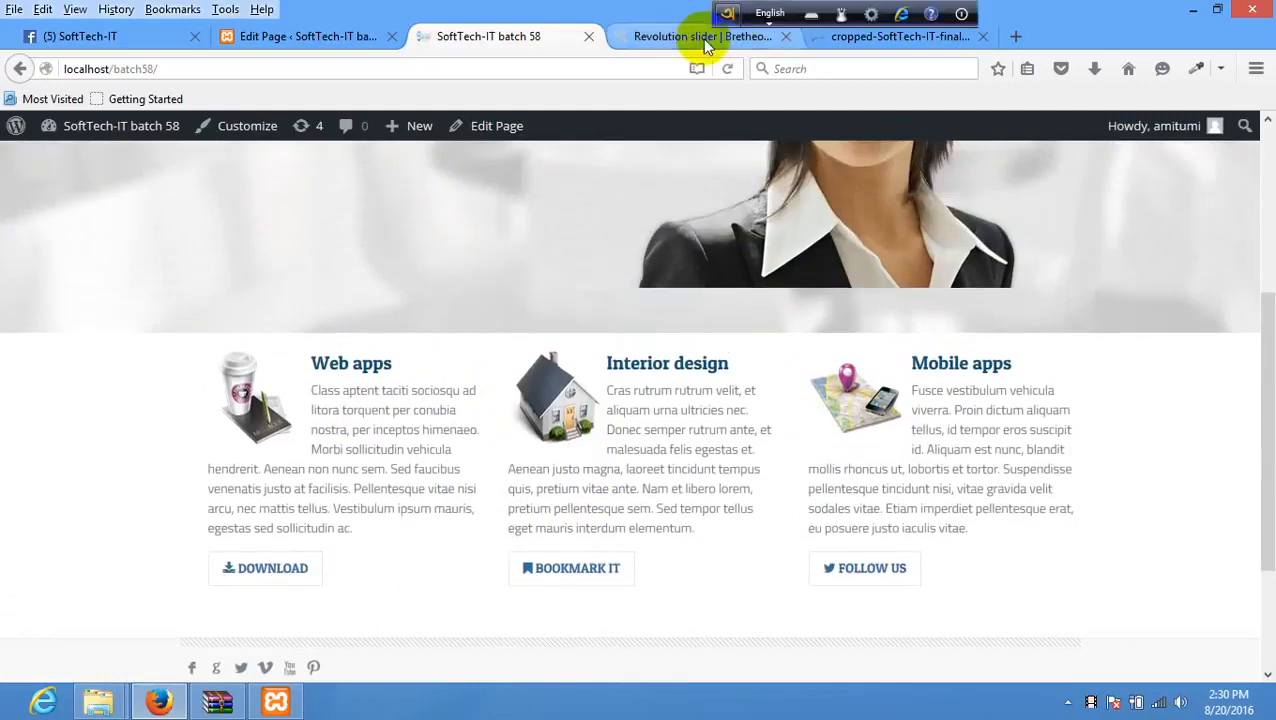
- Close the inspector on the demo page and compare the area below its three columns with the live home page
left_click(700, 36)
left_click(1265, 460)
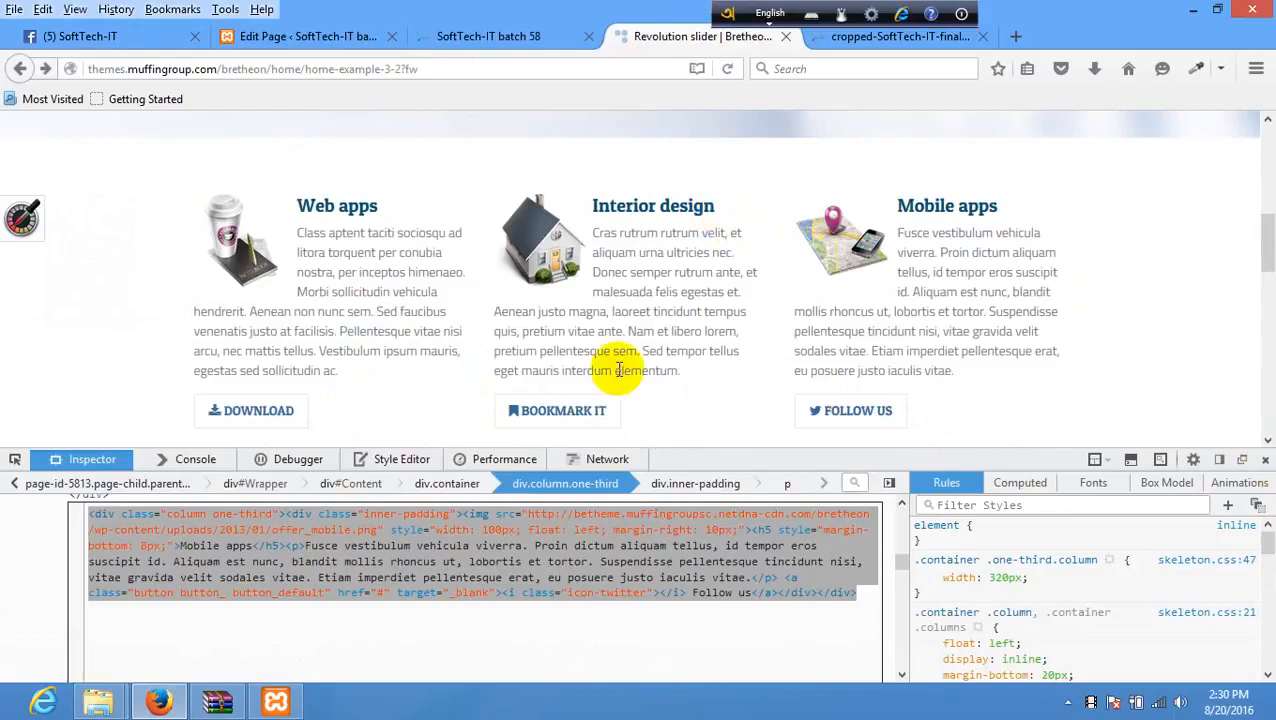
scroll(560, 365, "down", 2)
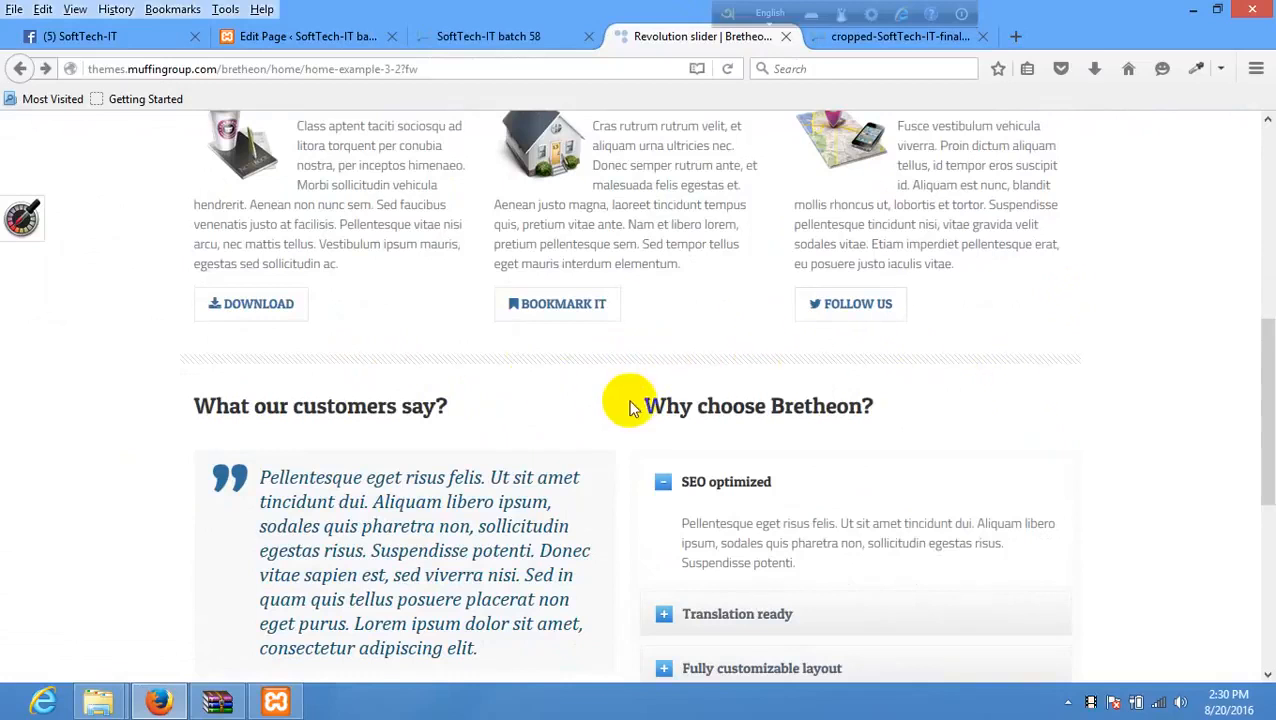
left_click(478, 36)
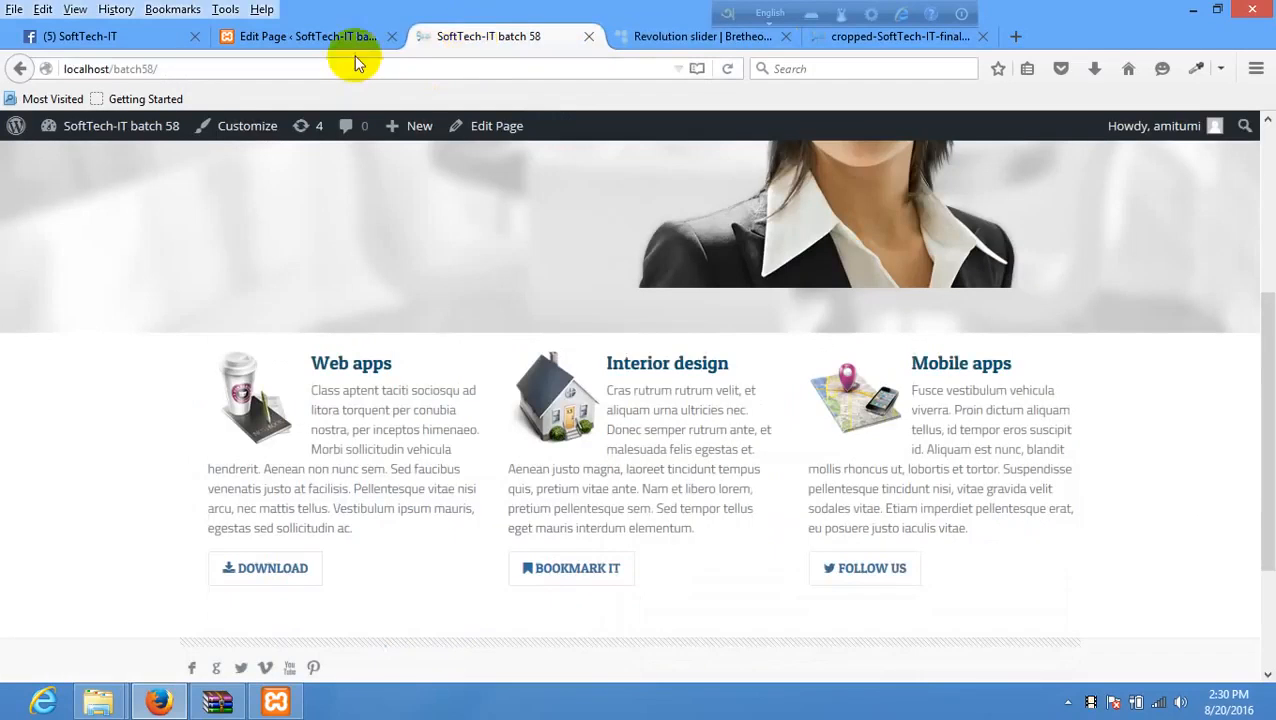
- Add a Divider item below the three columns in the Home page's content builder
left_click(340, 36)
scroll(433, 342, "down", 6)
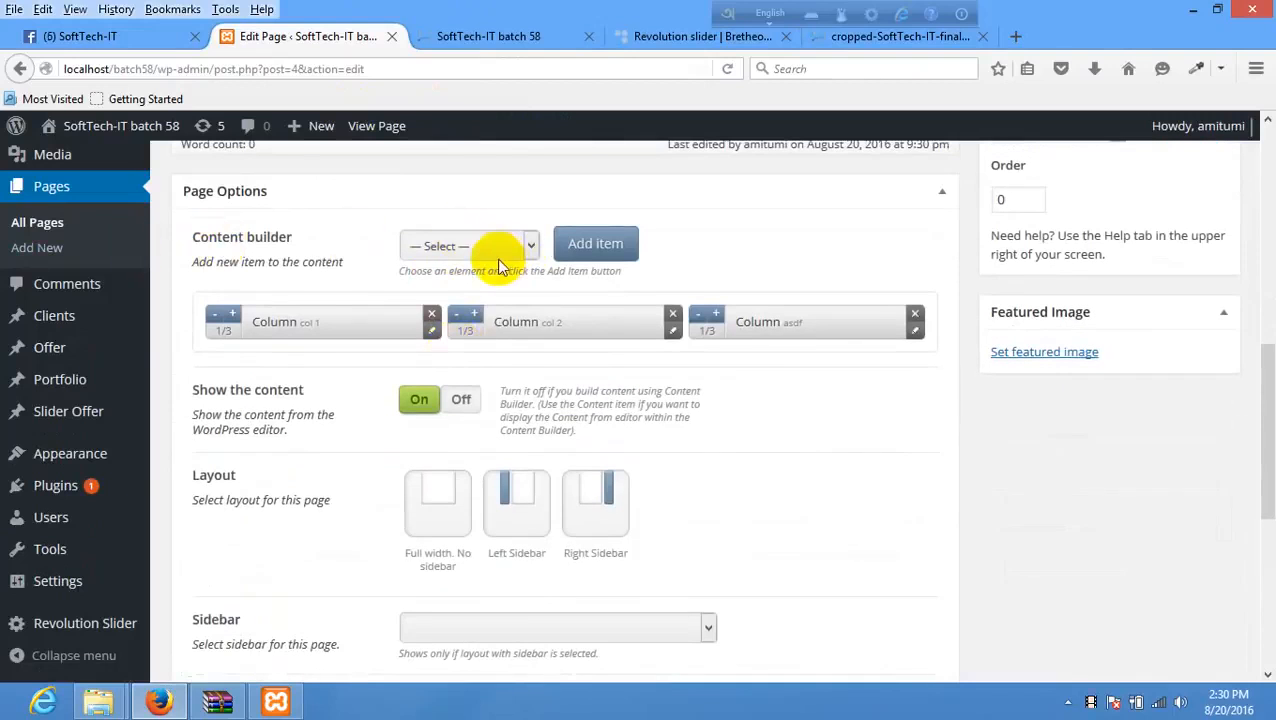
left_click(495, 256)
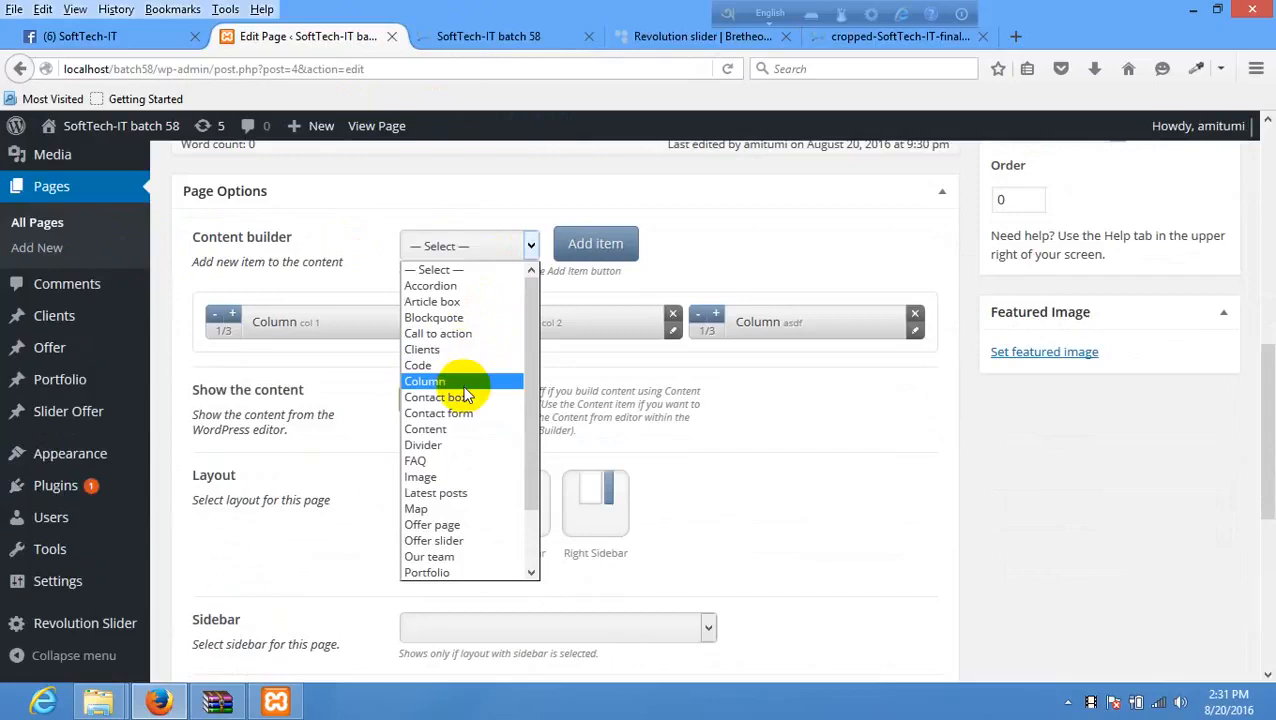
scroll(465, 428, "down", 2)
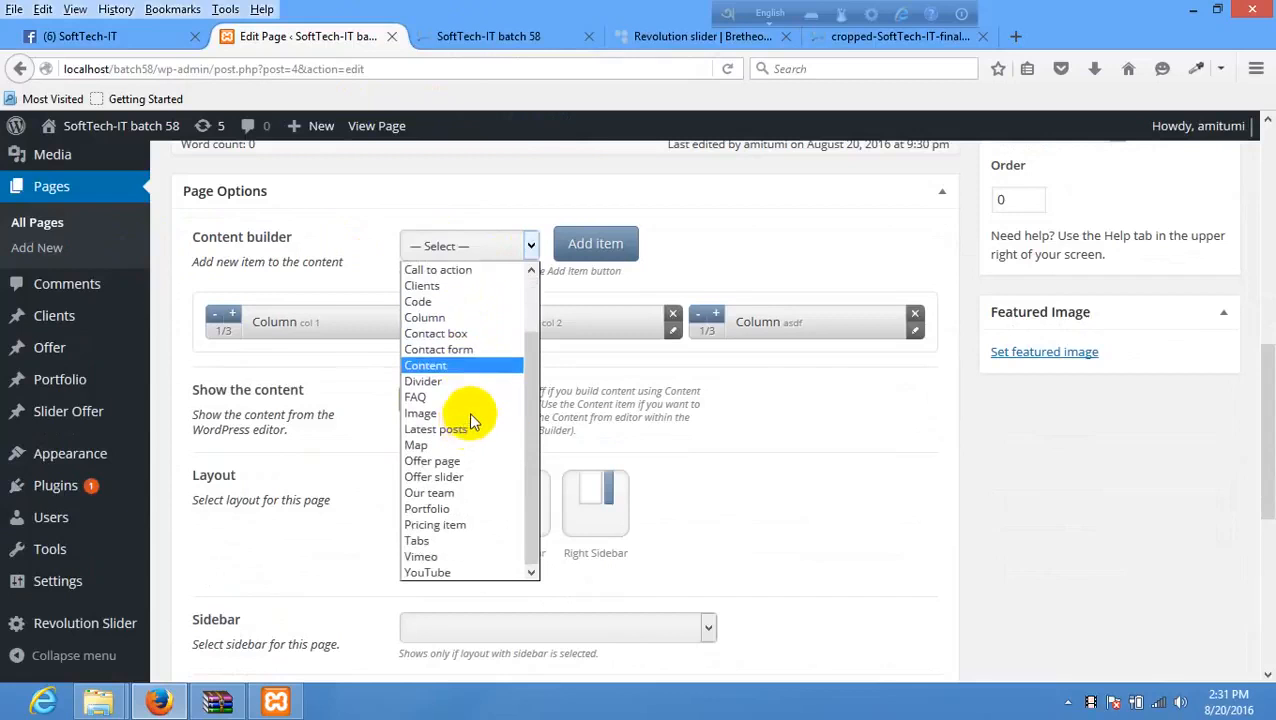
scroll(471, 420, "up", 2)
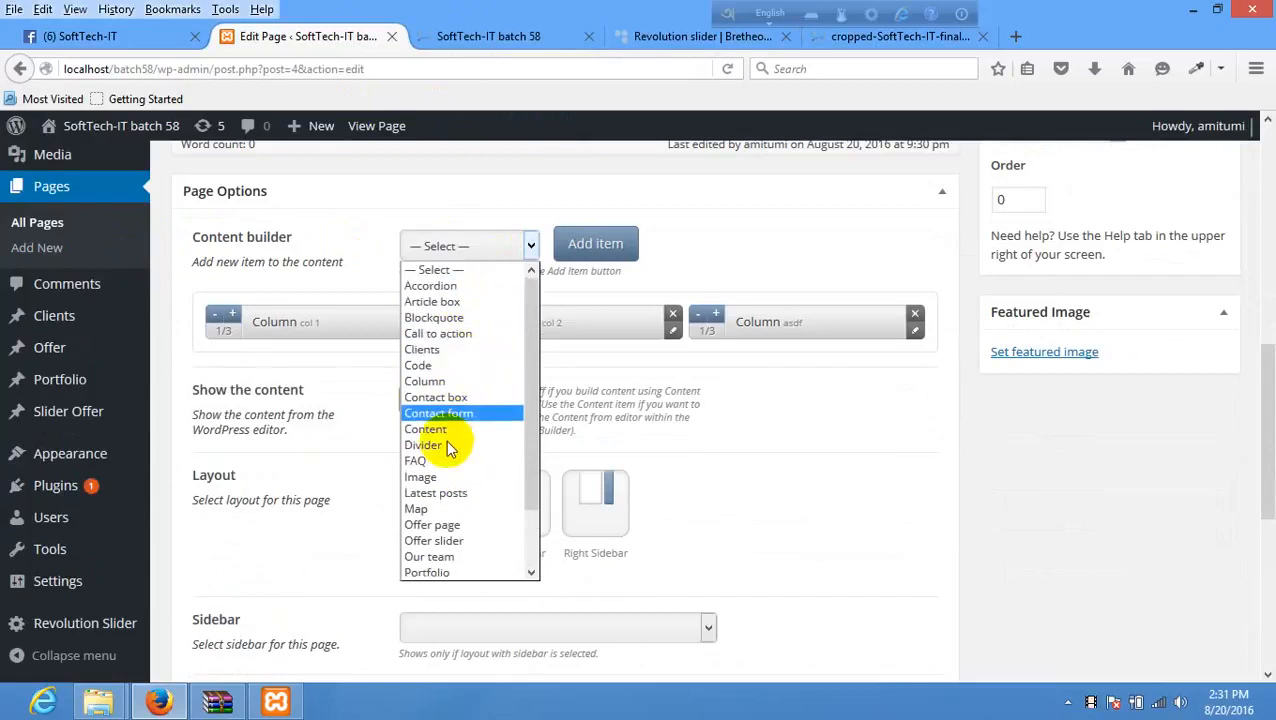
left_click(443, 446)
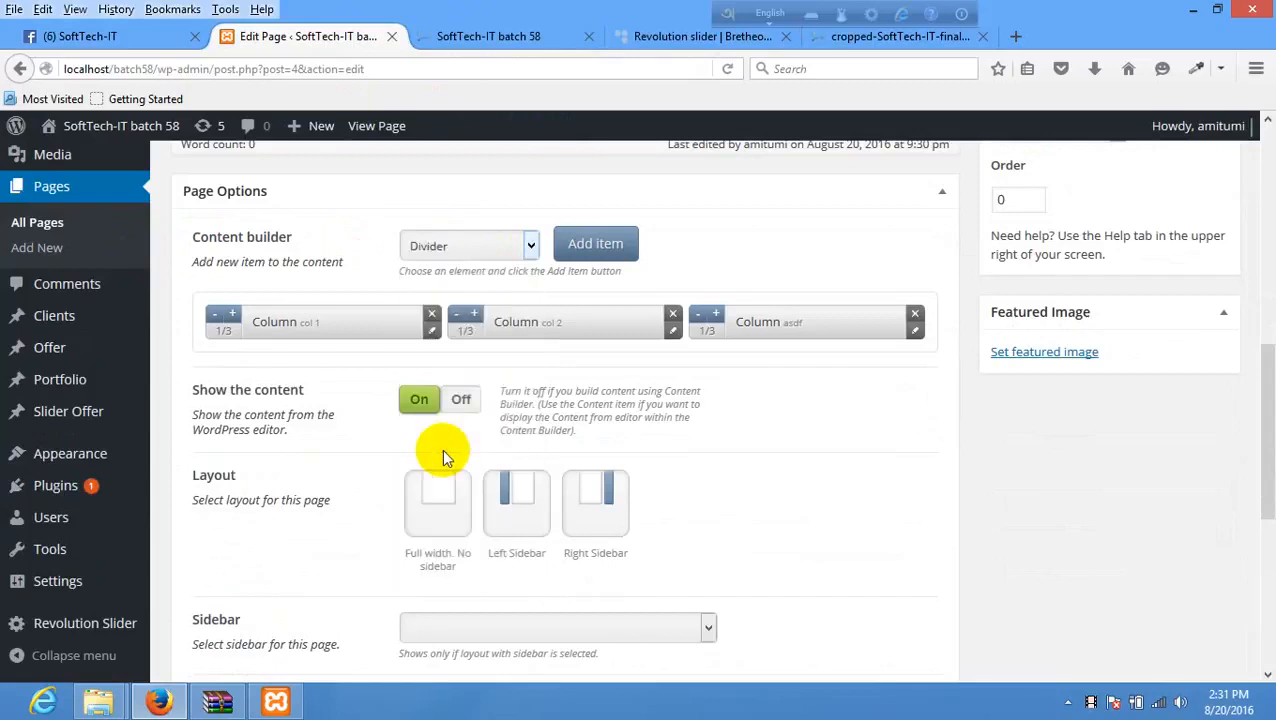
left_click(628, 248)
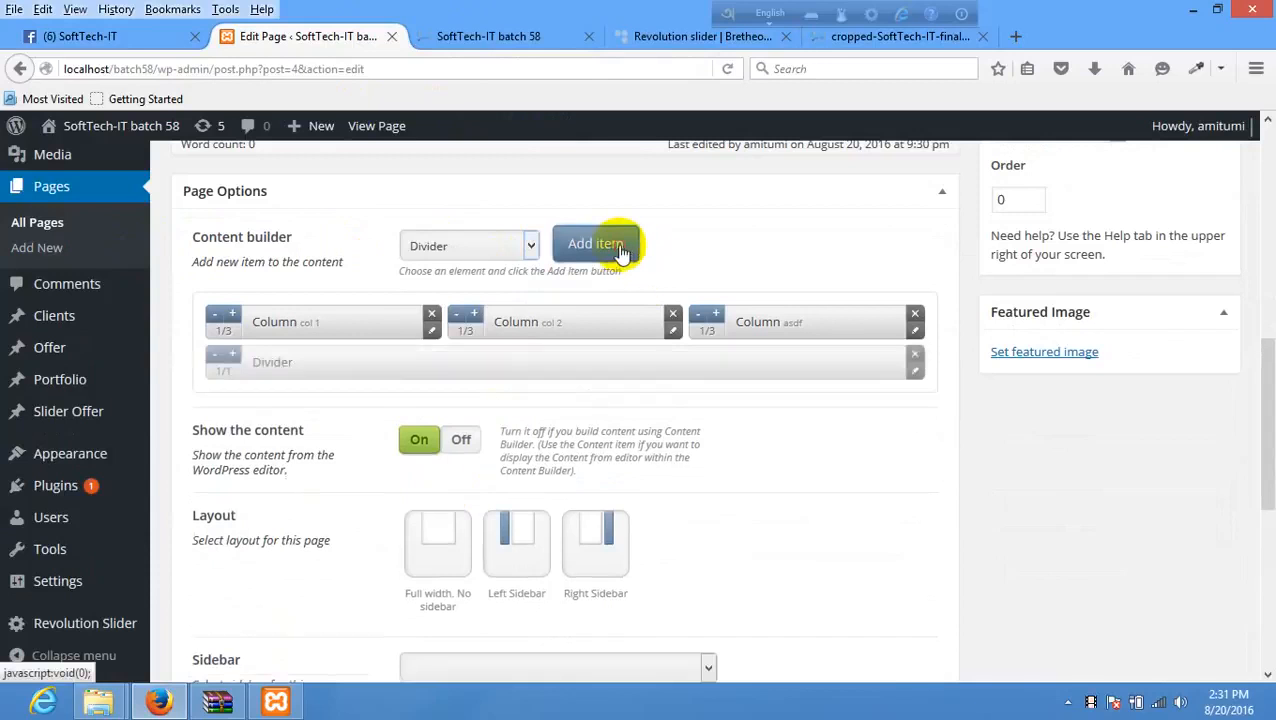
- Update the Home page with the added divider and reload the live home page
scroll(1205, 279, "up", 10)
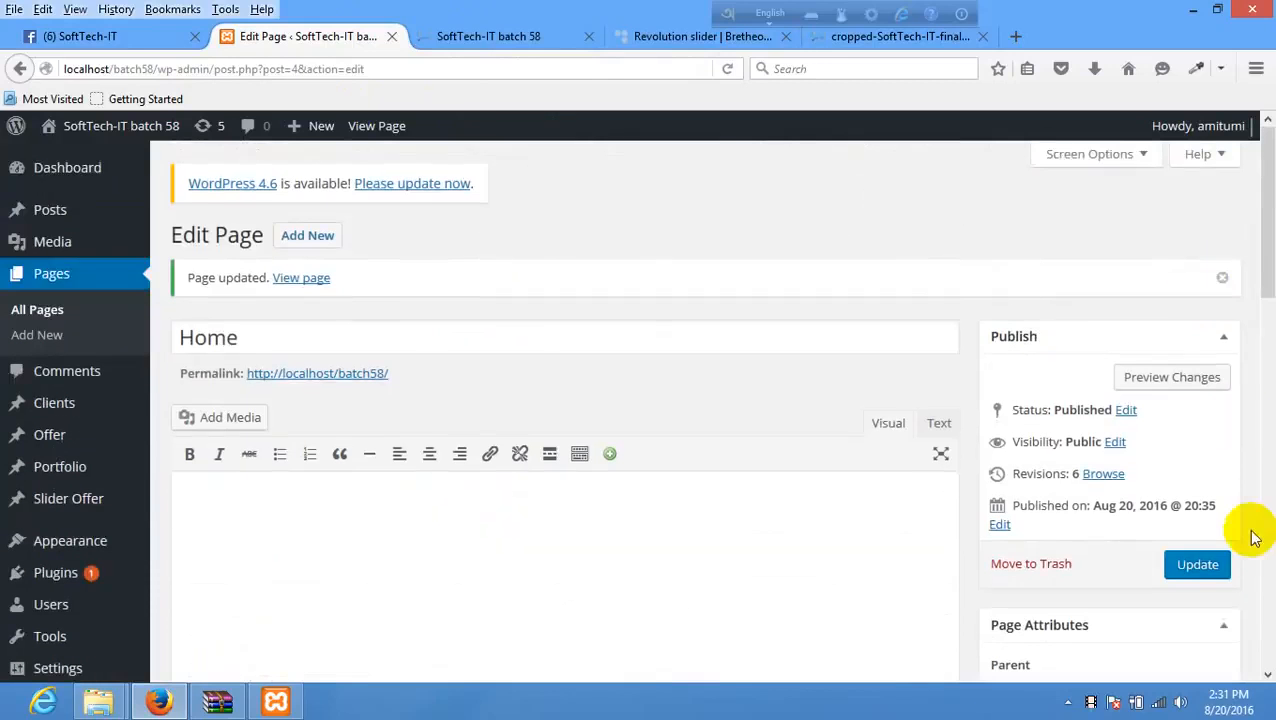
left_click(1200, 564)
left_click(527, 35)
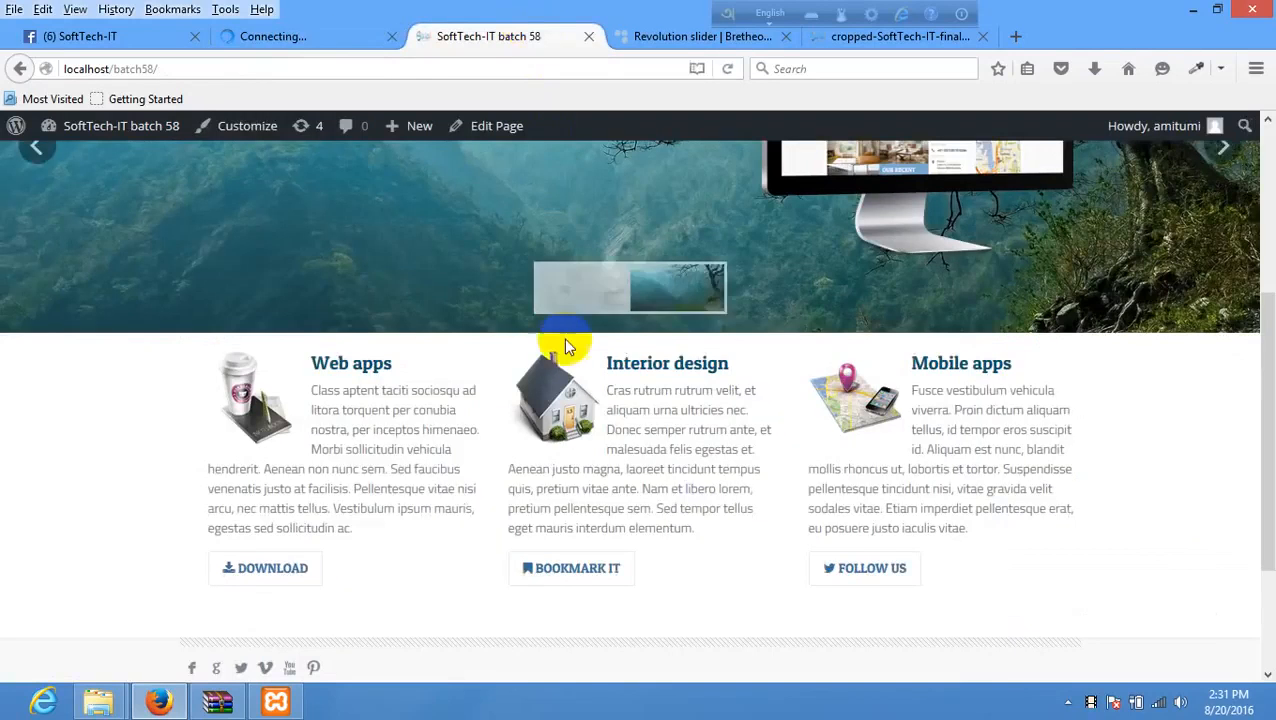
scroll(535, 285, "down", 3)
right_click(446, 347)
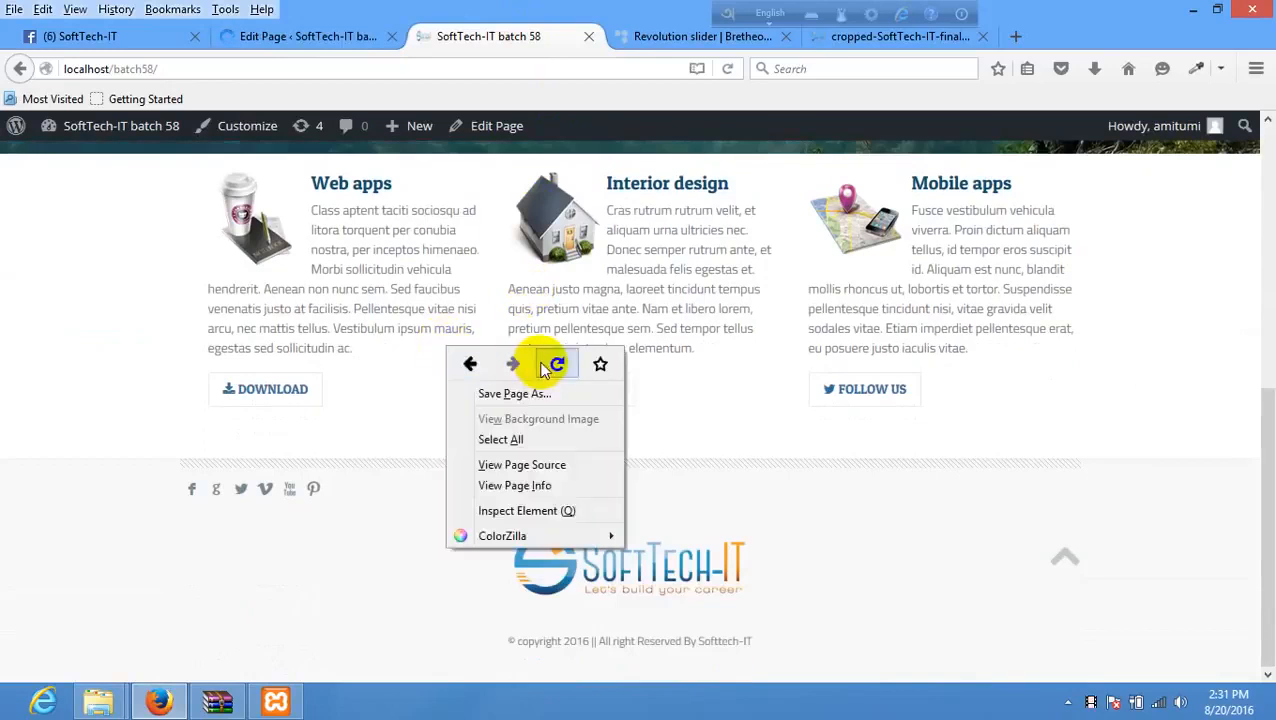
left_click(557, 365)
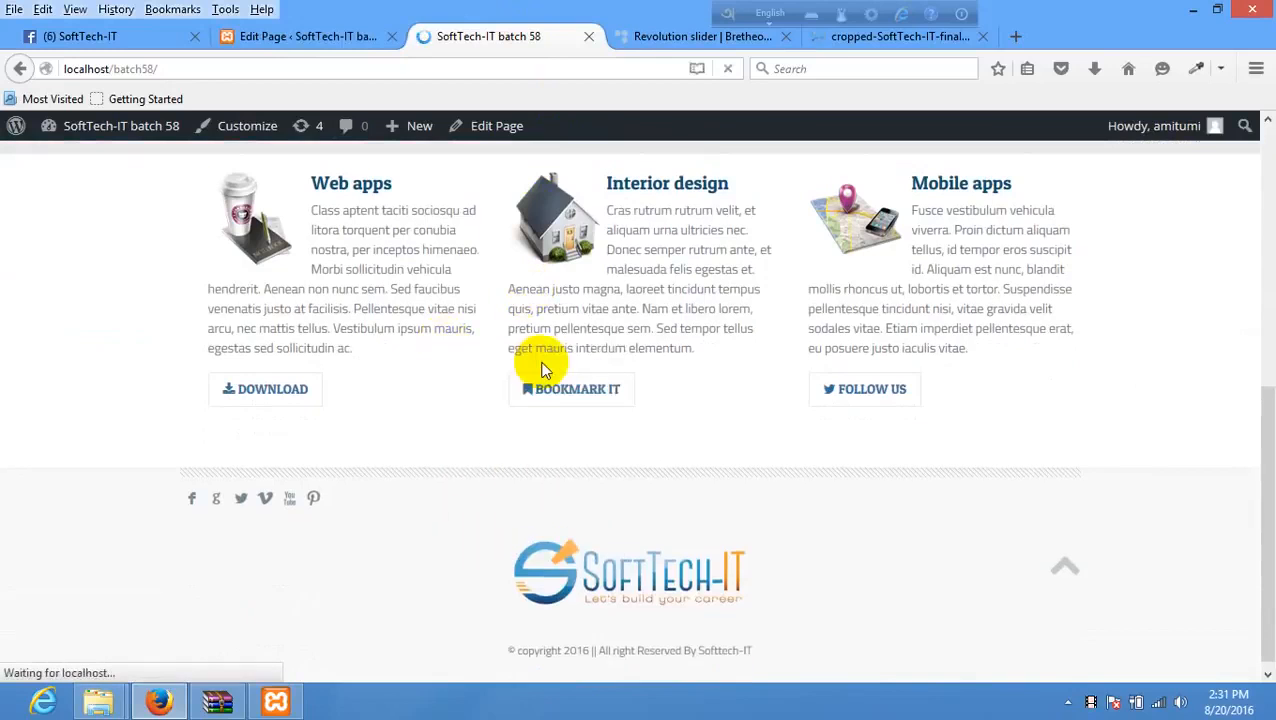
- Edit the Divider item below the columns, set Show line to Yes with no divider height, and save it
left_click(300, 38)
scroll(620, 286, "down", 5)
scroll(607, 300, "down", 3)
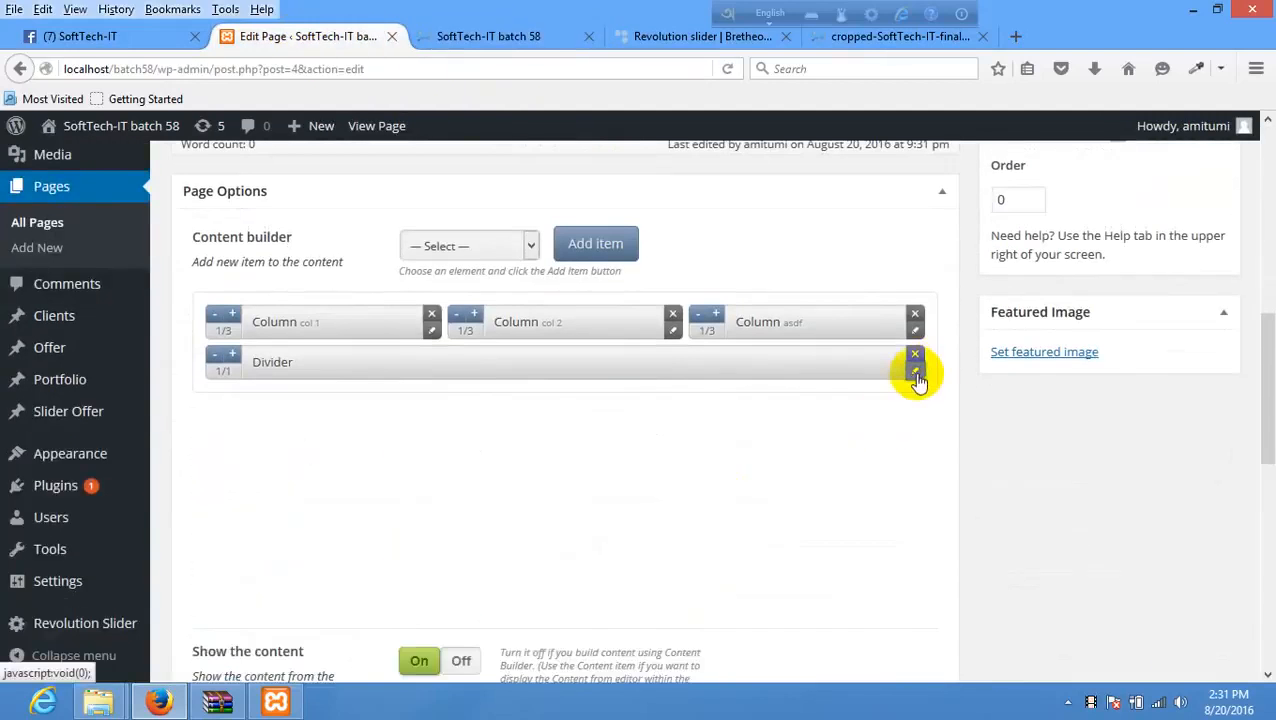
left_click(914, 373)
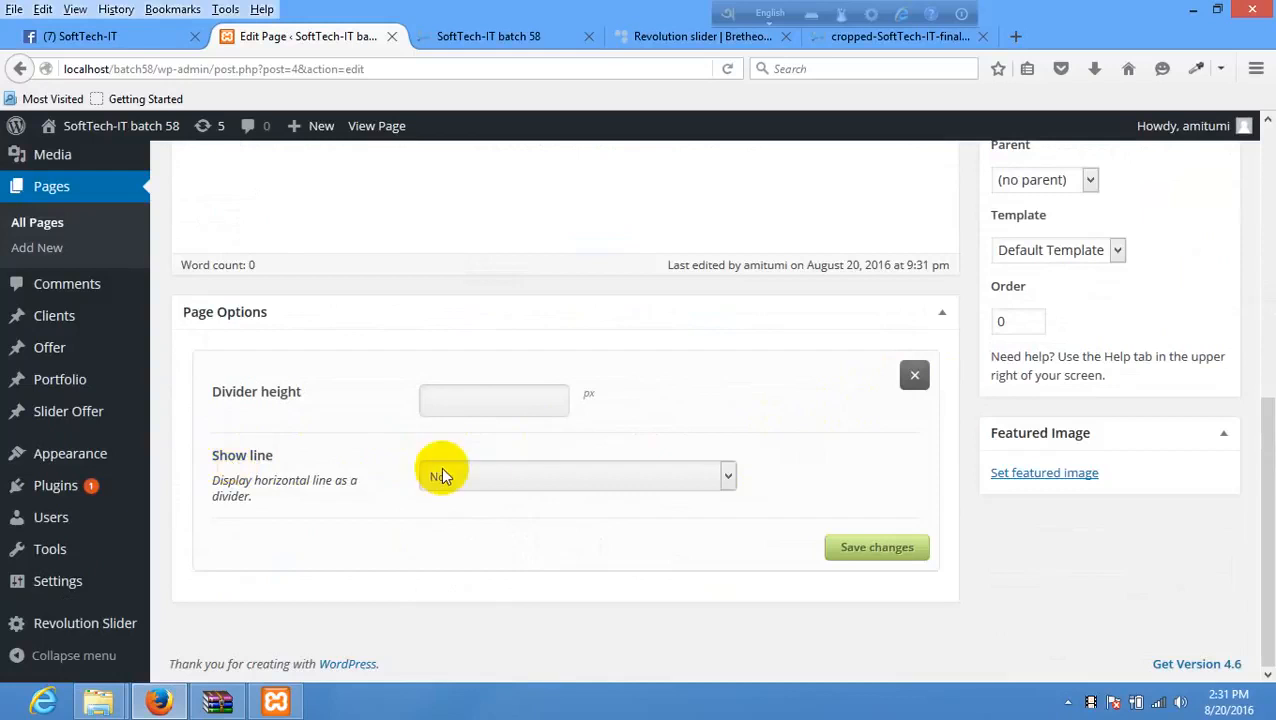
left_click(508, 477)
left_click(459, 515)
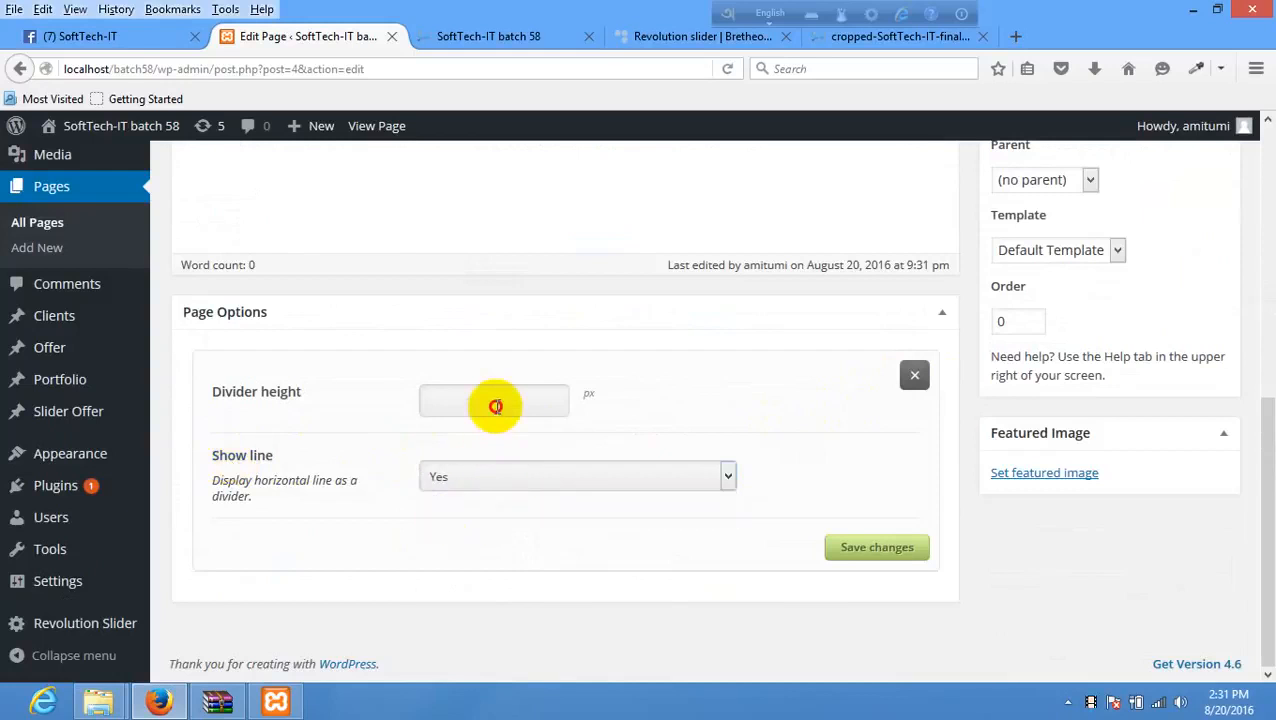
left_click(493, 402)
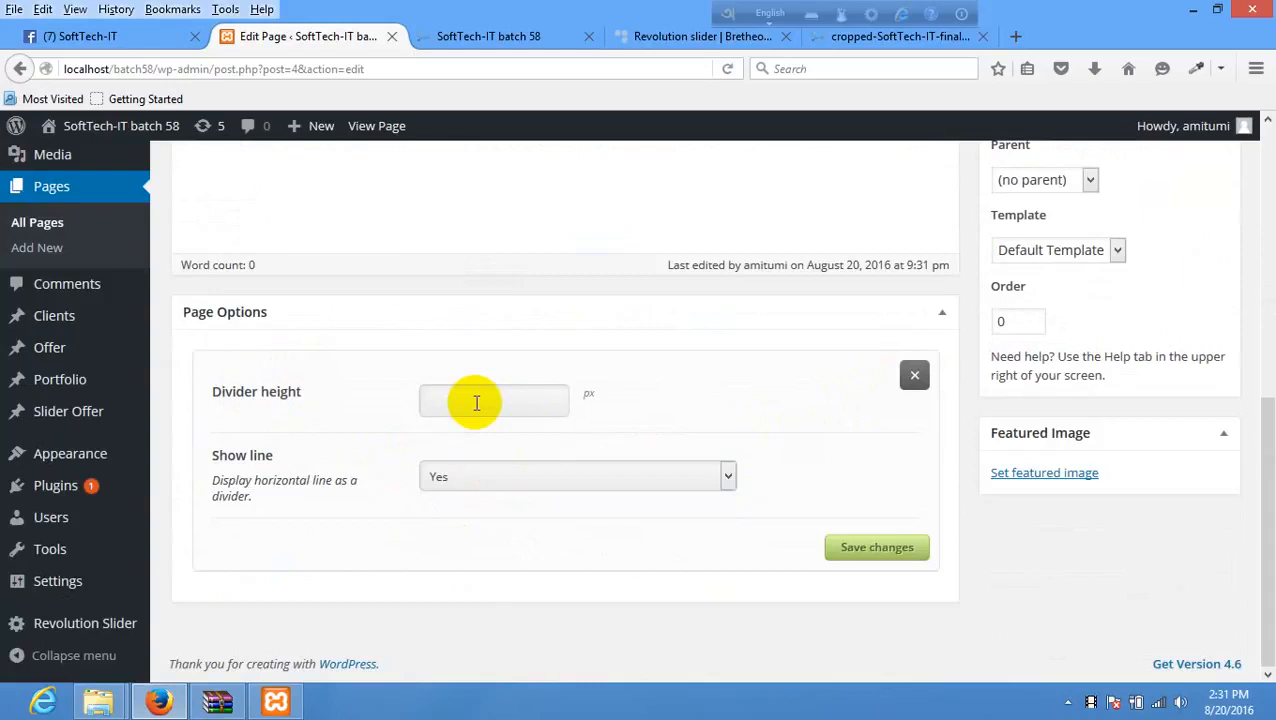
left_click(885, 560)
- Update the Home page with the divider's line setting and reload the live home page
scroll(1168, 376, "up", 3)
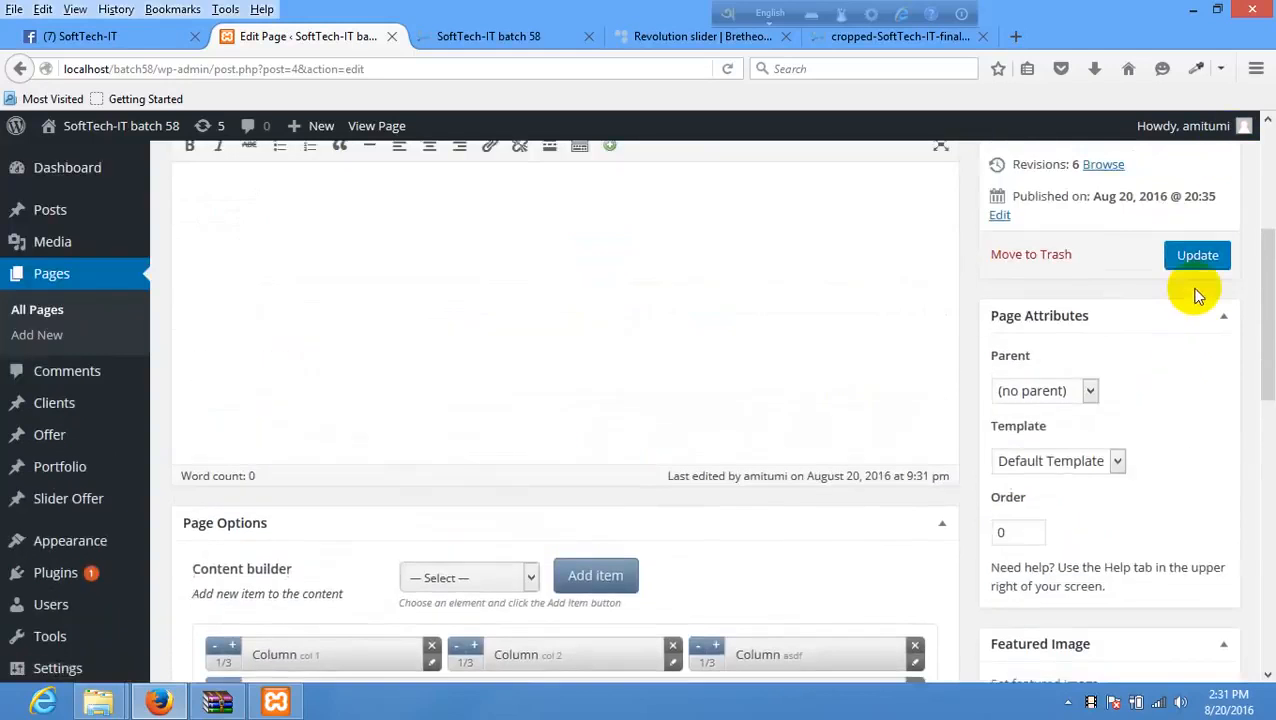
left_click(1197, 258)
left_click(445, 36)
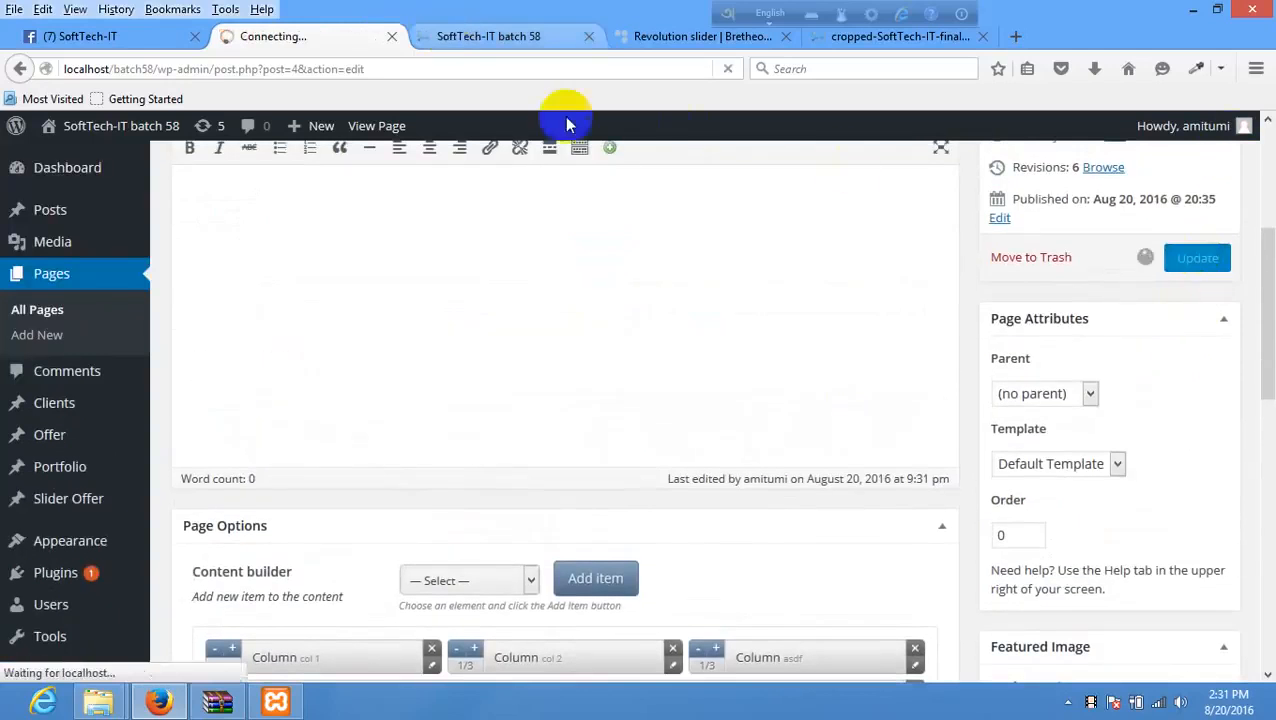
right_click(480, 284)
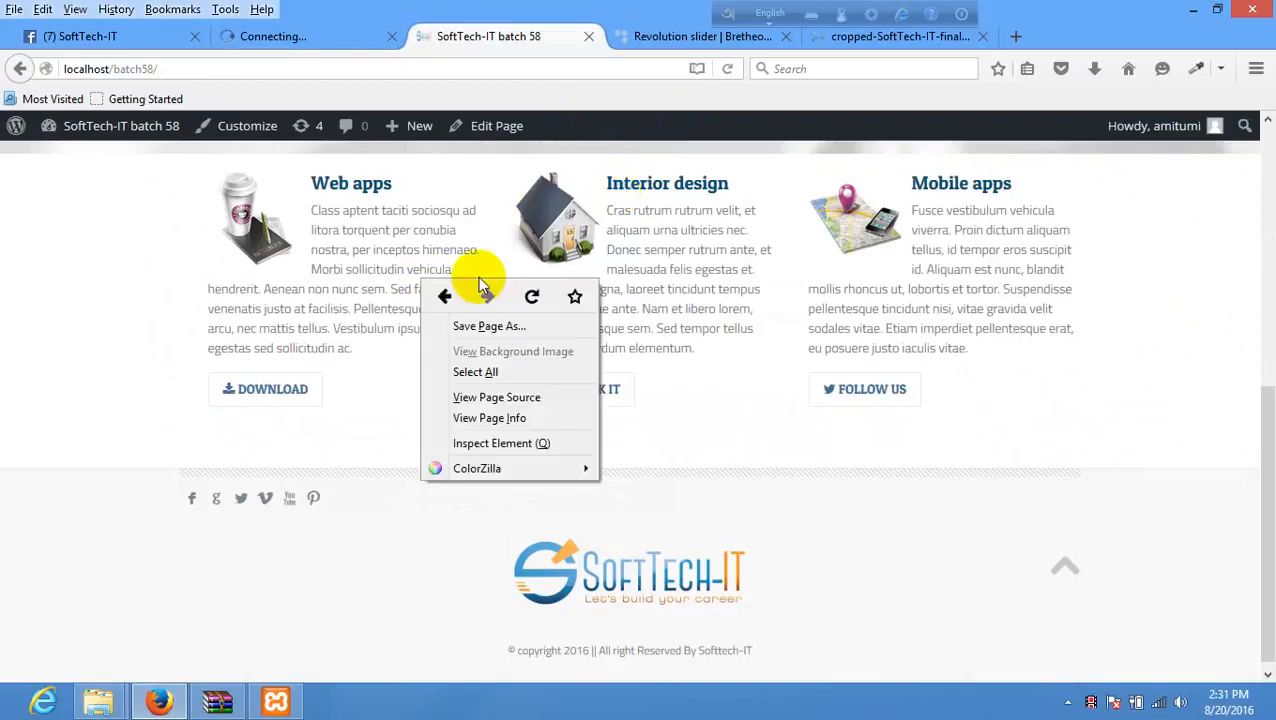
left_click(532, 296)
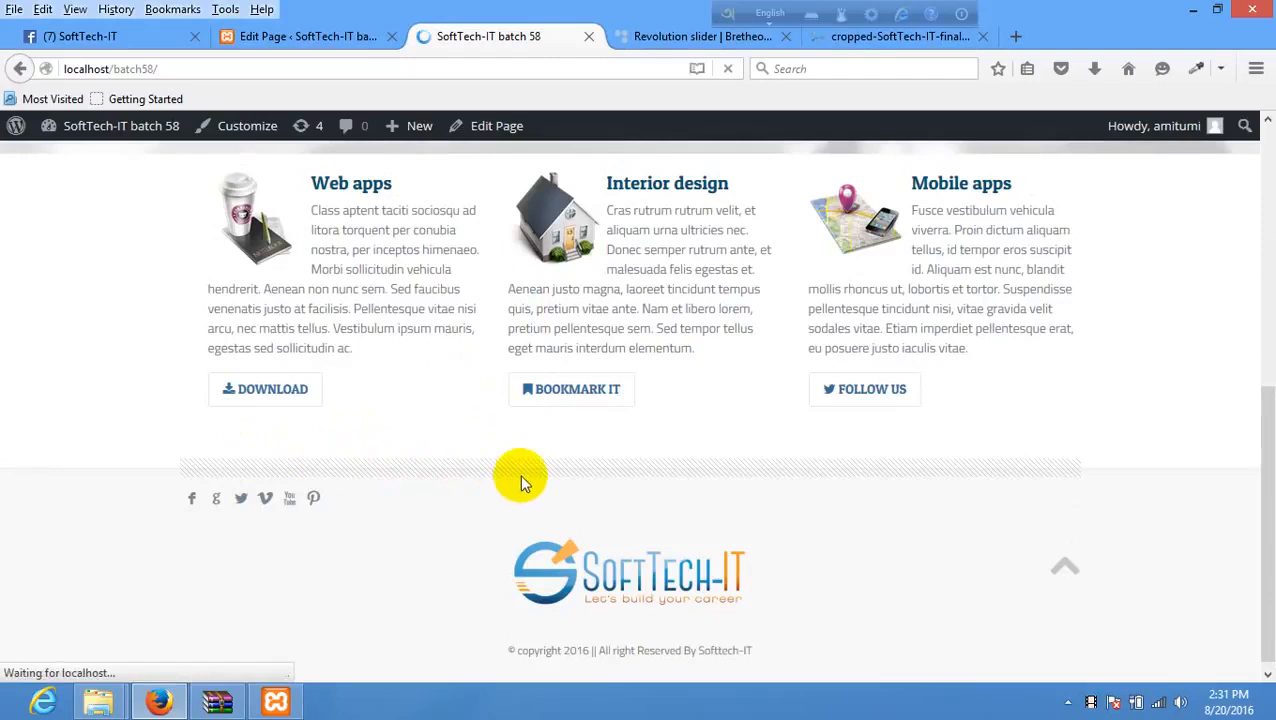
- Reload the live home page again and check the divider line below the columns, confirming the page update in the editor
left_click(312, 36)
left_click(470, 47)
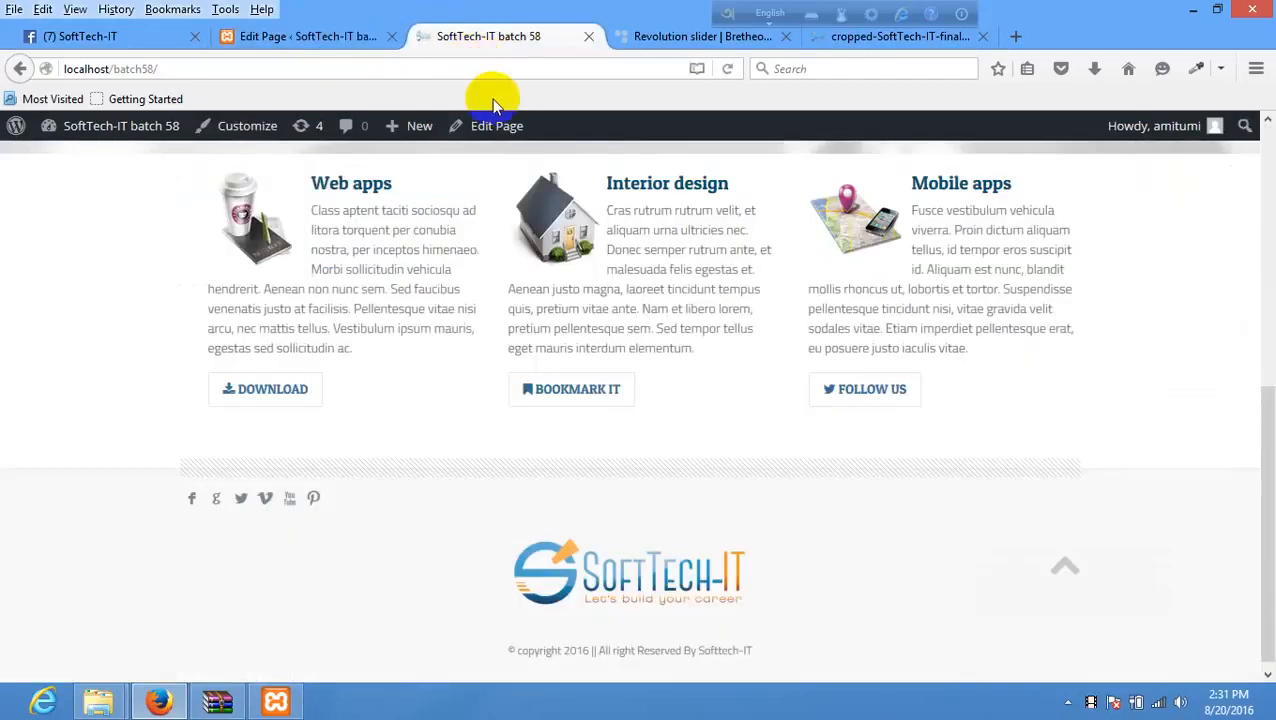
right_click(483, 298)
left_click(589, 316)
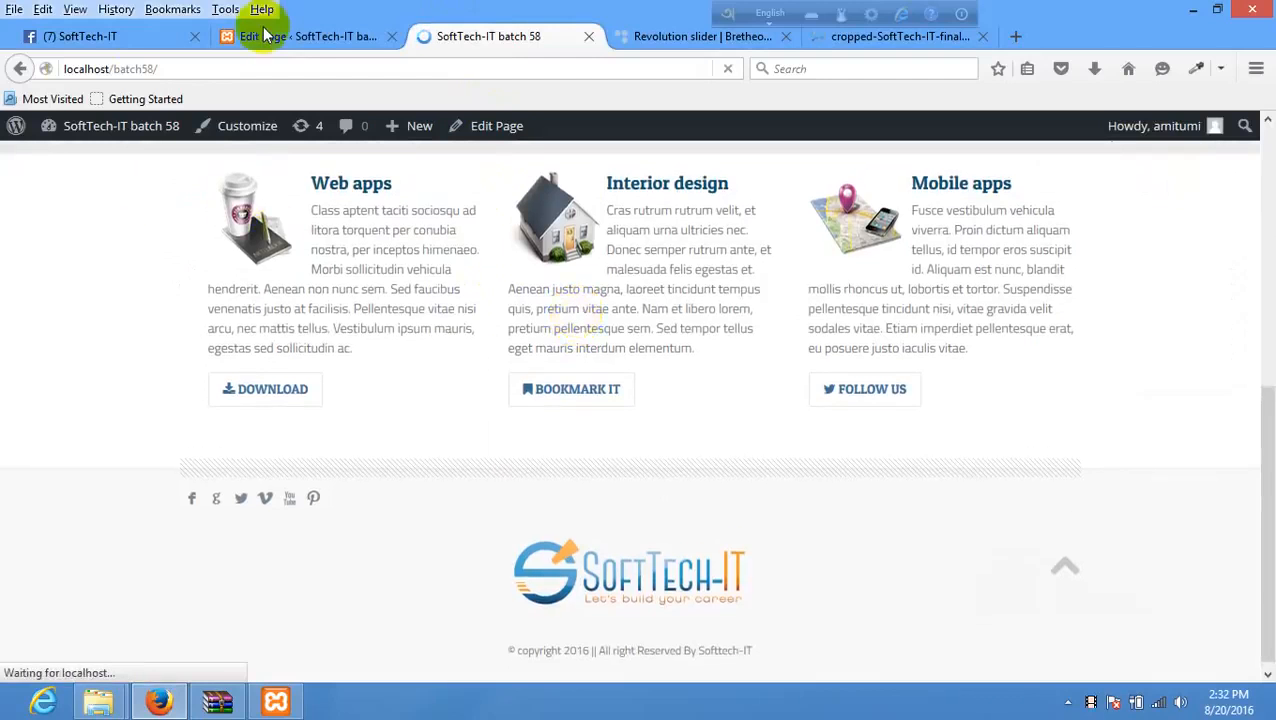
left_click(308, 38)
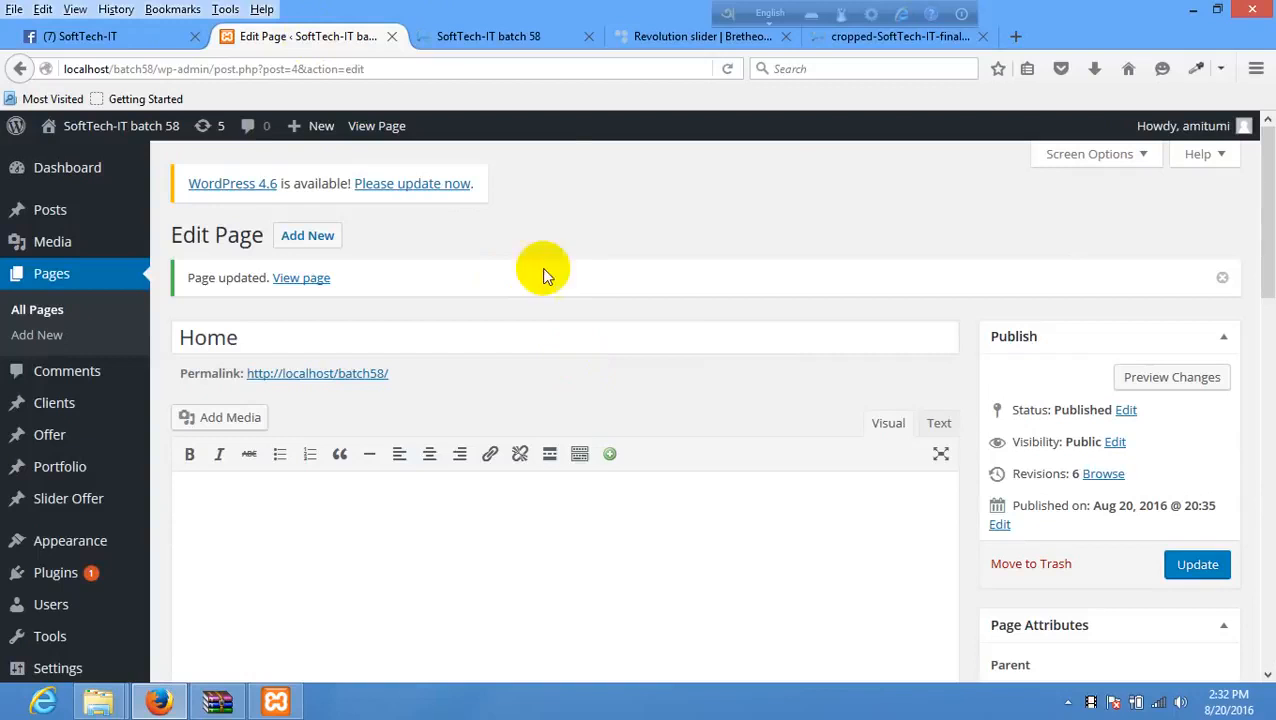
left_click(510, 46)
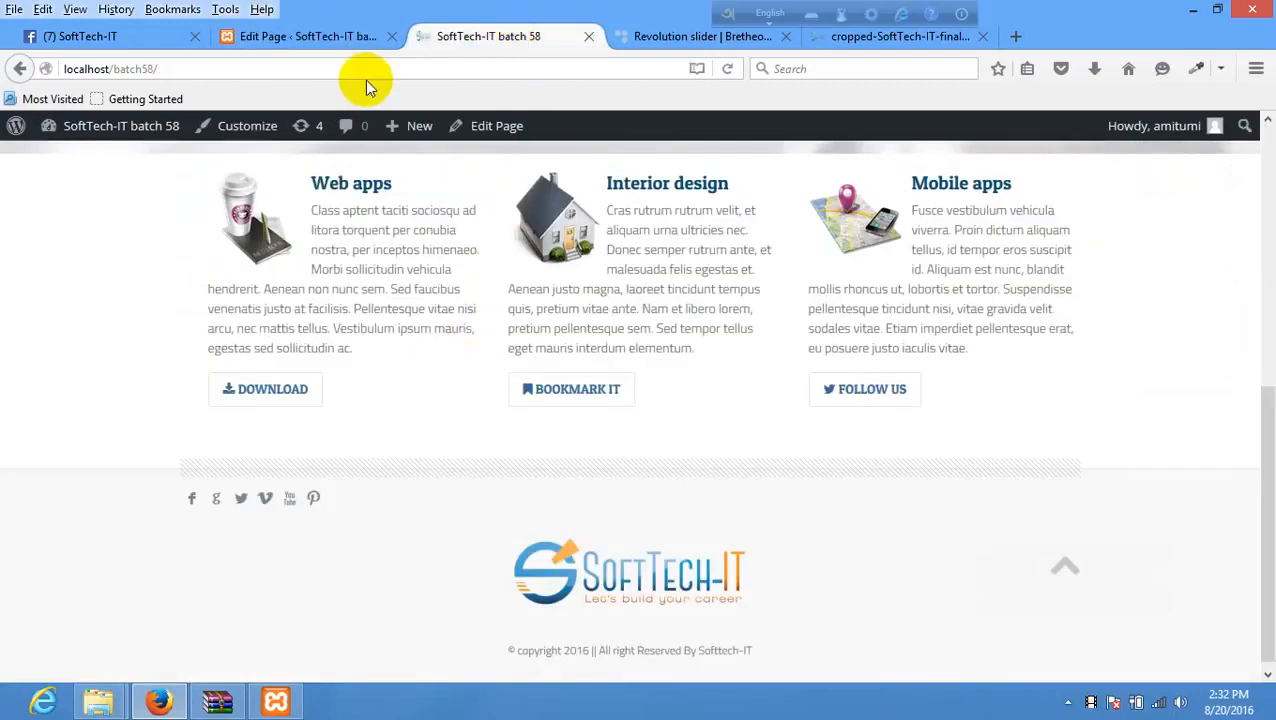
left_click(310, 36)
left_click(493, 40)
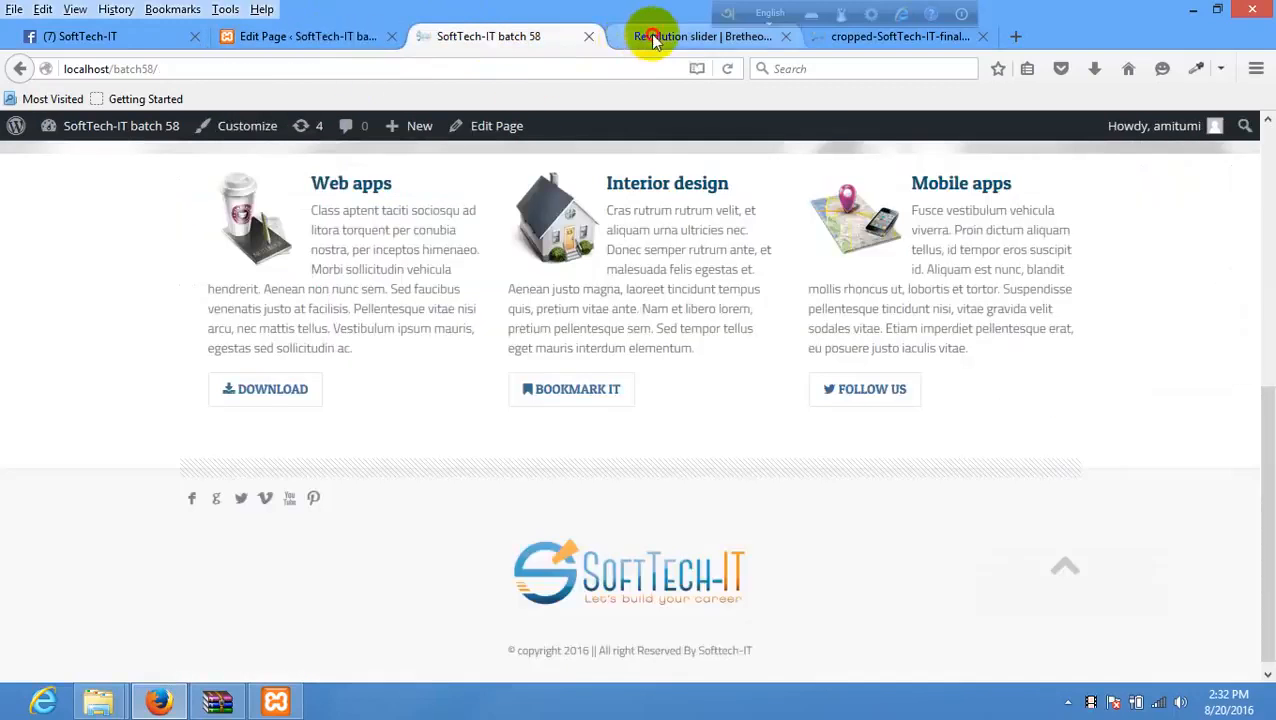
- Examine the demo's sections below the divider, especially the "What our customers say?" heading and its testimonial quote
left_click(644, 36)
scroll(299, 418, "down", 2)
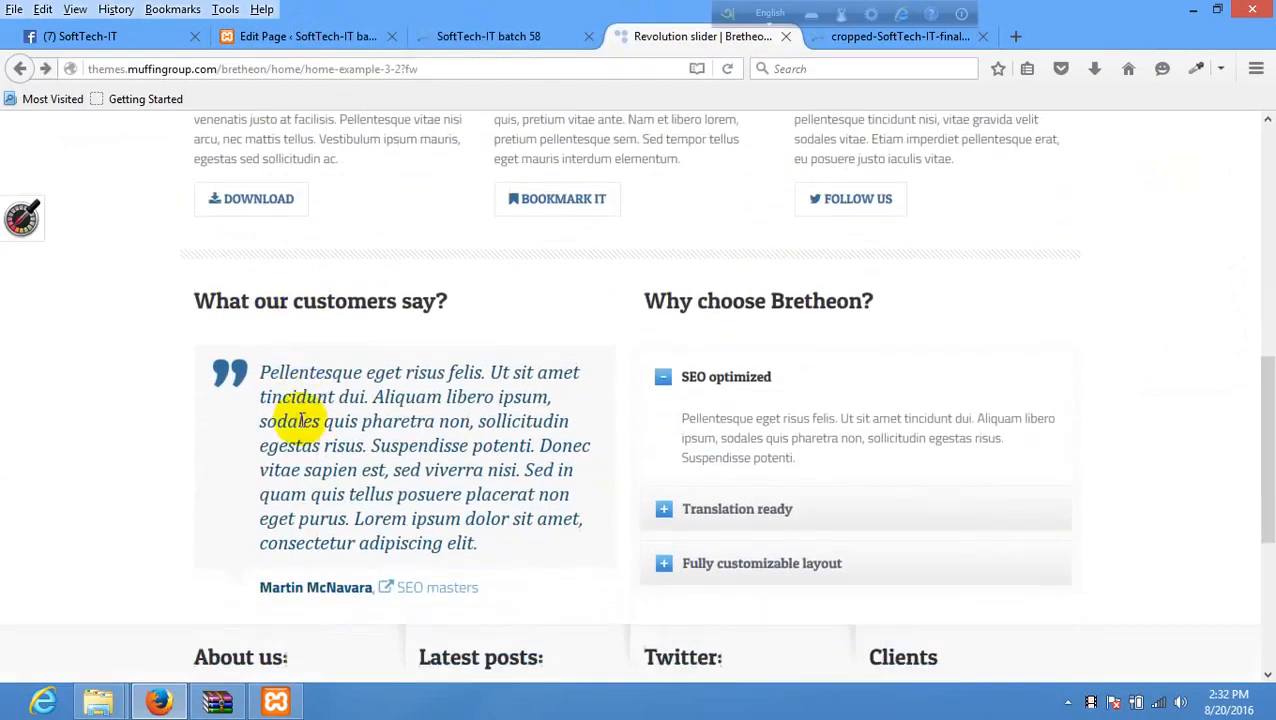
scroll(299, 418, "up", 2)
scroll(299, 418, "down", 5)
scroll(300, 400, "down", 1)
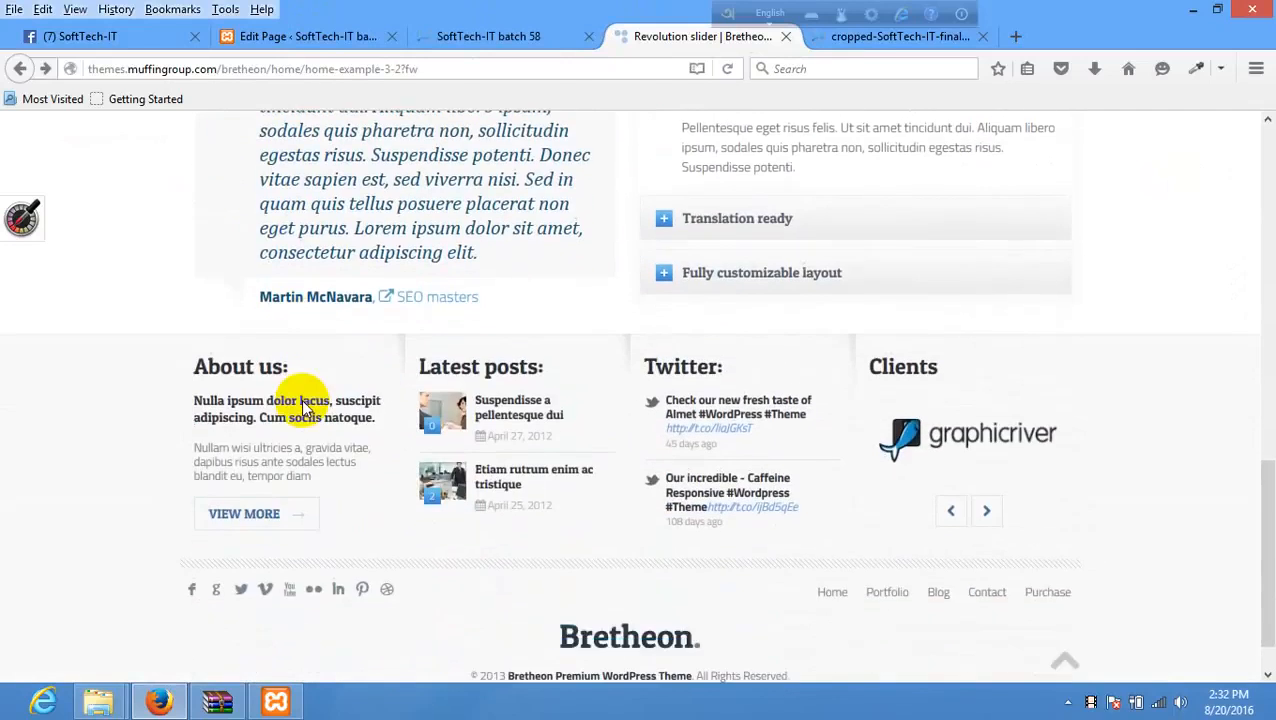
scroll(299, 399, "up", 3)
left_click_drag(188, 284, 461, 285)
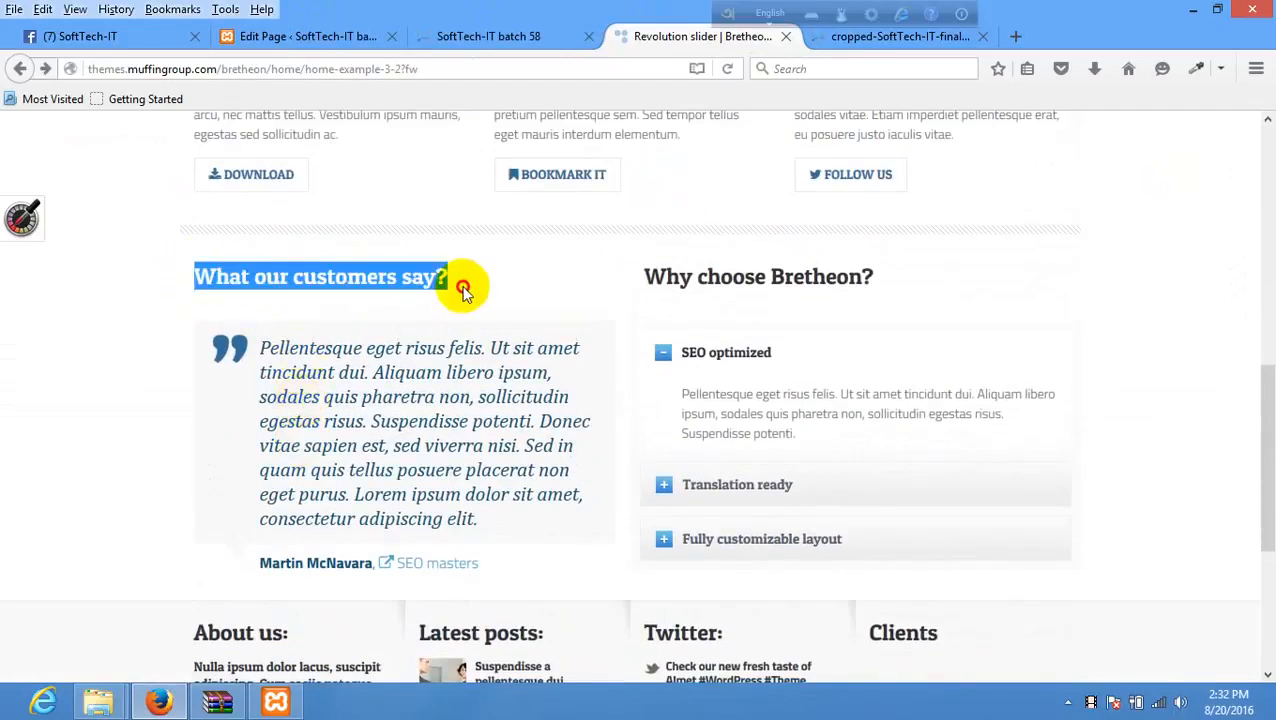
left_click(242, 347)
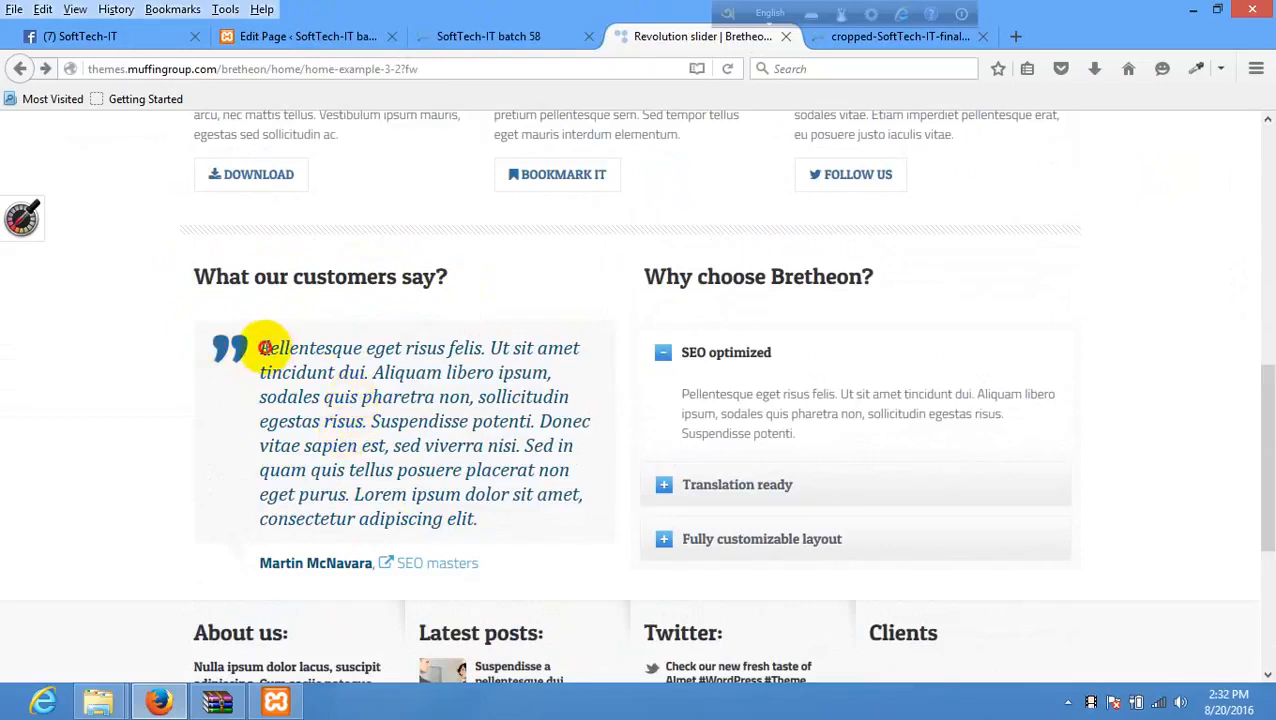
left_click_drag(262, 347, 486, 512)
left_click(491, 510)
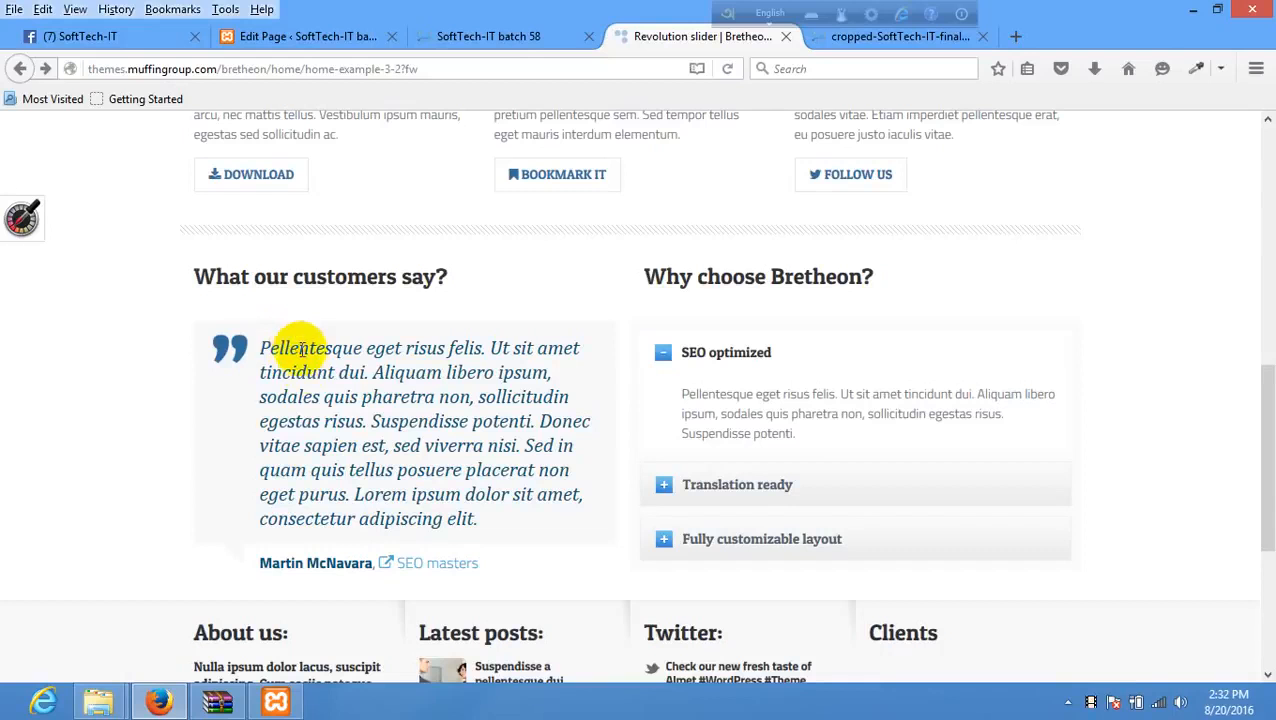
- Copy the full testimonial quote under "What our customers say?" on the demo page
left_click_drag(256, 348, 464, 521)
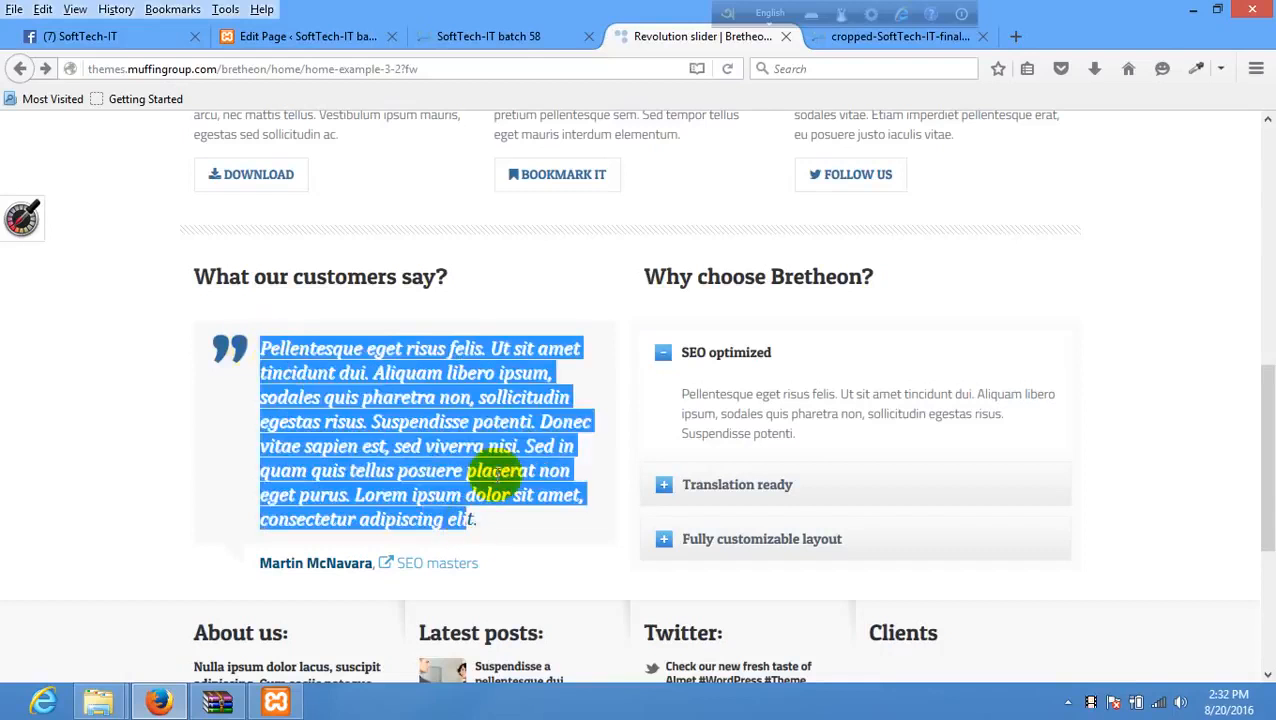
left_click(485, 440)
left_click_drag(256, 350, 476, 529)
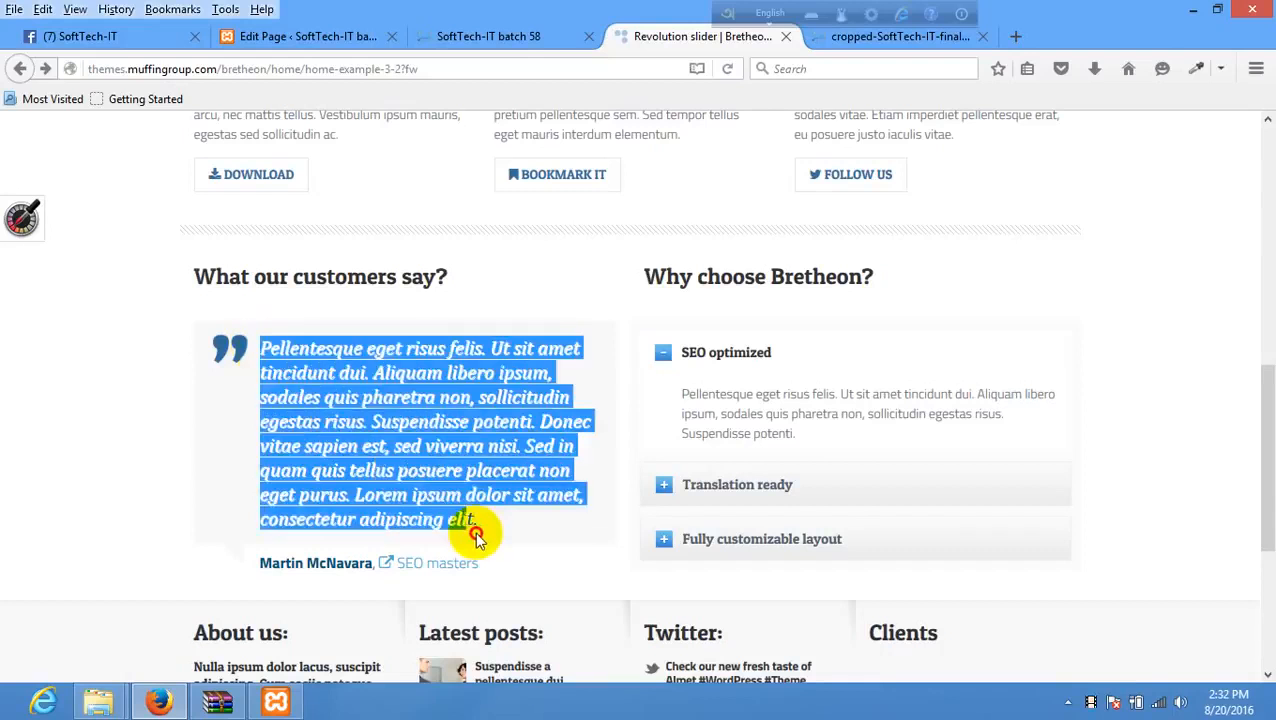
right_click(452, 378)
left_click(484, 391)
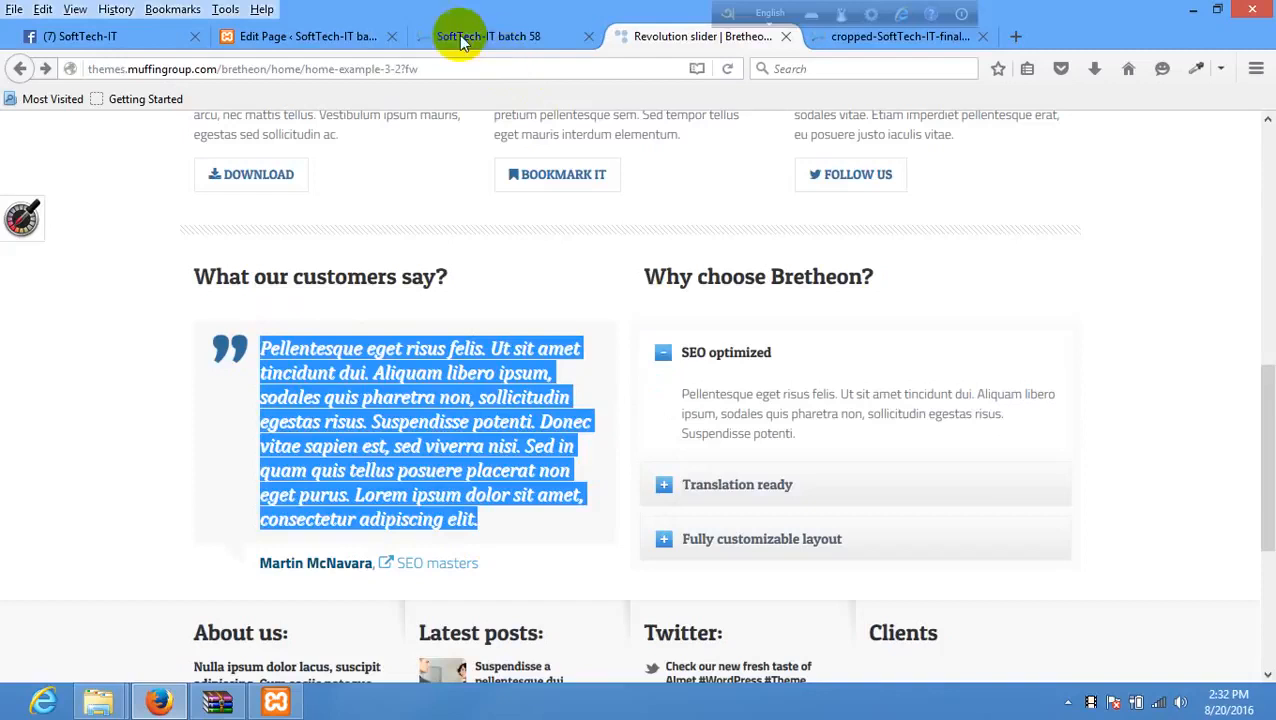
- Add a Blockquote item to the Home page's content builder, below the Divider
left_click(300, 36)
scroll(521, 307, "down", 5)
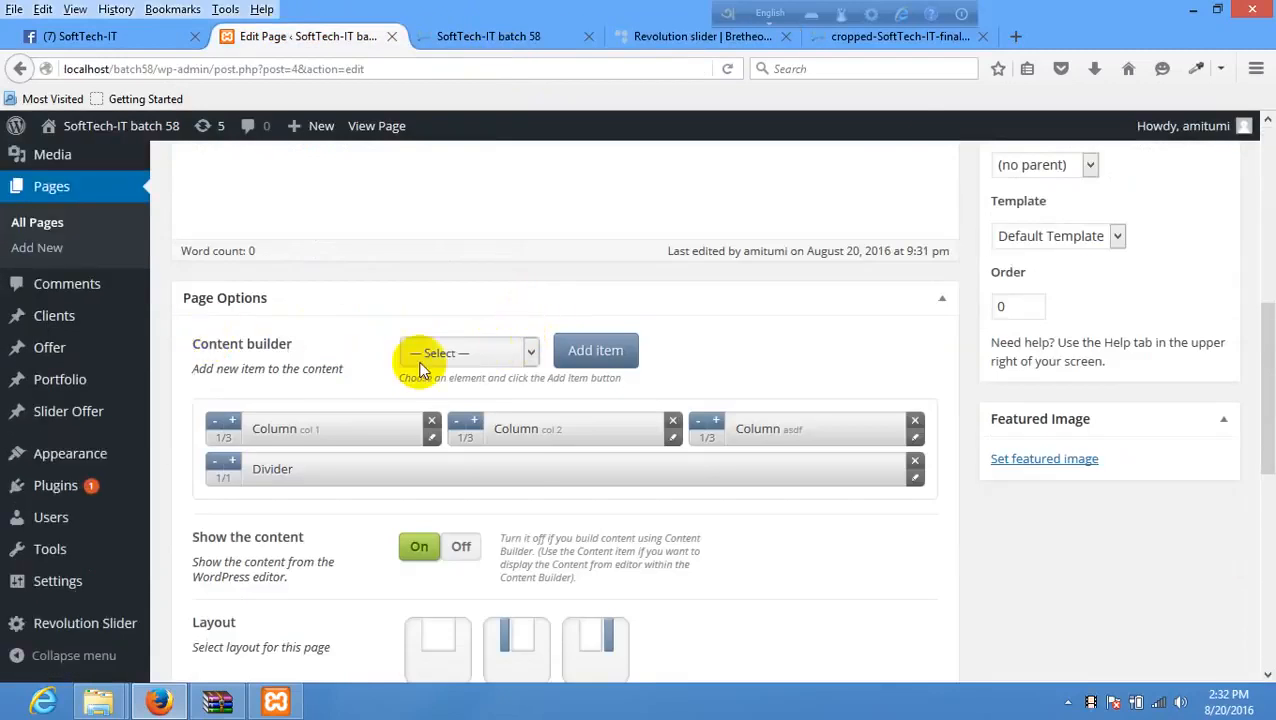
left_click(478, 356)
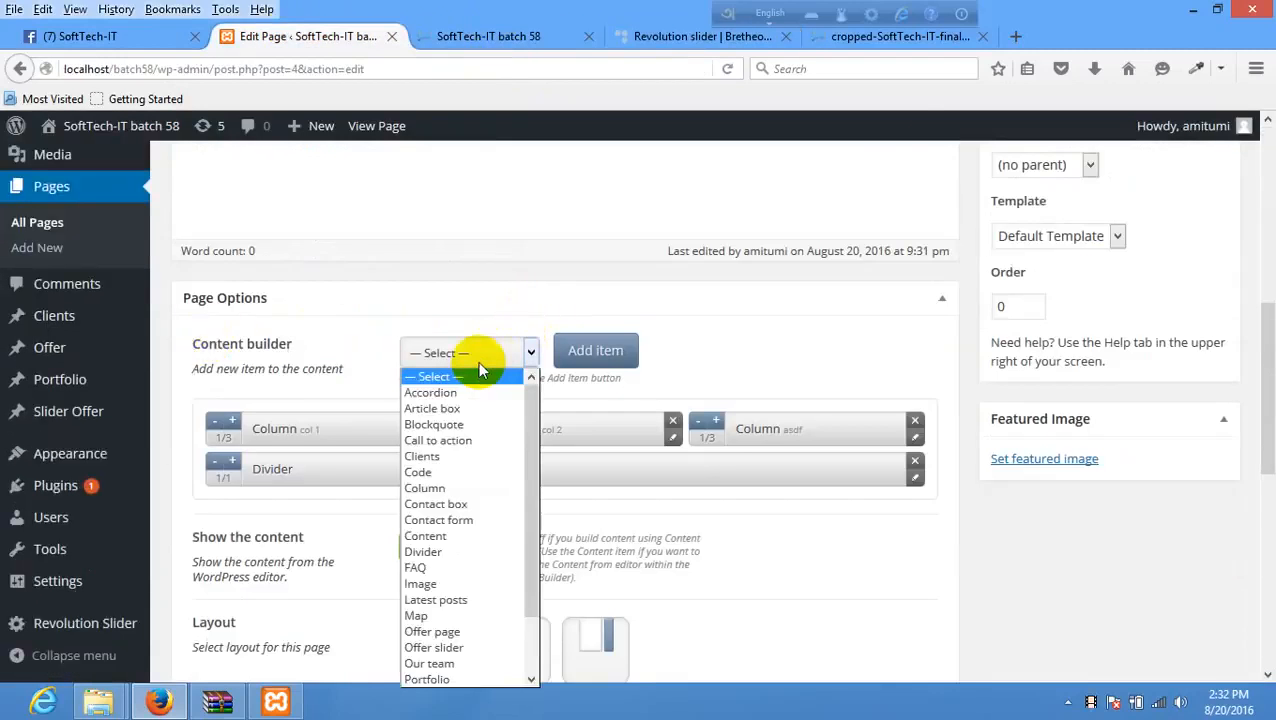
left_click(475, 424)
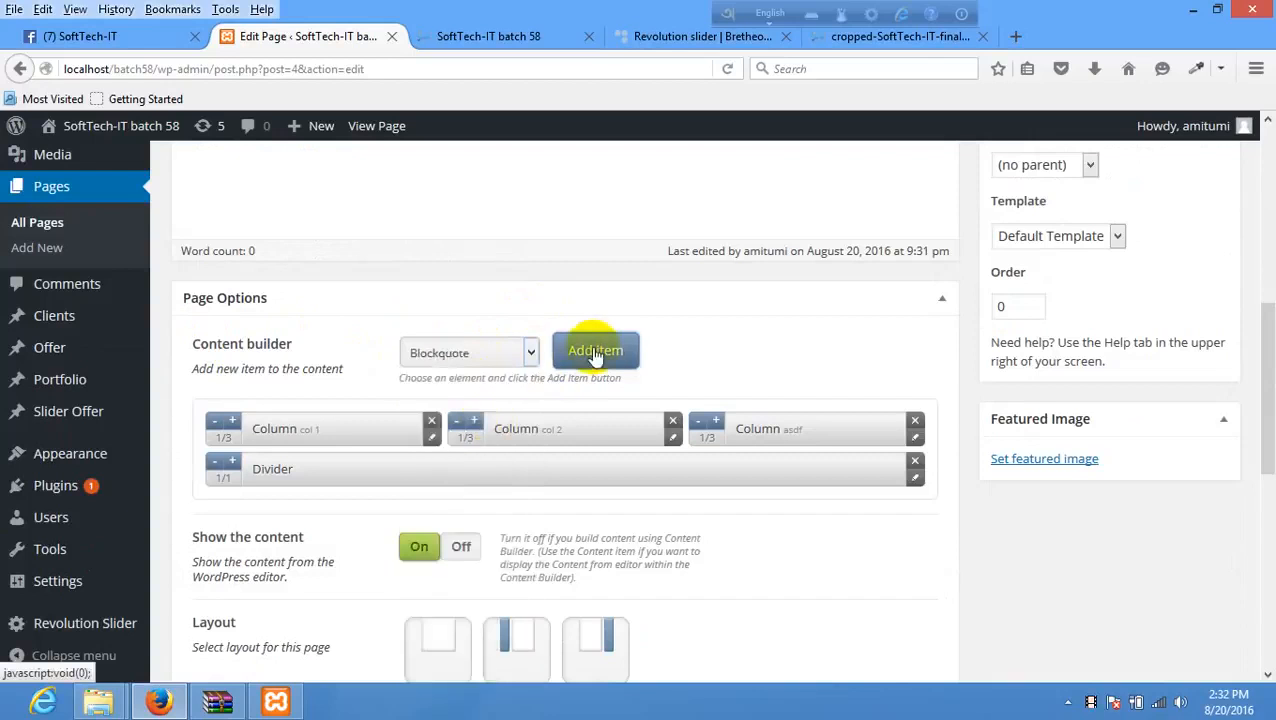
left_click(595, 352)
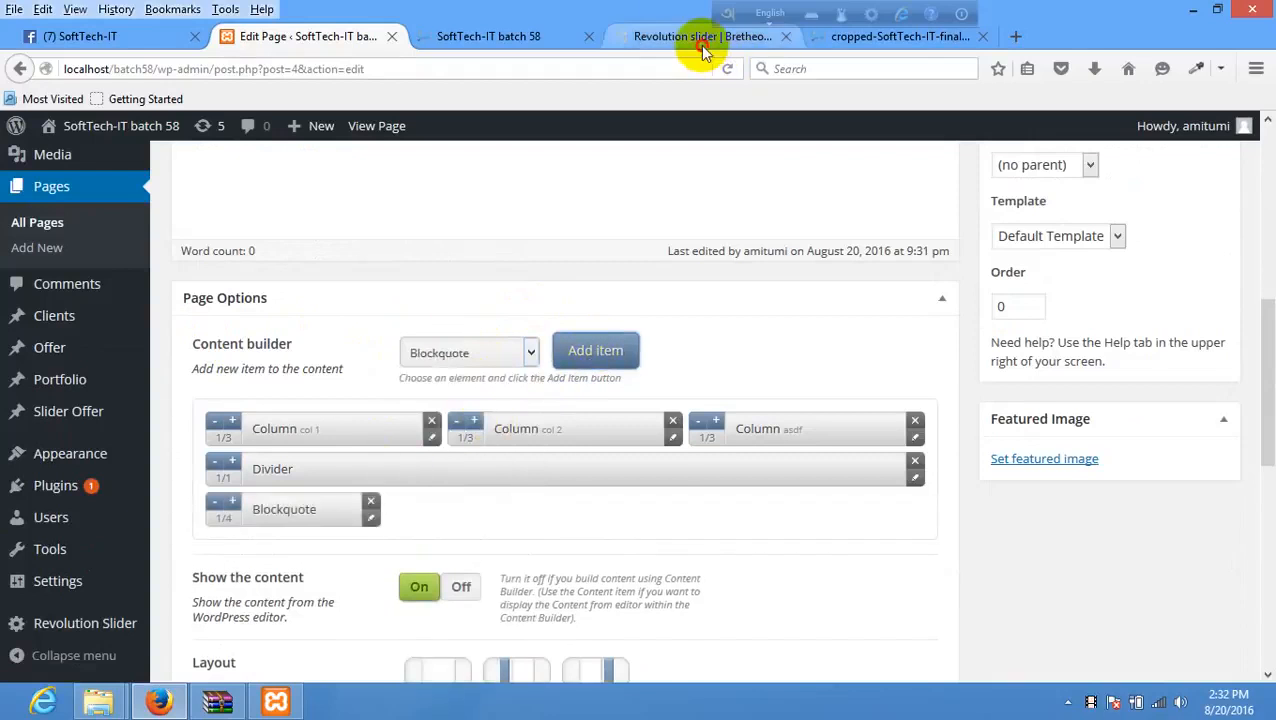
- Compare with the demo's testimonial block and widen the Blockquote item to 1/2
left_click(745, 36)
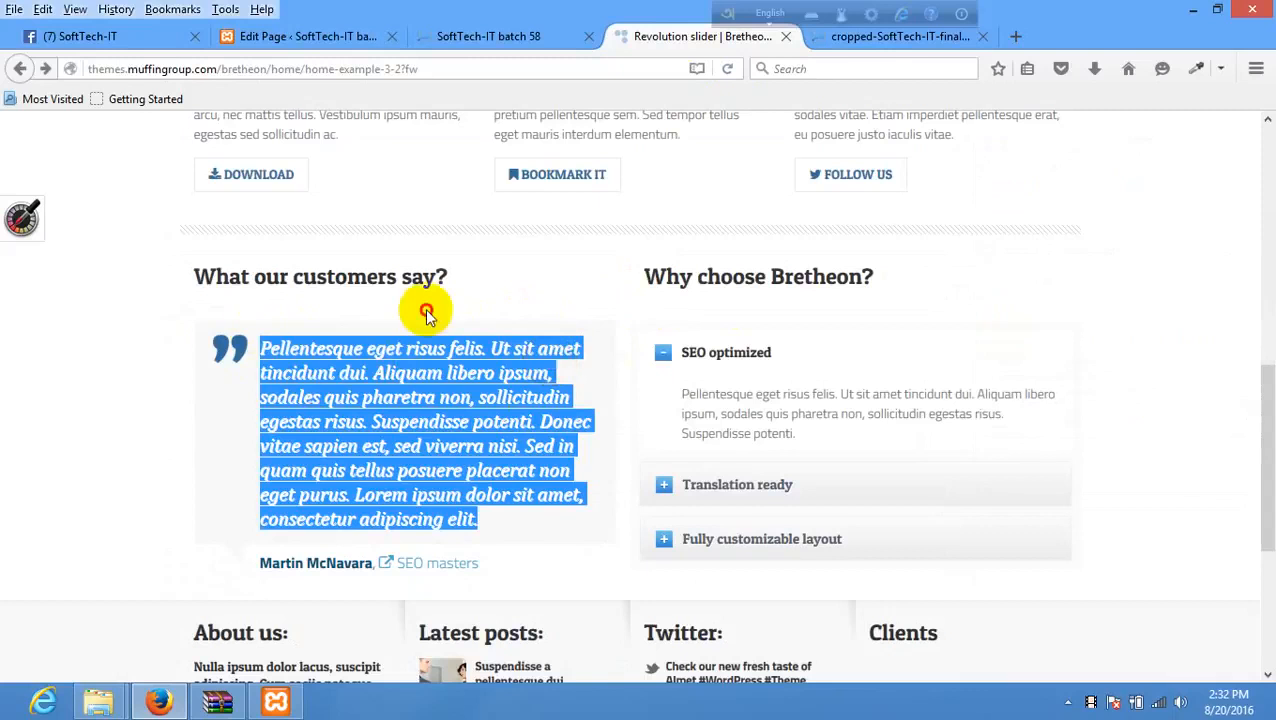
left_click(181, 320)
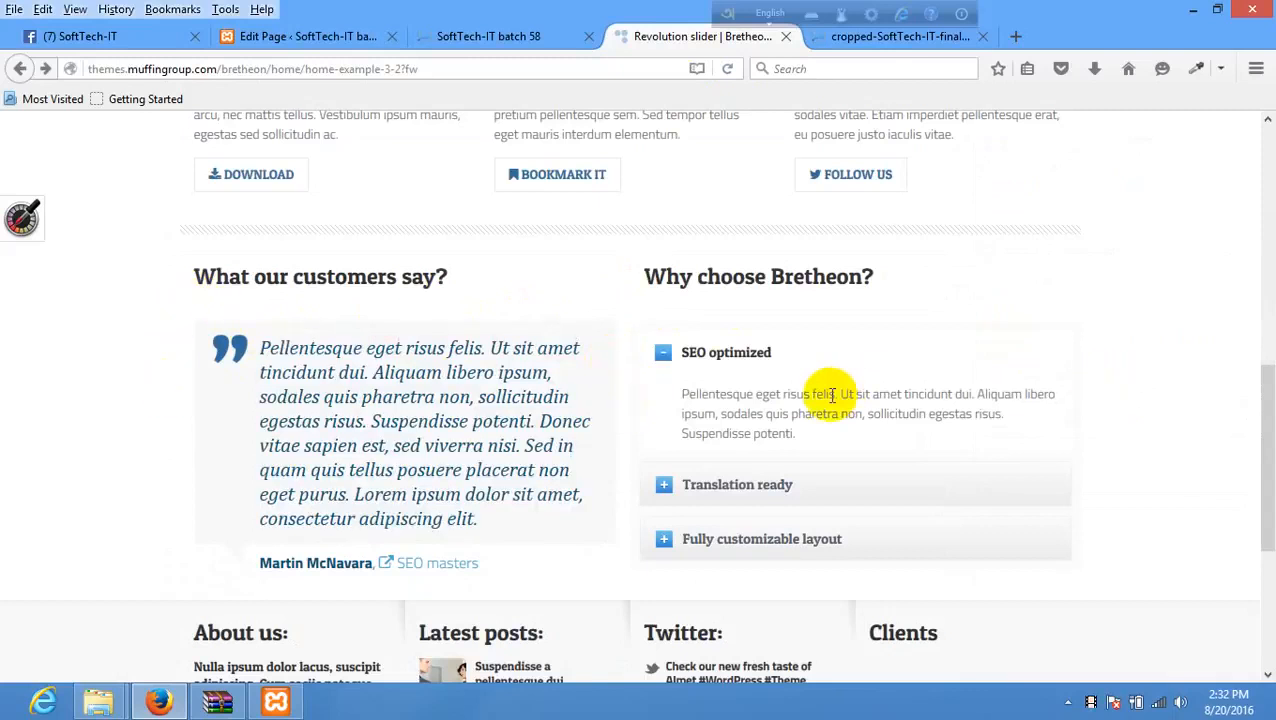
left_click(345, 34)
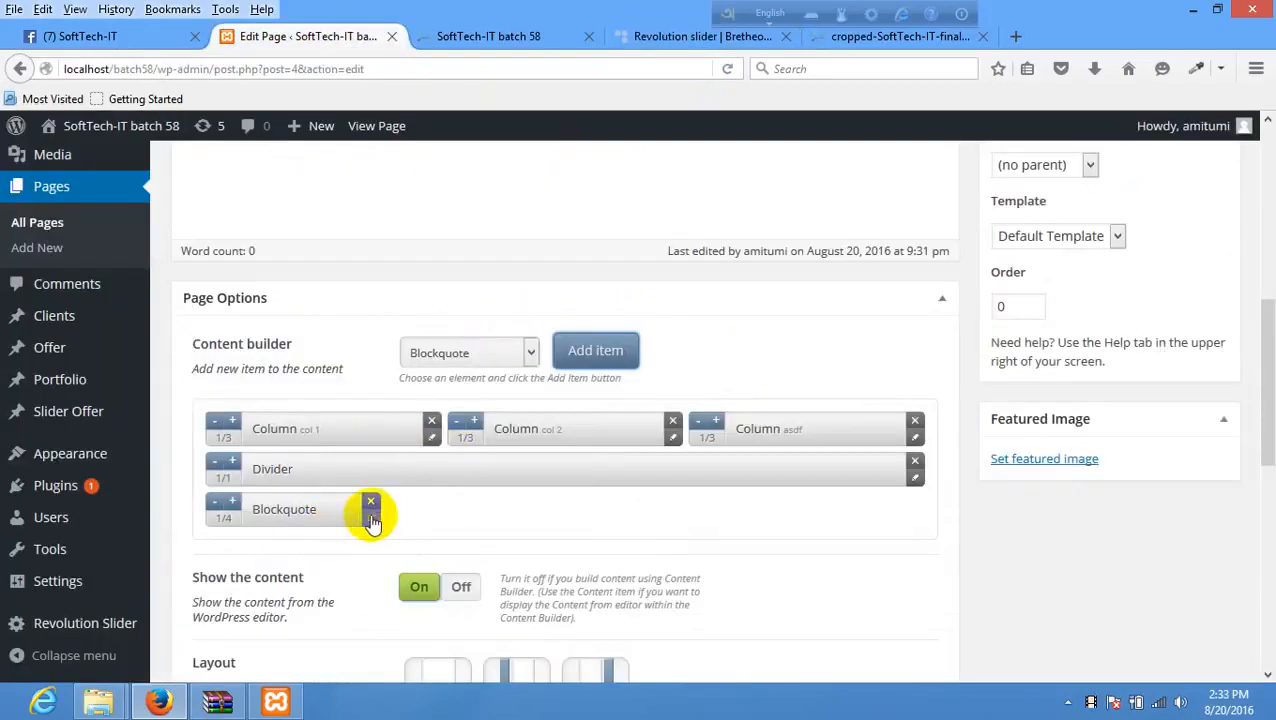
left_click(234, 501)
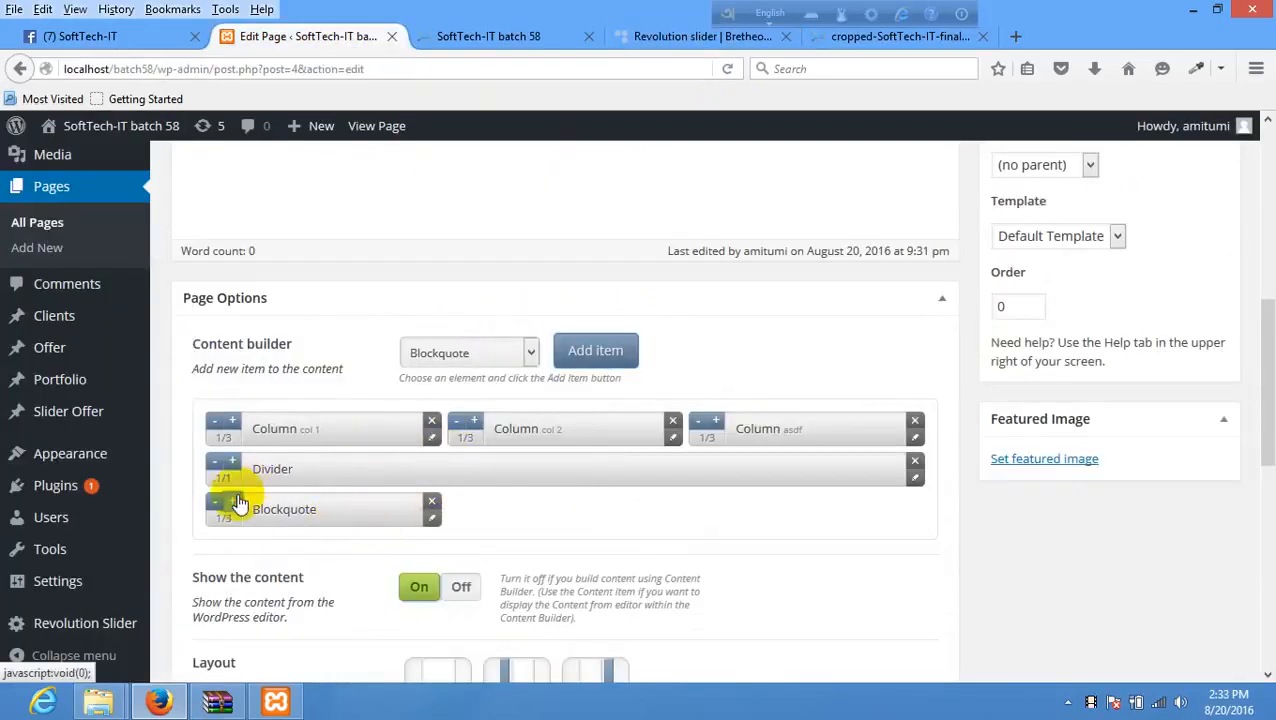
left_click(236, 502)
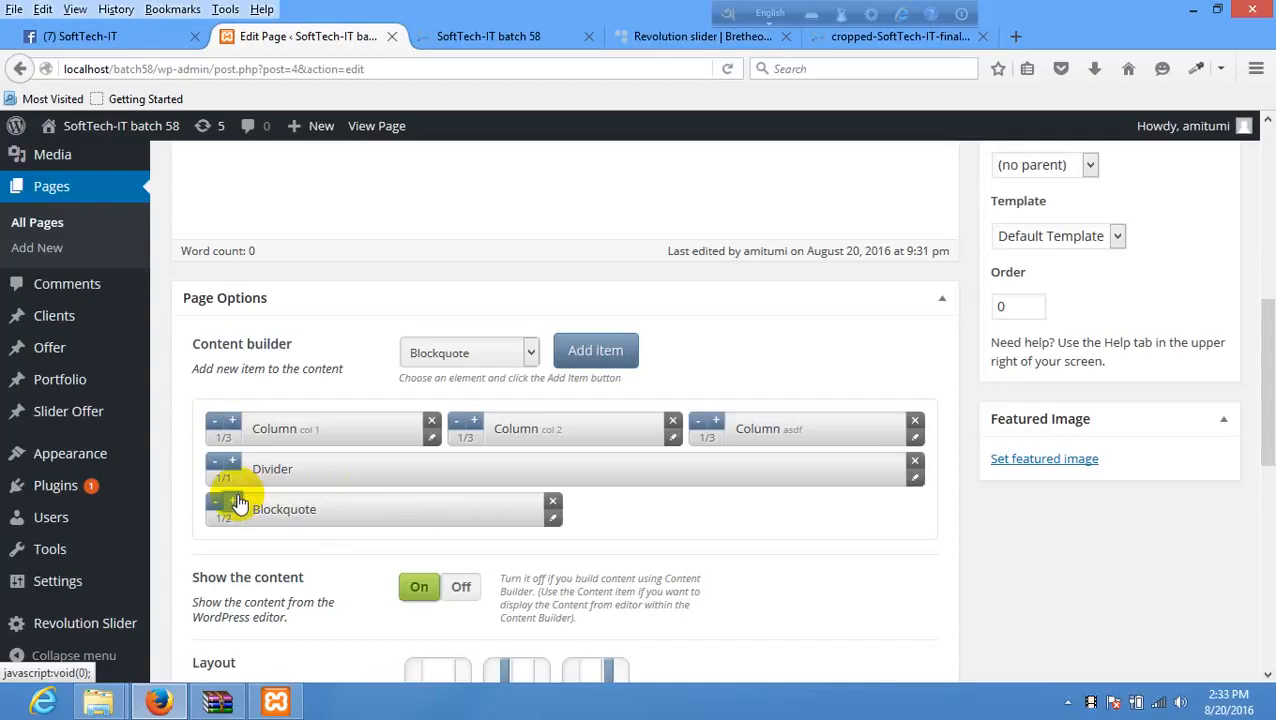
- Examine the demo's "Why choose Bretheon?" section, expanding its SEO optimized, Translation ready and Fully customizable layout entries
left_click(530, 36)
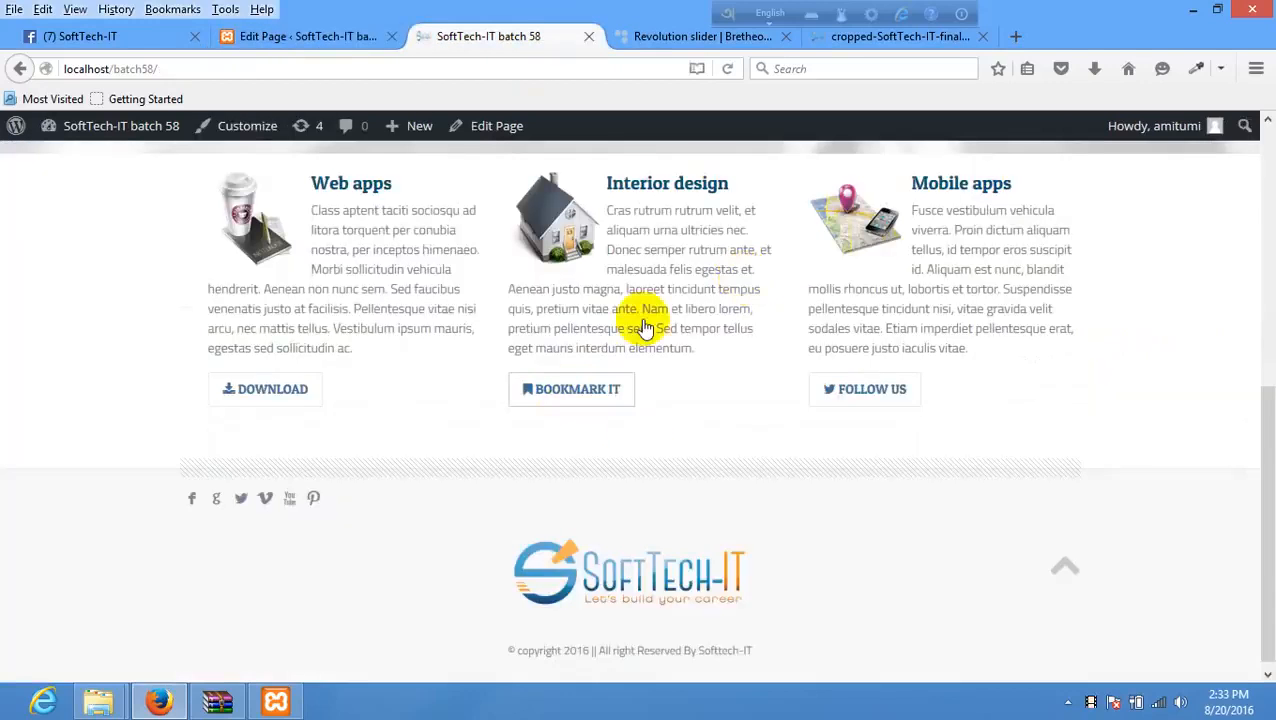
left_click(664, 36)
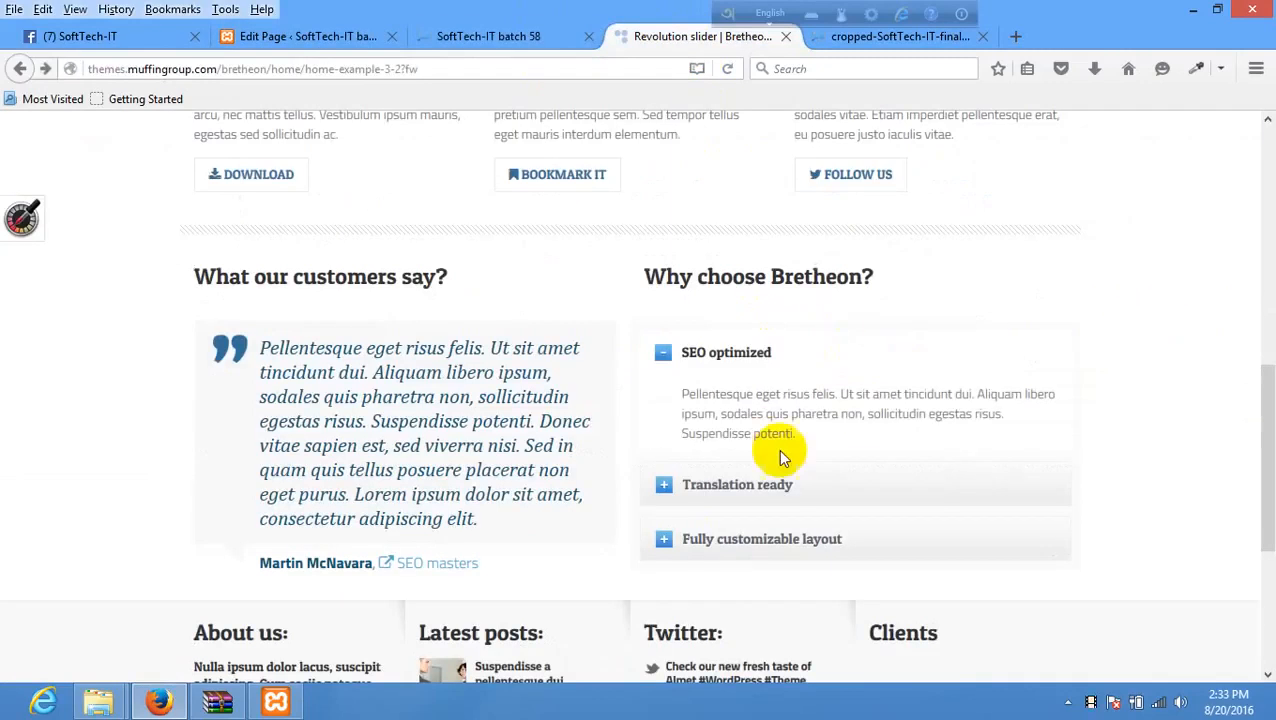
left_click_drag(652, 276, 900, 283)
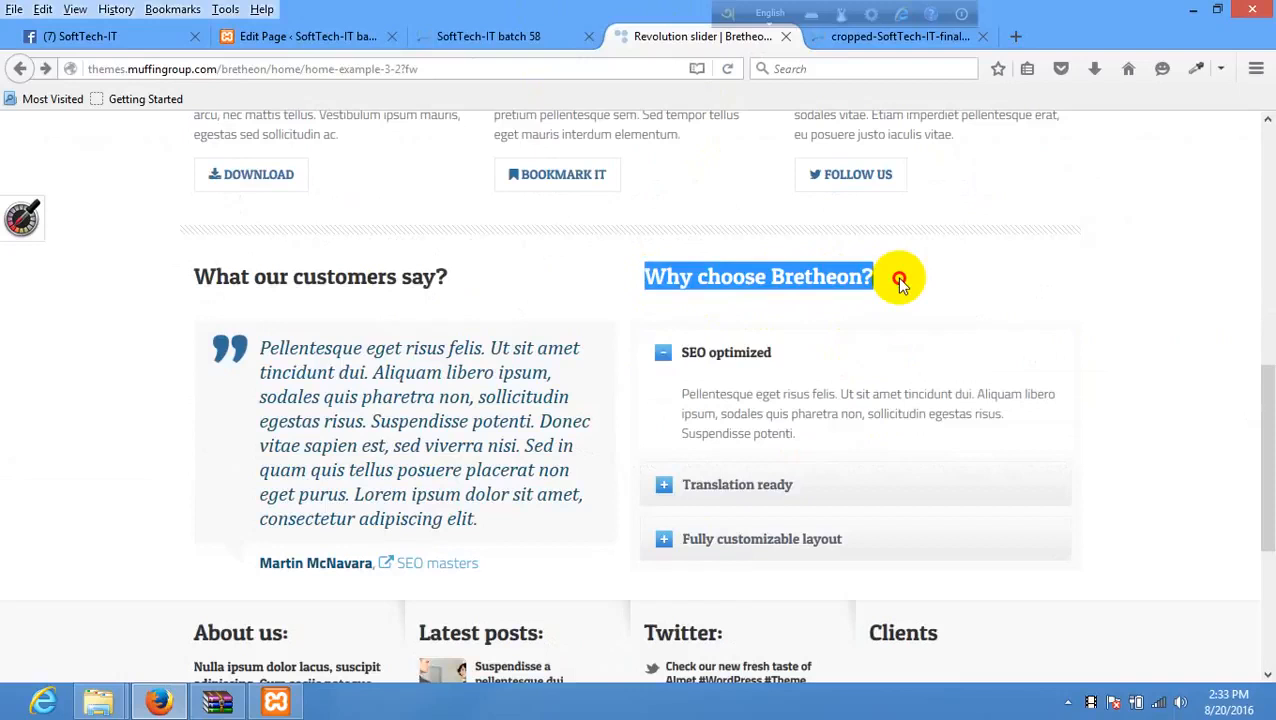
left_click(718, 373)
left_click(715, 353)
left_click(740, 461)
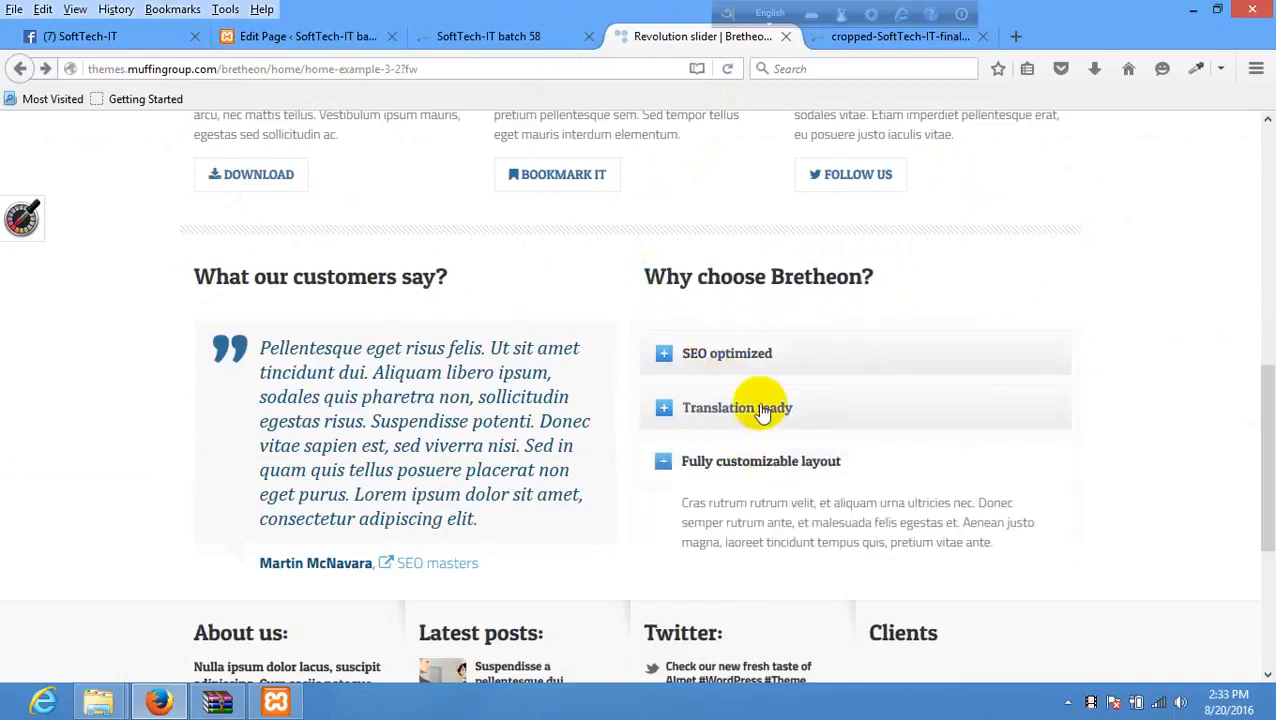
left_click(763, 411)
left_click(763, 356)
left_click(760, 476)
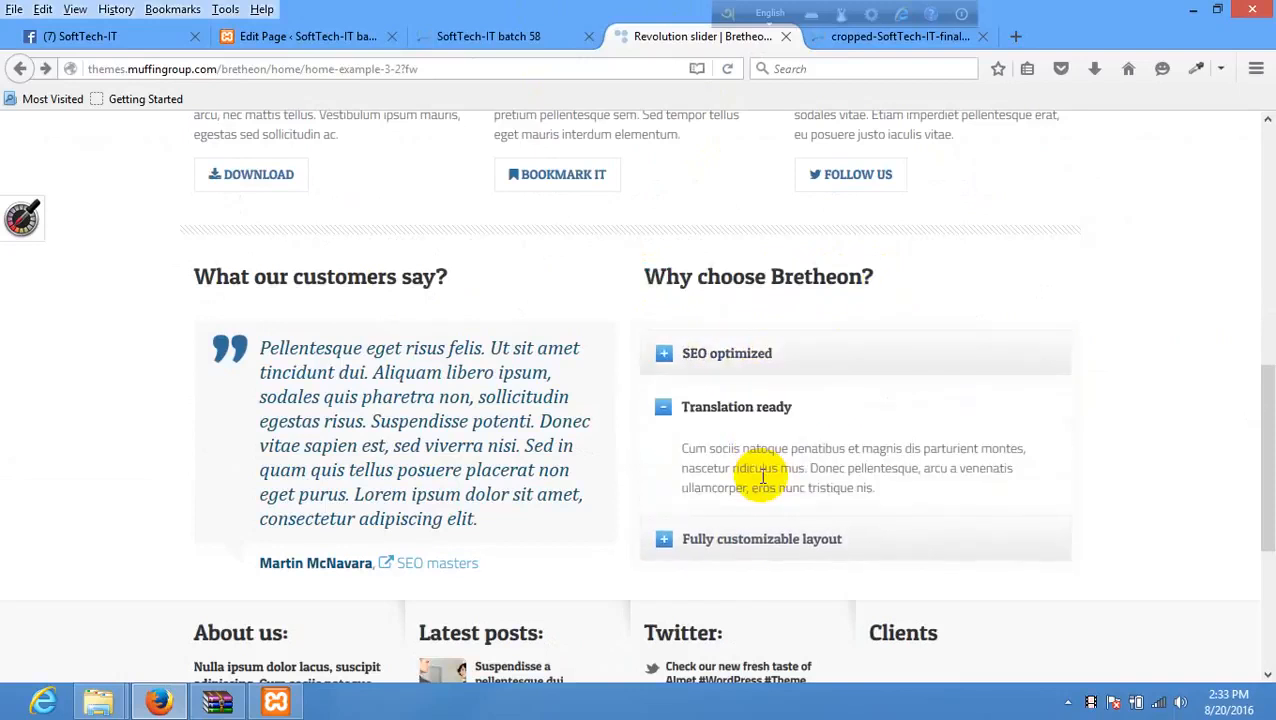
left_click(744, 347)
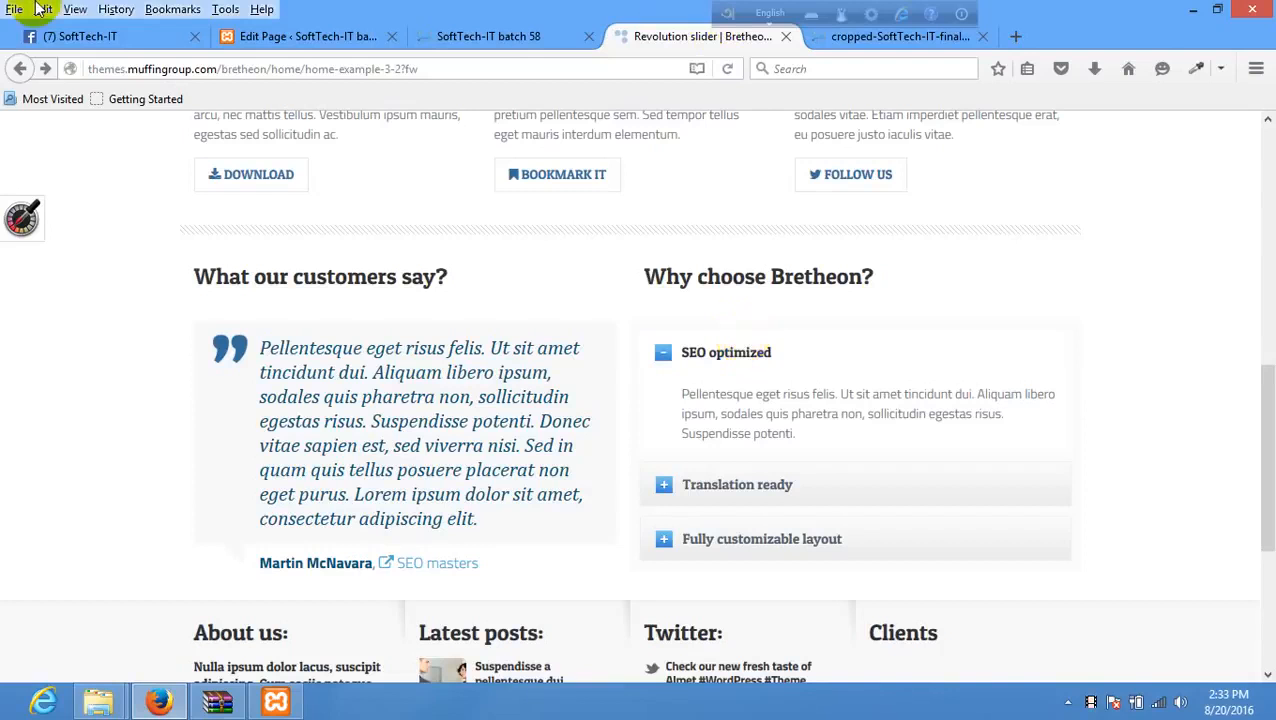
- Add an Accordion item beside the Blockquote in the content builder and widen it to 1/2
left_click(252, 42)
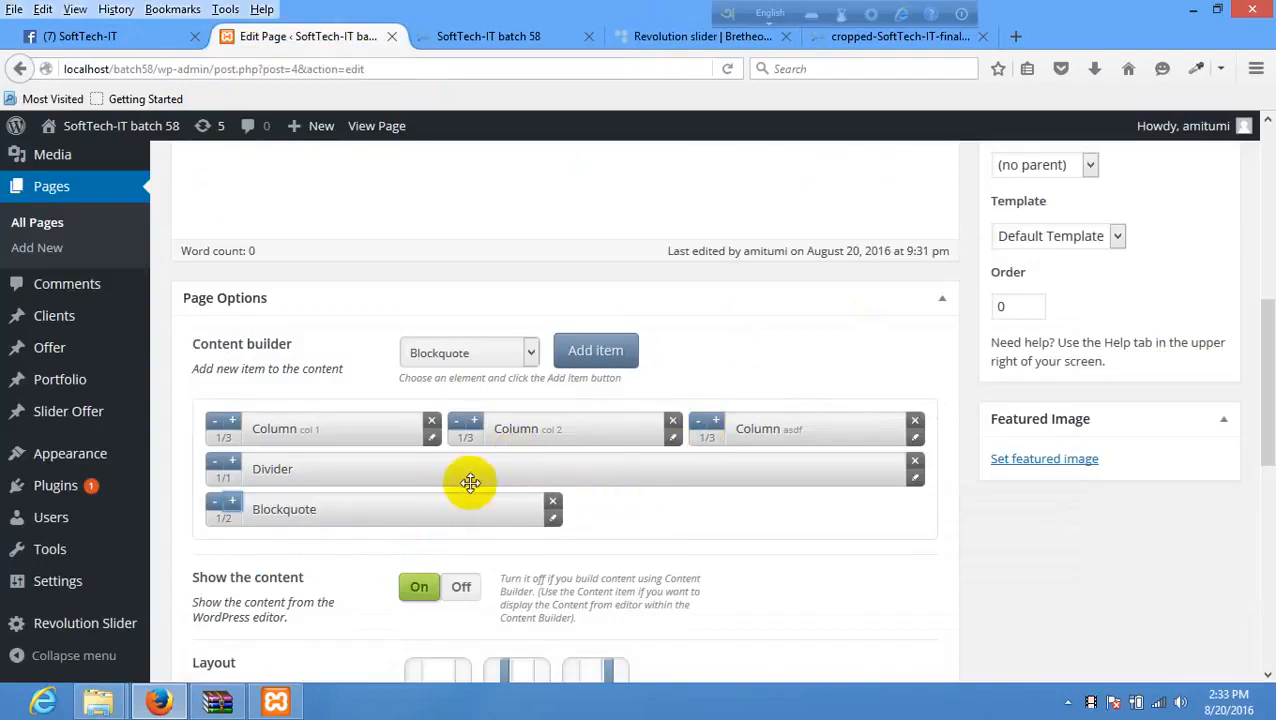
left_click(502, 356)
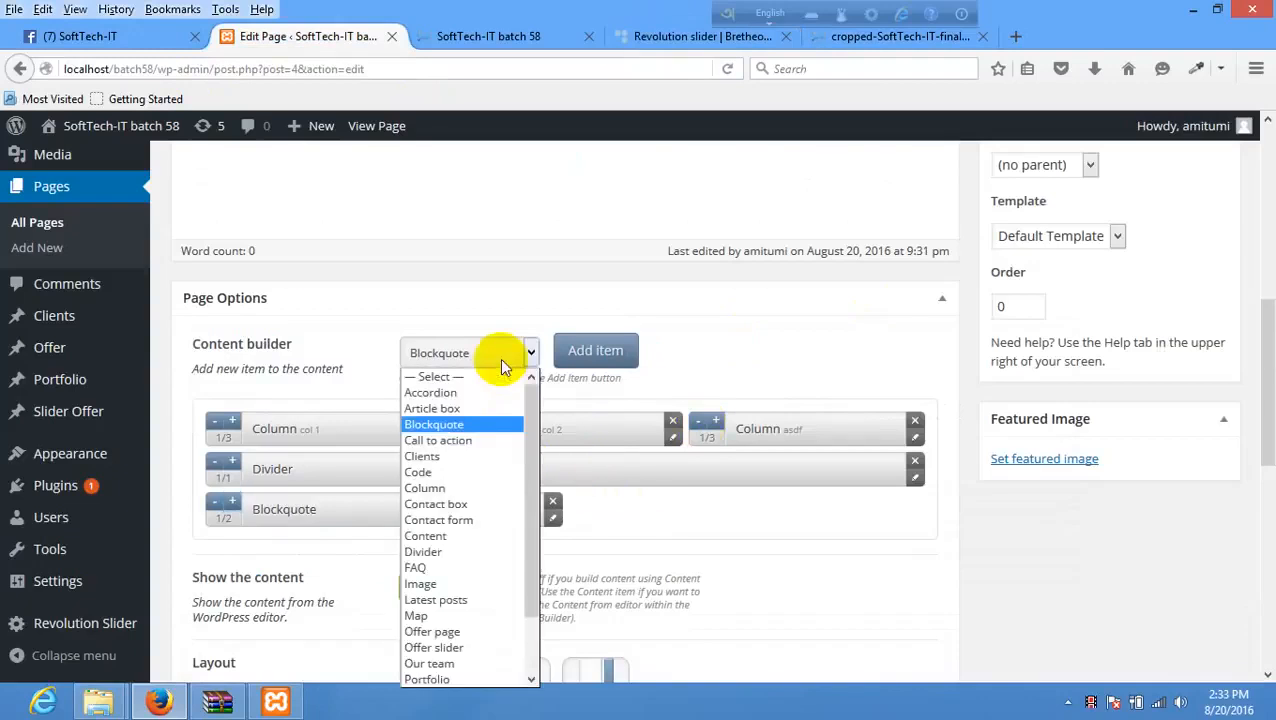
left_click(459, 396)
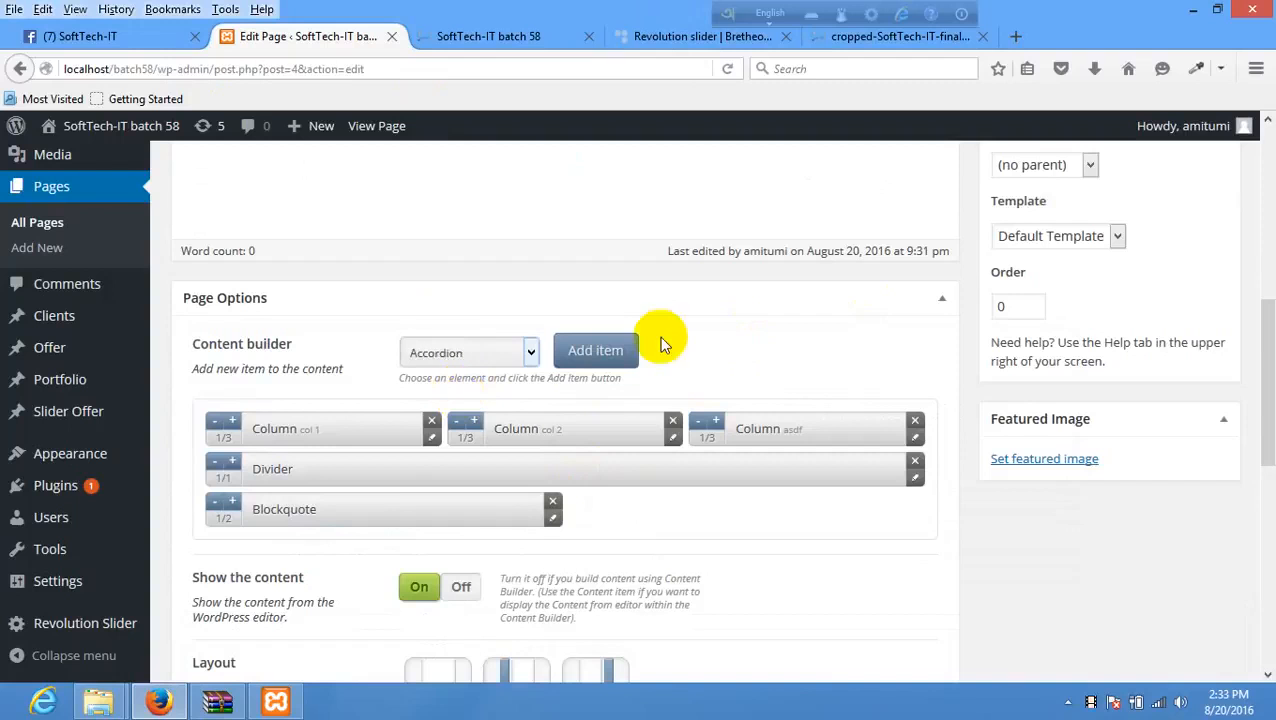
left_click(622, 350)
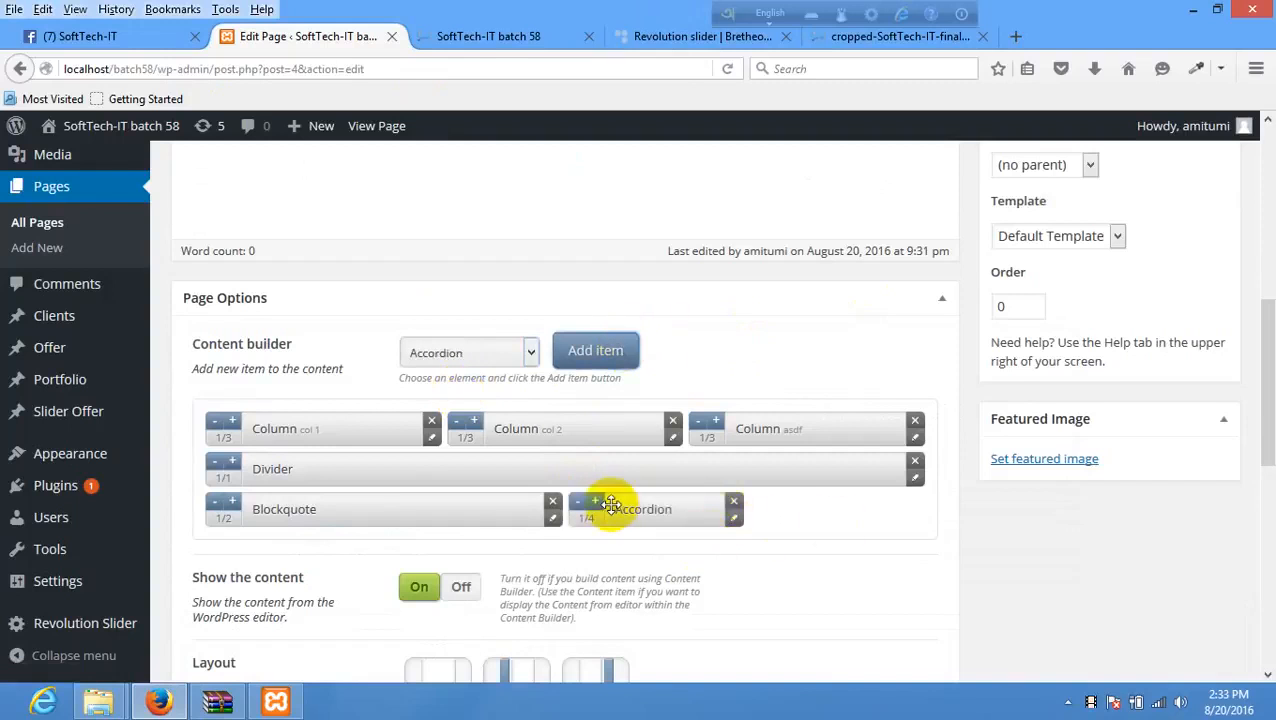
left_click(597, 502)
left_click(597, 502)
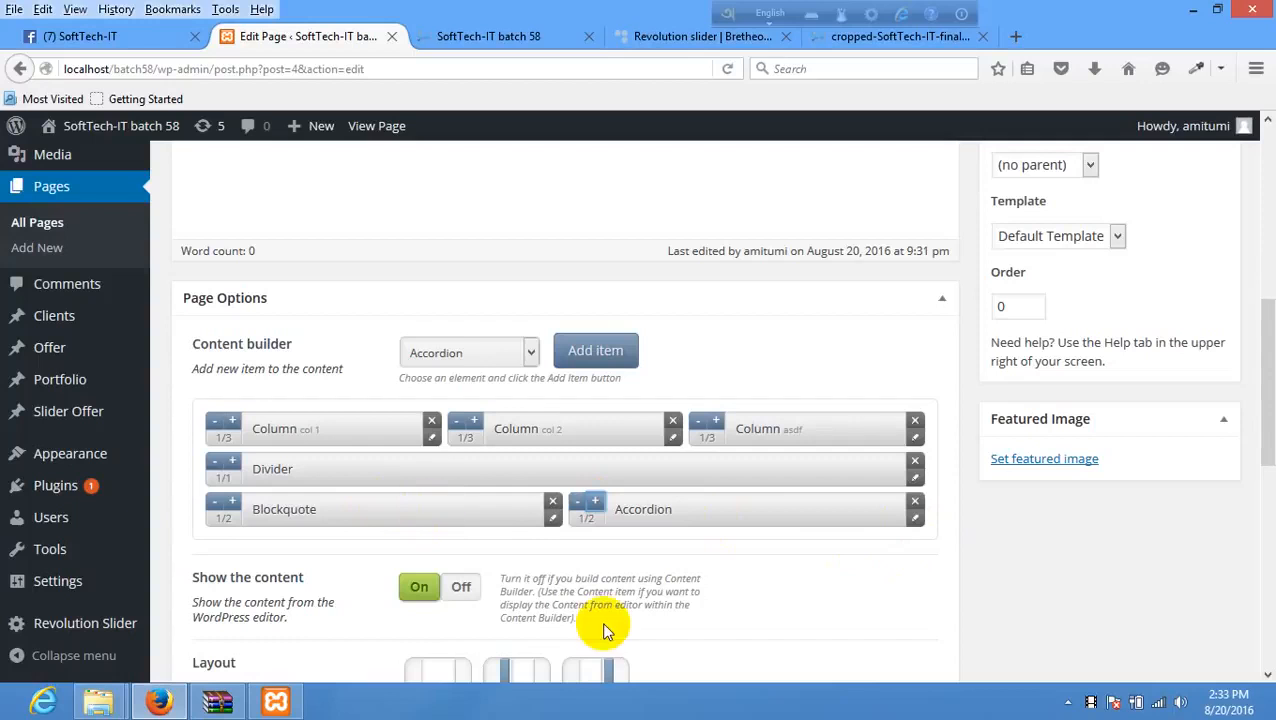
- Open the Blockquote item for editing and fill its Content with the testimonial quote copied from the demo page
left_click(555, 522)
scroll(373, 393, "down", 3)
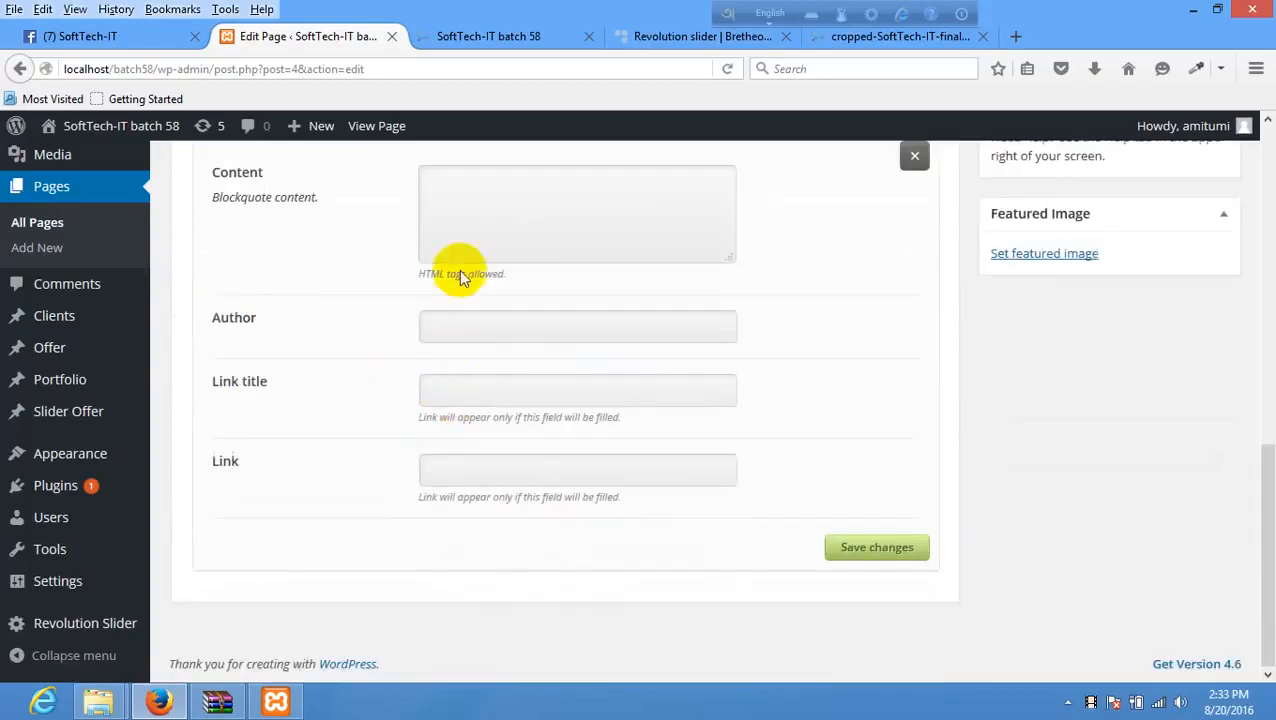
left_click(470, 236)
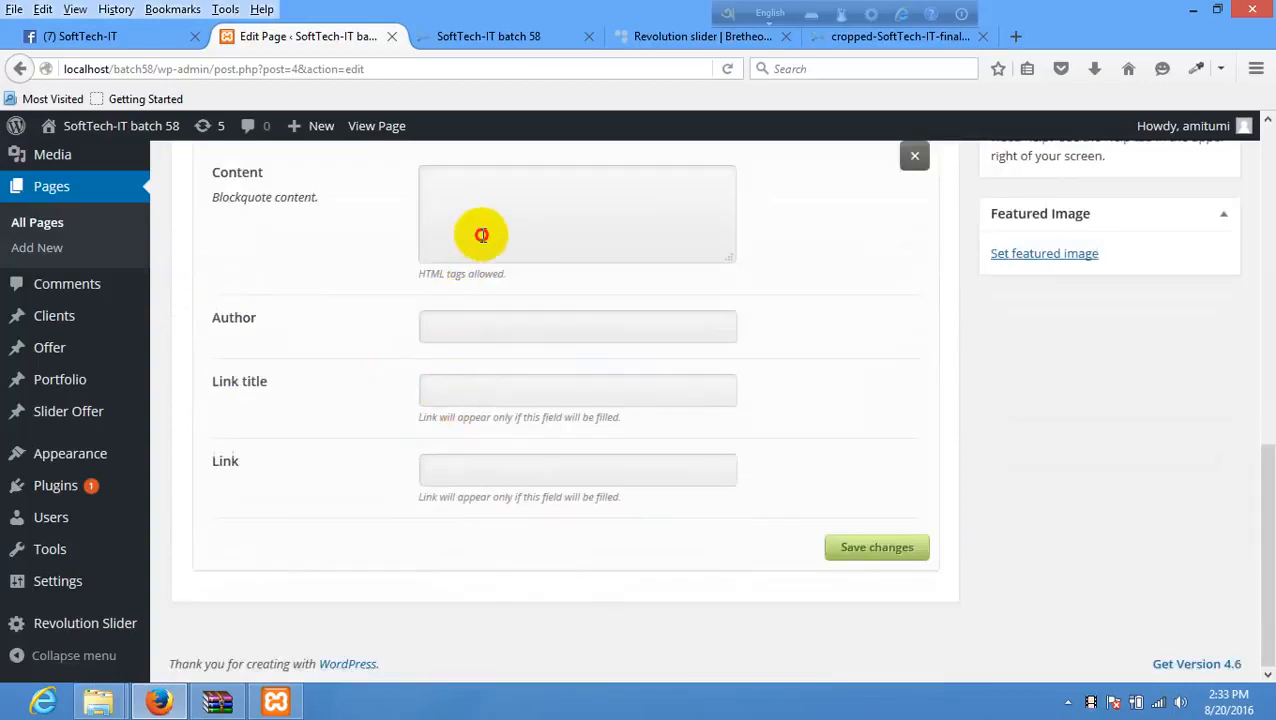
left_click(634, 35)
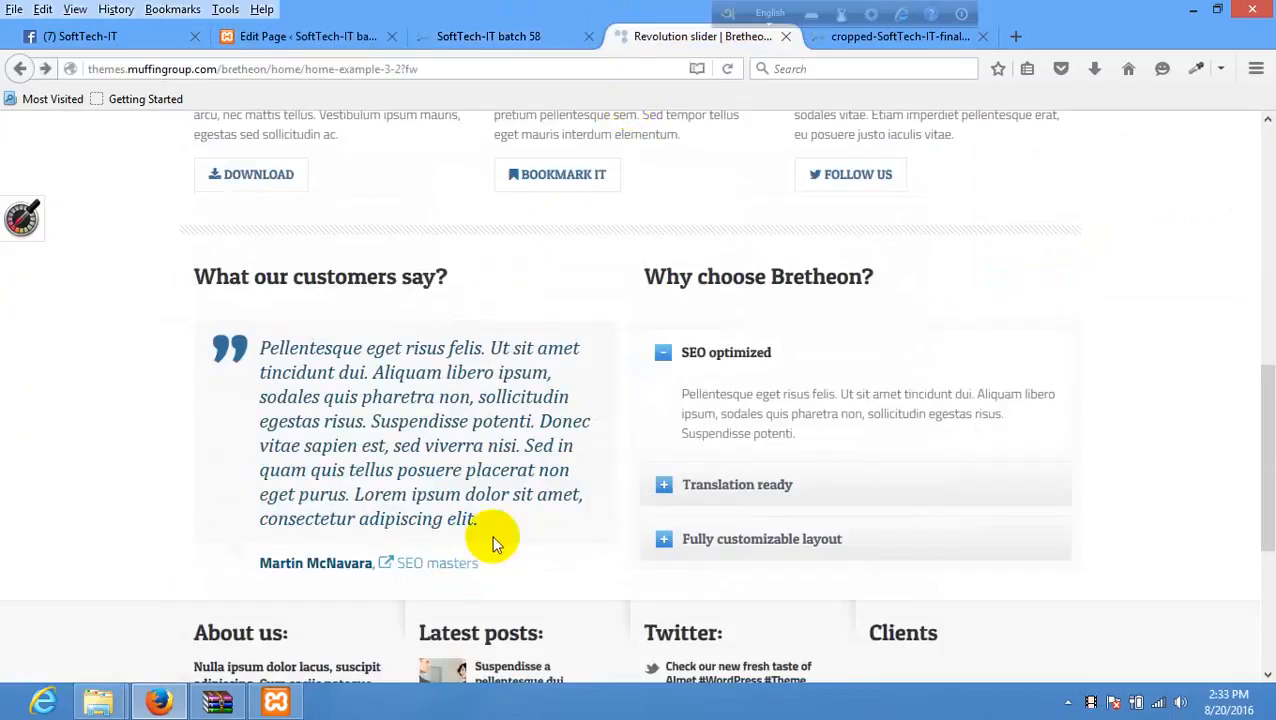
left_click_drag(478, 519, 257, 346)
key("ctrl+c")
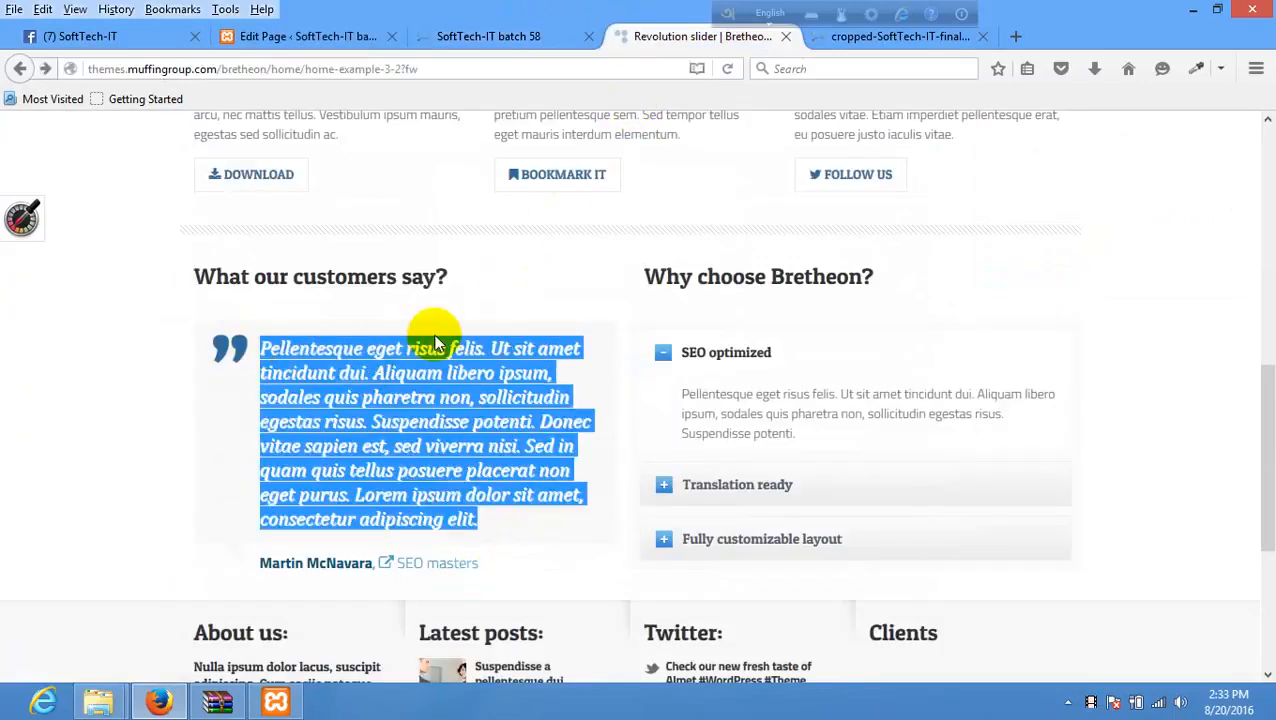
left_click(336, 36)
left_click(518, 253)
key("ctrl+v")
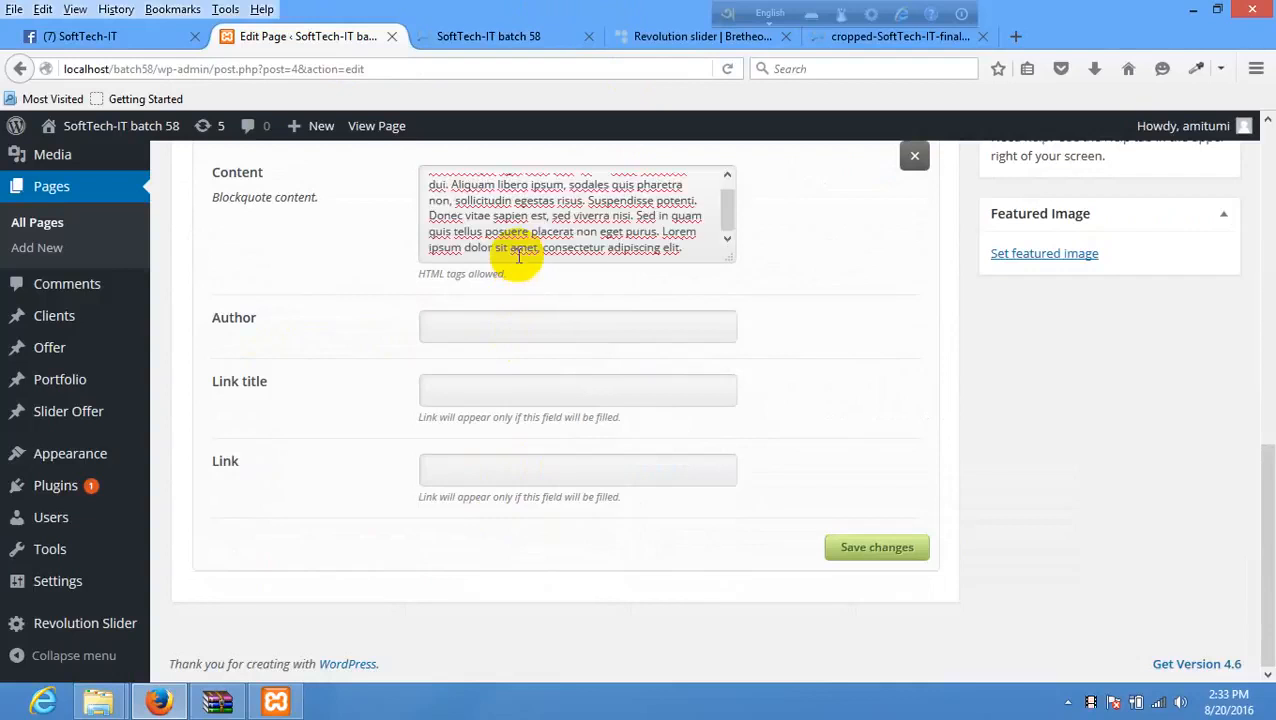
- Enter the author's full name in the Blockquote's Author field
left_click(479, 328)
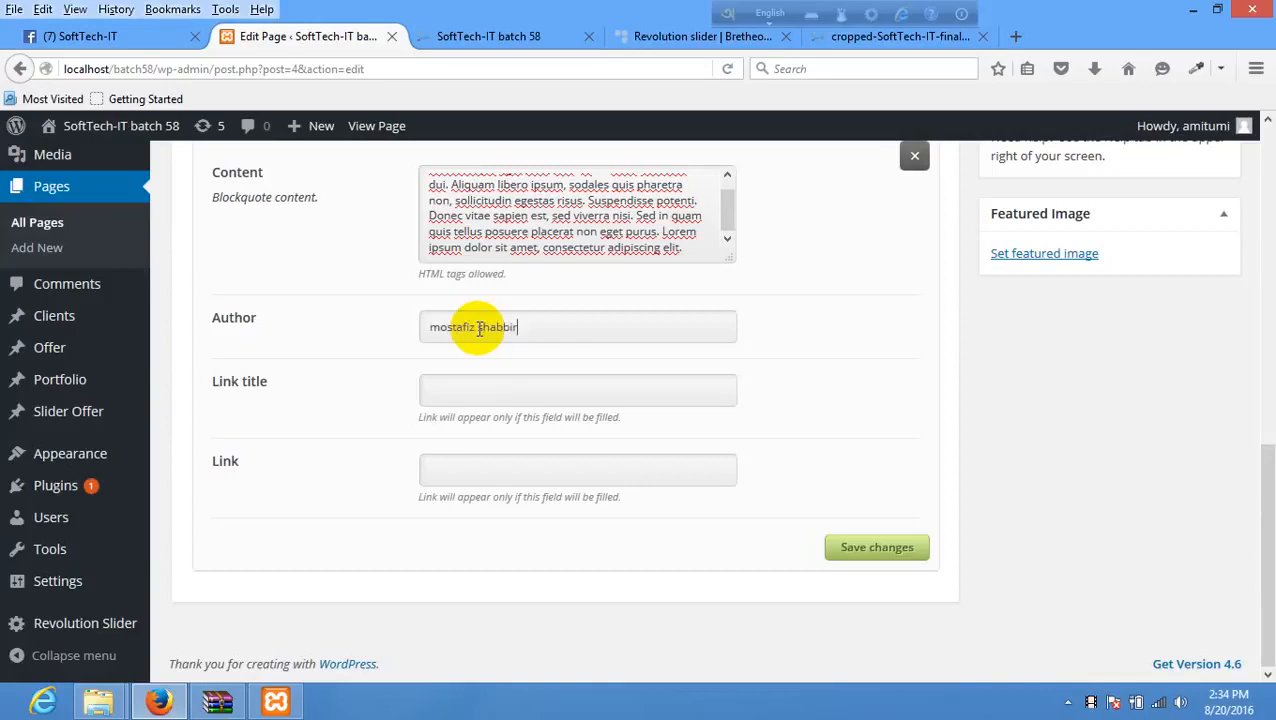
left_click(493, 381)
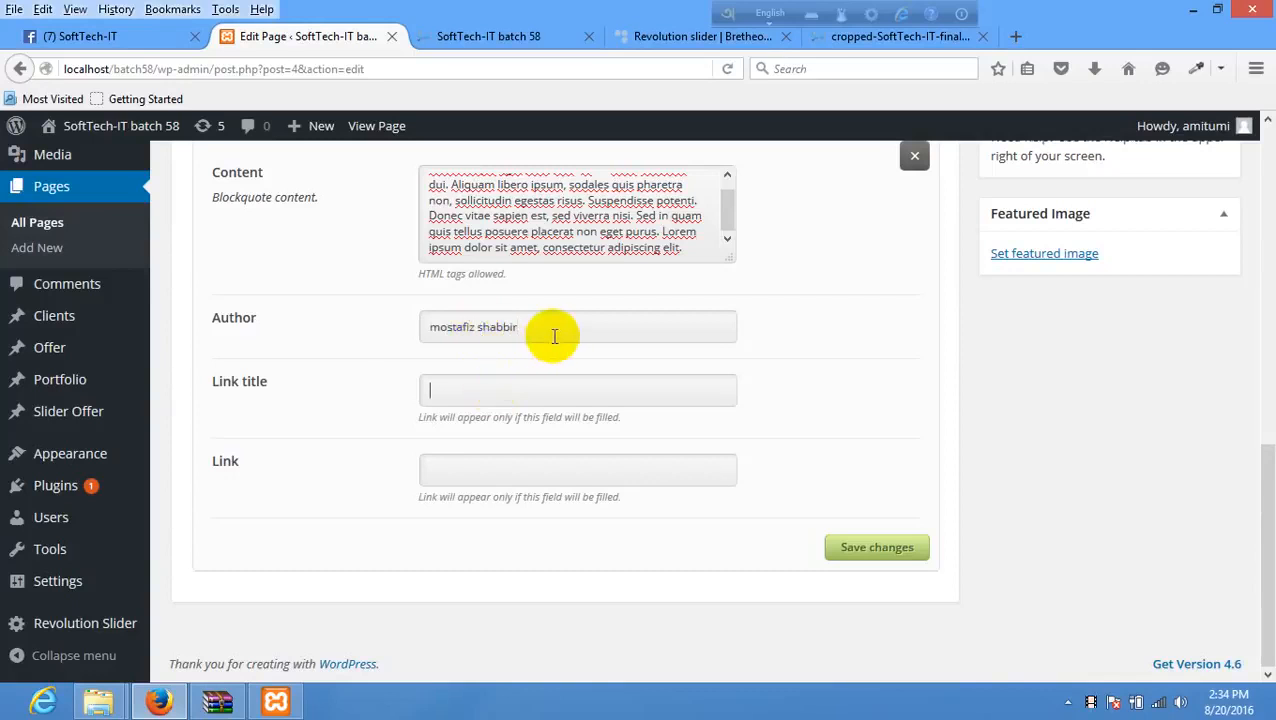
left_click_drag(554, 336, 299, 333)
left_click(482, 394)
left_click_drag(482, 394, 320, 380)
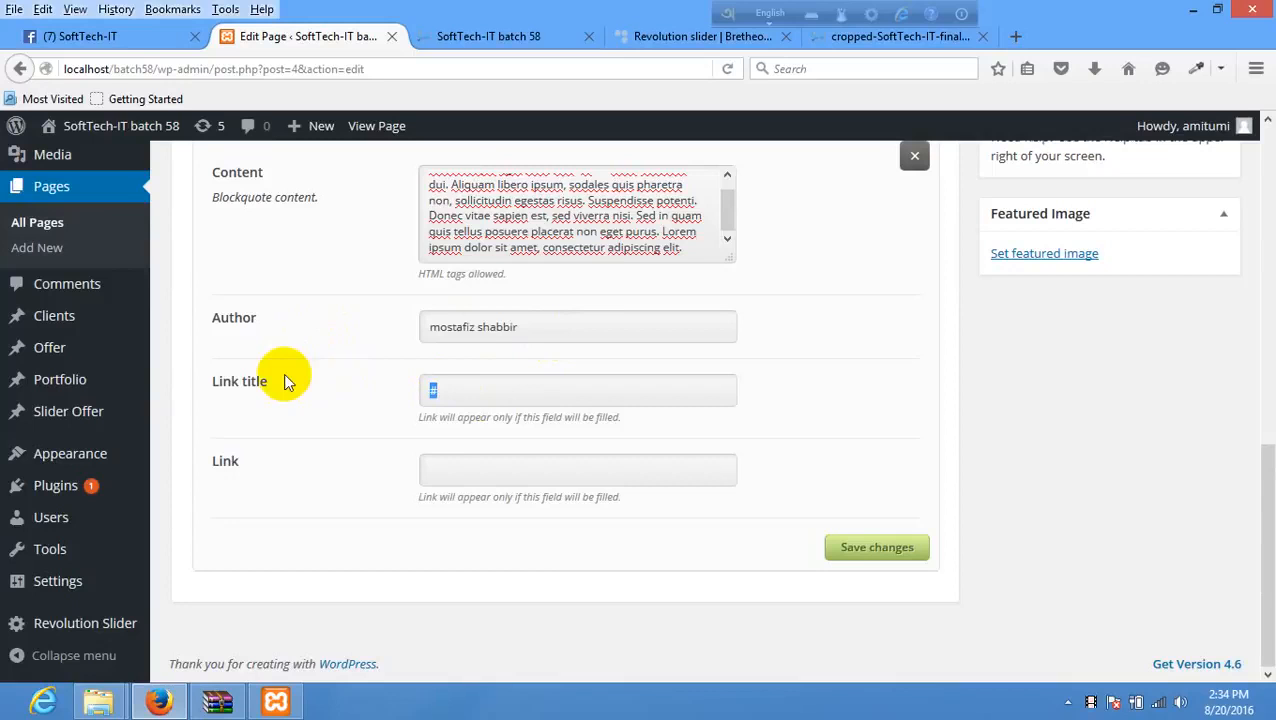
left_click(117, 368)
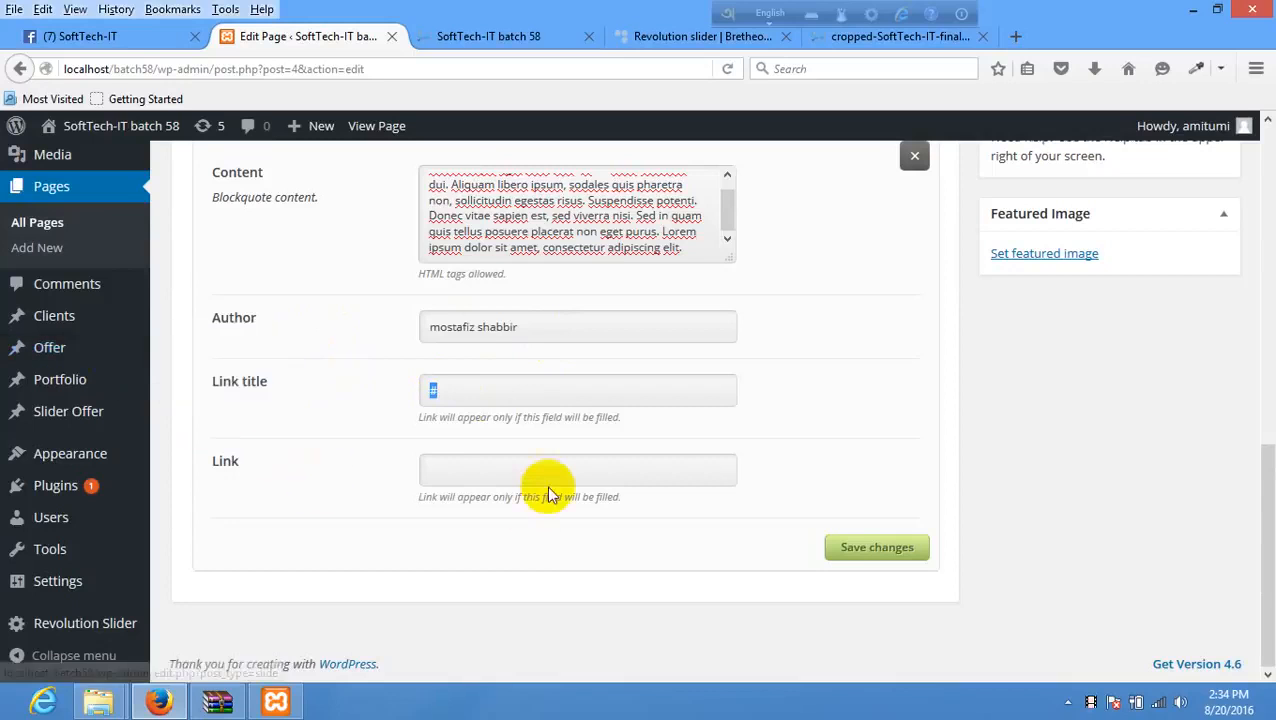
left_click(490, 390)
left_click_drag(497, 390, 345, 373)
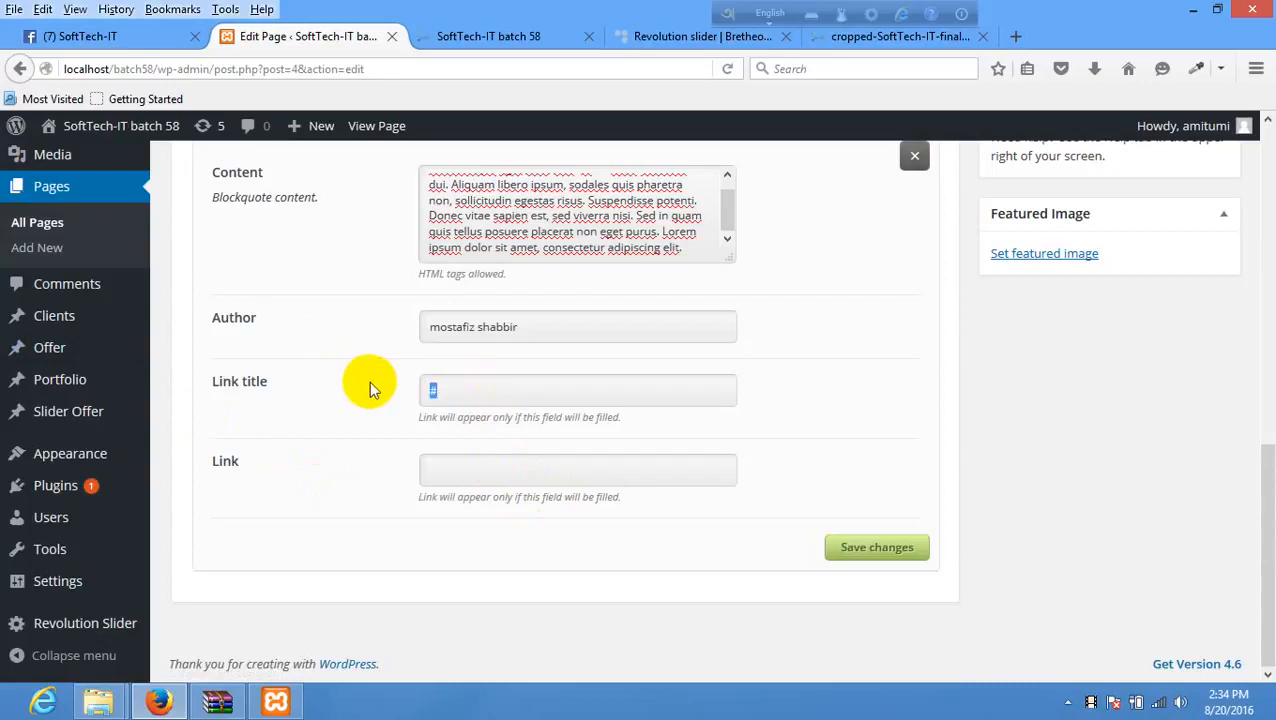
key("BackSpace")
- Set the Blockquote's Link to "#" and its Link title to "freelancer"
left_click(464, 462)
type("#")
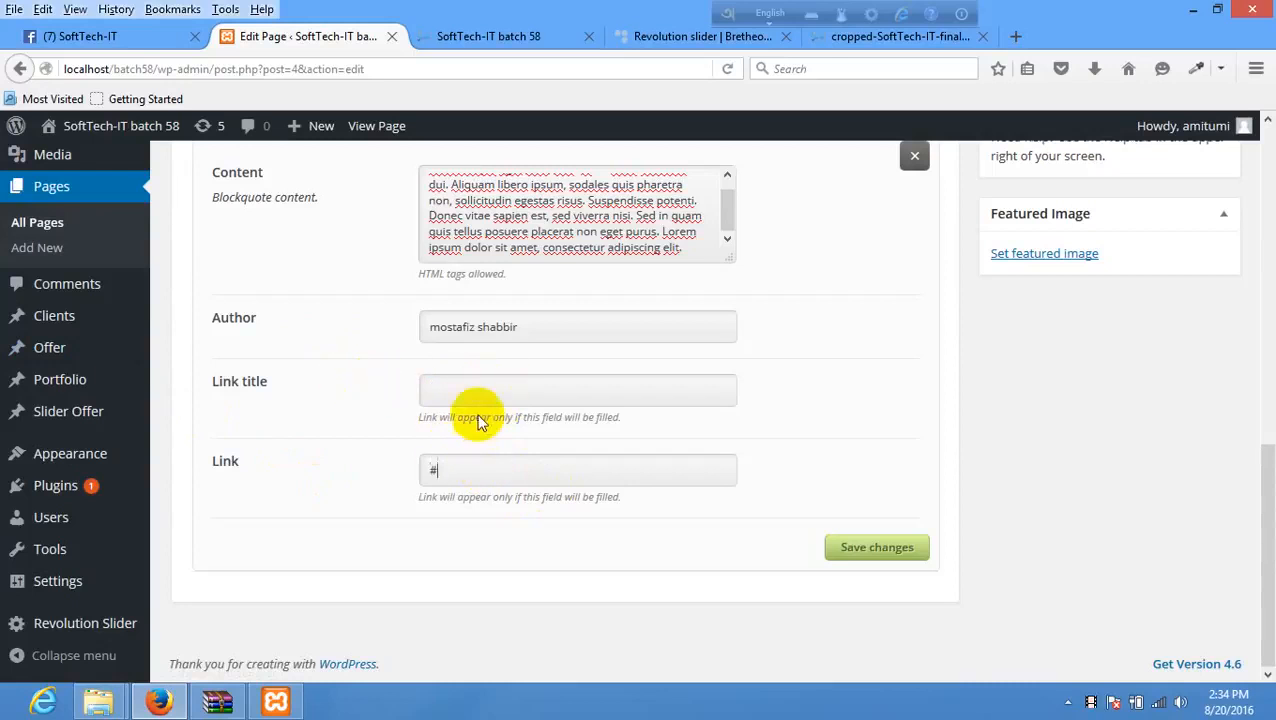
left_click(471, 388)
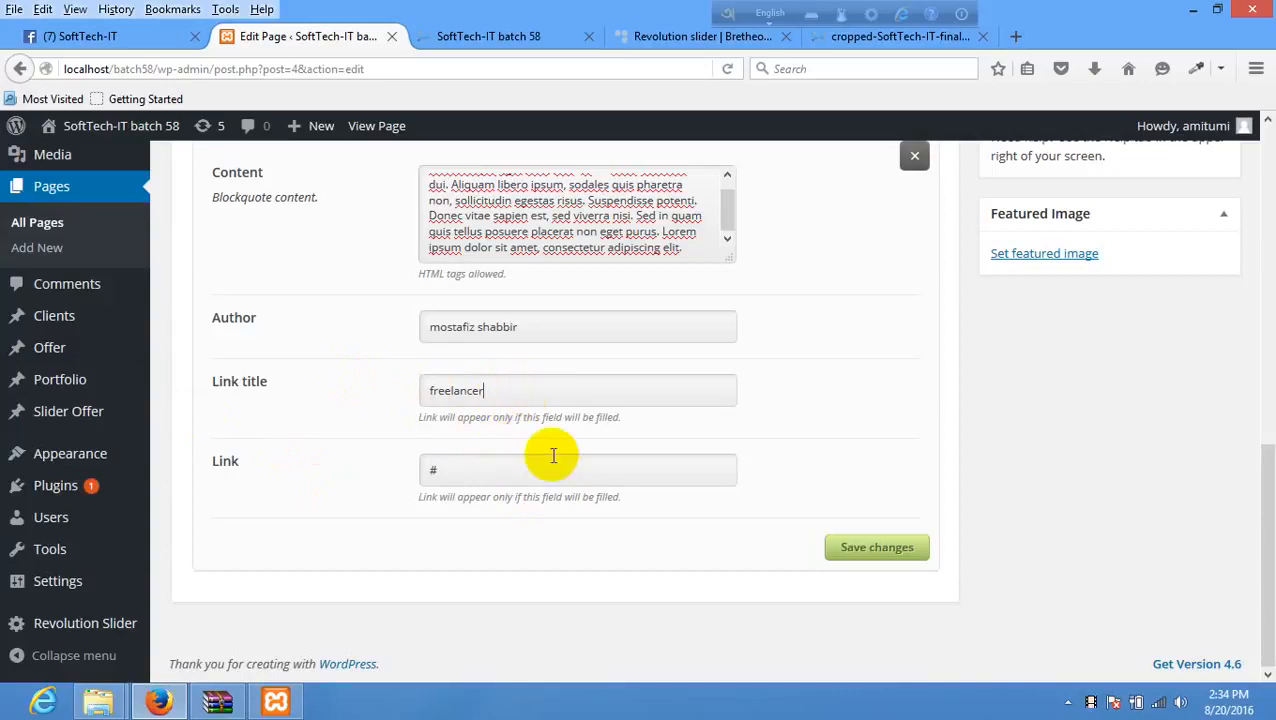
- Save the Blockquote item's changes and update the Home page
left_click(905, 550)
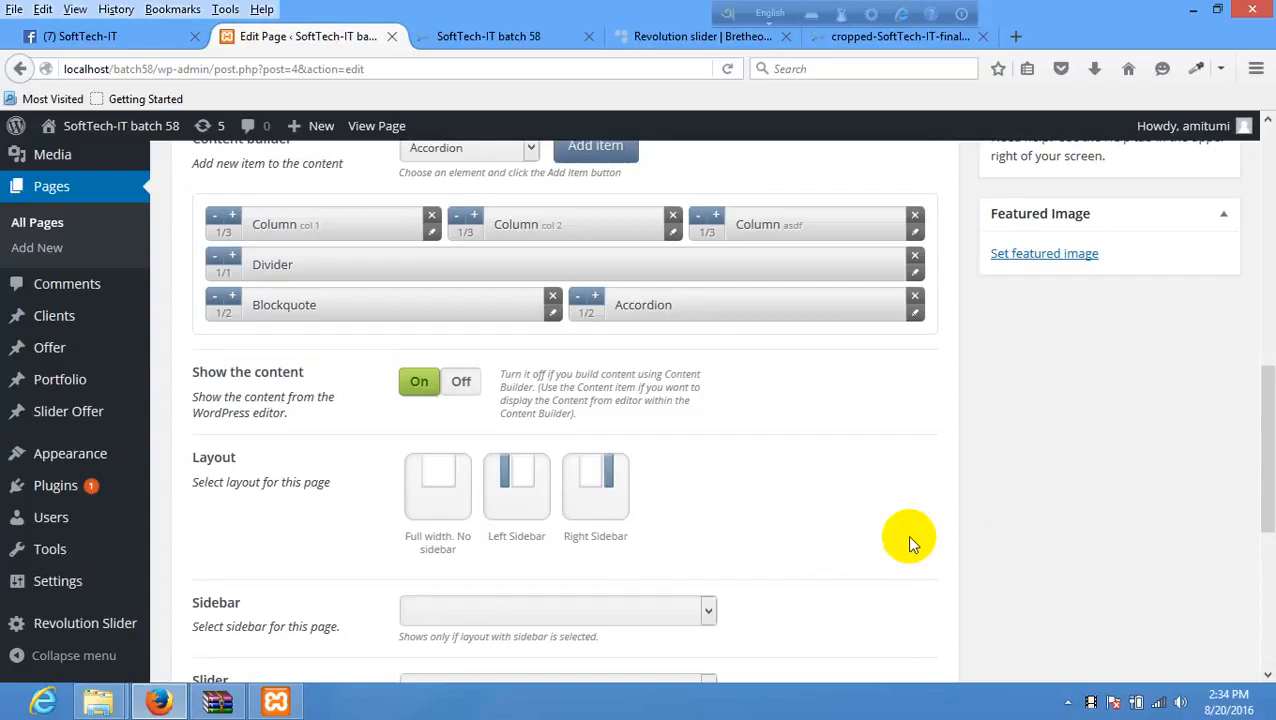
scroll(1218, 363, "up", 5)
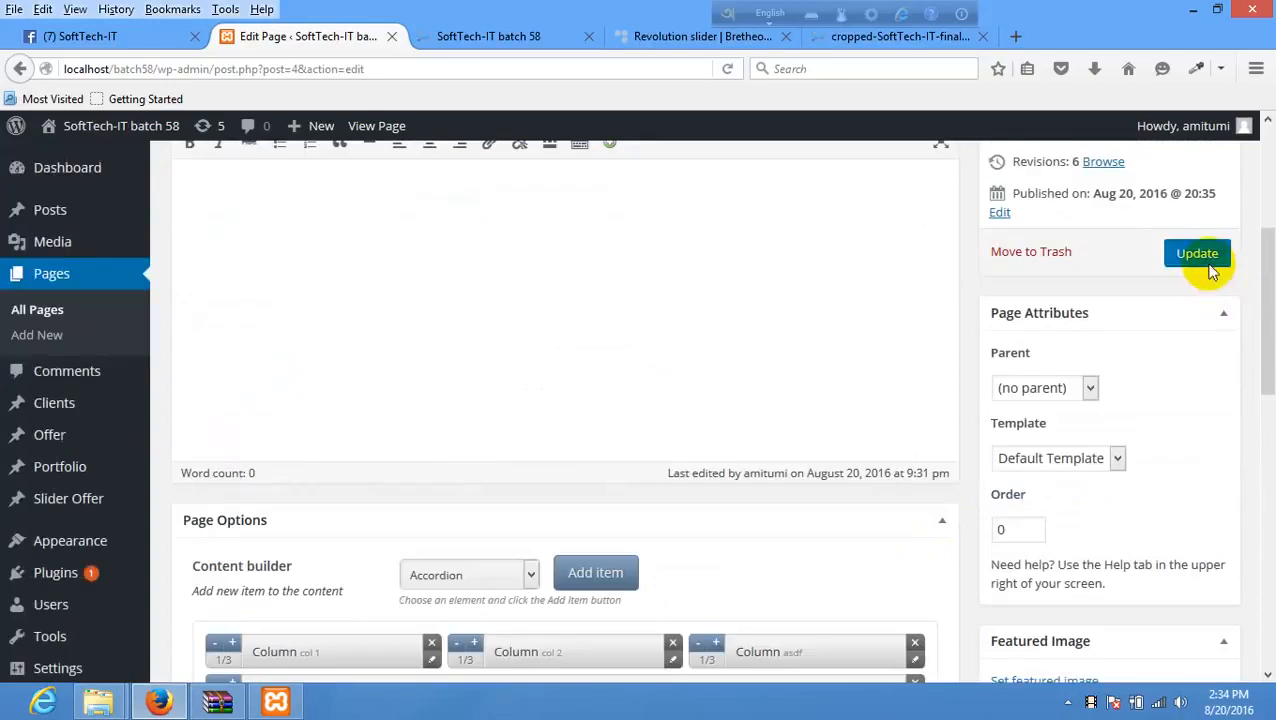
left_click(1208, 262)
- Reload the site's home page and check how the blockquote, its author and its link appear below the divider
left_click(440, 39)
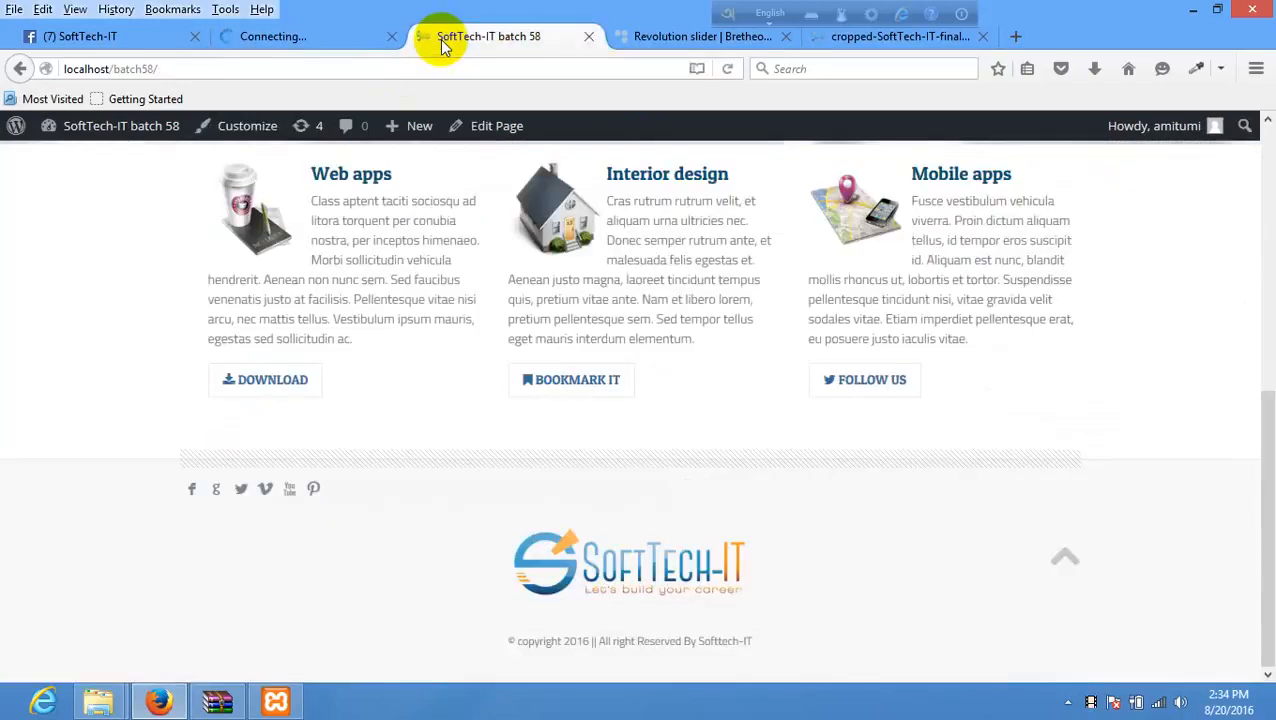
right_click(421, 233)
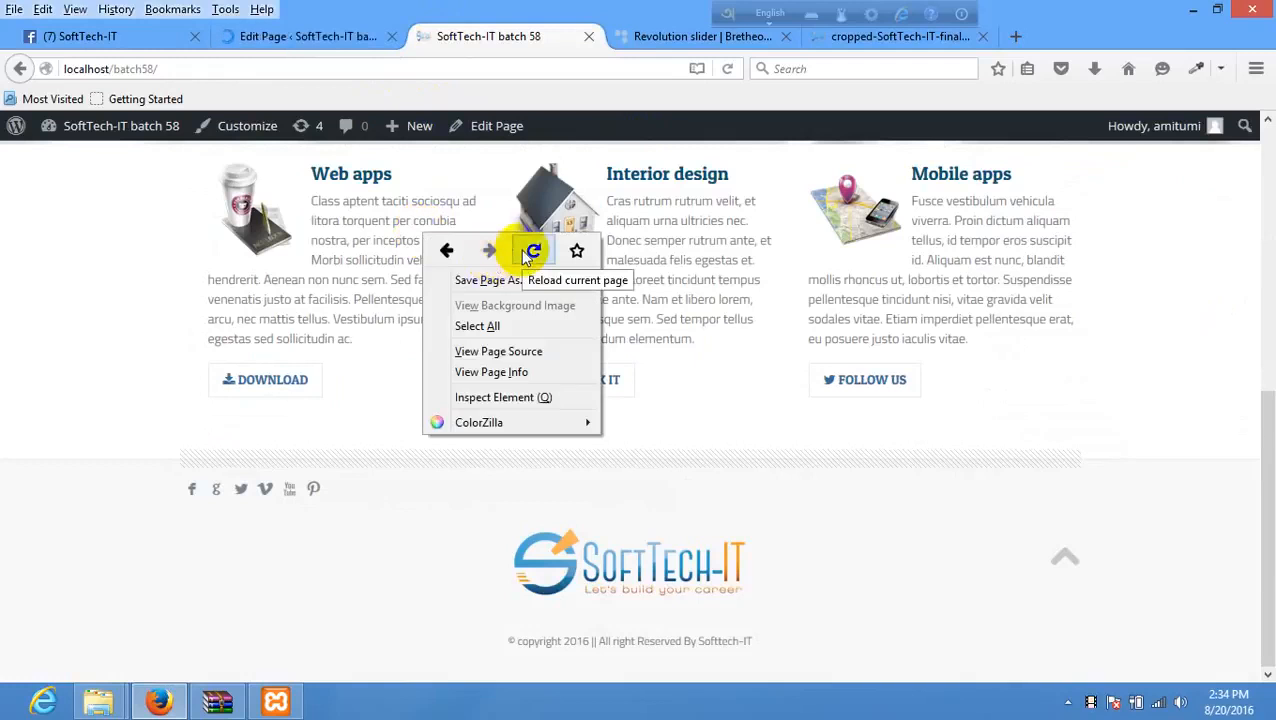
left_click(529, 252)
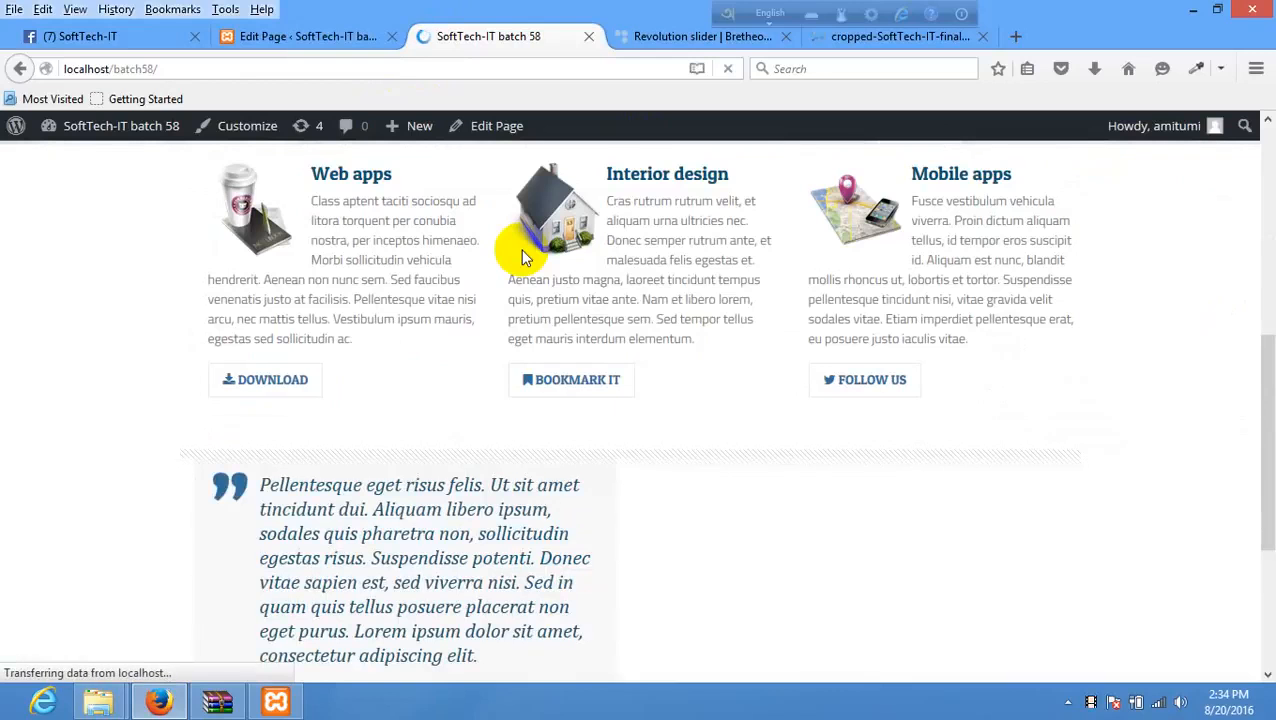
scroll(521, 384, "down", 3)
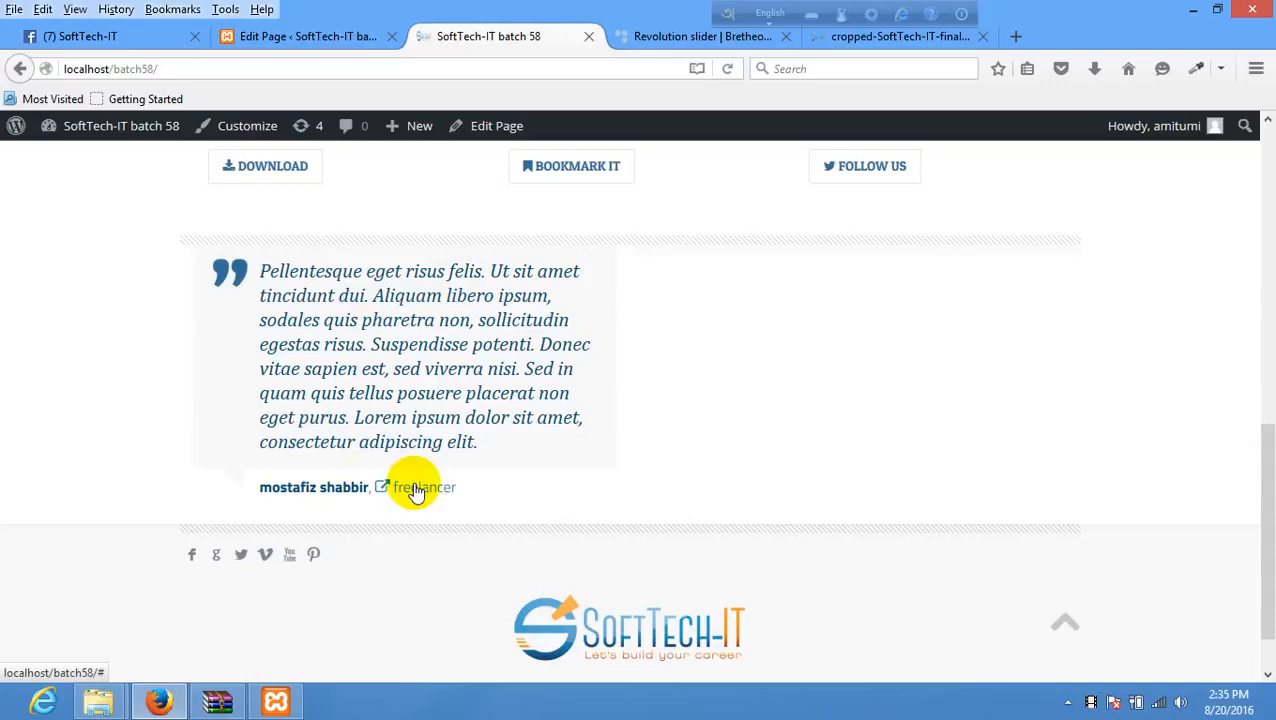
left_click(330, 38)
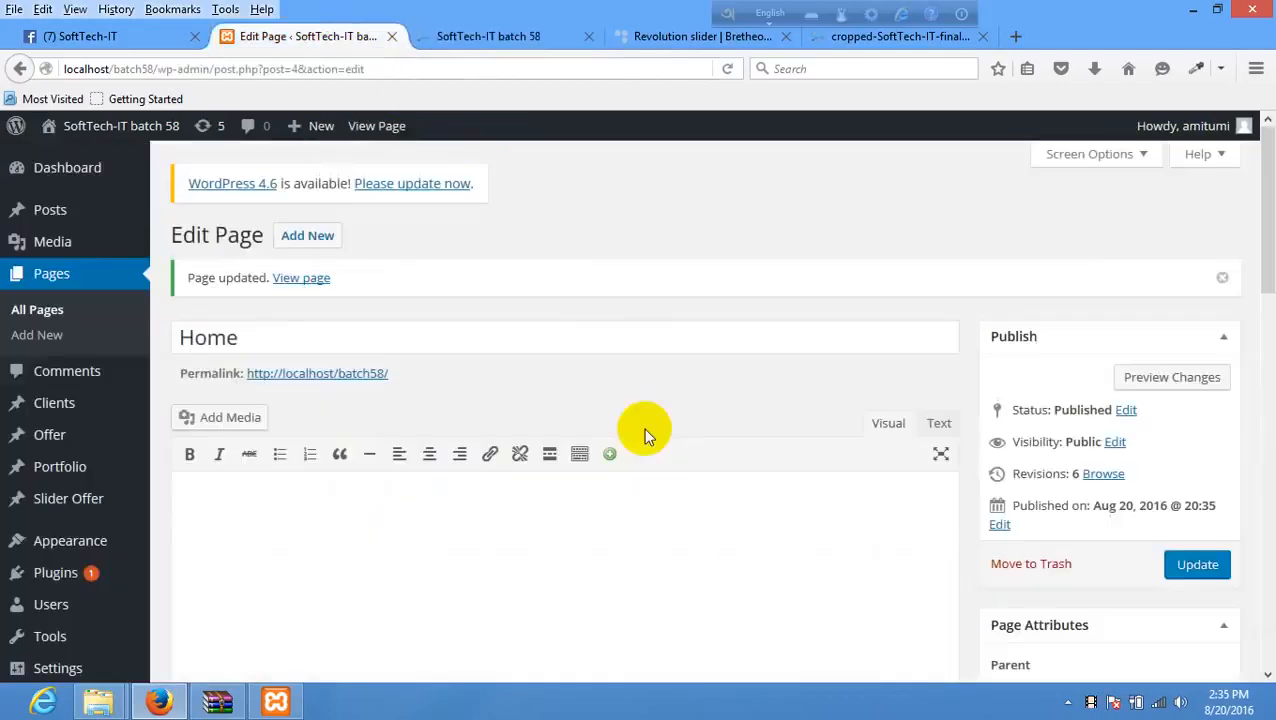
scroll(428, 470, "down", 10)
scroll(524, 370, "up", 5)
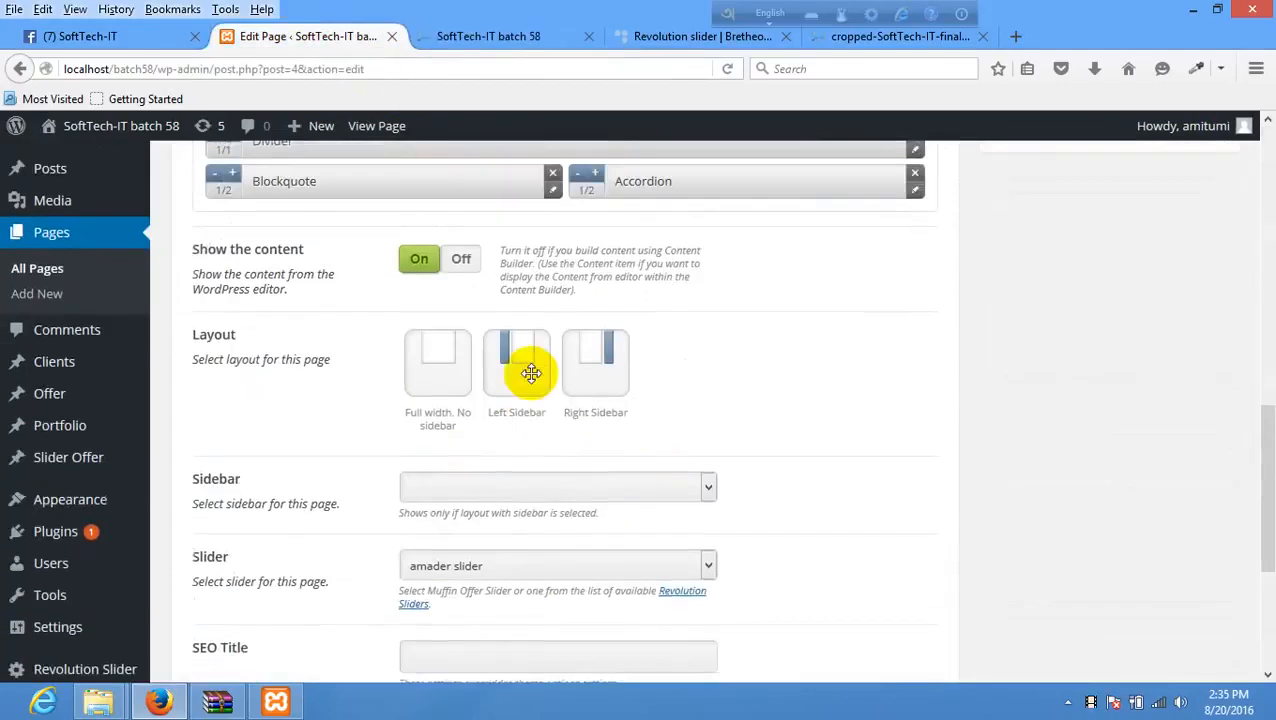
left_click(508, 36)
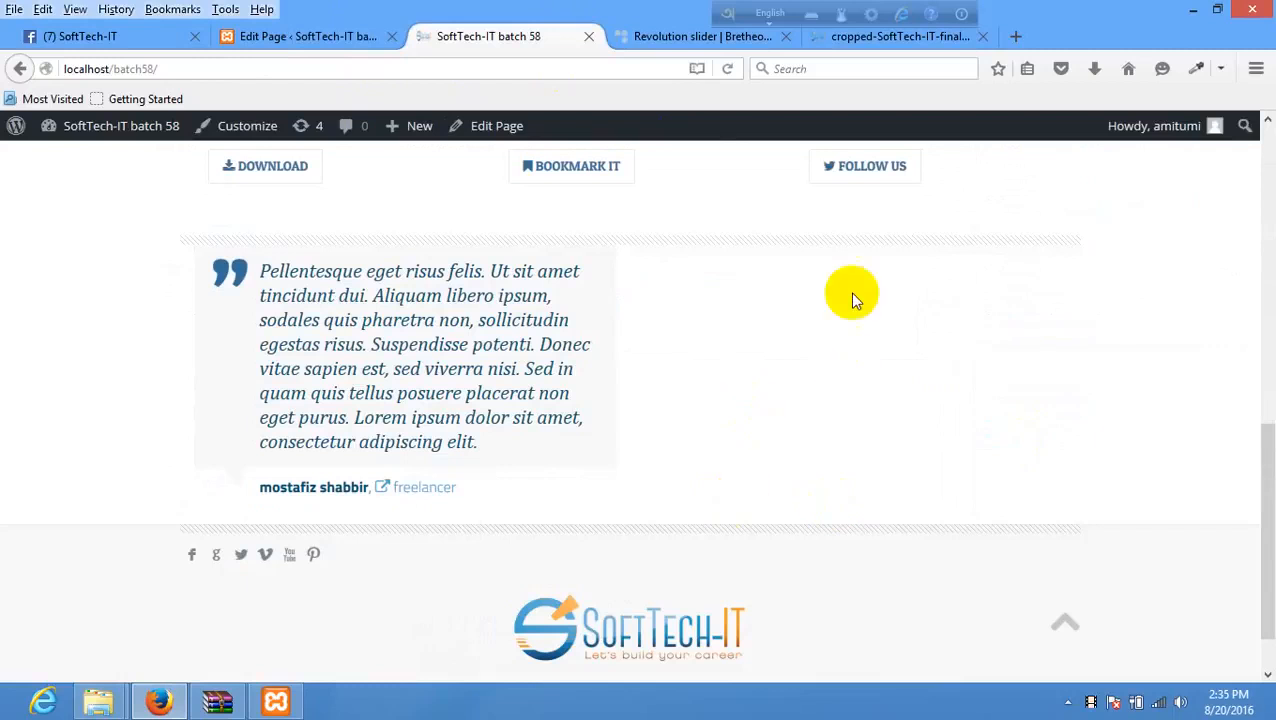
- Copy the heading "What our customers say?" above the testimonial on the Bretheon demo page
left_click(650, 37)
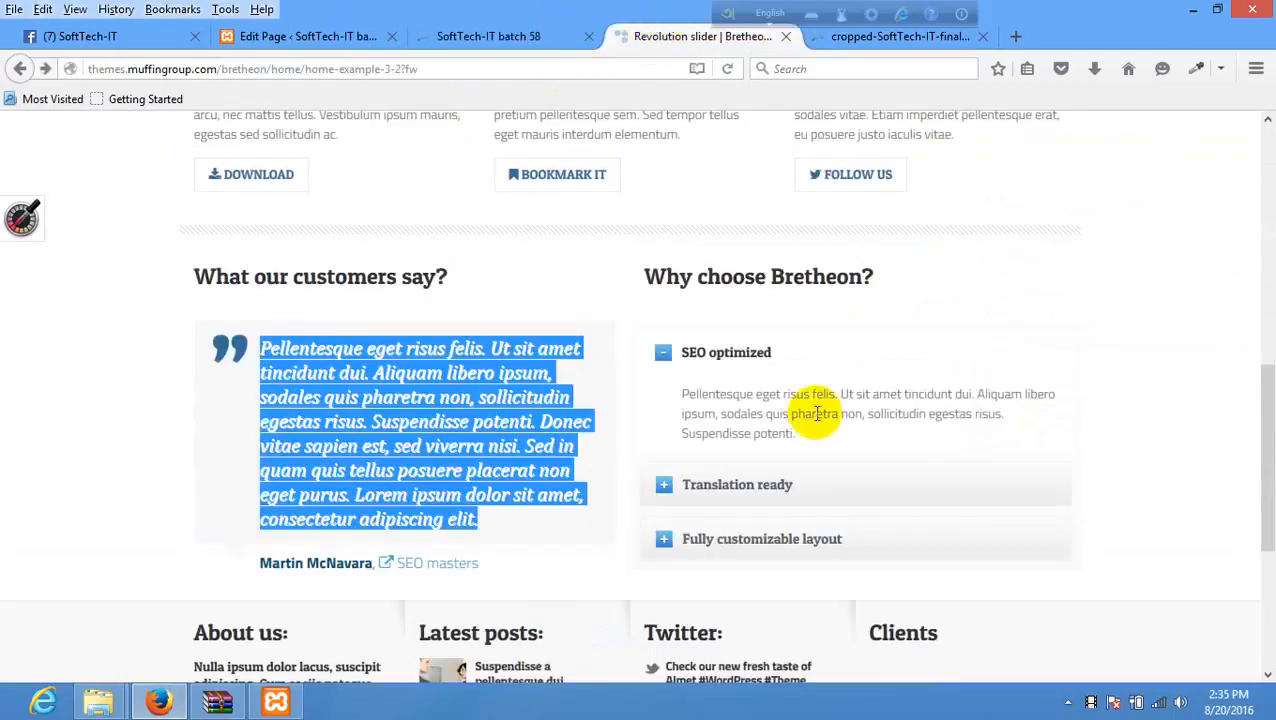
left_click_drag(900, 277, 632, 276)
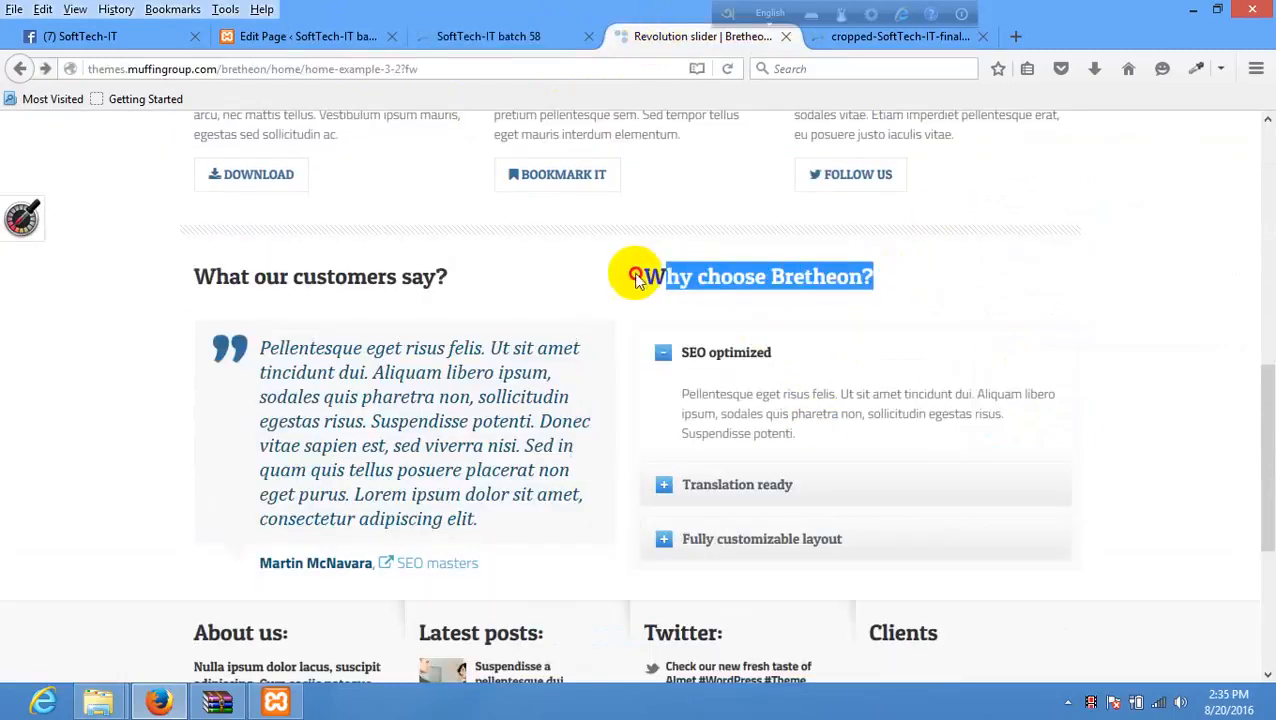
left_click(462, 272)
left_click_drag(465, 272, 191, 262)
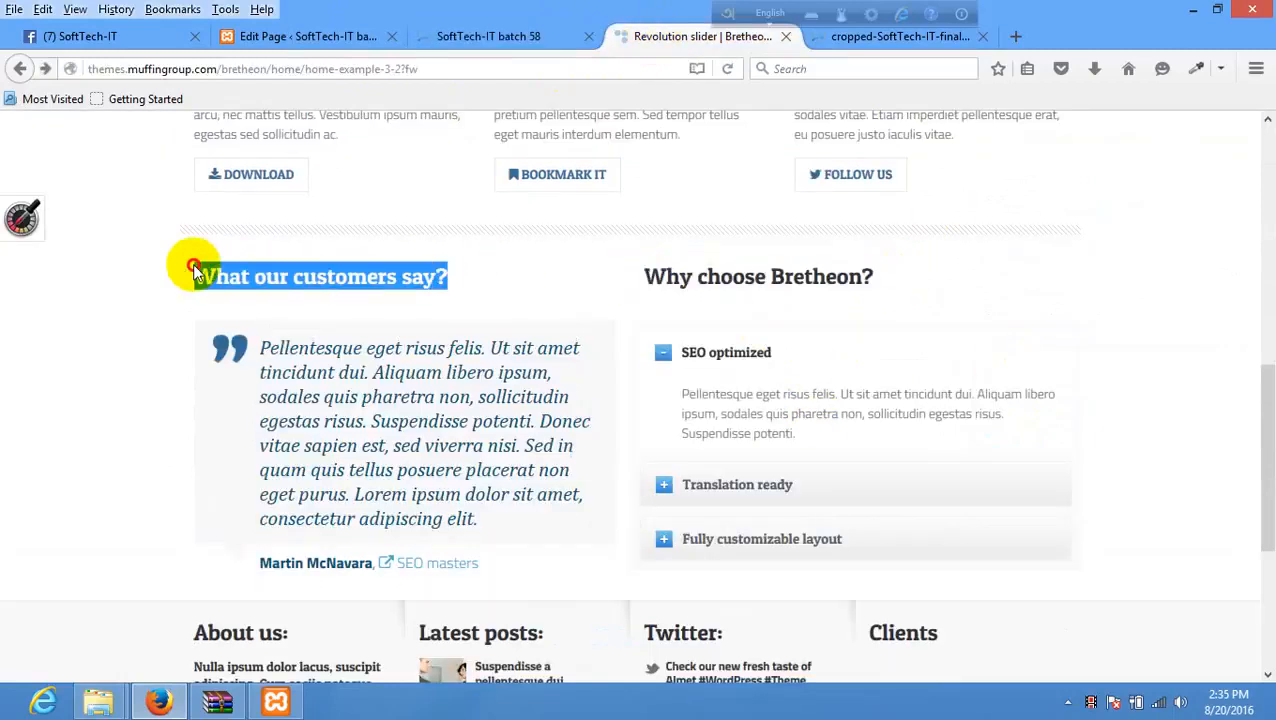
right_click(410, 282)
left_click(487, 294)
- Return to editing the Home page and look through the content builder's element types for one to hold the heading
left_click(327, 40)
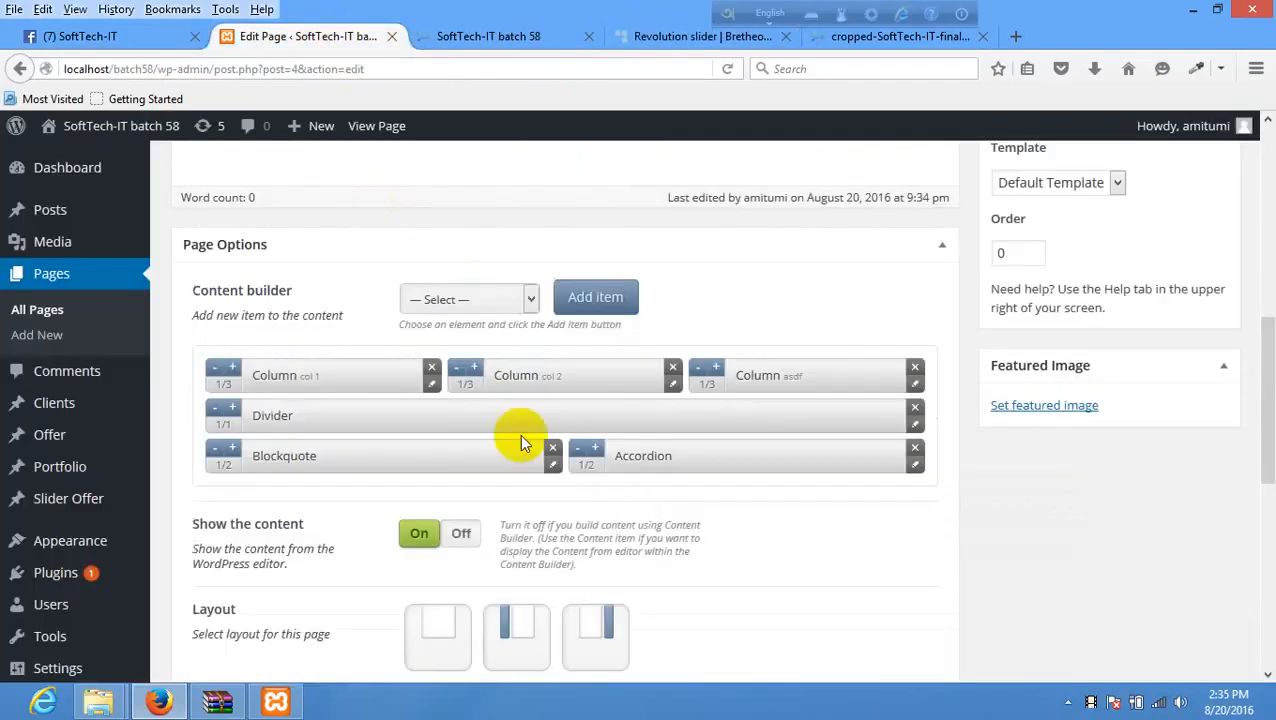
left_click(489, 300)
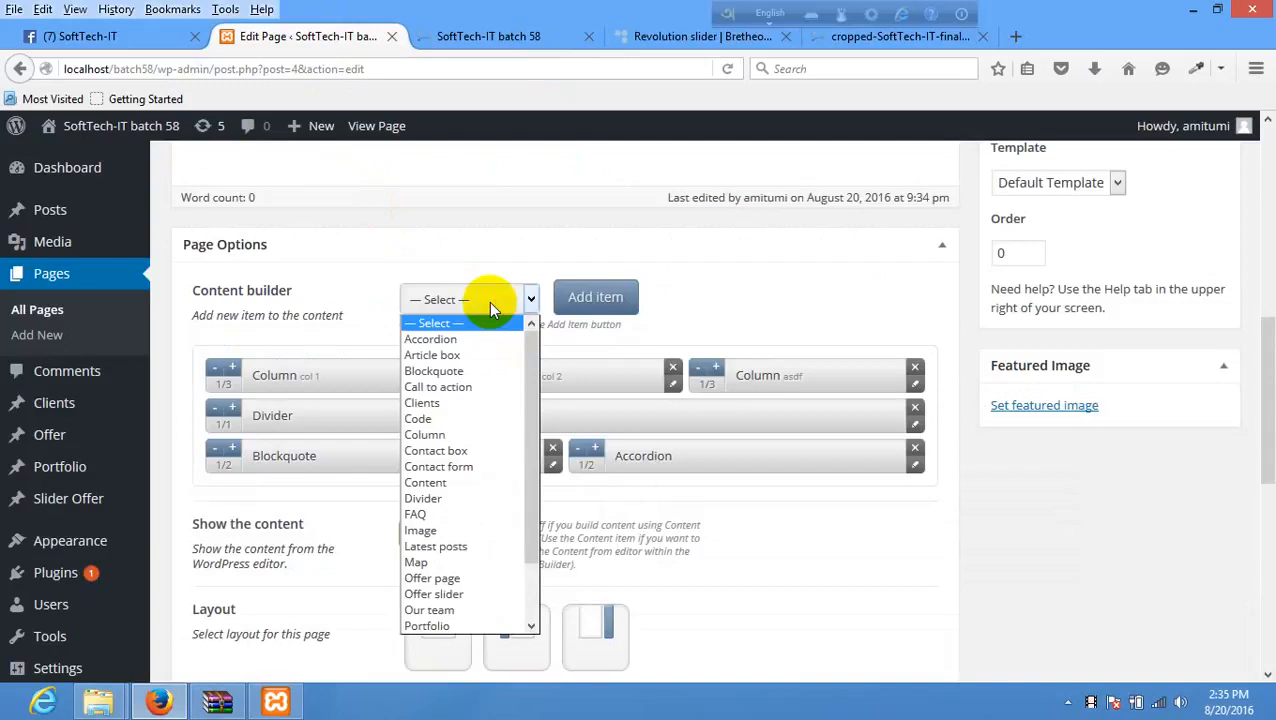
scroll(468, 405, "down", 2)
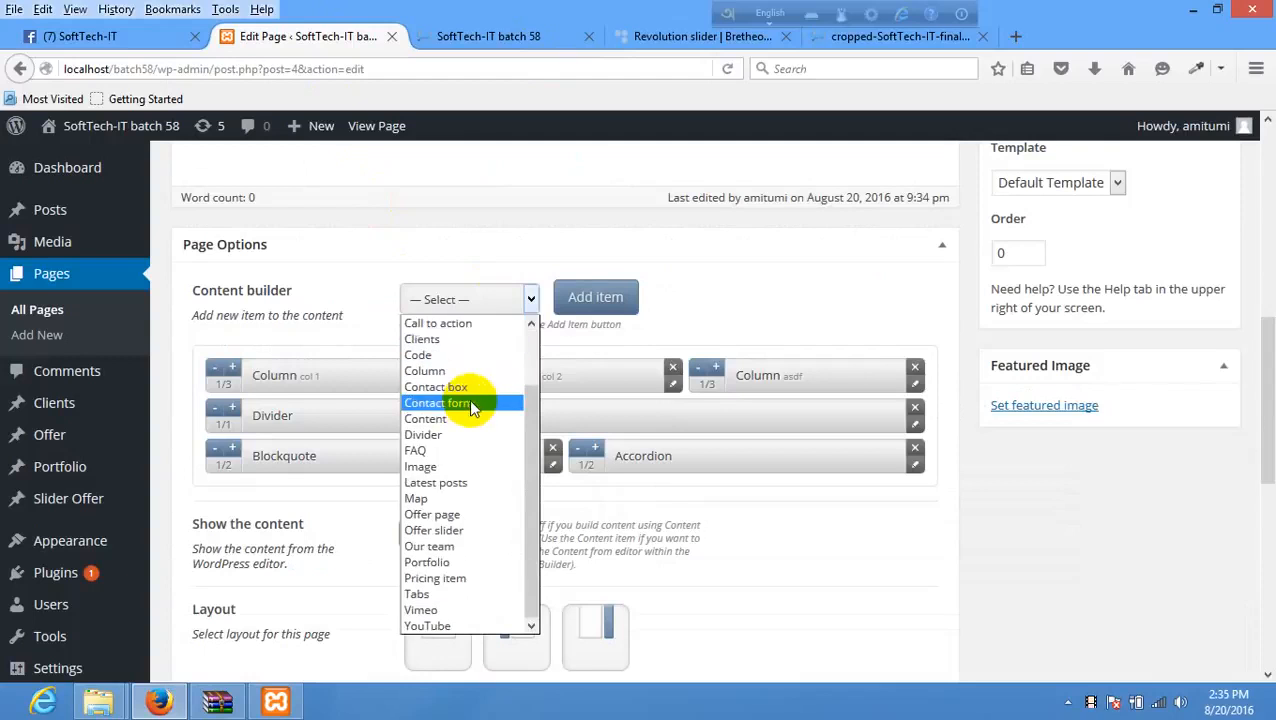
scroll(469, 399, "up", 2)
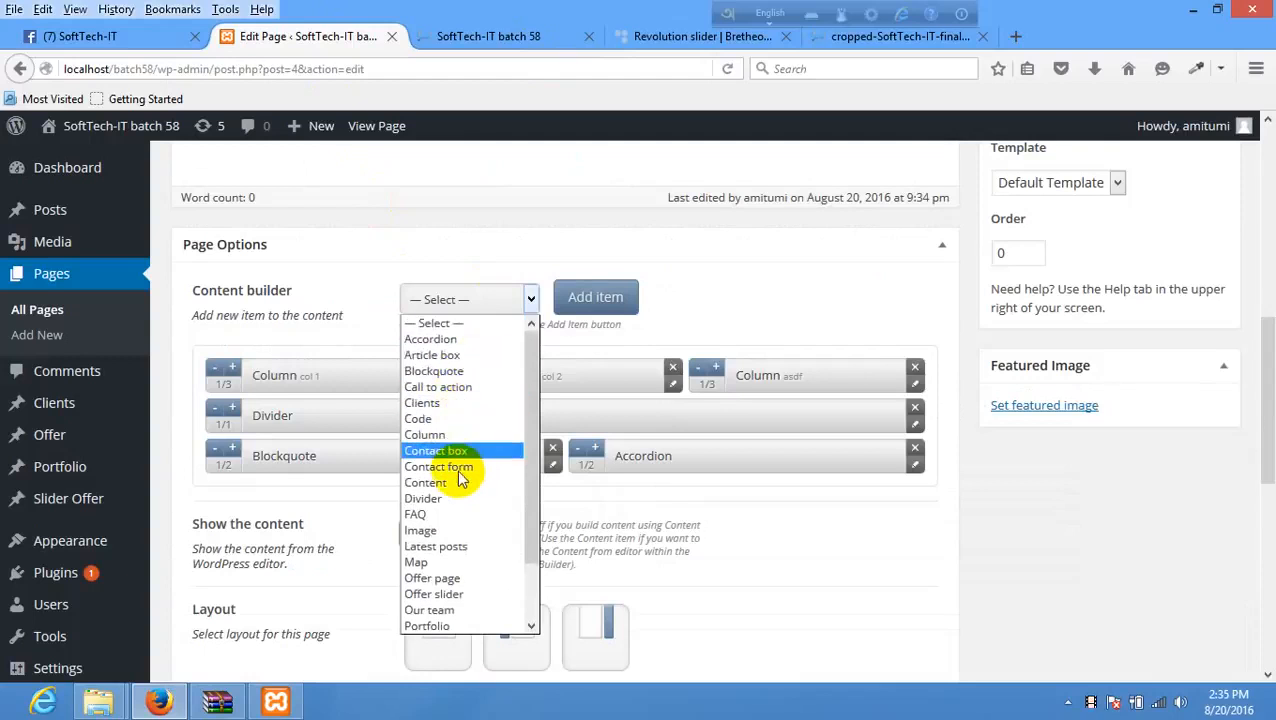